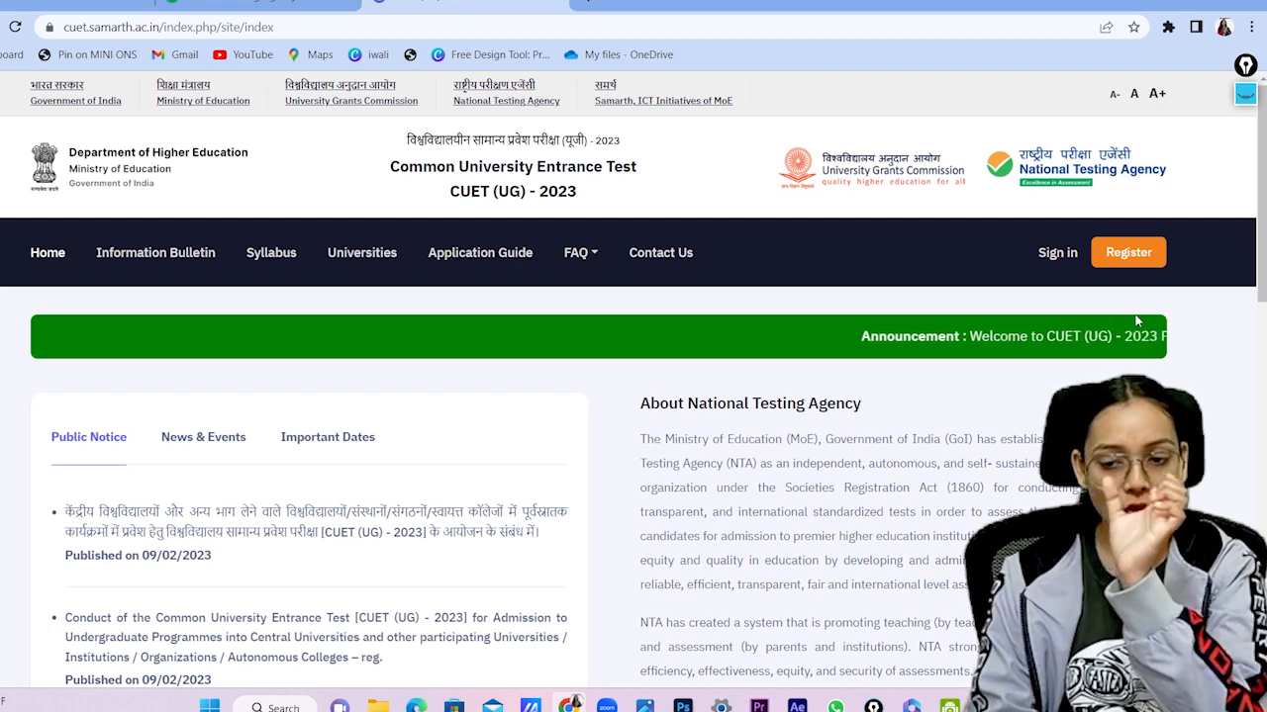
Open the candidate registration instructions and read the application steps, photo and signature upload requirements, fee table and closing notes.
left_click(1138, 254)
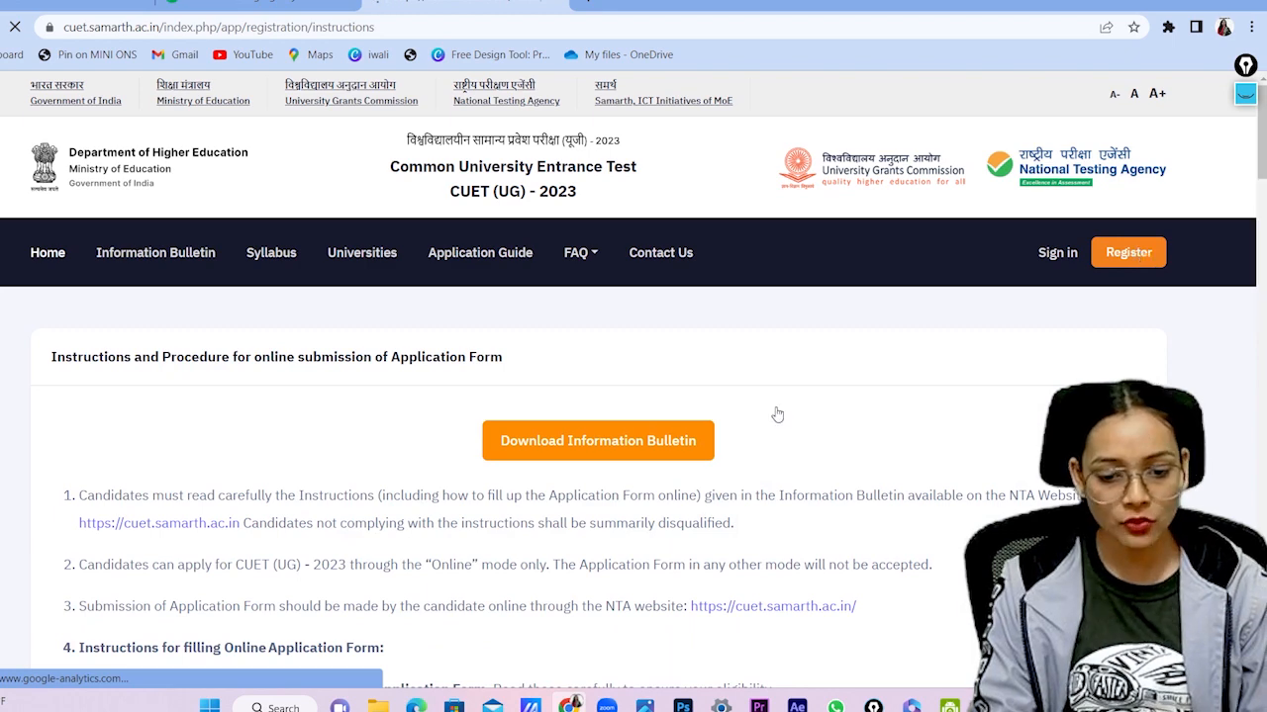
scroll(777, 414, "down", 1)
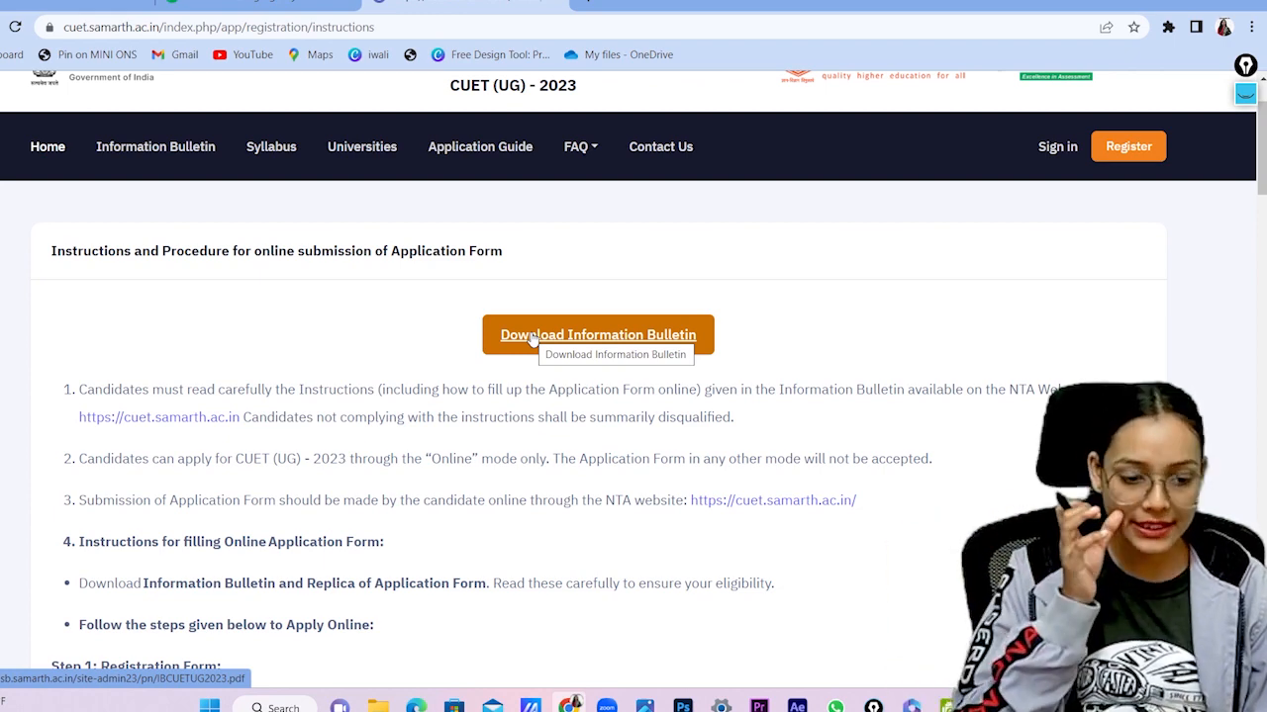
scroll(530, 336, "down", 1)
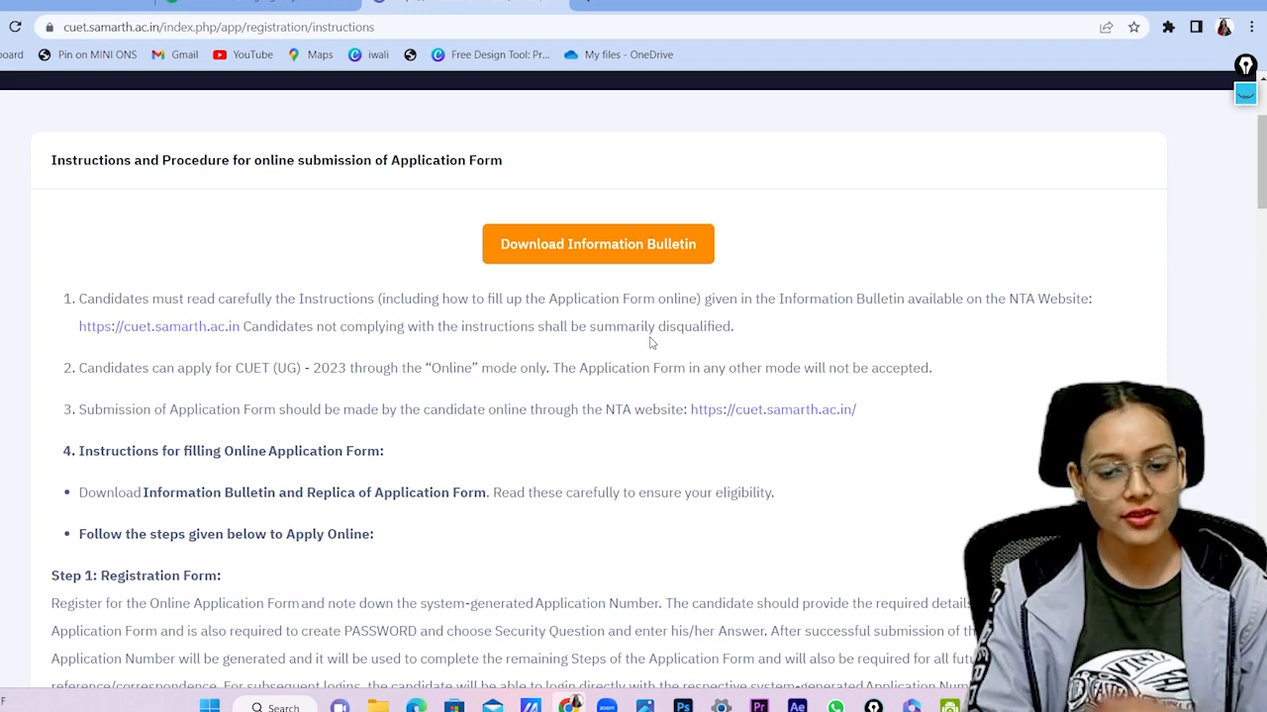
scroll(651, 342, "down", 1)
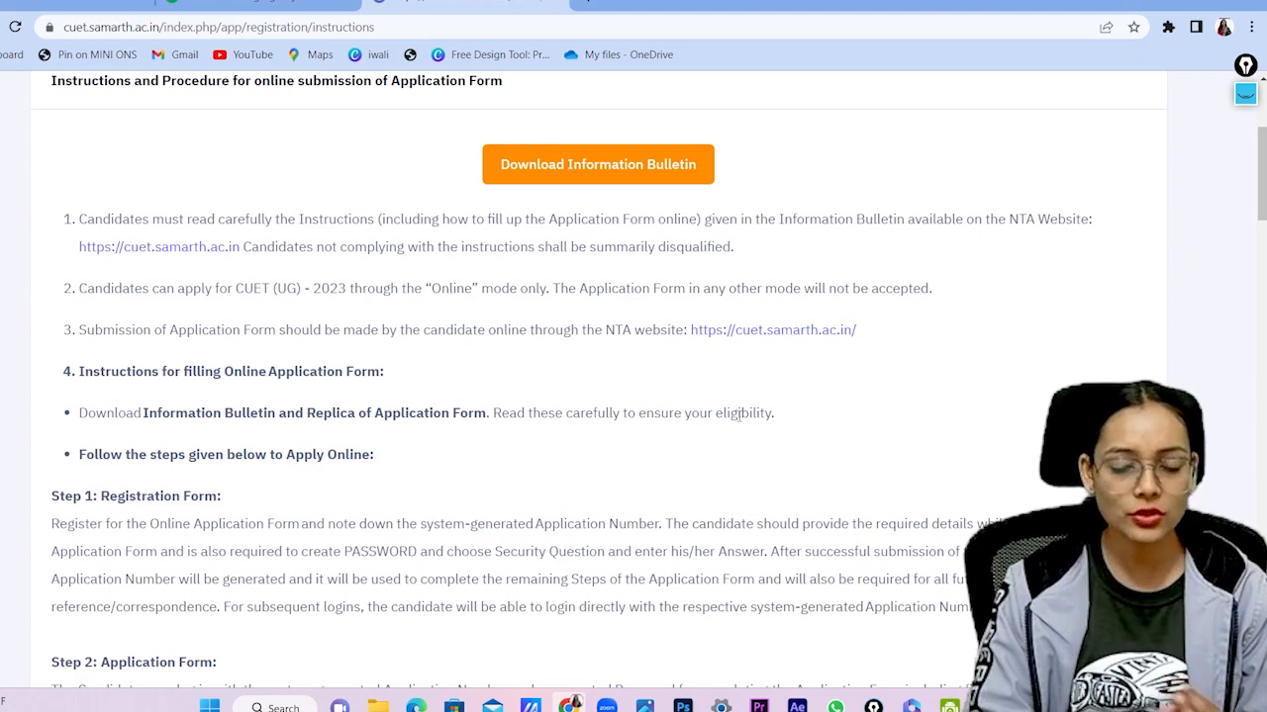
scroll(314, 450, "down", 1)
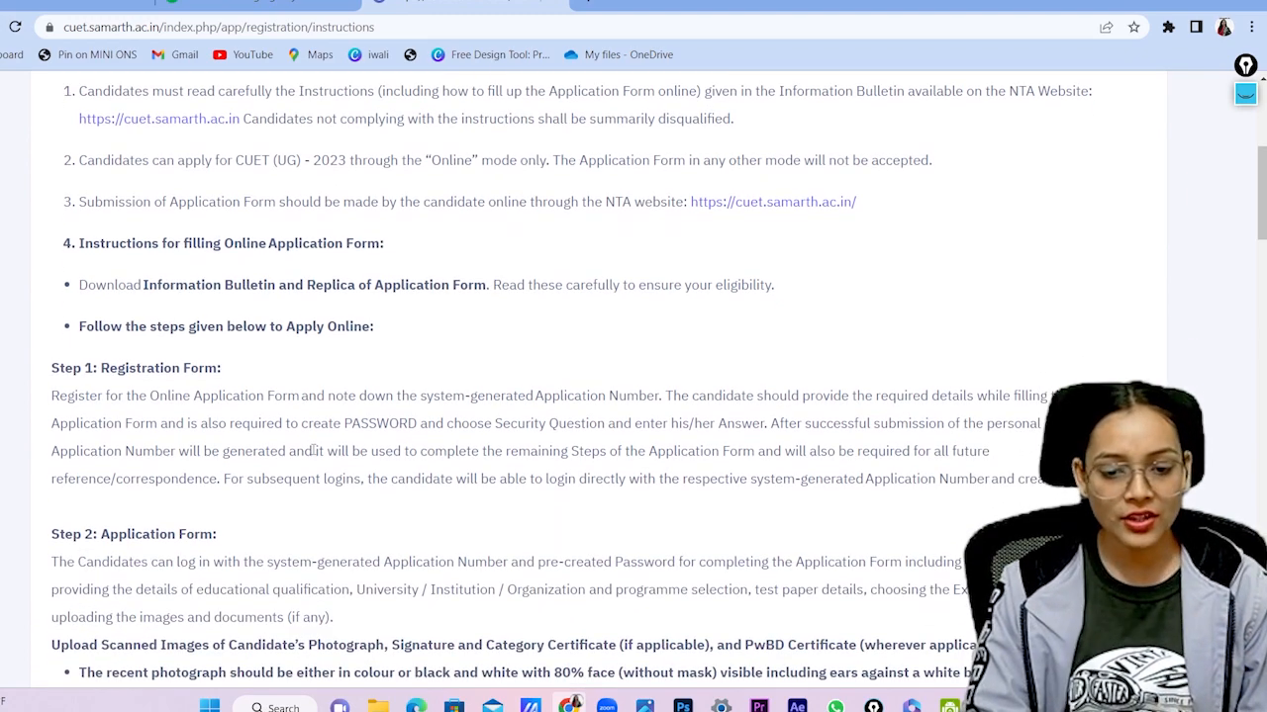
scroll(159, 418, "down", 2)
scroll(158, 418, "down", 4)
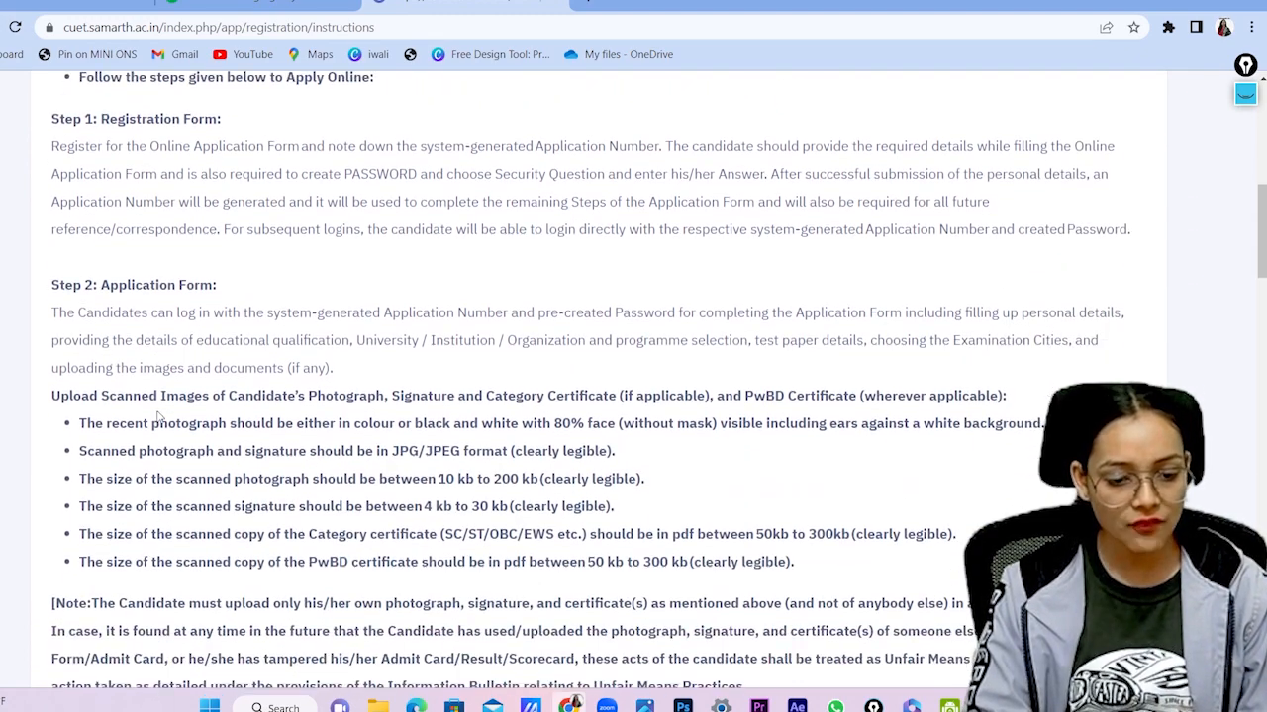
scroll(158, 416, "down", 3)
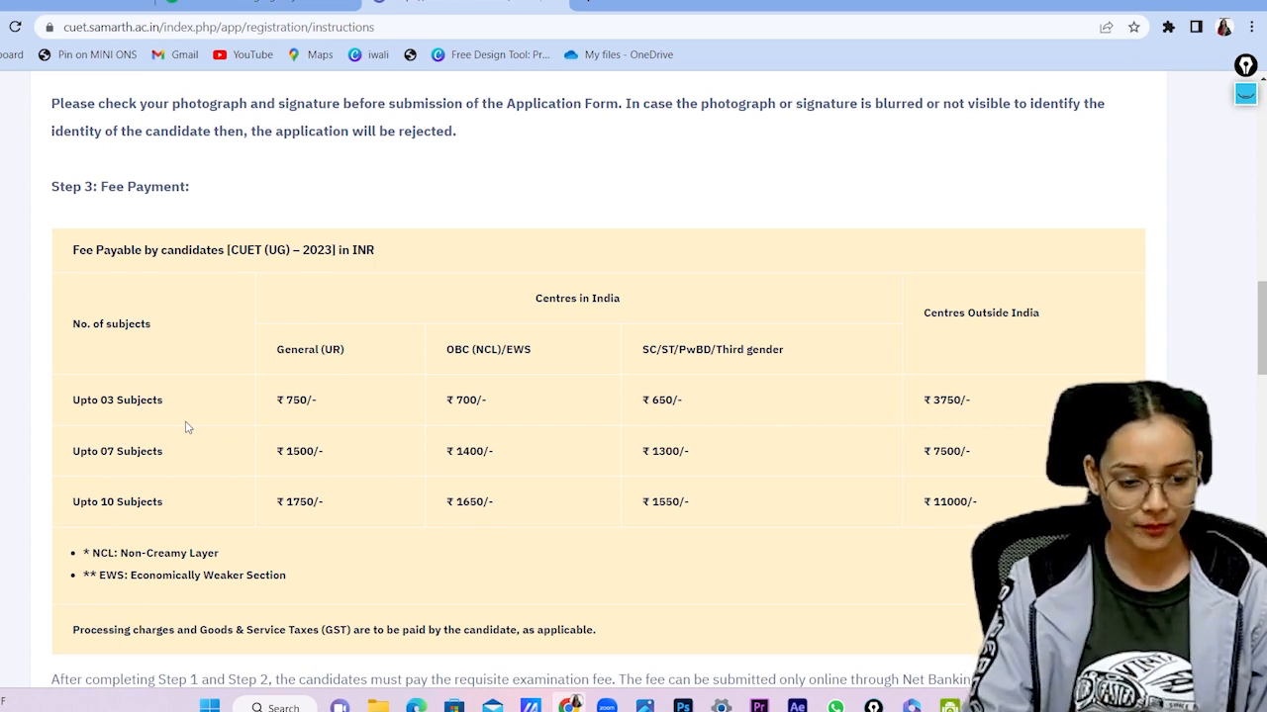
scroll(185, 428, "down", 2)
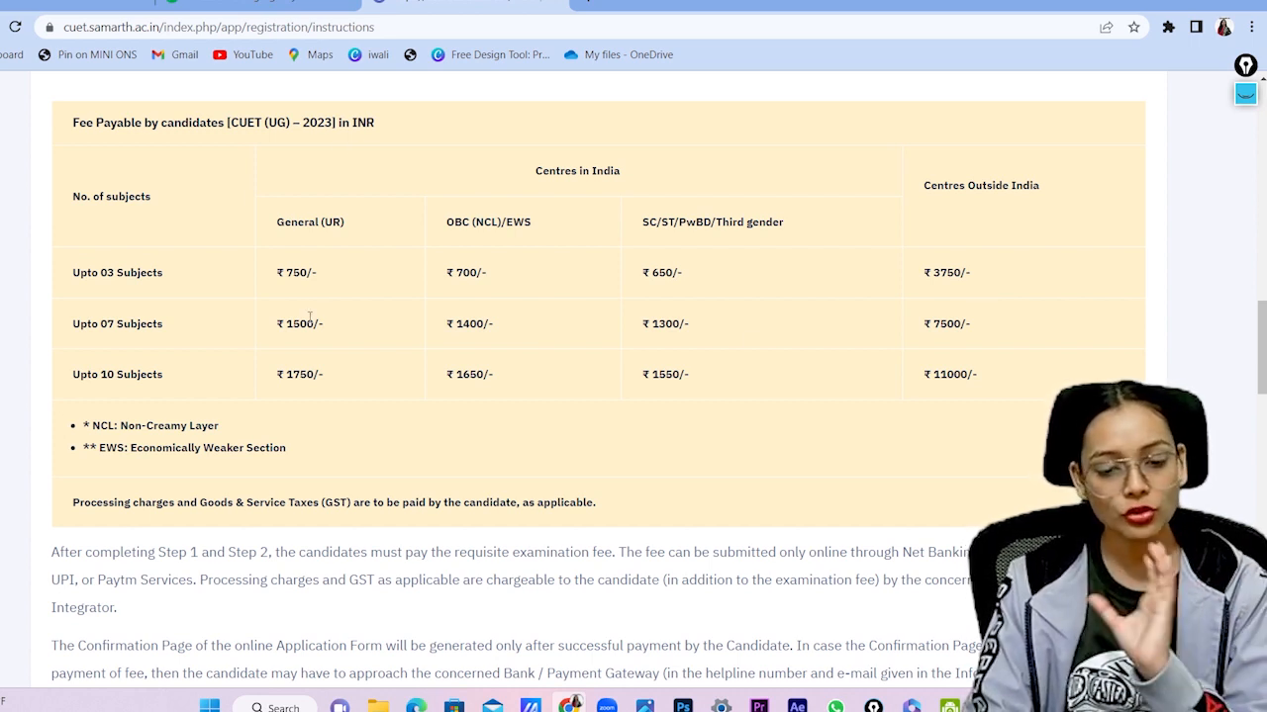
scroll(309, 317, "down", 3)
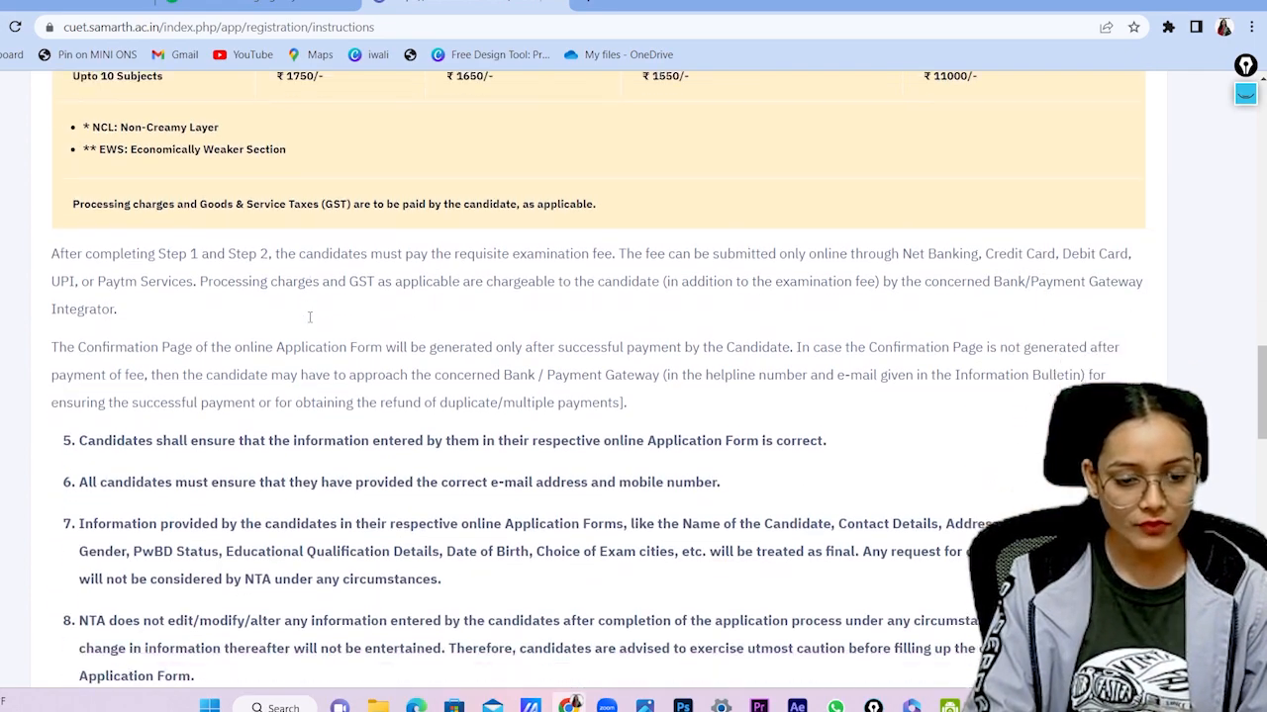
scroll(309, 322, "down", 8)
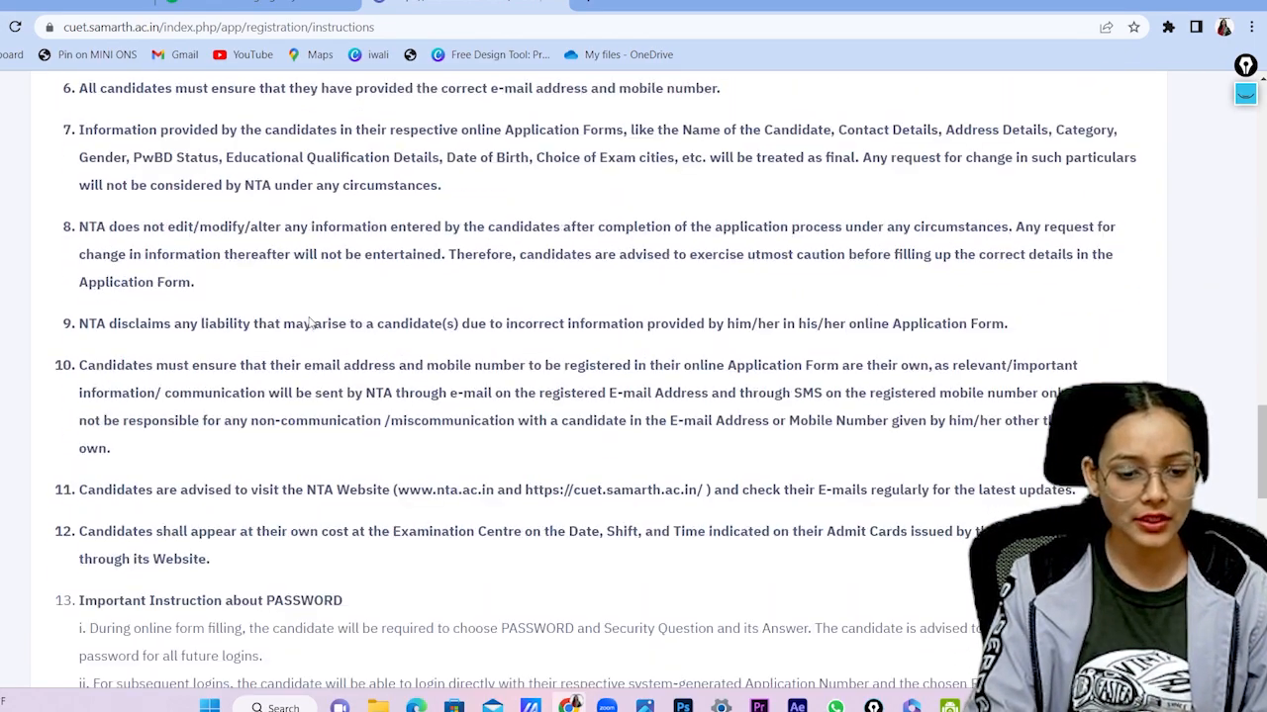
scroll(310, 321, "down", 5)
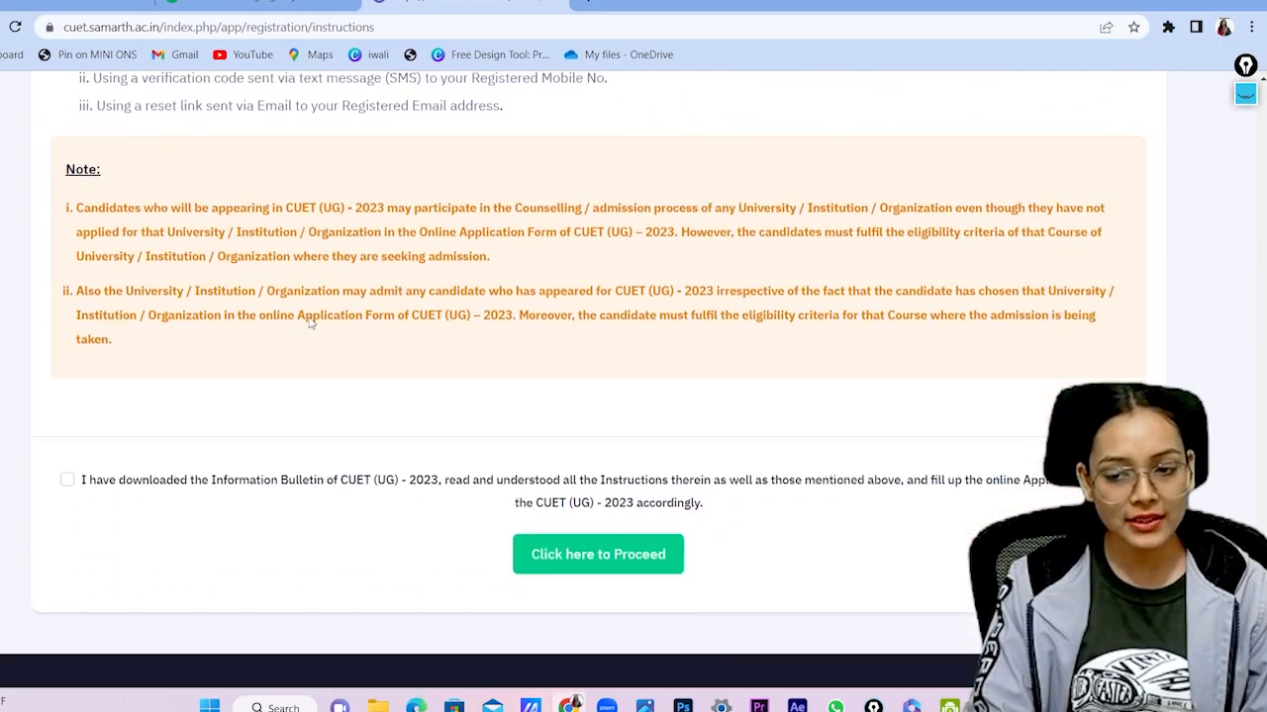
scroll(310, 322, "up", 9)
scroll(309, 321, "up", 2)
Accept the declaration about having downloaded the Information Bulletin and read the instructions, and proceed to the registration form.
scroll(310, 320, "down", 10)
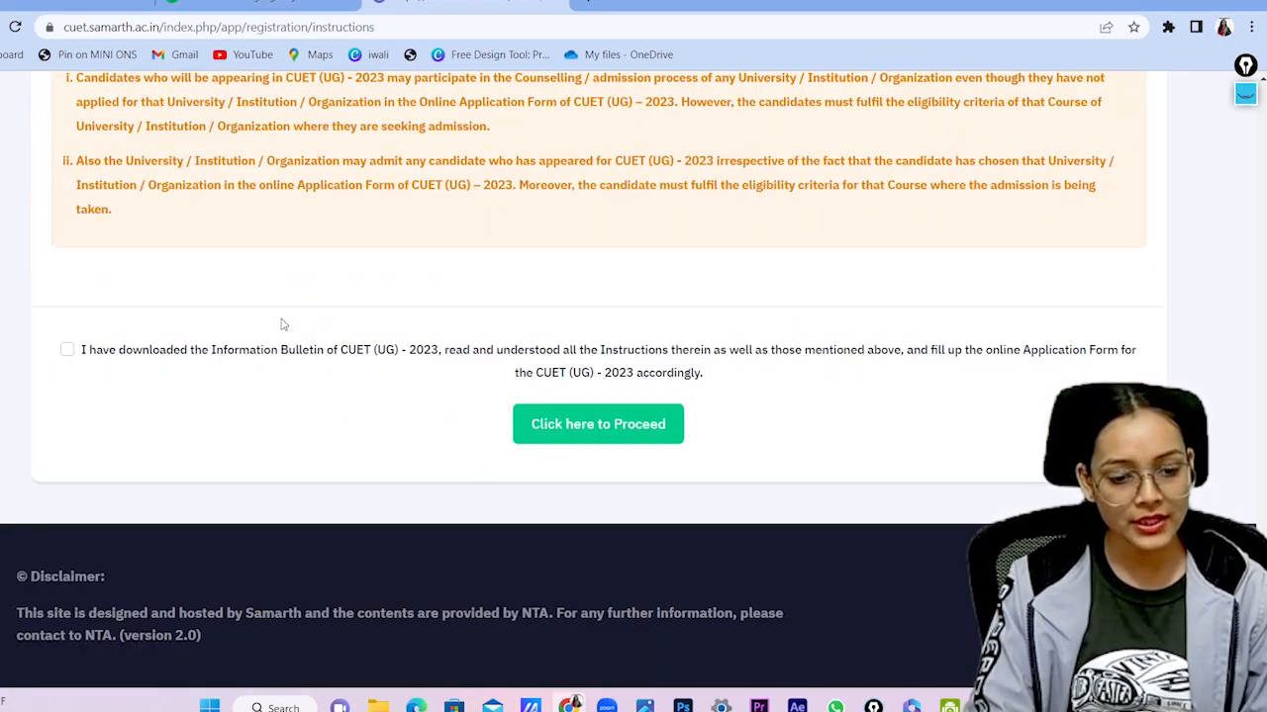
left_click(66, 352)
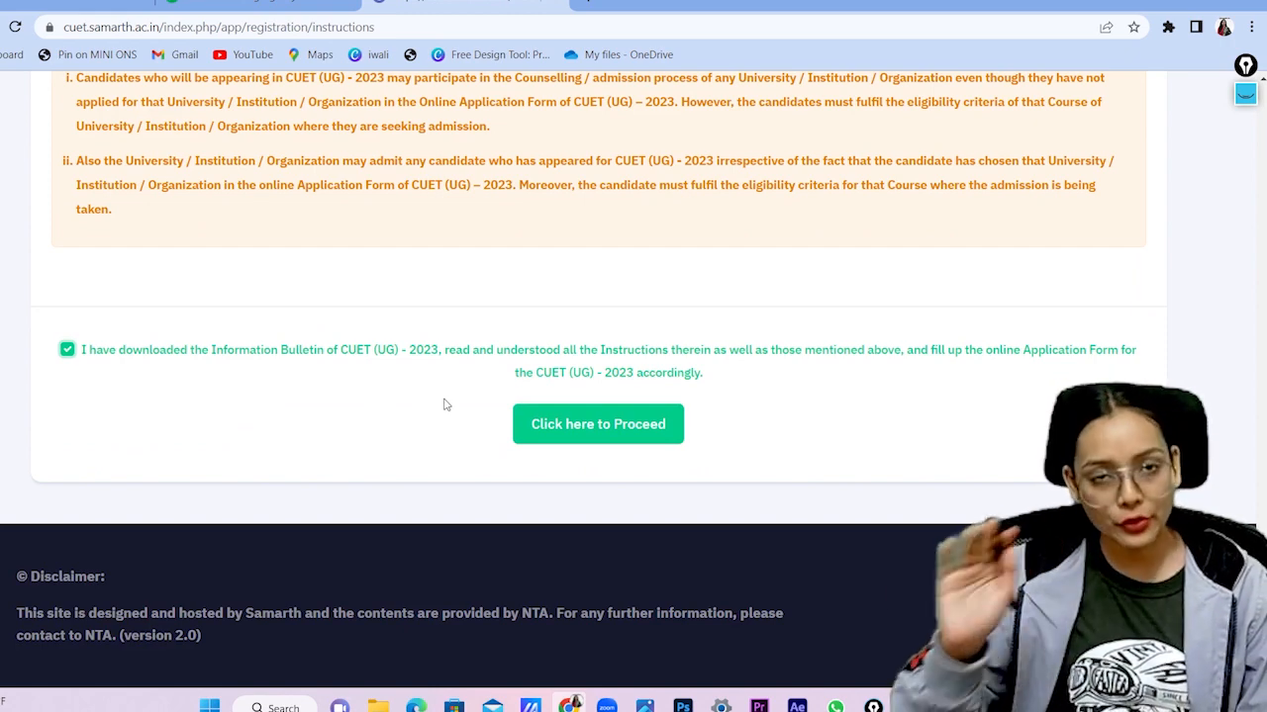
left_click(611, 435)
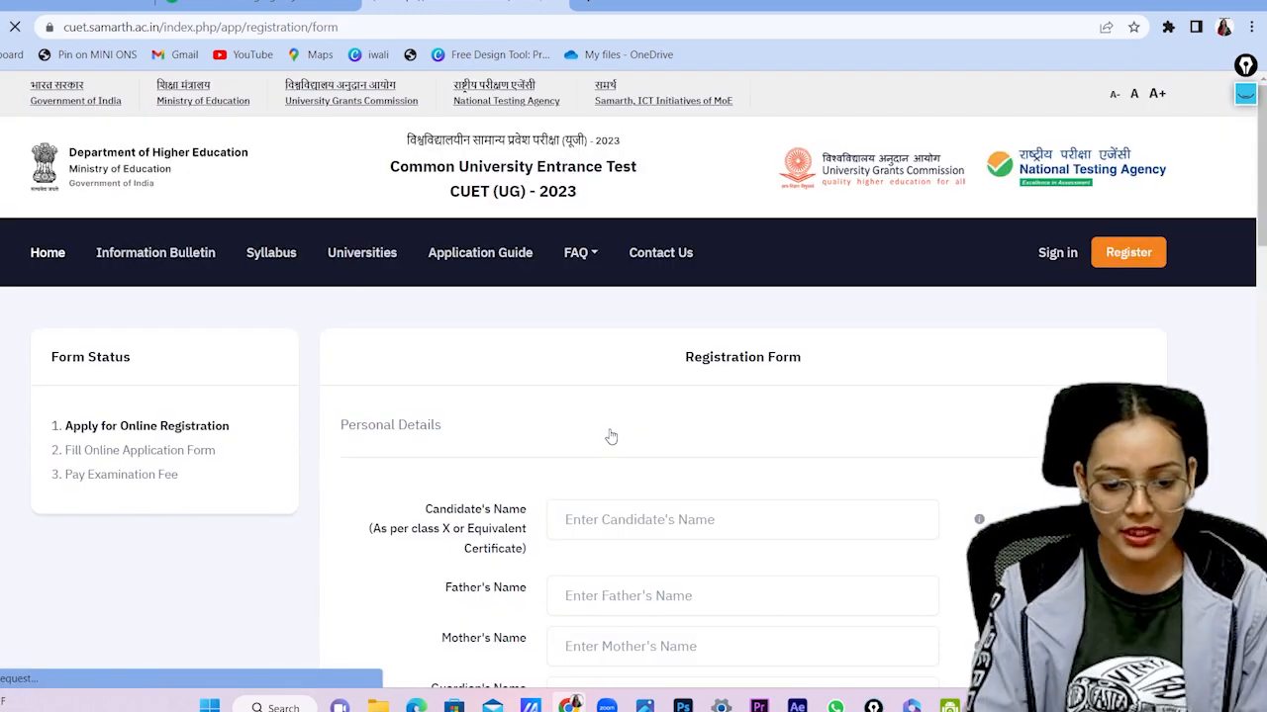
Fill in the candidate's name and the father's name in the personal details, using the saved entries.
scroll(610, 436, "down", 1)
scroll(610, 436, "down", 1)
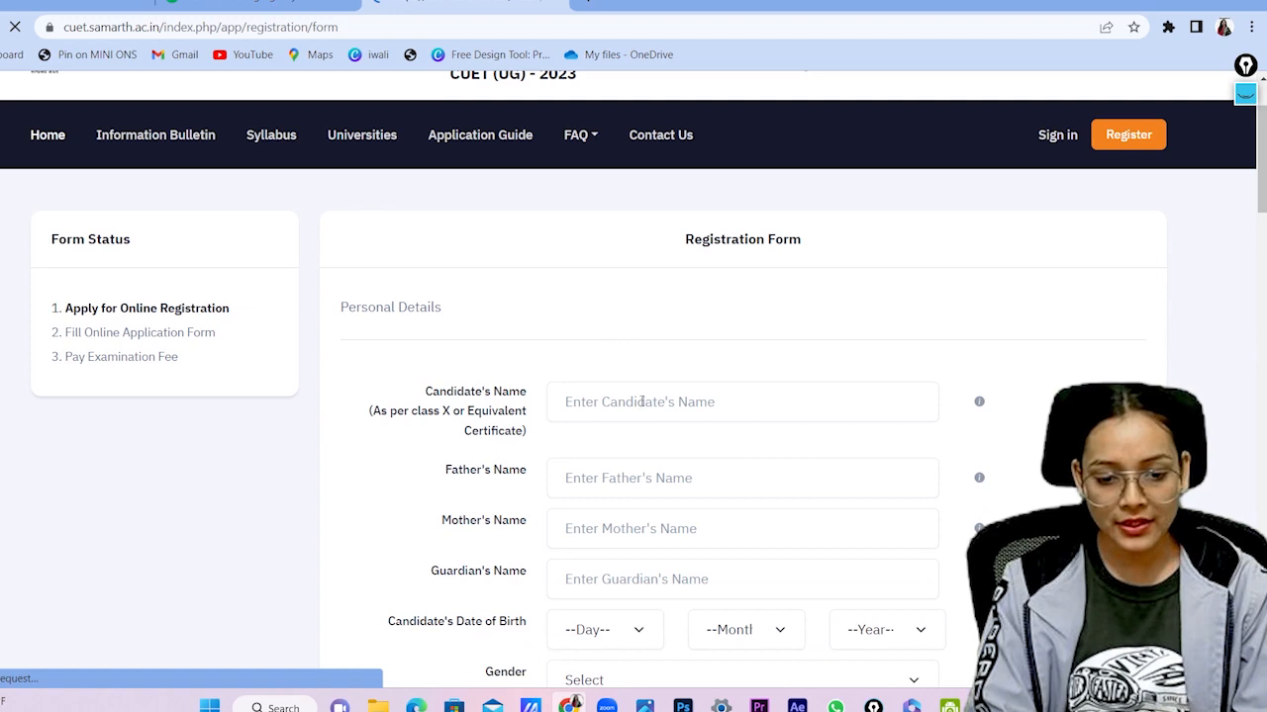
left_click(642, 402)
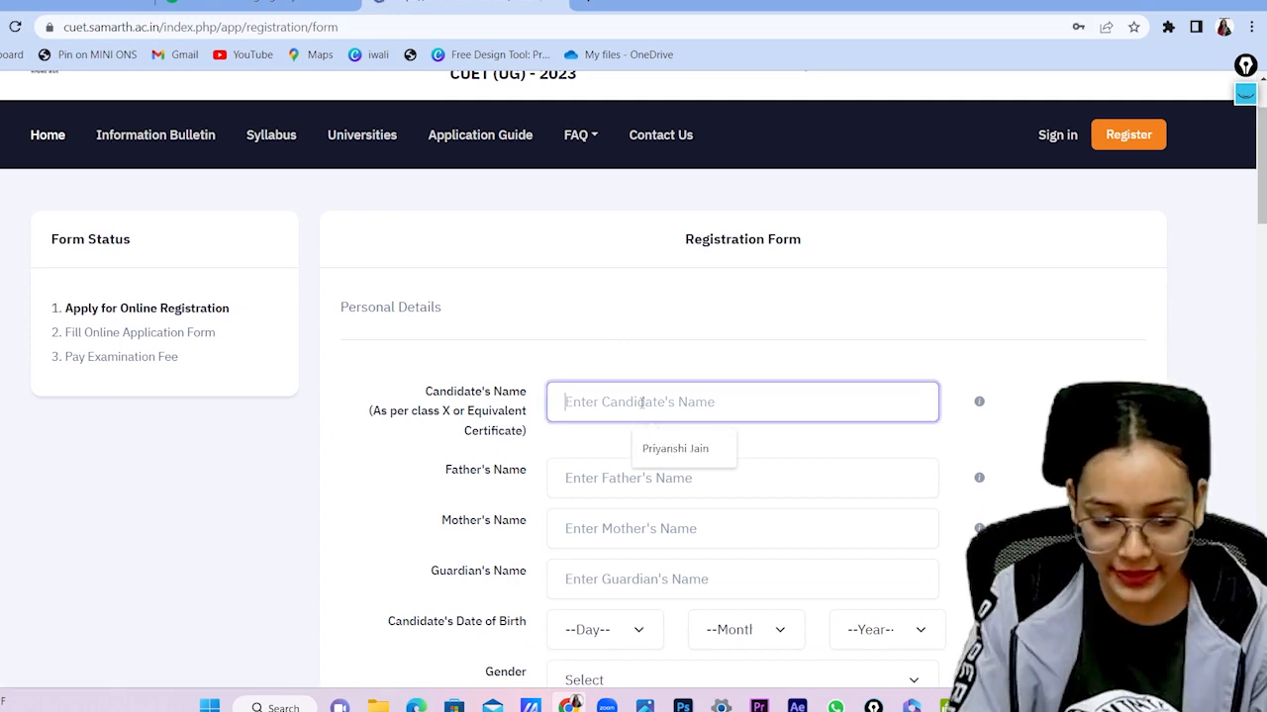
left_click(682, 448)
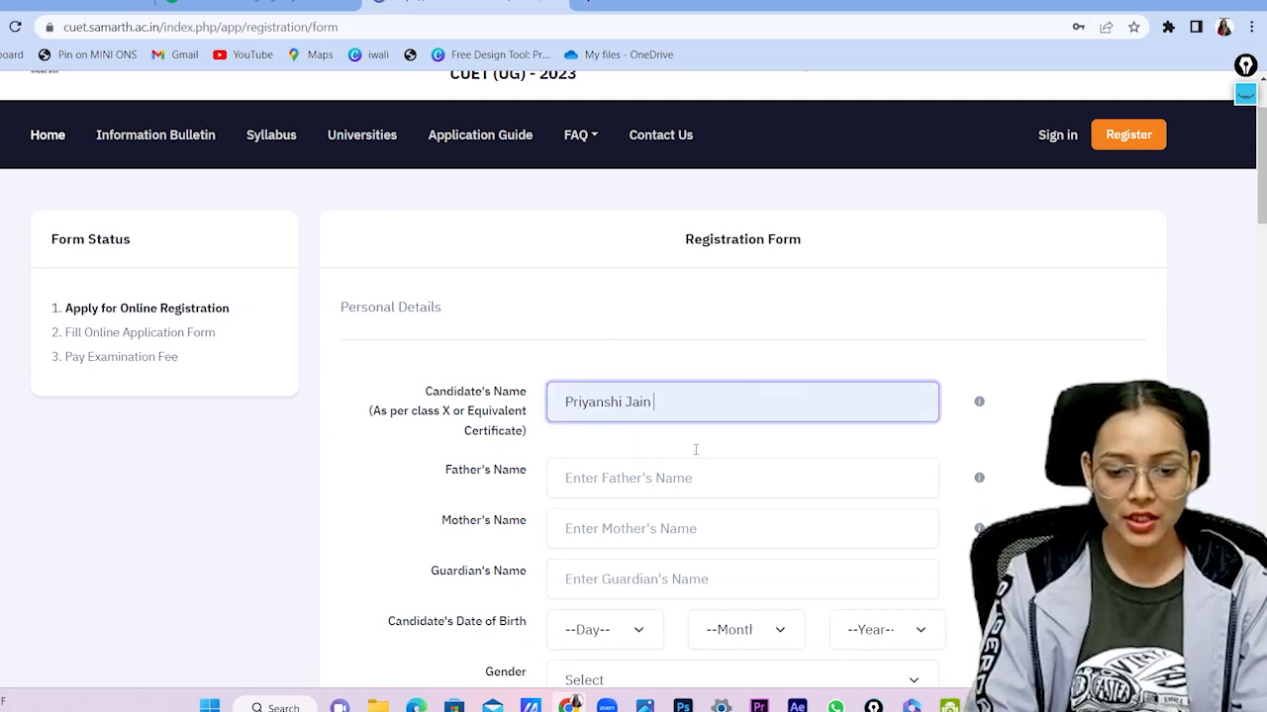
left_click(647, 479)
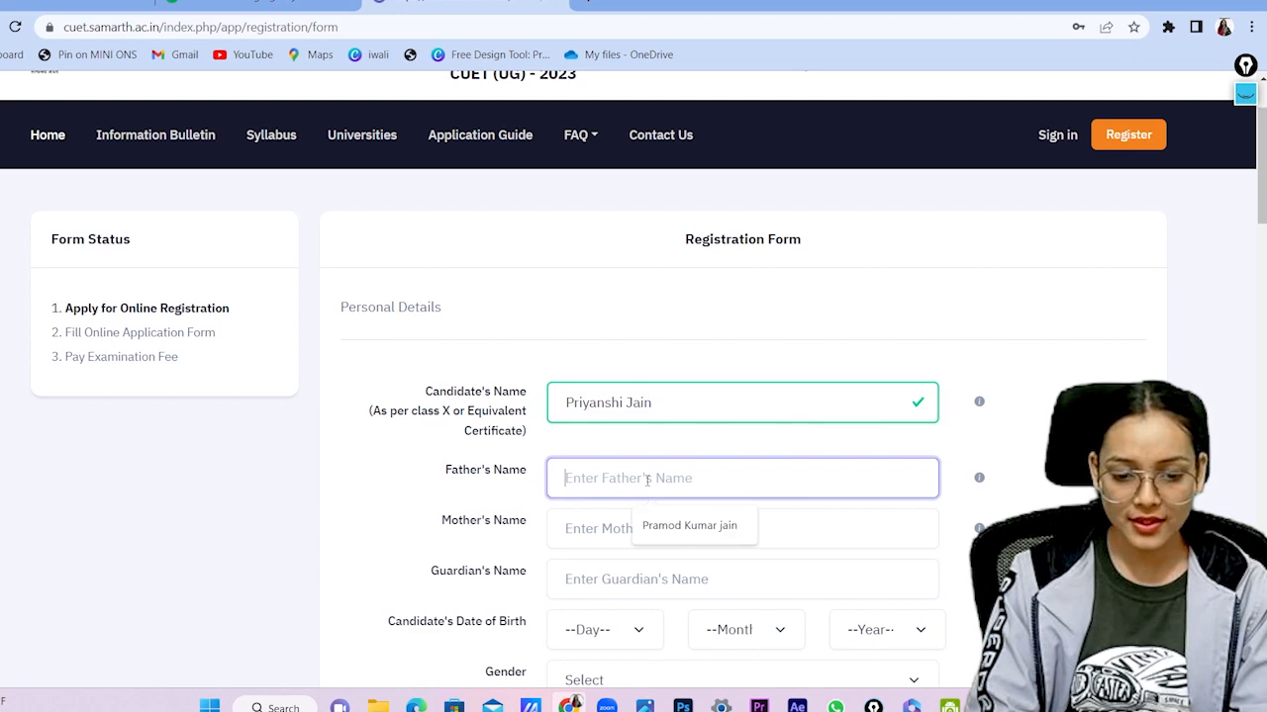
left_click(668, 527)
Fill in the mother's name from the first saved entry and enter the guardian's name.
left_click(668, 530)
scroll(668, 554, "down", 2)
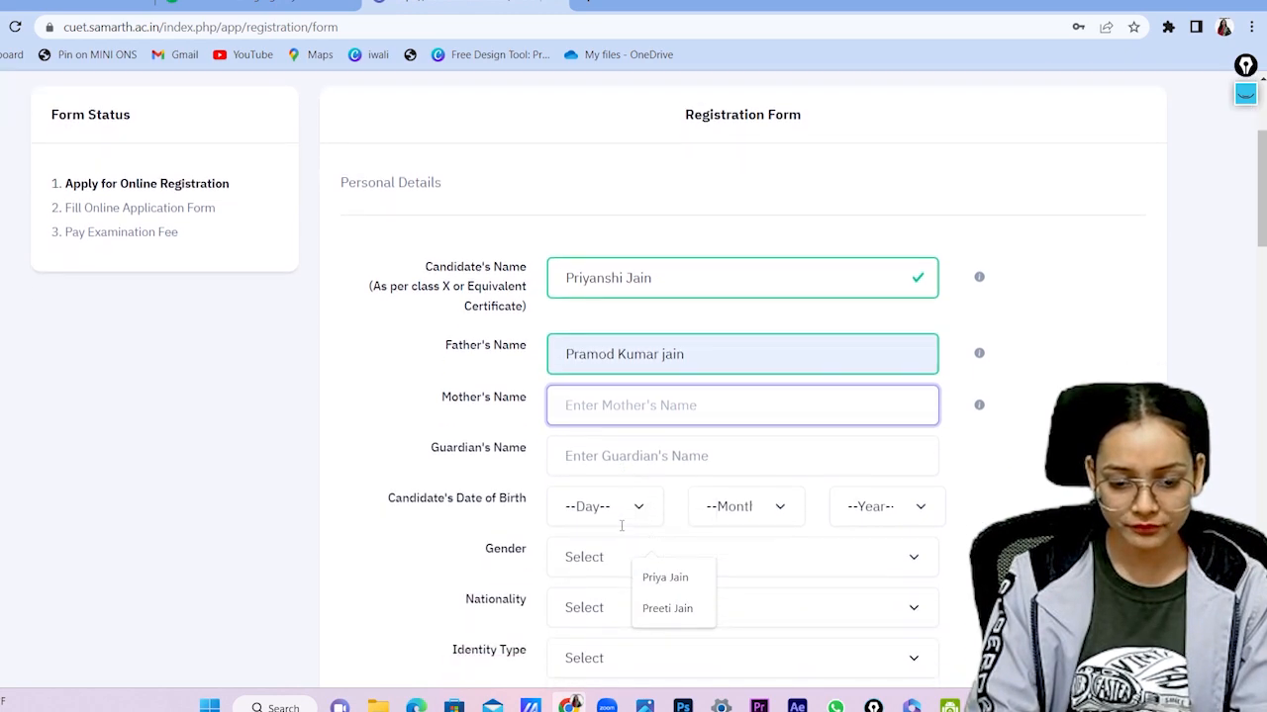
left_click(665, 589)
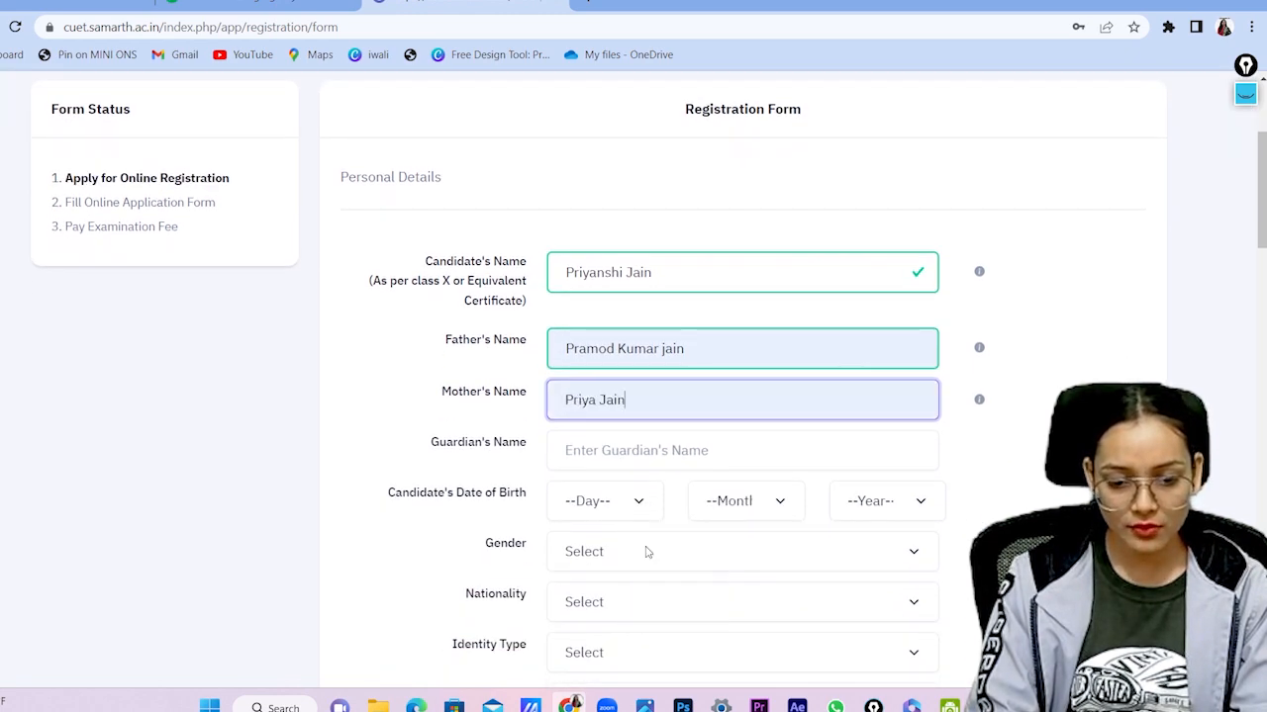
left_click(633, 454)
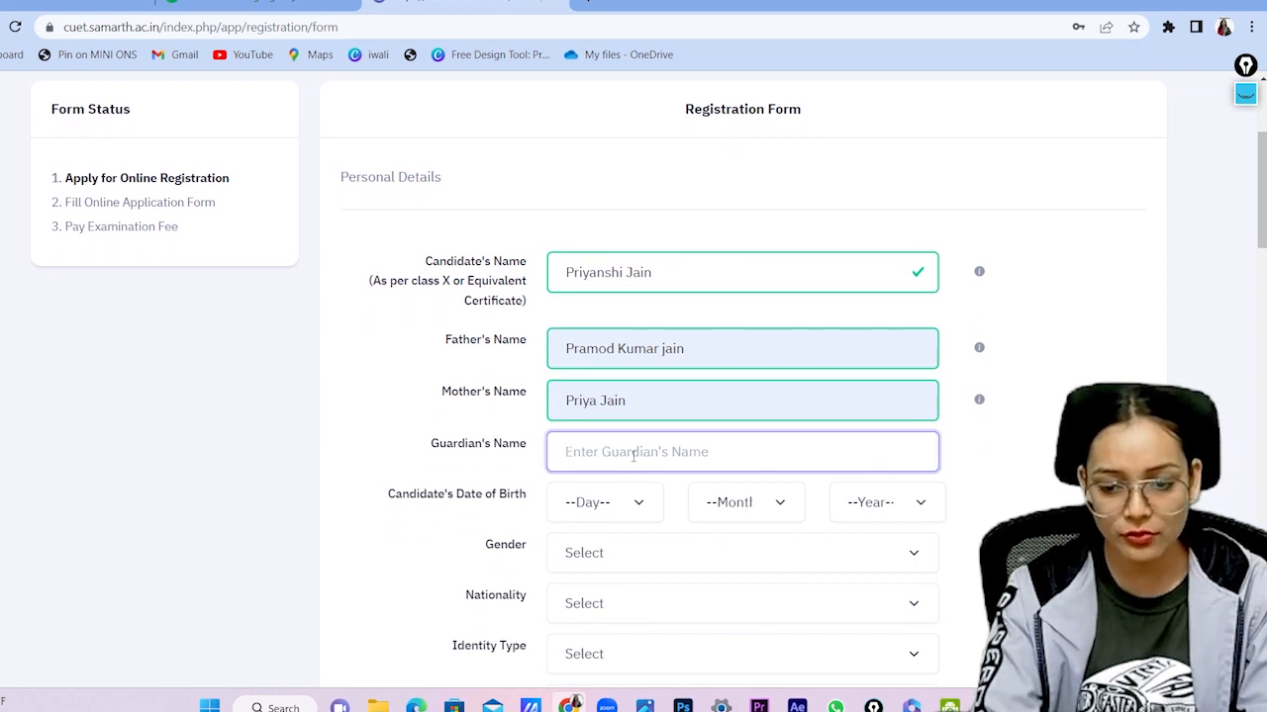
type("rhy")
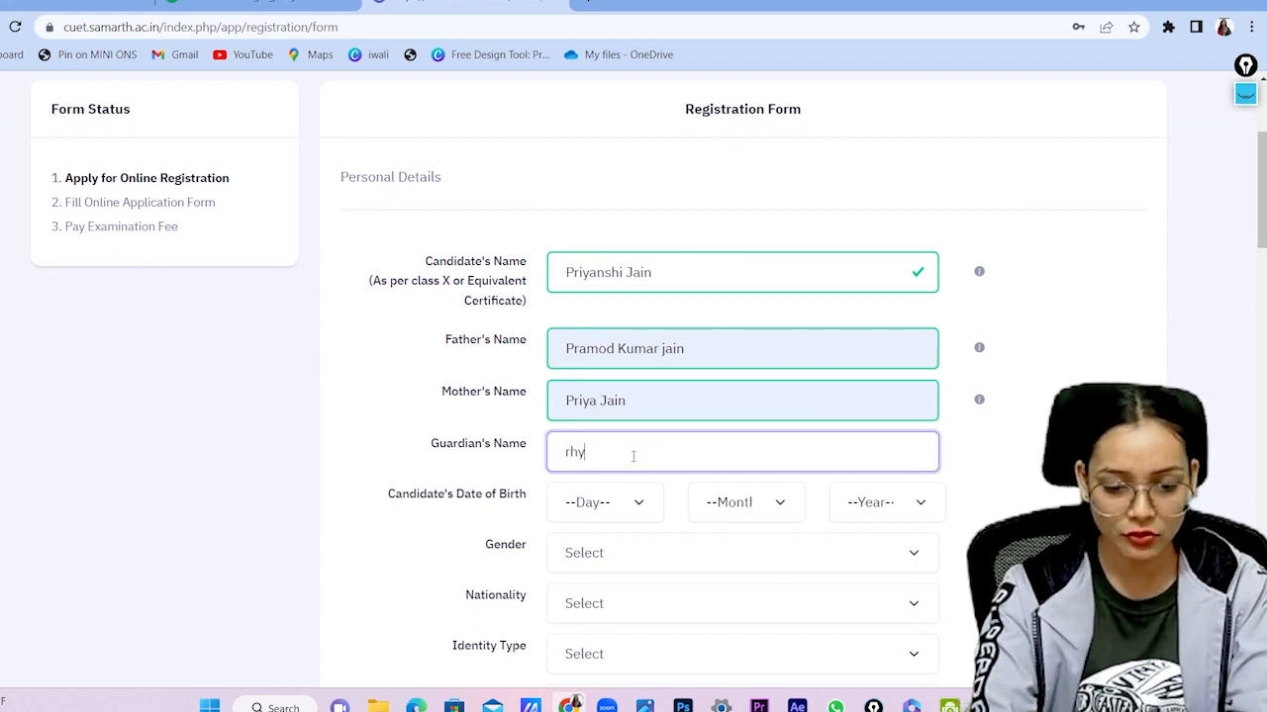
type("thm")
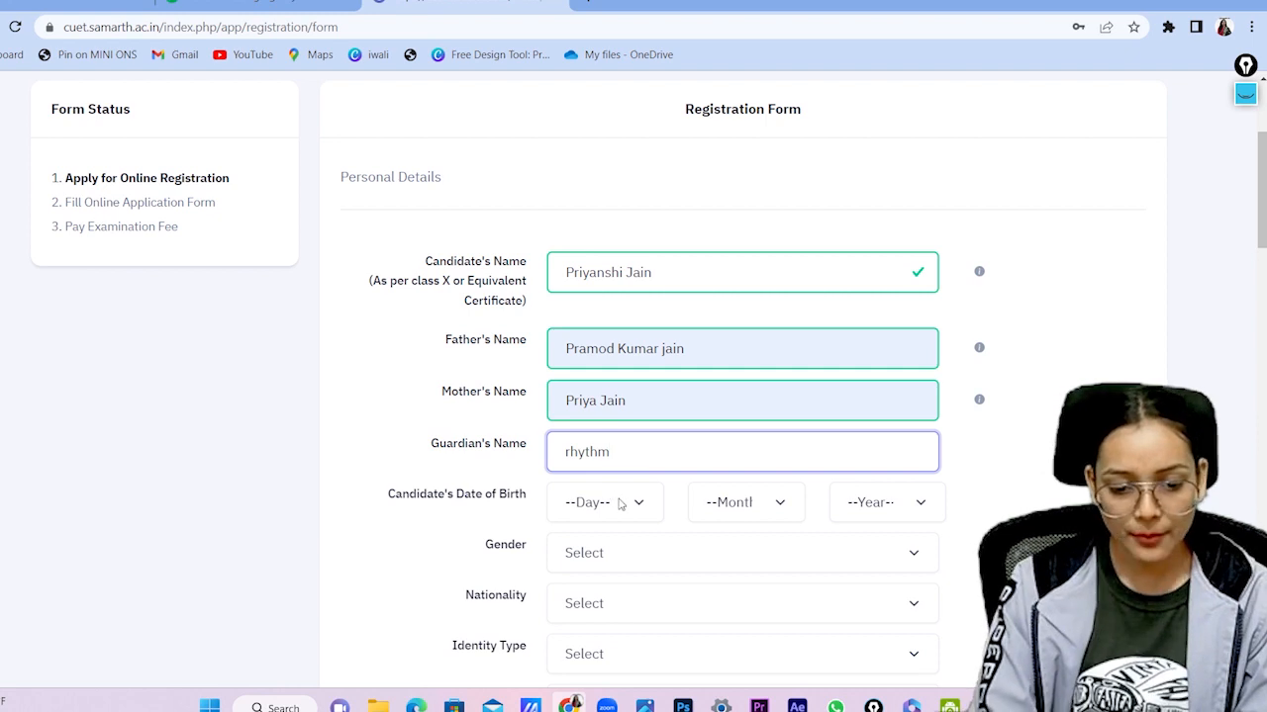
Select the day, month and year of the candidate's date of birth.
left_click(619, 502)
left_click(619, 455)
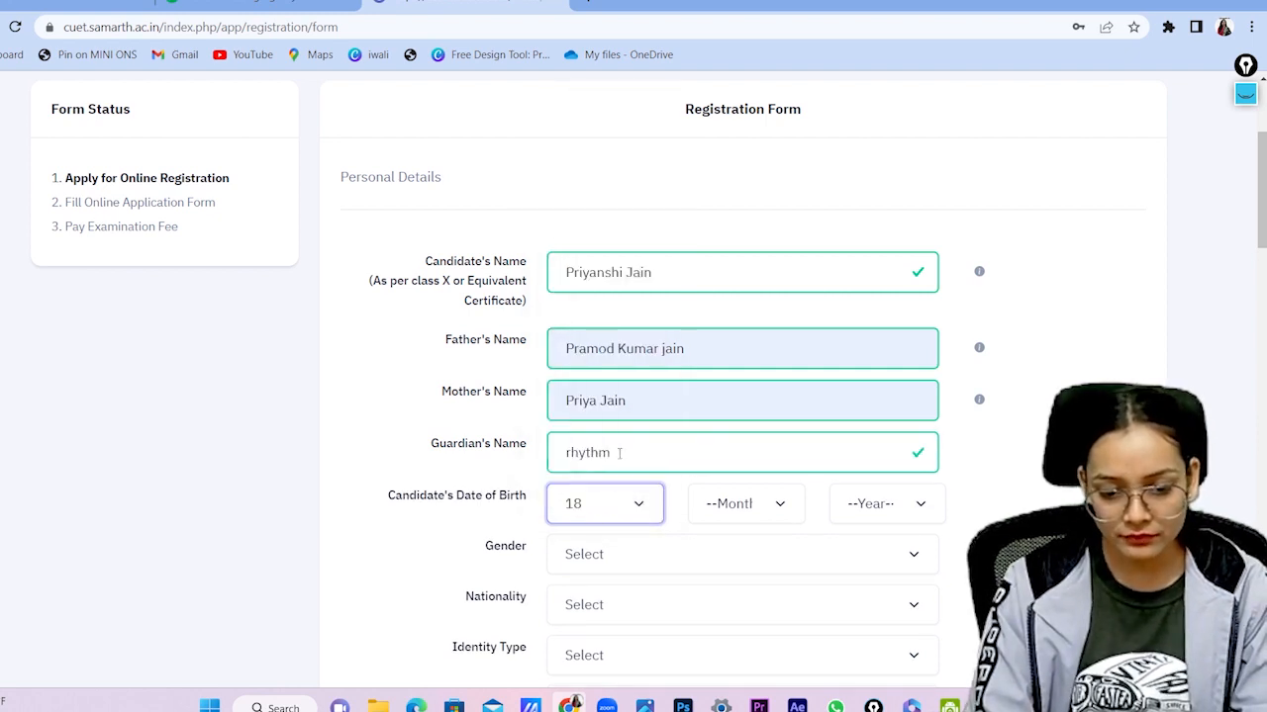
left_click(737, 505)
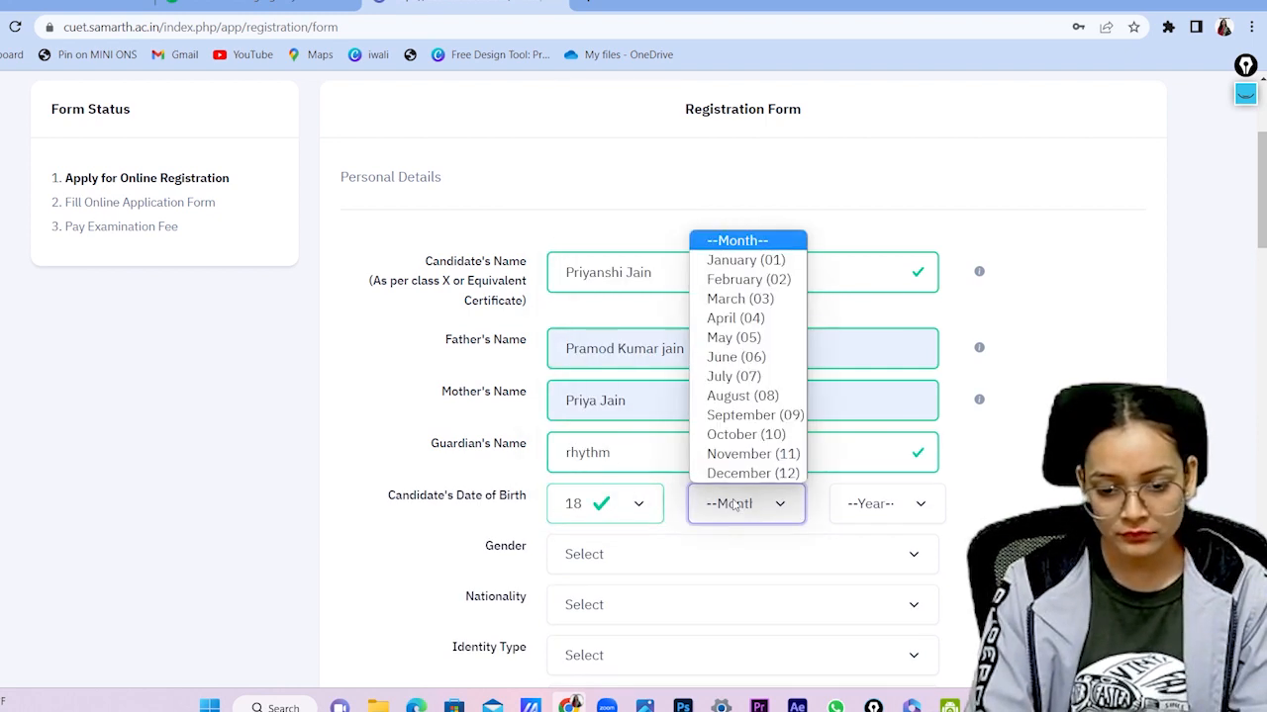
left_click(757, 416)
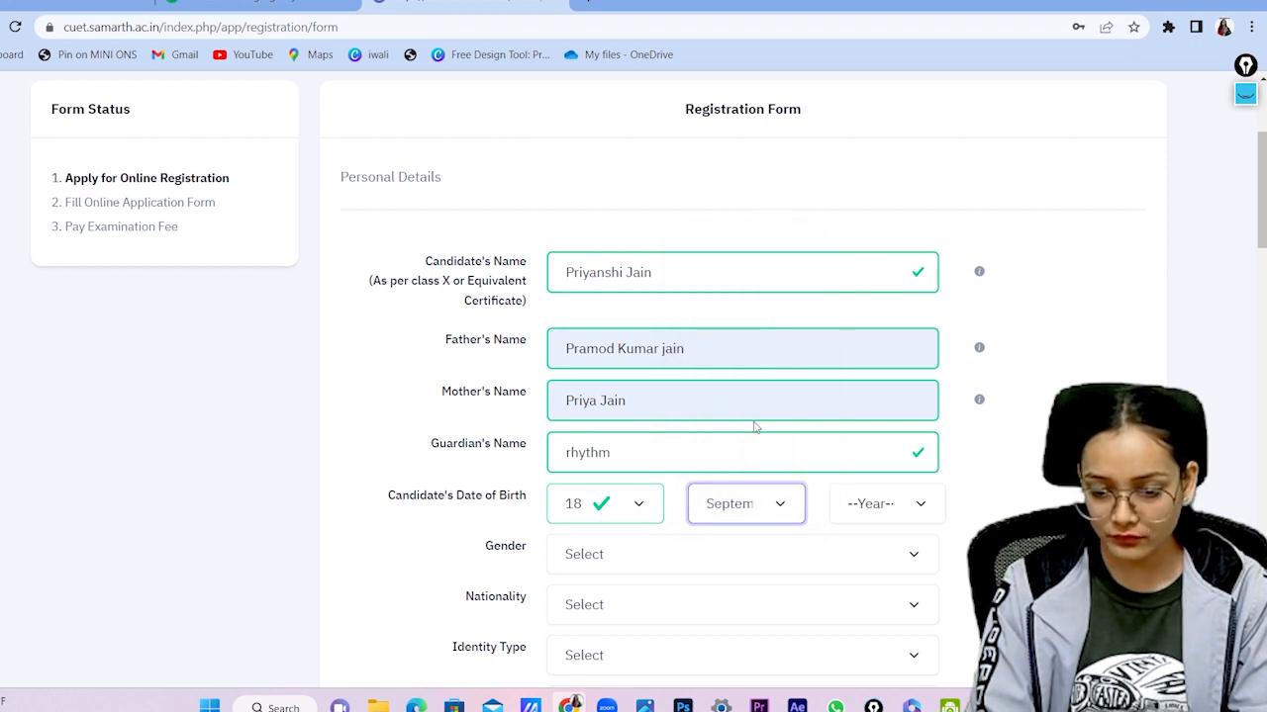
left_click(867, 504)
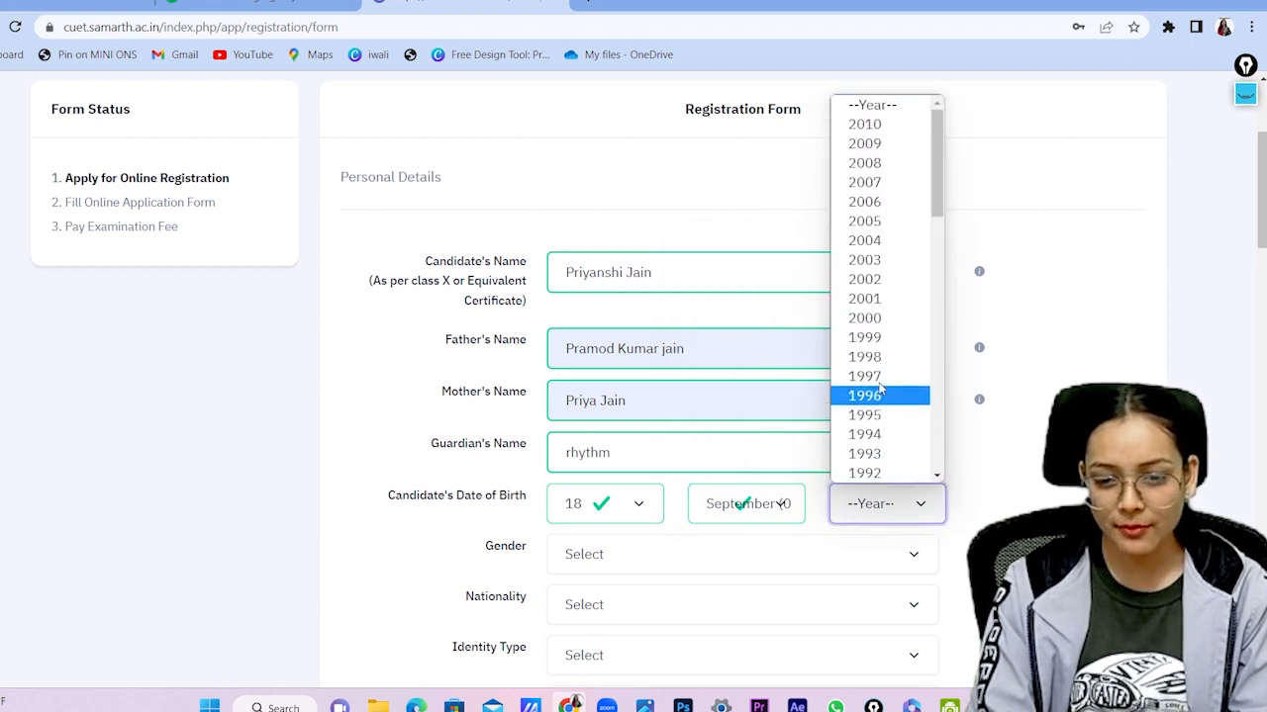
scroll(875, 388, "down", 1)
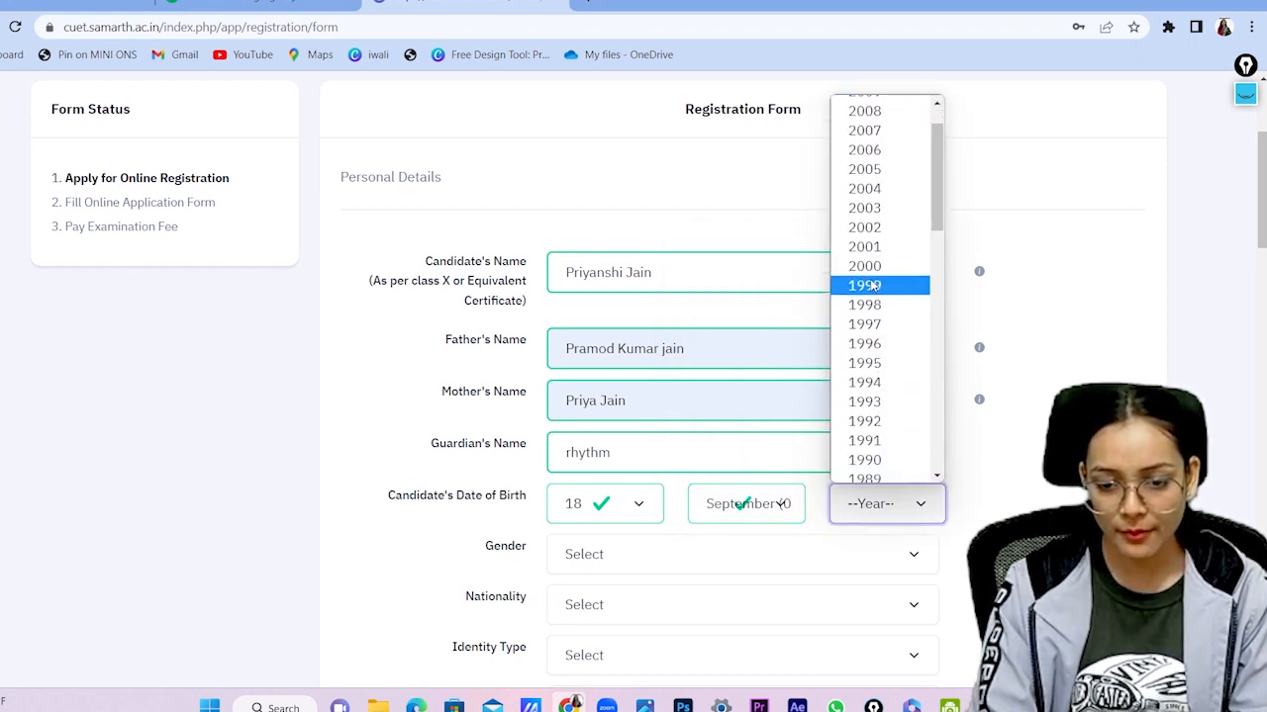
left_click(871, 285)
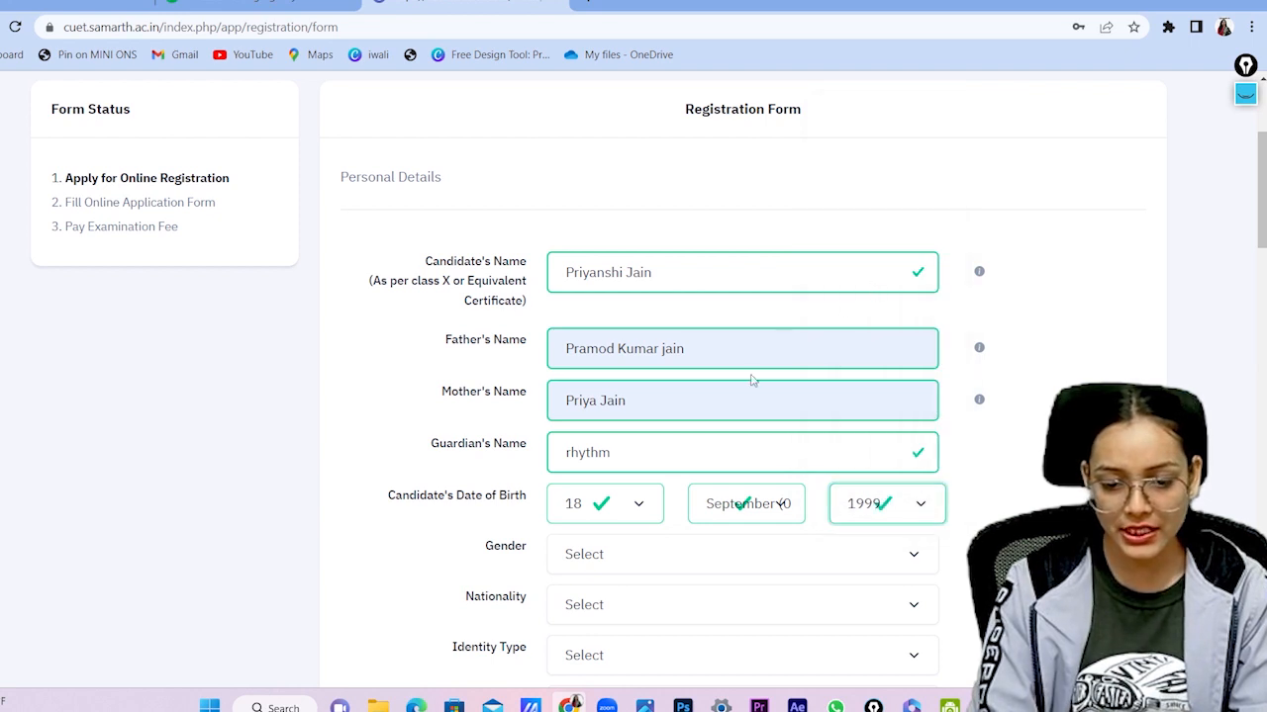
Correct the day in the candidate's date of birth.
left_click(637, 505)
scroll(613, 458, "down", 1)
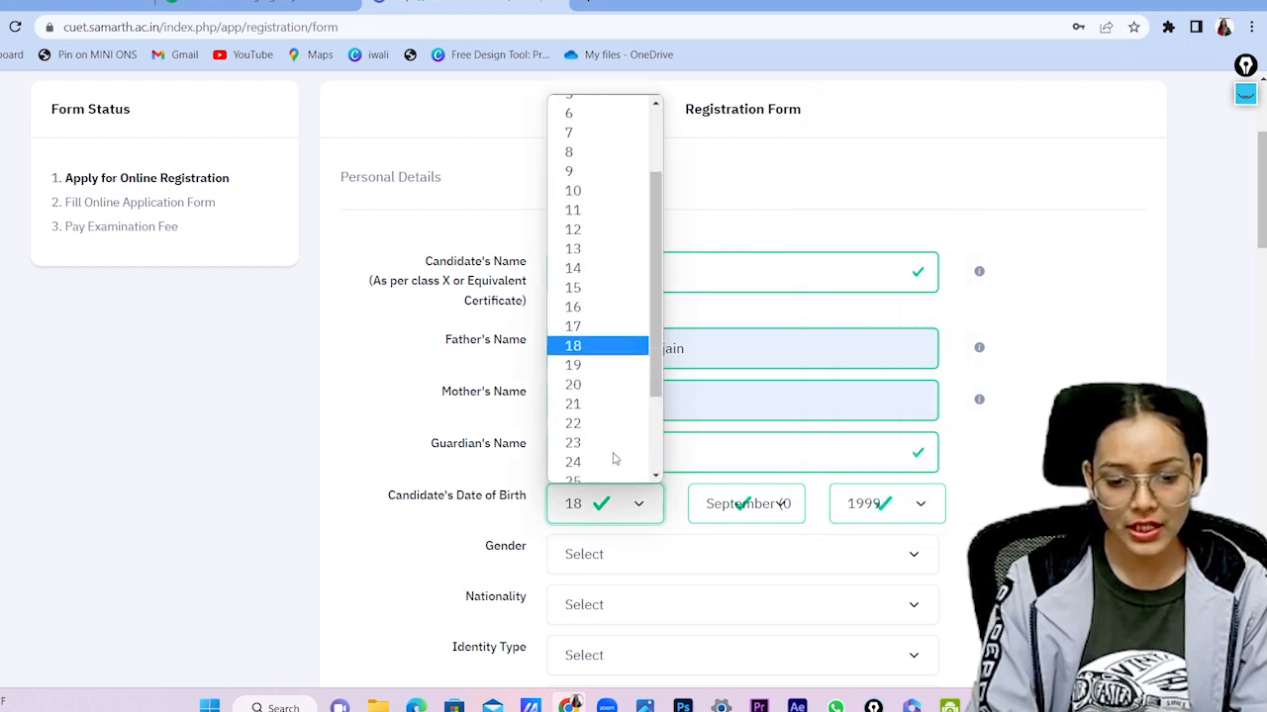
left_click(585, 399)
Set the candidate's gender to Female and the nationality to Indian.
scroll(669, 493, "down", 1)
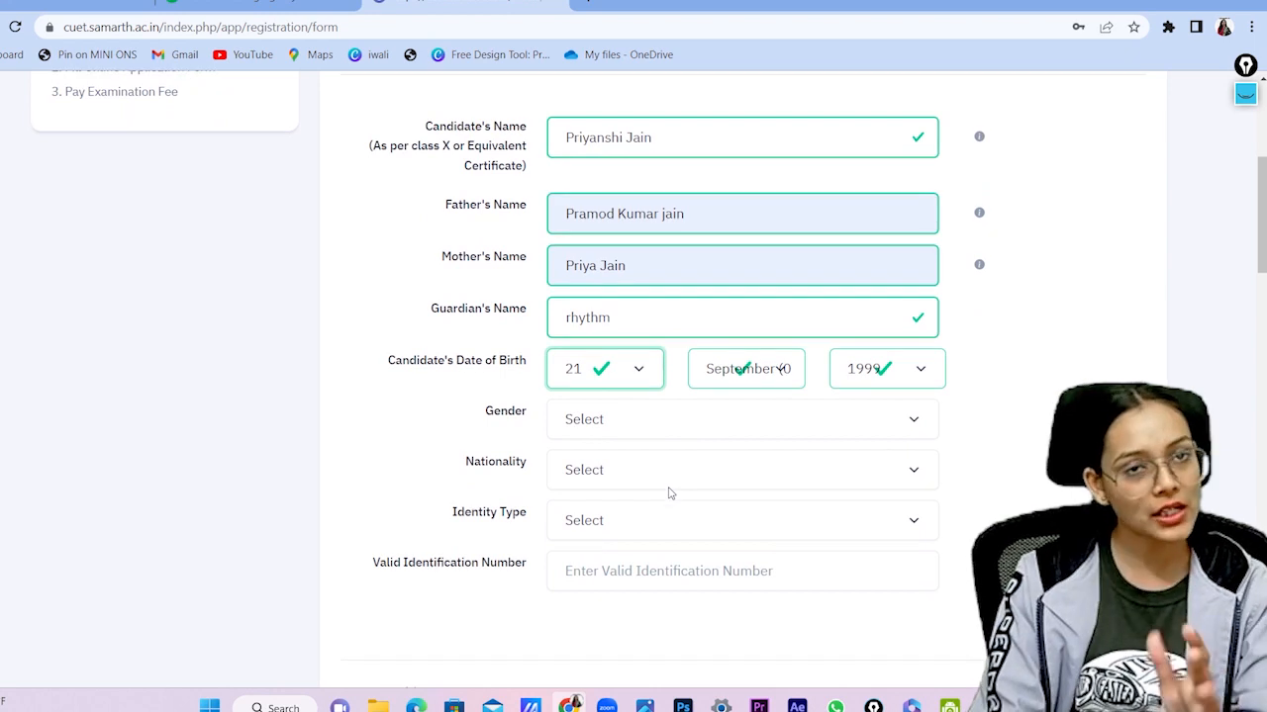
scroll(669, 493, "down", 1)
left_click(679, 309)
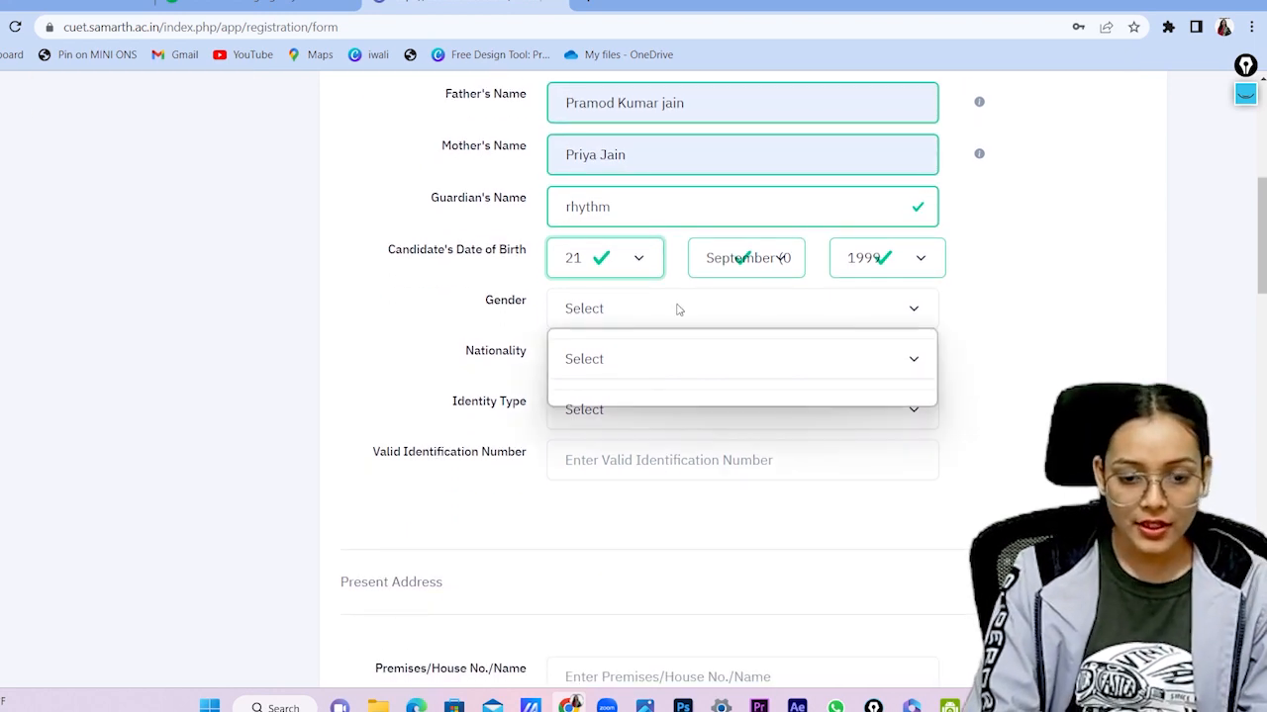
left_click(656, 384)
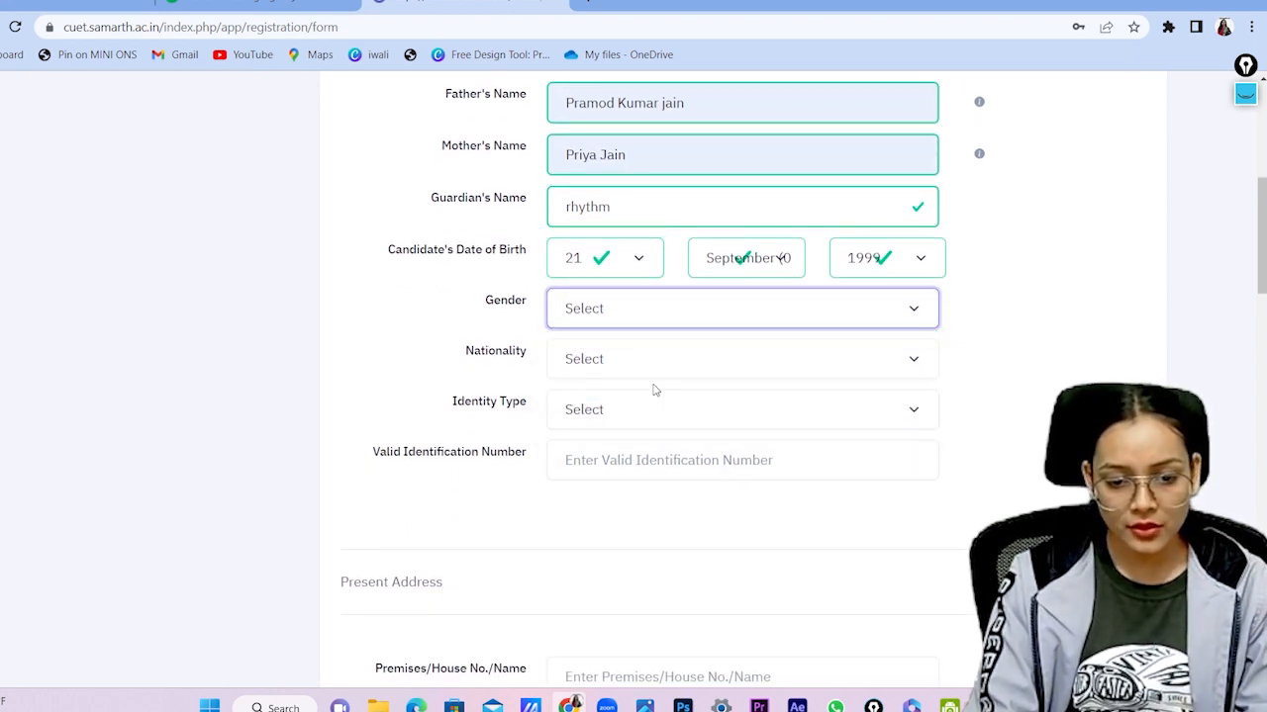
left_click(627, 372)
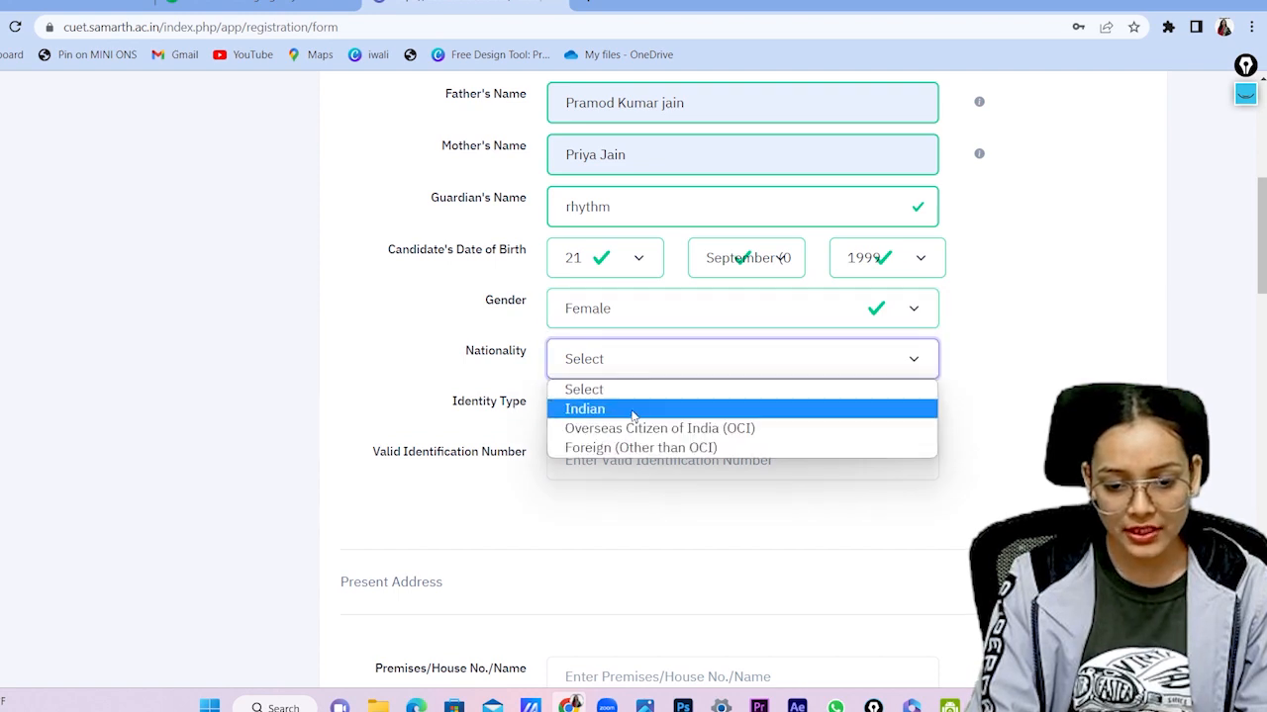
left_click(633, 411)
Set the nationality to Indian and the identity type to Other Valid Govt Identity with photograph, with the saved valid identification number filled in.
left_click(651, 412)
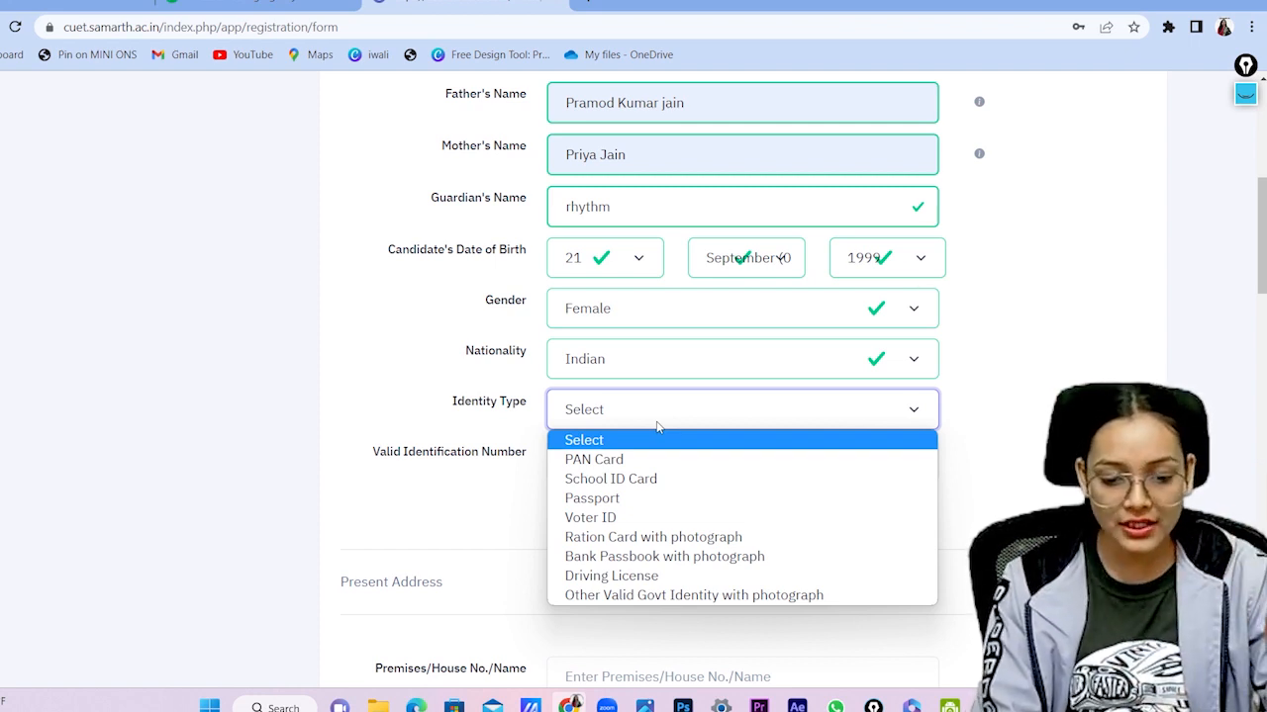
left_click(669, 595)
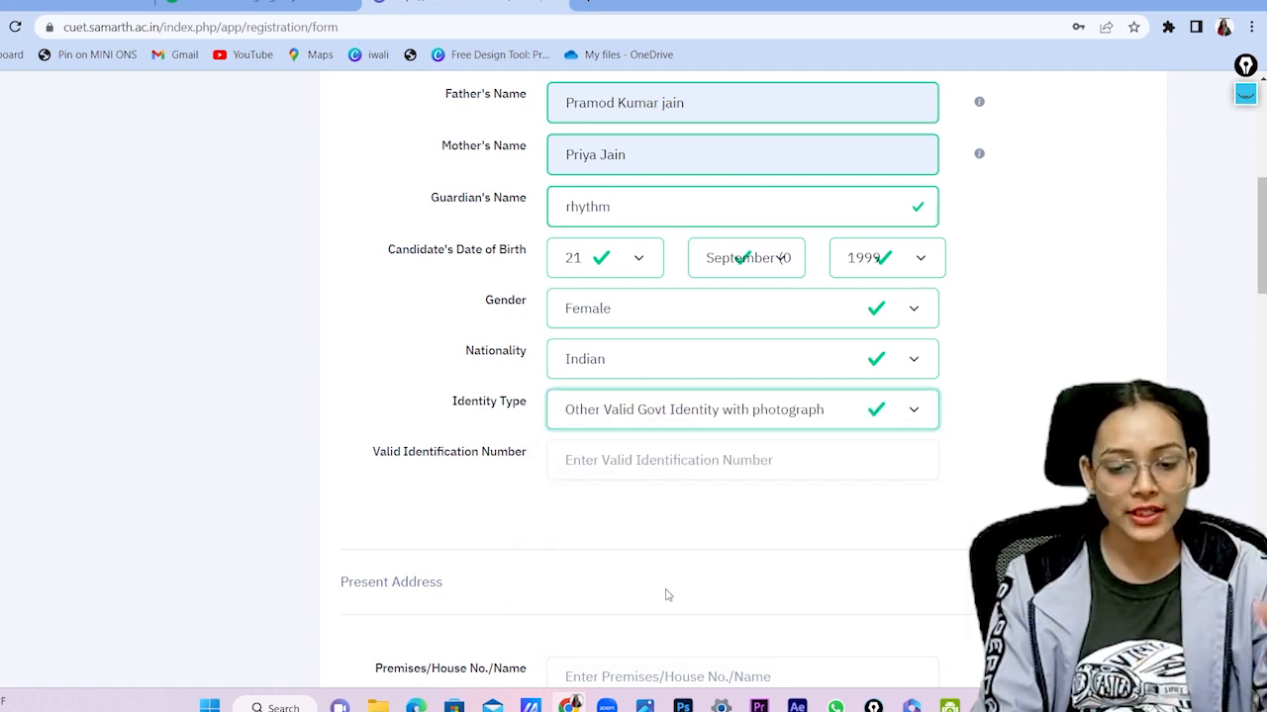
left_click(705, 460)
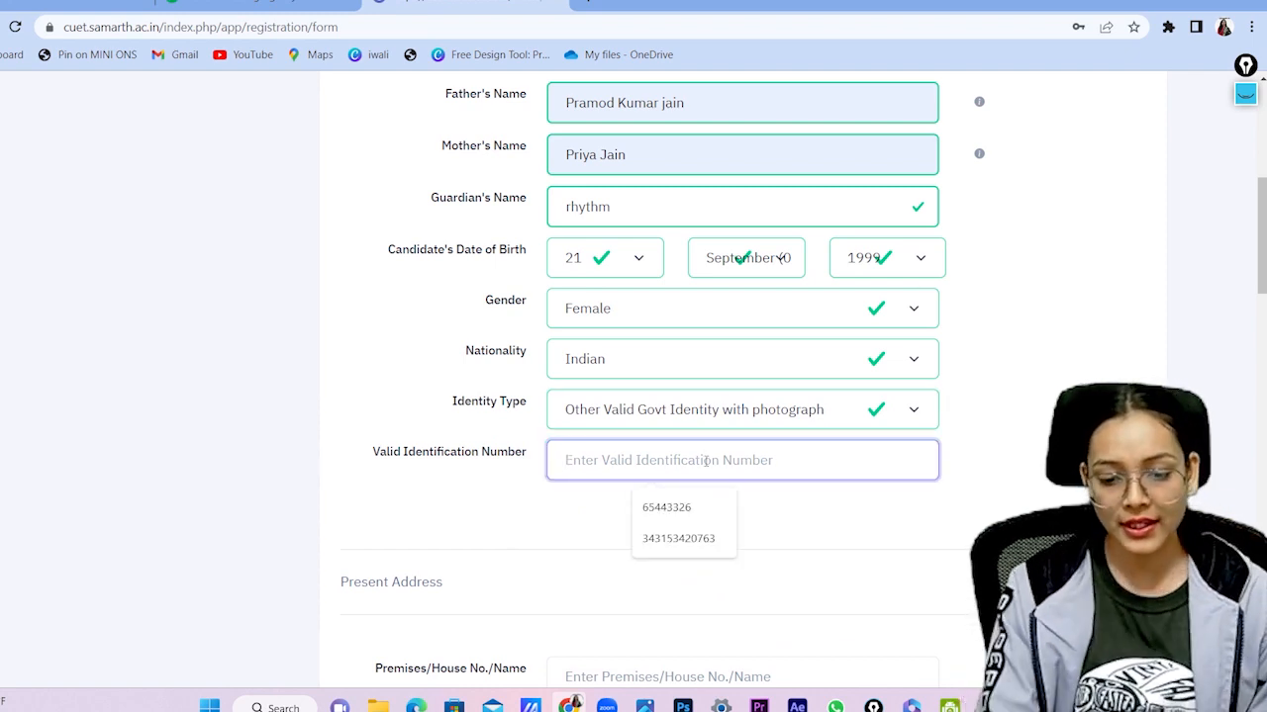
left_click(697, 538)
Fill in the present address's house number, sub locality and locality from the first saved entries.
scroll(698, 538, "down", 1)
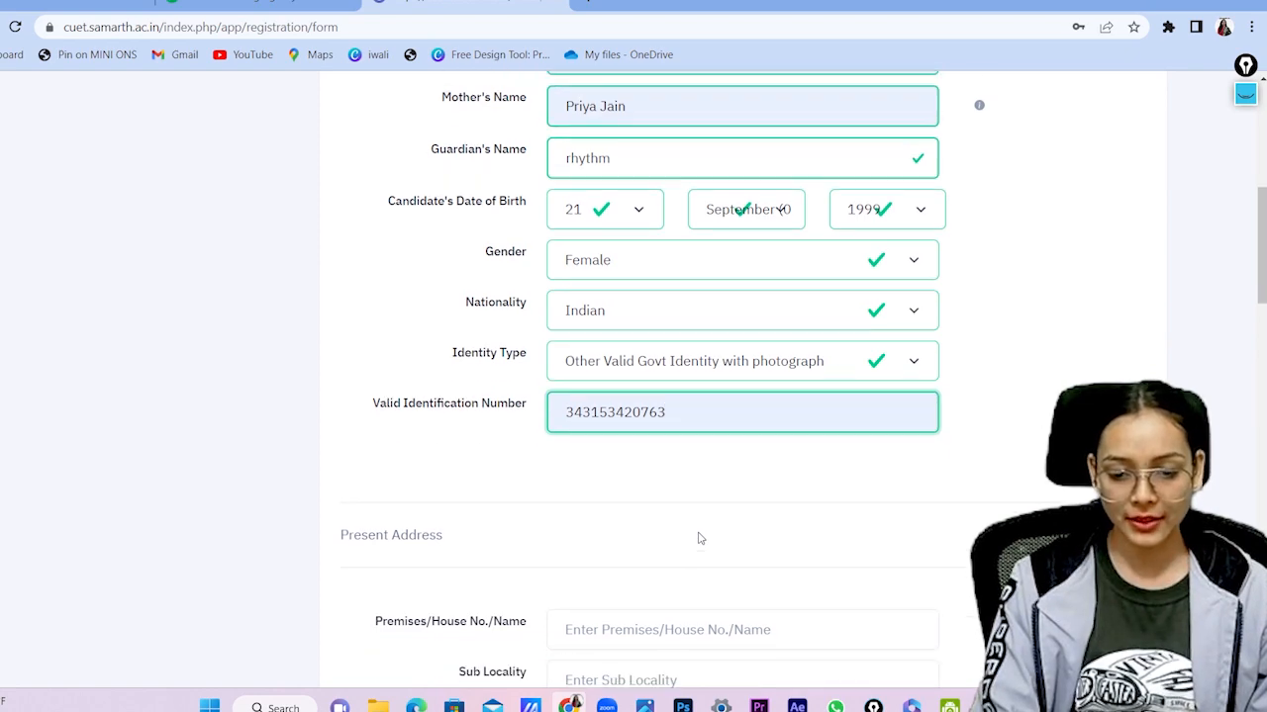
scroll(699, 538, "down", 4)
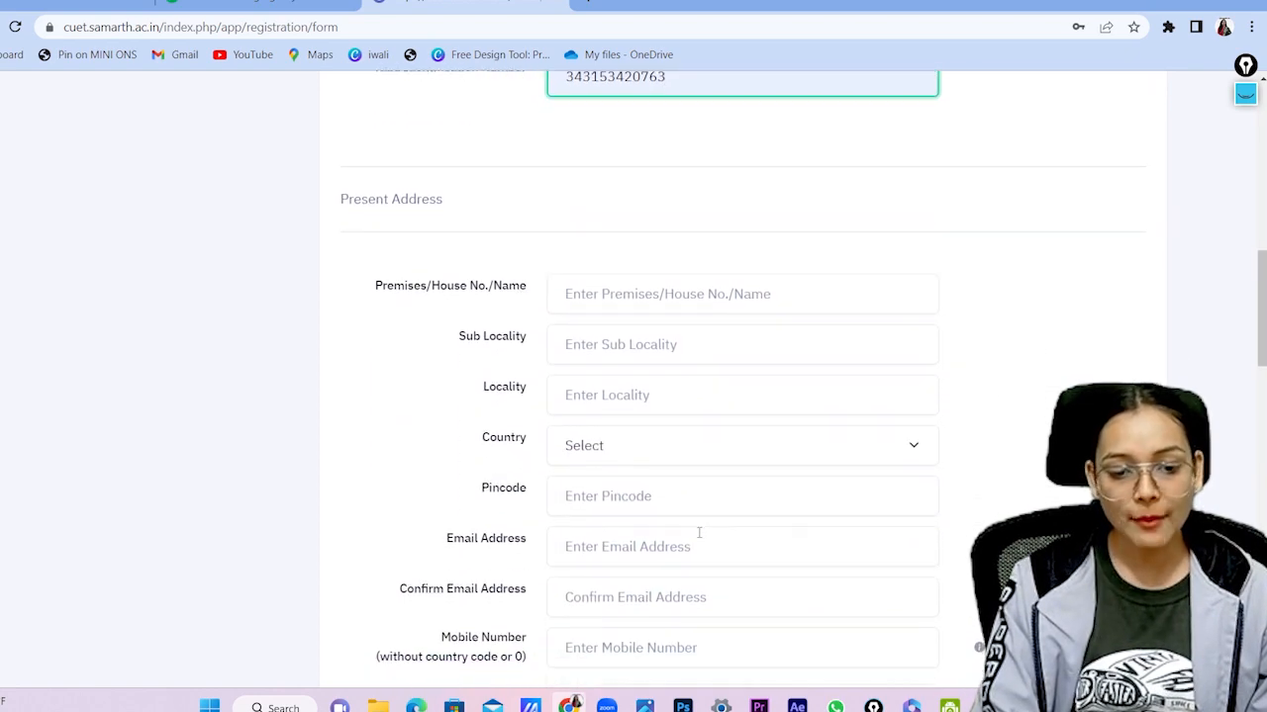
left_click(658, 294)
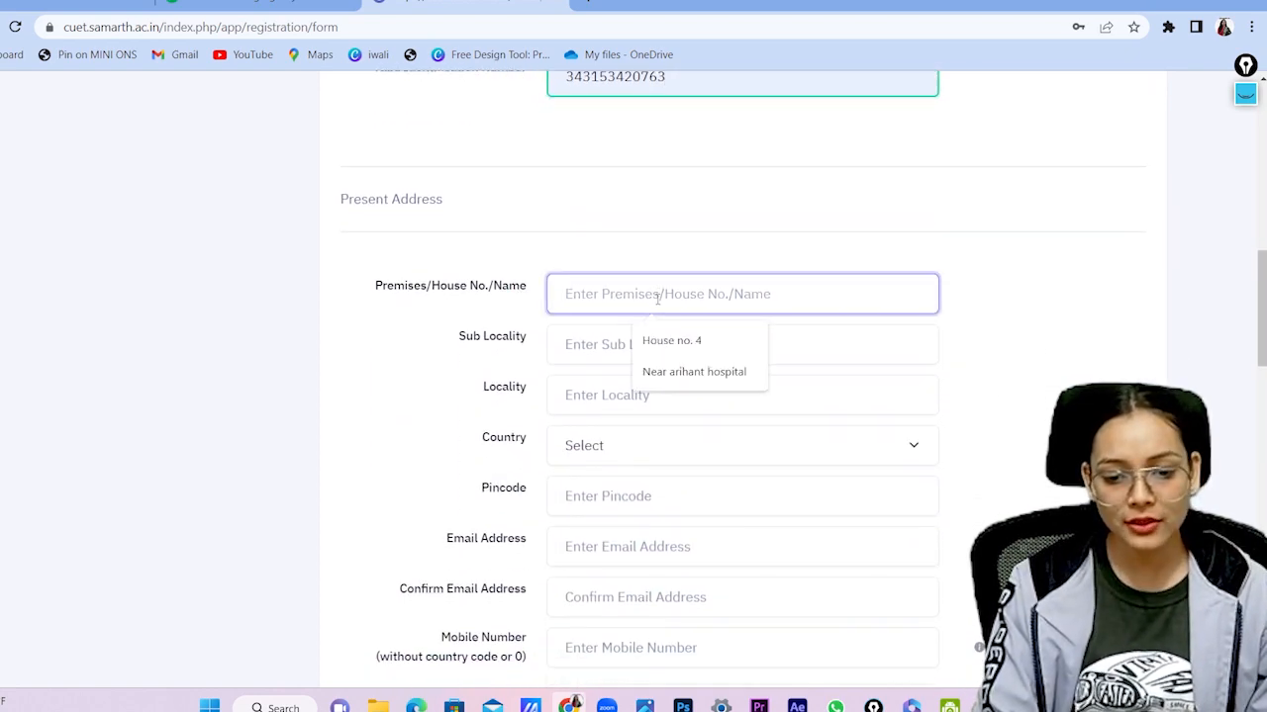
left_click(669, 340)
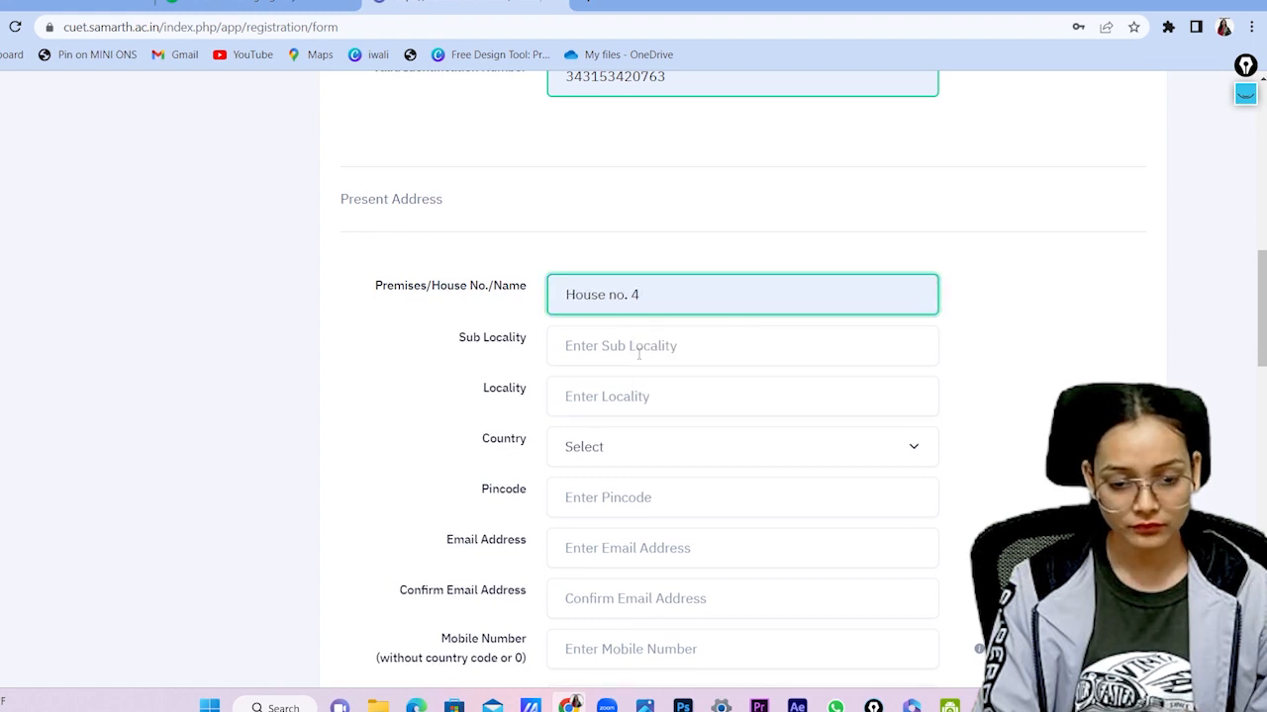
left_click(639, 352)
left_click(654, 393)
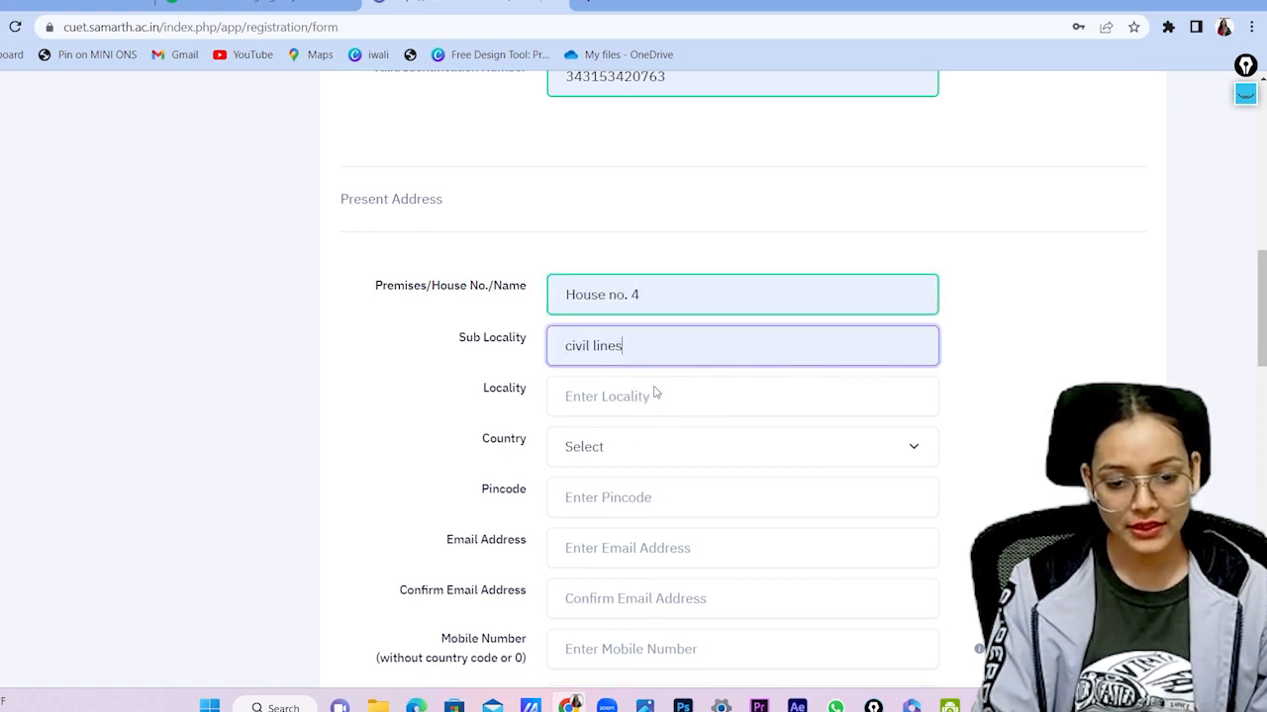
left_click(618, 401)
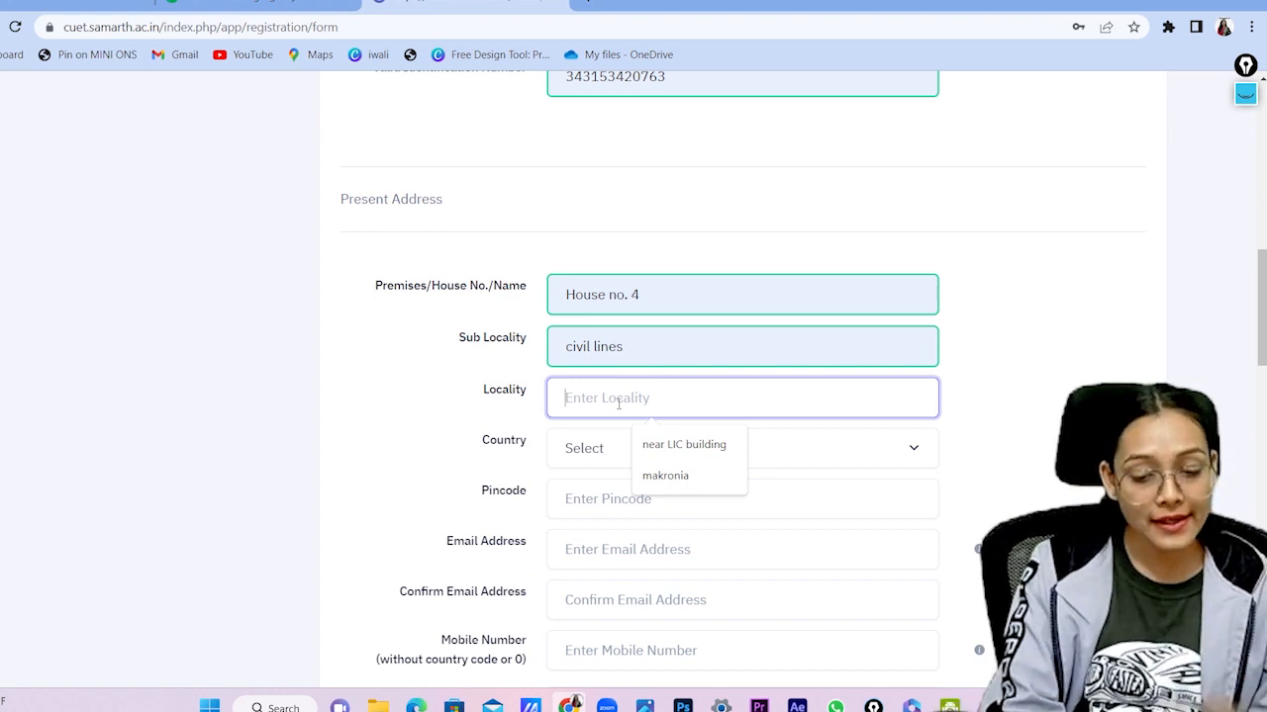
left_click(651, 454)
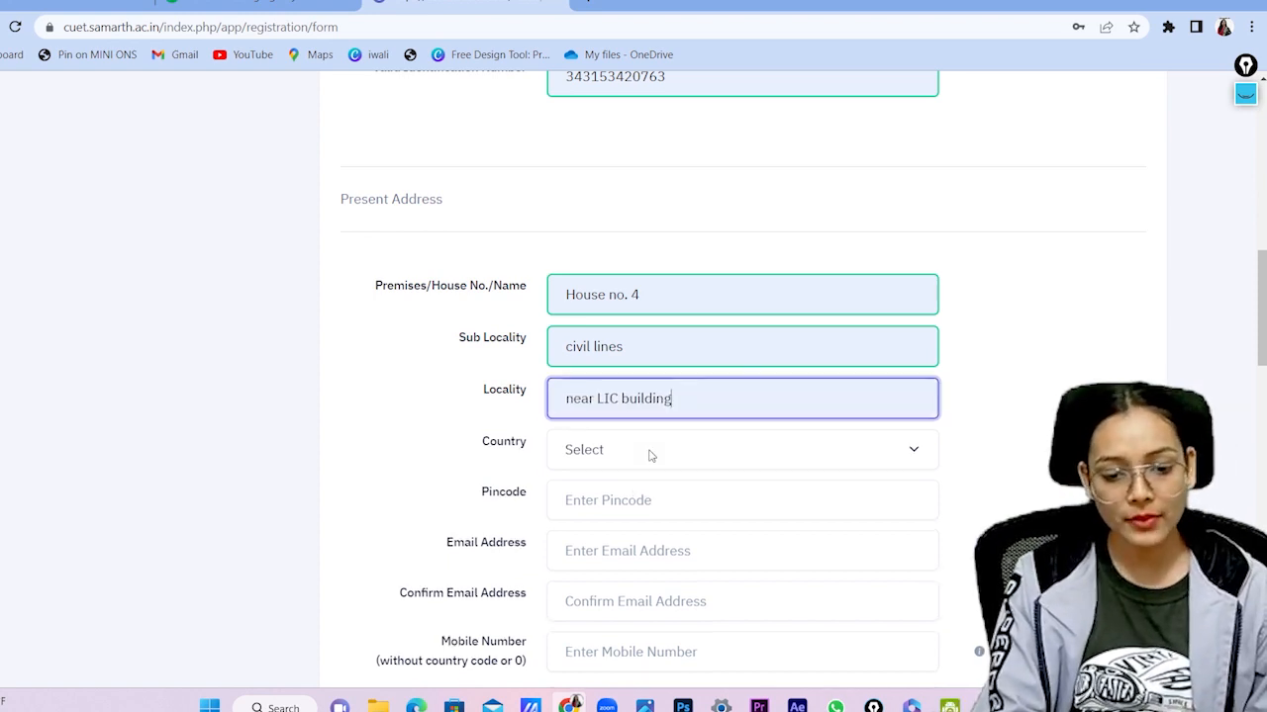
Set the country of the present address to India.
left_click(621, 455)
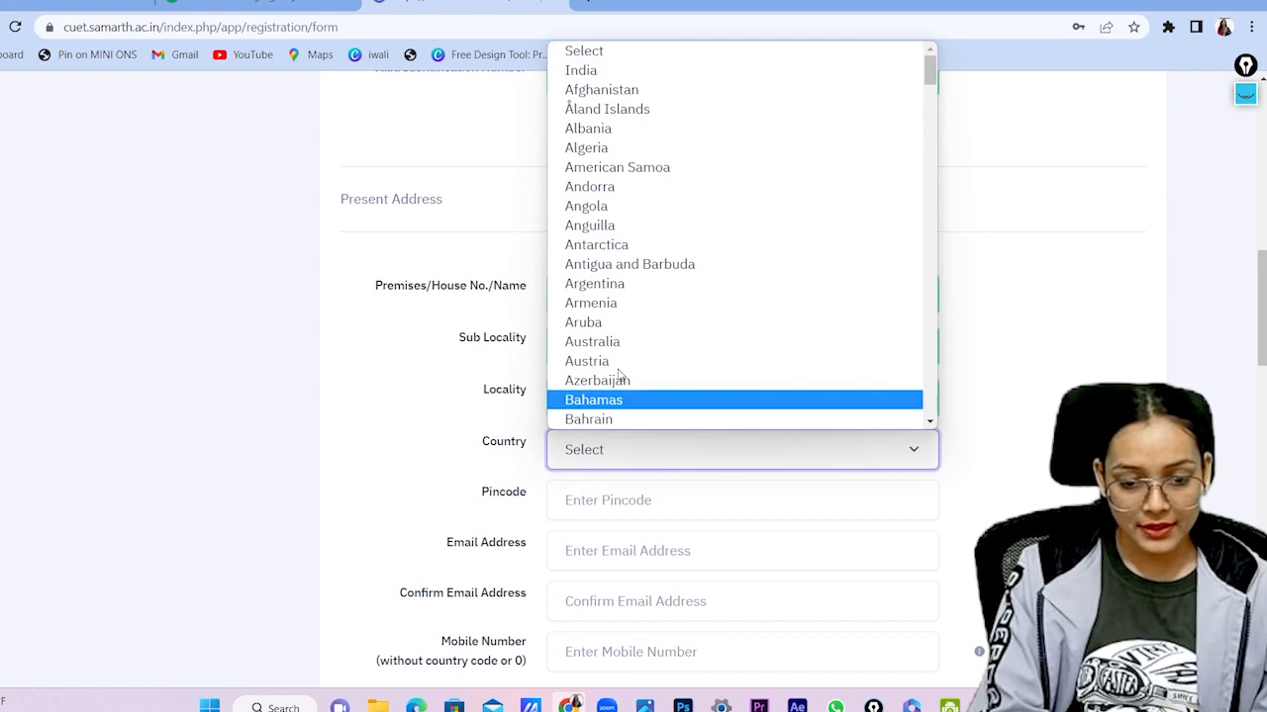
scroll(620, 370, "down", 1)
scroll(621, 369, "up", 1)
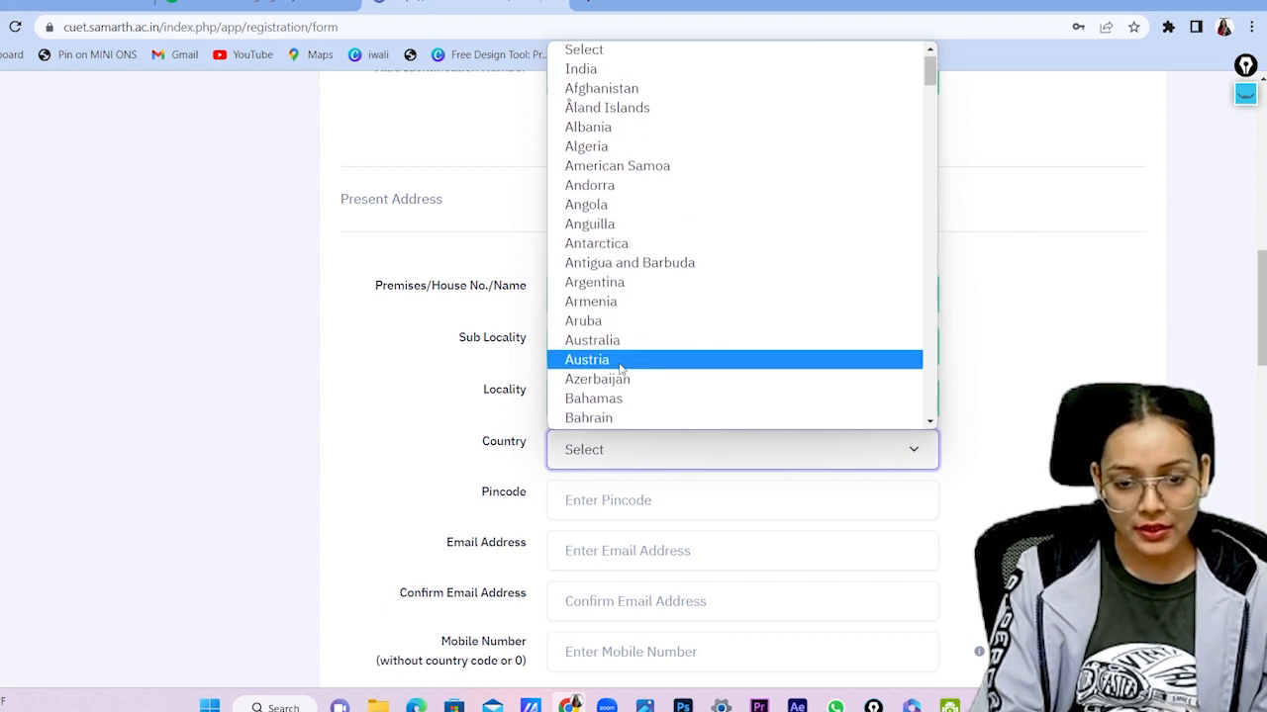
left_click(591, 72)
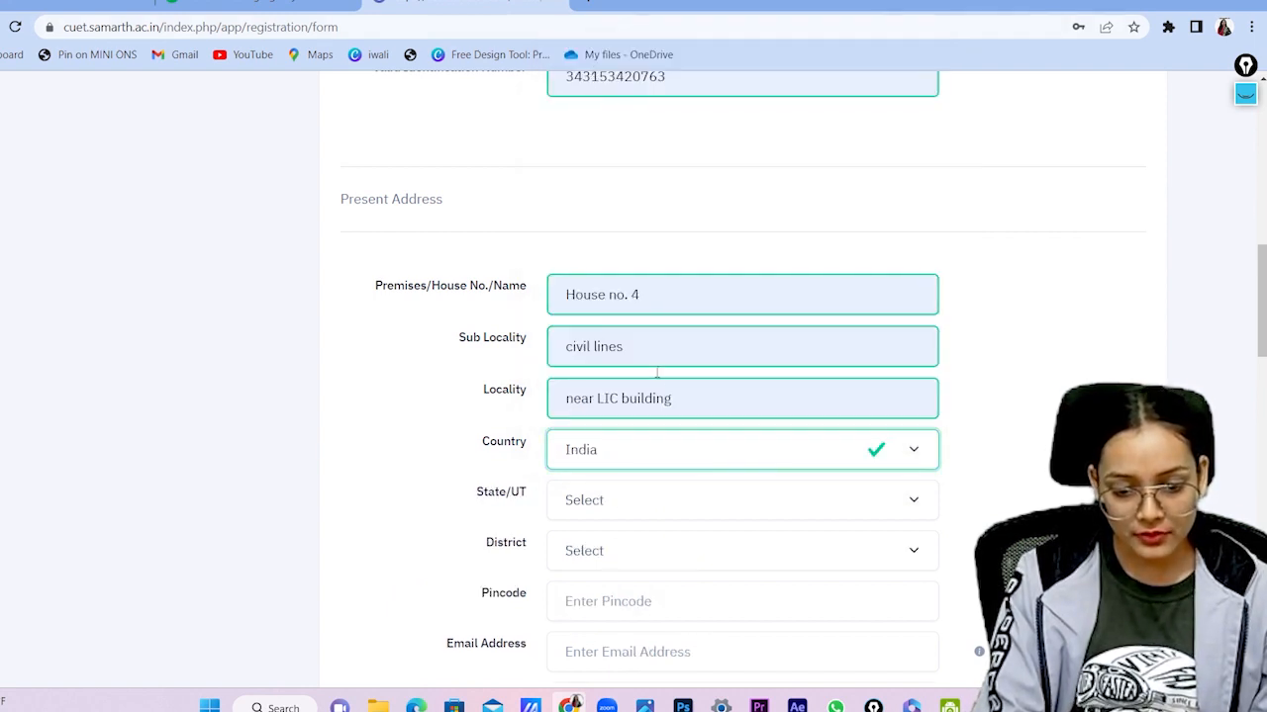
Select the candidate's state and district for the present address.
scroll(656, 371, "down", 1)
left_click(628, 394)
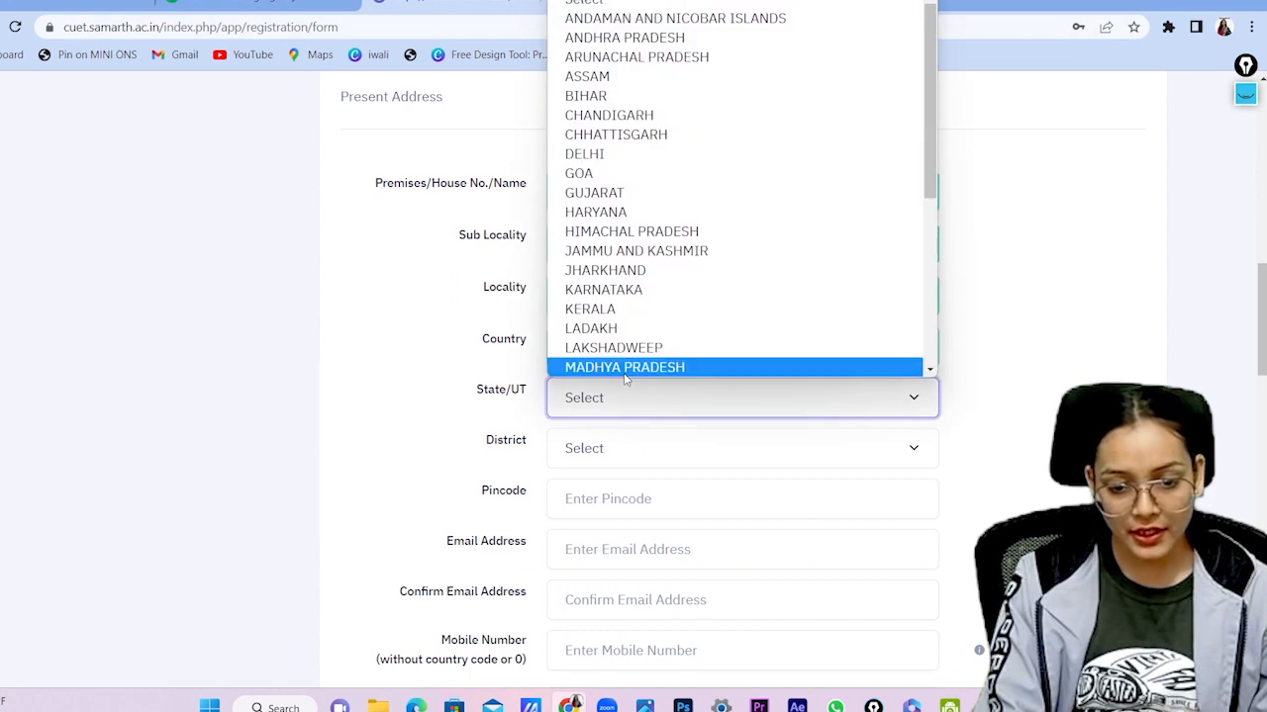
left_click(627, 369)
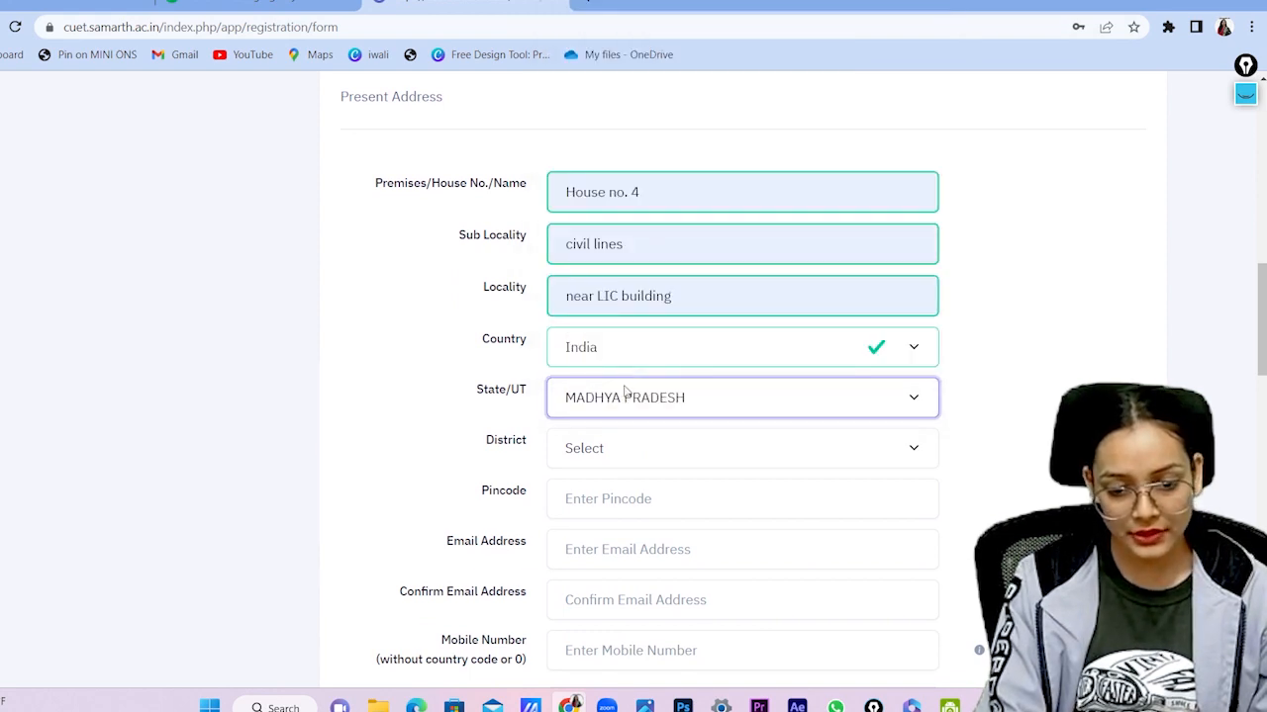
left_click(616, 453)
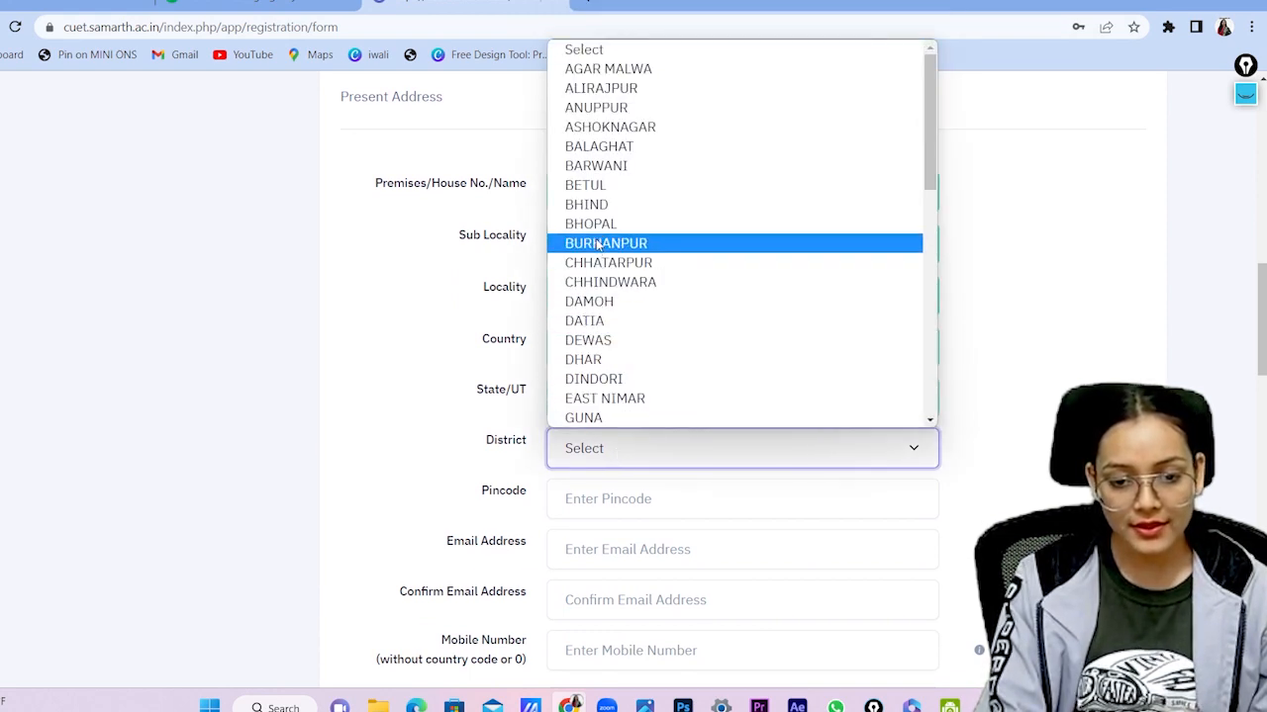
scroll(606, 217, "down", 5)
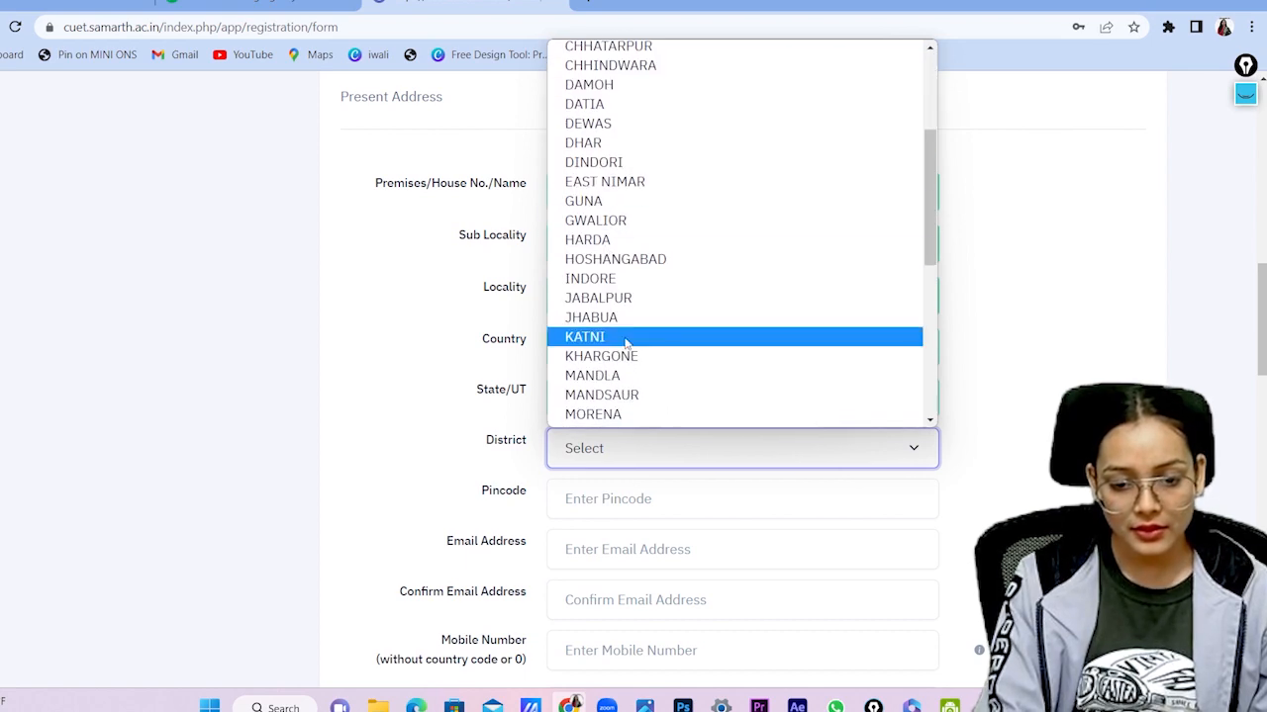
scroll(625, 341, "down", 3)
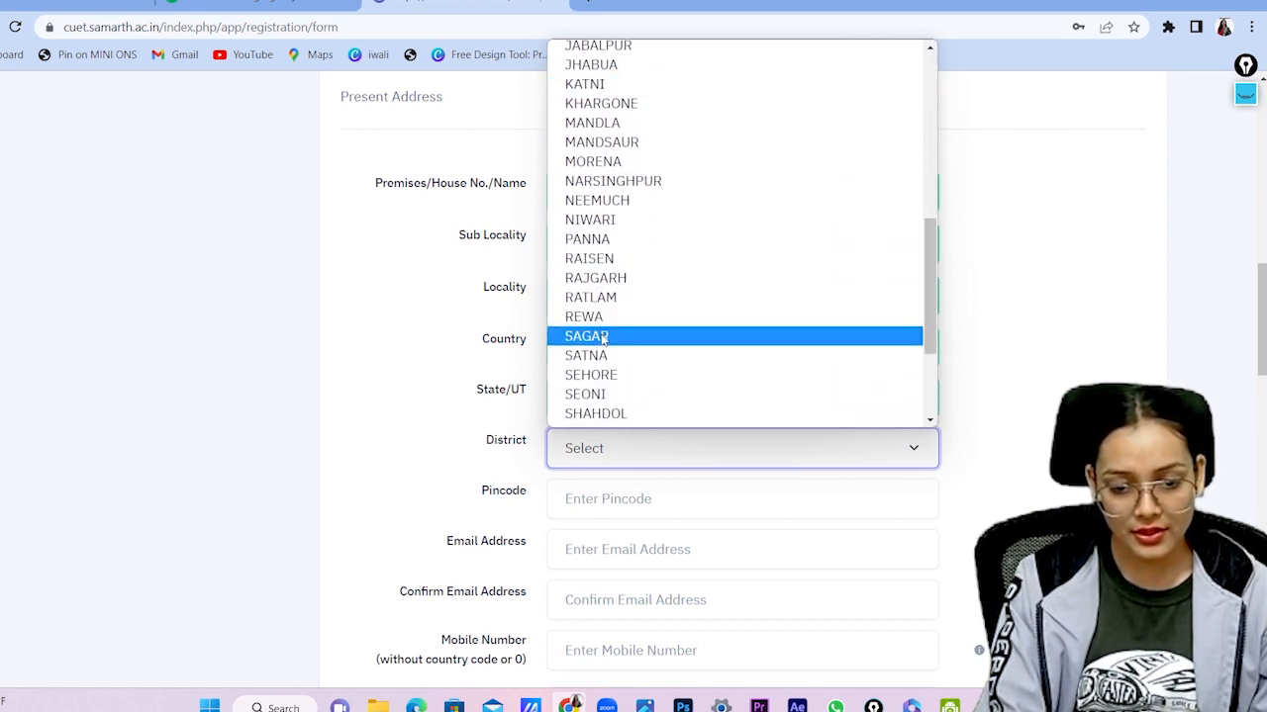
left_click(602, 336)
Fill in the present address's pincode from the first saved address entry.
scroll(629, 446, "down", 1)
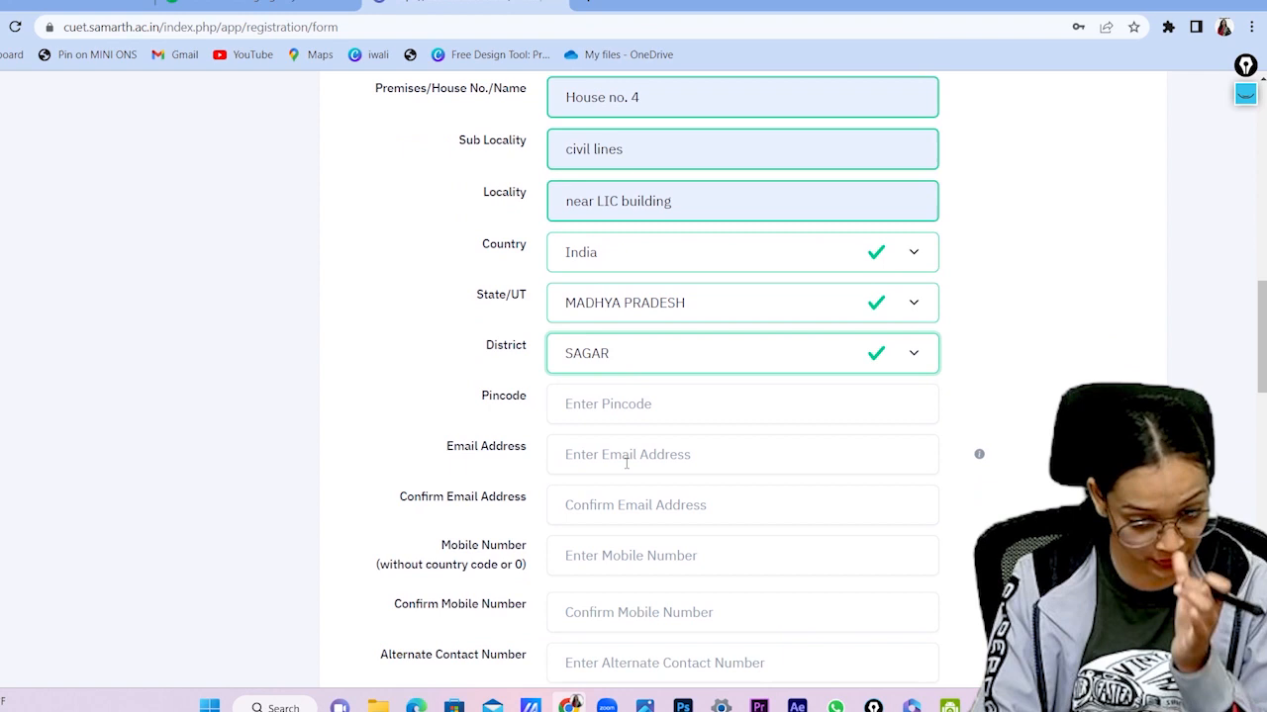
left_click(632, 411)
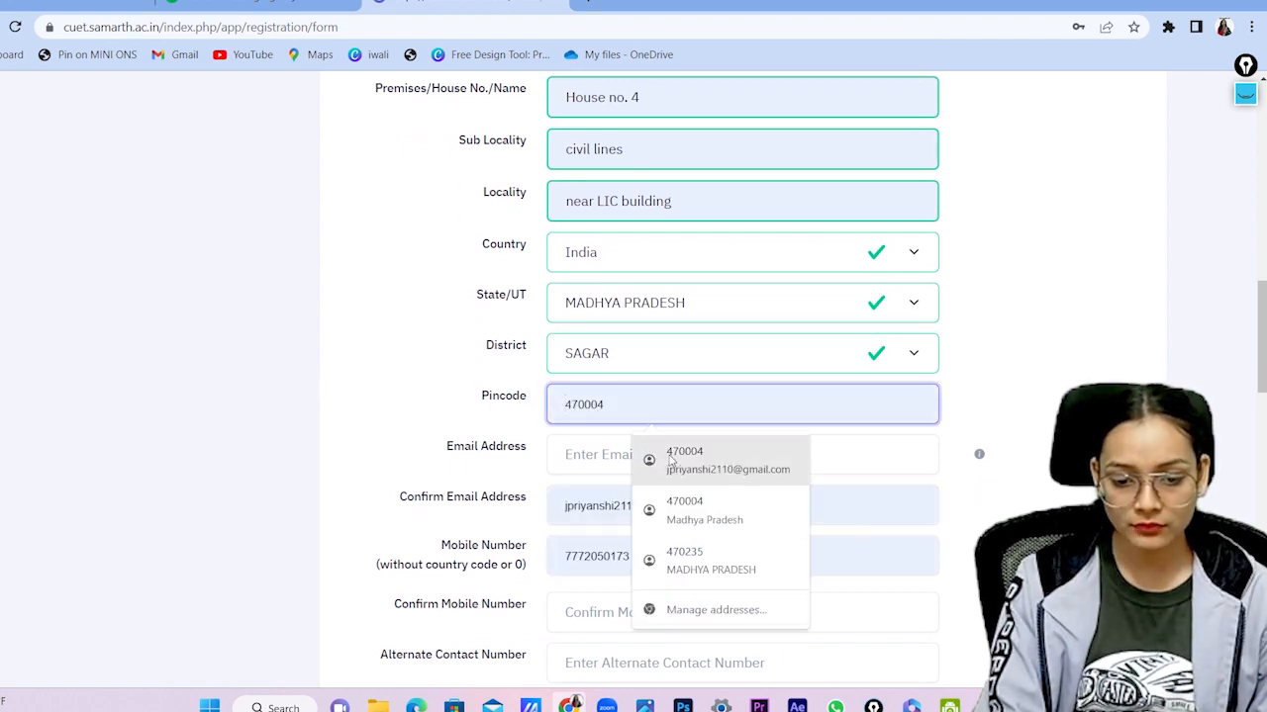
left_click(672, 461)
Clear the autofilled number from the candidate's mobile number field.
left_click(685, 592)
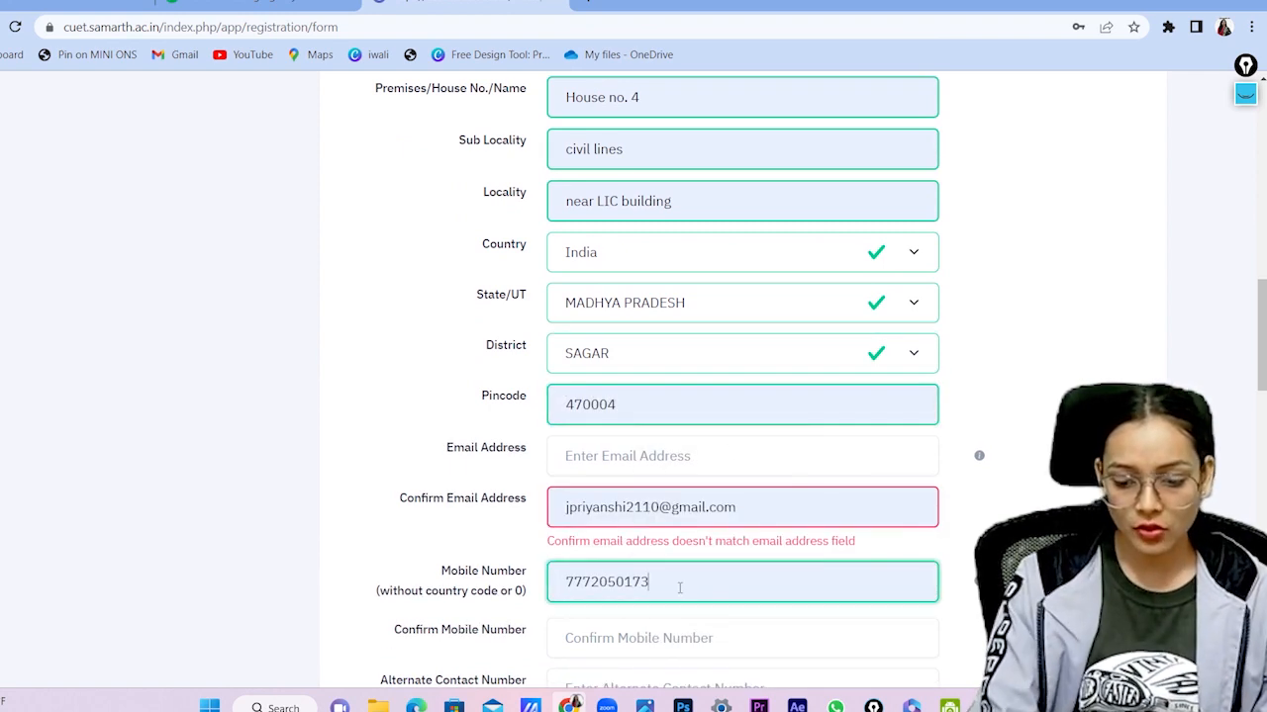
key("BackSpace")
key("BackSpace")
key("BackSpace")
key("BackSpace")
key("BackSpace")
key("BackSpace")
key("BackSpace")
key("BackSpace")
key("BackSpace")
key("BackSpace")
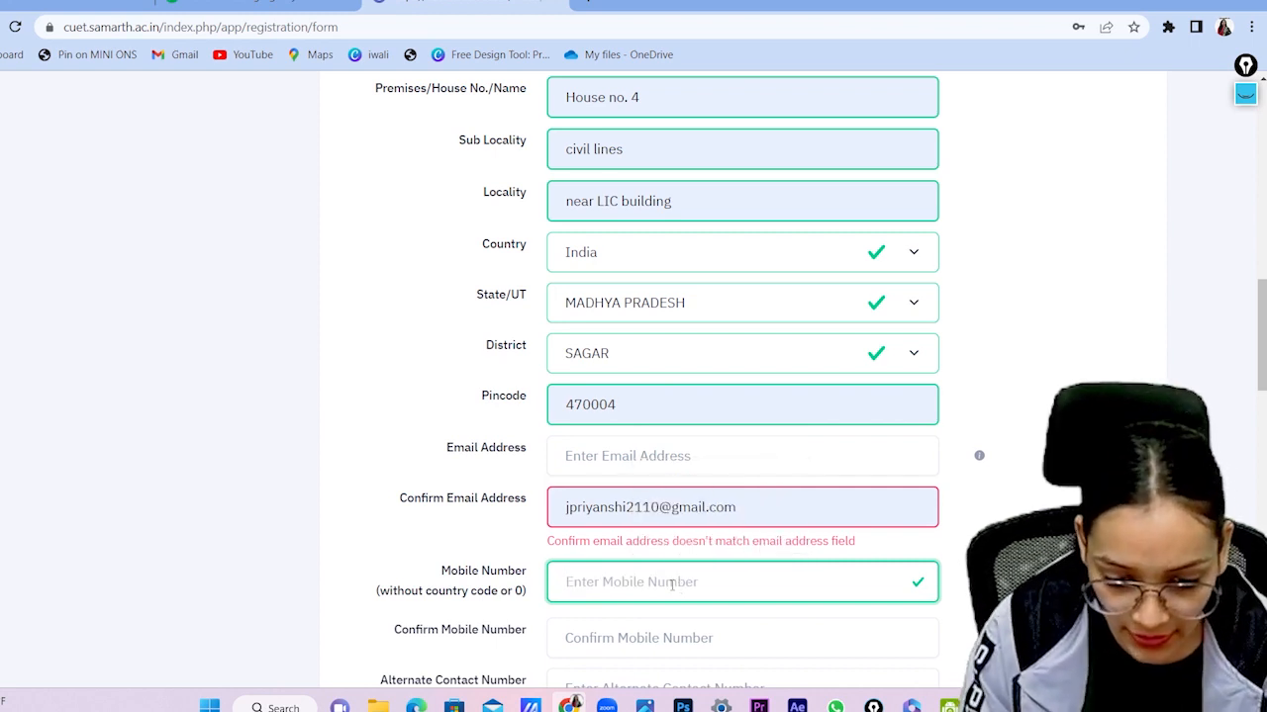
Fill in the candidate's email address from the saved entry and enter the mobile number.
left_click(623, 460)
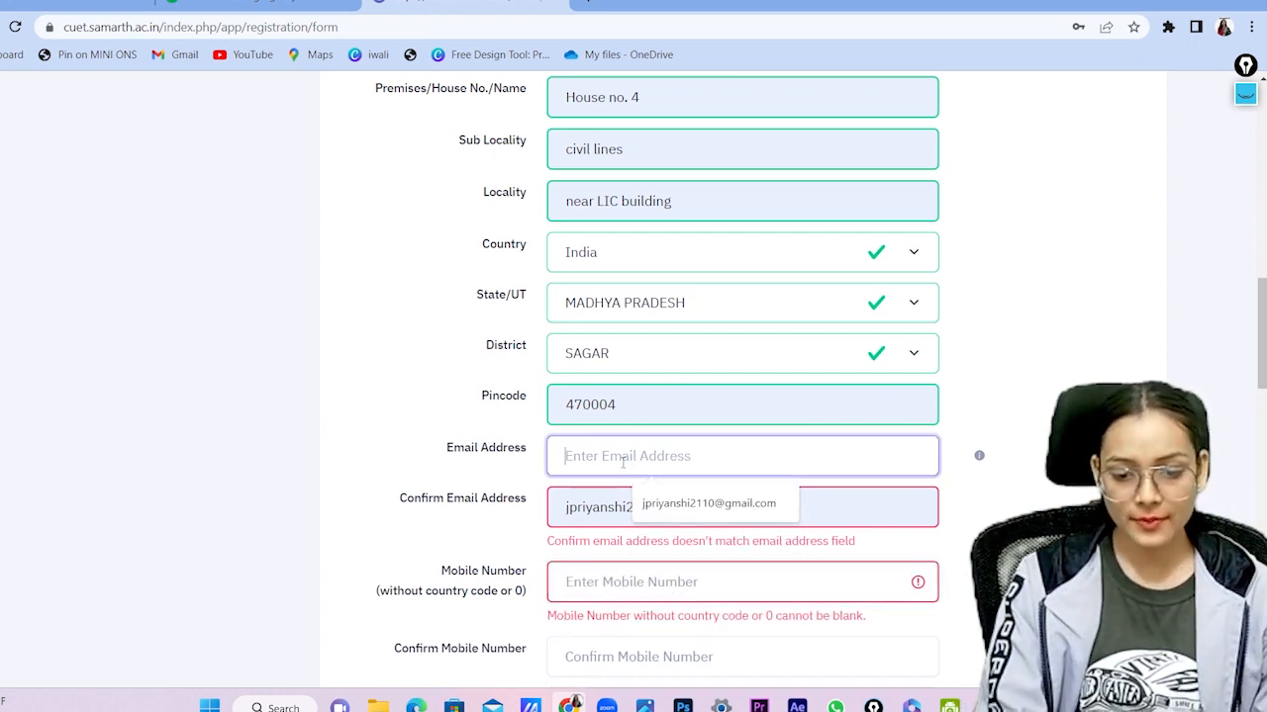
left_click(709, 503)
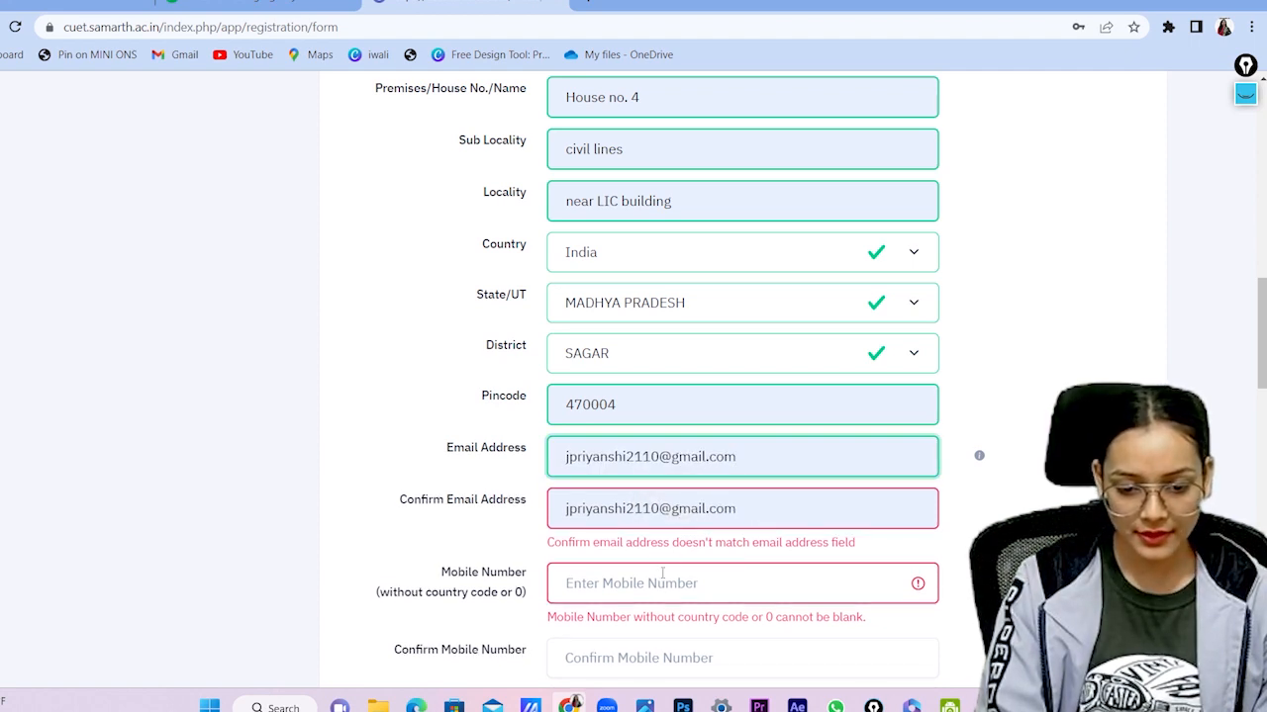
left_click(693, 584)
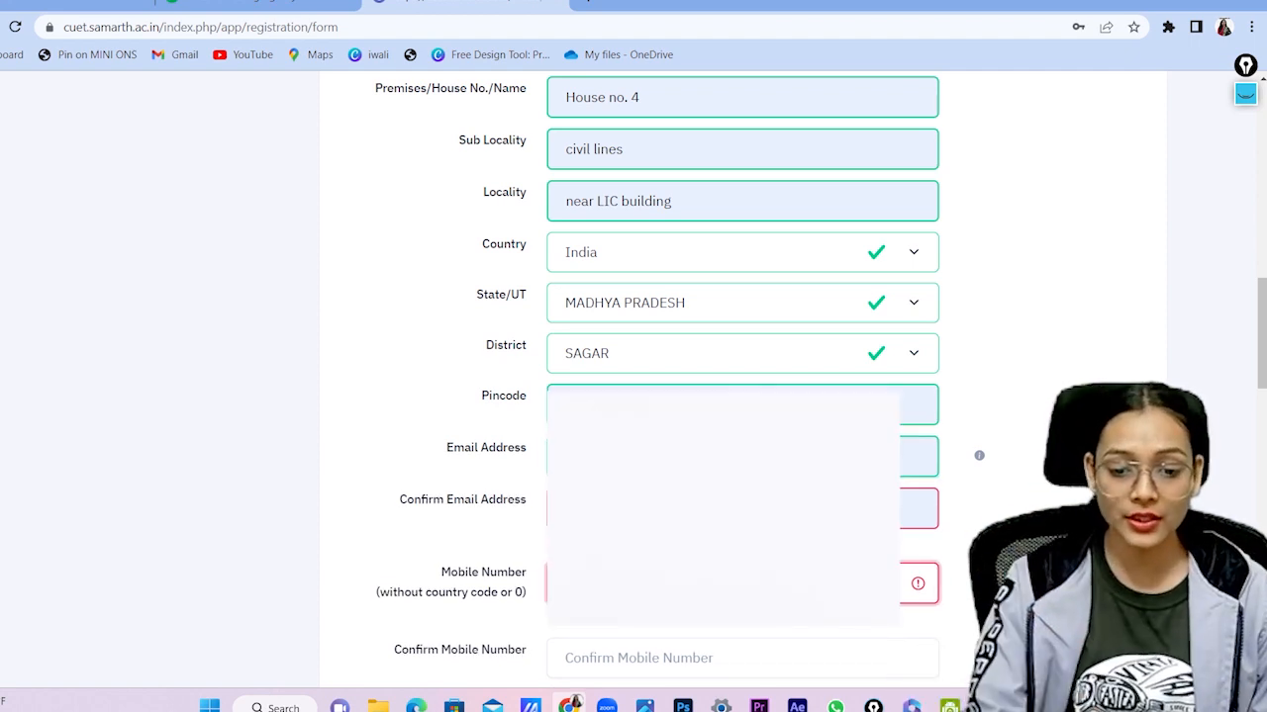
left_click(693, 515)
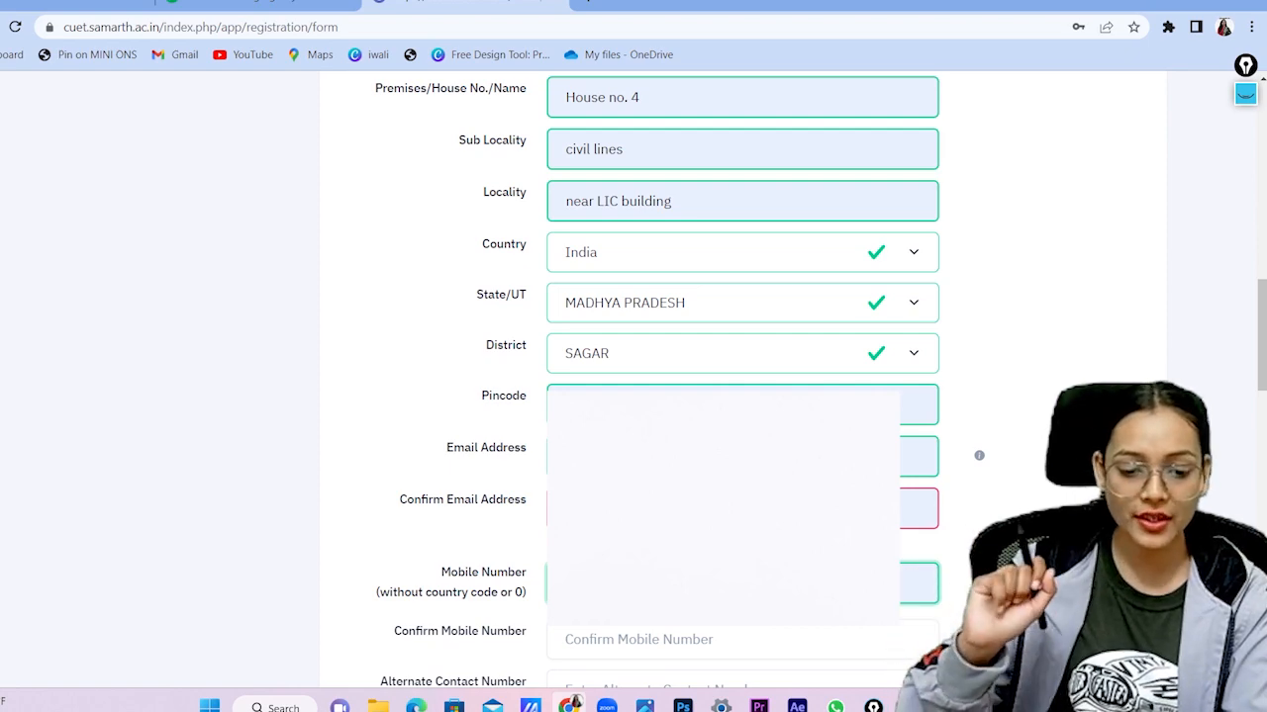
Confirm the candidate's mobile number and fill in the alternate contact number.
scroll(653, 395, "down", 2)
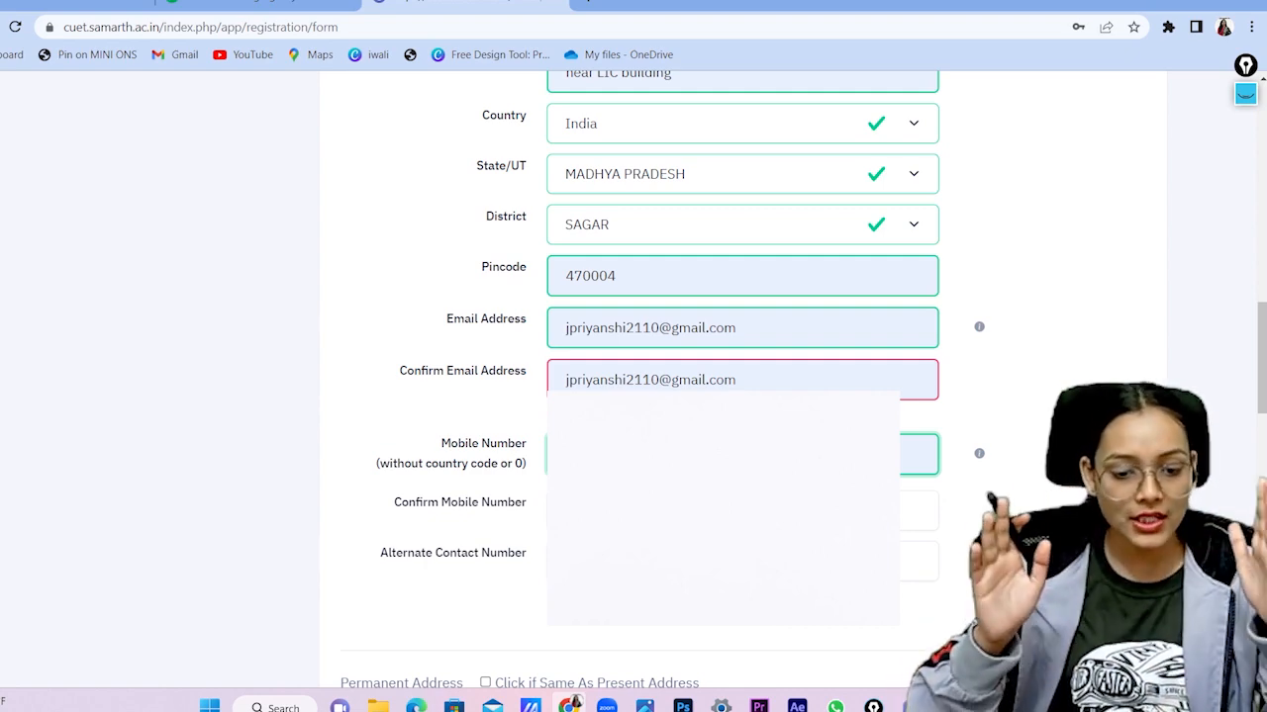
left_click(722, 511)
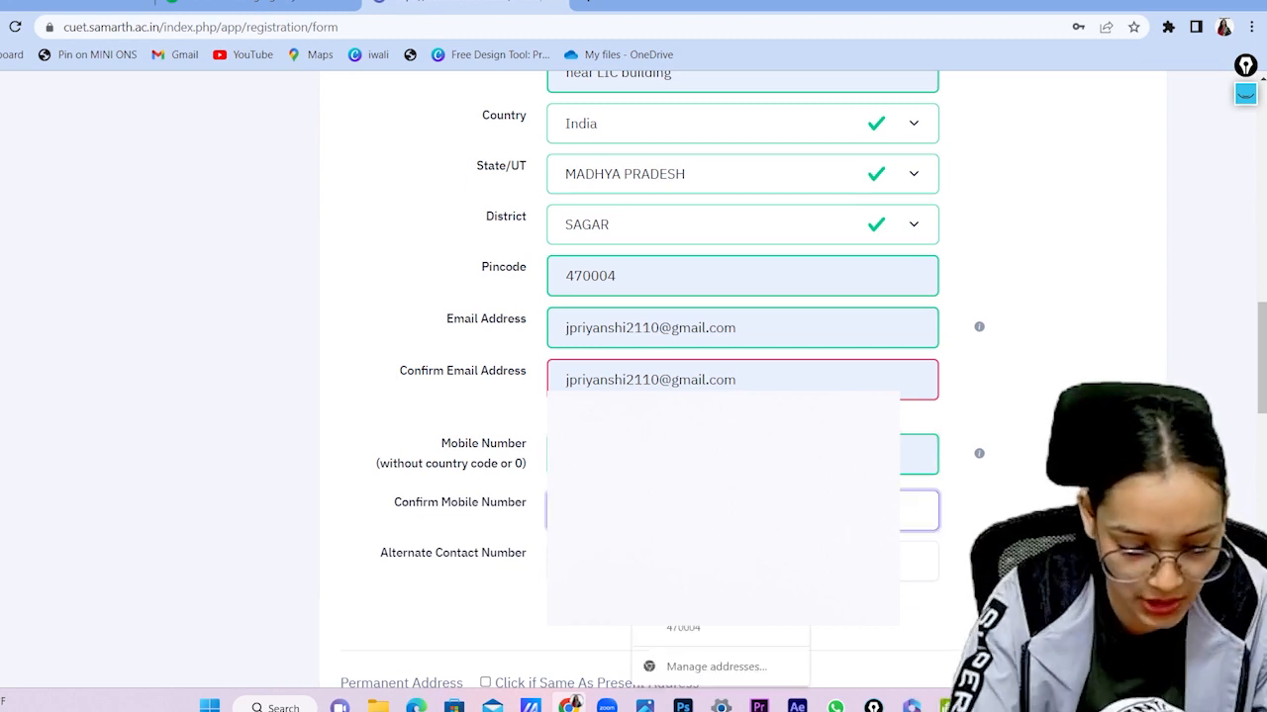
type("9")
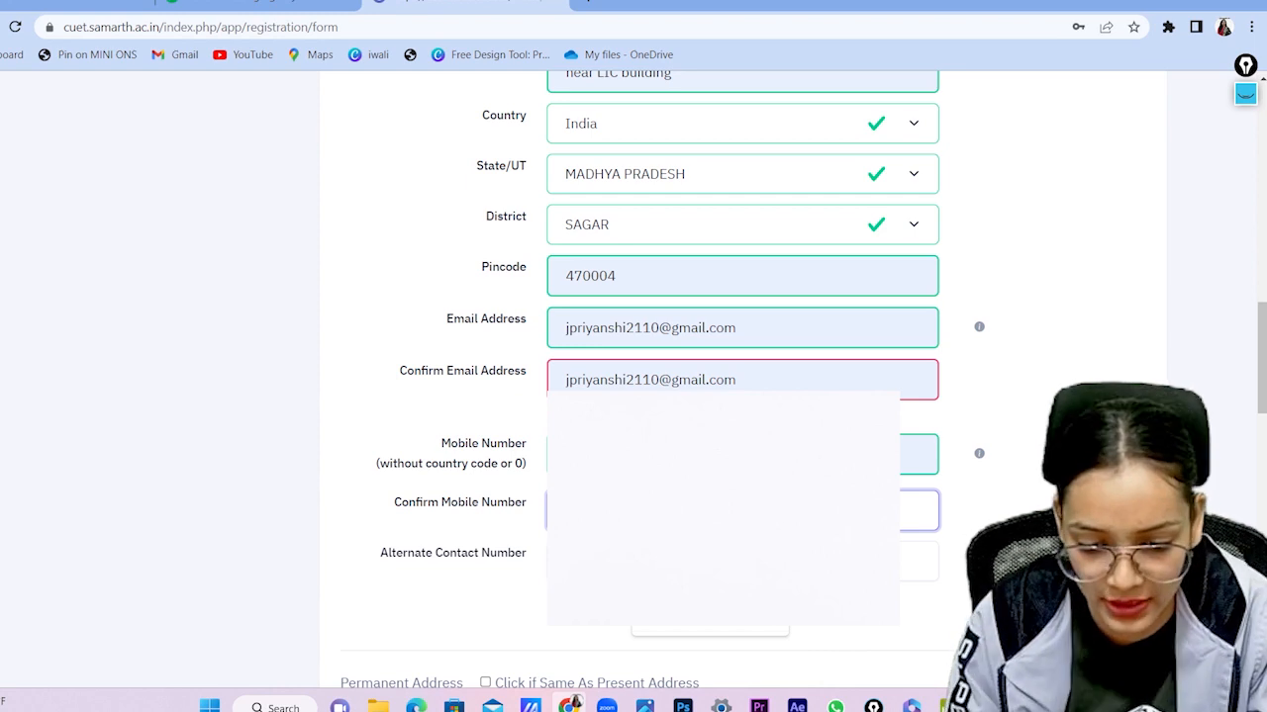
left_click(710, 565)
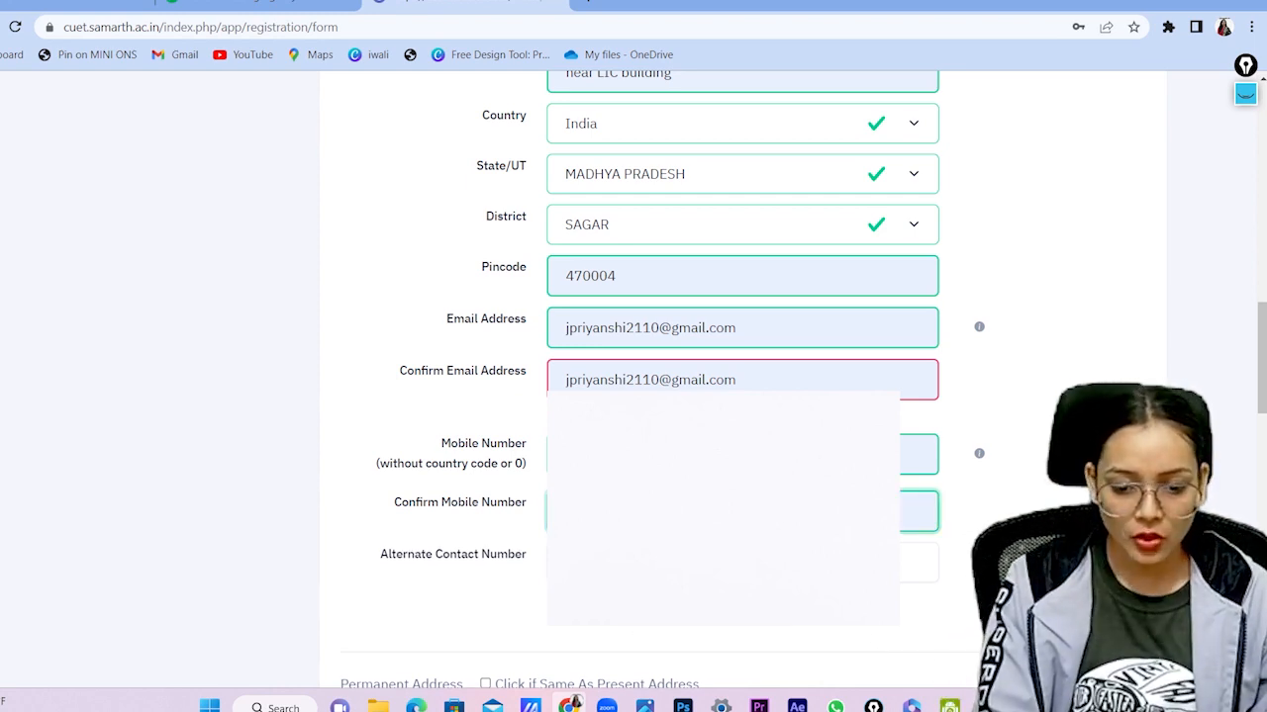
left_click(723, 562)
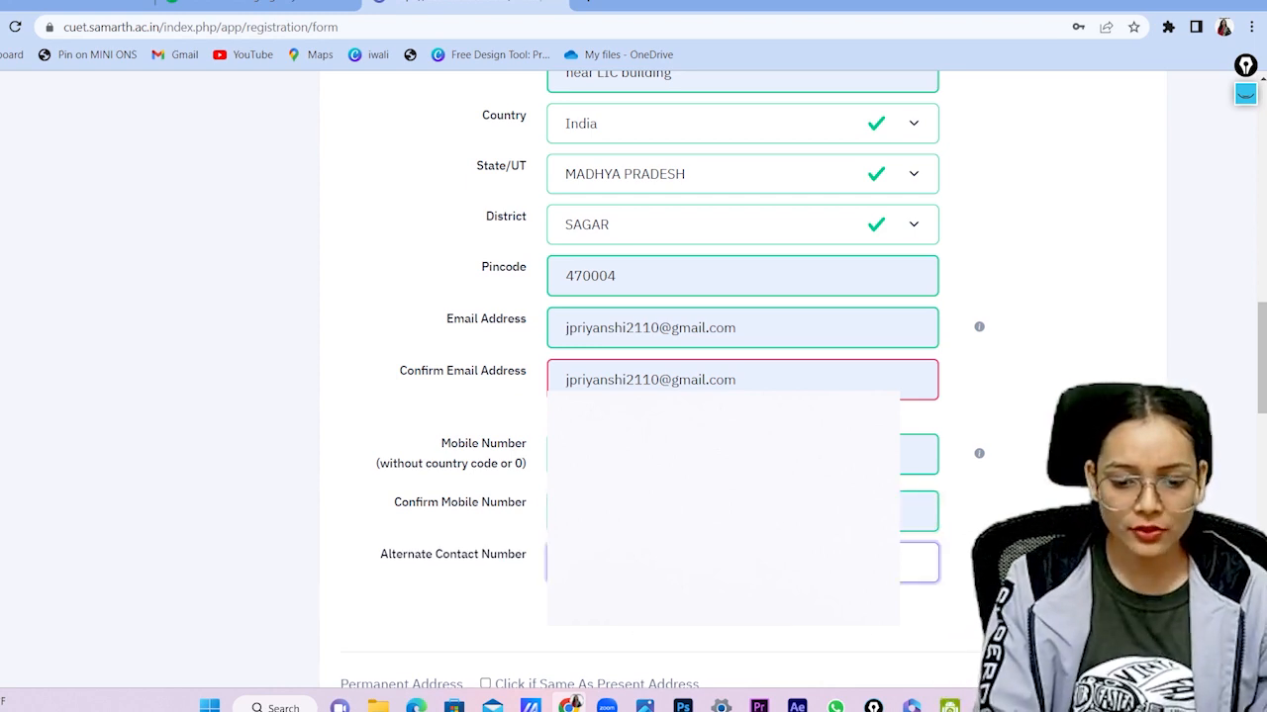
left_click(792, 629)
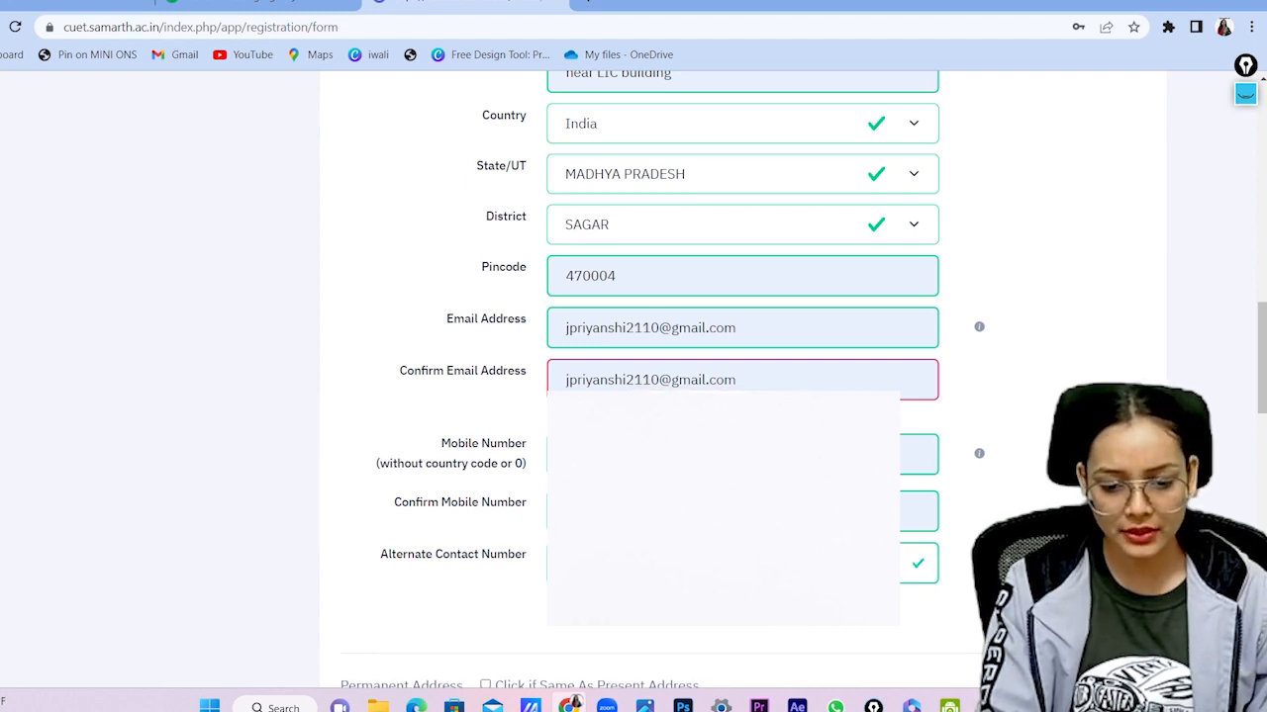
Mark the permanent address as the same as the present address and go to the password section.
scroll(682, 574, "down", 3)
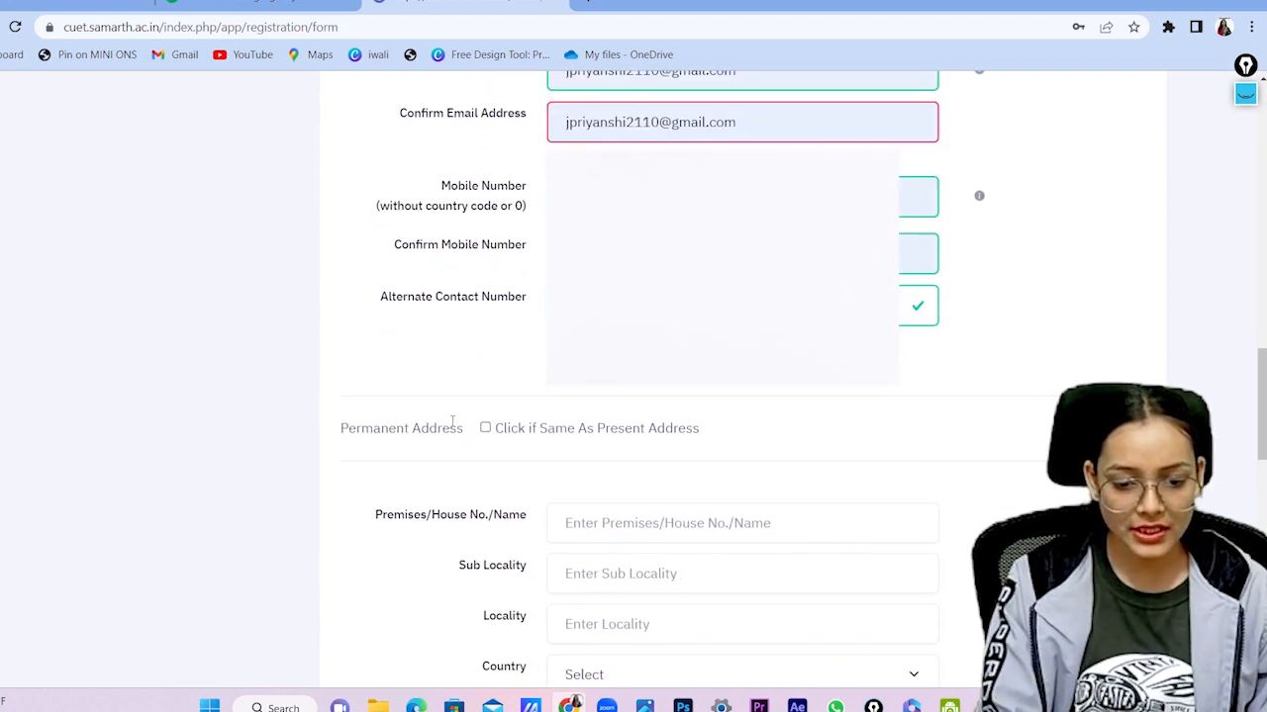
left_click(484, 429)
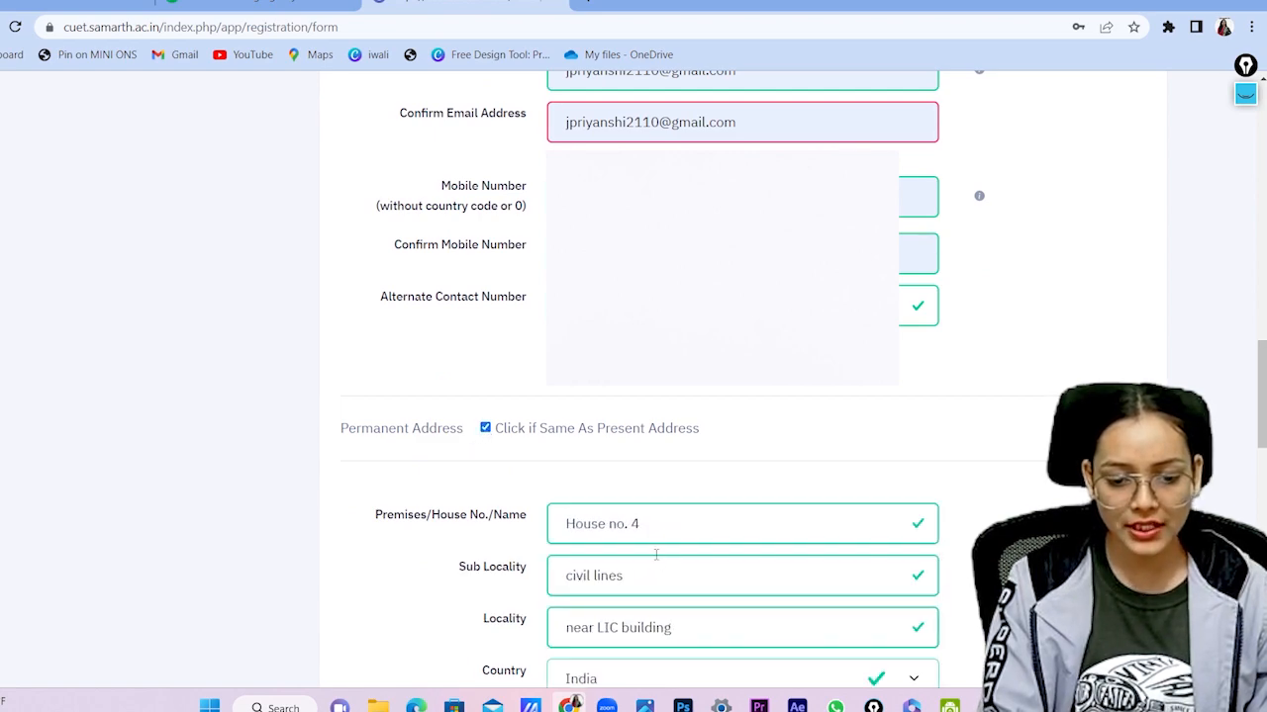
scroll(656, 556, "down", 5)
scroll(656, 560, "down", 2)
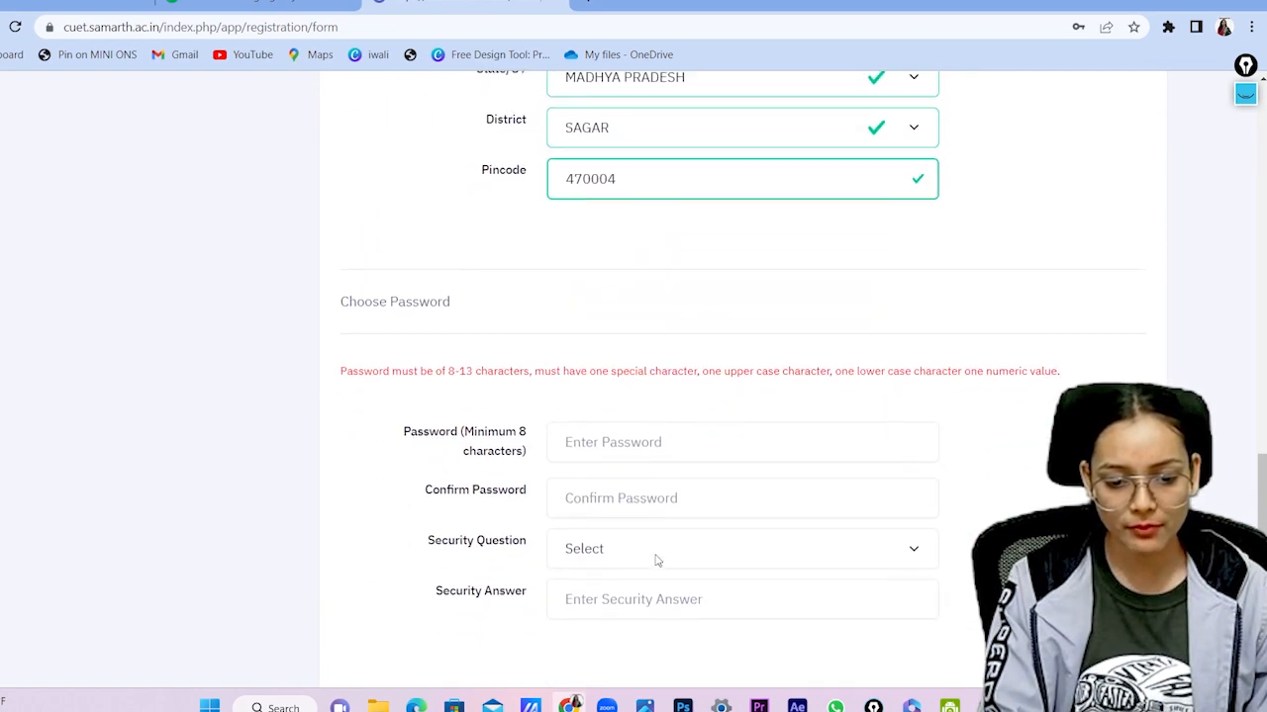
Enter the account password and repeat it in the confirmation field of the Choose Password section.
scroll(656, 557, "down", 1)
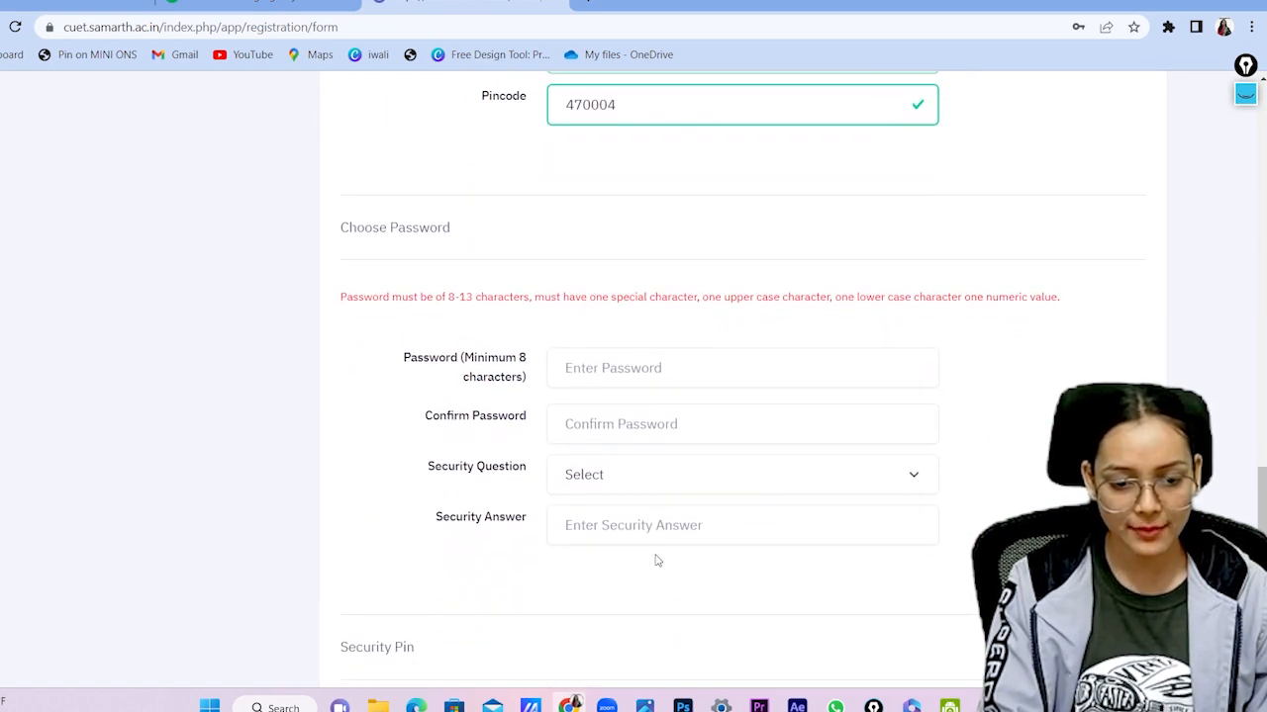
left_click(662, 368)
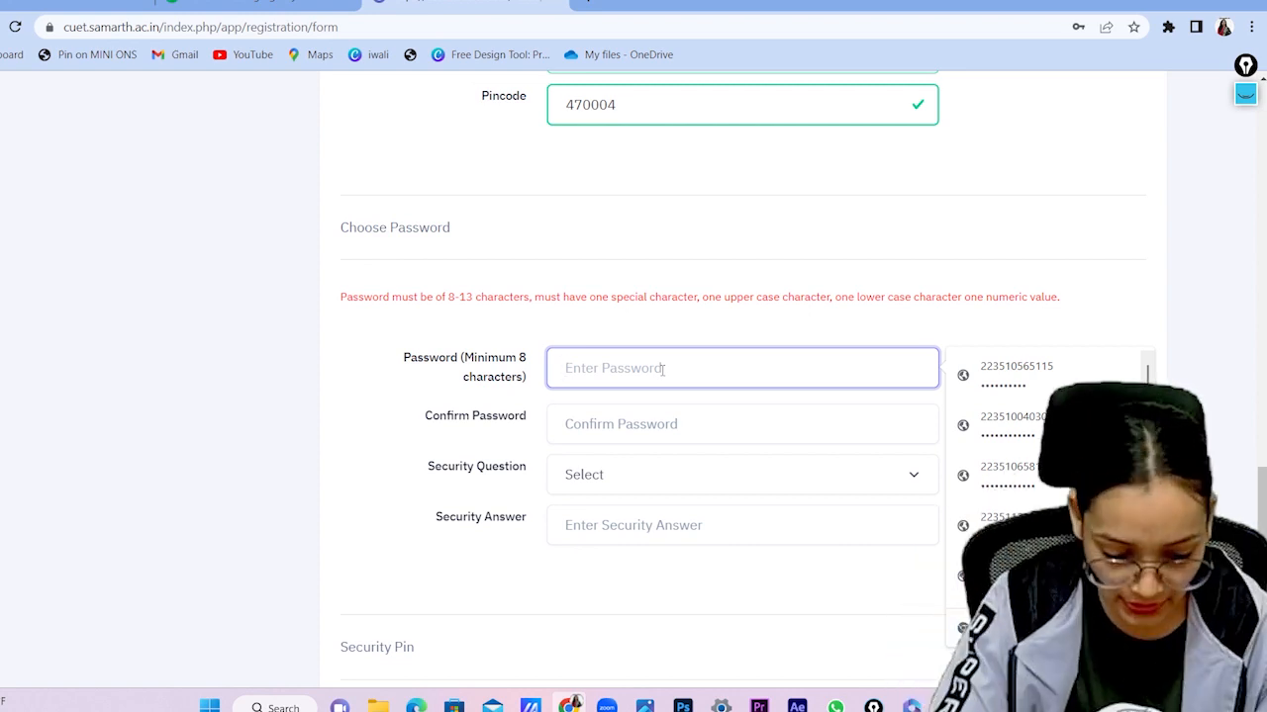
key("ctrl+v")
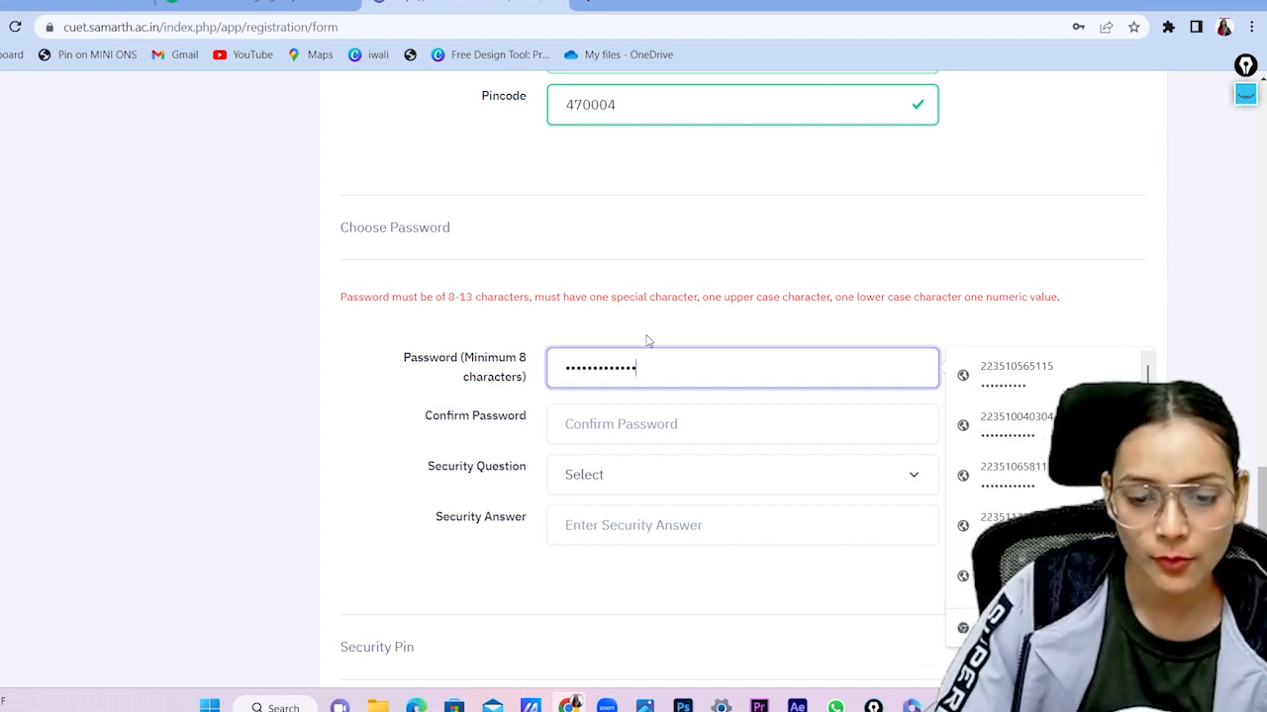
scroll(646, 340, "up", 9)
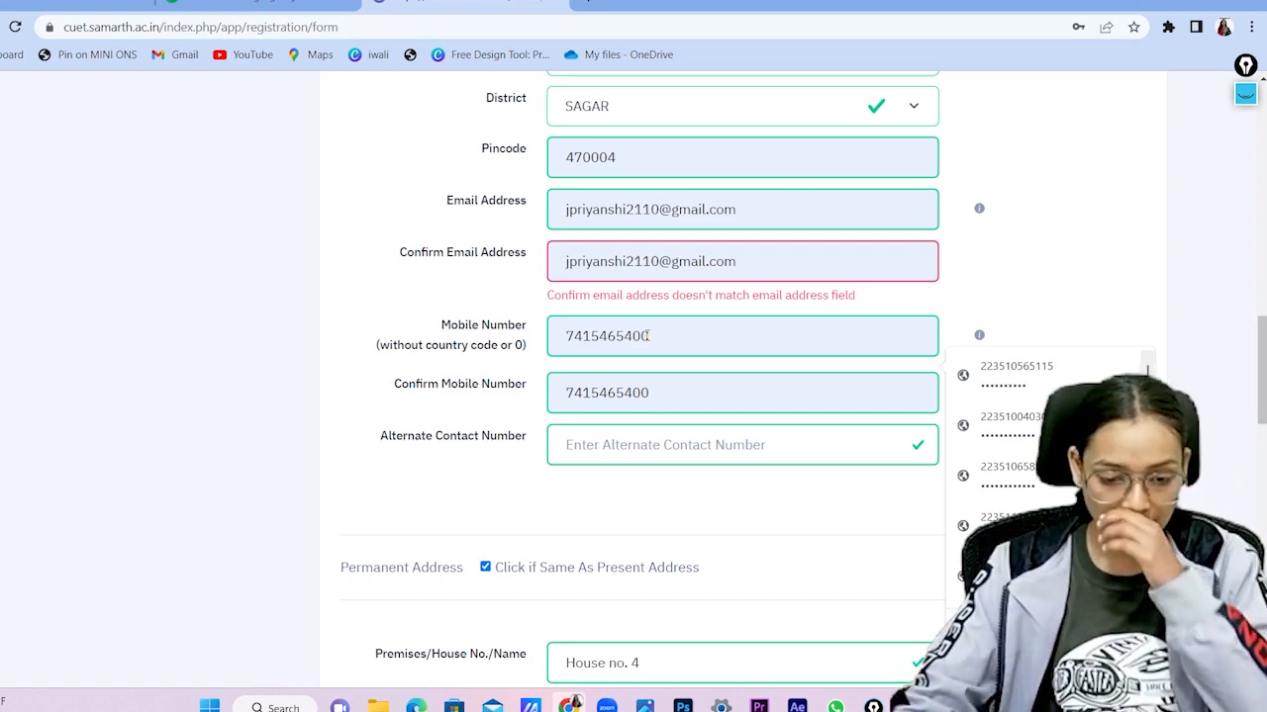
scroll(648, 336, "down", 9)
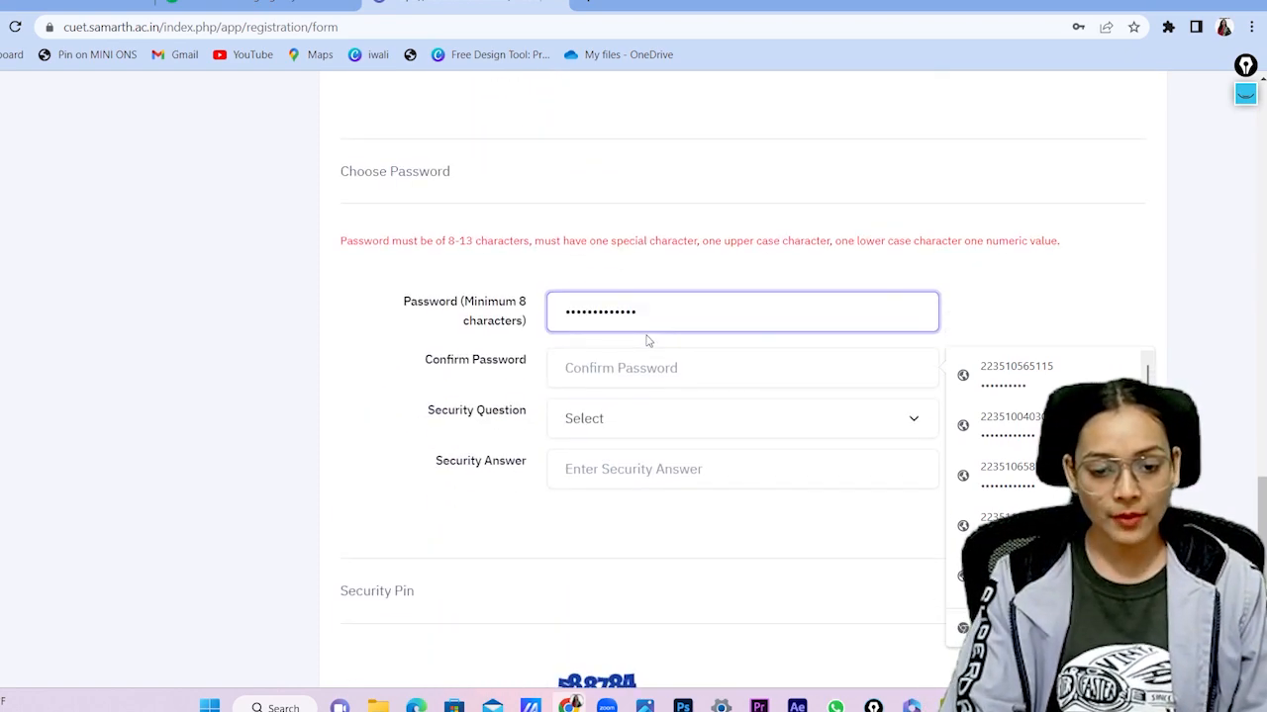
left_click(653, 364)
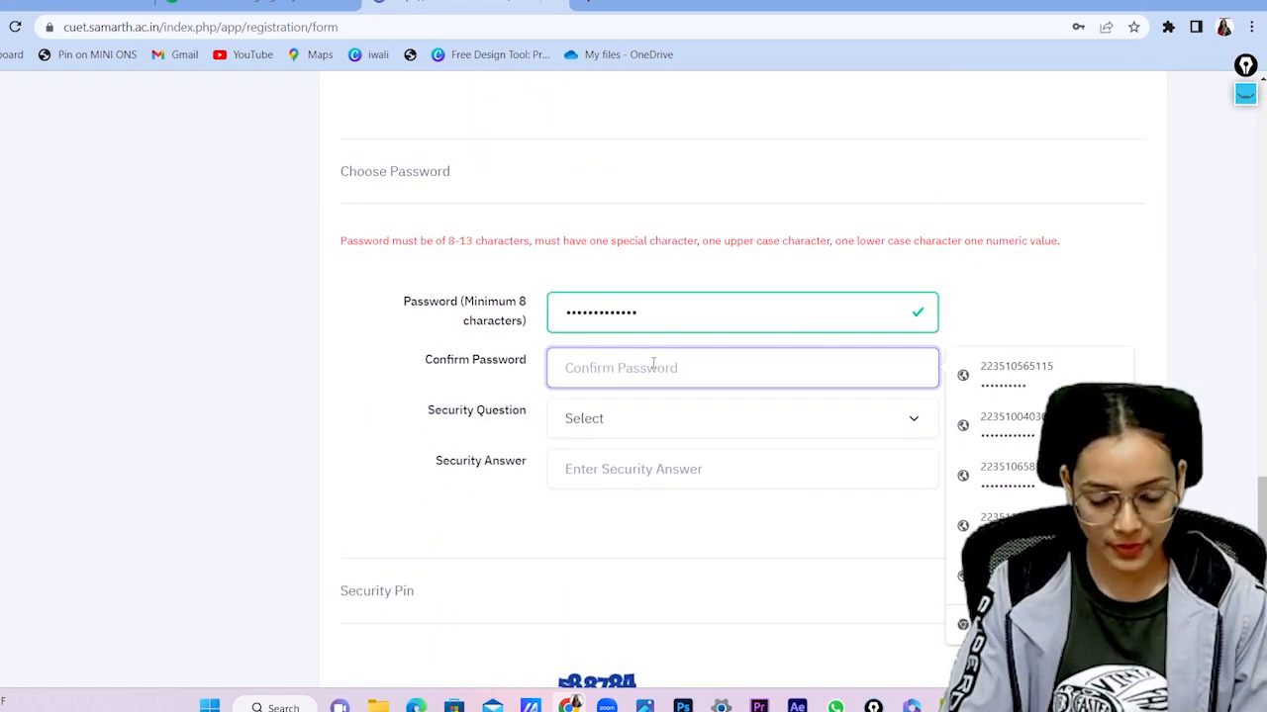
key("ctrl+v")
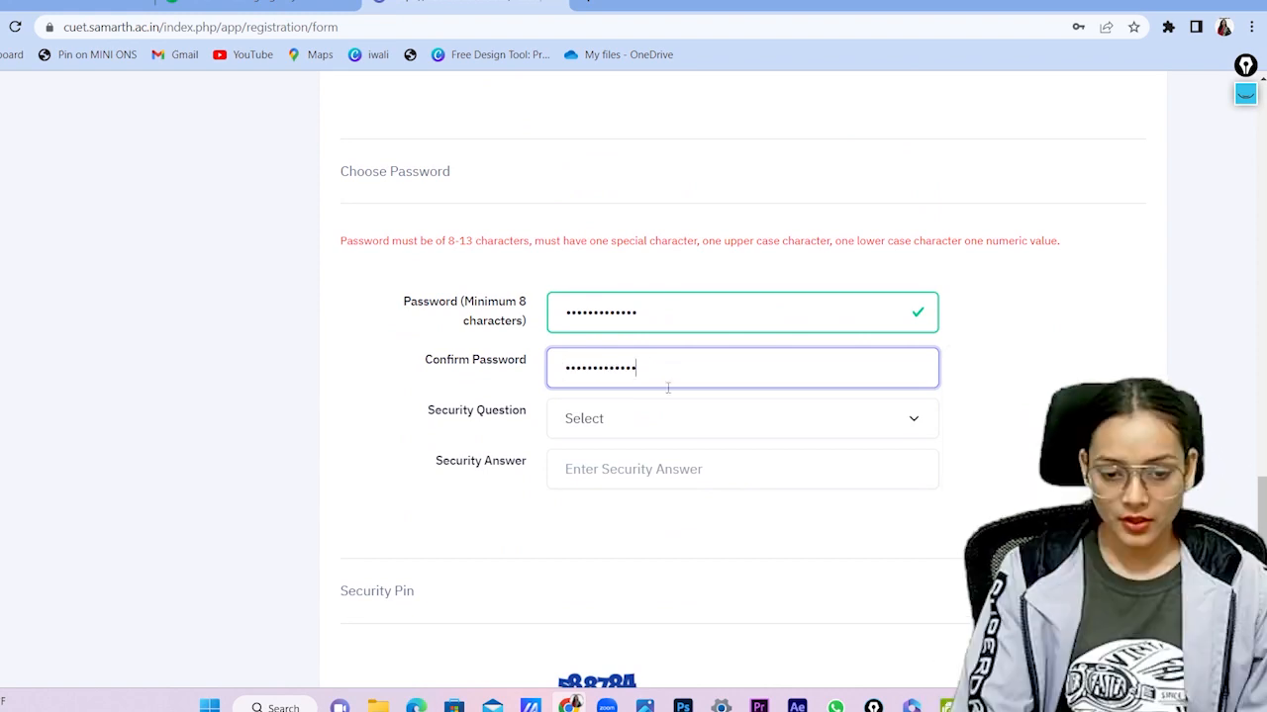
Choose "What is the name of your first school?" as the security question and enter the security answer.
left_click(670, 424)
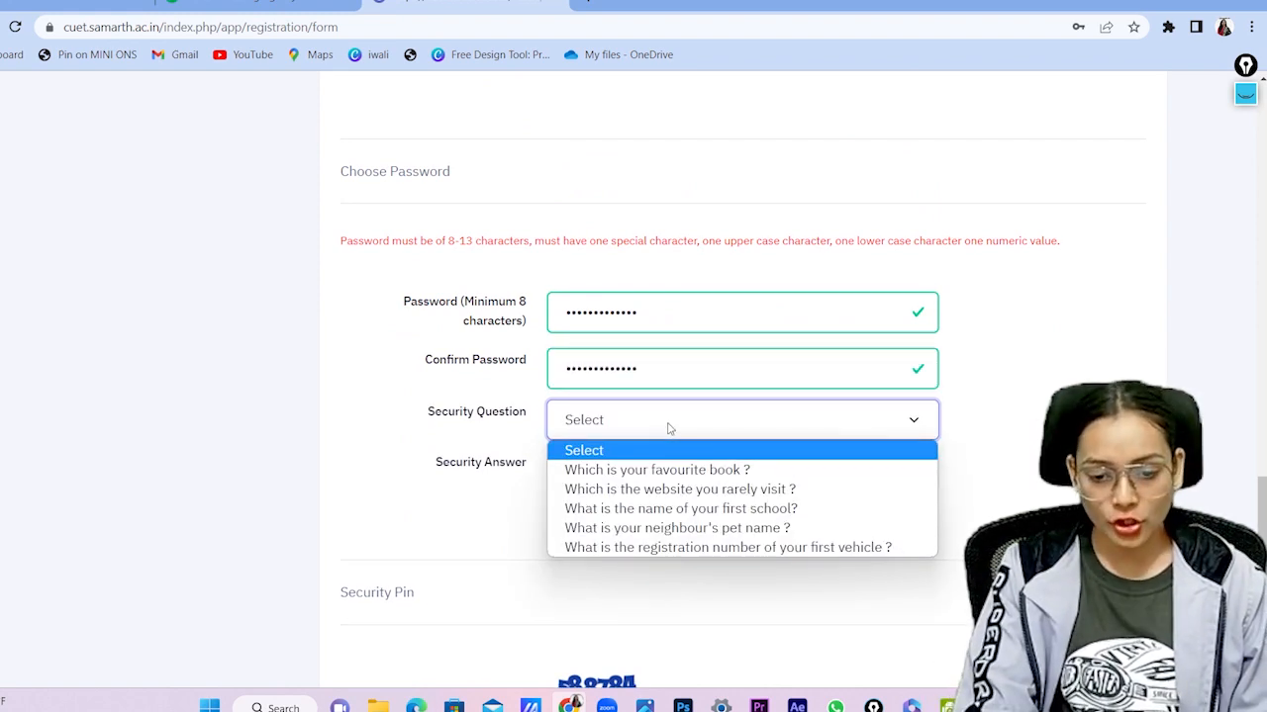
left_click(682, 509)
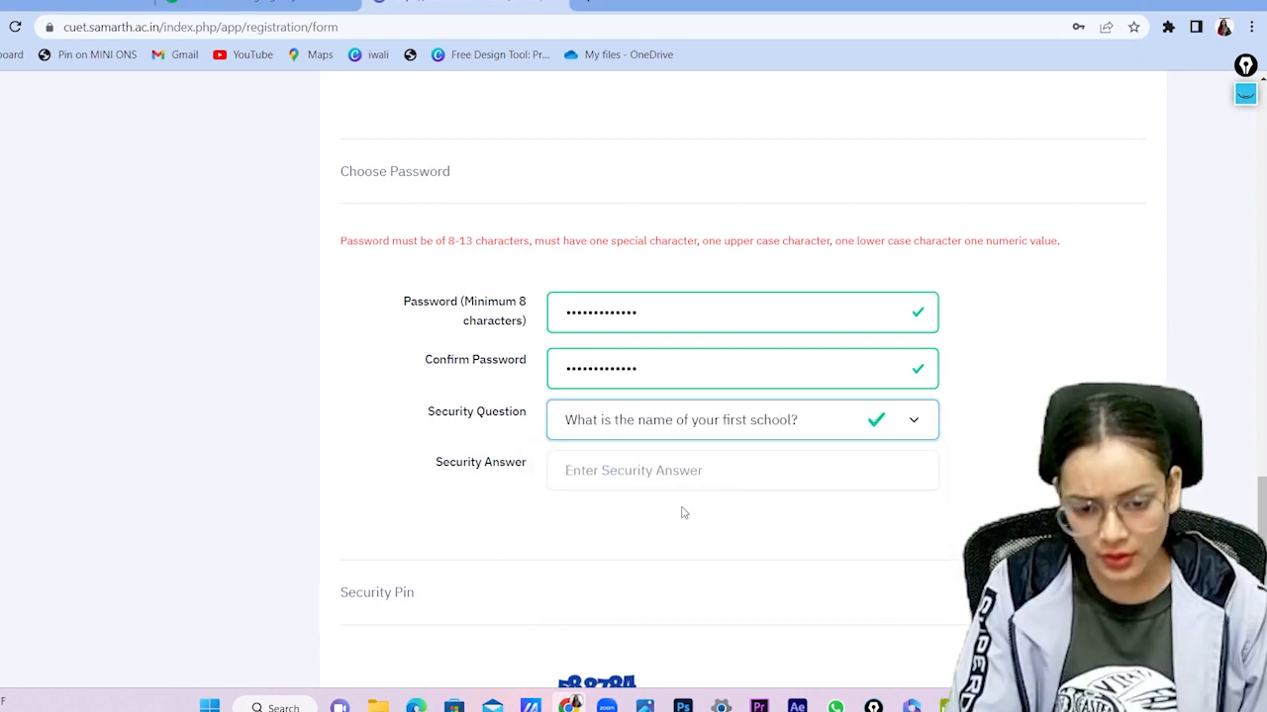
left_click(649, 470)
type("••")
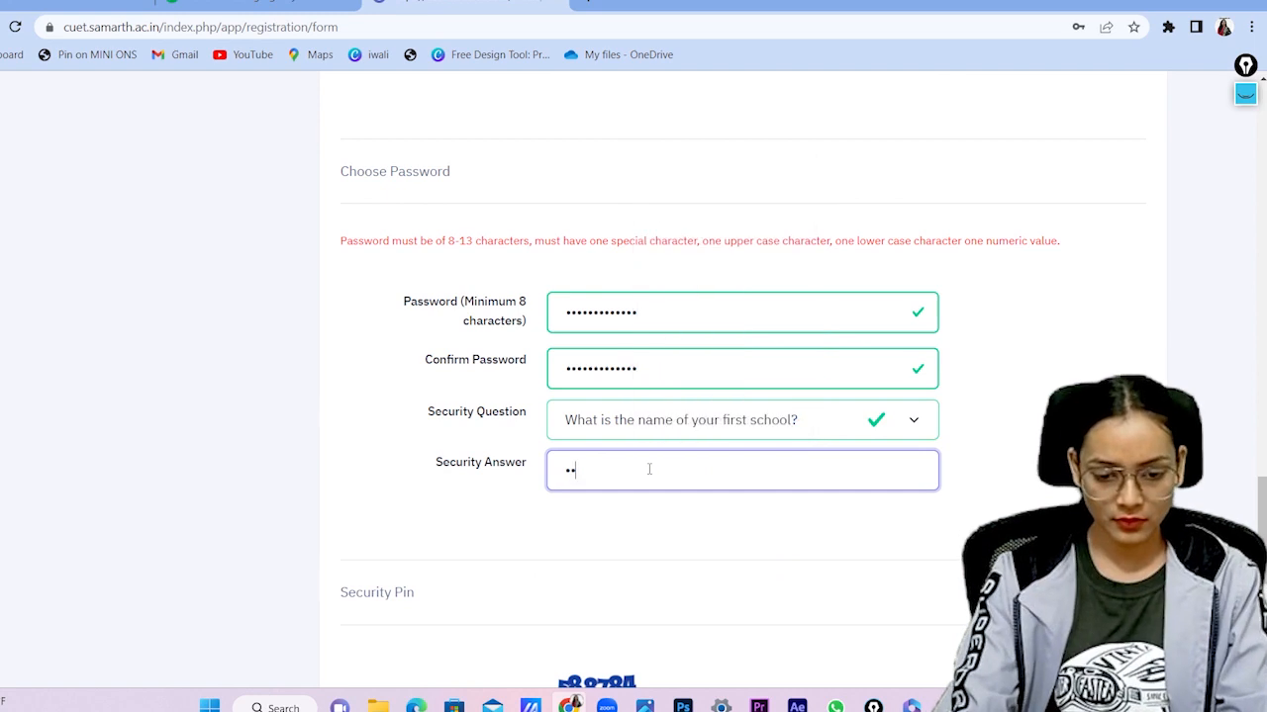
type("•")
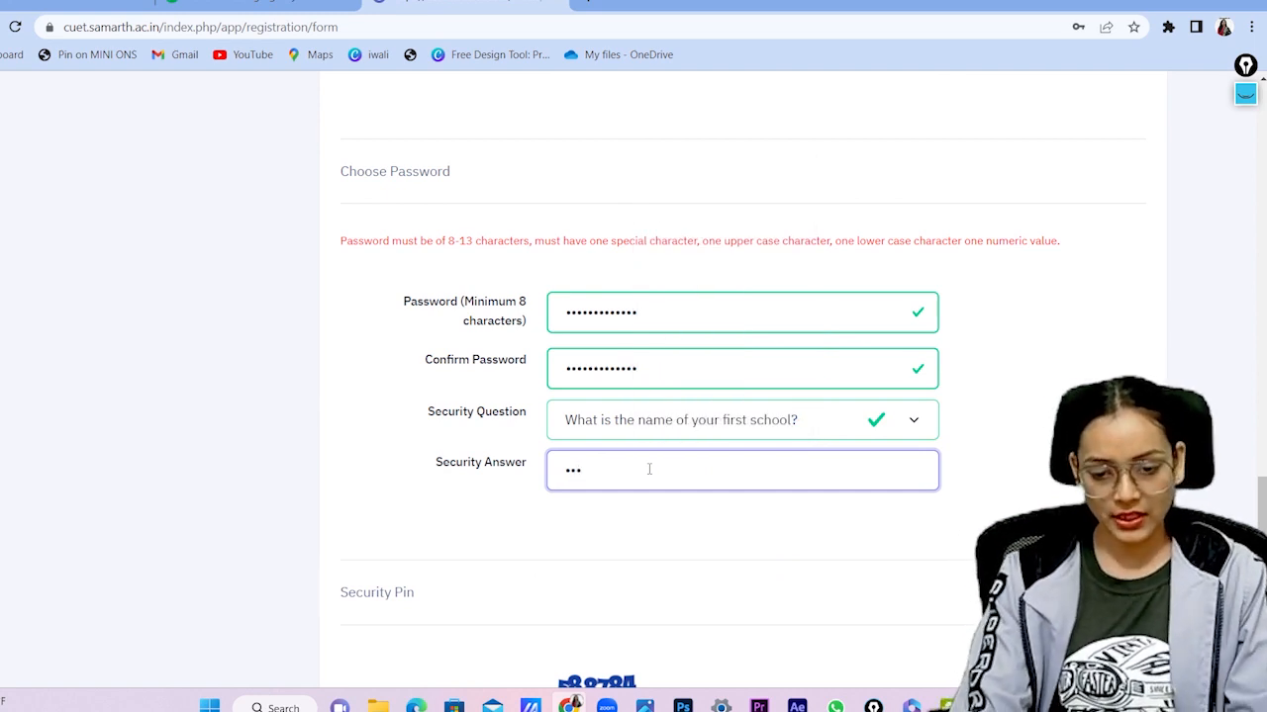
left_click(682, 551)
Submit the registration form with the security PIN from the displayed image and update the password saved in the browser.
scroll(683, 554, "down", 2)
scroll(687, 554, "down", 1)
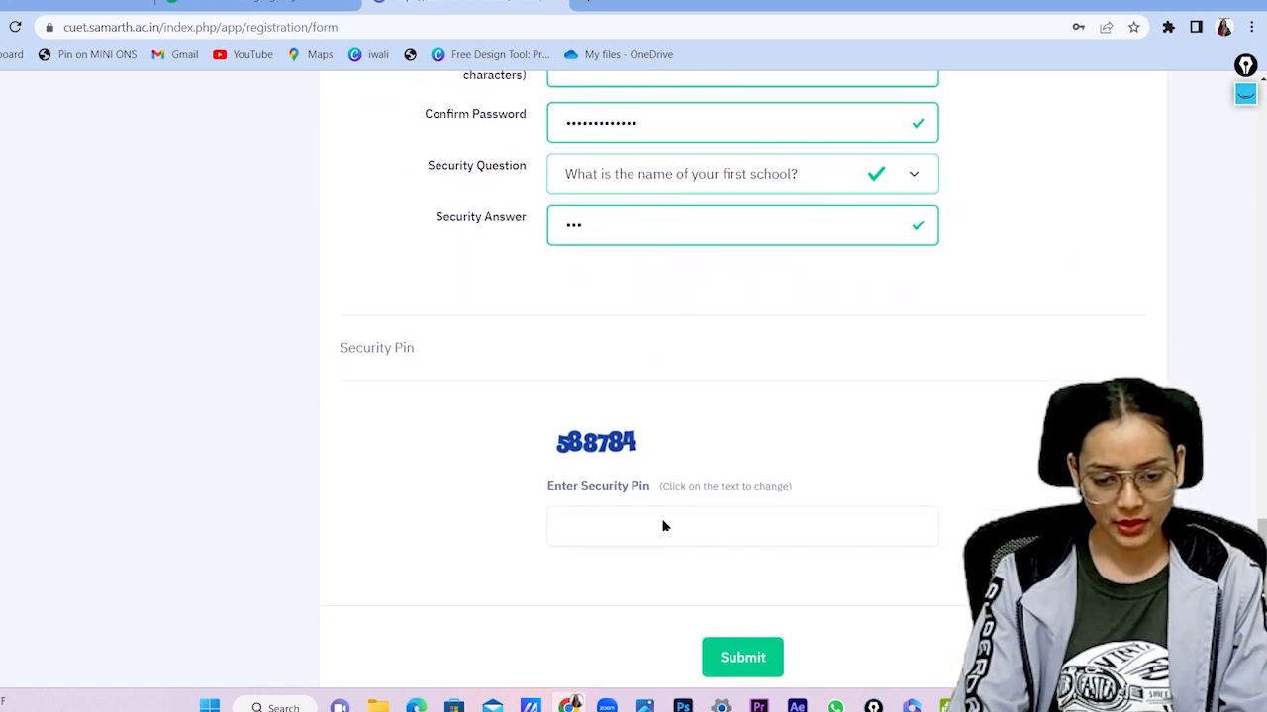
left_click(658, 518)
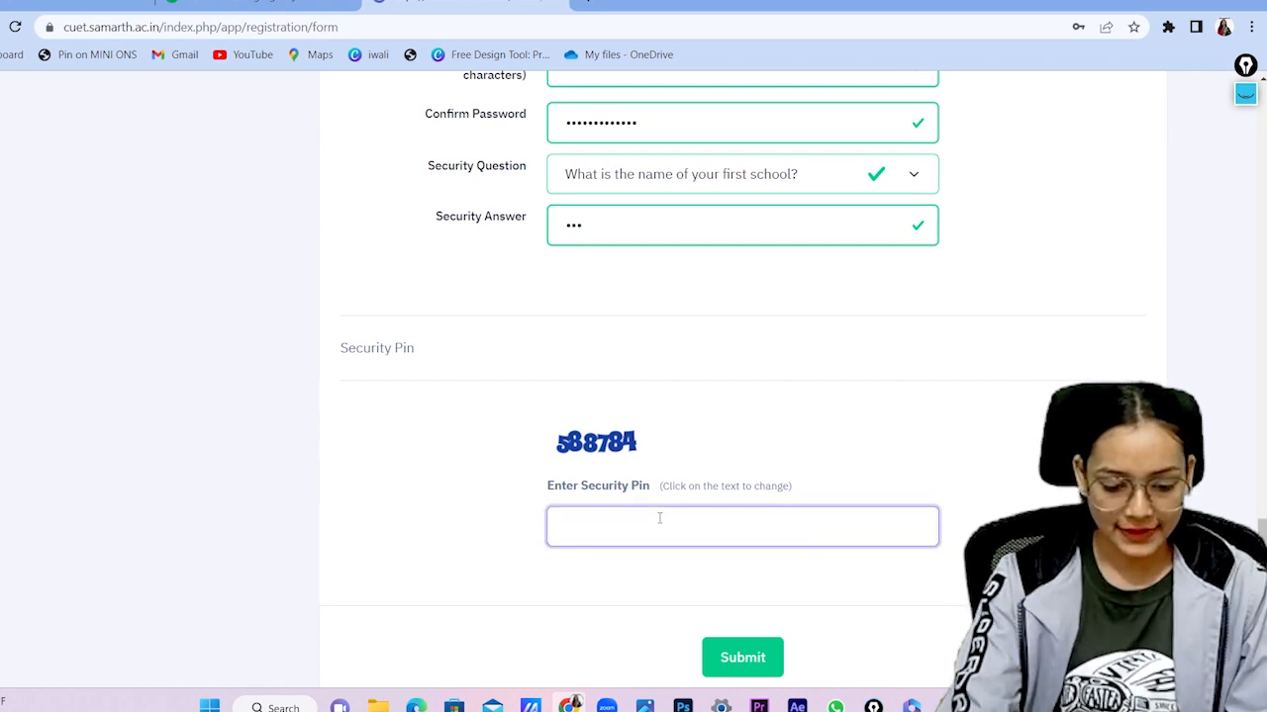
type("588")
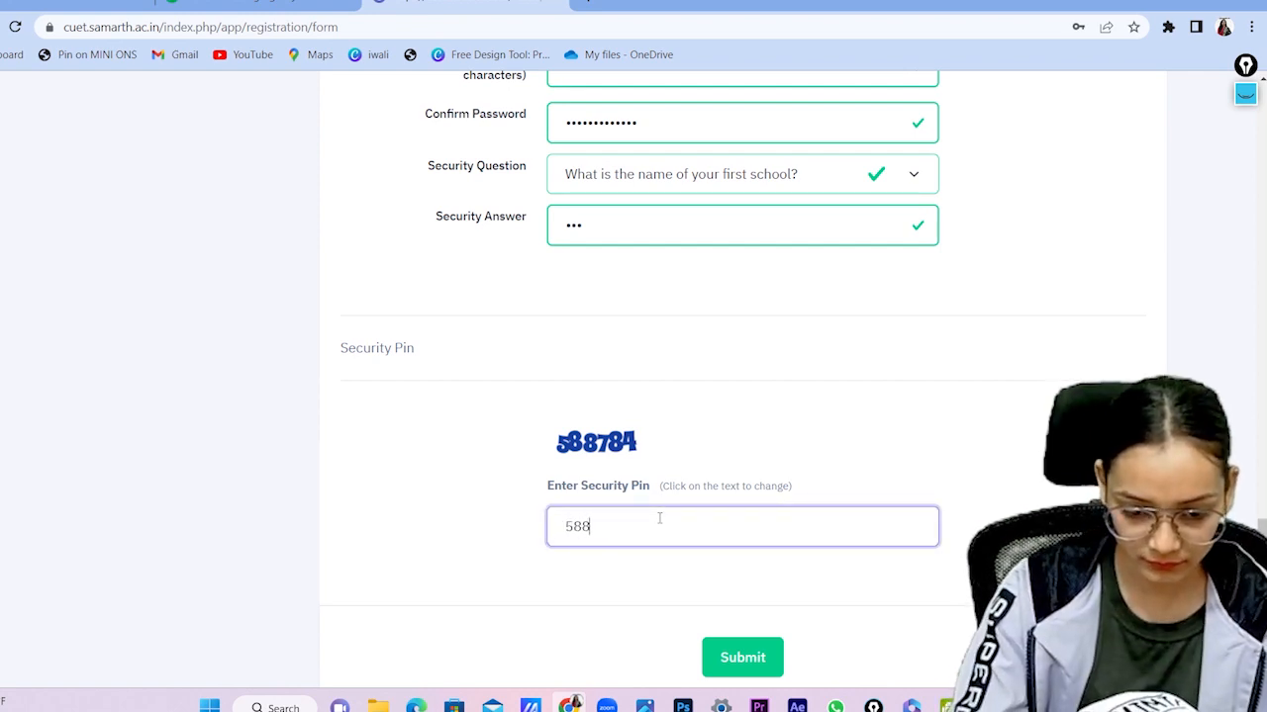
type("784")
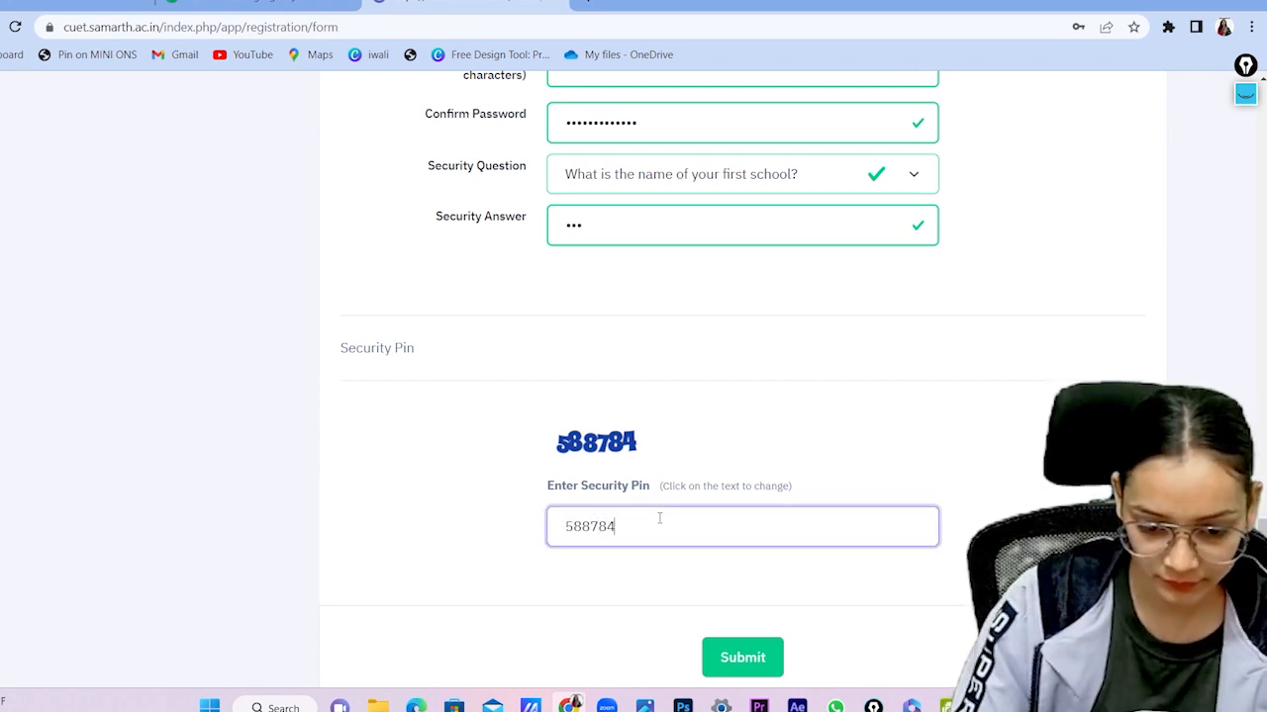
left_click(745, 665)
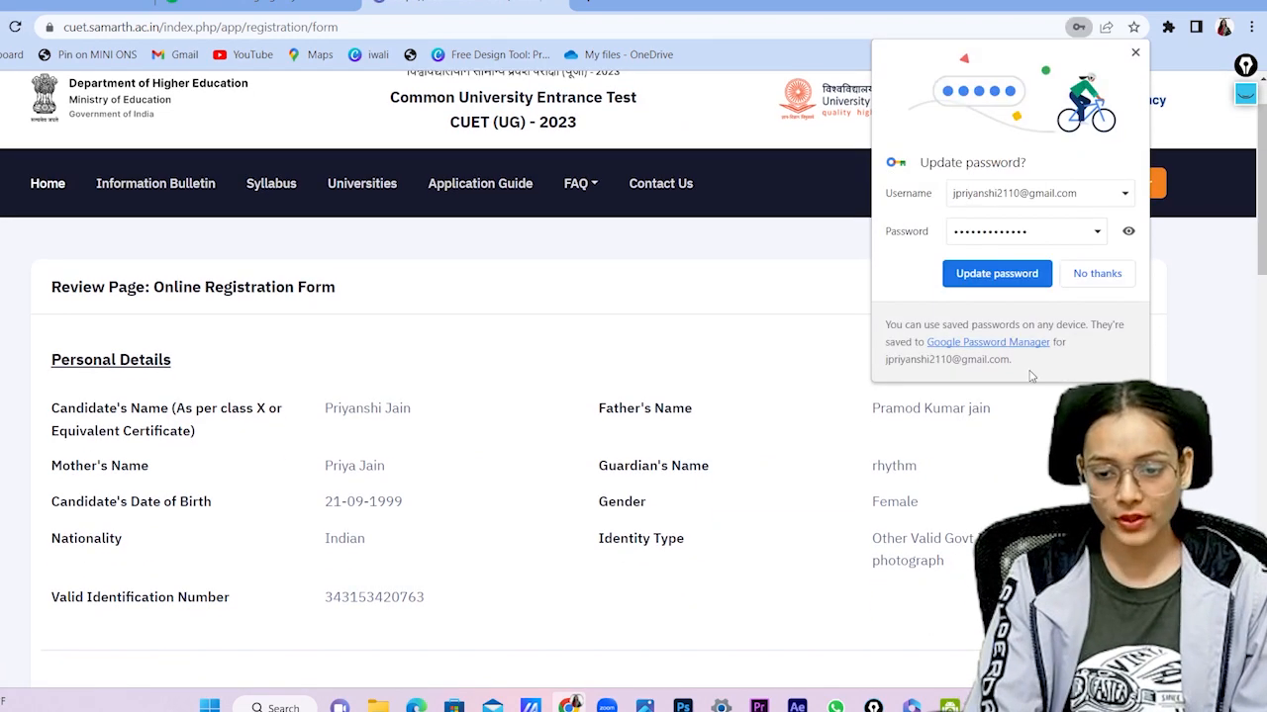
left_click(997, 274)
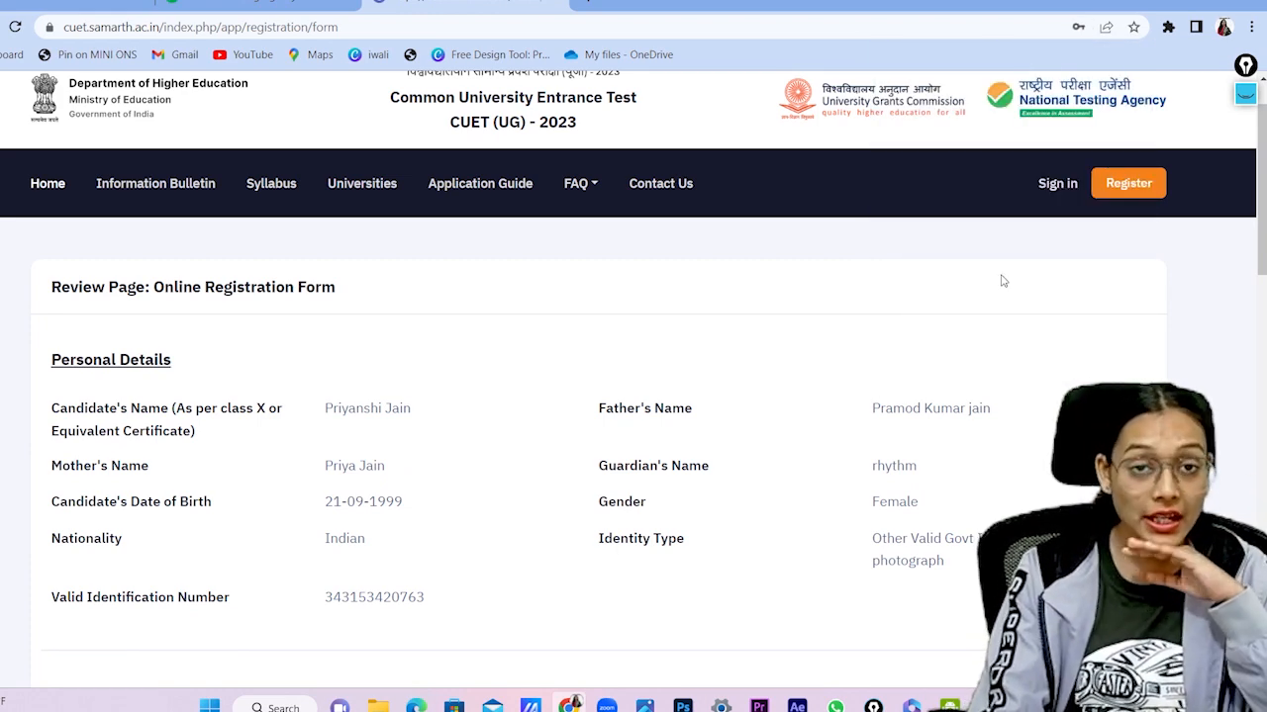
Review the personal details, present and permanent addresses, security question and particulars checklist on the registration review page.
scroll(1002, 281, "down", 2)
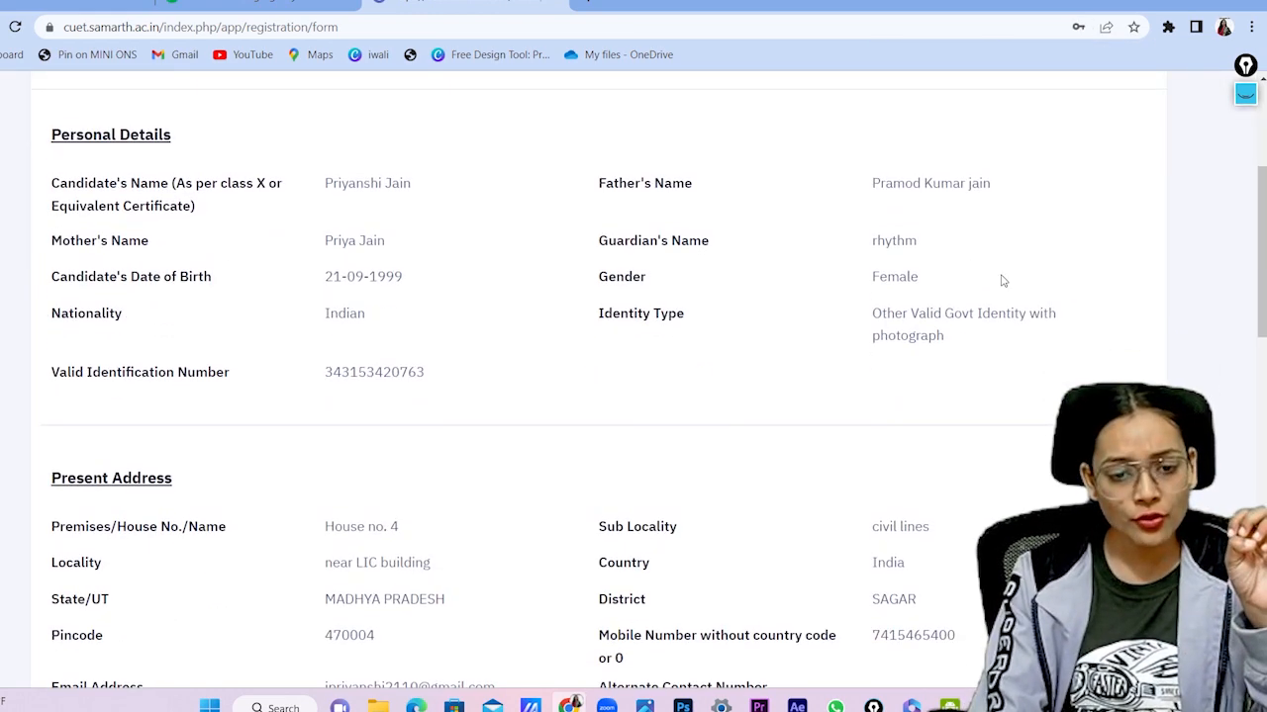
scroll(1002, 281, "up", 3)
scroll(1002, 281, "down", 3)
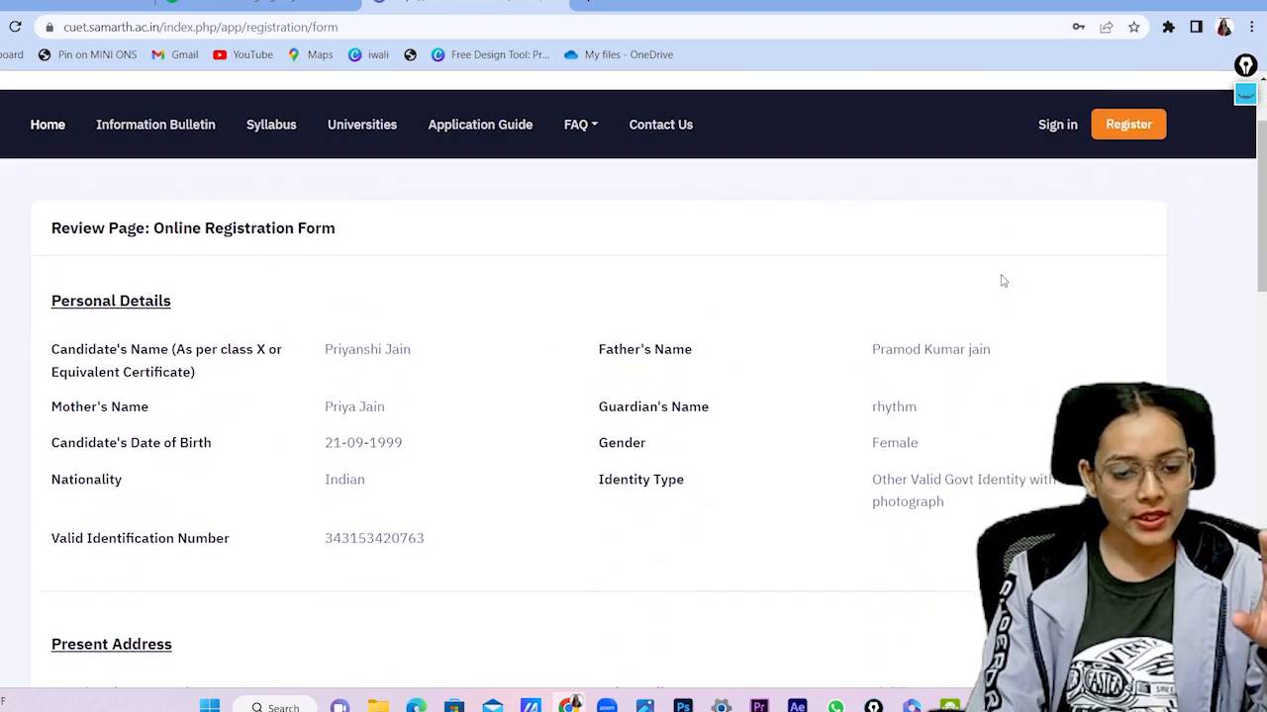
scroll(1002, 277, "down", 2)
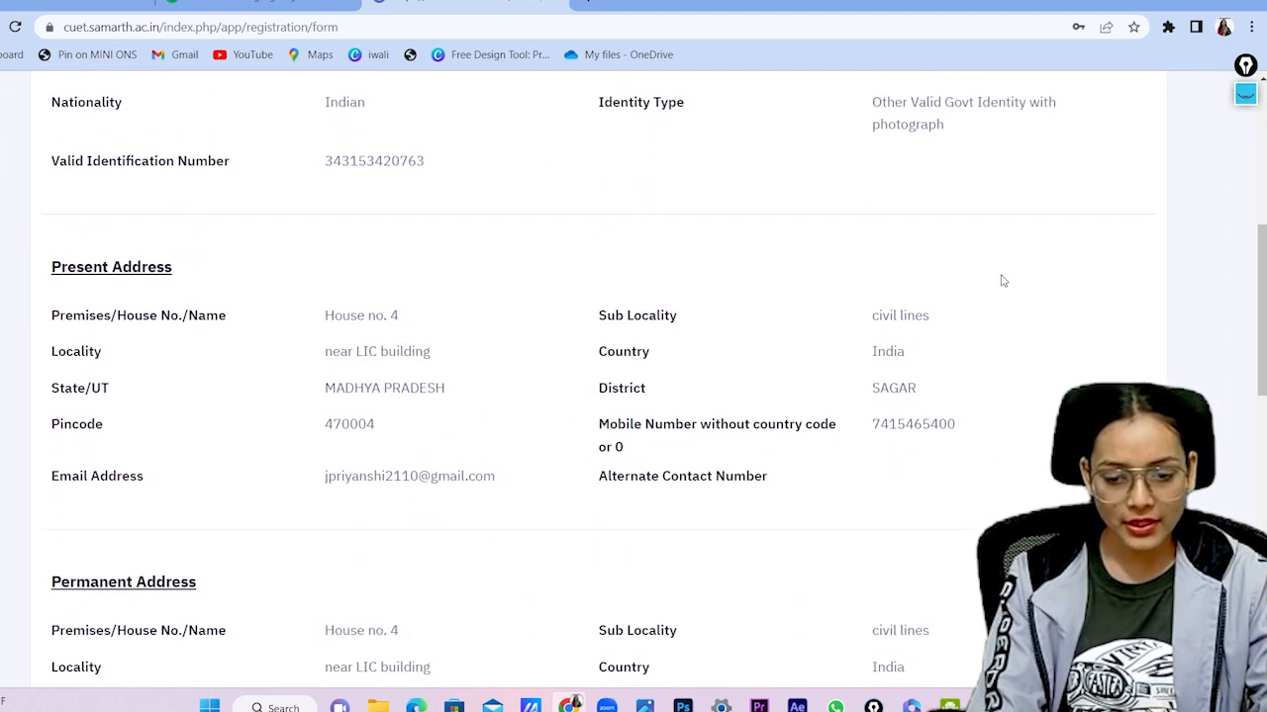
scroll(1002, 281, "down", 3)
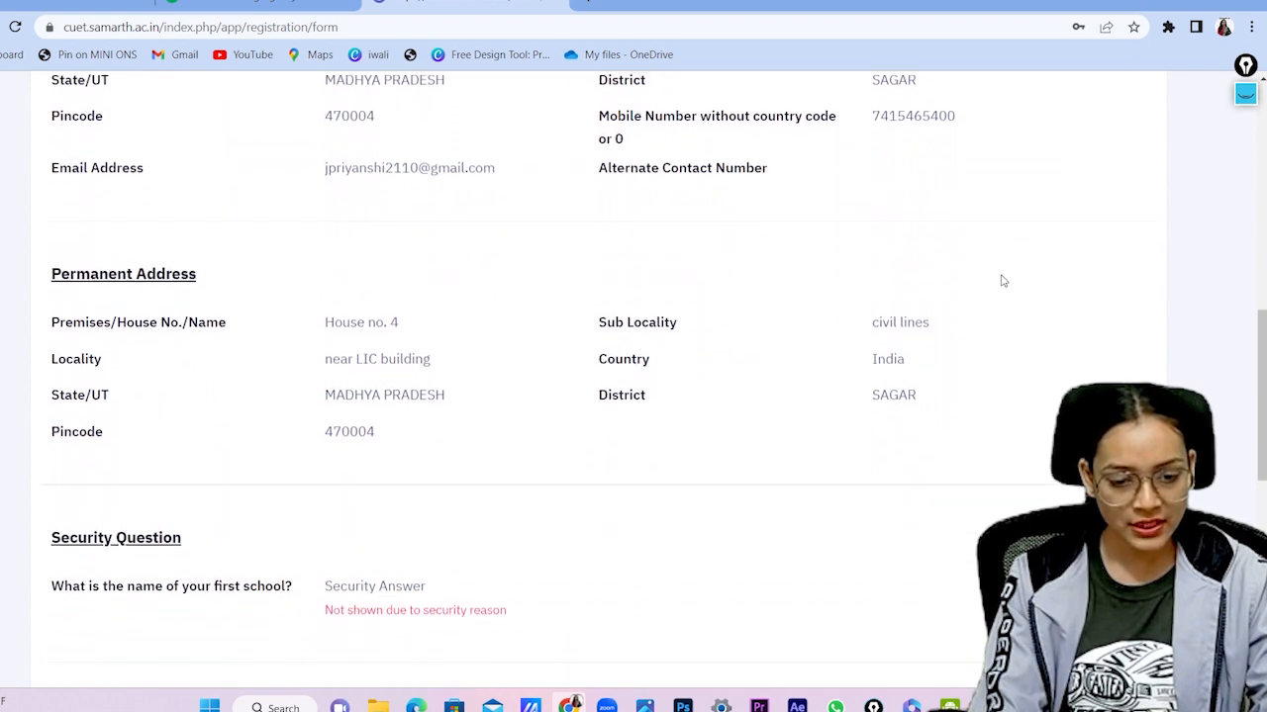
scroll(1002, 281, "down", 1)
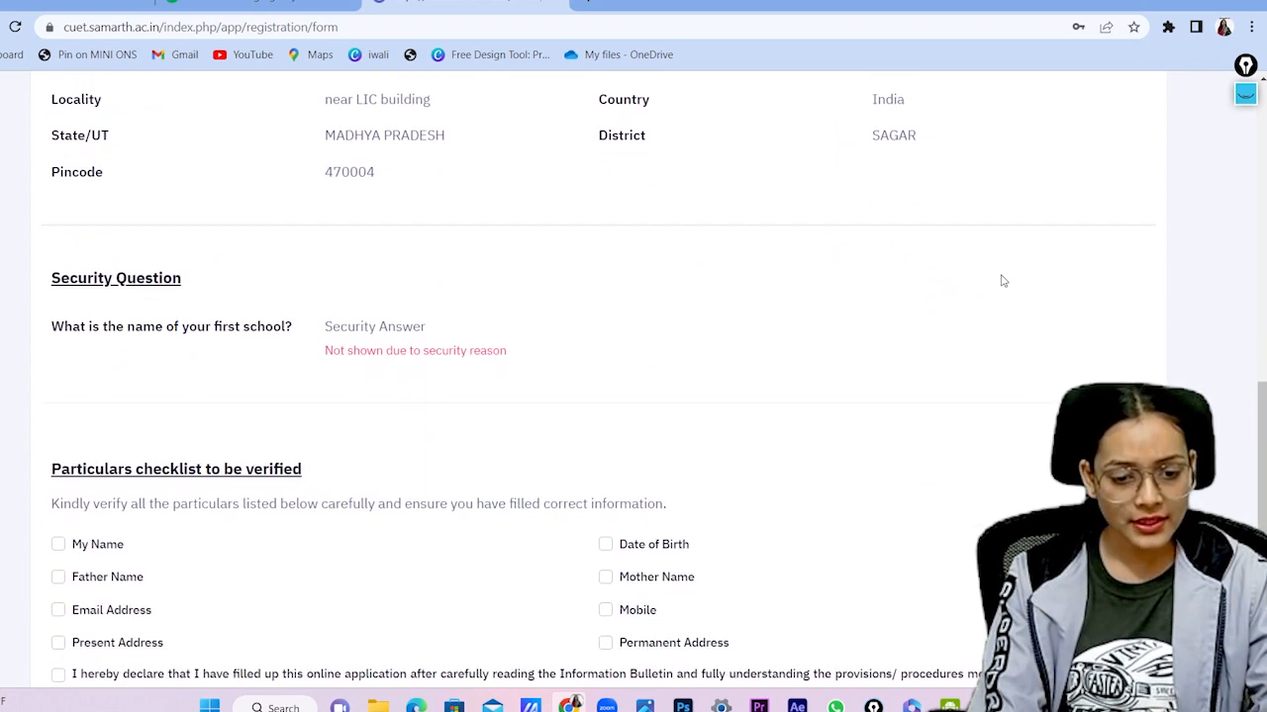
scroll(1002, 281, "down", 1)
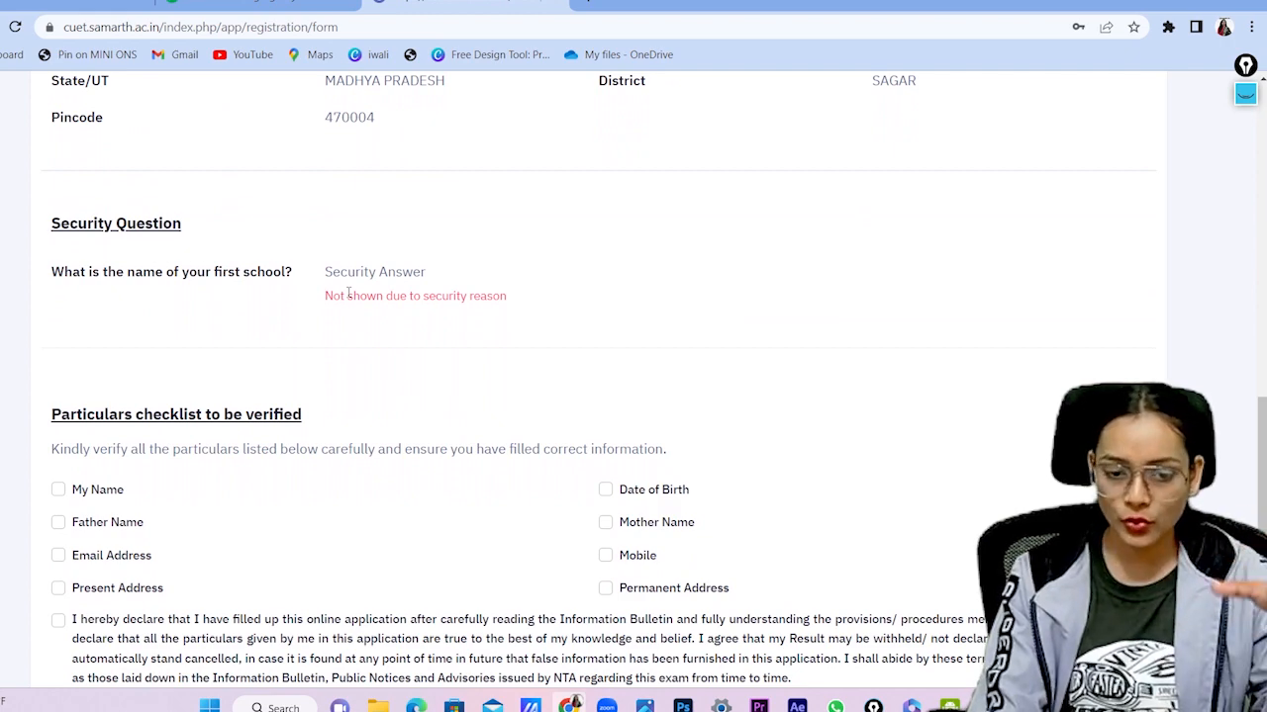
scroll(348, 295, "down", 1)
scroll(349, 295, "down", 1)
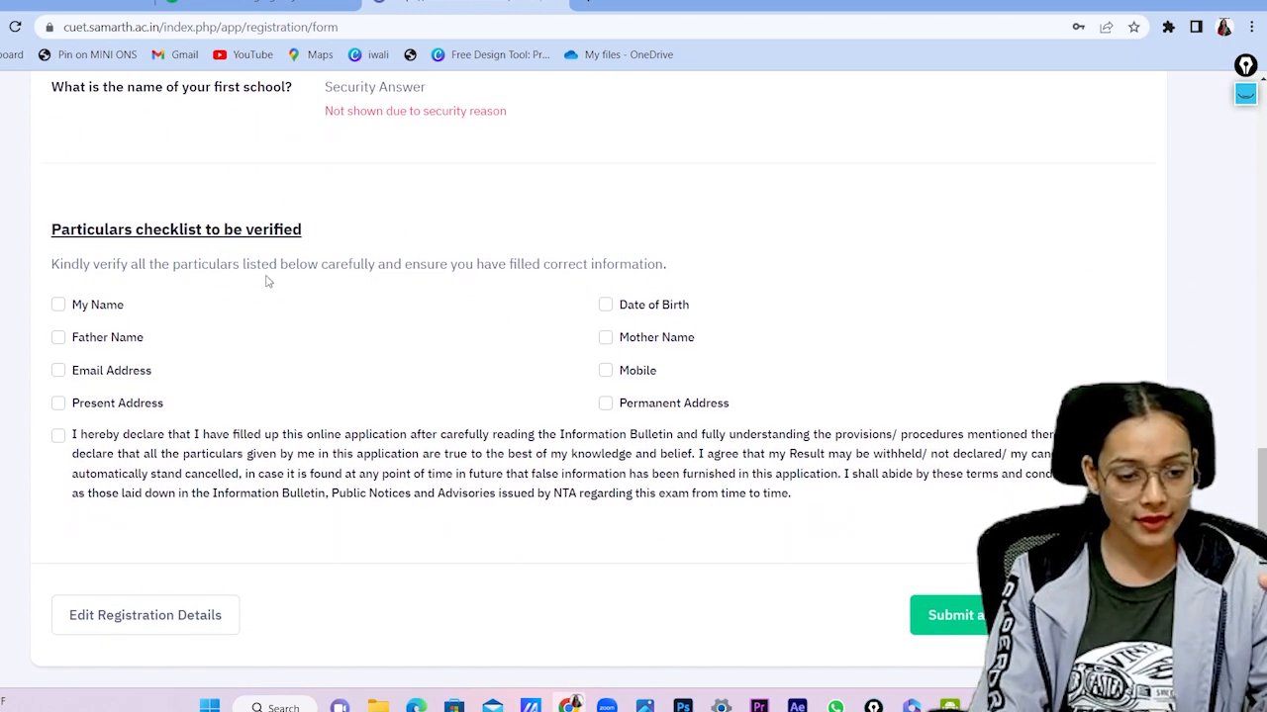
Mark all eight particulars in the checklist as verified, from My Name to Permanent Address, and accept the declaration.
left_click(57, 305)
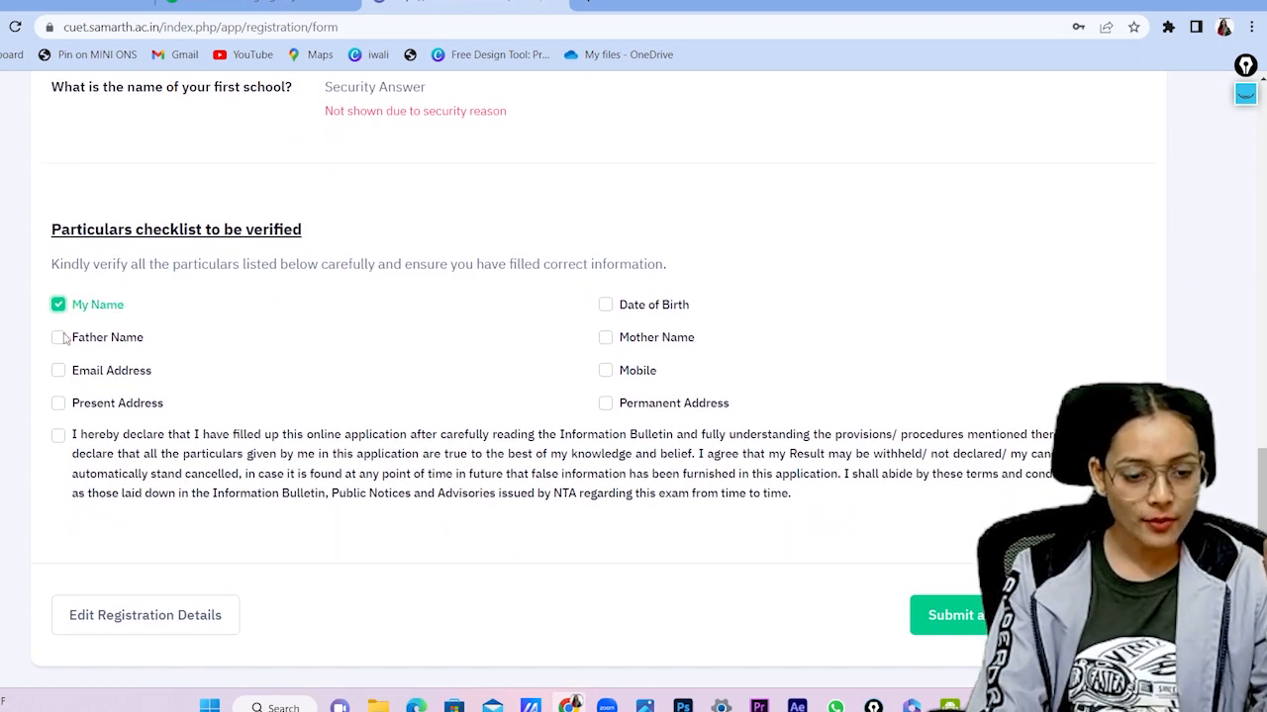
left_click(58, 337)
left_click(58, 371)
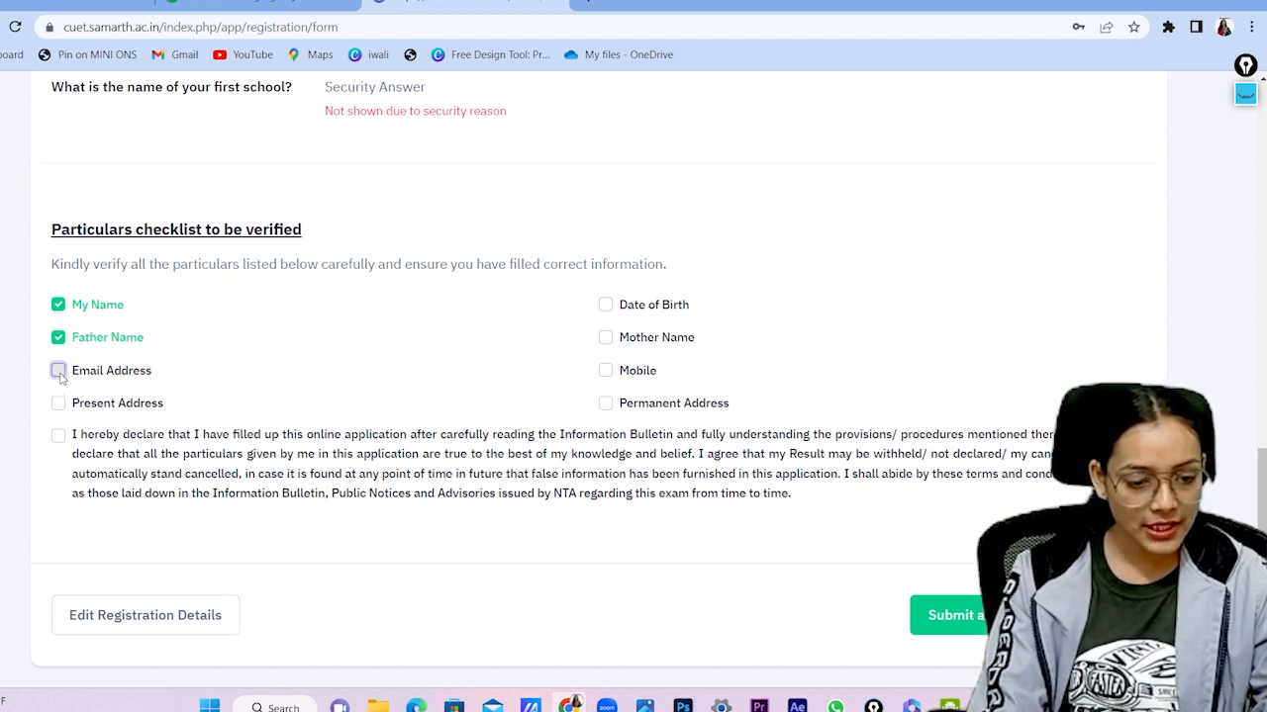
left_click(59, 404)
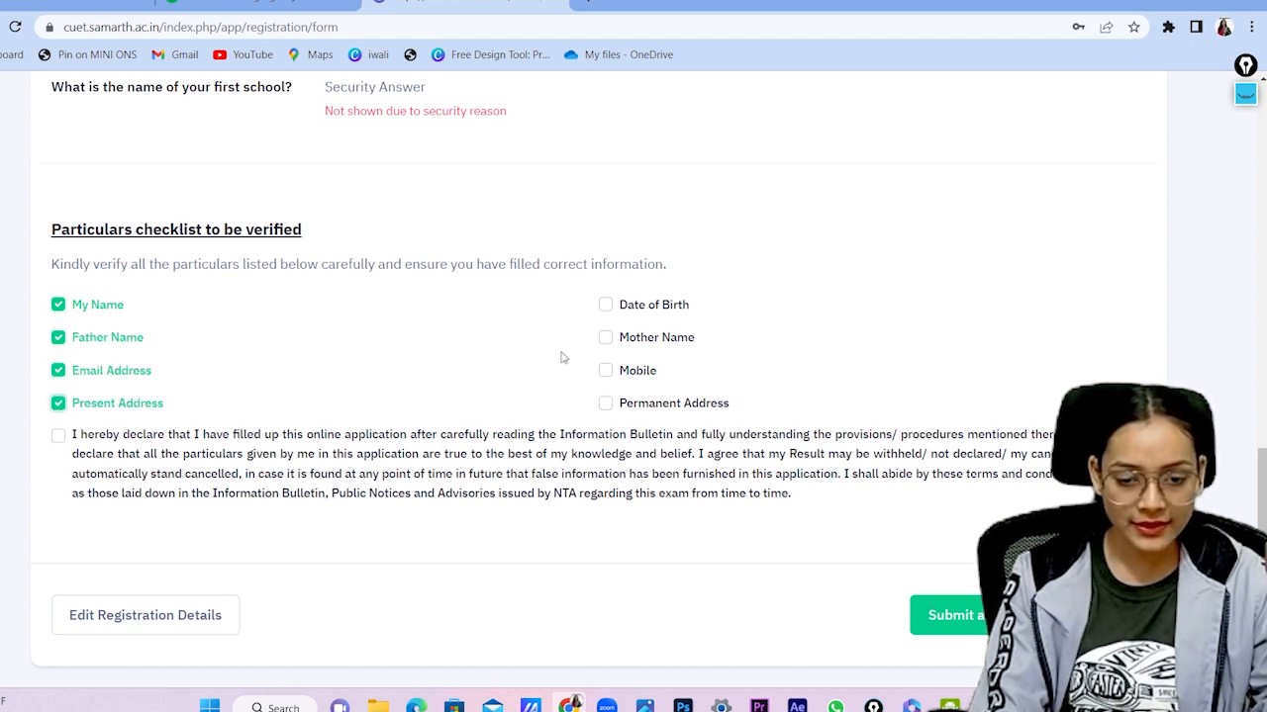
left_click(606, 306)
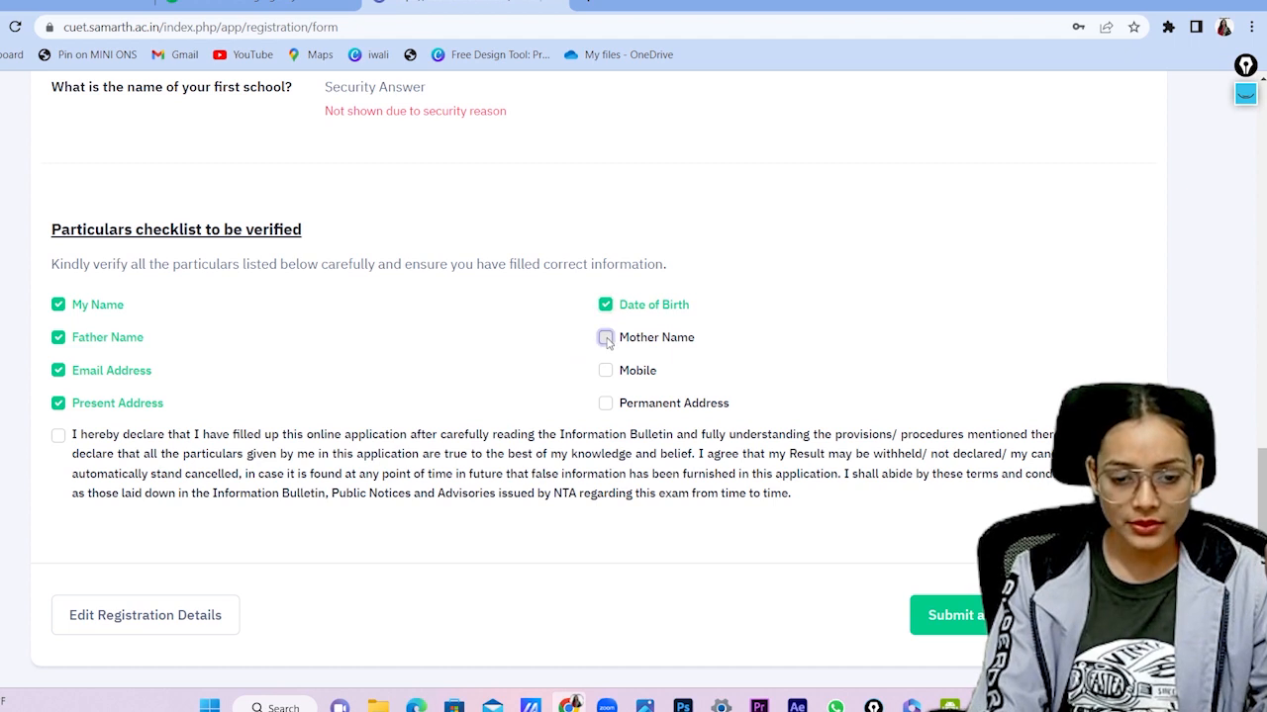
left_click(605, 338)
left_click(605, 371)
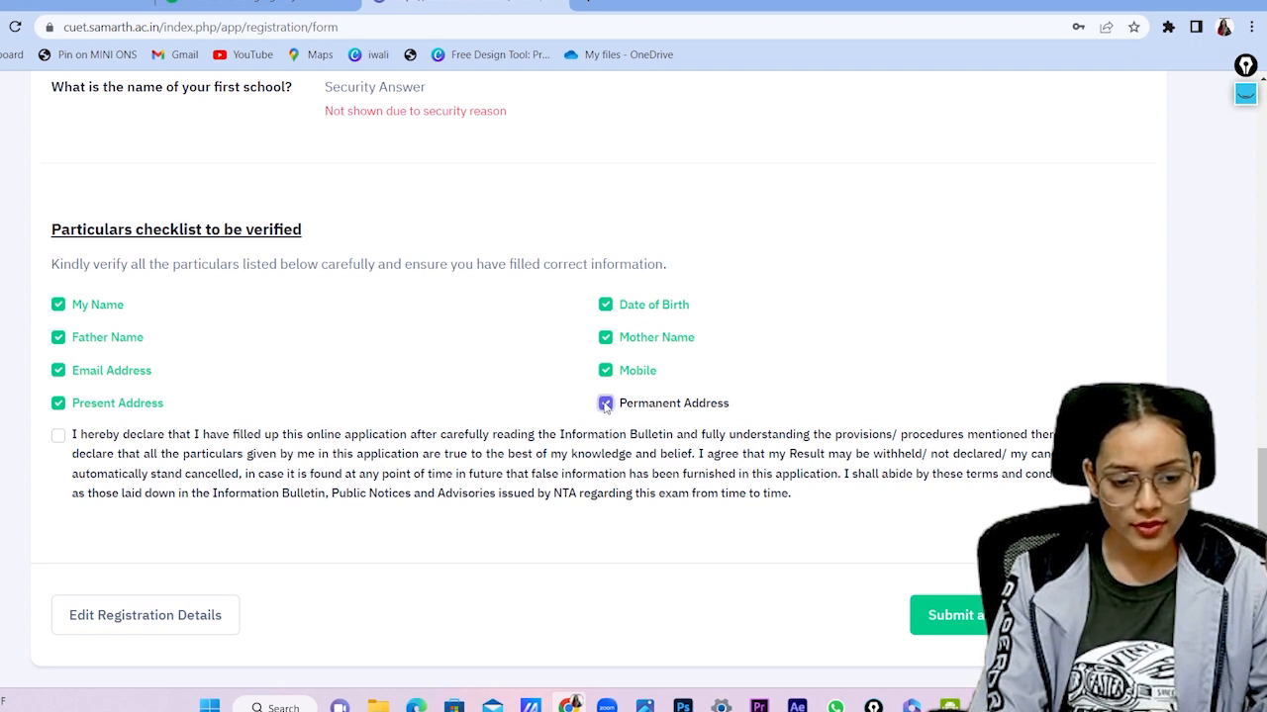
left_click(606, 403)
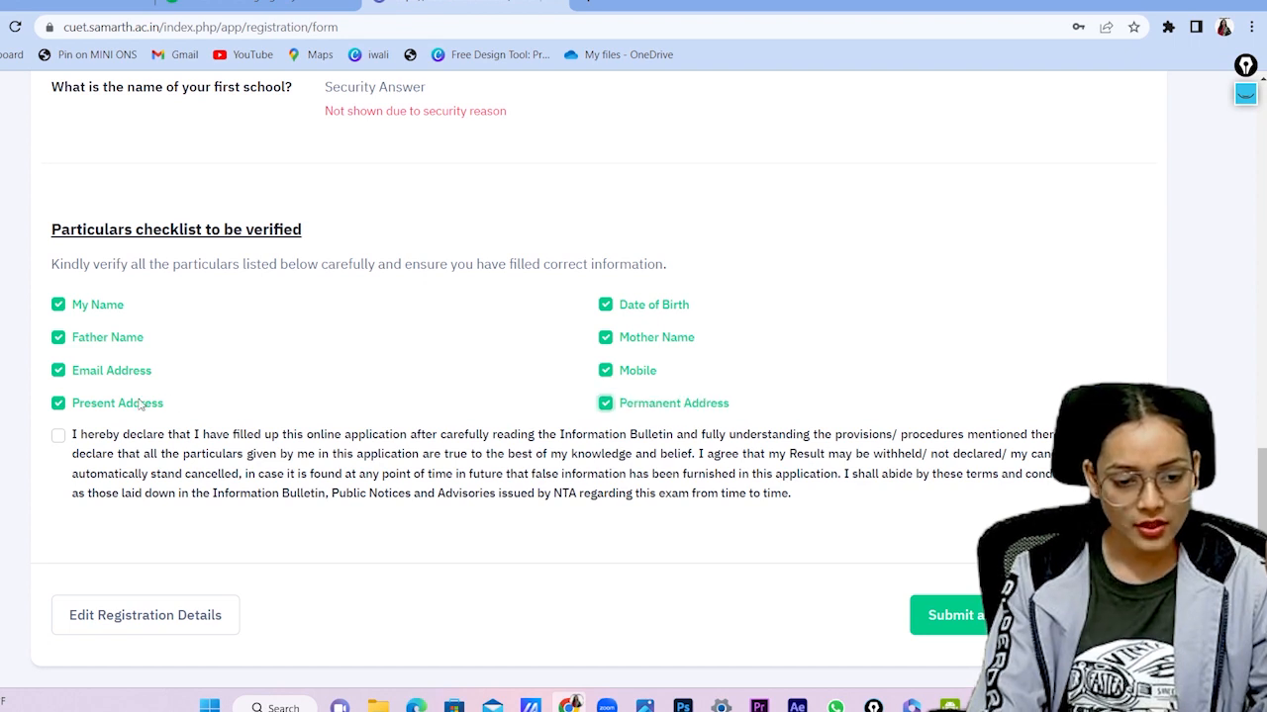
left_click(59, 437)
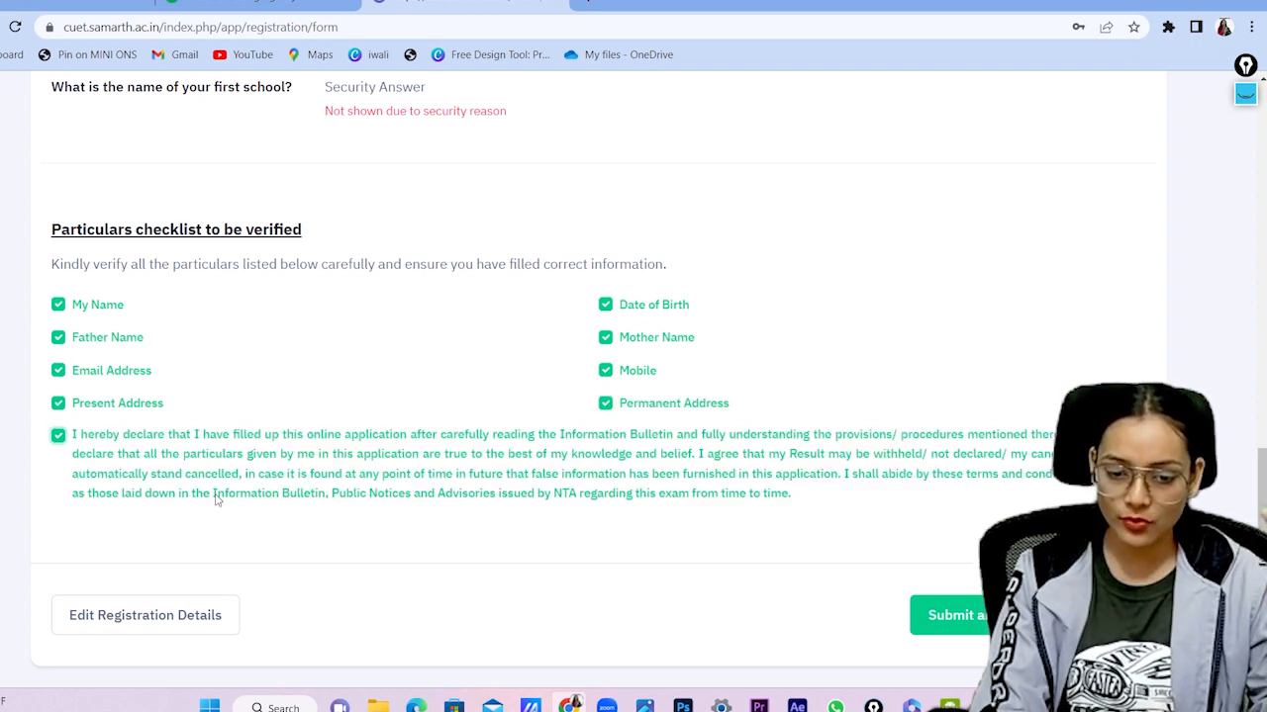
Submit the reviewed registration details and confirm proceeding to the OTP verification page.
scroll(216, 500, "down", 1)
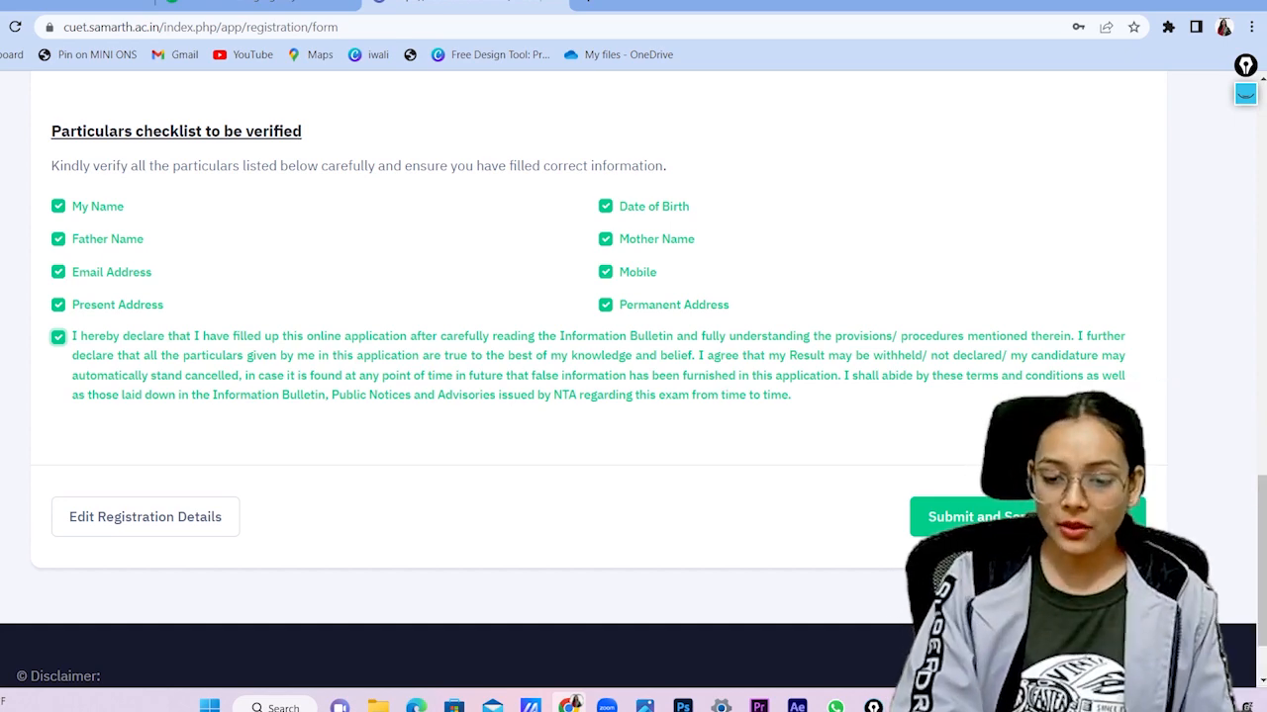
left_click(925, 501)
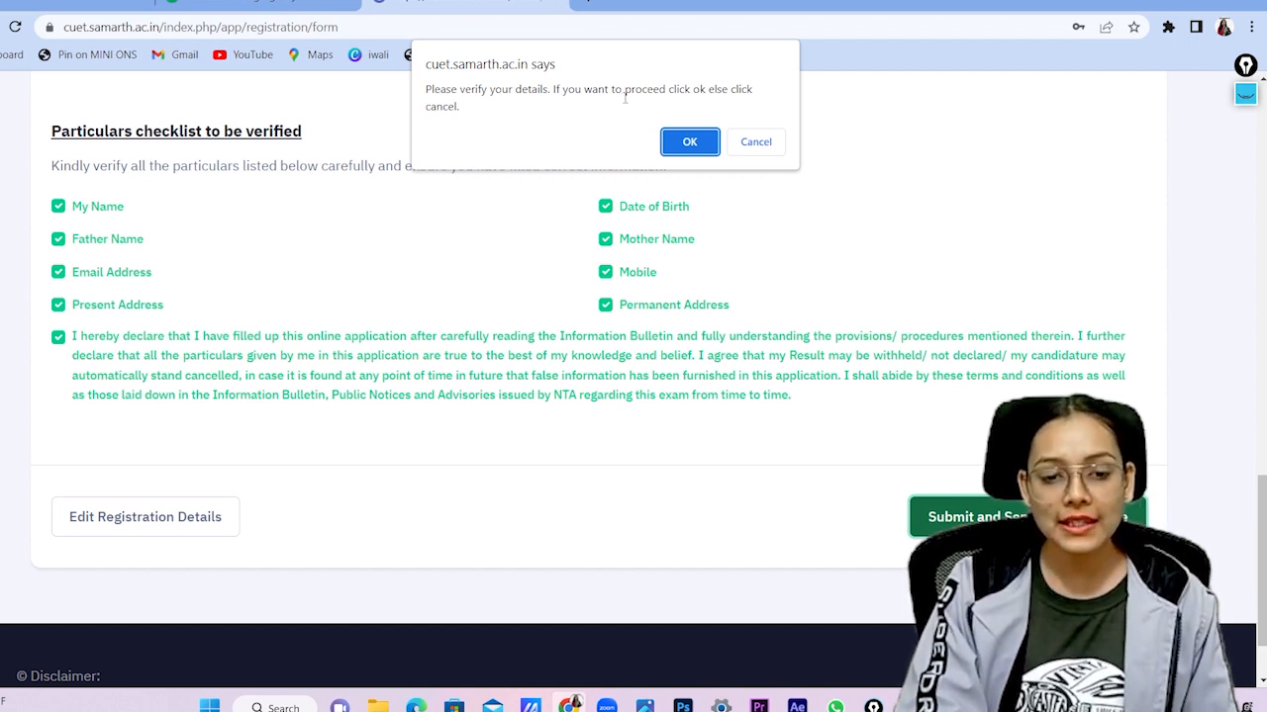
left_click(687, 148)
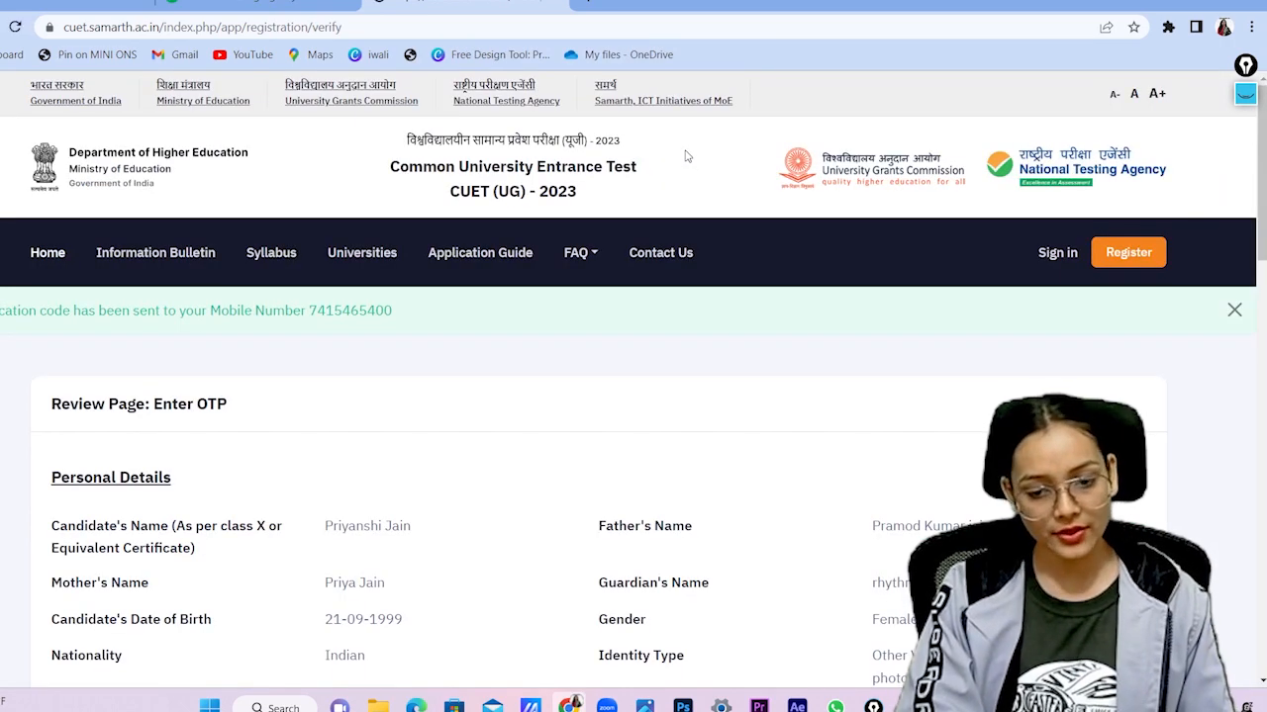
scroll(687, 155, "down", 1)
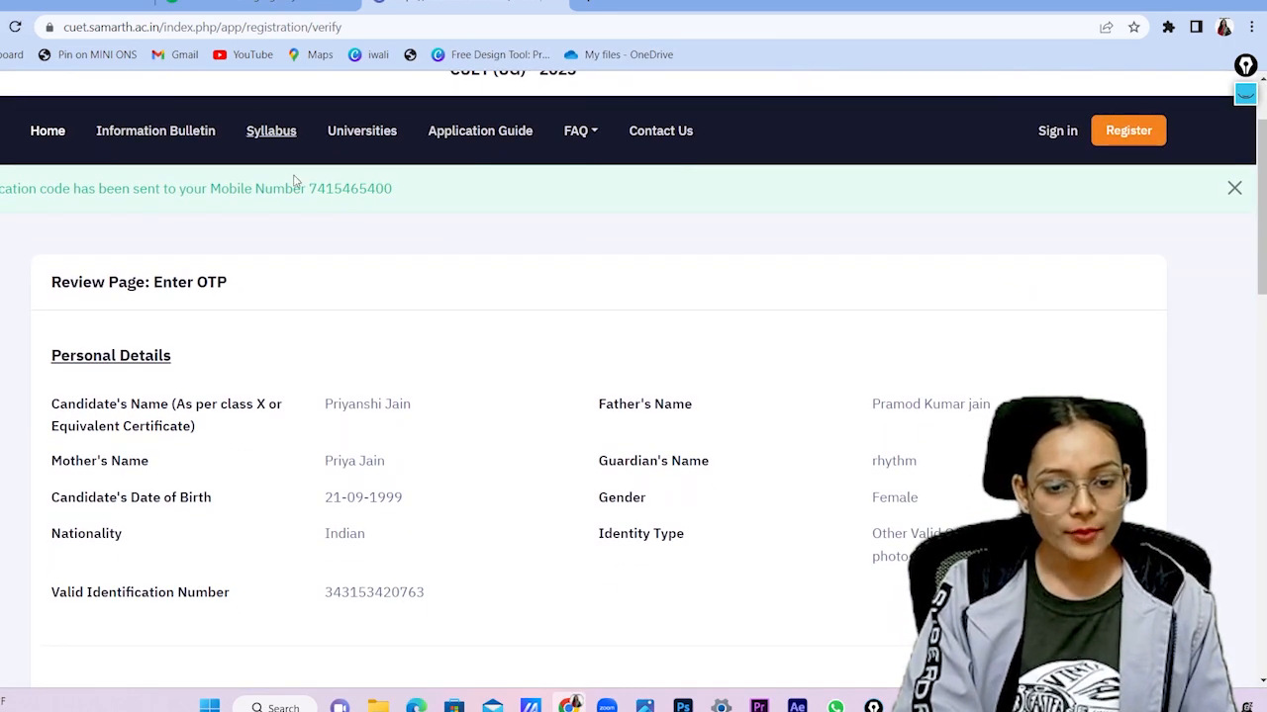
Enter the one-time password received on the registered mobile number in the OTP field of the review page.
scroll(375, 224, "down", 5)
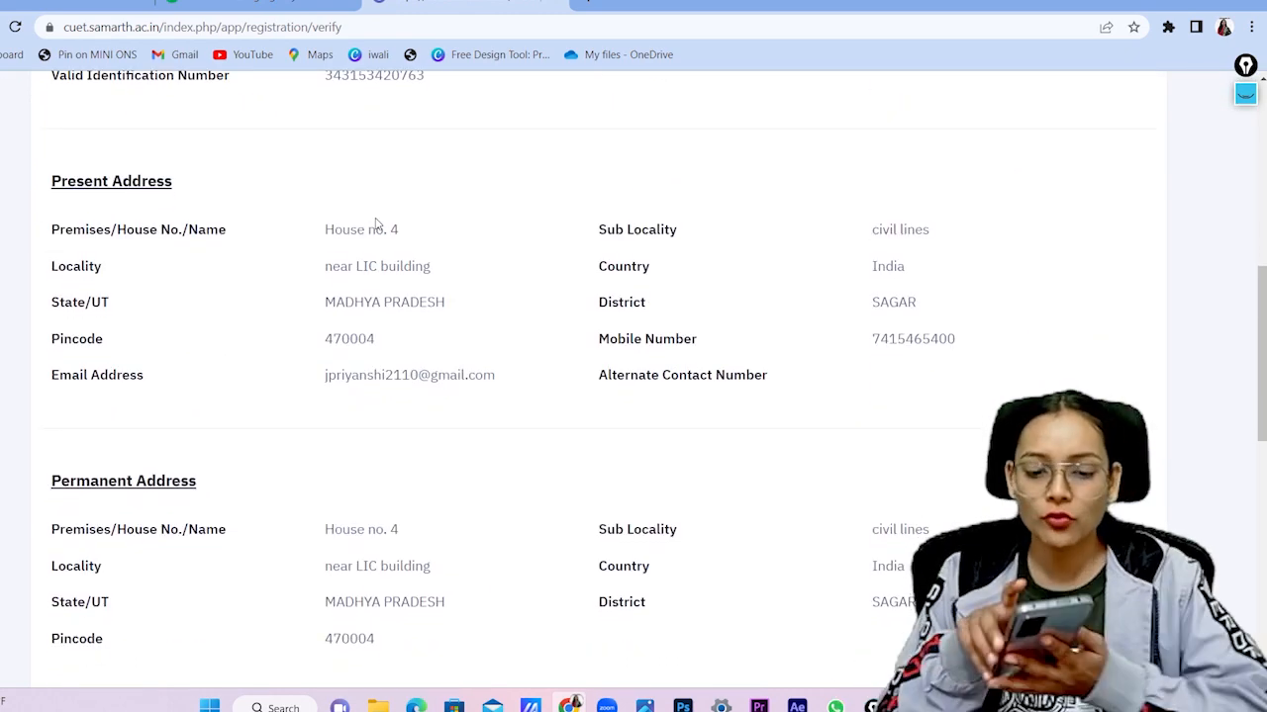
scroll(376, 223, "down", 6)
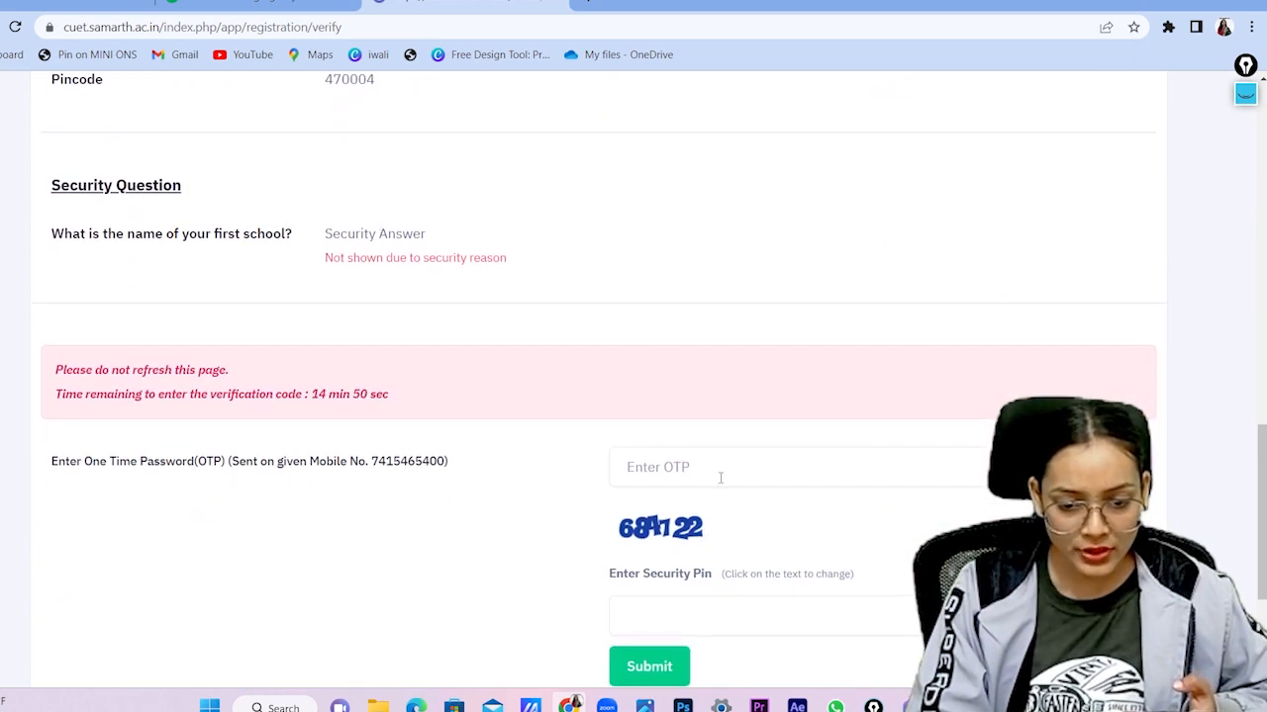
left_click(720, 478)
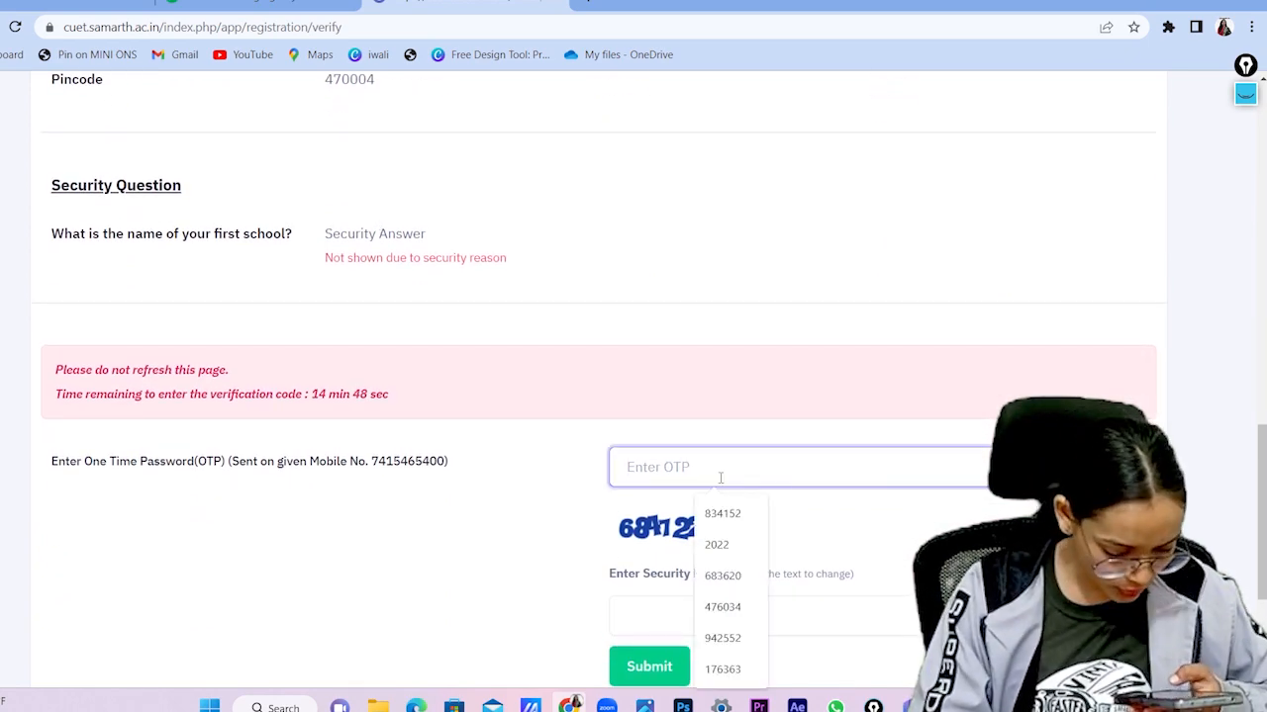
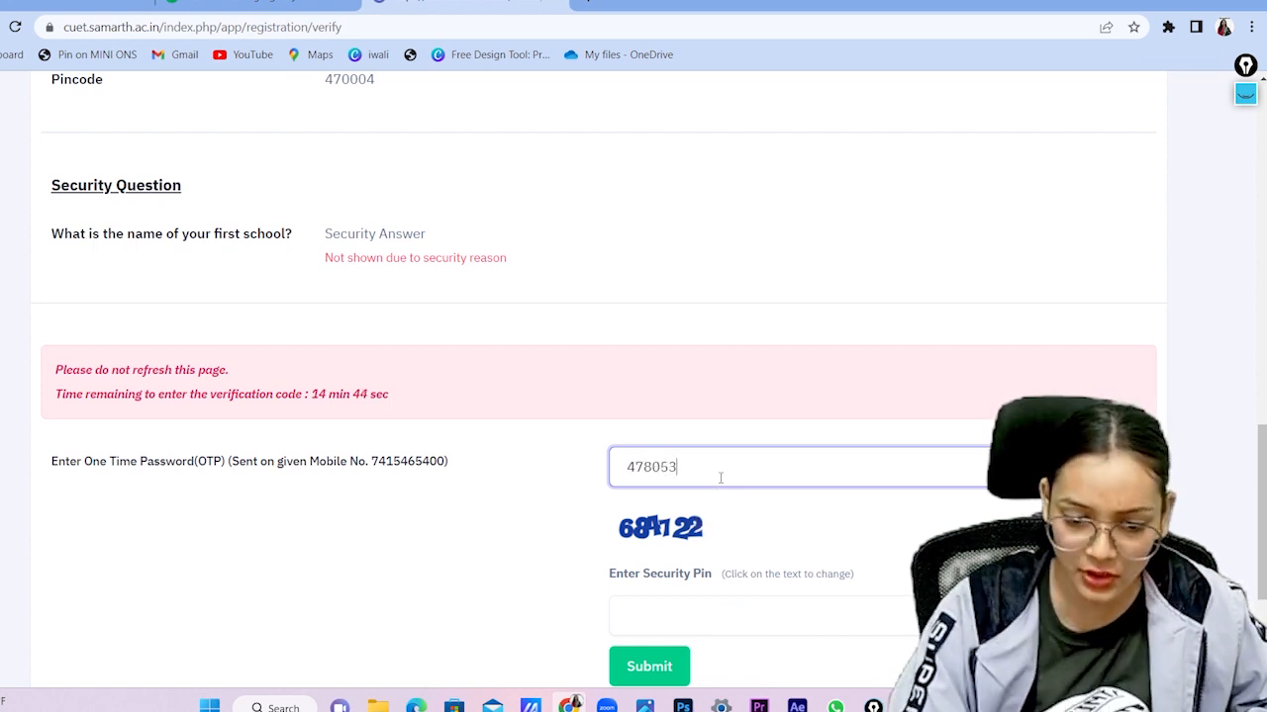
Enter the security PIN from the displayed image and try to submit the OTP verification.
scroll(721, 478, "down", 1)
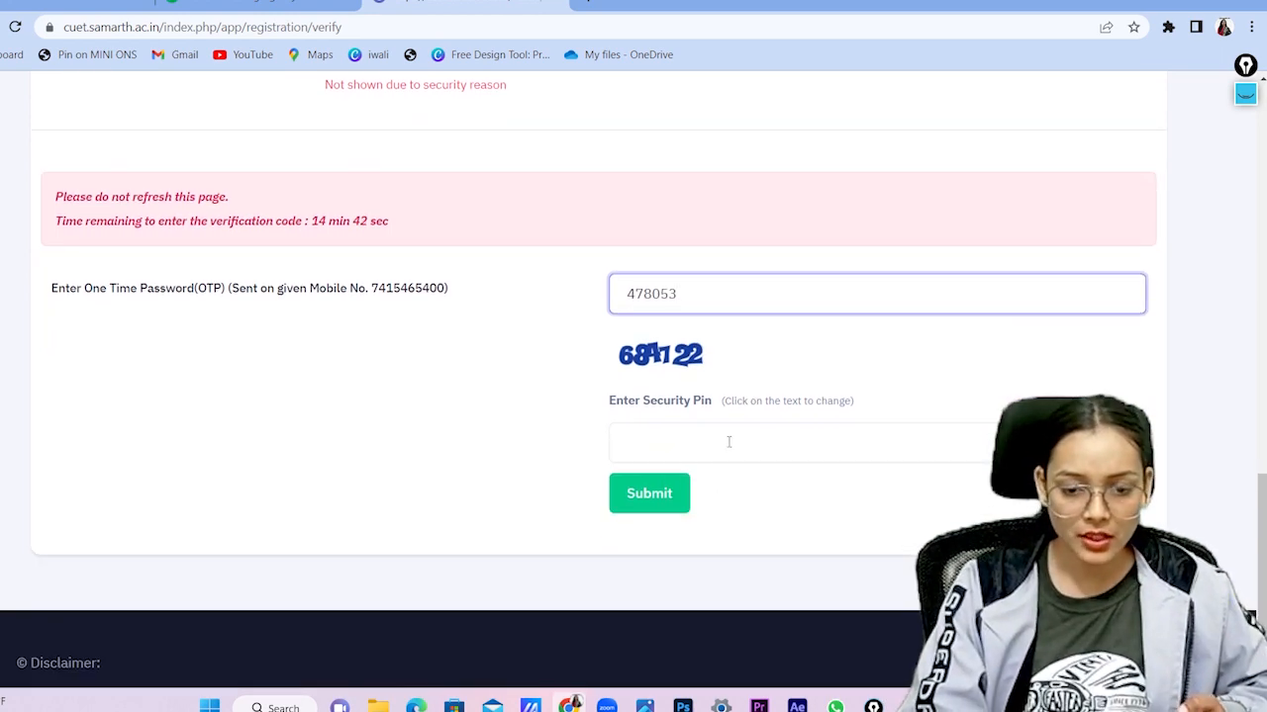
left_click(727, 442)
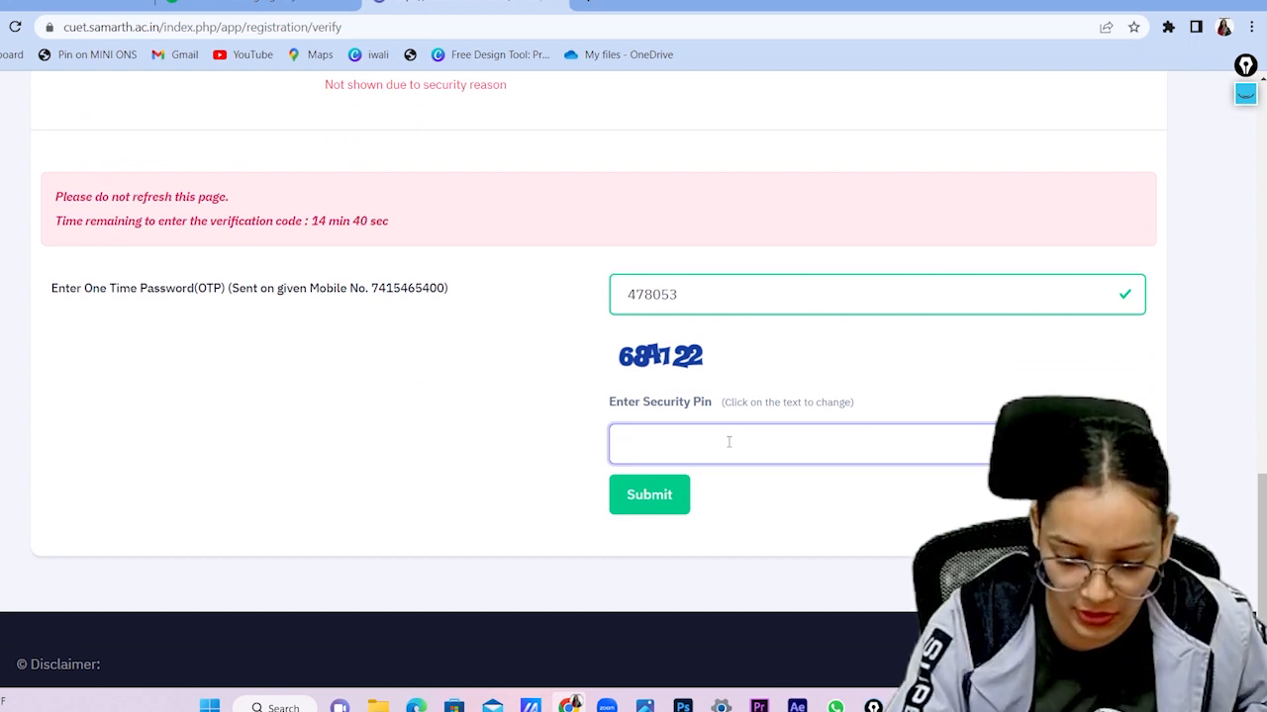
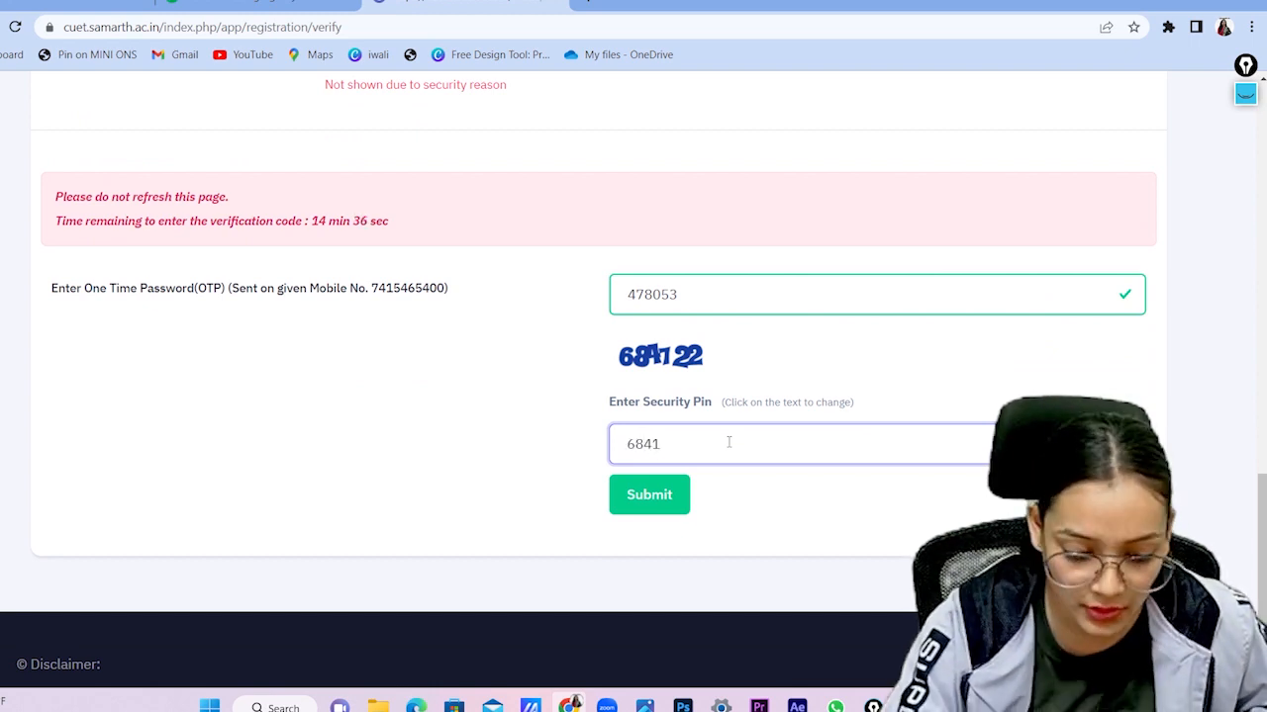
left_click(650, 500)
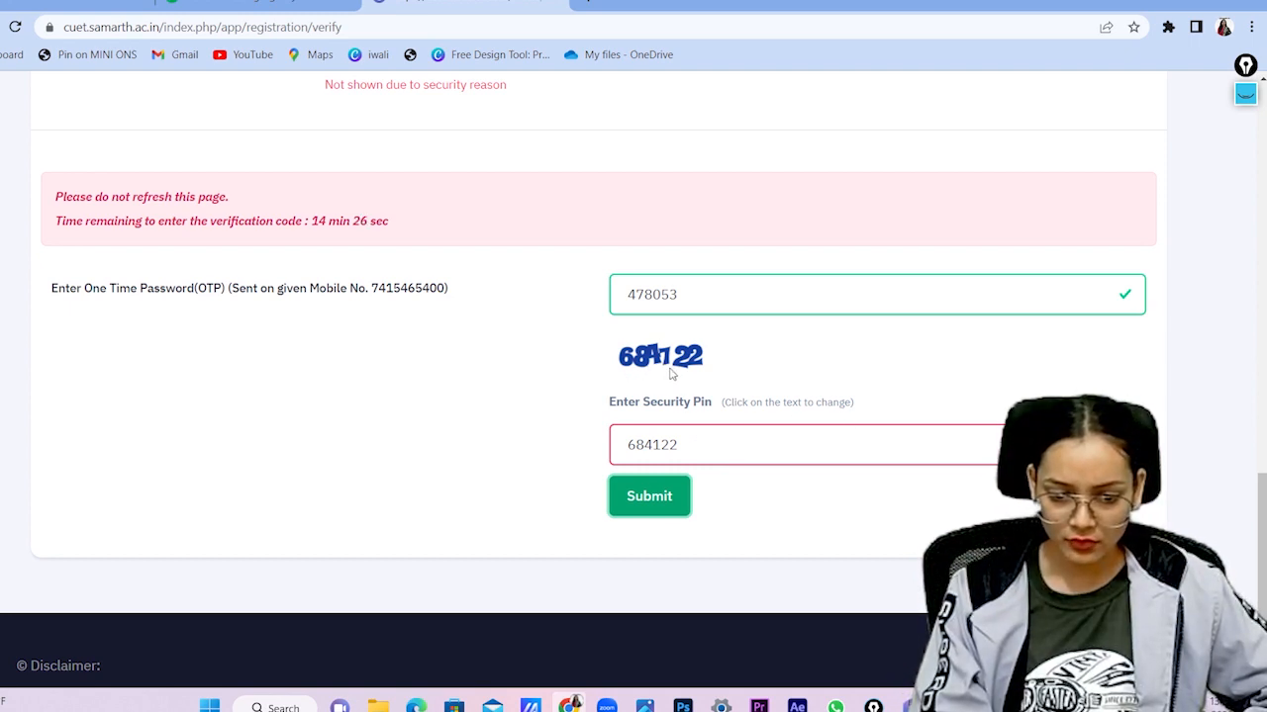
Correct the fourth digit of the security PIN to match the displayed image and resubmit the OTP verification.
left_click(661, 445)
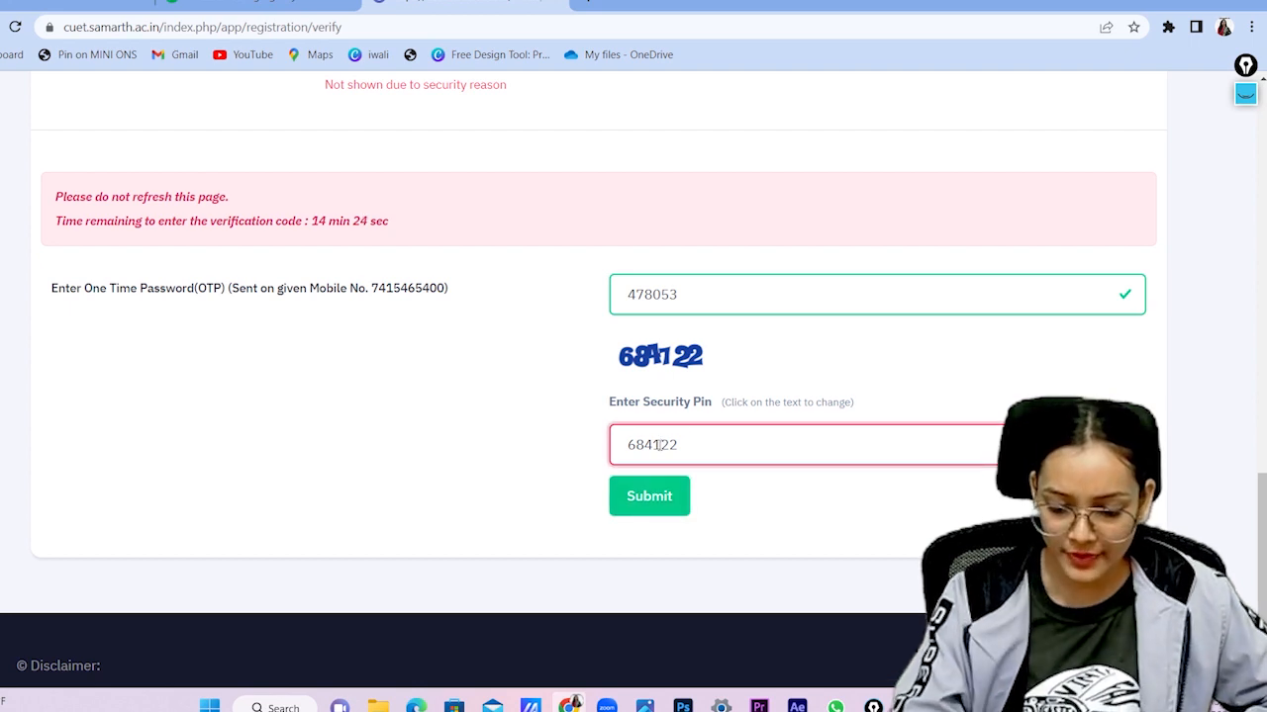
type("=")
key("BackSpace")
key("BackSpace")
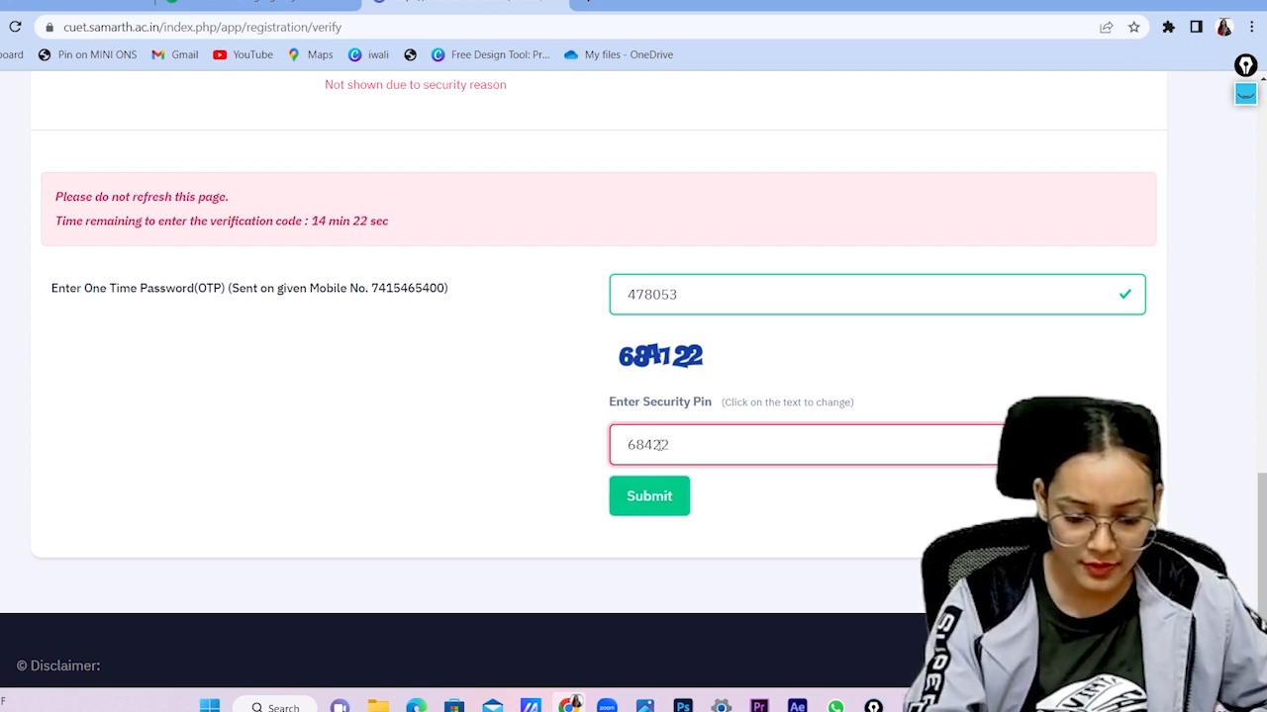
type("7")
left_click(668, 499)
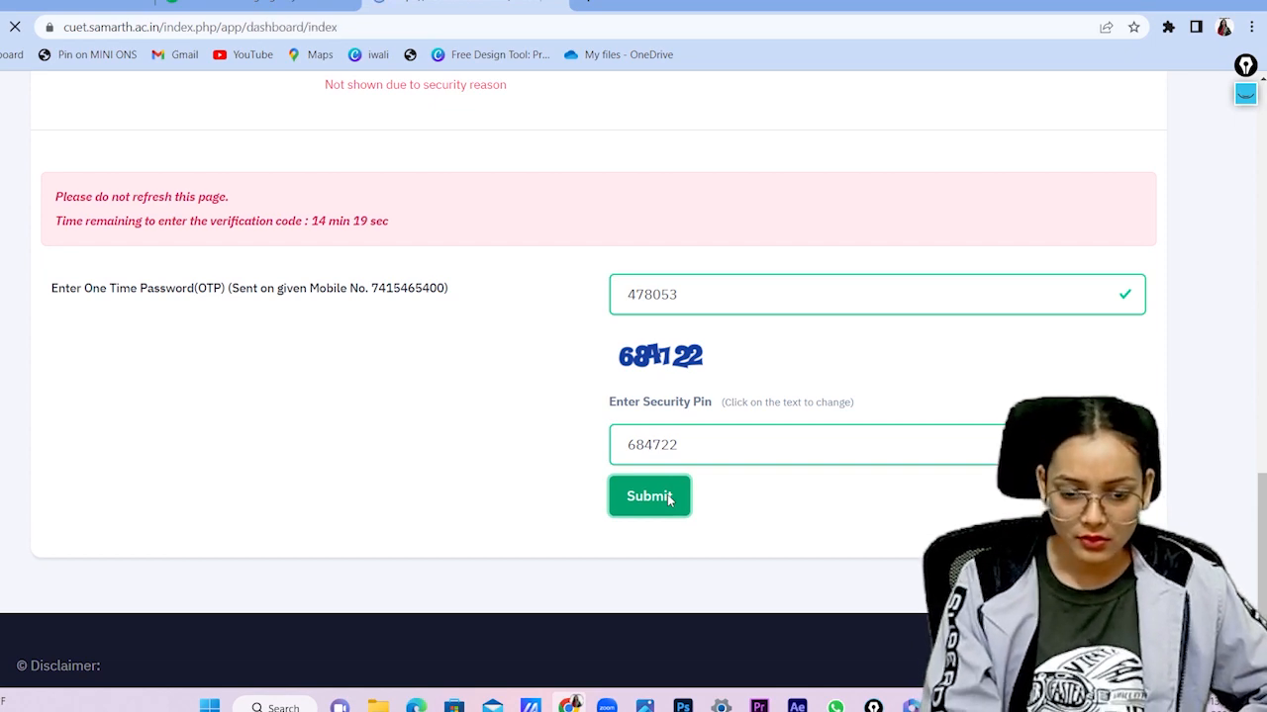
Check the application status on the candidate dashboard and continue to the application form.
scroll(669, 503, "down", 1)
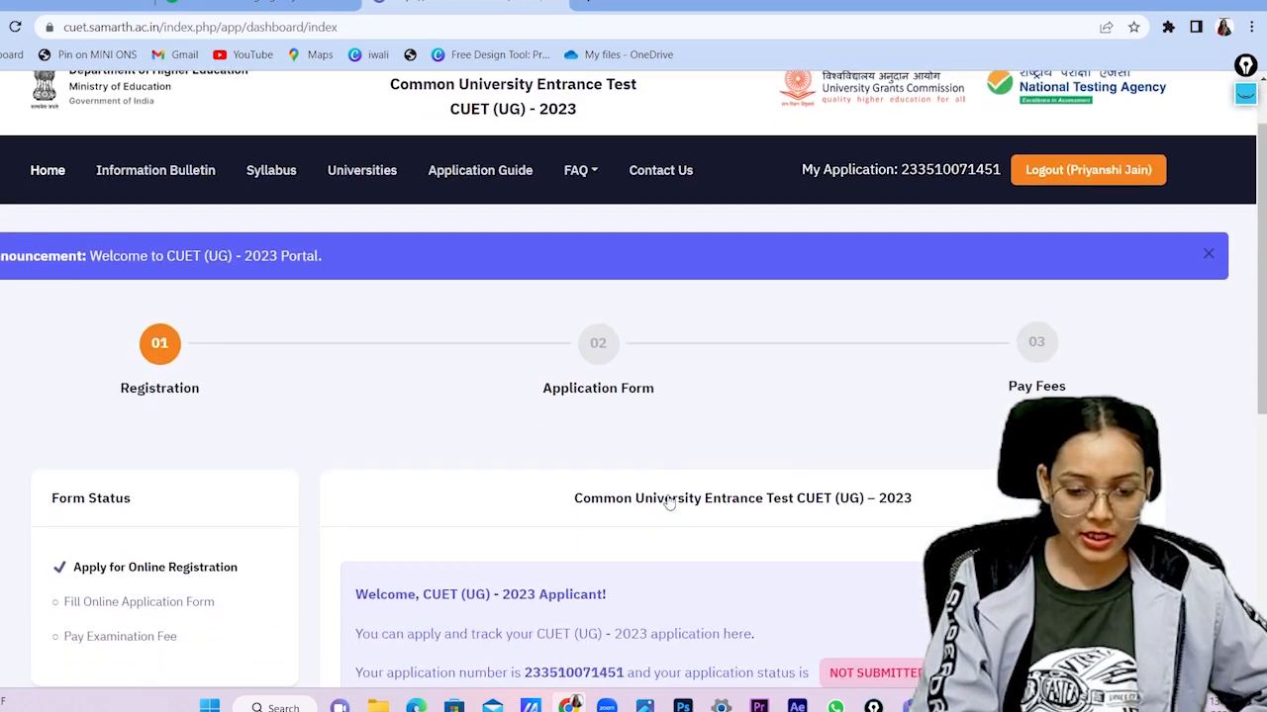
scroll(668, 503, "down", 2)
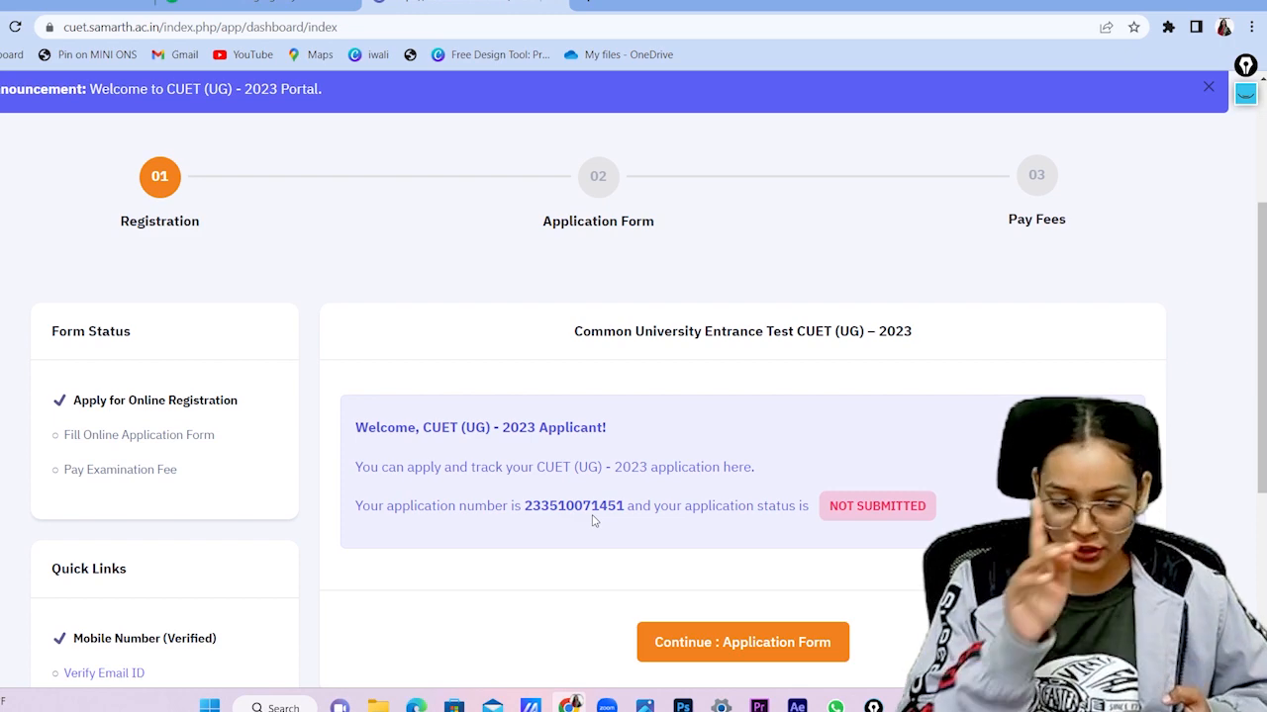
scroll(593, 521, "down", 1)
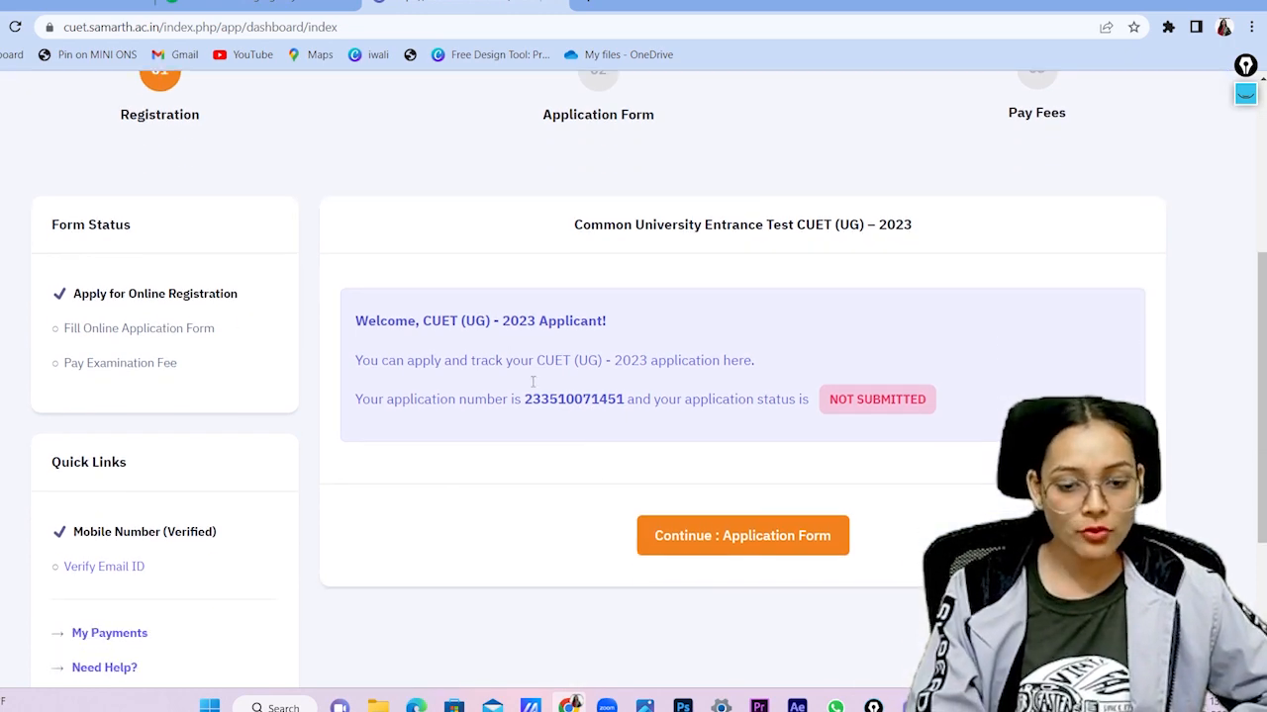
left_click(762, 540)
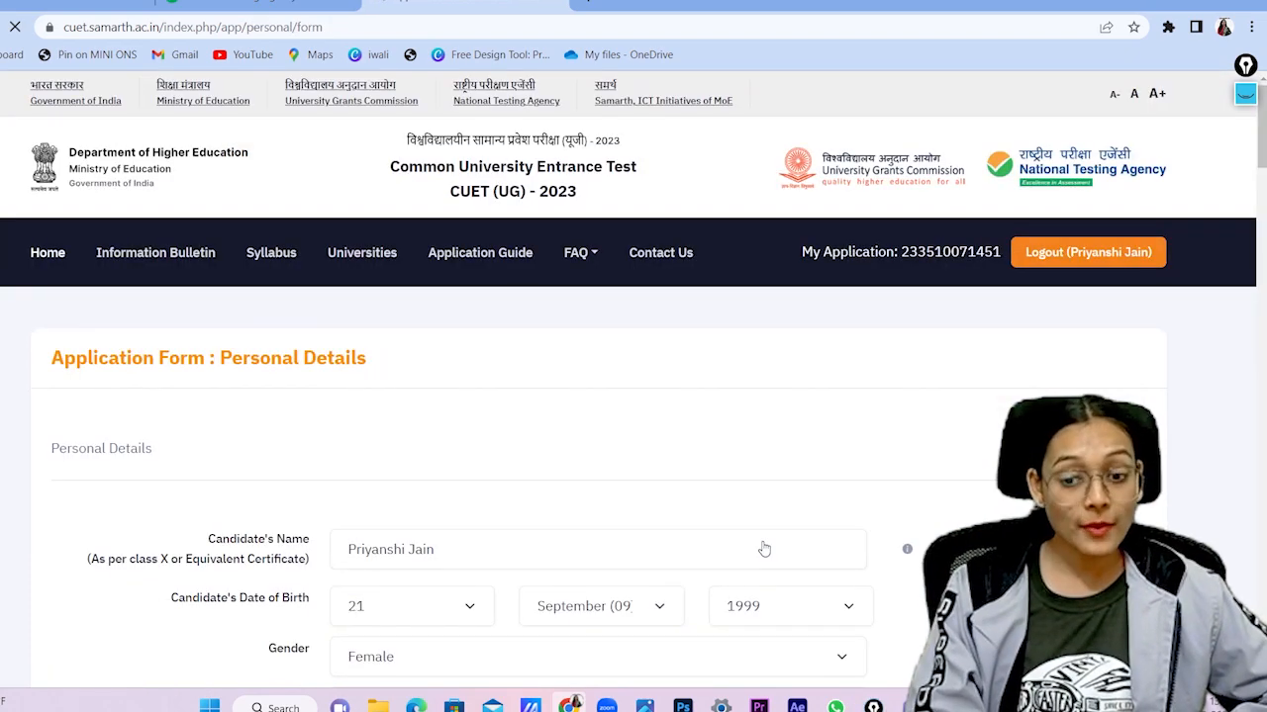
Set the candidate's category to General/Unreserved and answer No to being a PwBD candidate in the personal details.
scroll(764, 548, "down", 4)
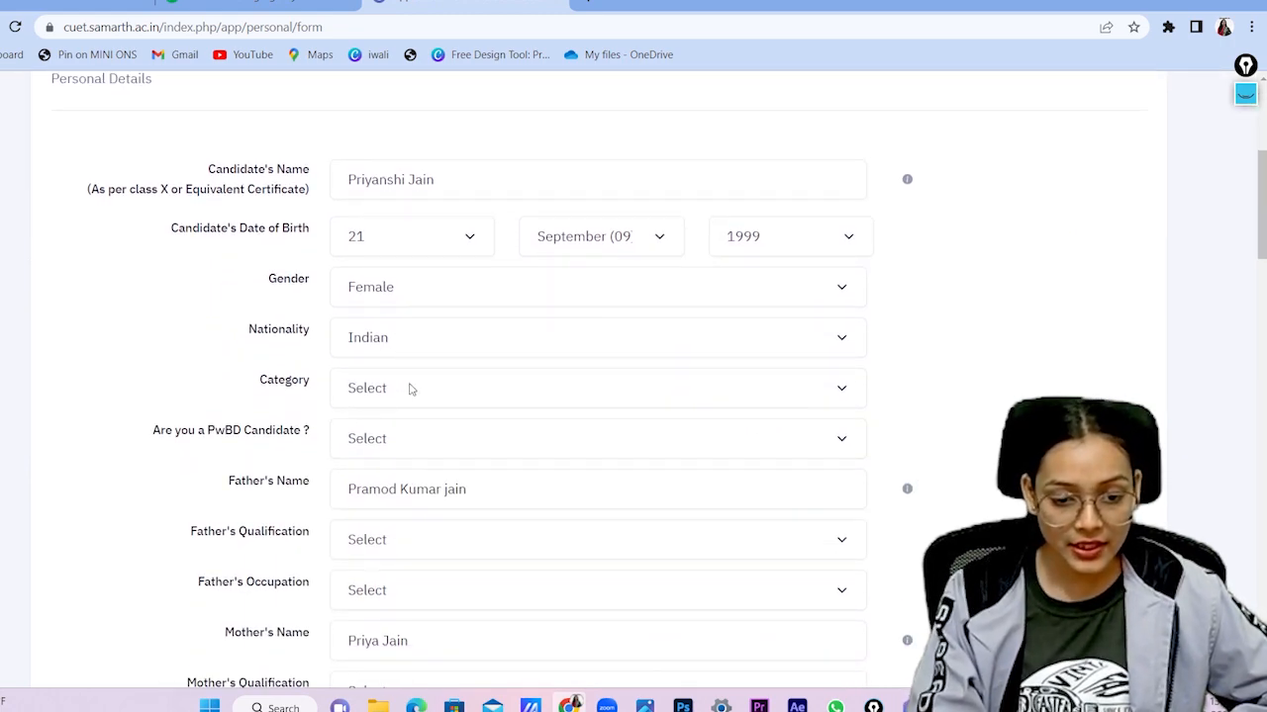
scroll(671, 438, "down", 3)
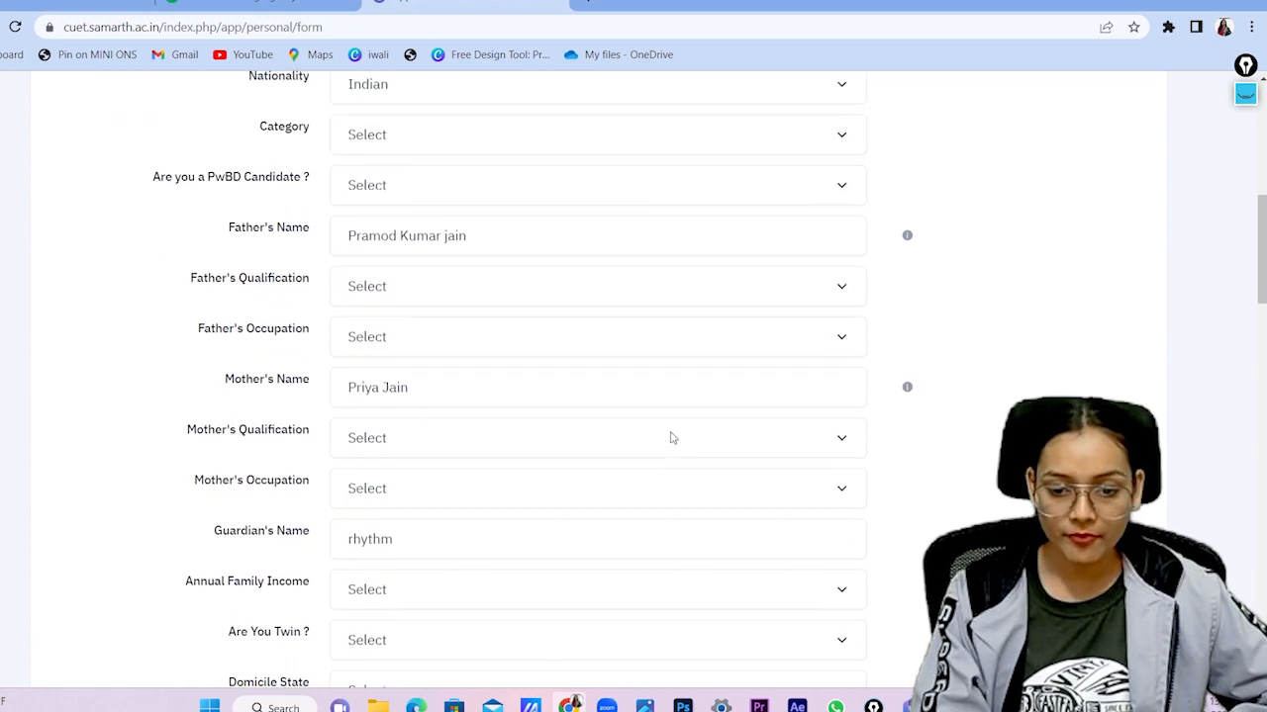
scroll(670, 438, "up", 7)
scroll(436, 458, "down", 4)
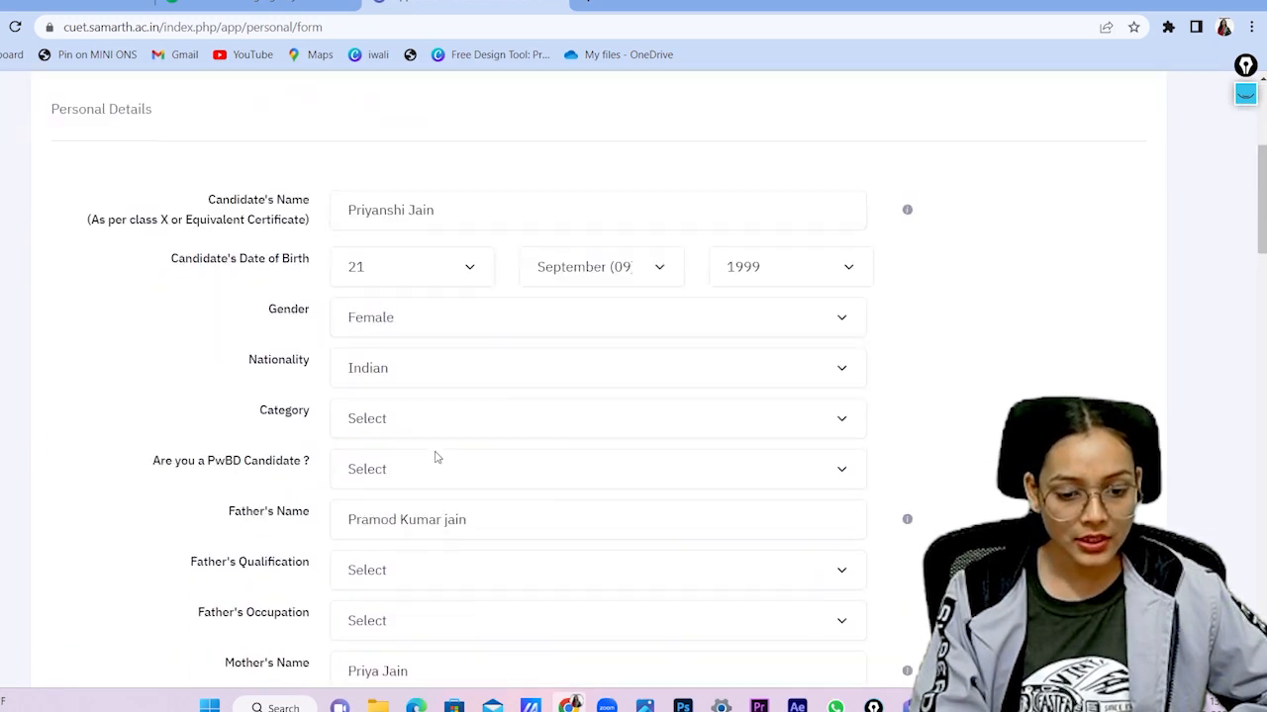
left_click(431, 391)
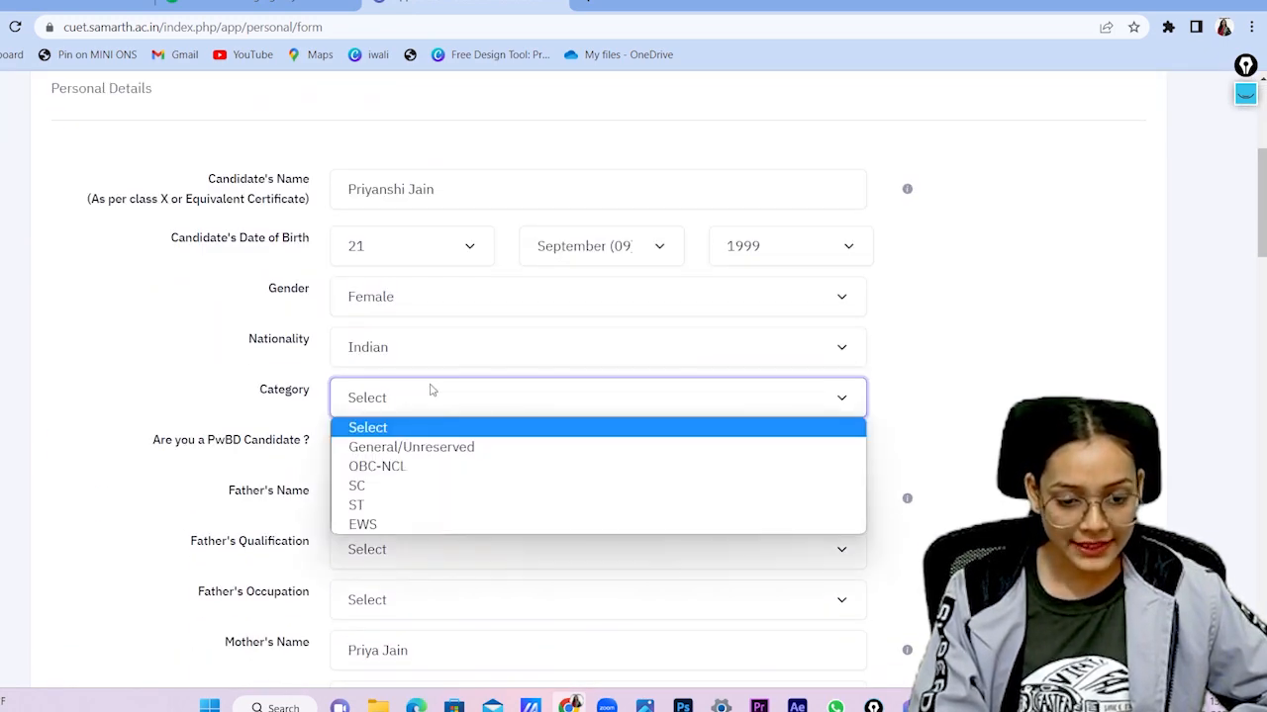
left_click(431, 448)
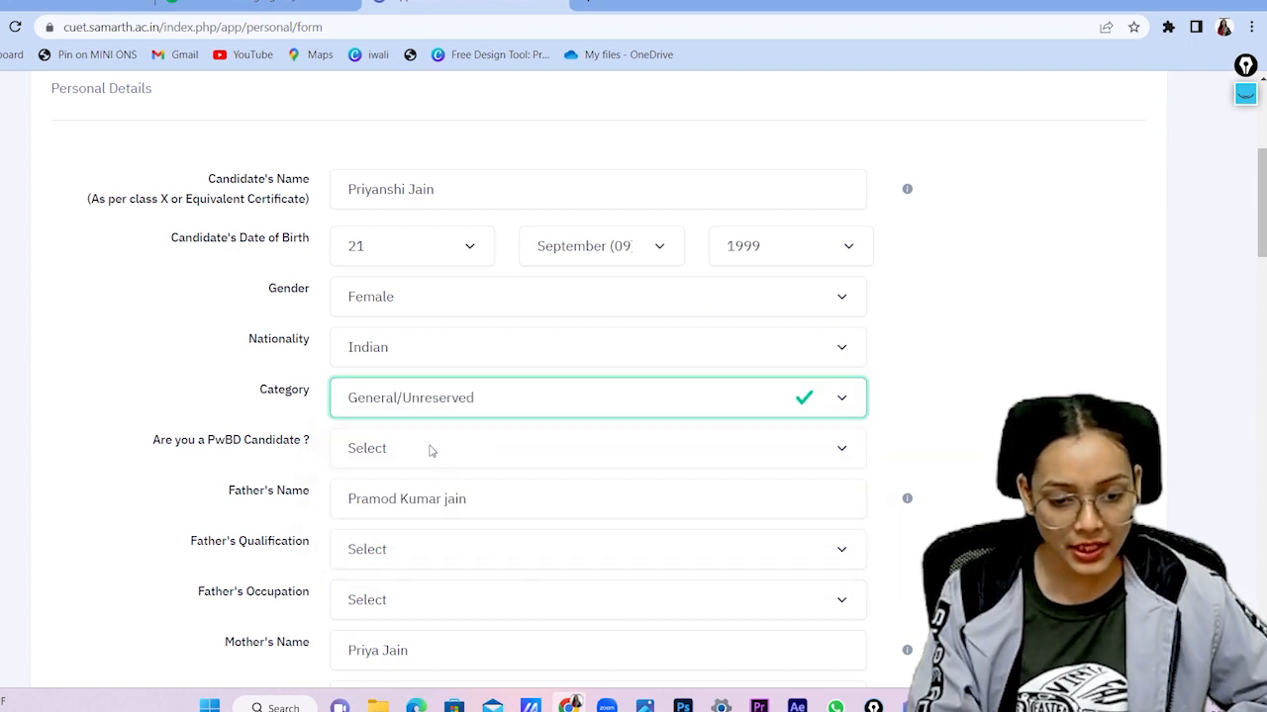
left_click(431, 450)
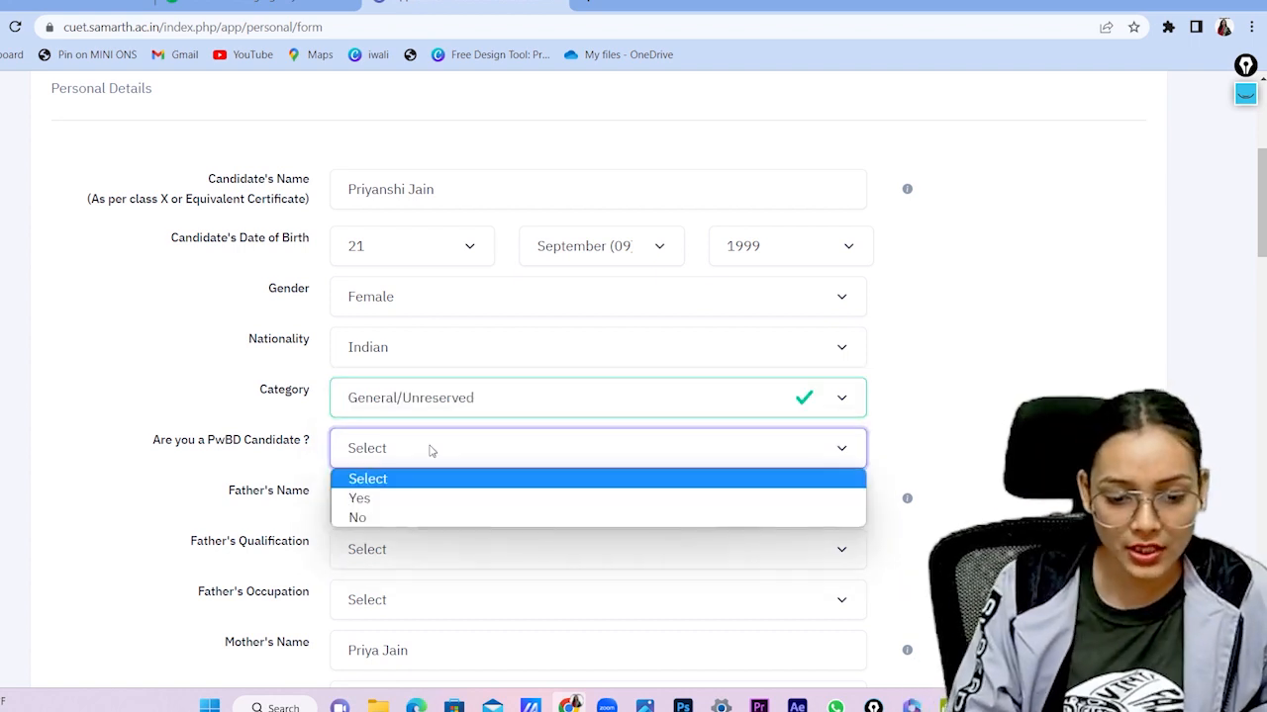
left_click(410, 517)
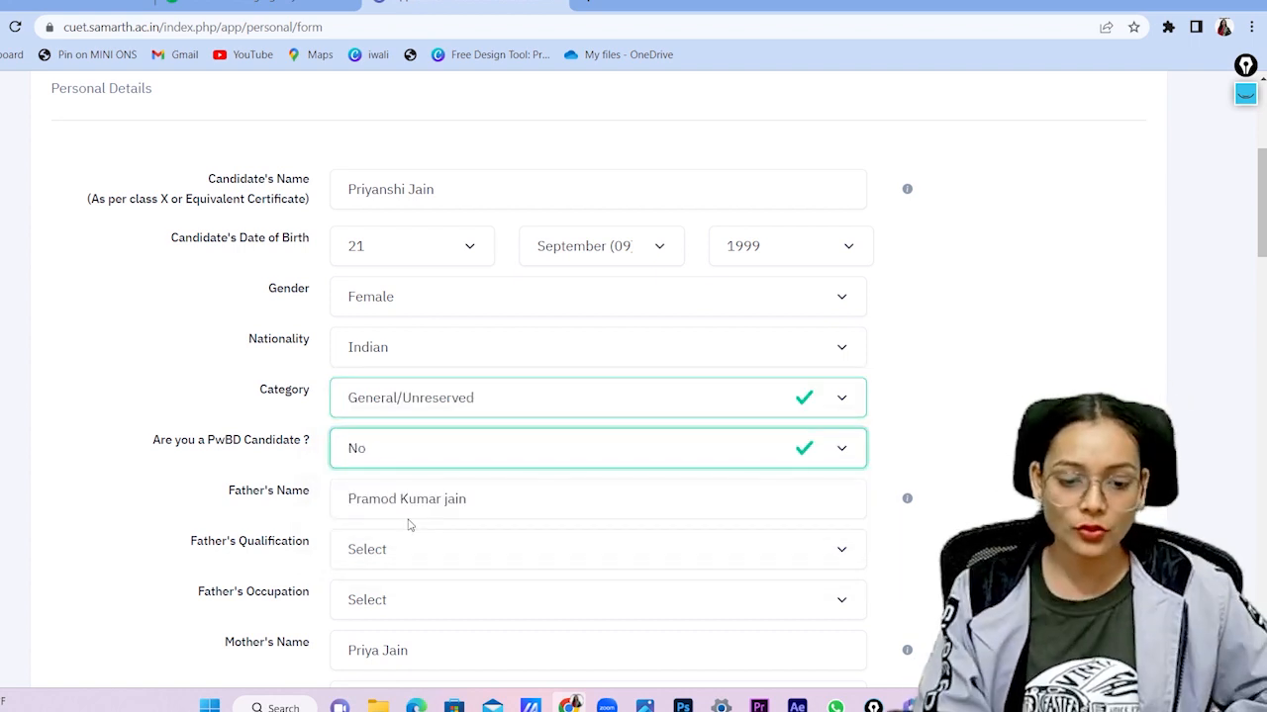
Set the father's qualification to Graduate and the father's occupation to Agriculture.
scroll(407, 524, "down", 1)
left_click(422, 458)
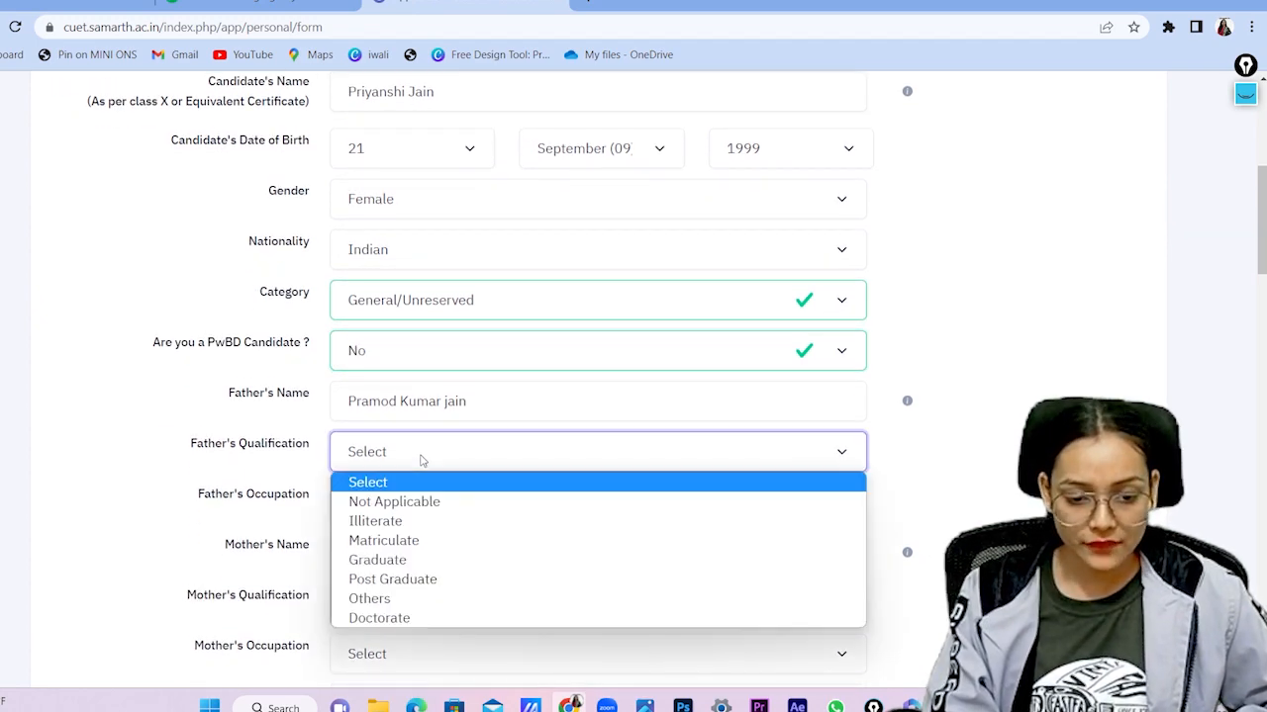
left_click(396, 564)
scroll(395, 570, "down", 1)
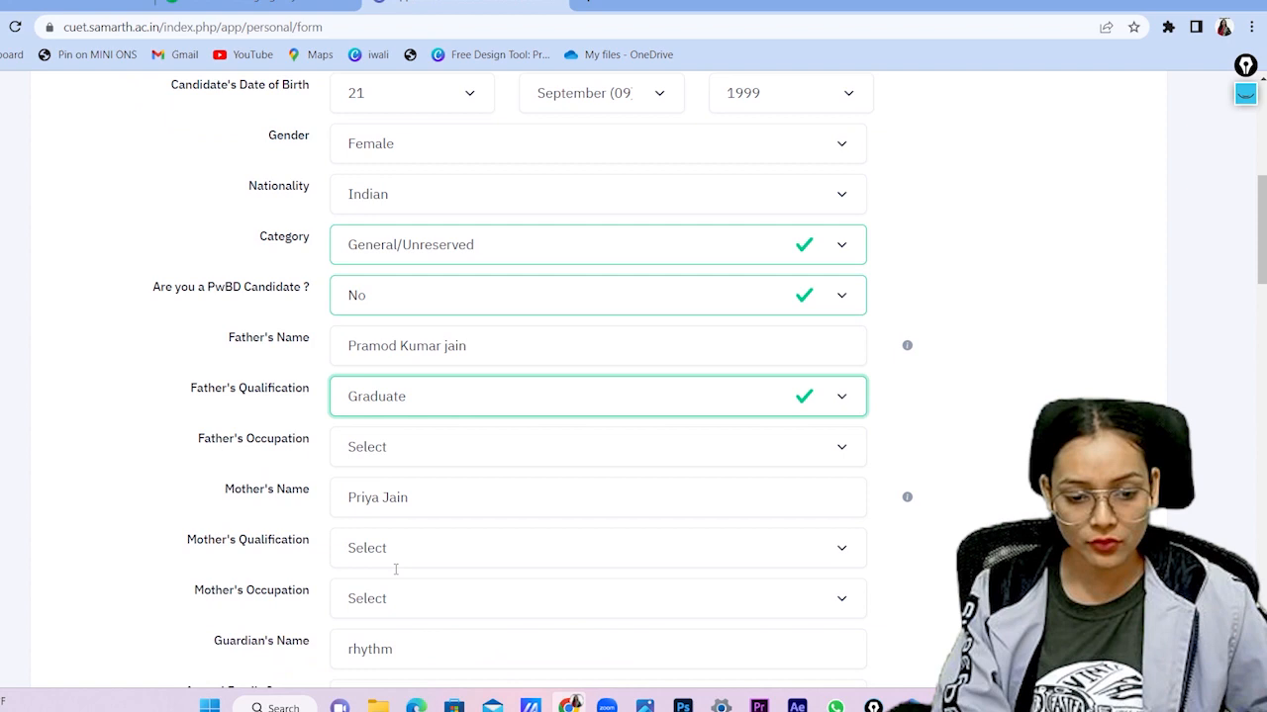
left_click(389, 449)
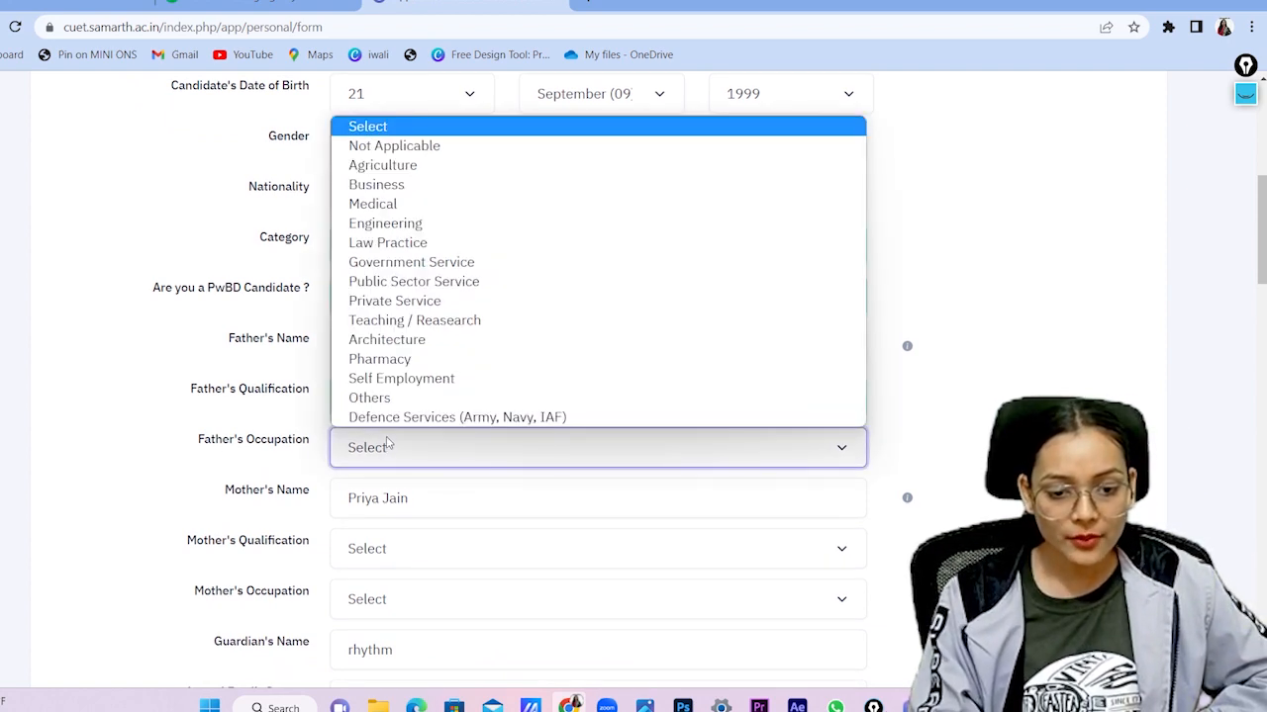
left_click(391, 166)
Set the mother's qualification to Graduate and the mother's occupation to Self Employment.
scroll(431, 342, "down", 1)
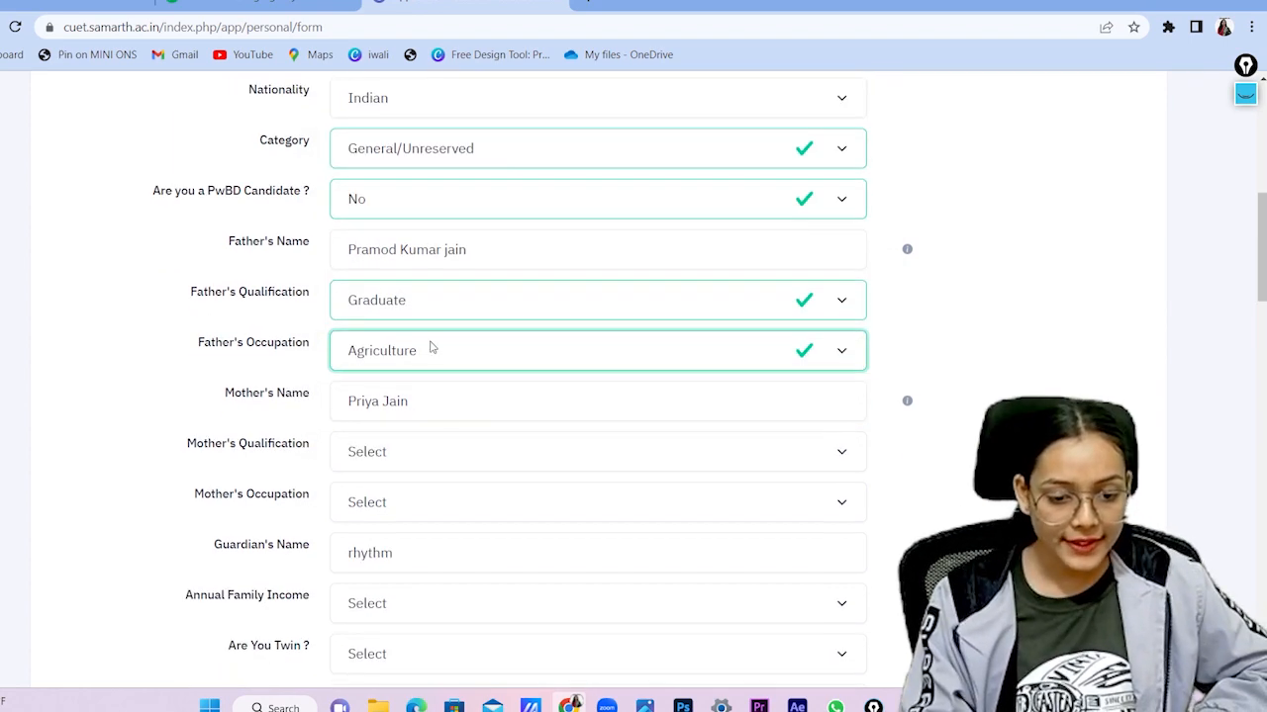
left_click(442, 455)
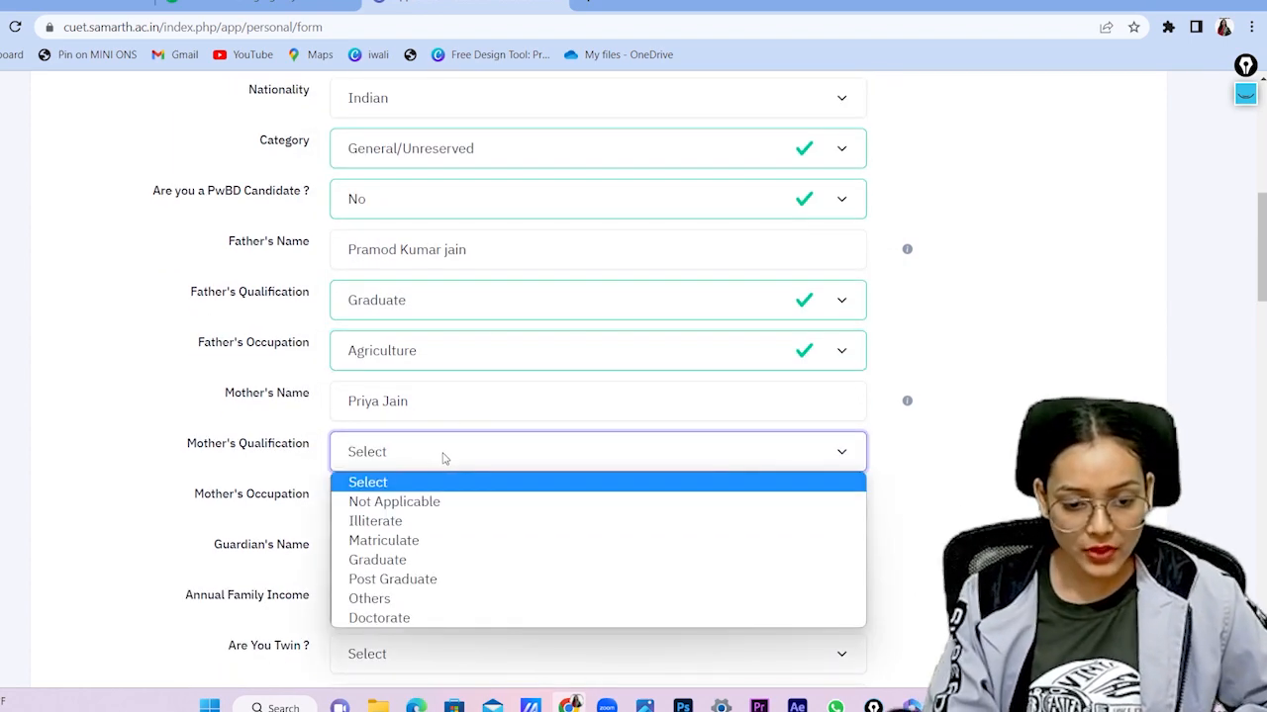
left_click(420, 565)
left_click(407, 512)
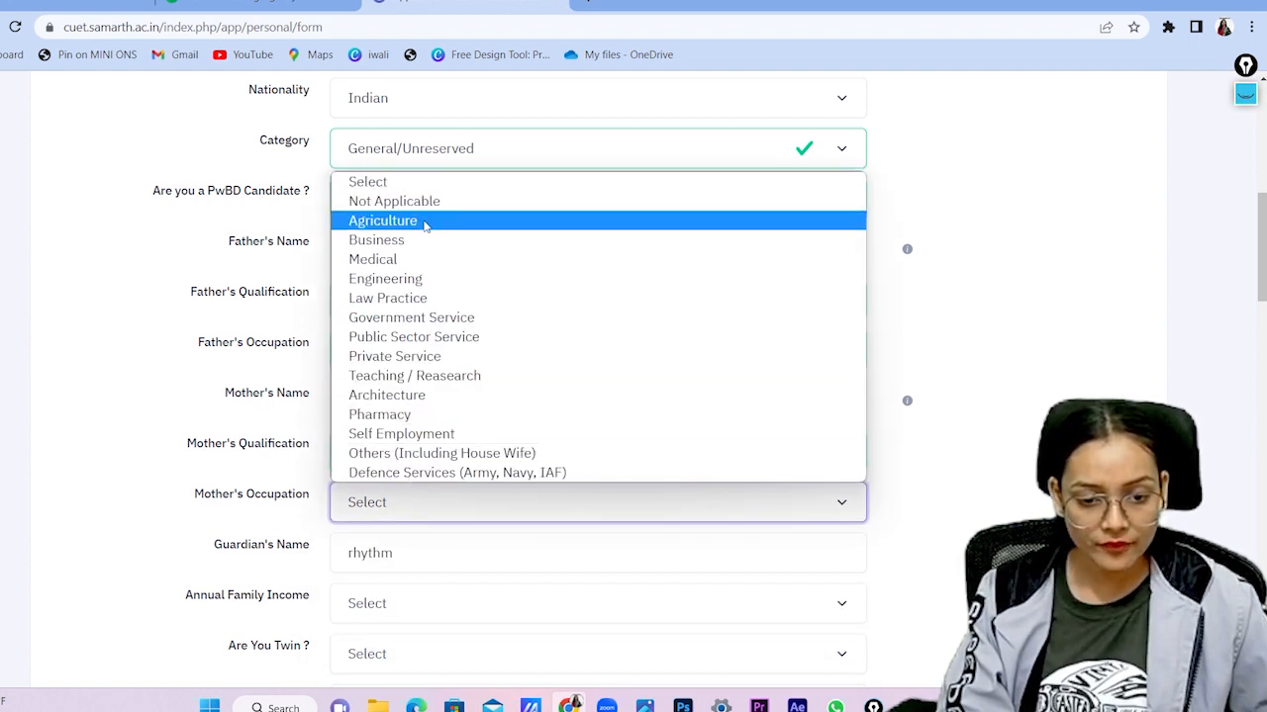
left_click(406, 436)
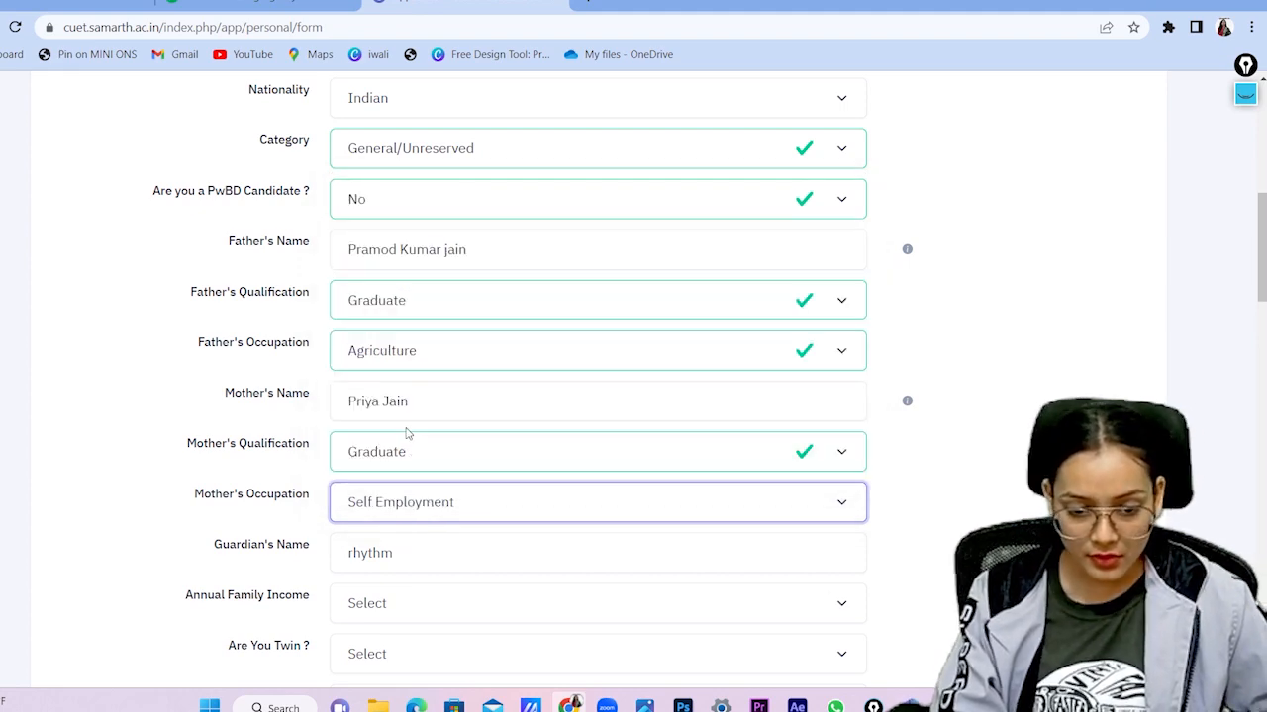
Set the annual family income to RS. 100001 - 200000 and answer No to being a twin.
scroll(406, 440, "down", 1)
scroll(405, 455, "down", 1)
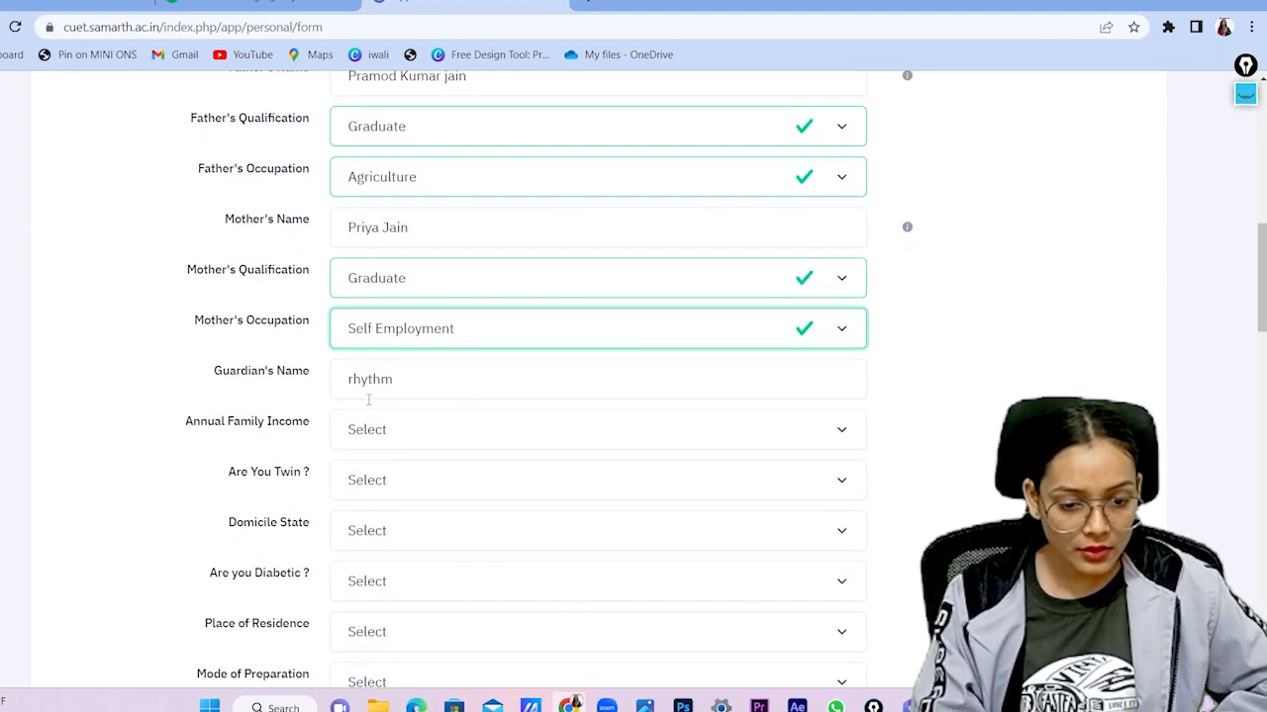
scroll(382, 452, "down", 1)
left_click(376, 346)
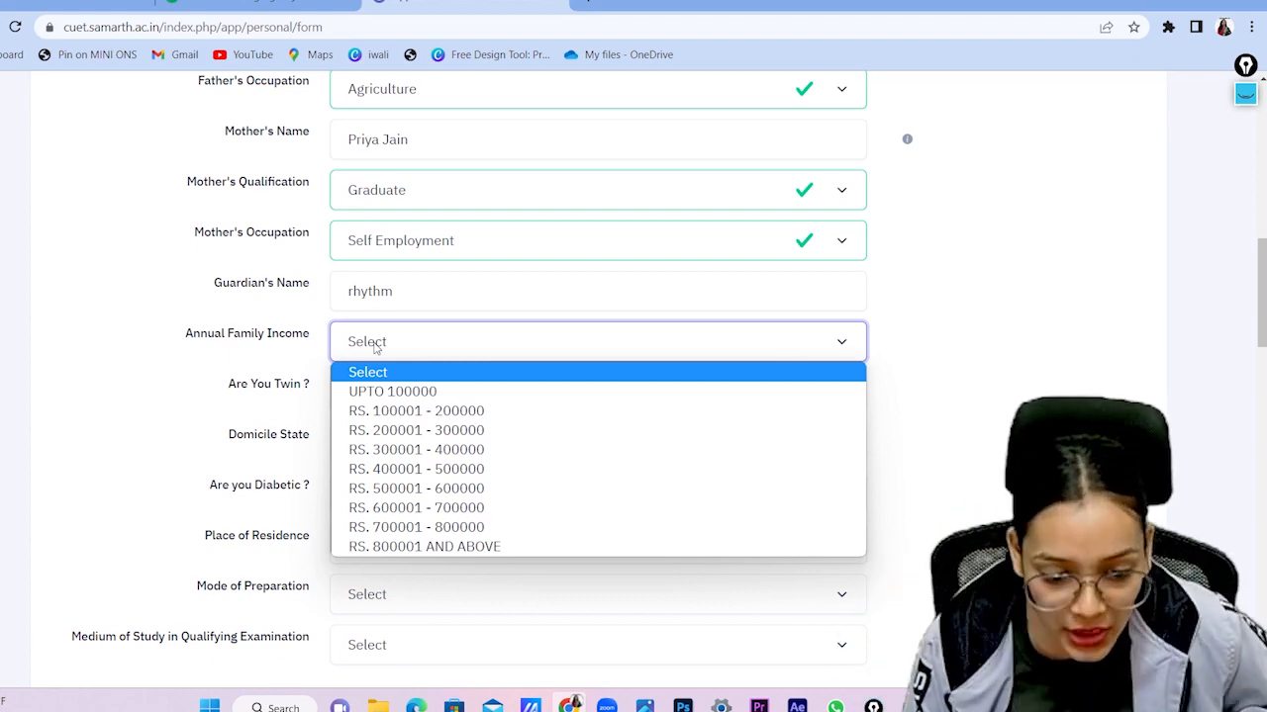
left_click(412, 418)
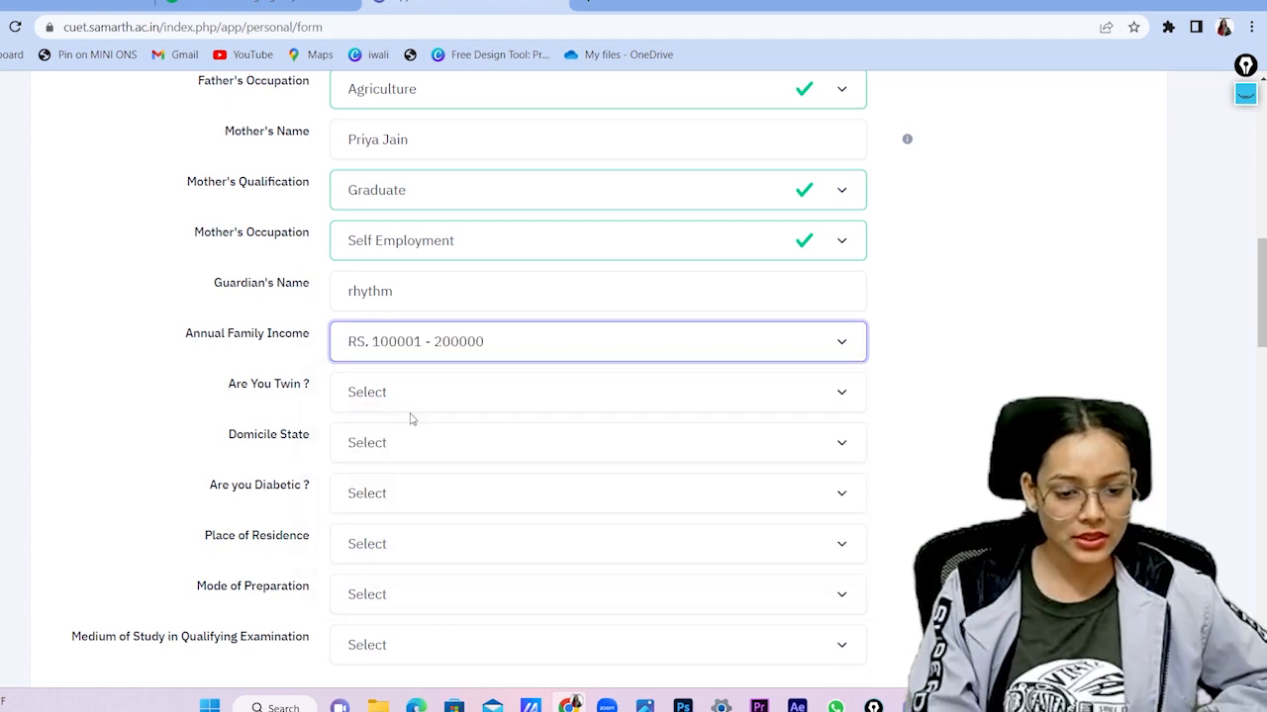
left_click(412, 357)
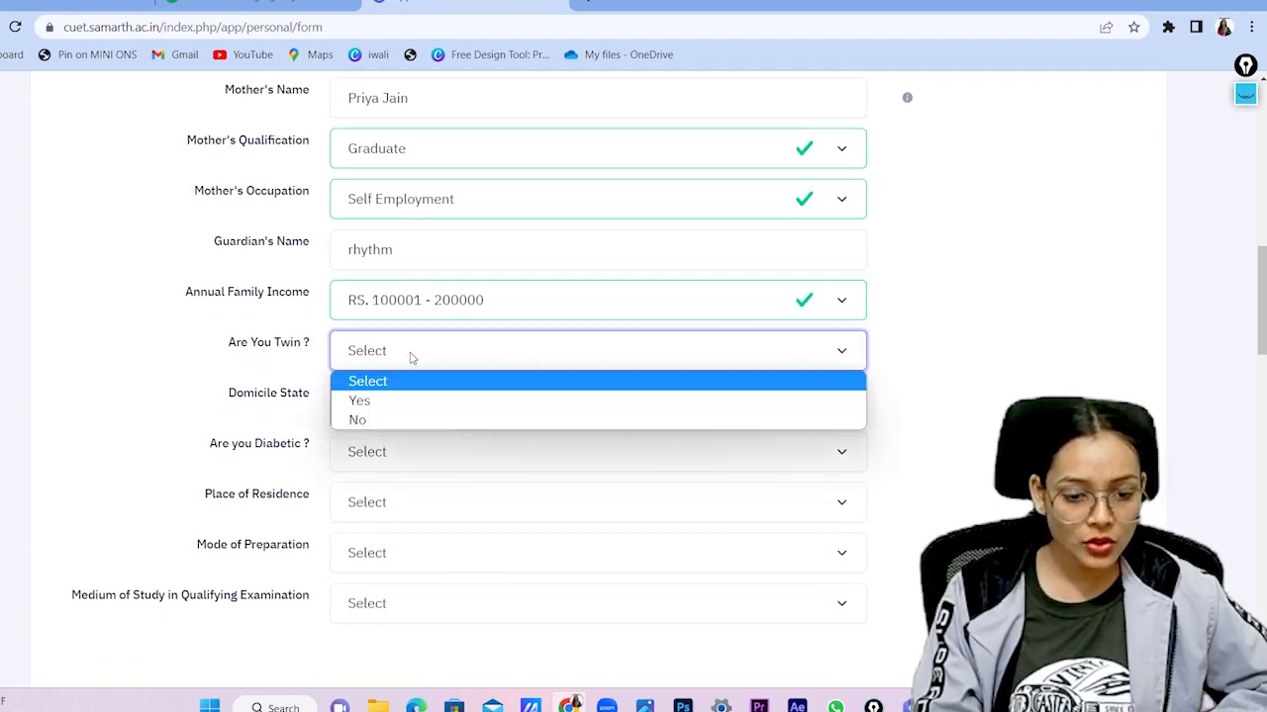
left_click(400, 420)
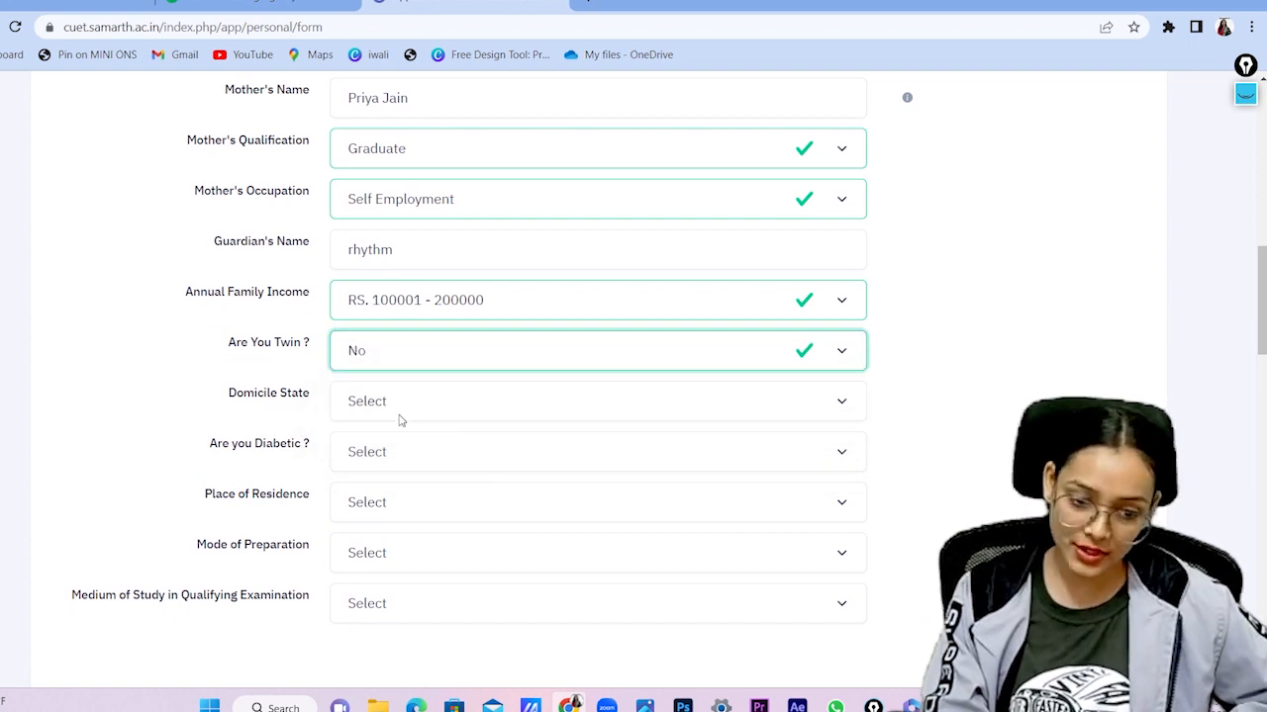
Set the domicile state to MADHYA PRADESH and answer No to being diabetic.
left_click(380, 403)
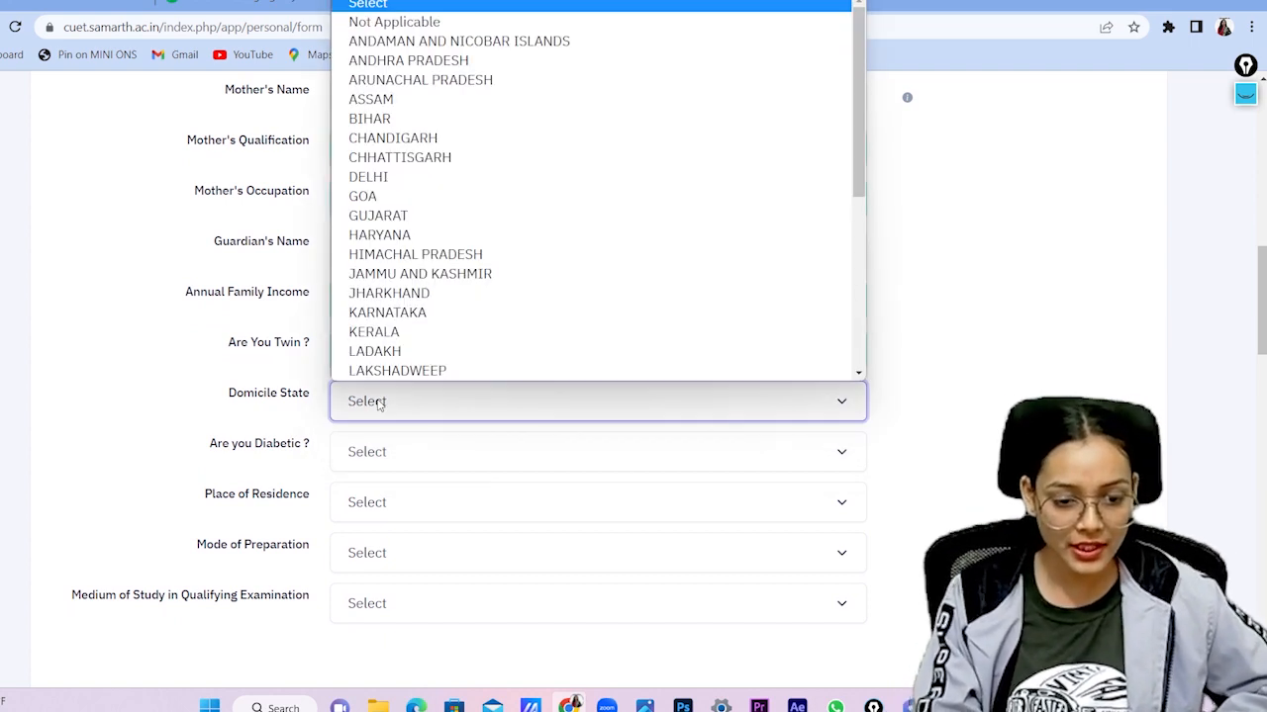
scroll(407, 248, "down", 2)
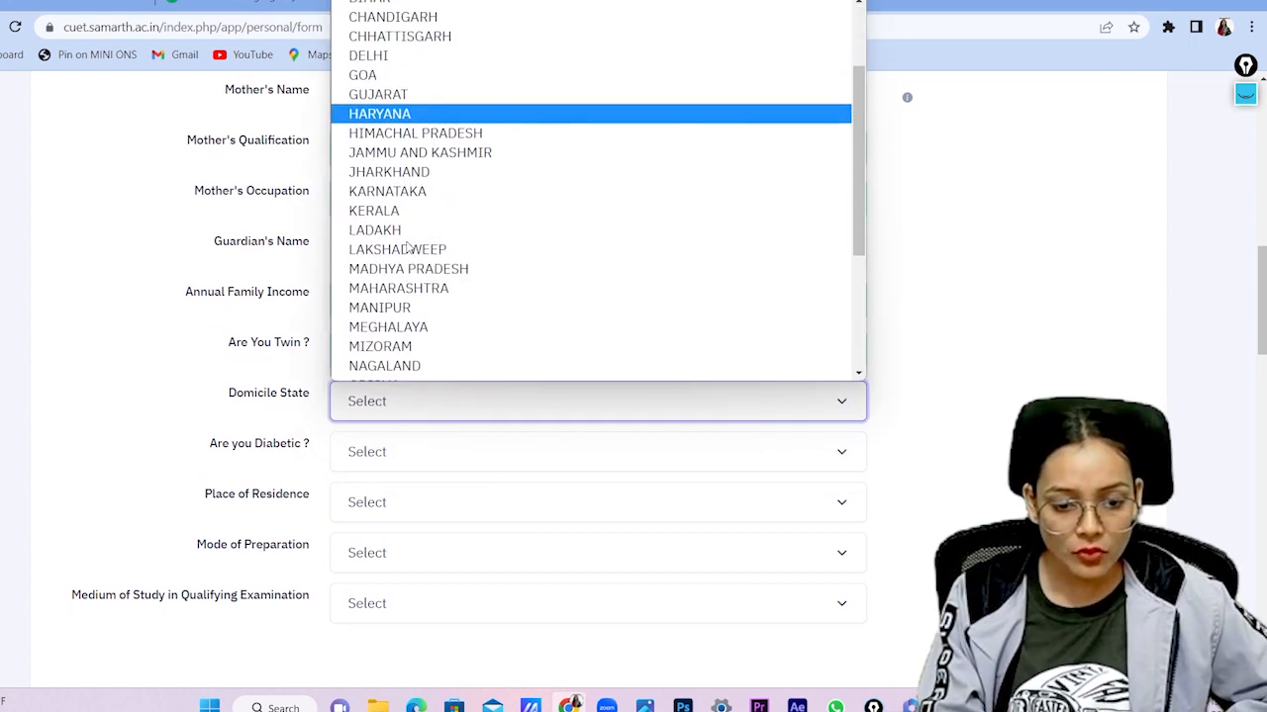
scroll(407, 247, "up", 2)
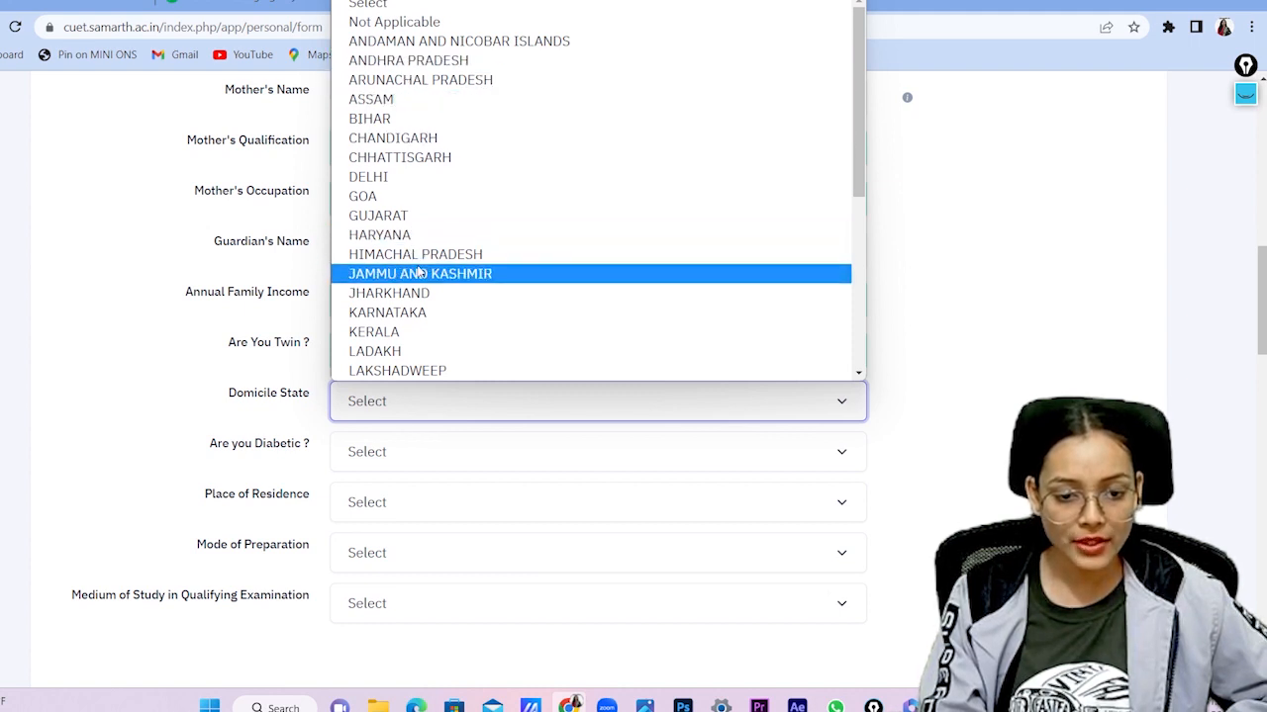
scroll(419, 271, "down", 5)
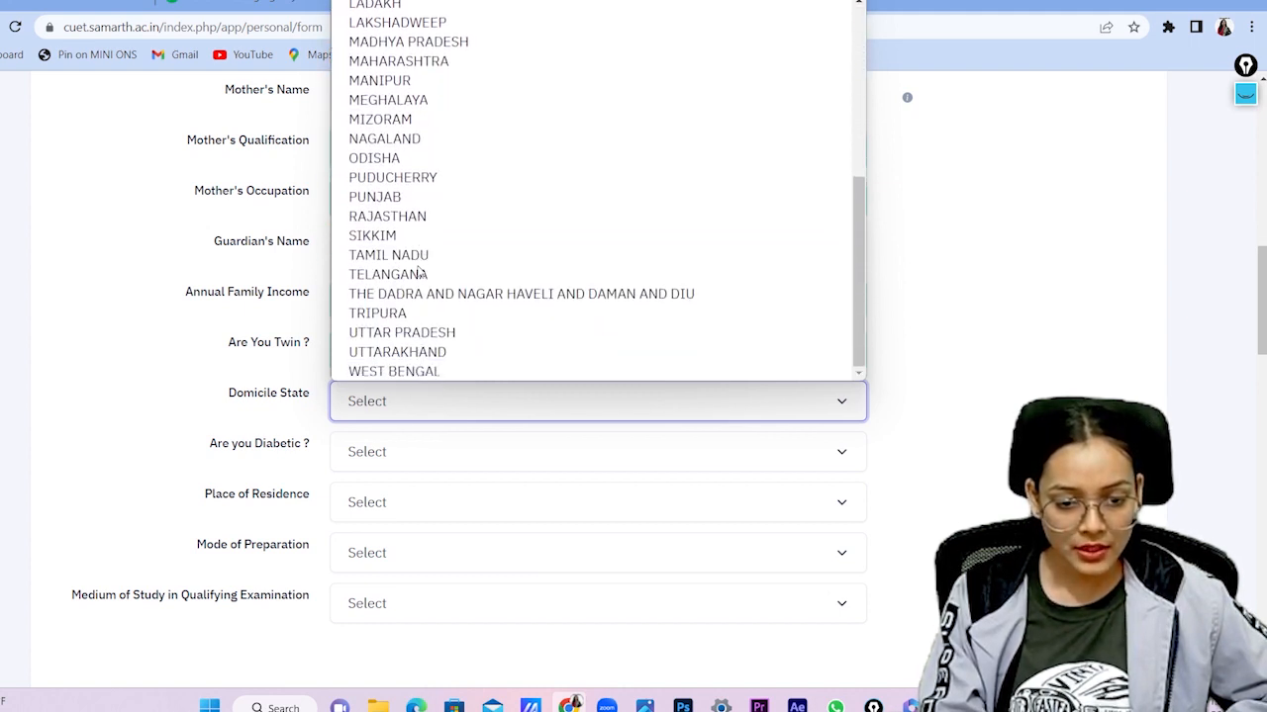
scroll(419, 217, "up", 3)
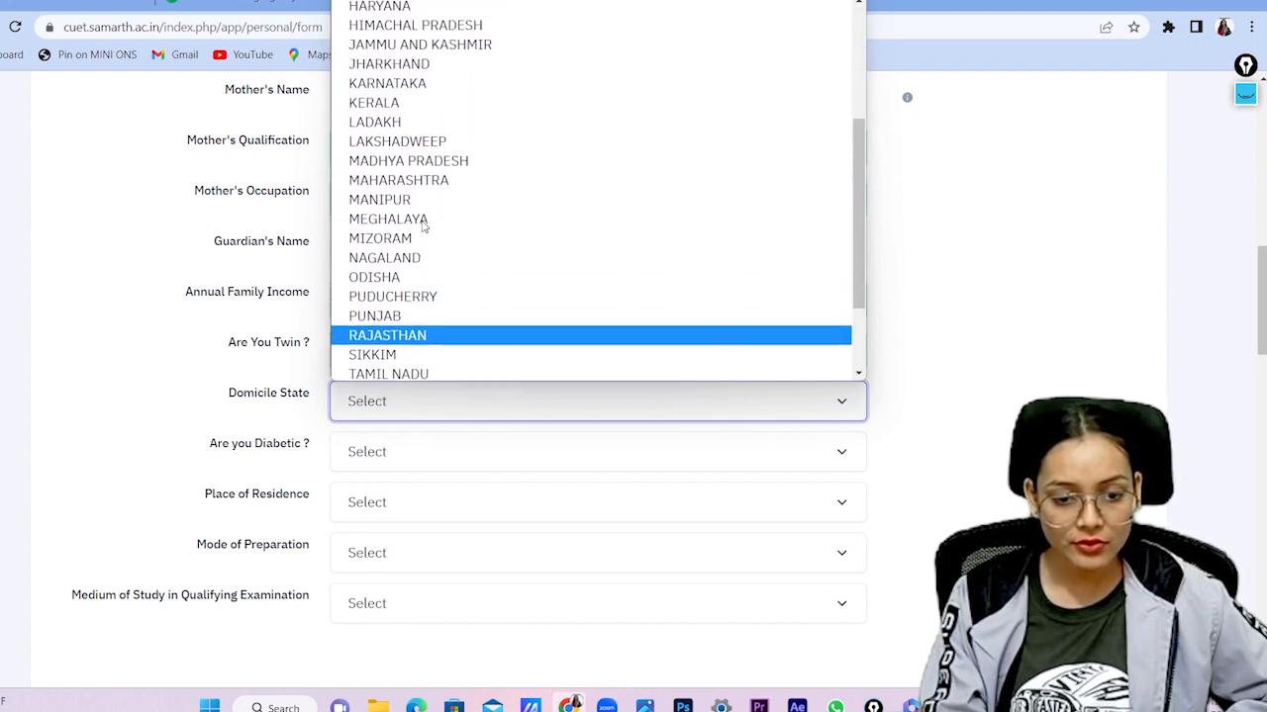
left_click(414, 196)
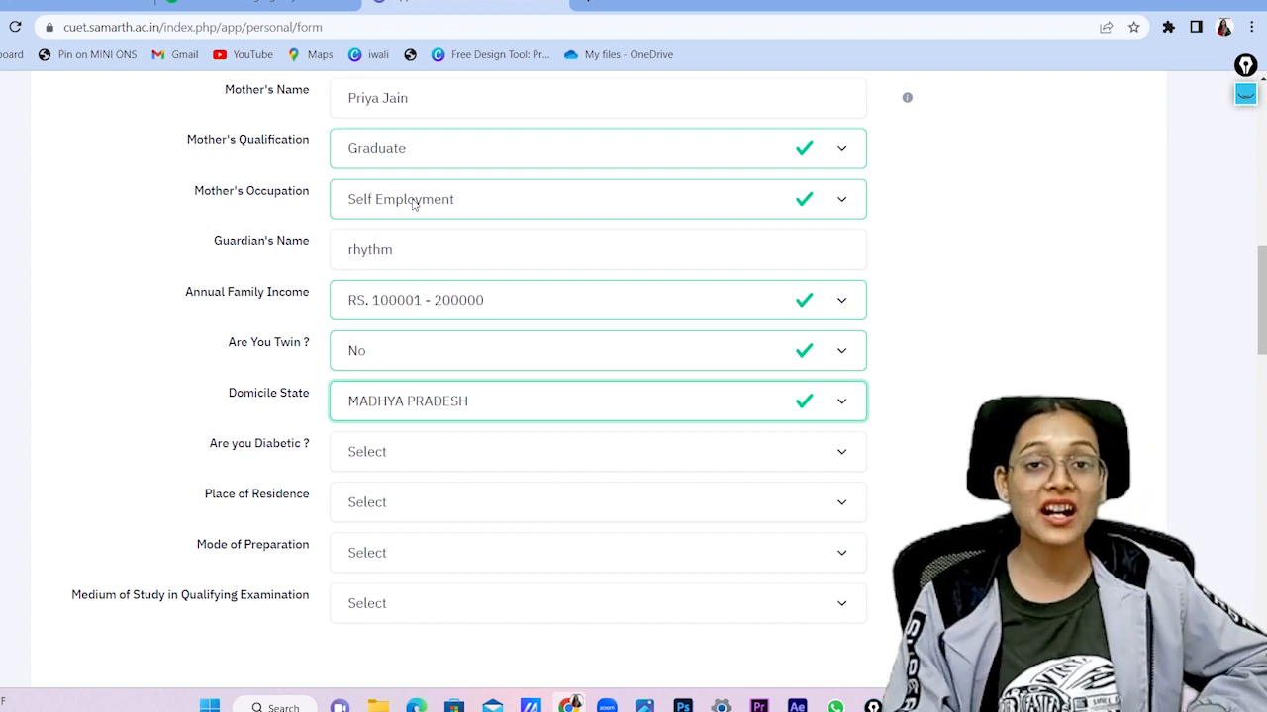
left_click(431, 457)
left_click(418, 518)
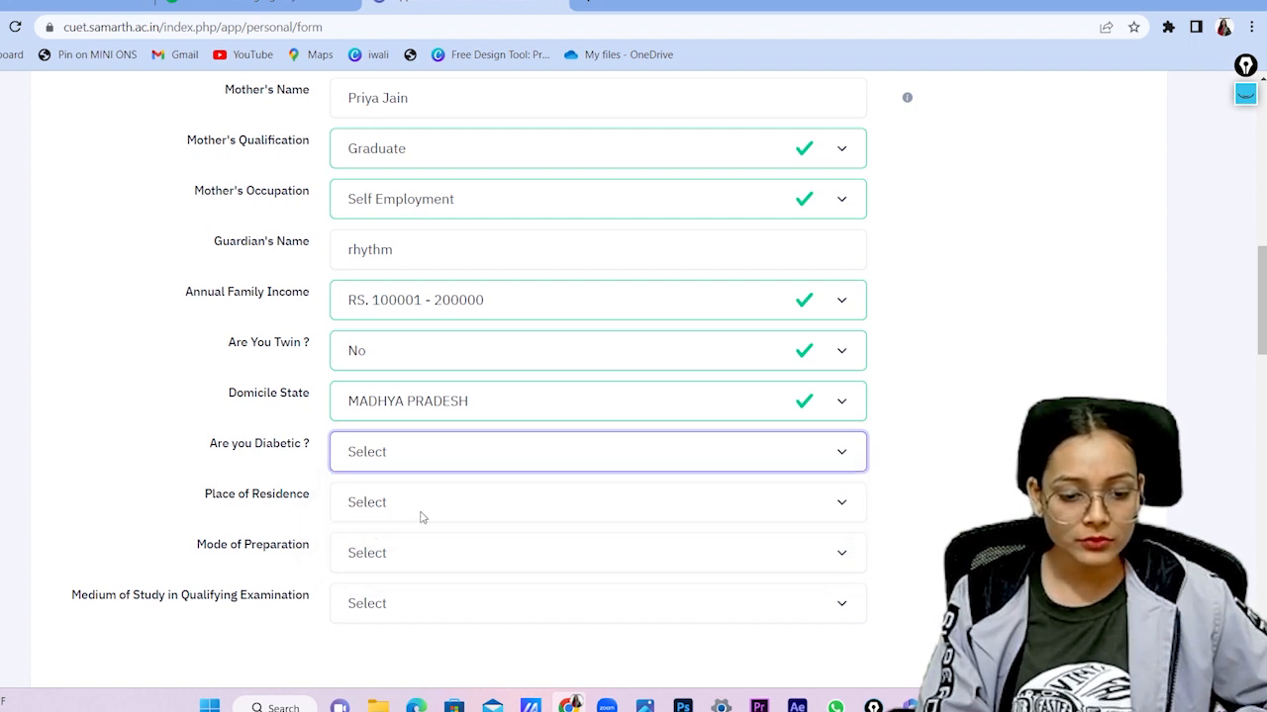
Set the place of residence to Rural and the mode of preparation to Self.
left_click(416, 513)
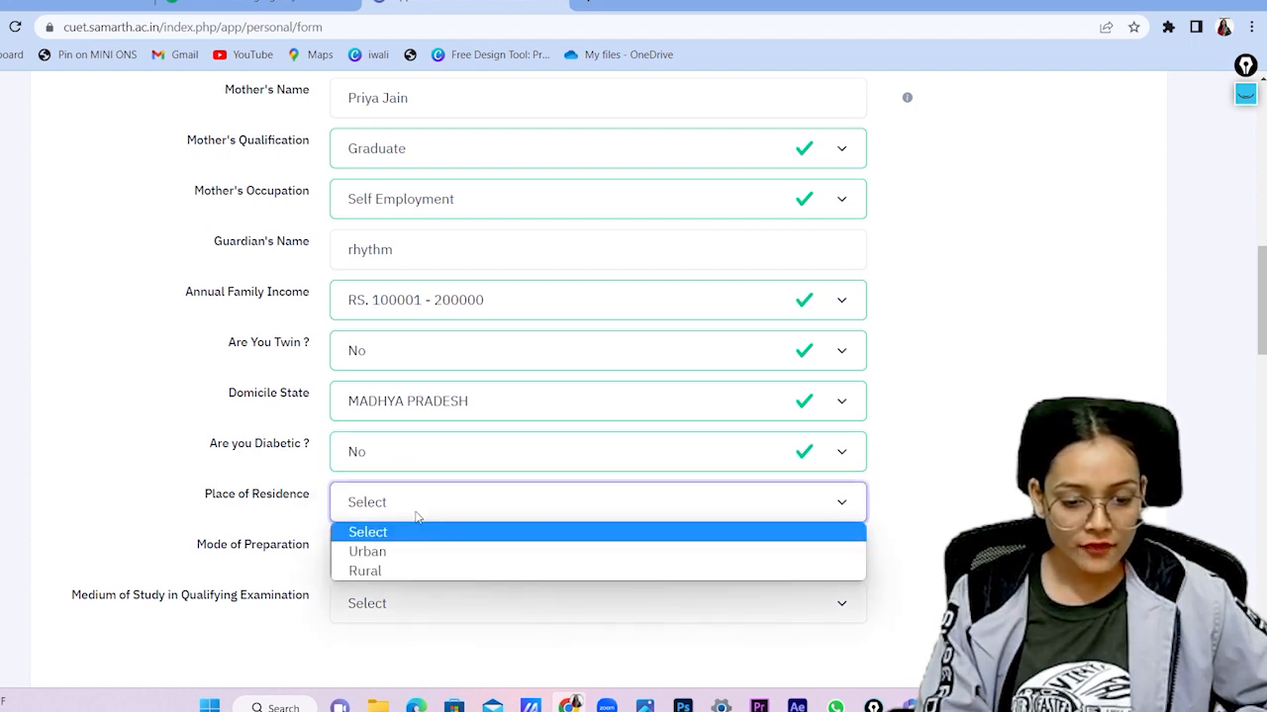
left_click(414, 572)
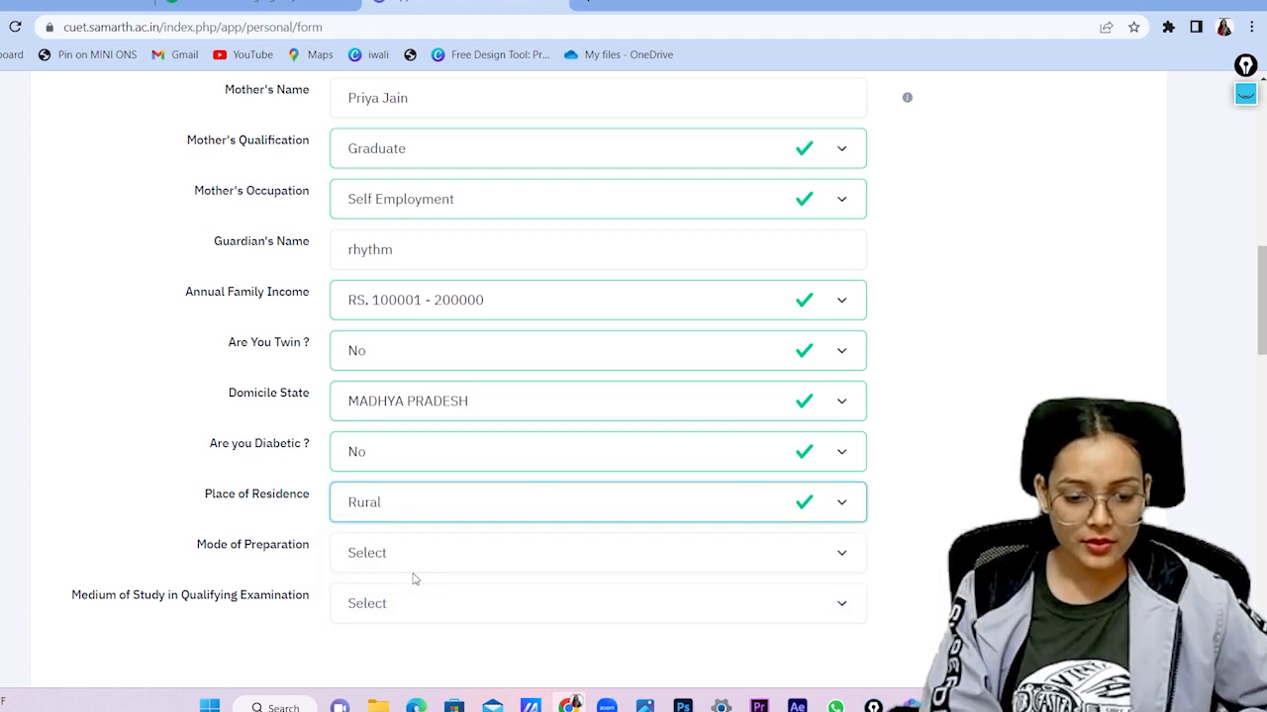
scroll(414, 577, "down", 2)
left_click(385, 390)
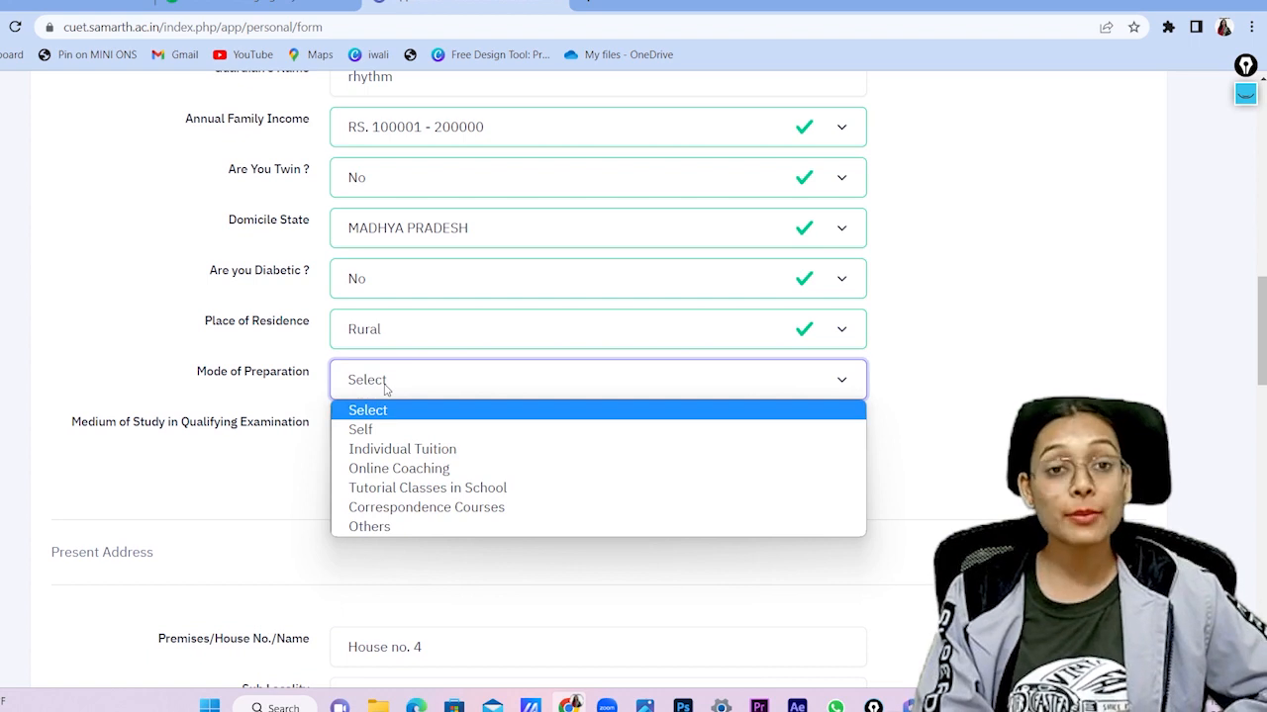
left_click(398, 435)
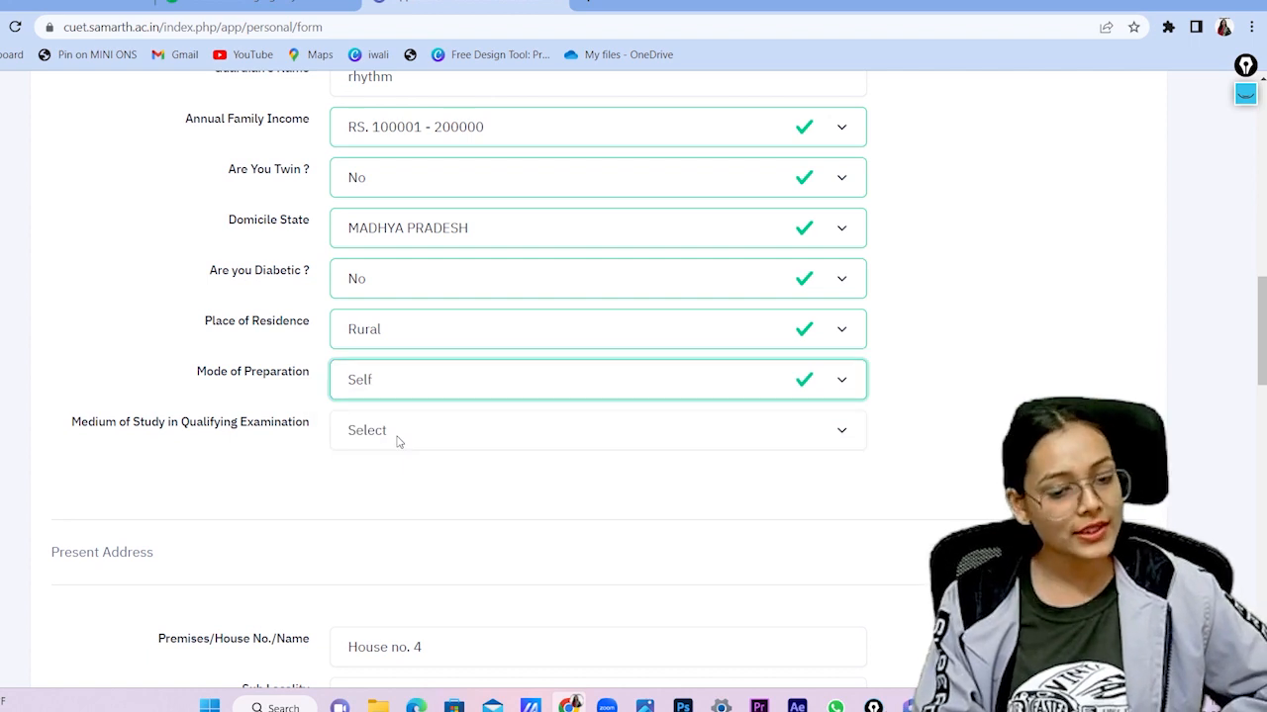
Set the medium of study in the qualifying examination to English.
left_click(398, 440)
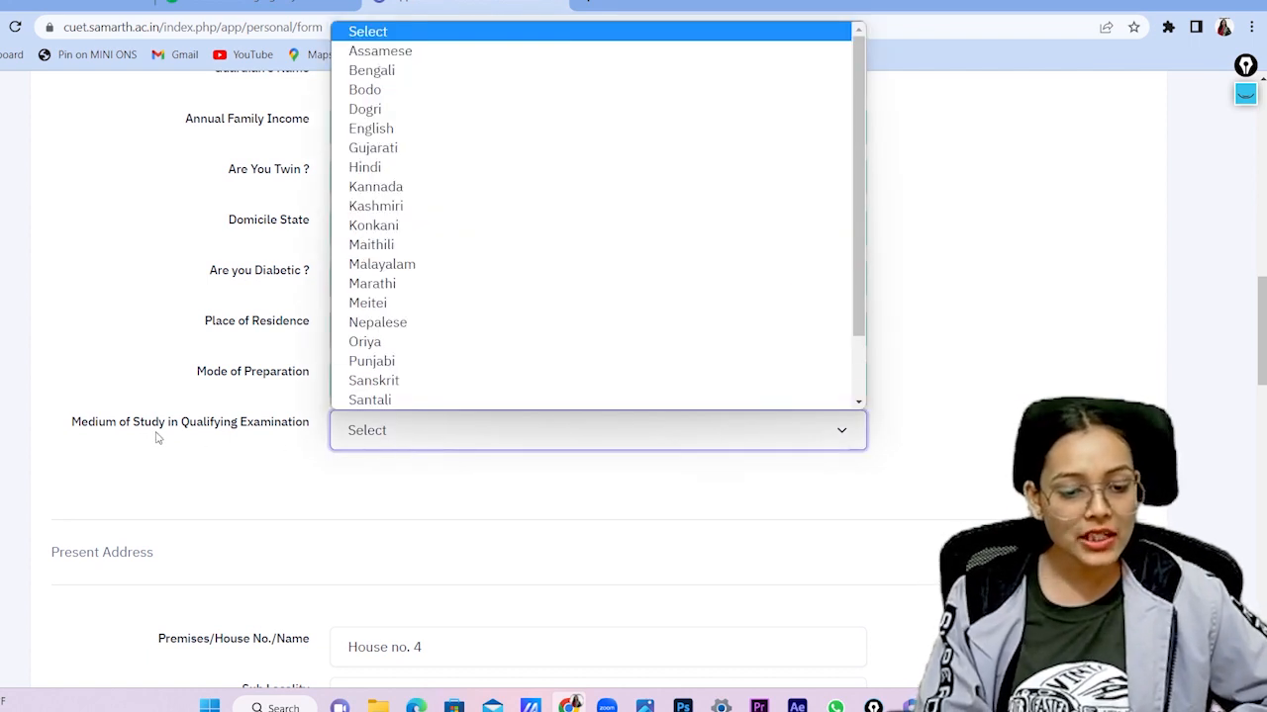
scroll(405, 370, "down", 1)
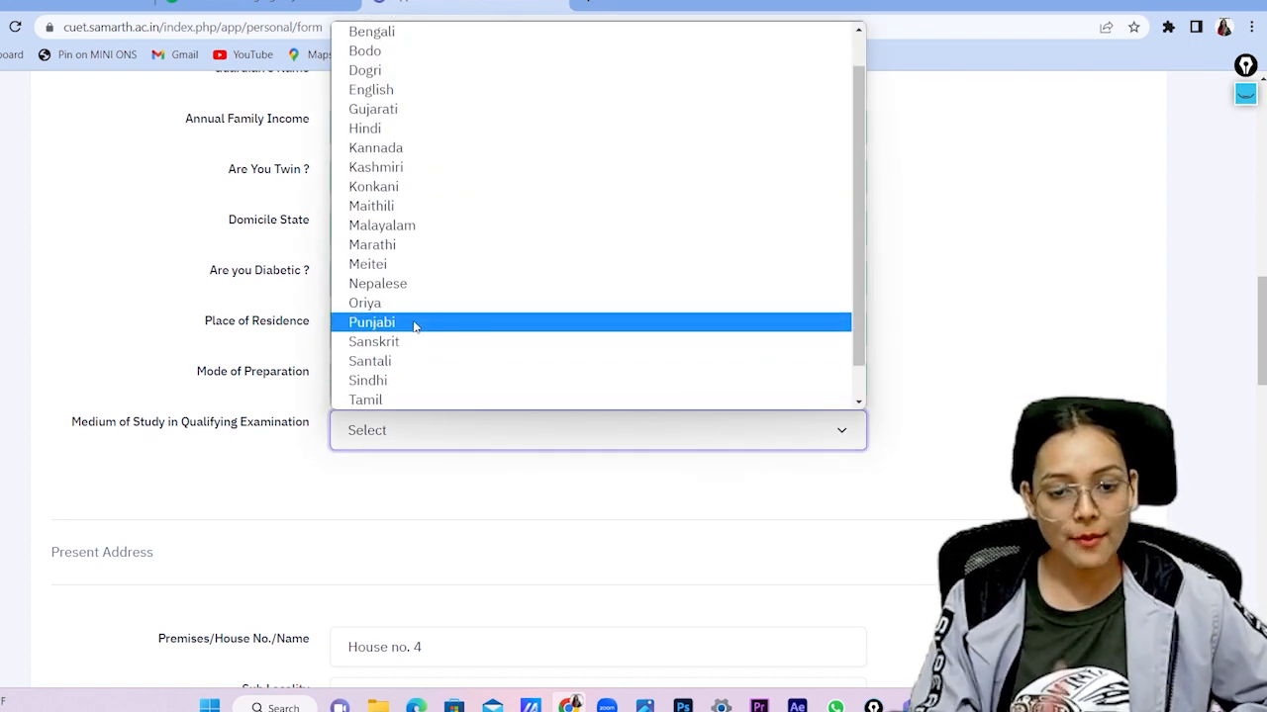
left_click(366, 91)
Mark the permanent address as the same as the present address and check the present address details.
scroll(478, 393, "down", 6)
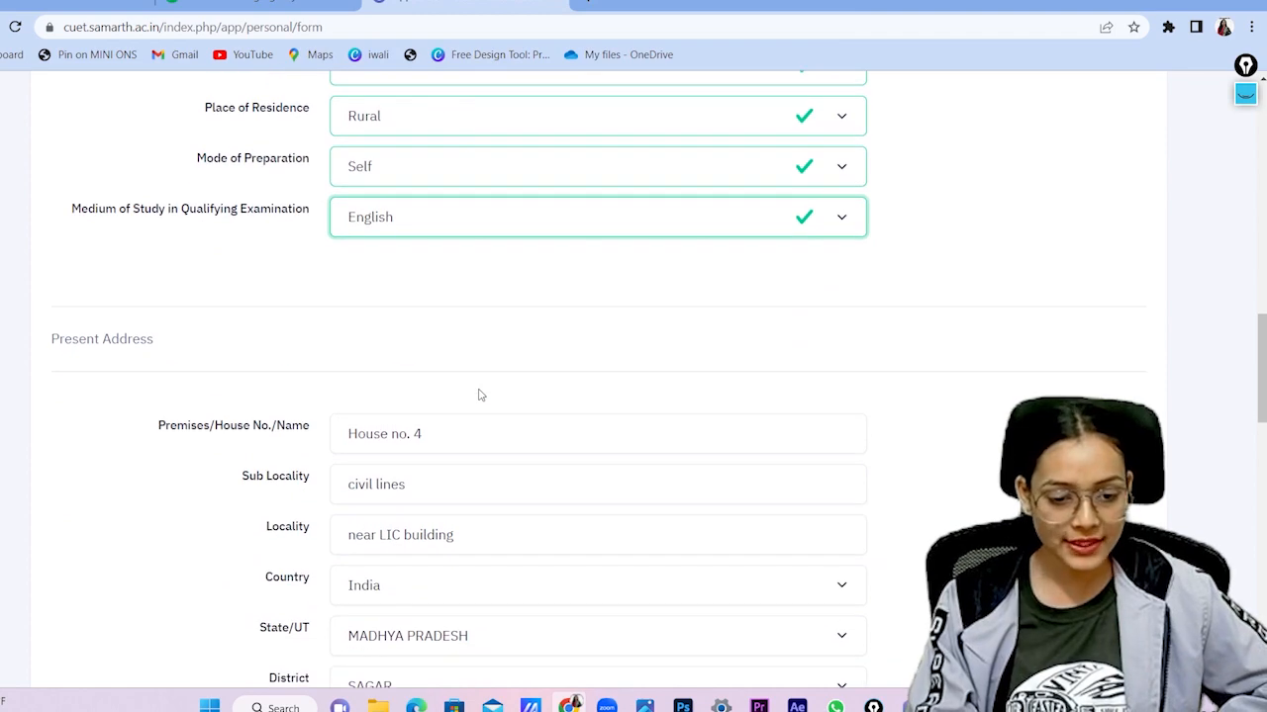
scroll(479, 390, "down", 4)
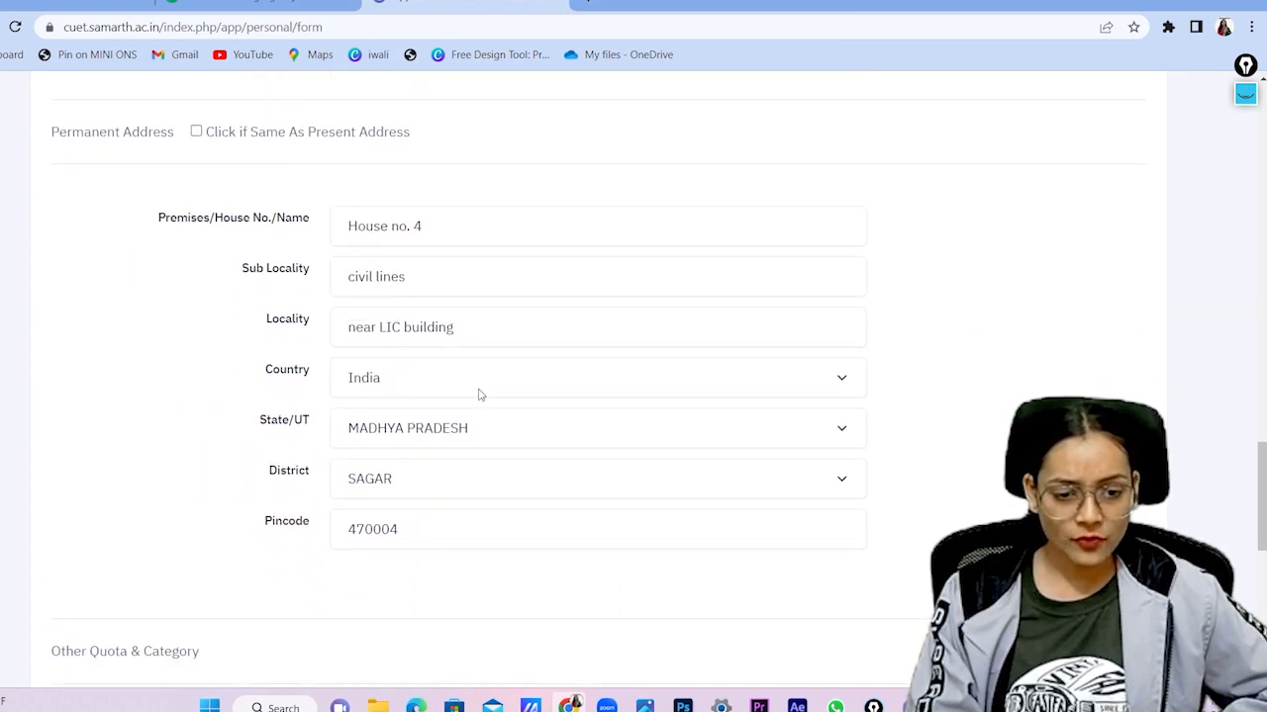
left_click(198, 133)
scroll(396, 226, "up", 7)
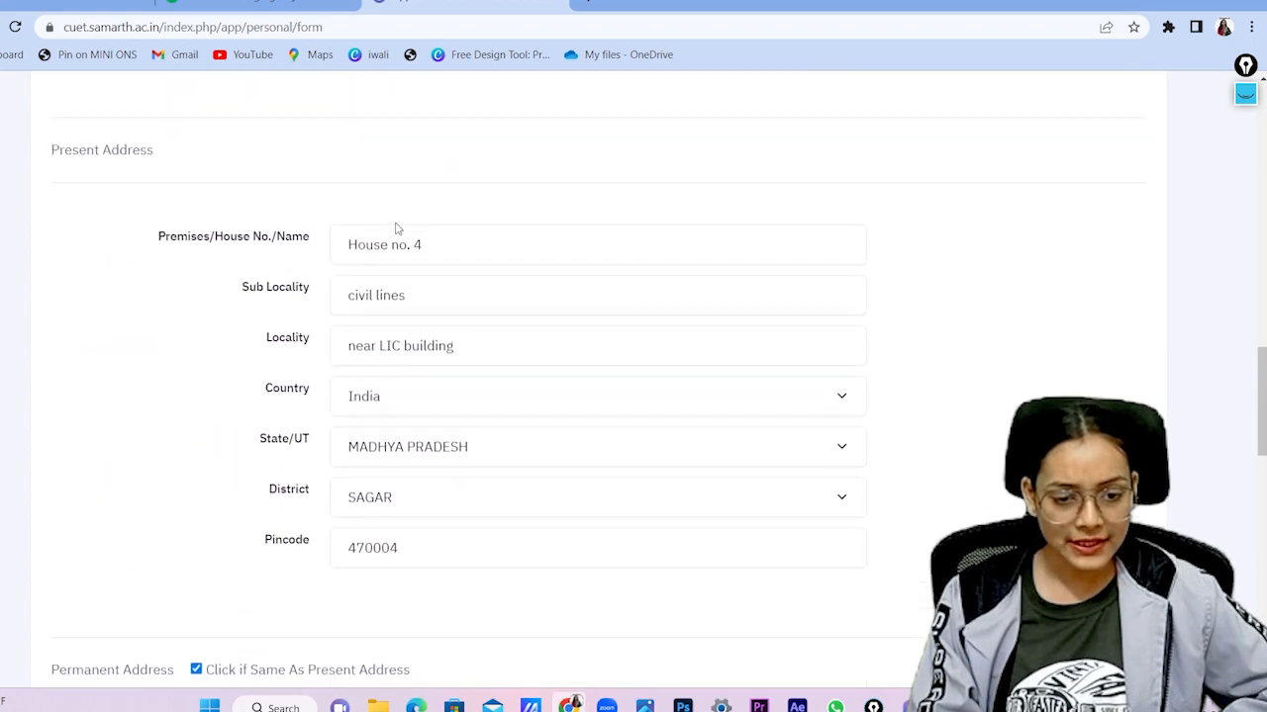
Answer No to belonging to Below Poverty Line and No to being a Kashmiri migrant under Other Quota & Category.
scroll(396, 229, "down", 3)
scroll(395, 230, "down", 9)
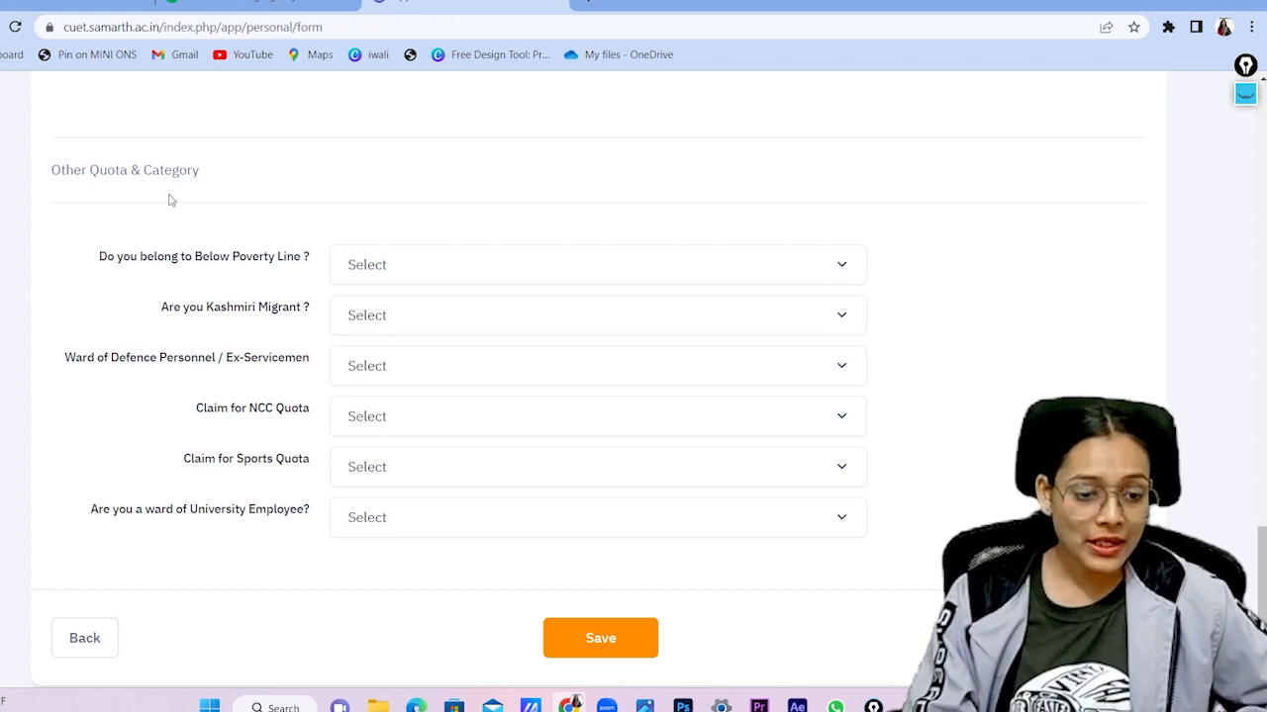
left_click(401, 274)
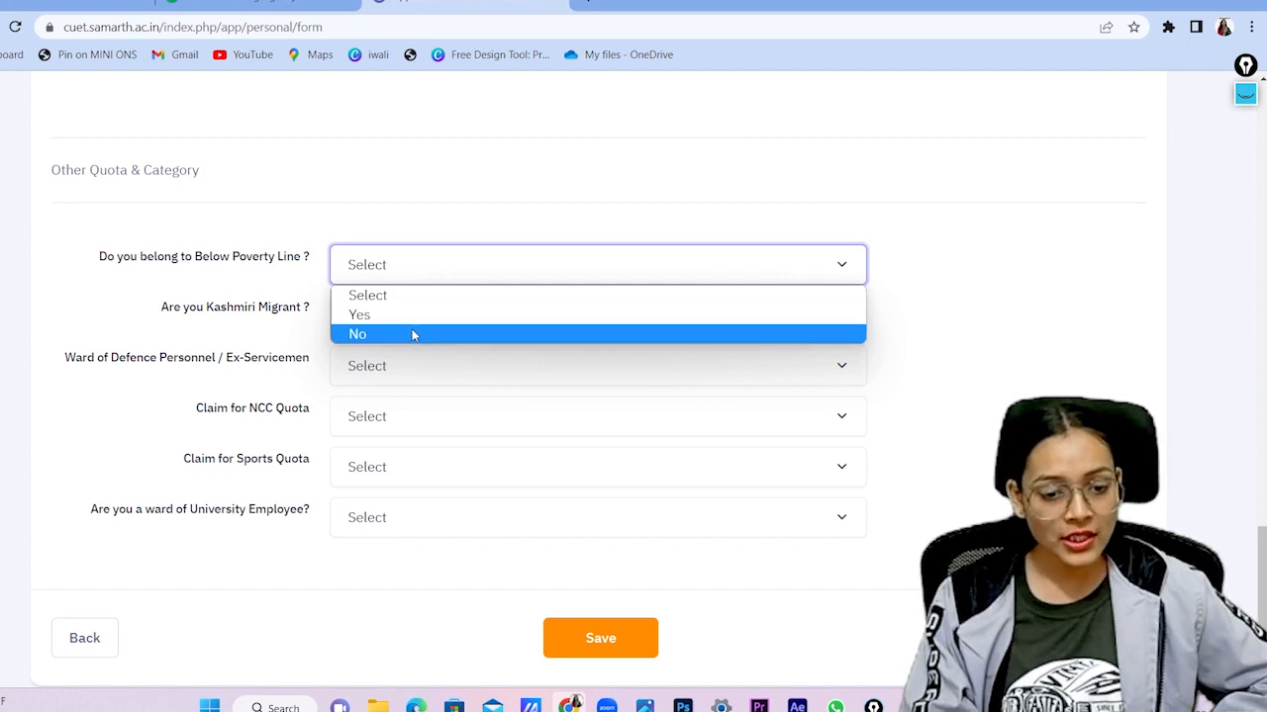
left_click(411, 333)
left_click(393, 317)
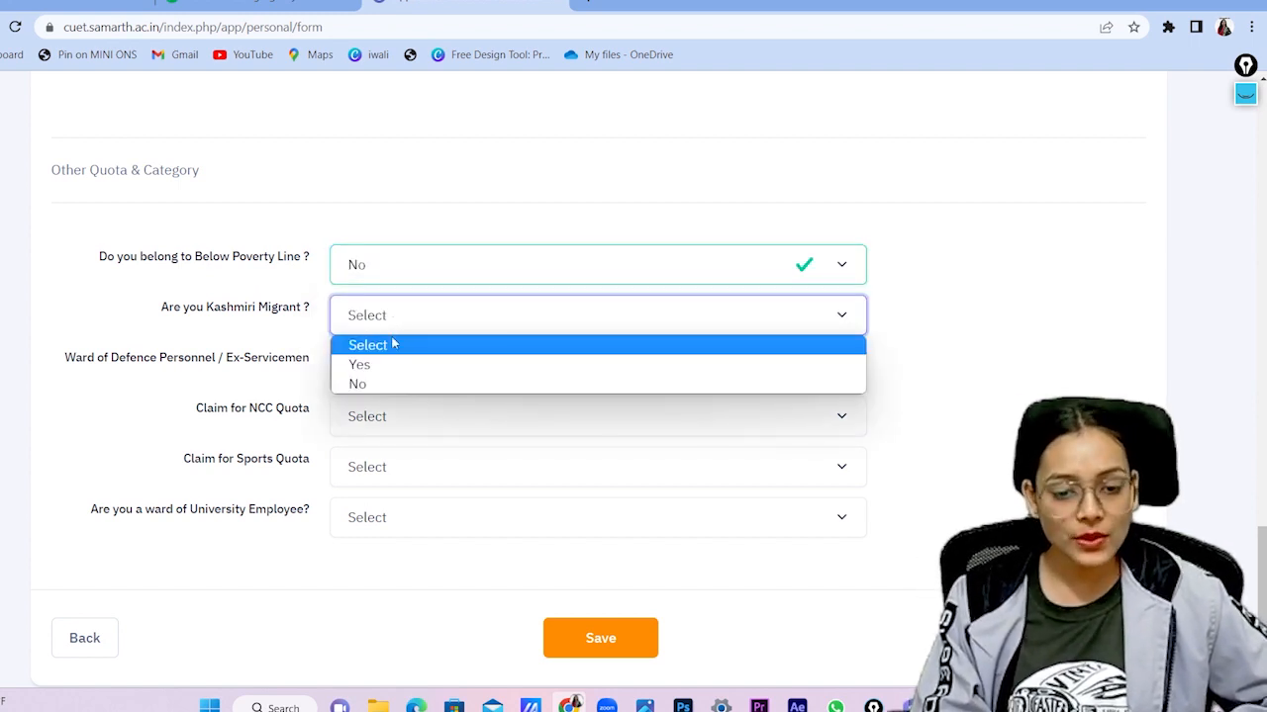
left_click(394, 386)
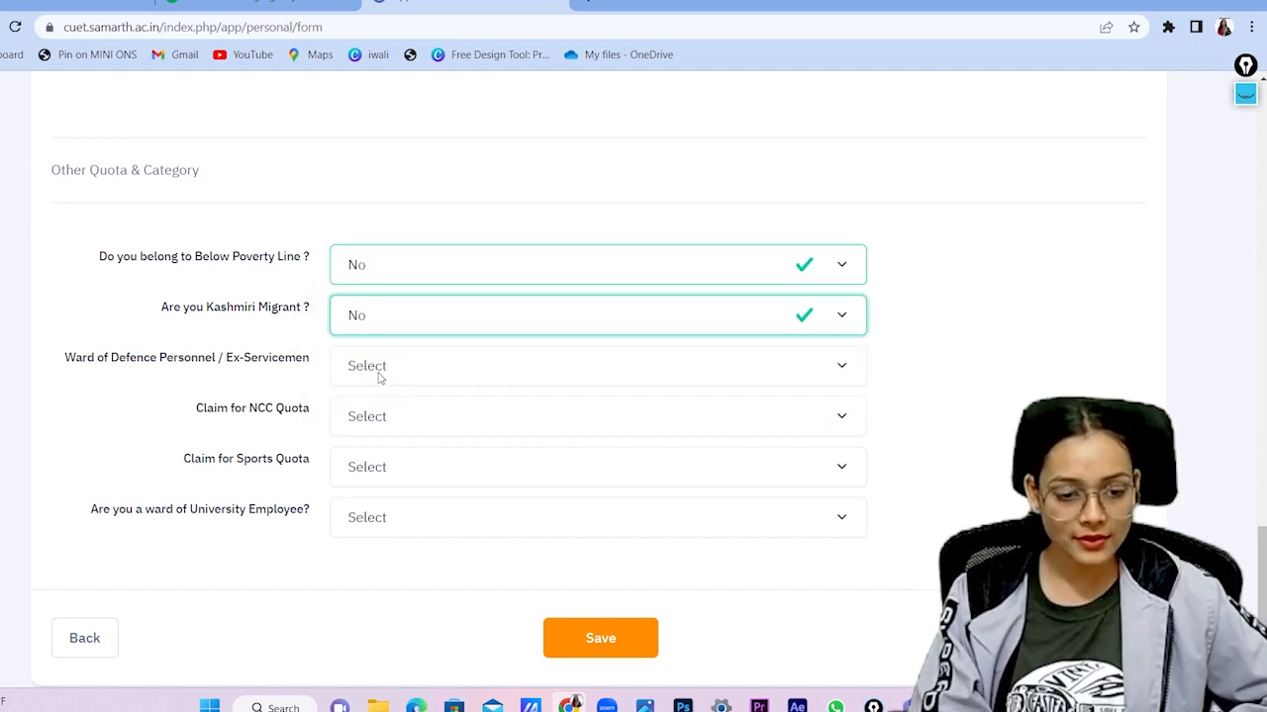
Answer No to being a ward of defence personnel or ex-servicemen and No to the NCC quota claim.
left_click(385, 371)
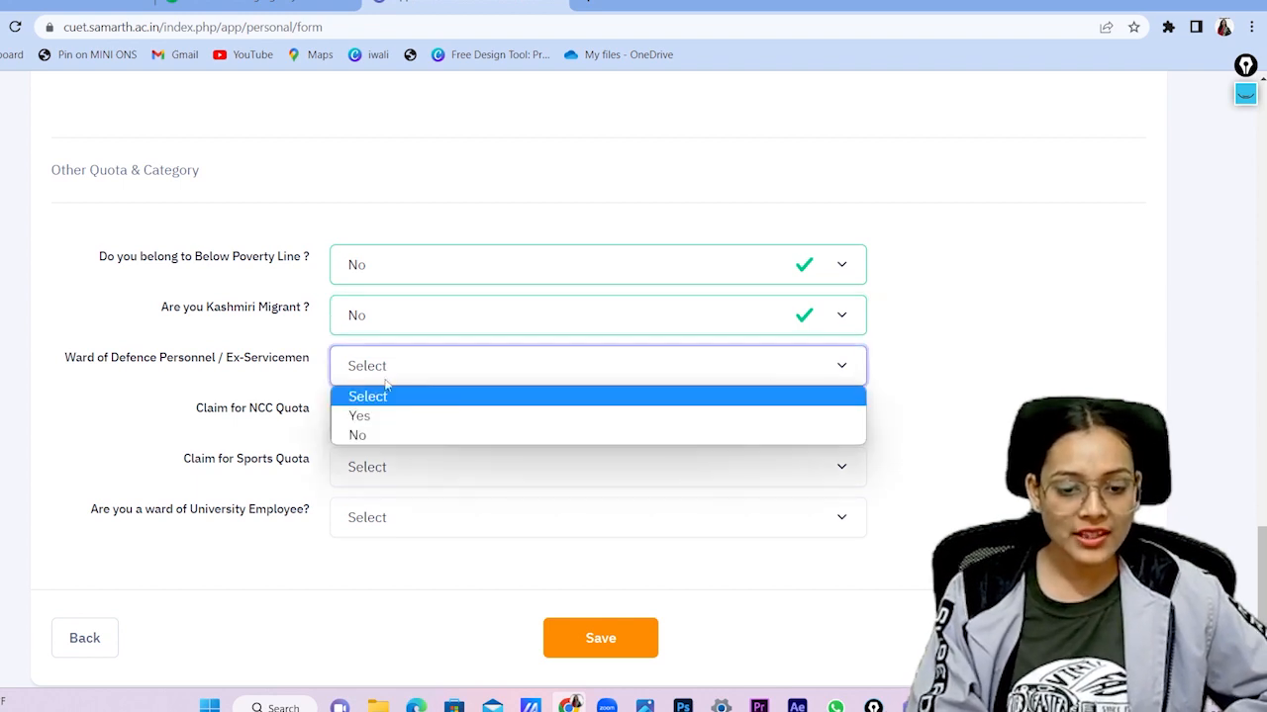
left_click(389, 437)
left_click(396, 422)
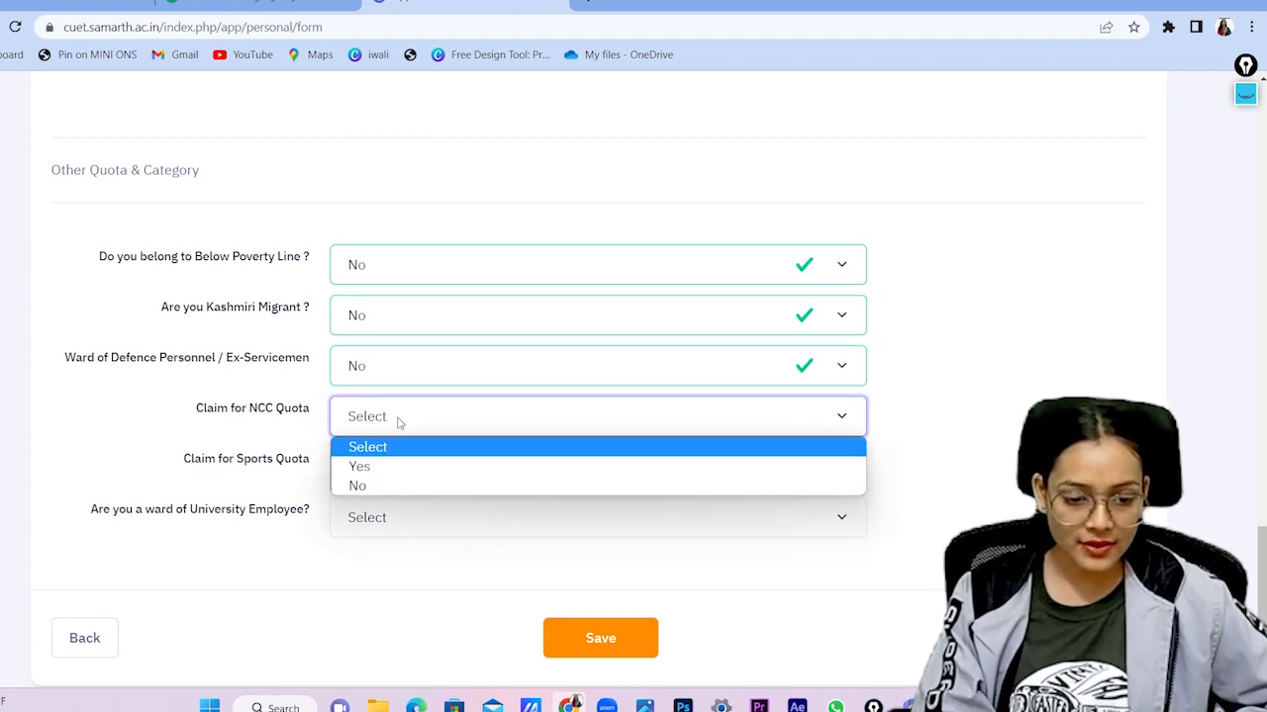
left_click(394, 485)
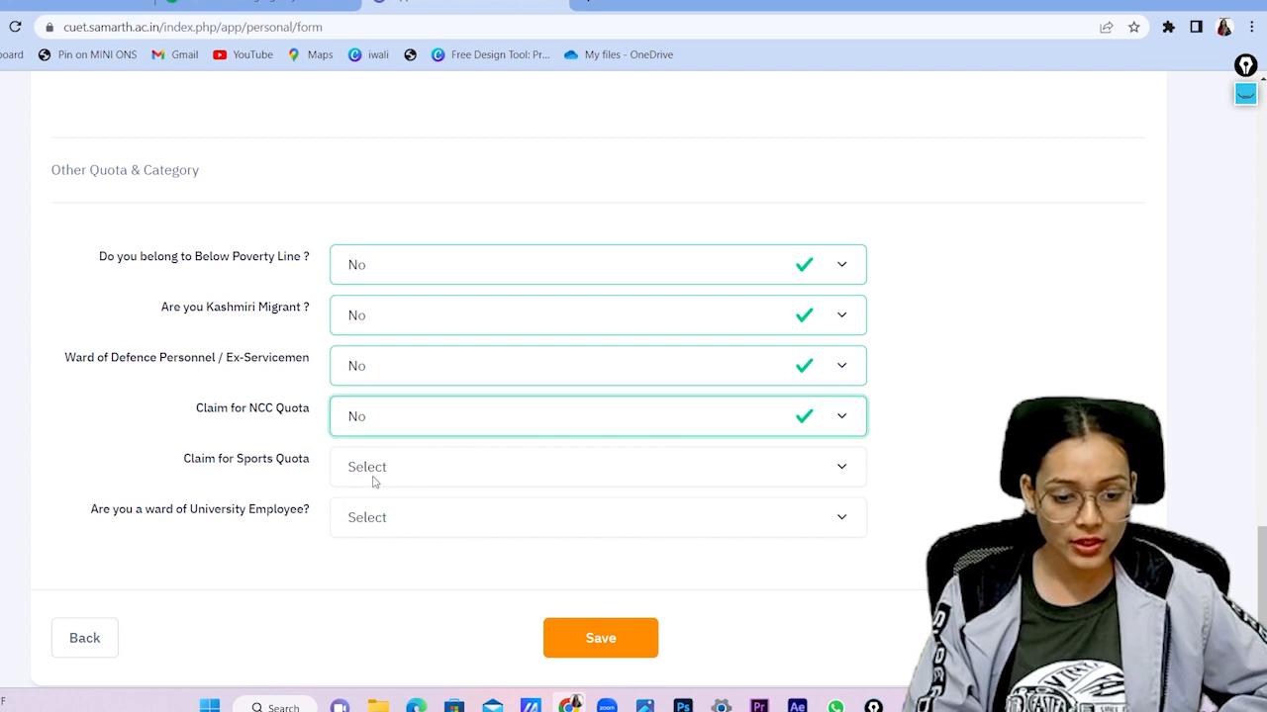
Claim the sports quota with Yes and choose the achievement level Represented Zonal Inter University organized by AIU, secured 1st to 4th position.
left_click(375, 479)
left_click(389, 517)
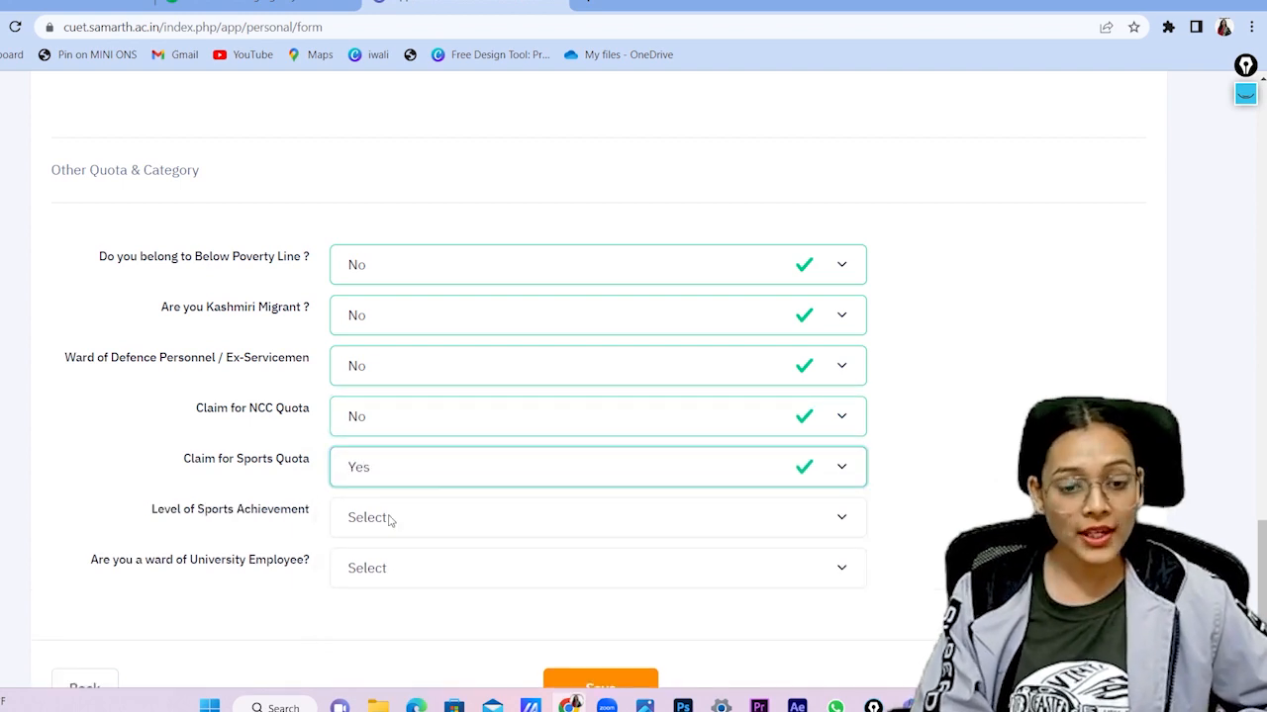
scroll(389, 522, "down", 2)
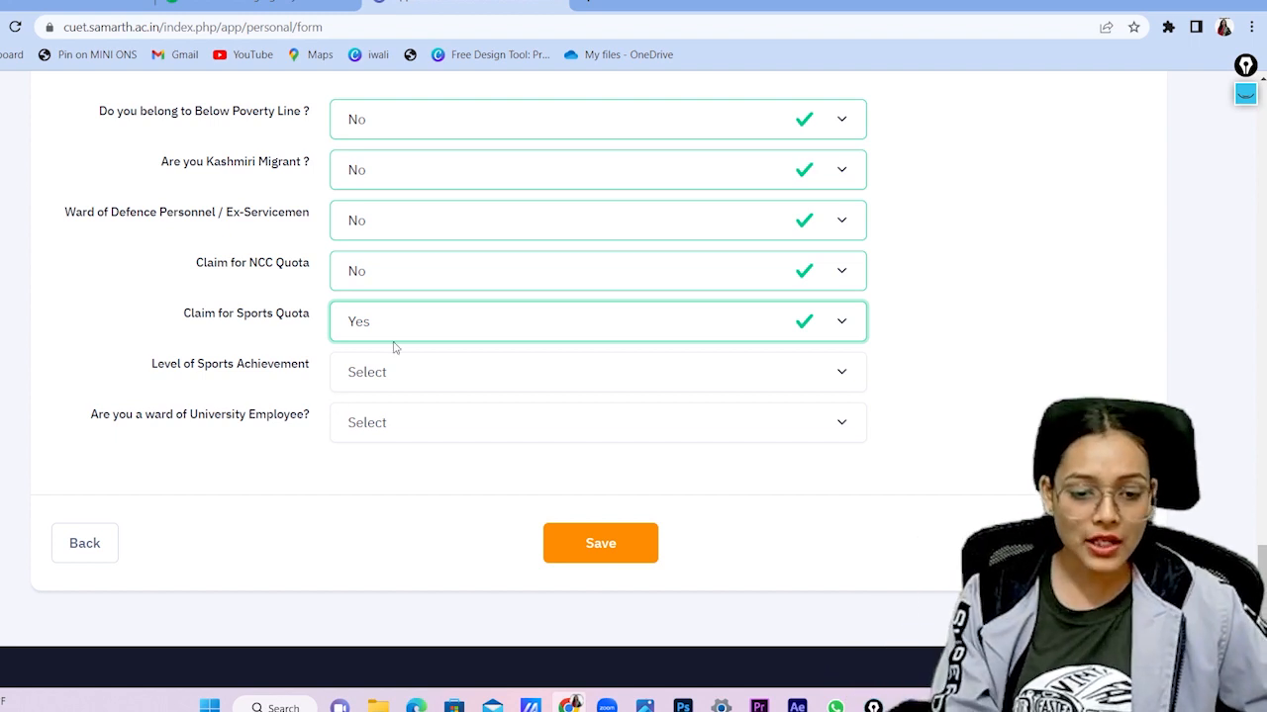
left_click(421, 377)
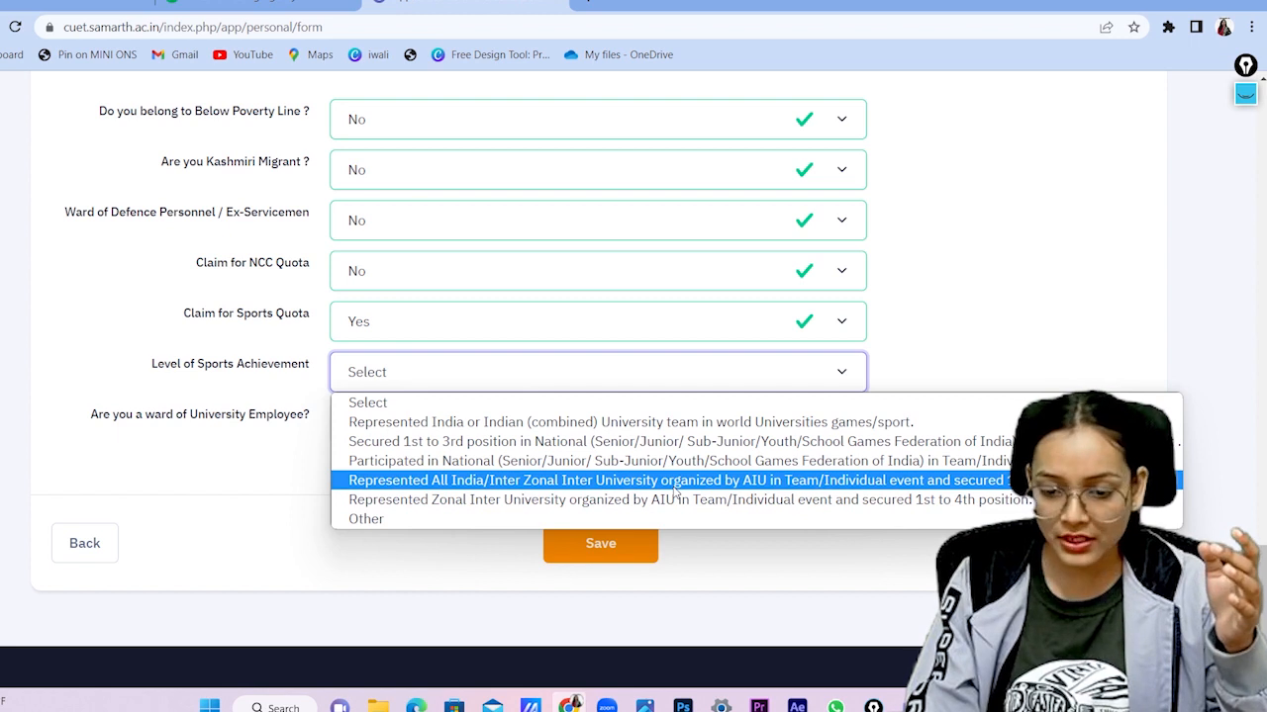
left_click(678, 500)
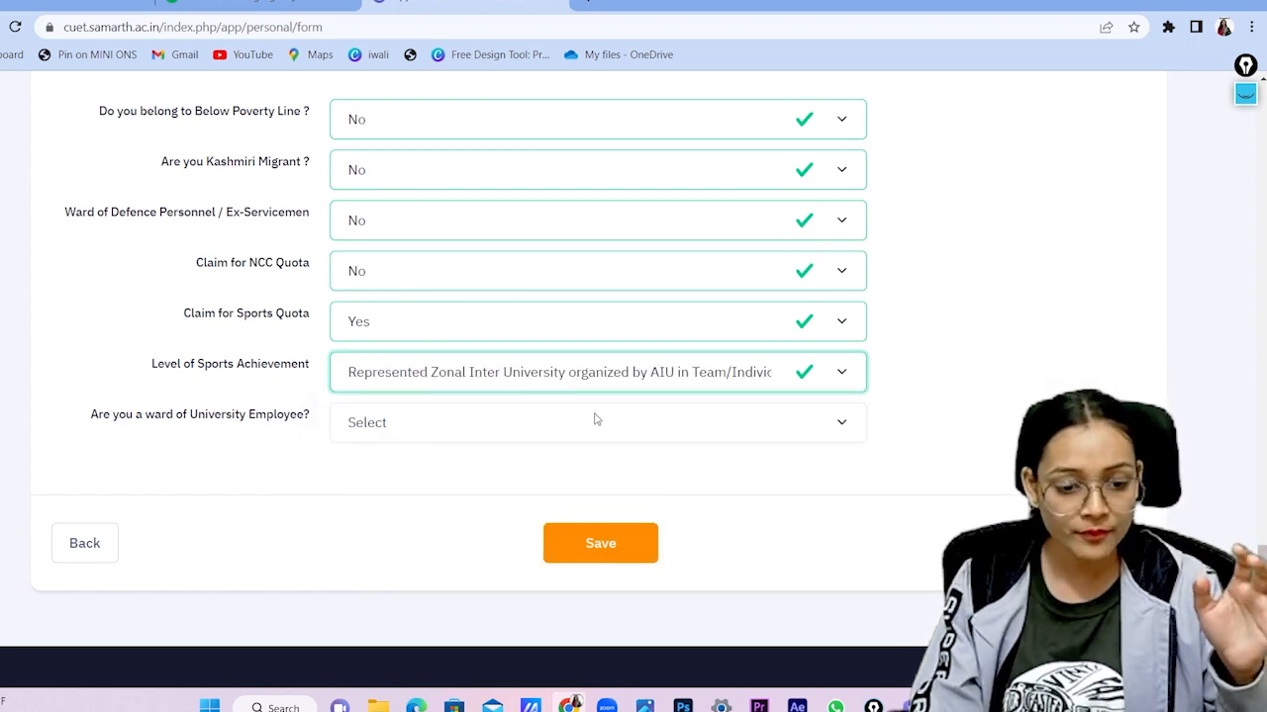
Answer No to being a ward of a University employee.
left_click(595, 420)
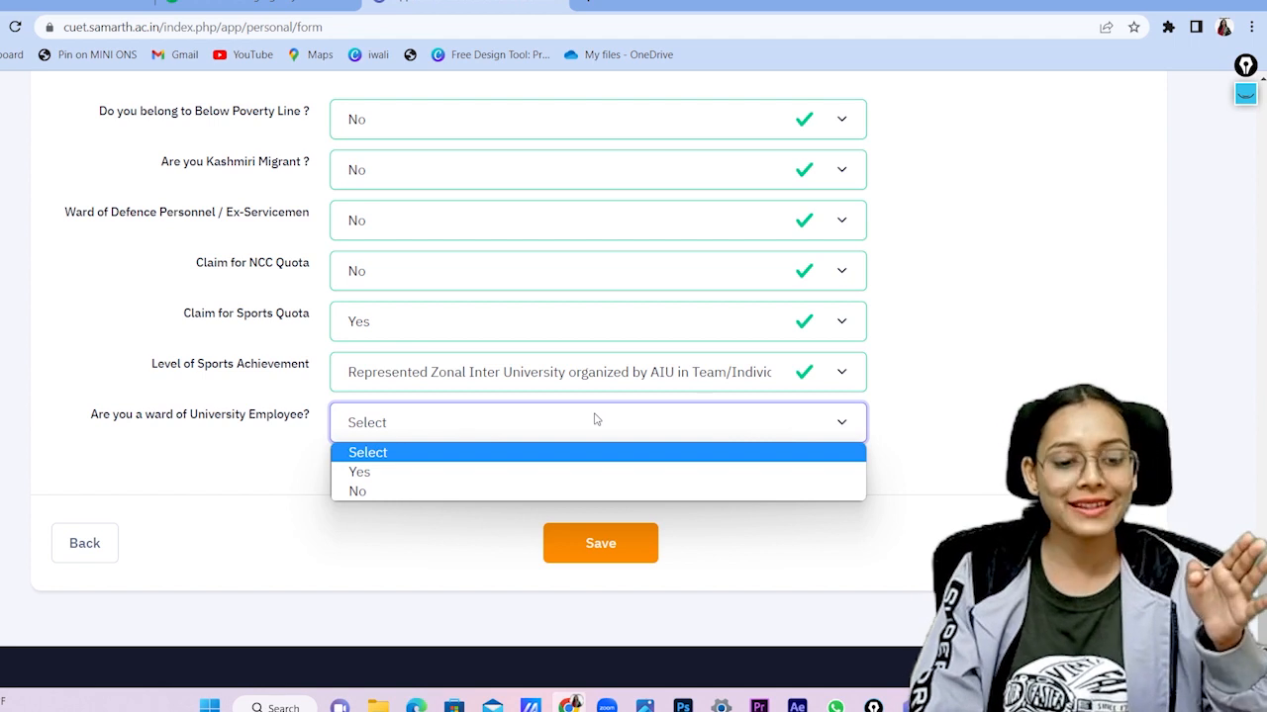
left_click(534, 515)
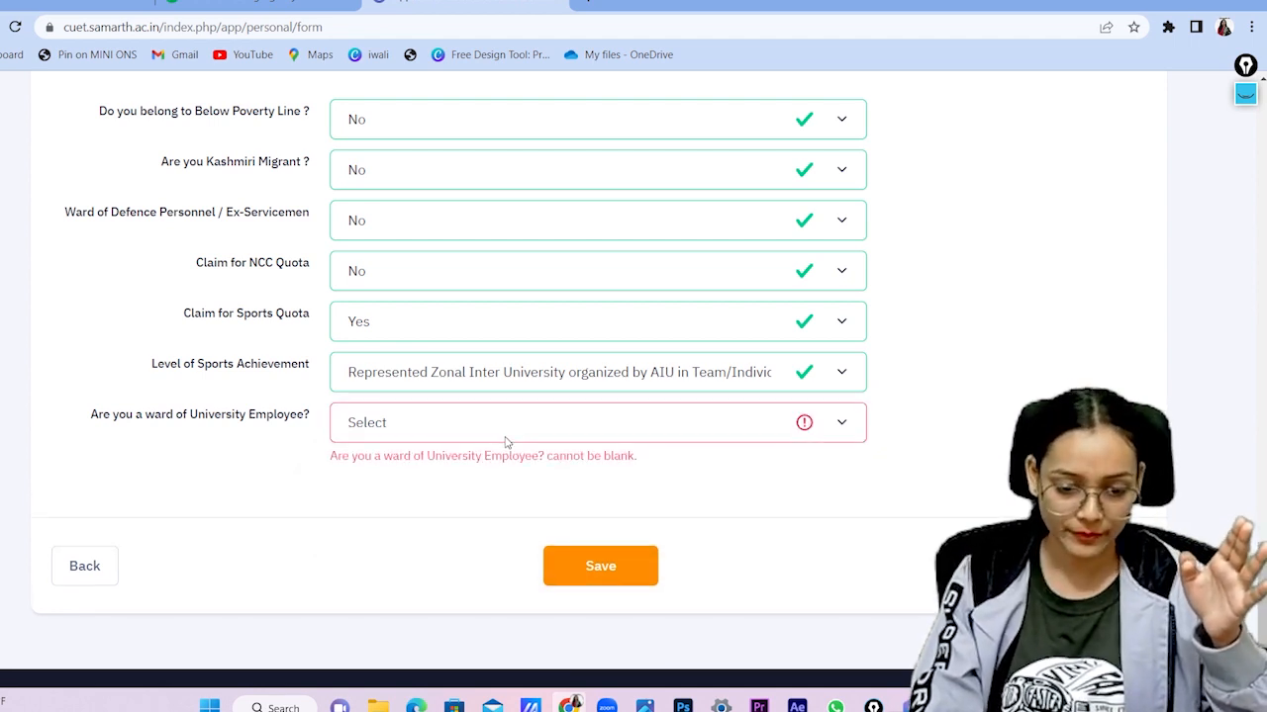
left_click(506, 431)
left_click(463, 491)
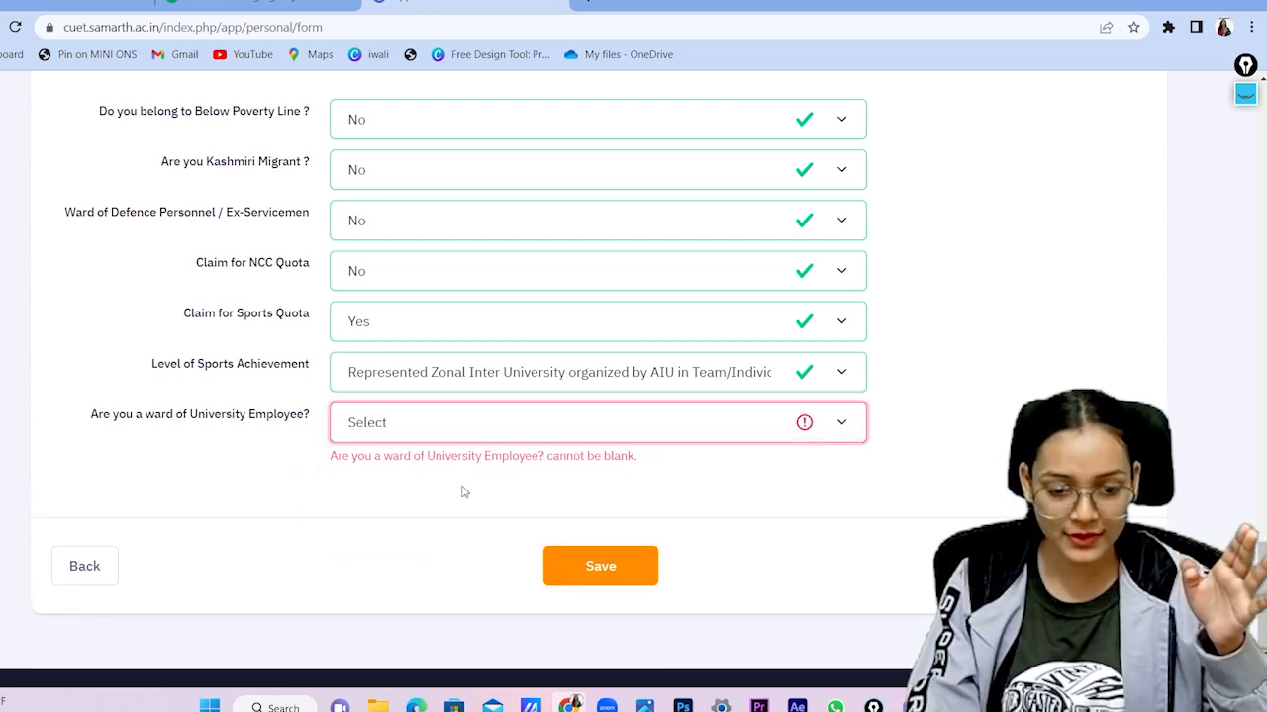
Save the personal details form, review the entered details and proceed to the Educational Details form.
left_click(614, 556)
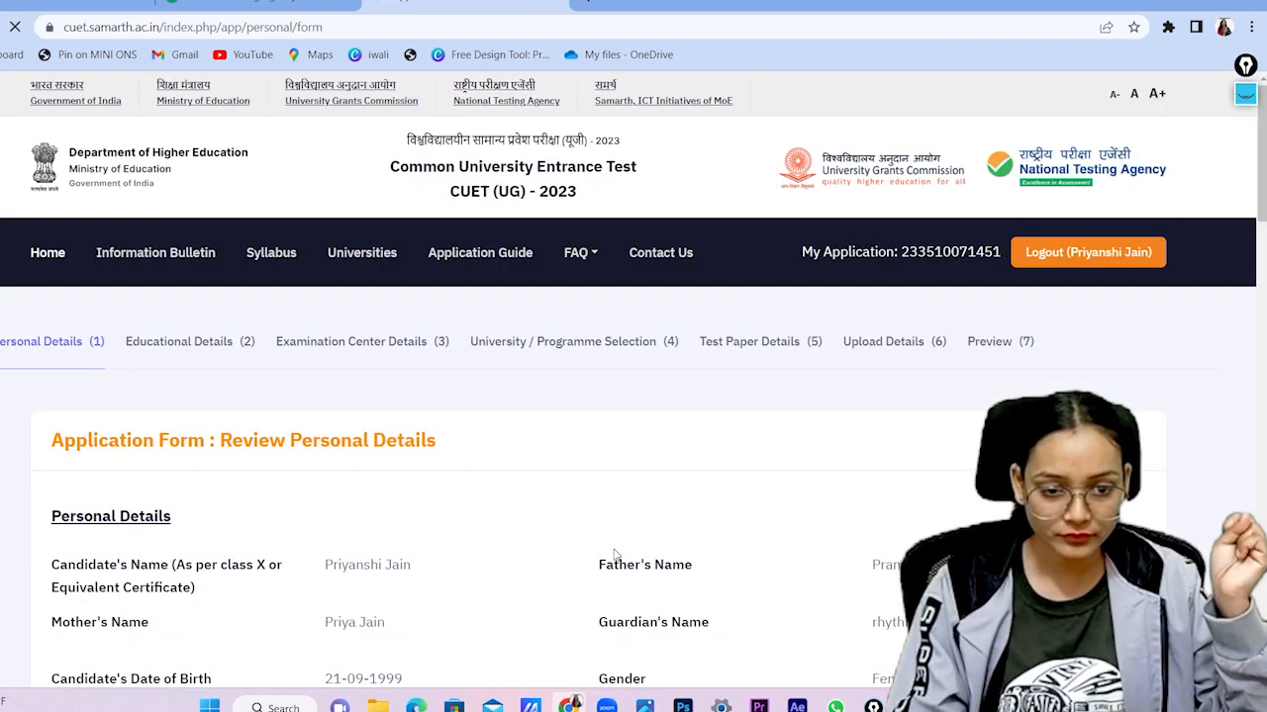
scroll(614, 557, "down", 3)
scroll(614, 556, "down", 7)
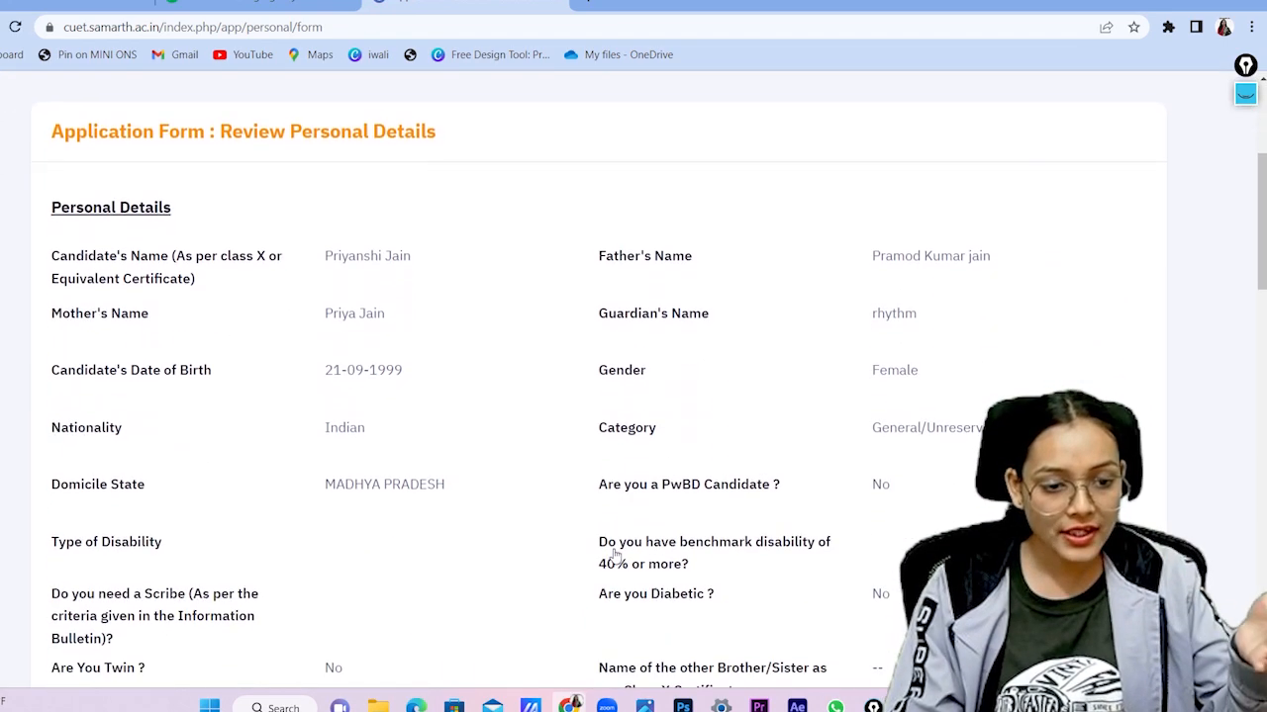
scroll(614, 556, "down", 10)
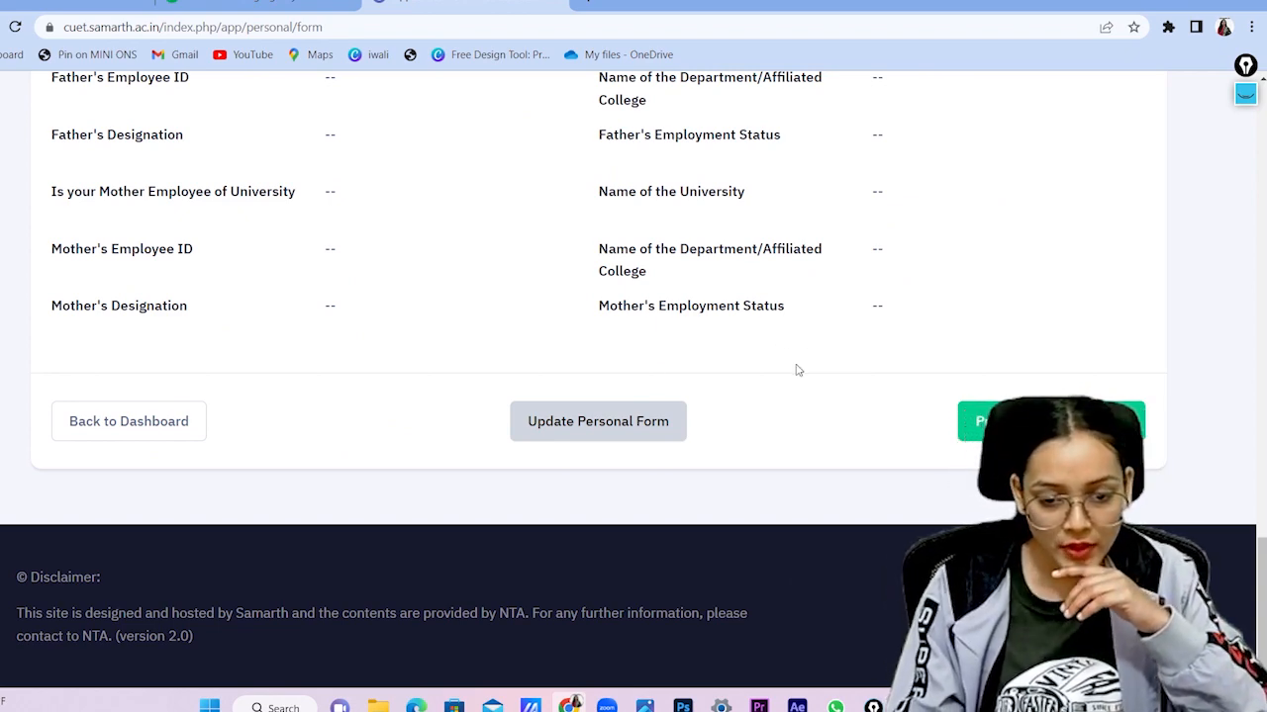
scroll(797, 368, "up", 2)
left_click(1011, 461)
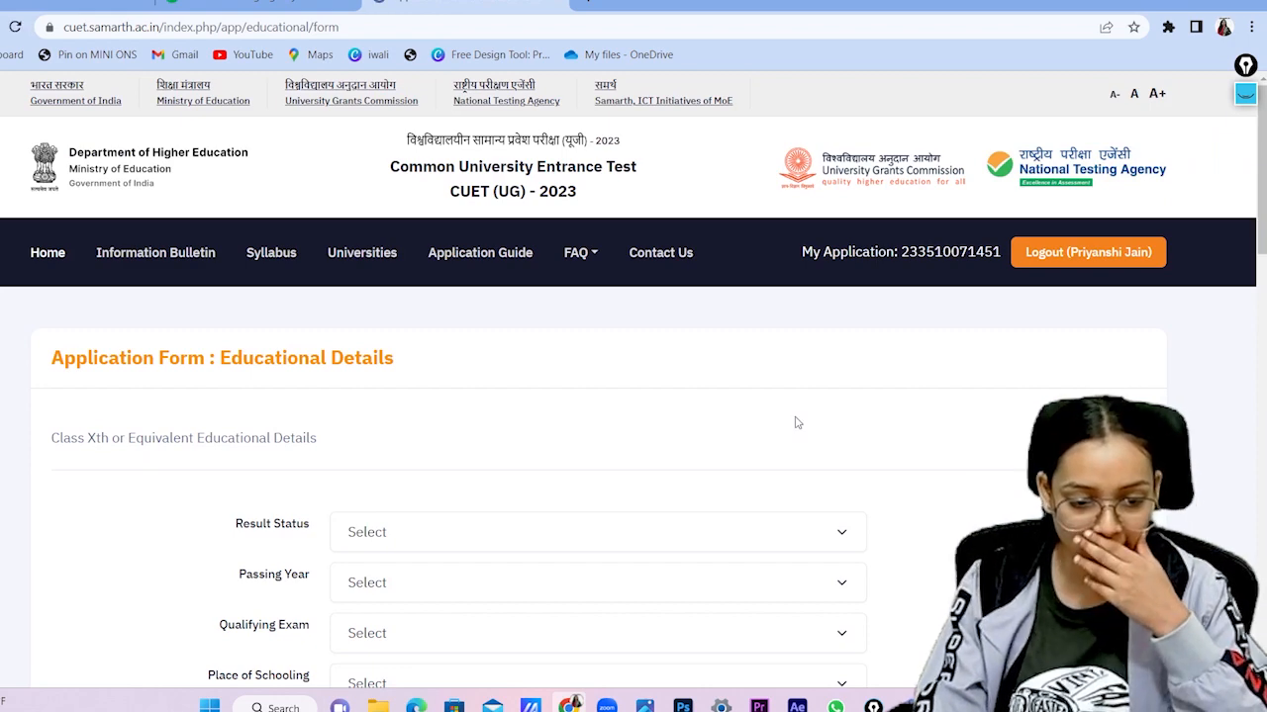
Set the Class Xth result status to Passed and the passing year to 2015.
scroll(798, 423, "down", 2)
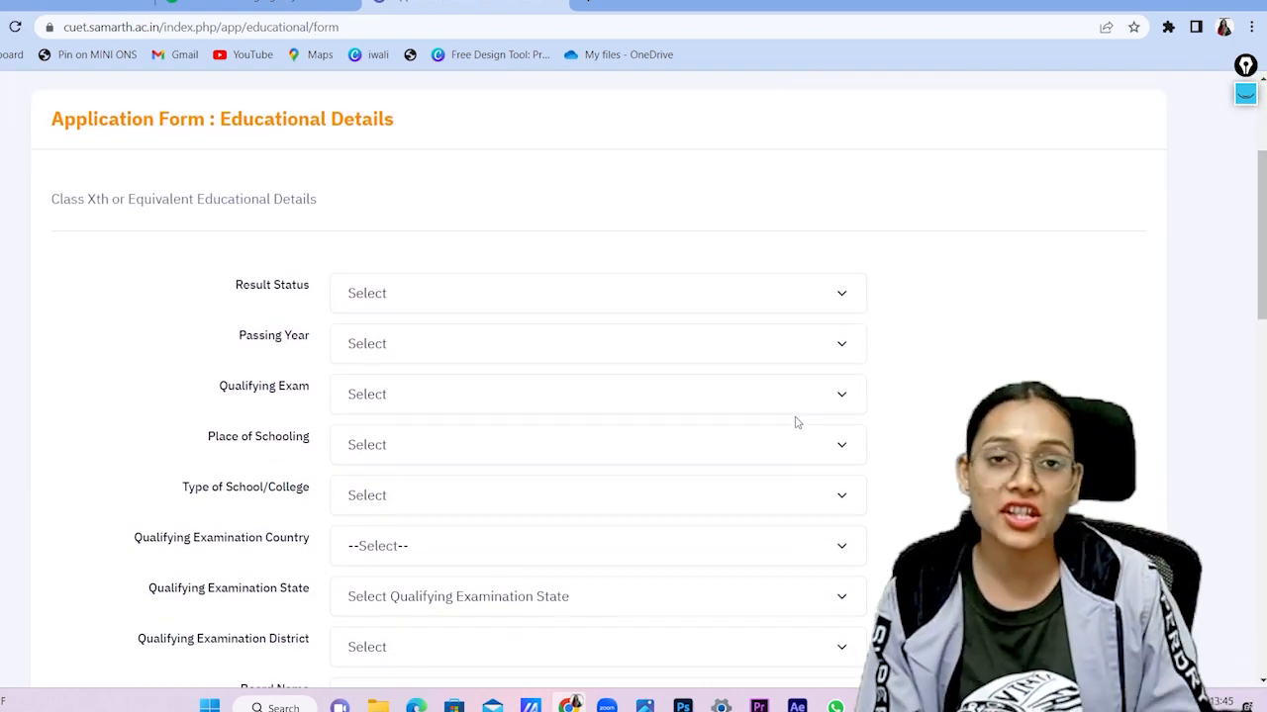
left_click(604, 297)
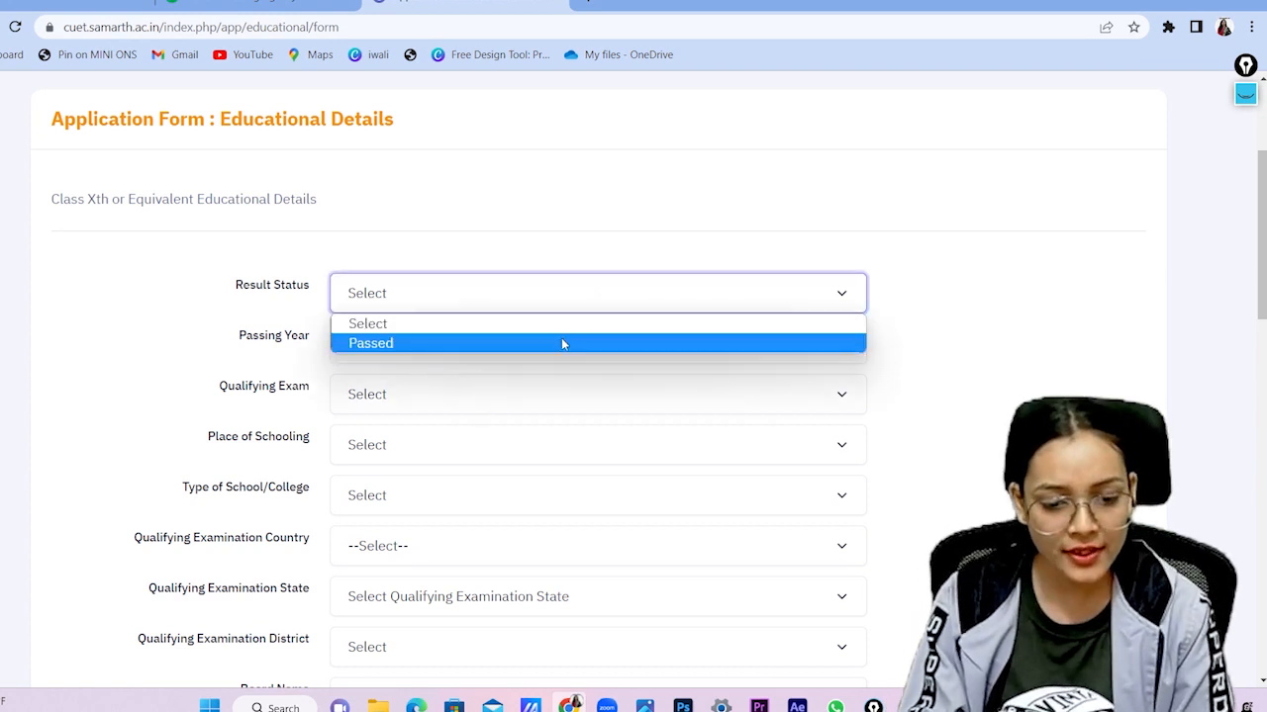
left_click(561, 342)
left_click(560, 355)
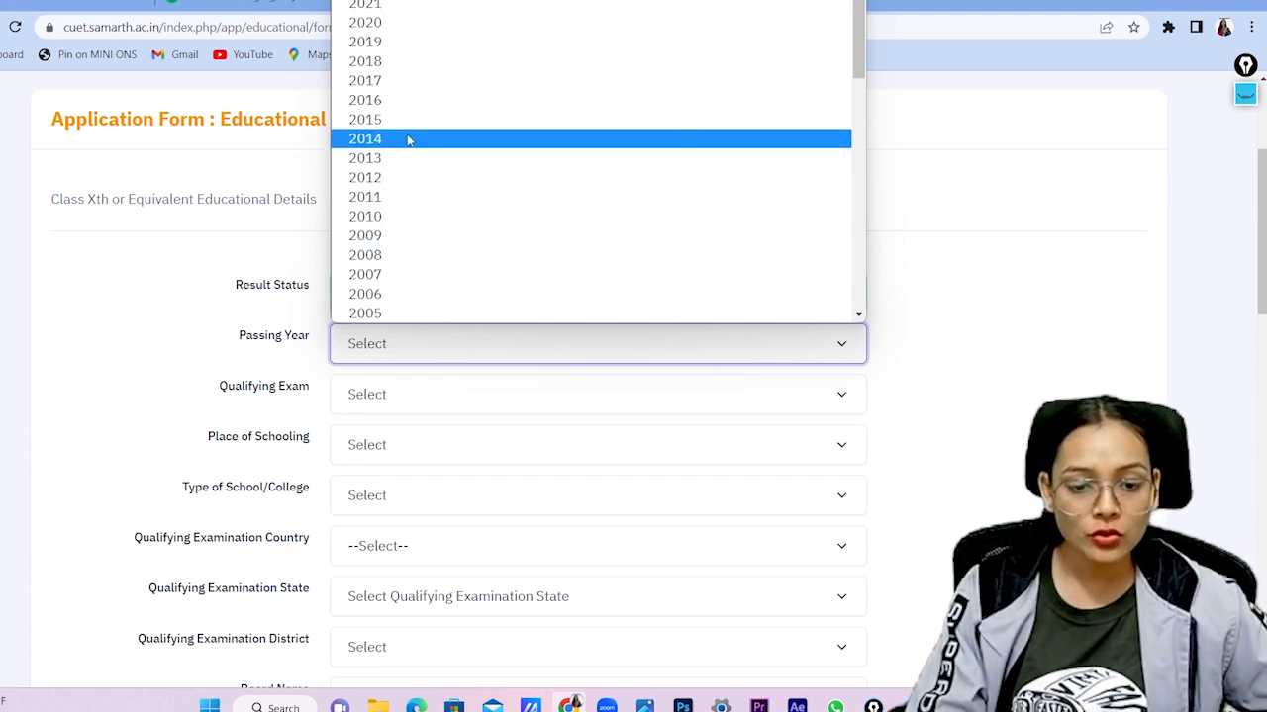
left_click(408, 127)
Choose 10th or Equivalent as the qualifying exam for the Class Xth details.
scroll(391, 285, "down", 1)
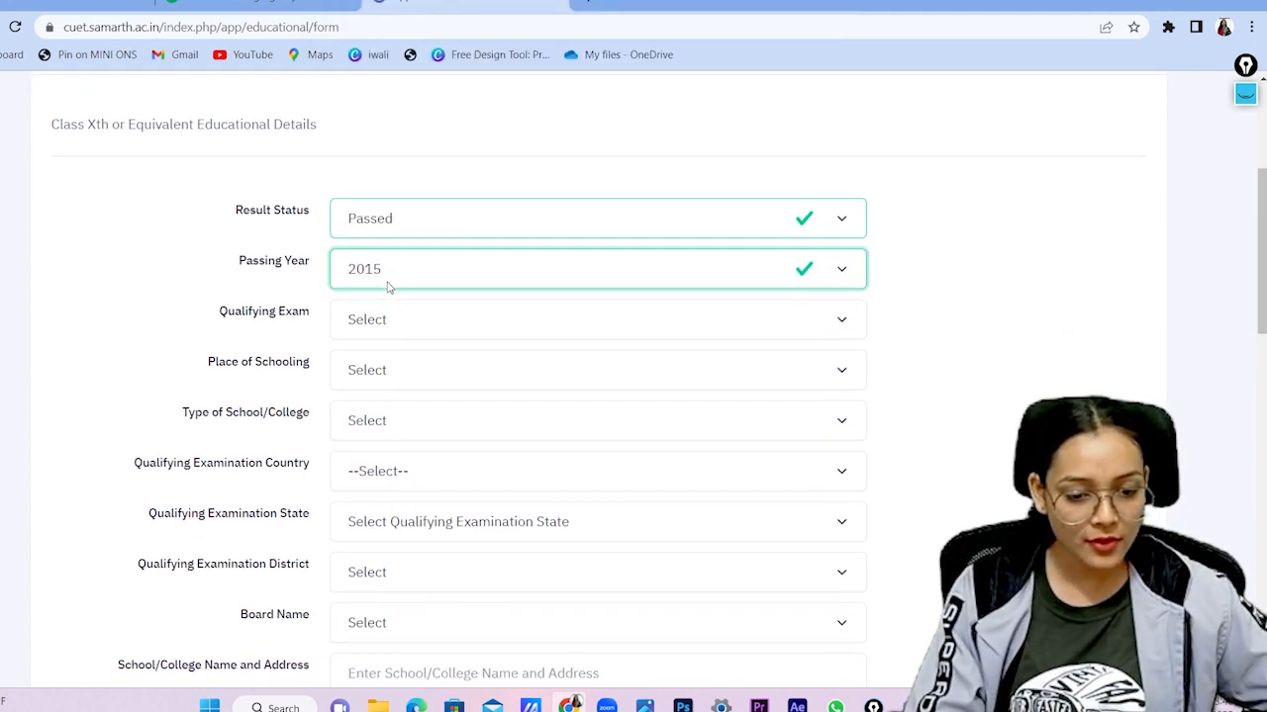
left_click(430, 319)
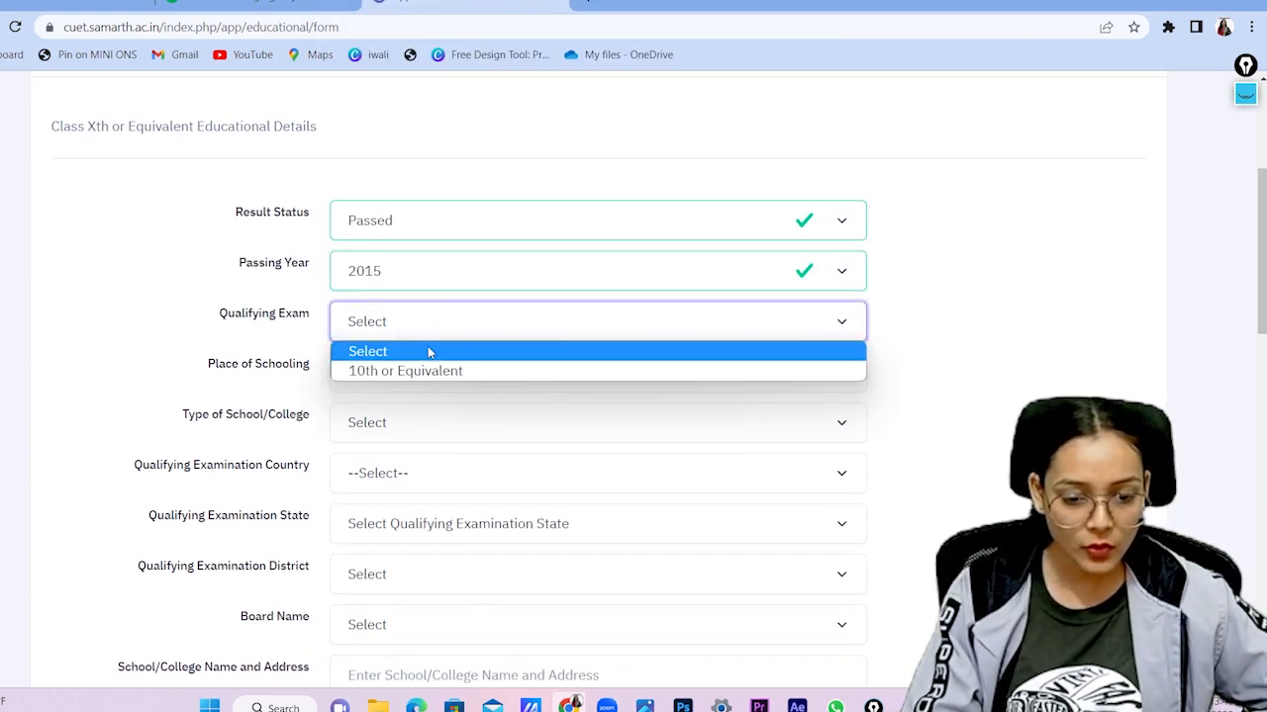
left_click(425, 372)
Set the Class Xth place of schooling to Rural and the school type to Central Board of Secondary Education School.
left_click(443, 374)
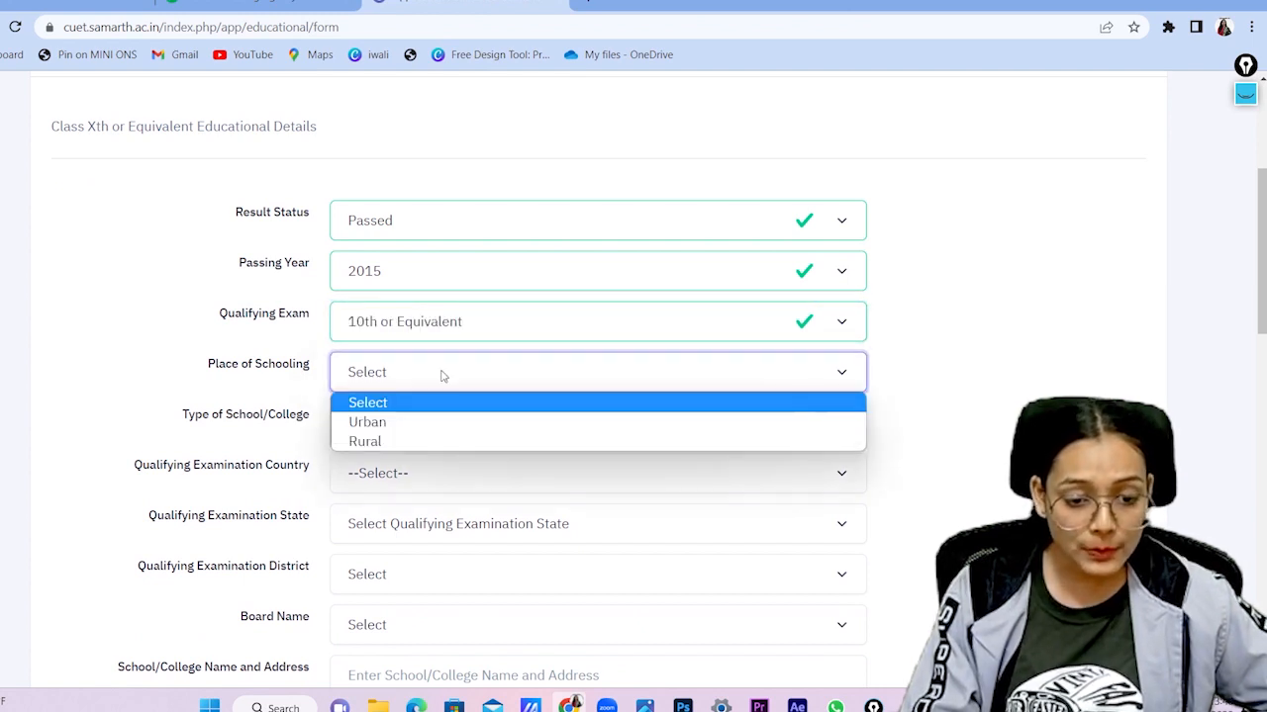
left_click(437, 447)
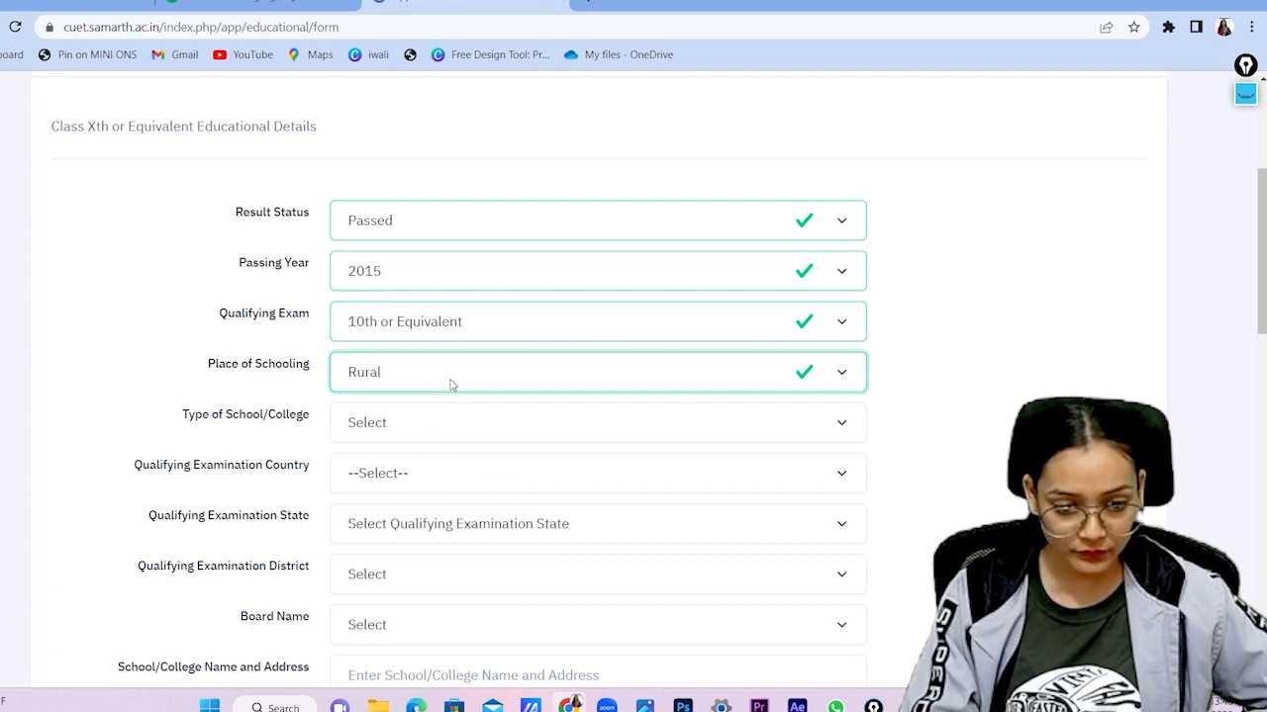
left_click(444, 423)
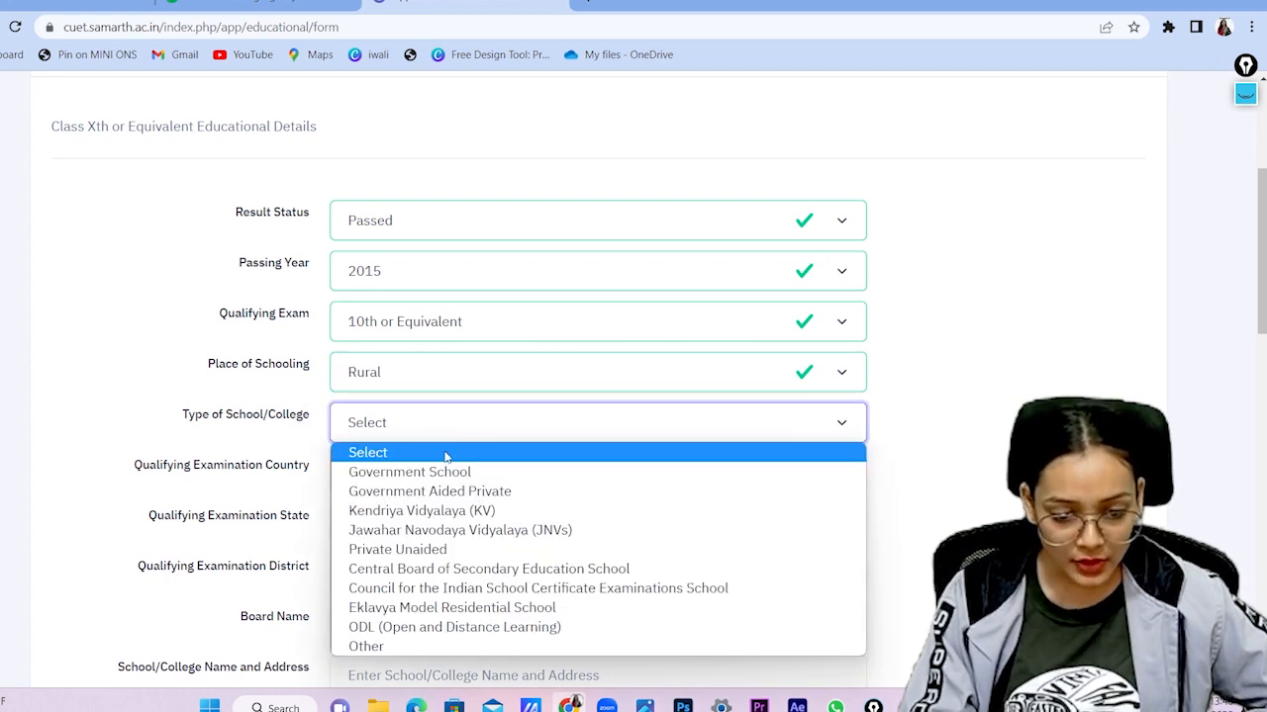
left_click(433, 571)
Set the Class Xth qualifying examination country to India and the state to MADHYA PRADESH.
scroll(433, 571, "down", 1)
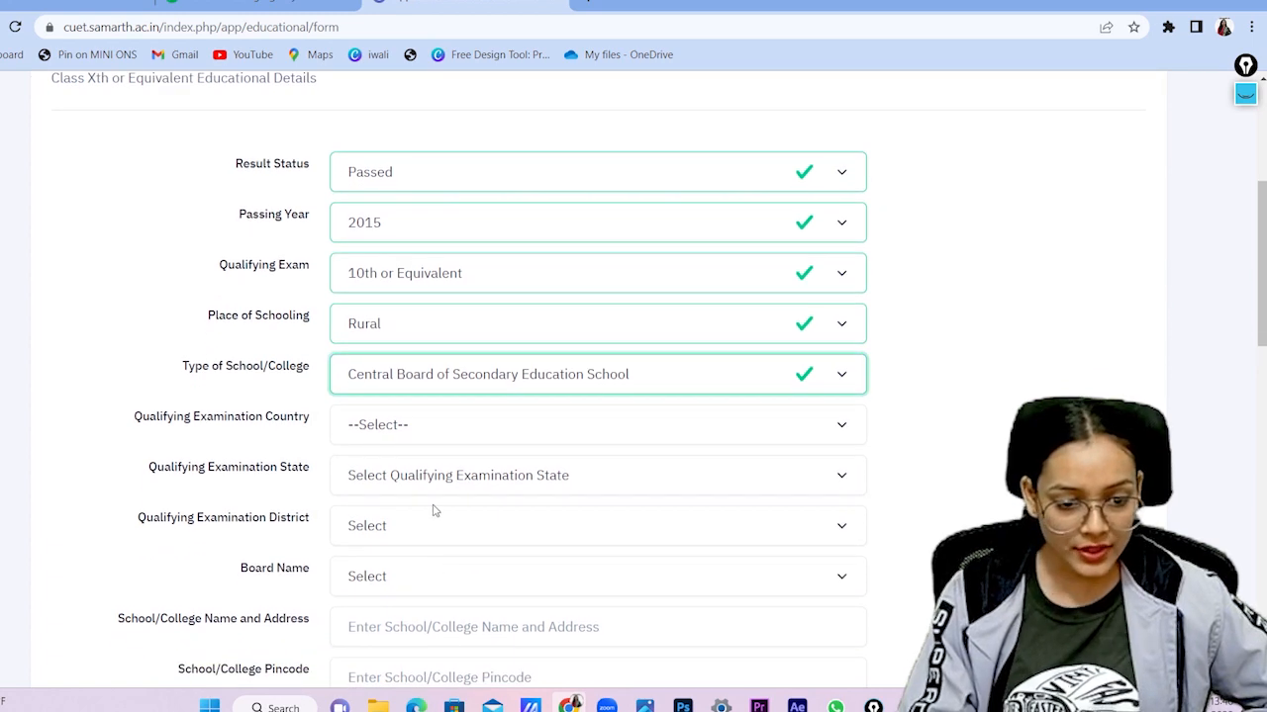
left_click(432, 438)
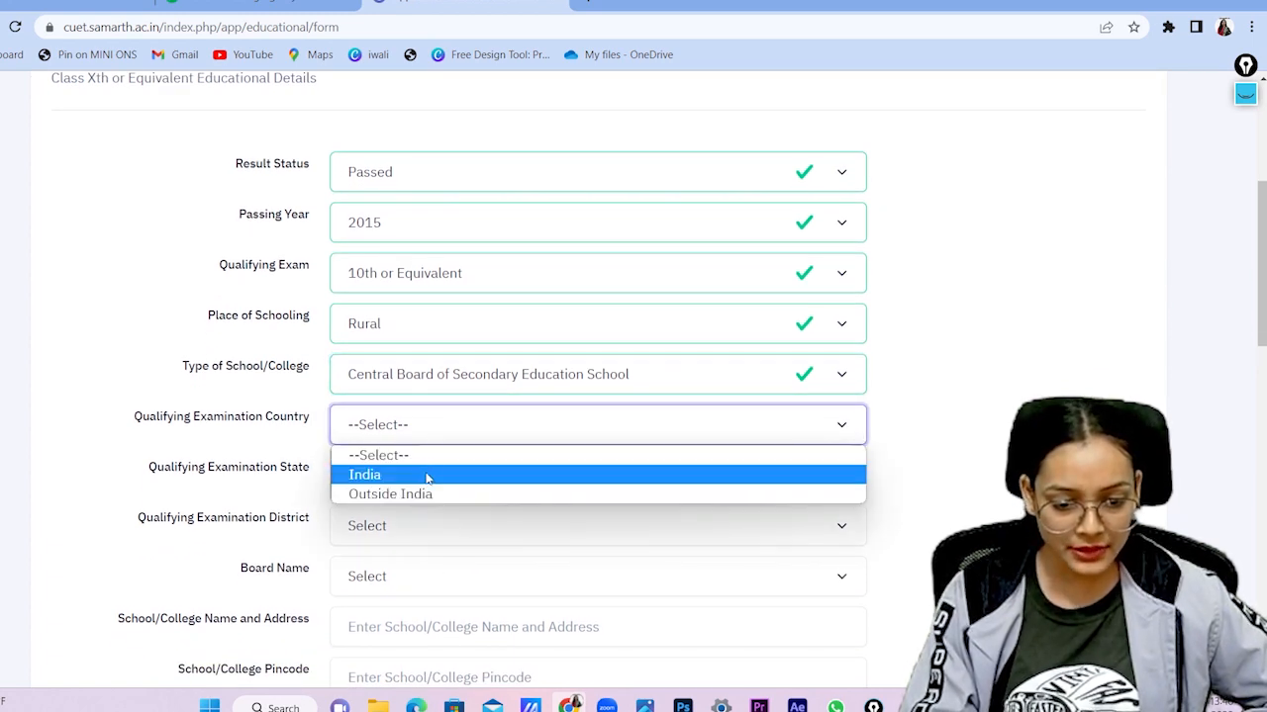
left_click(431, 477)
left_click(431, 479)
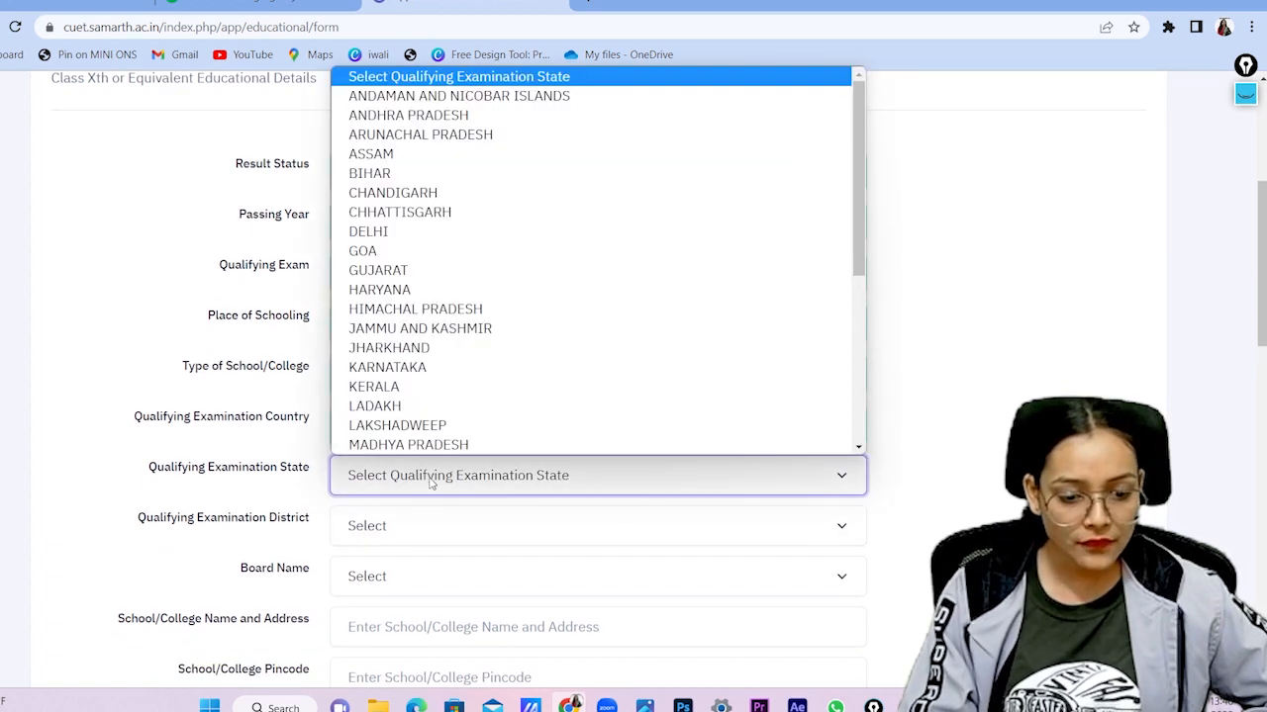
left_click(402, 446)
scroll(402, 446, "down", 1)
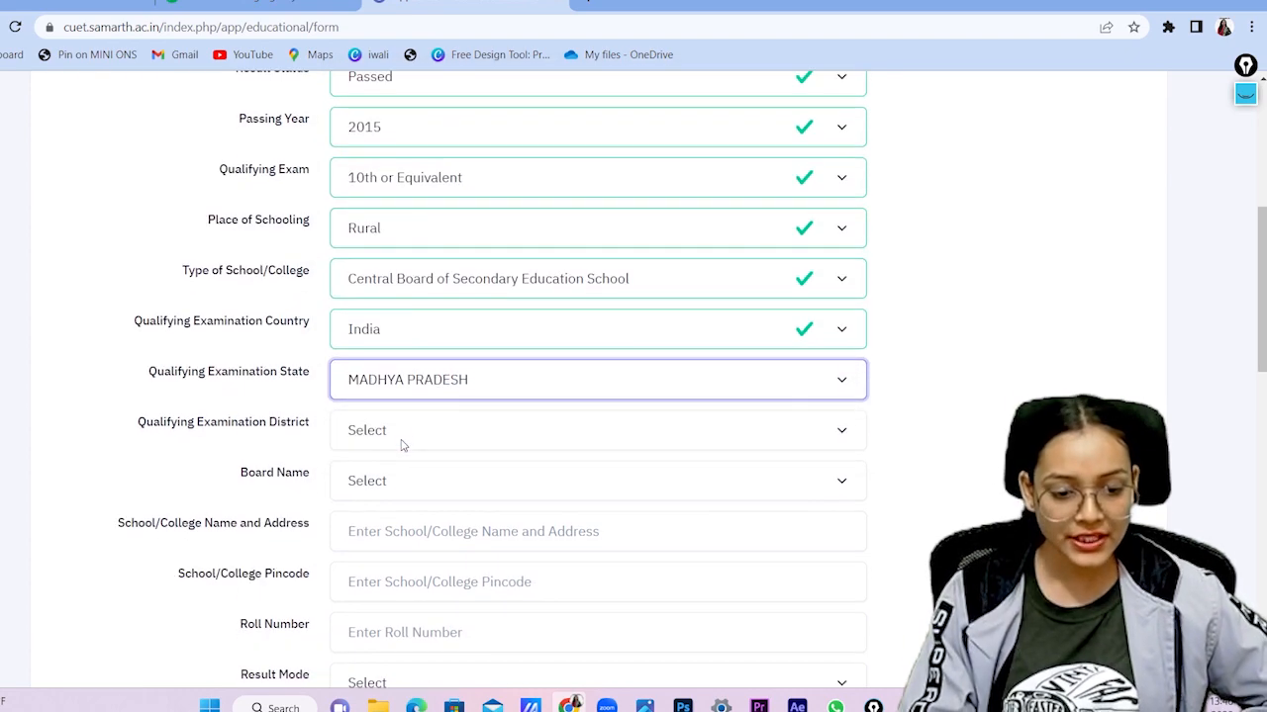
left_click(426, 443)
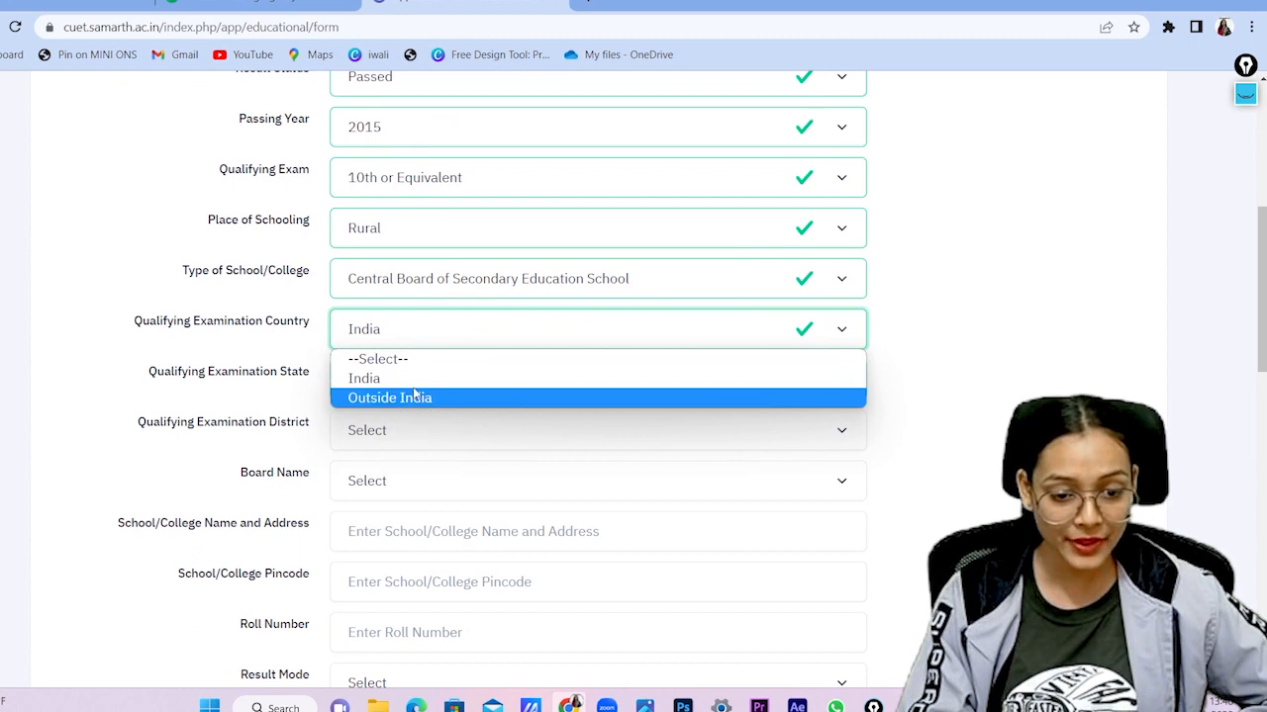
left_click(418, 379)
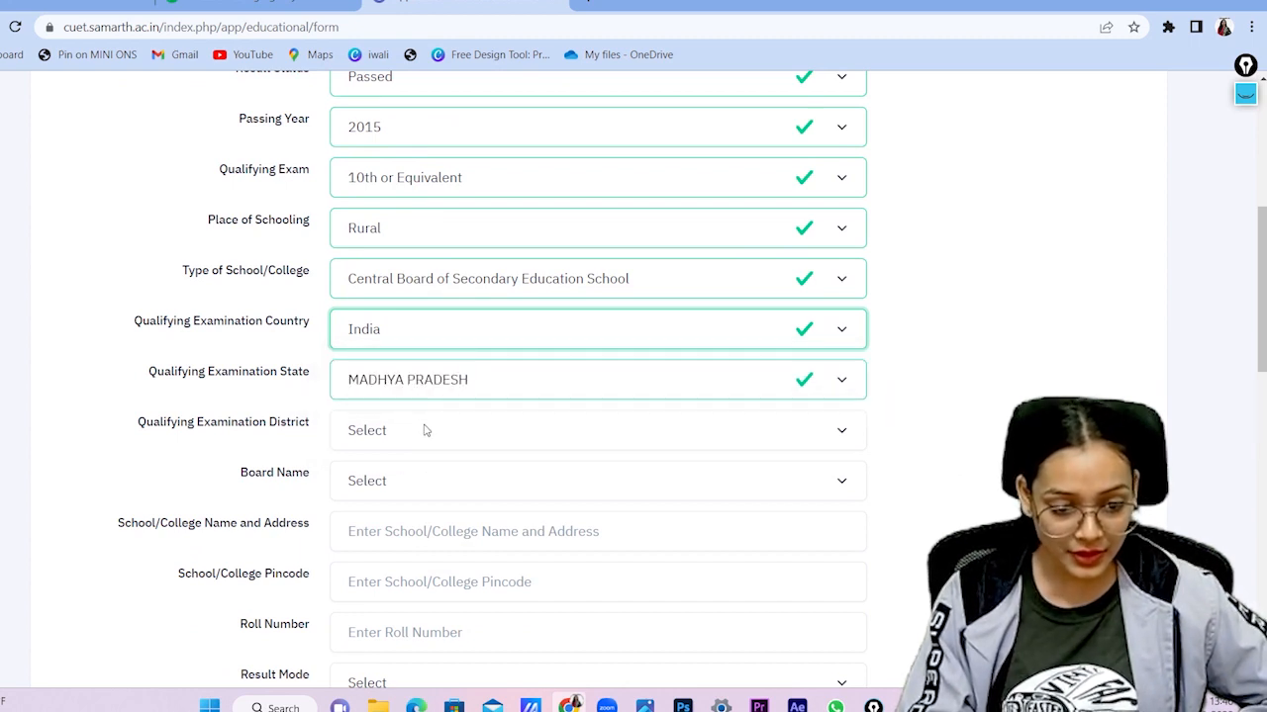
Set the qualifying examination district to SAGAR and the board name to CENTRAL BOARD OF SECONDARY EDUCATION.
left_click(426, 430)
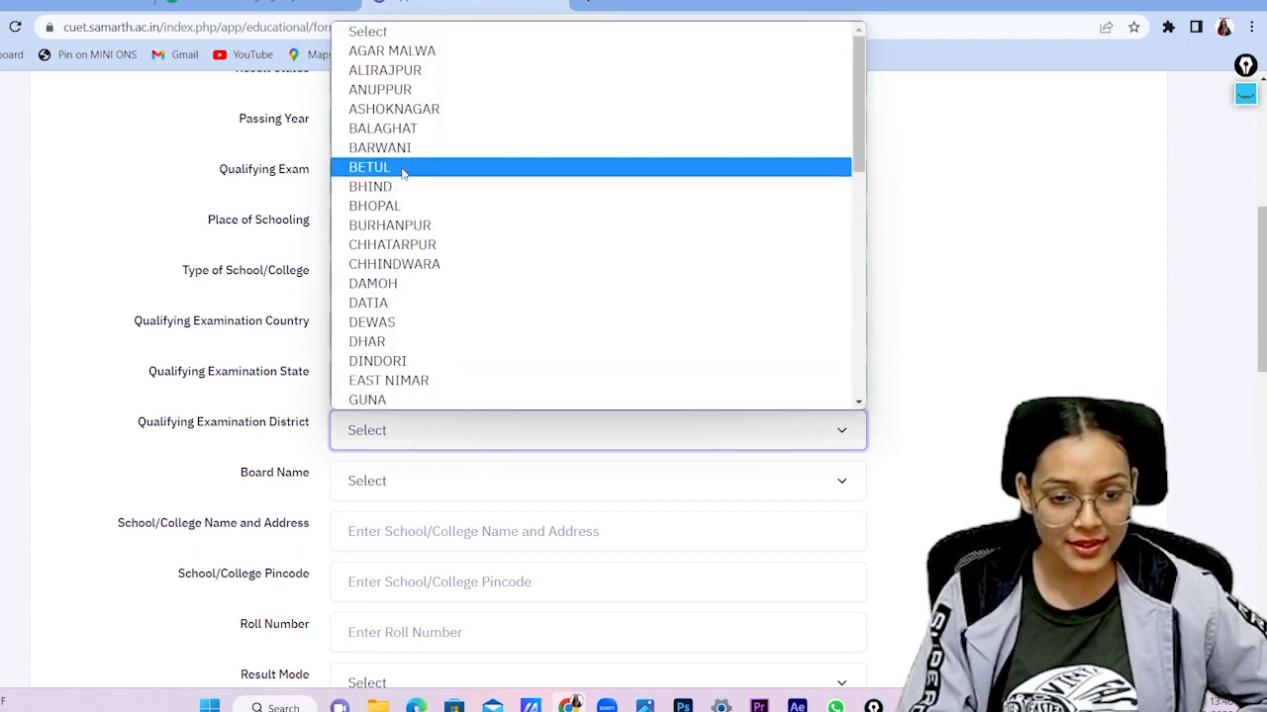
scroll(405, 283, "down", 1)
scroll(404, 283, "down", 5)
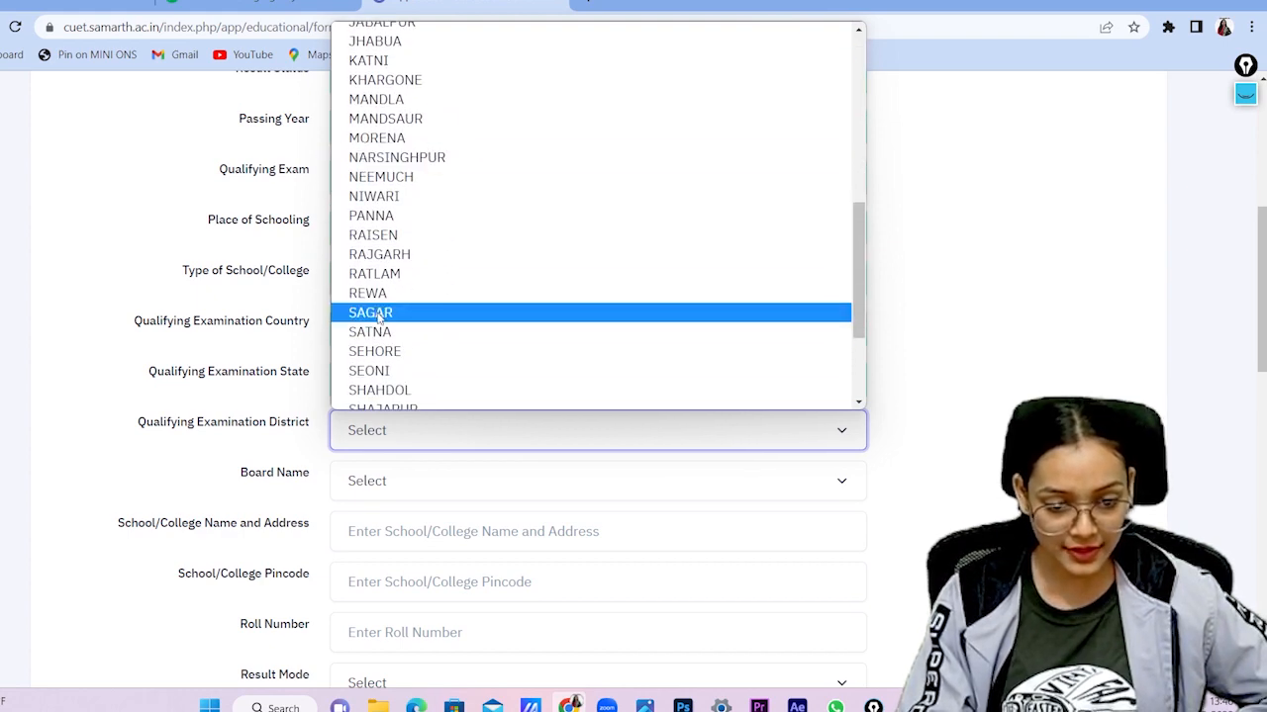
left_click(381, 315)
left_click(412, 492)
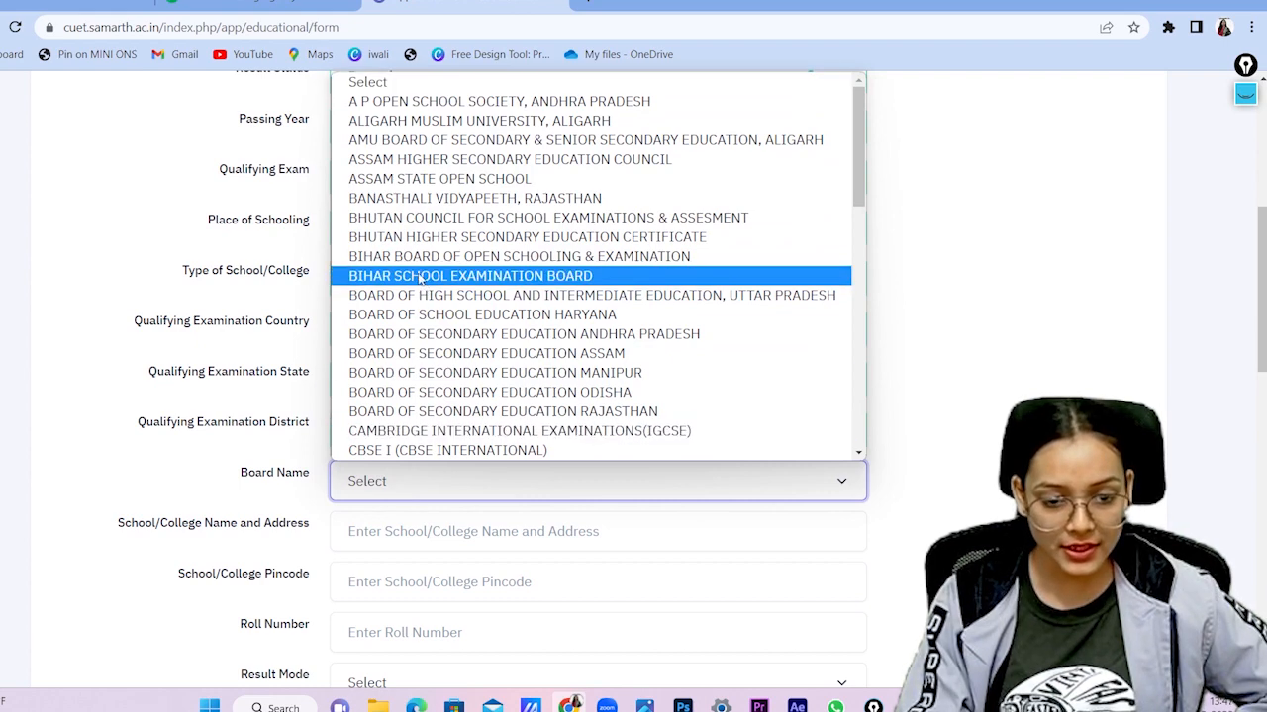
scroll(422, 339, "down", 2)
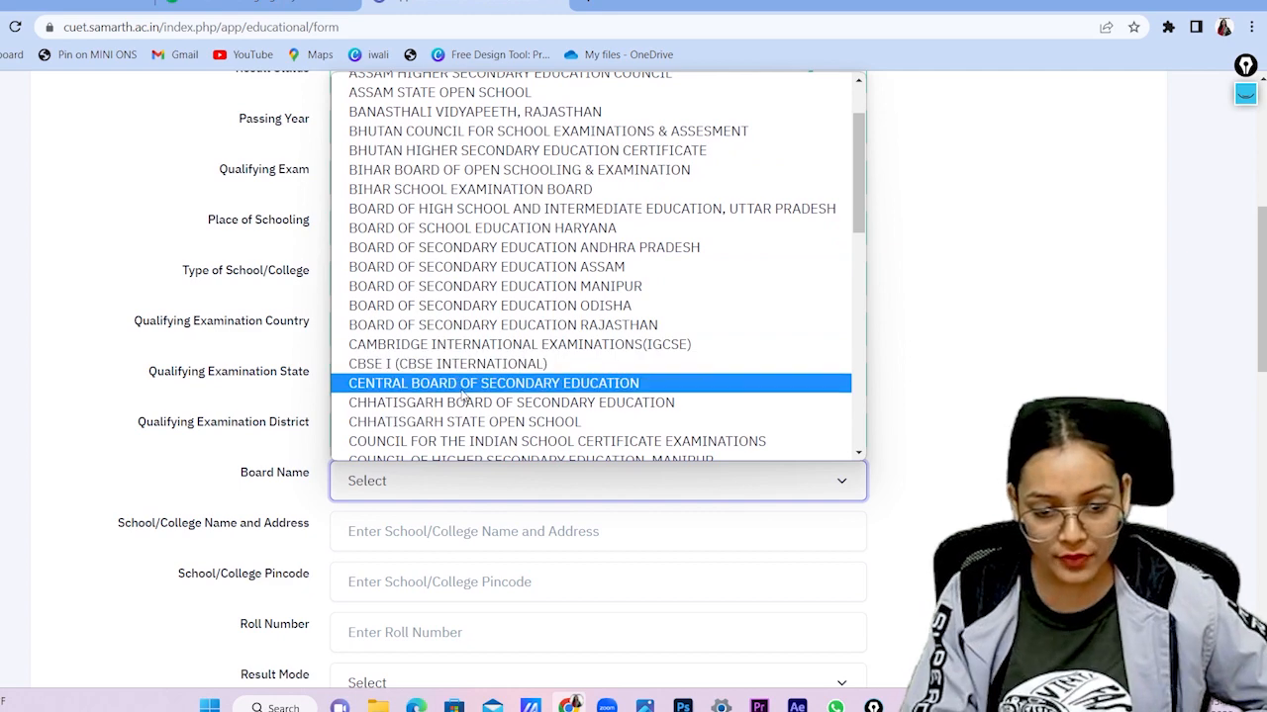
left_click(461, 392)
Enter Greatmen International School as the Class Xth school name and address.
scroll(455, 392, "down", 2)
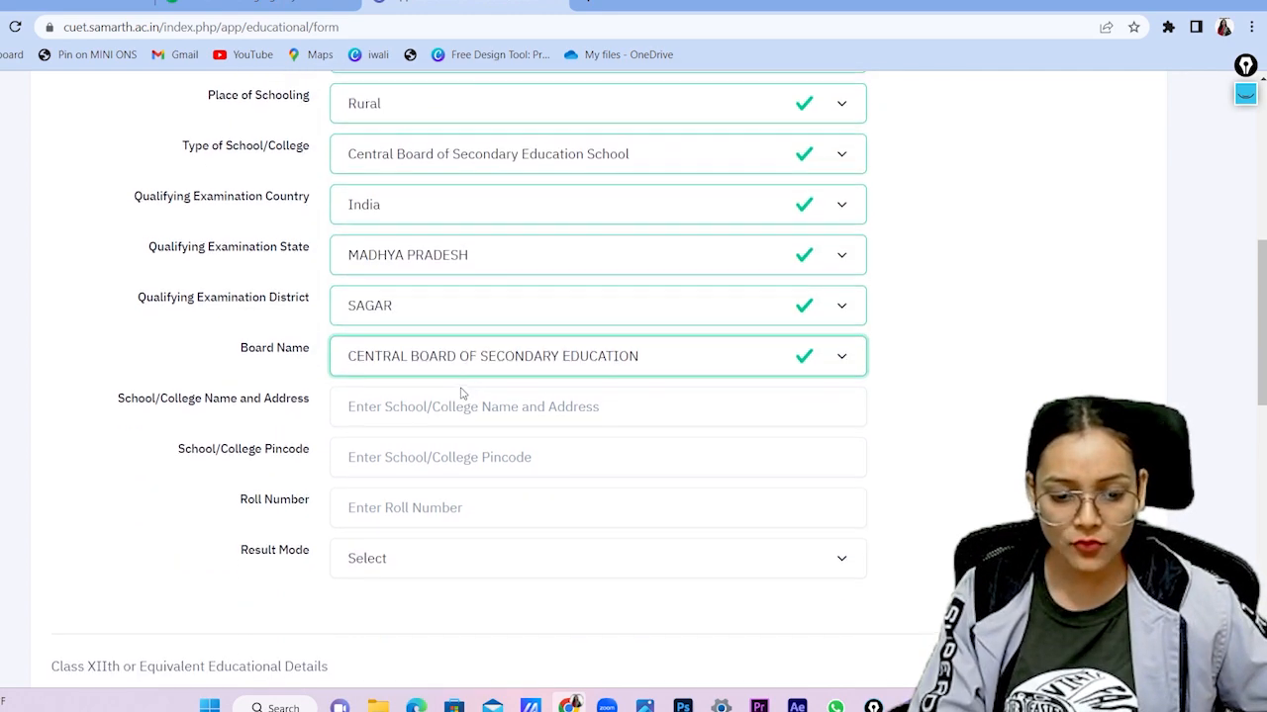
left_click(448, 390)
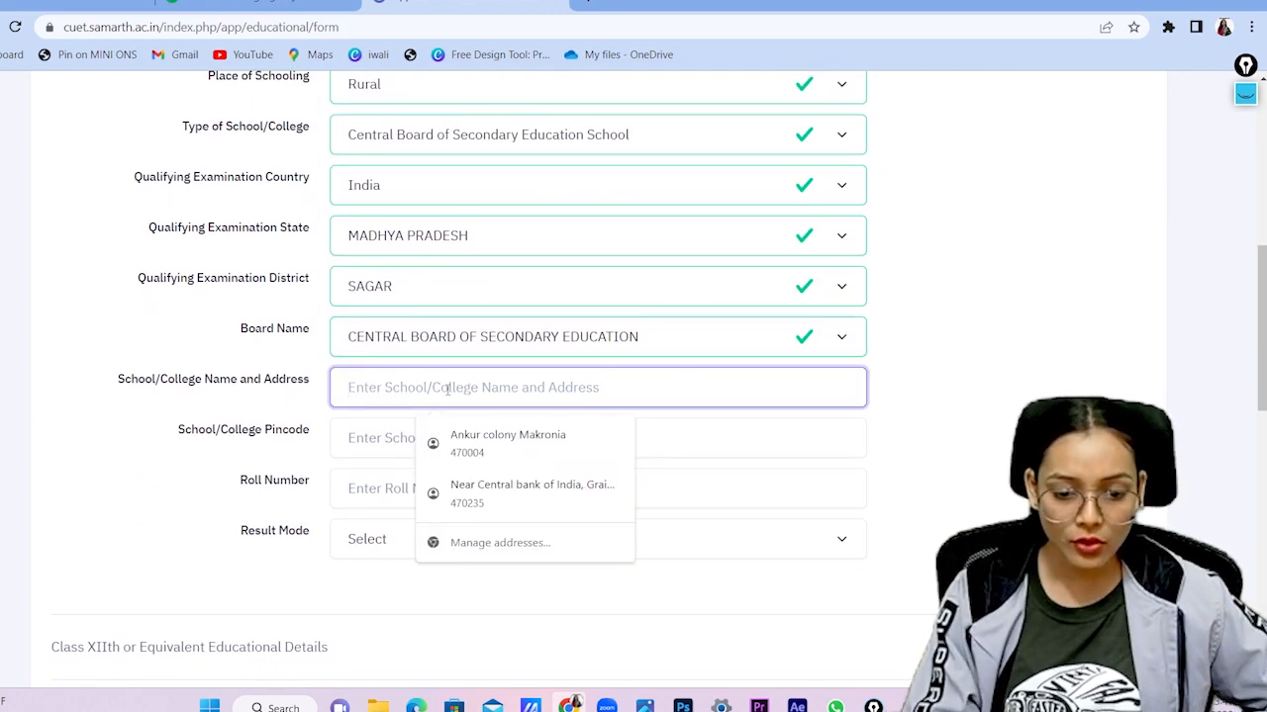
type("grea")
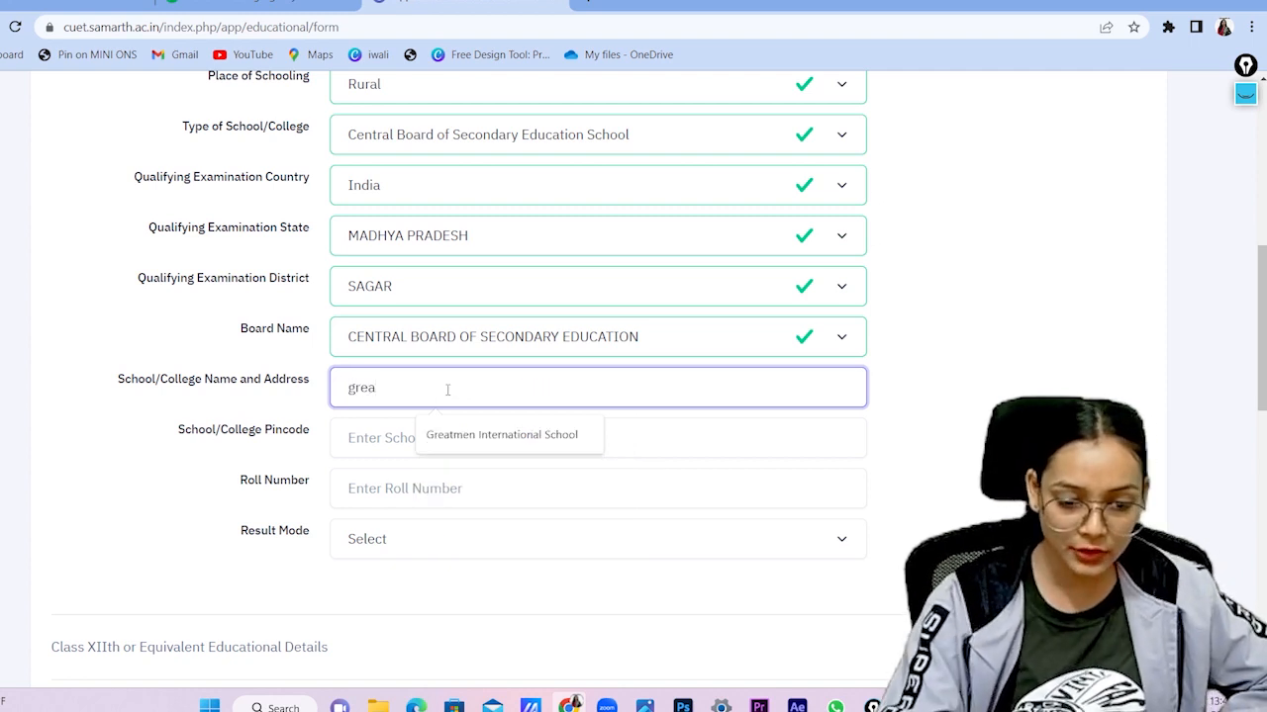
left_click(479, 436)
Fill in the school's pincode and the candidate's Class Xth roll number.
left_click(436, 441)
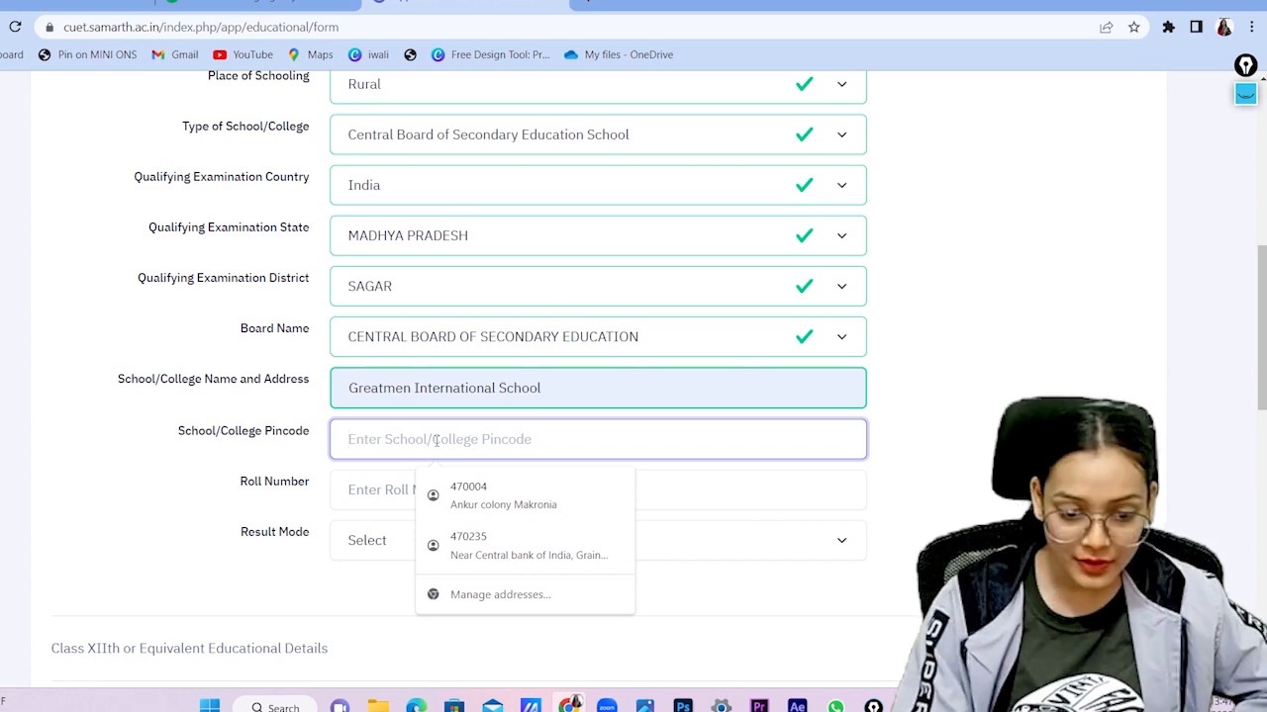
type("3")
key("BackSpace")
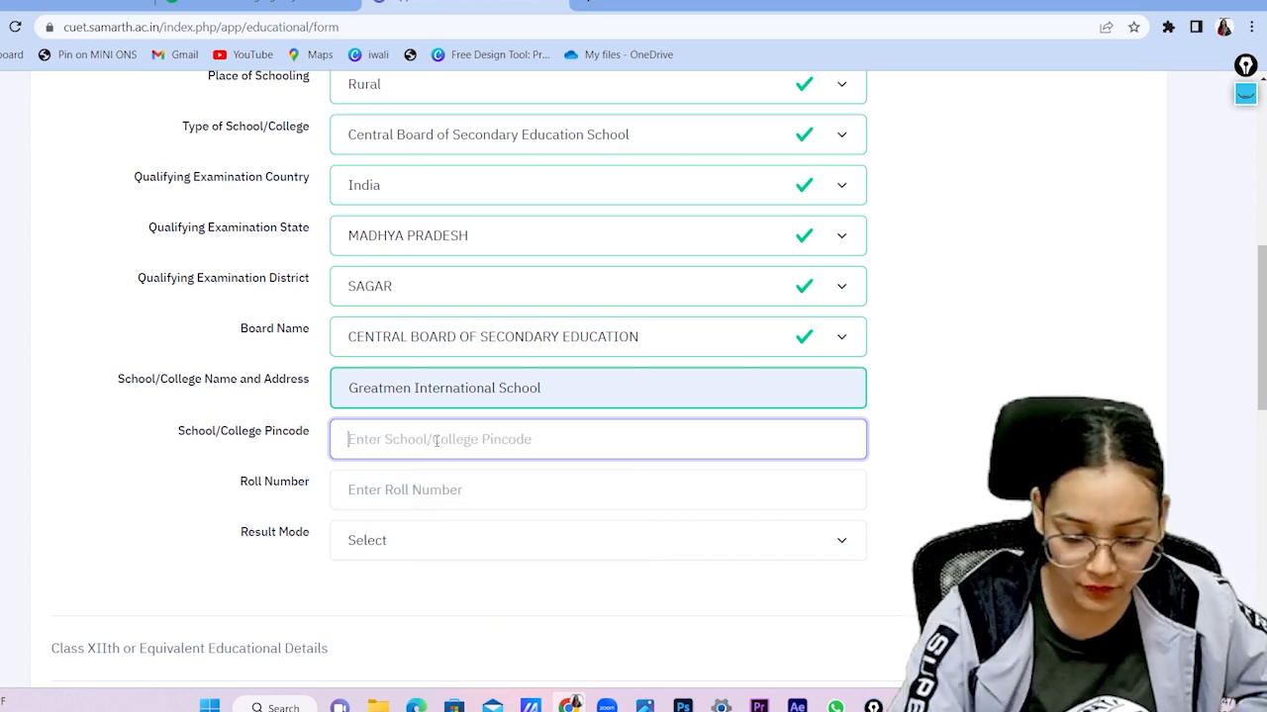
type("47000")
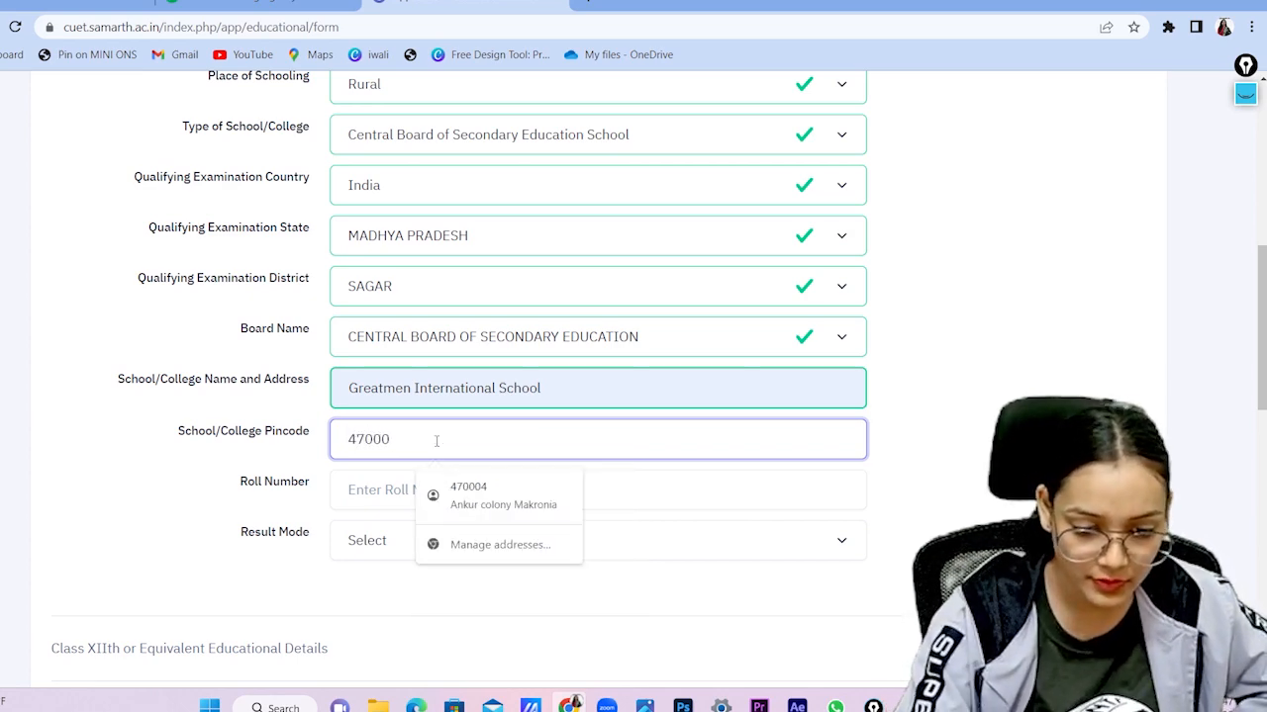
type("4")
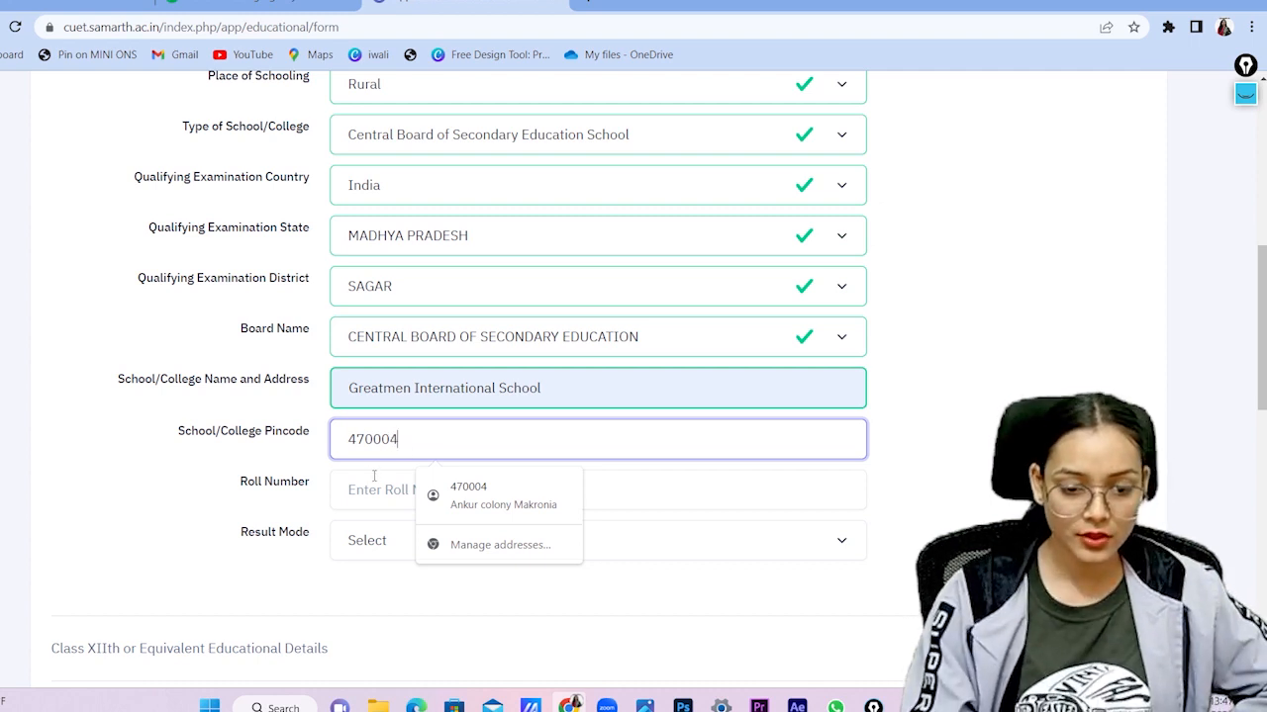
left_click(374, 492)
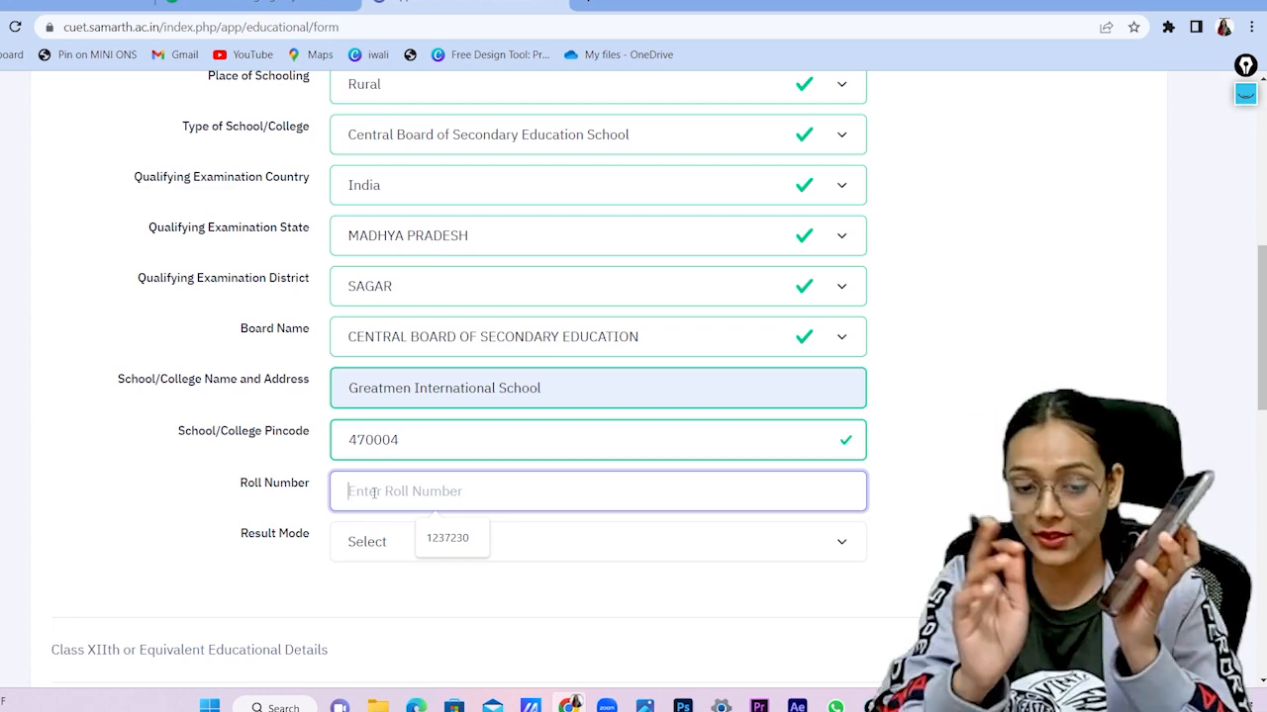
left_click(478, 537)
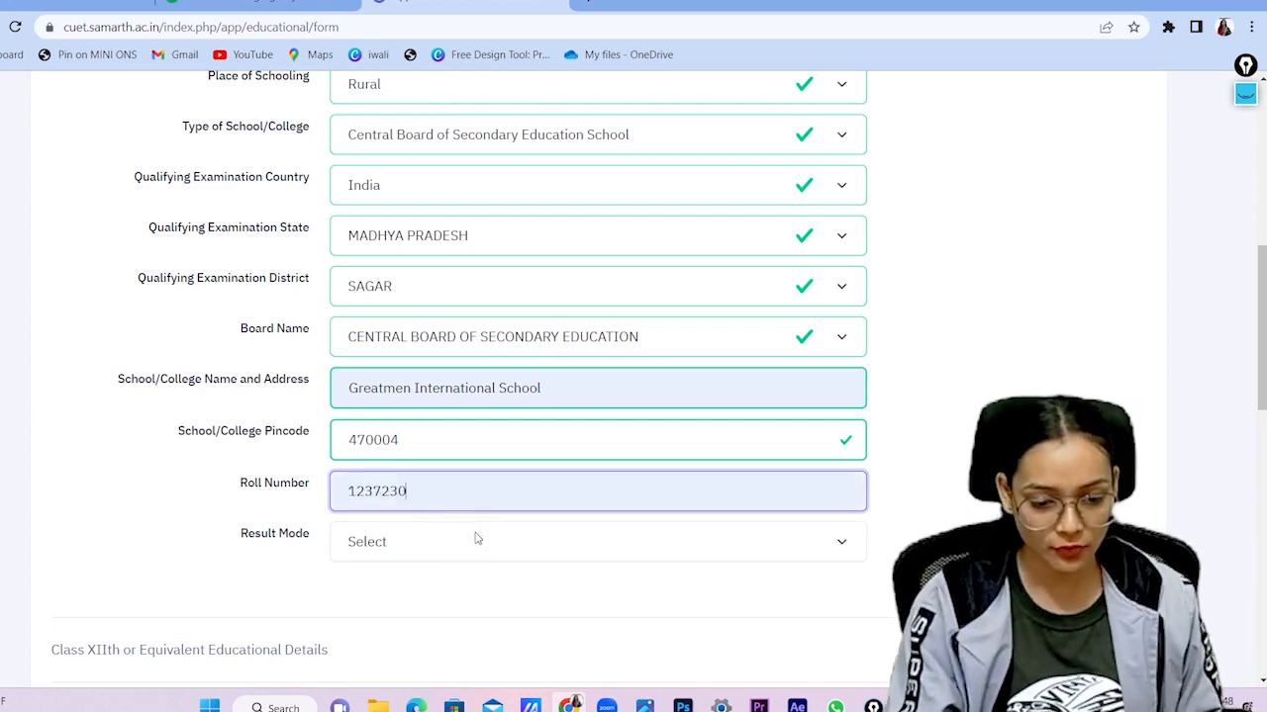
Set the Class Xth result mode to Grade and the maximum grade point to 10.00.
left_click(448, 551)
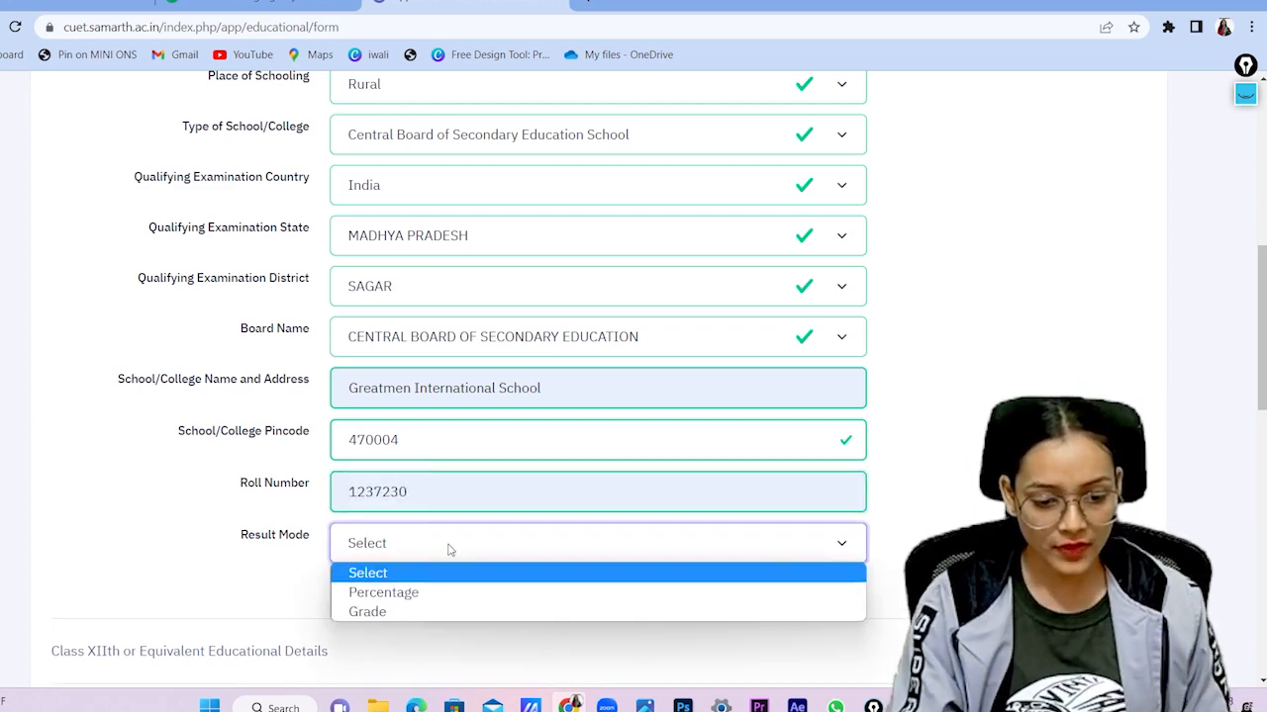
left_click(432, 611)
scroll(432, 606, "down", 1)
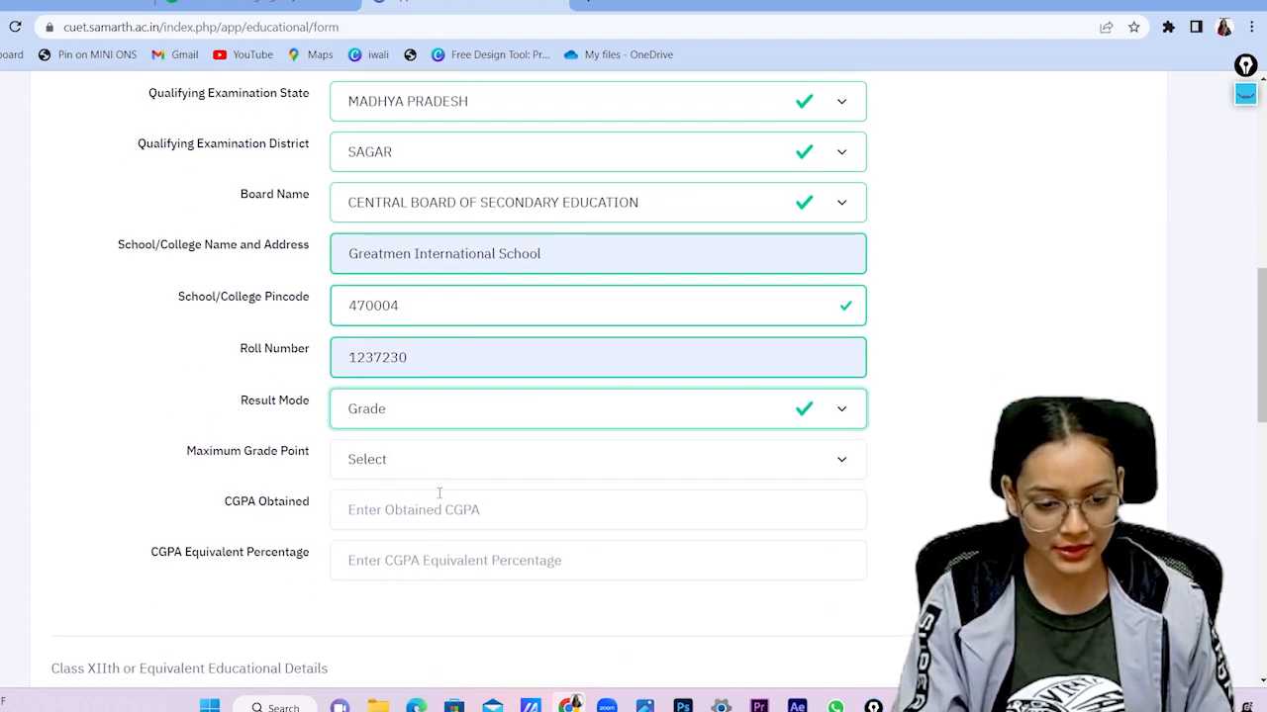
left_click(443, 463)
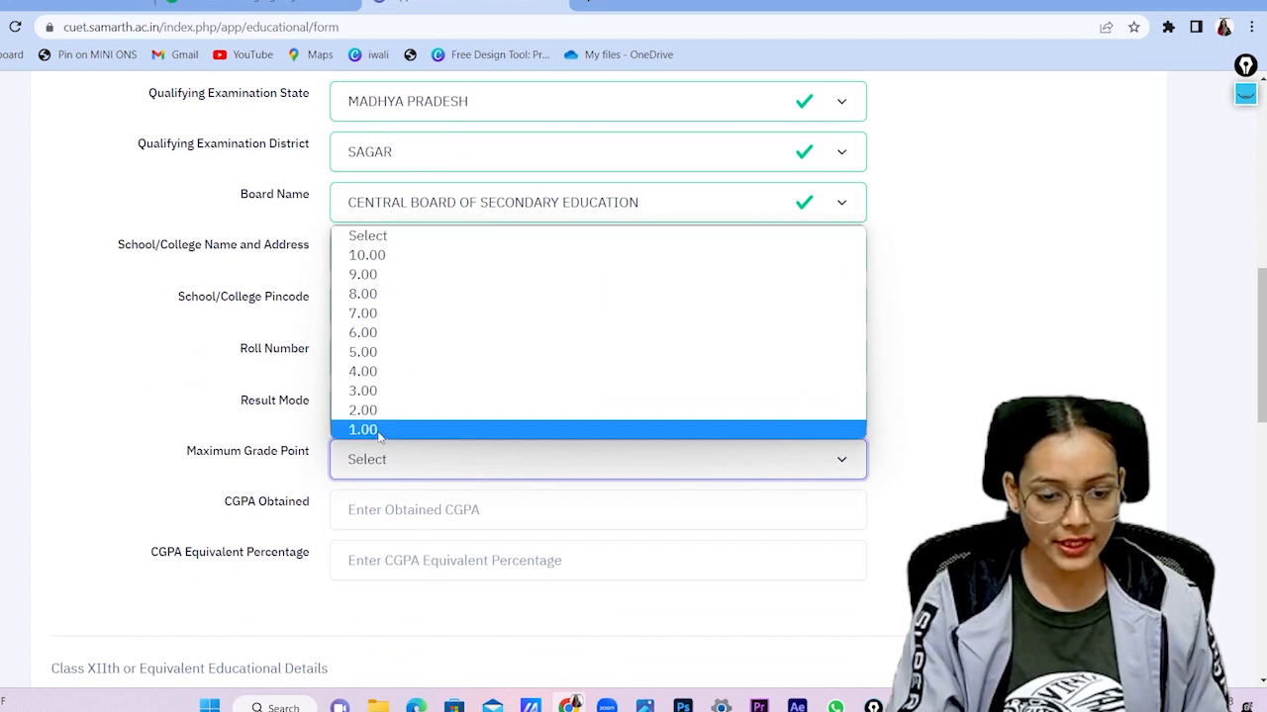
left_click(374, 257)
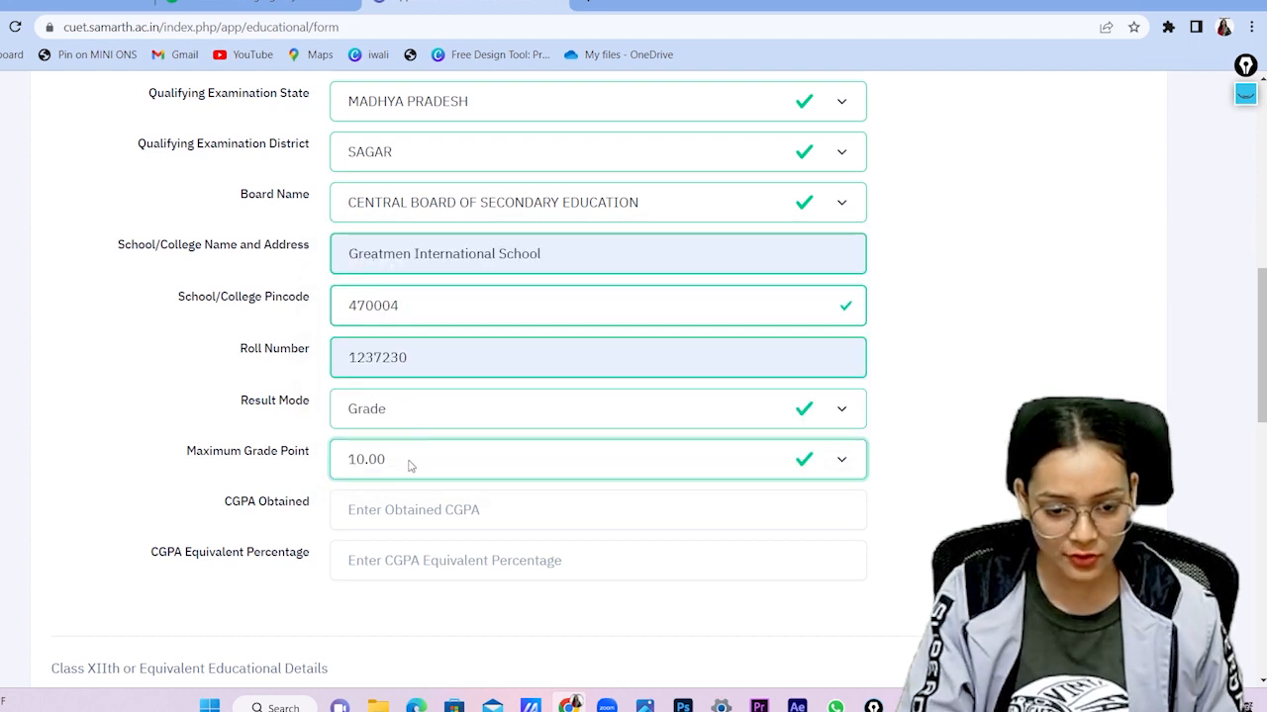
Set the Class Xth CGPA obtained to 9.2 and the CGPA equivalent percentage to 92.
left_click(424, 521)
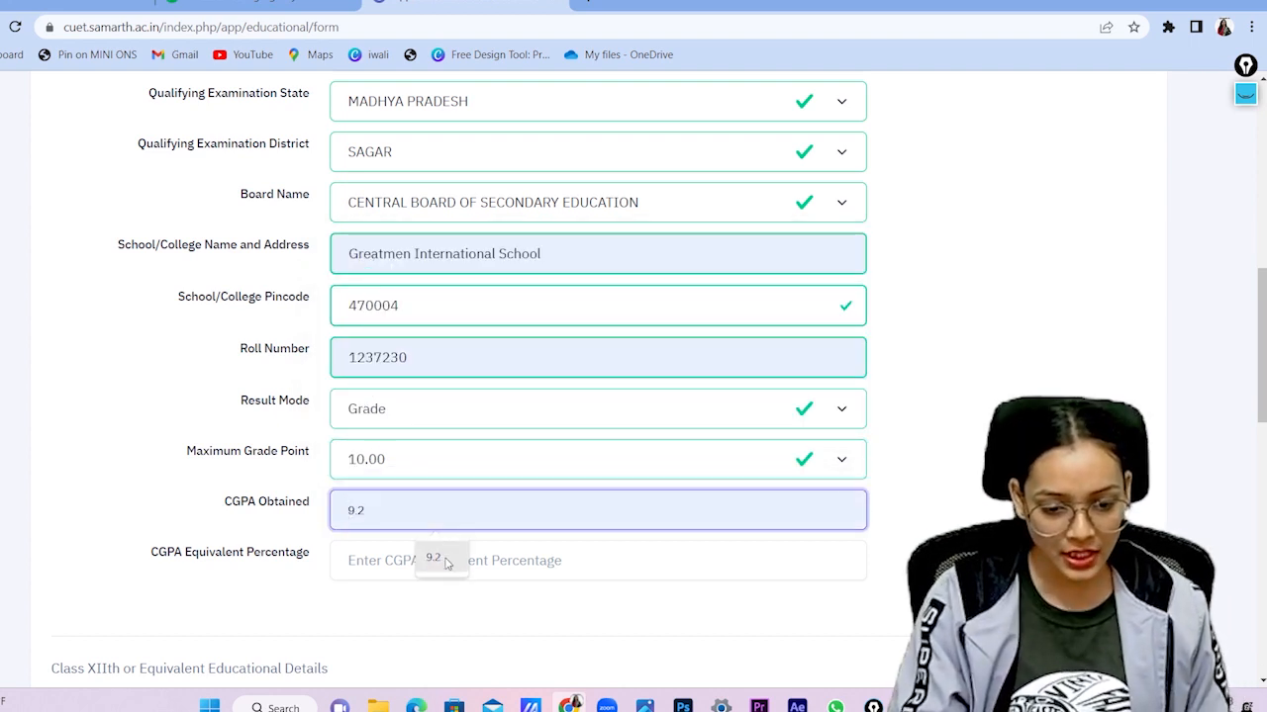
left_click(428, 557)
left_click(400, 562)
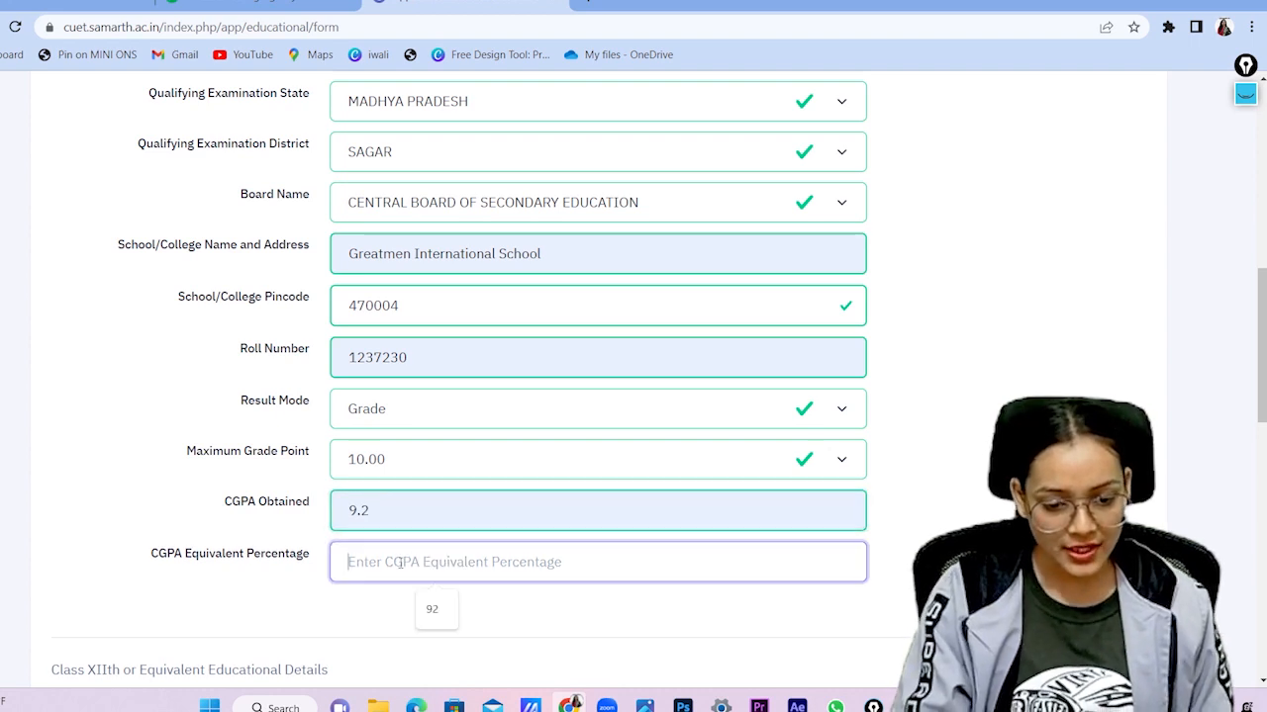
left_click(433, 611)
Set the Class XIIth result status to Passed and the passing year to 2017.
scroll(436, 618, "down", 3)
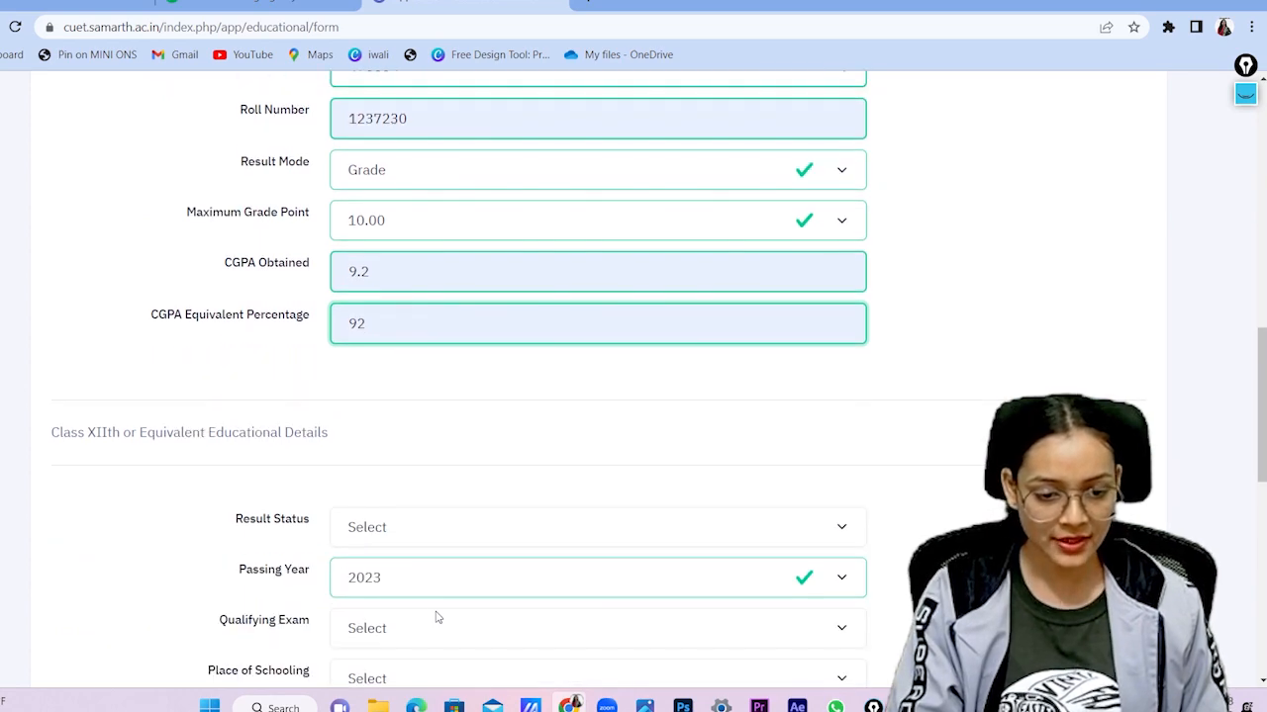
scroll(436, 618, "down", 2)
scroll(436, 618, "down", 1)
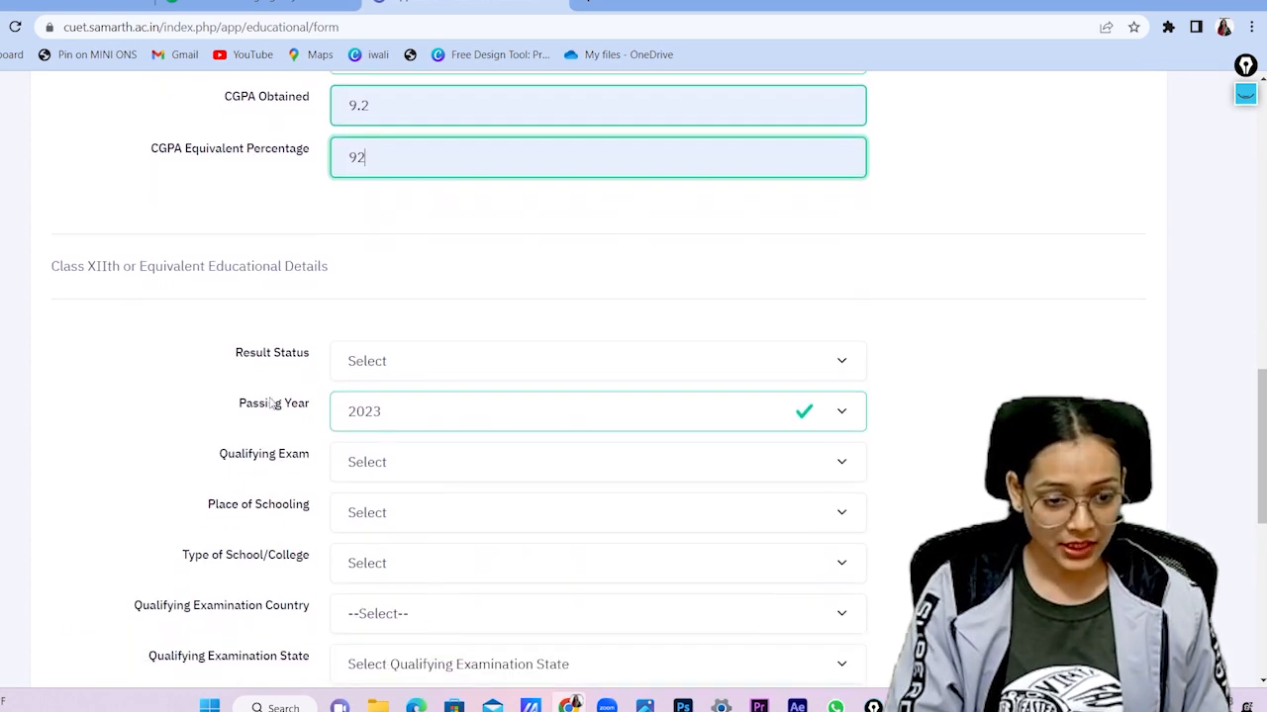
left_click(450, 372)
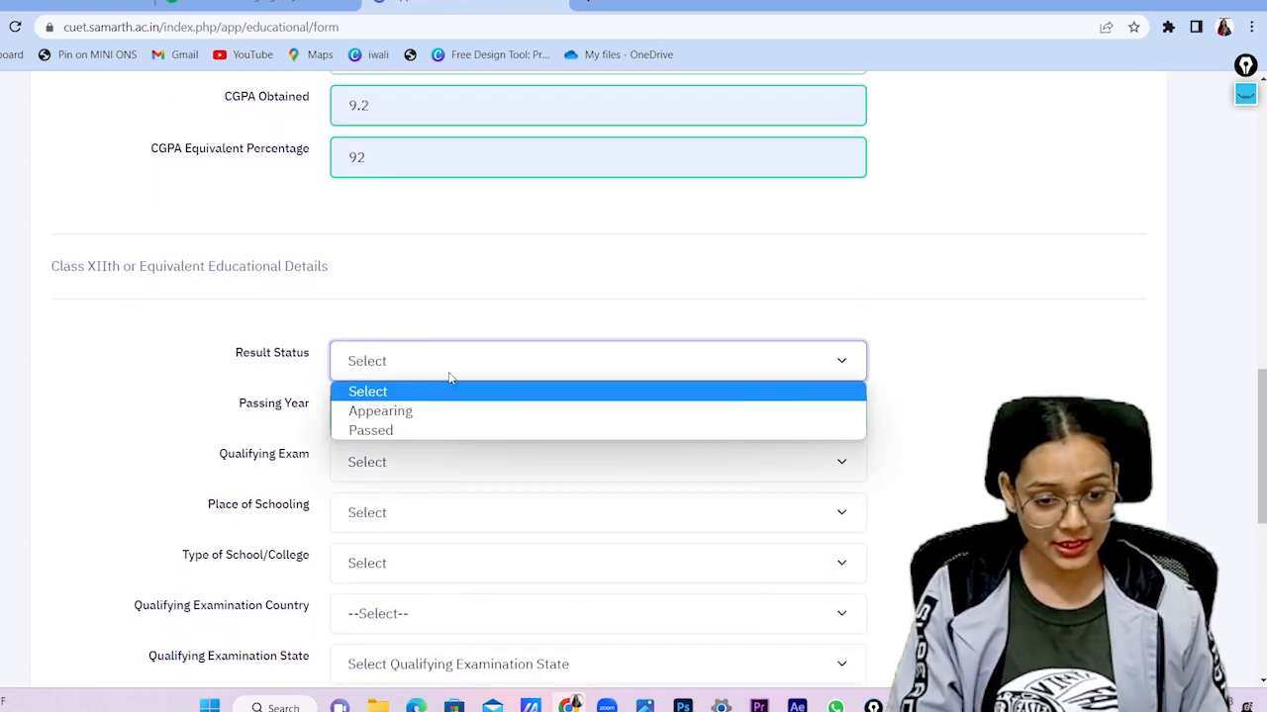
left_click(442, 432)
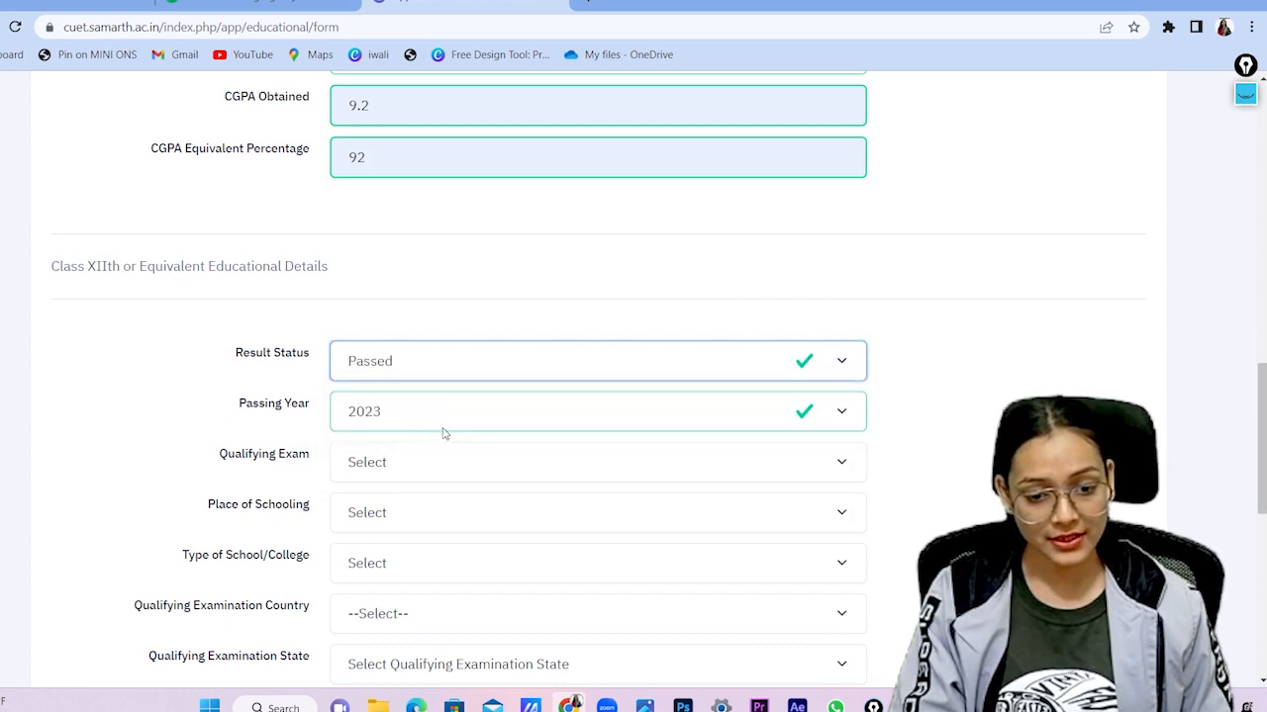
scroll(443, 433, "down", 2)
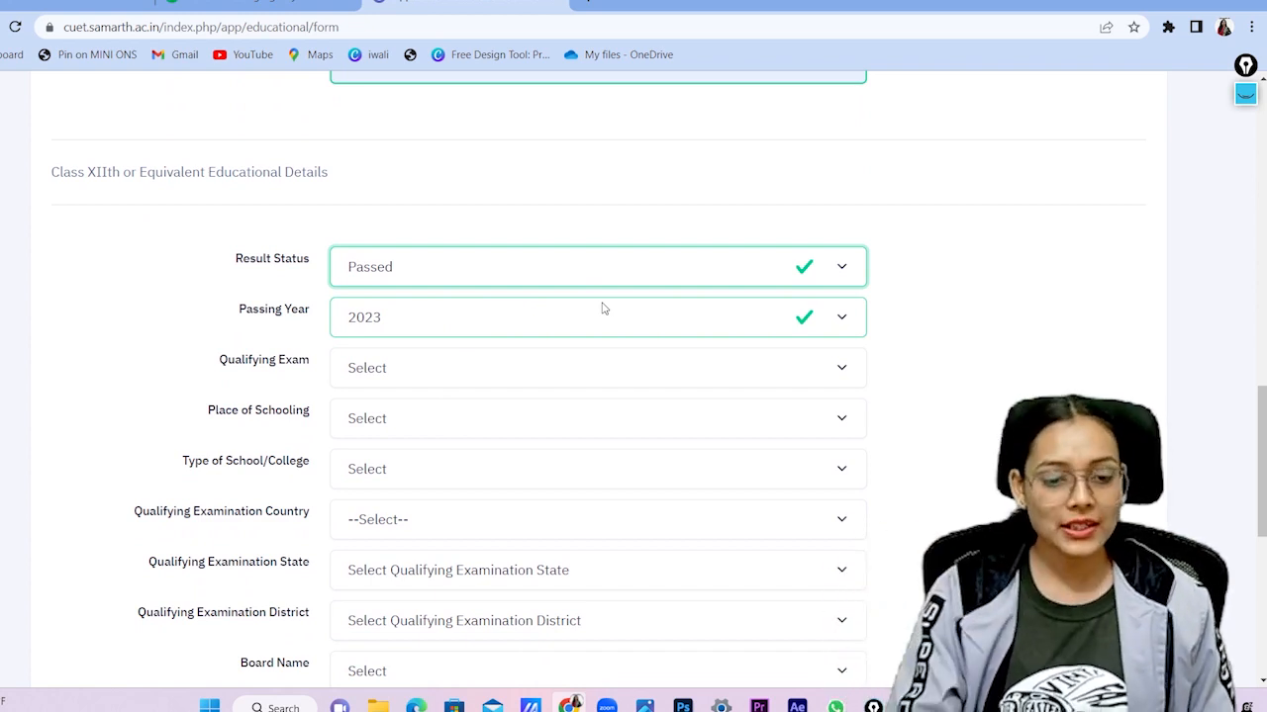
left_click(486, 329)
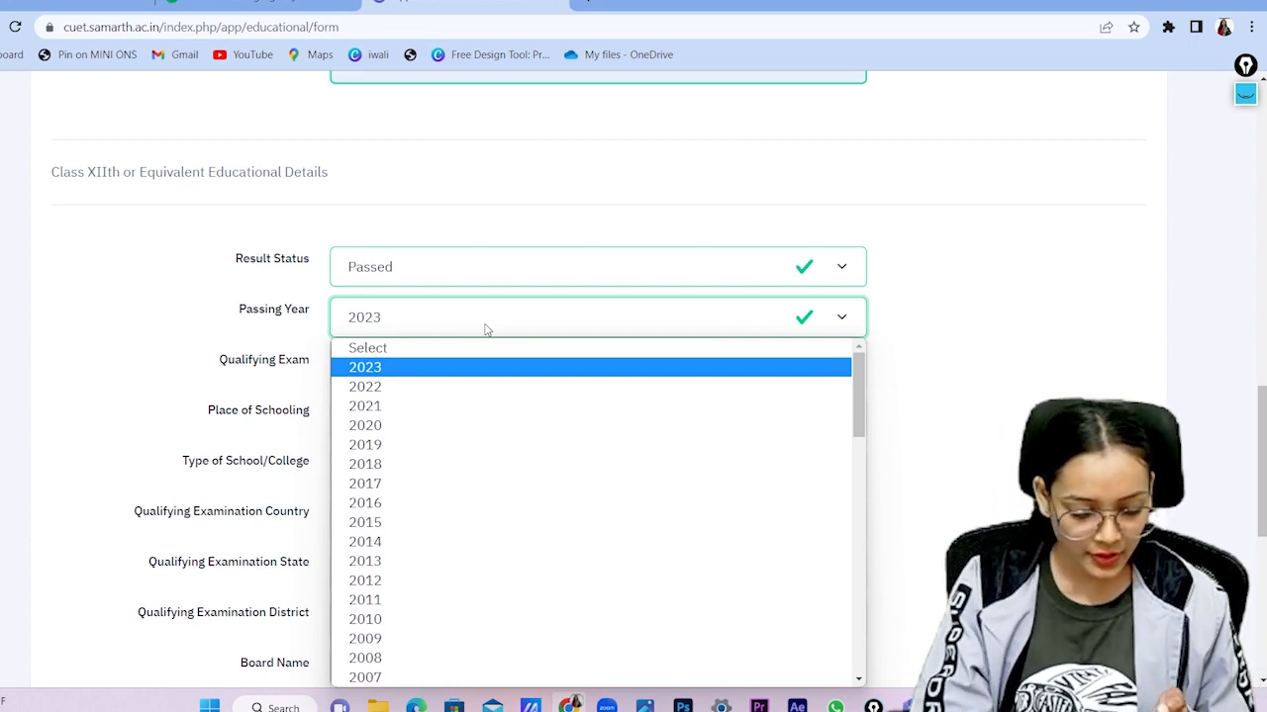
left_click(385, 489)
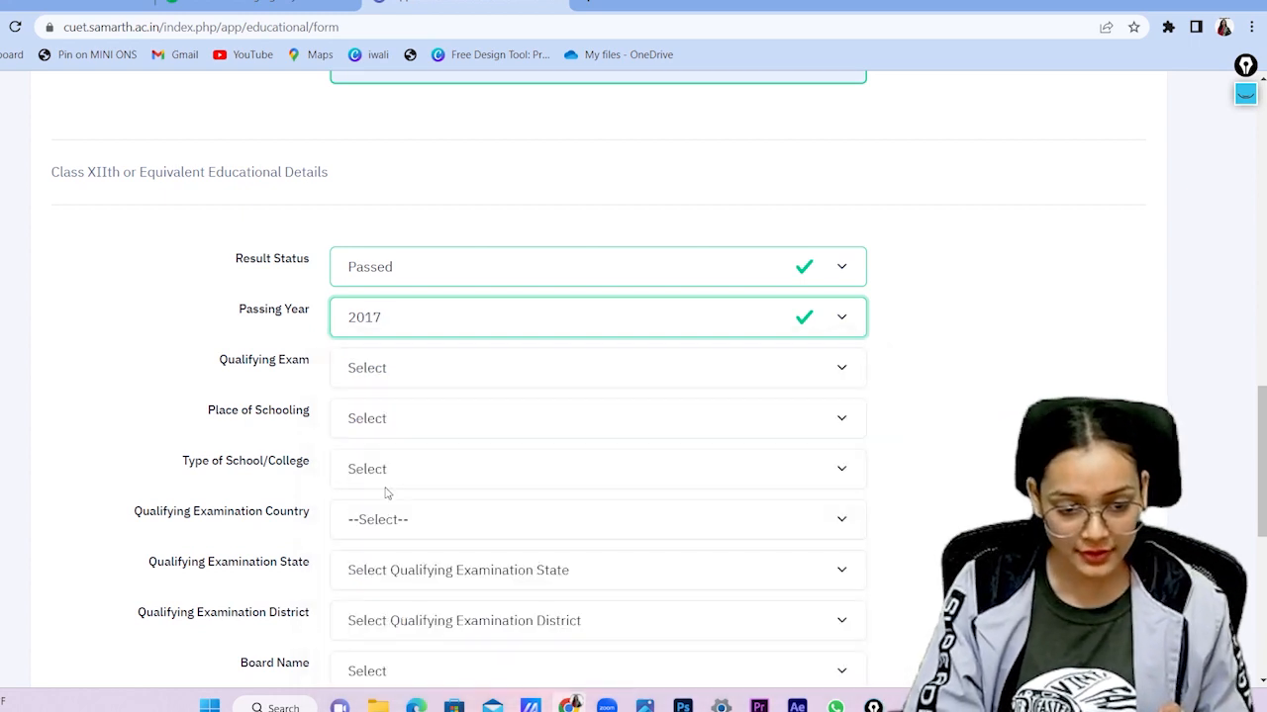
Set the Class XIIth qualifying exam to 12th or Equivalent and the place of schooling to Rural.
left_click(438, 369)
left_click(439, 424)
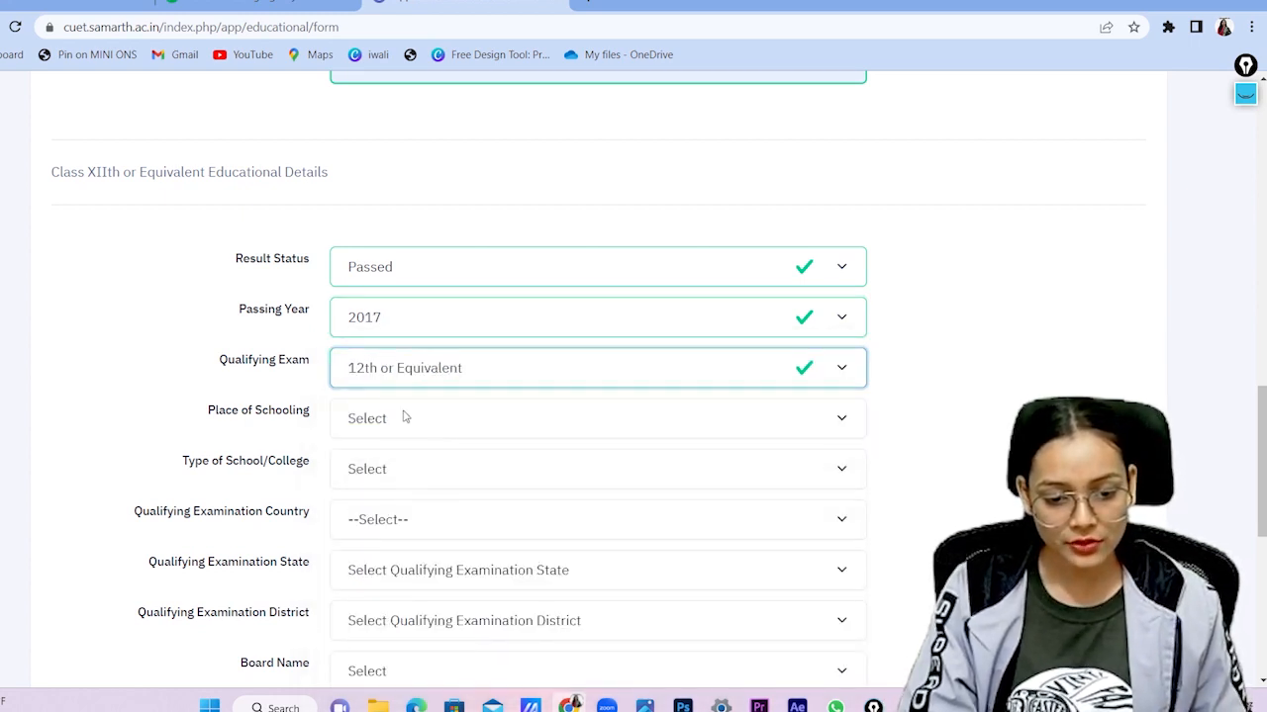
left_click(404, 417)
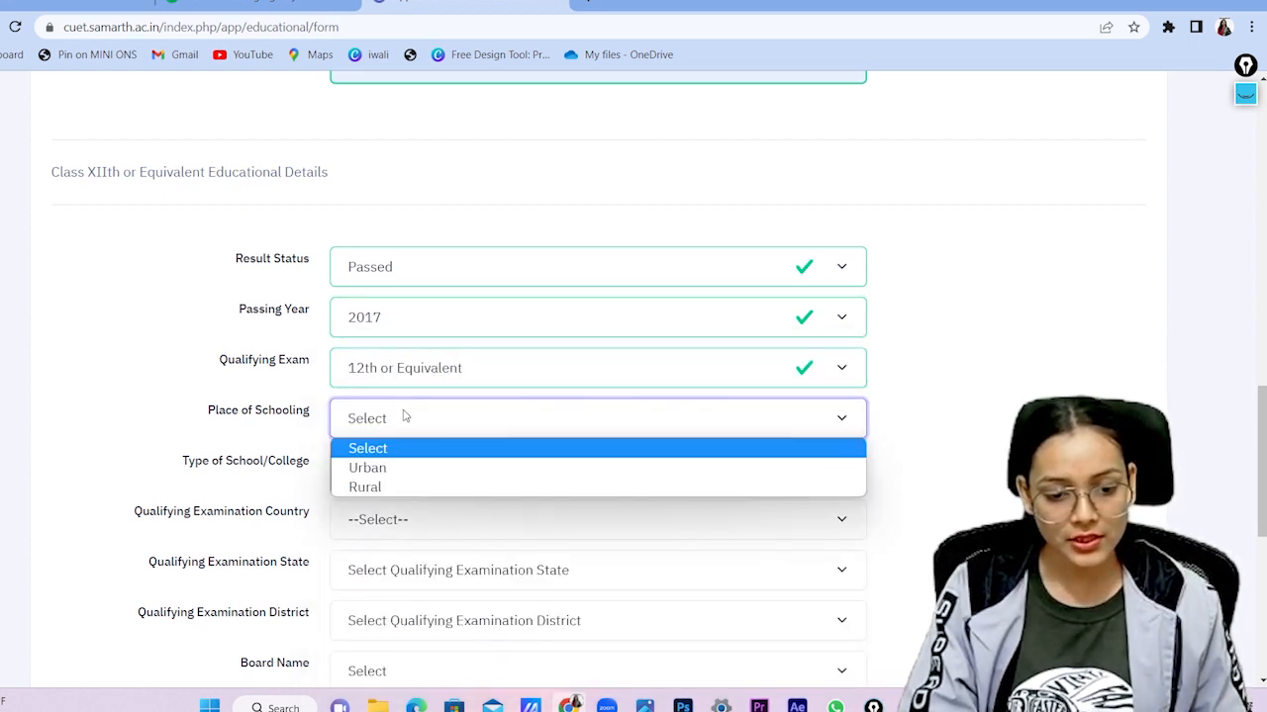
left_click(404, 483)
Set the Class XIIth type of school to Central Board of Secondary Education School.
left_click(425, 479)
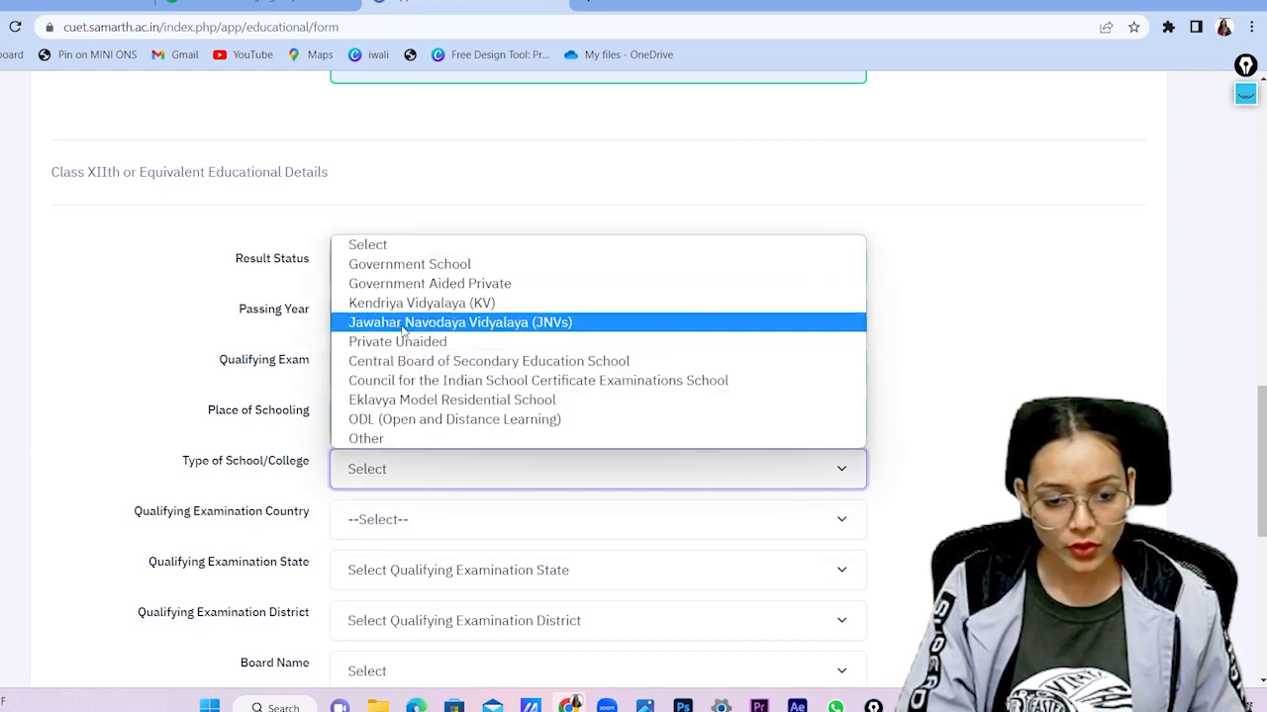
left_click(413, 369)
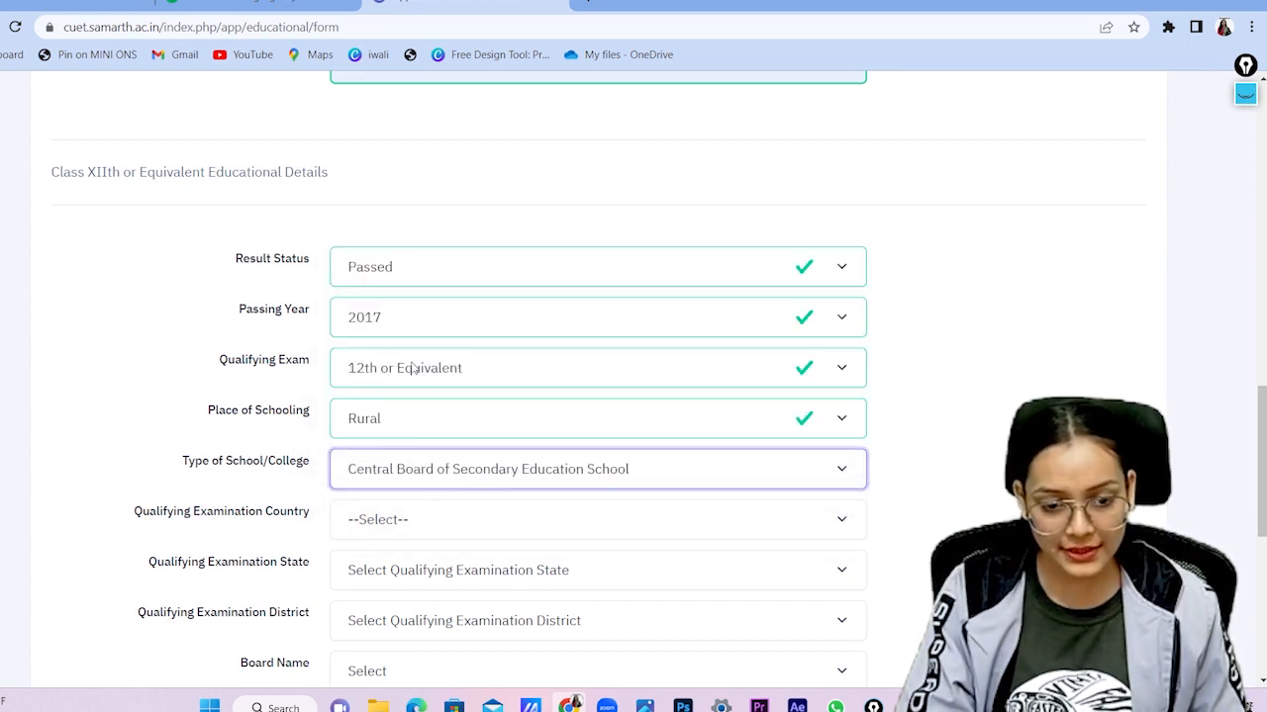
scroll(418, 426, "down", 1)
left_click(465, 376)
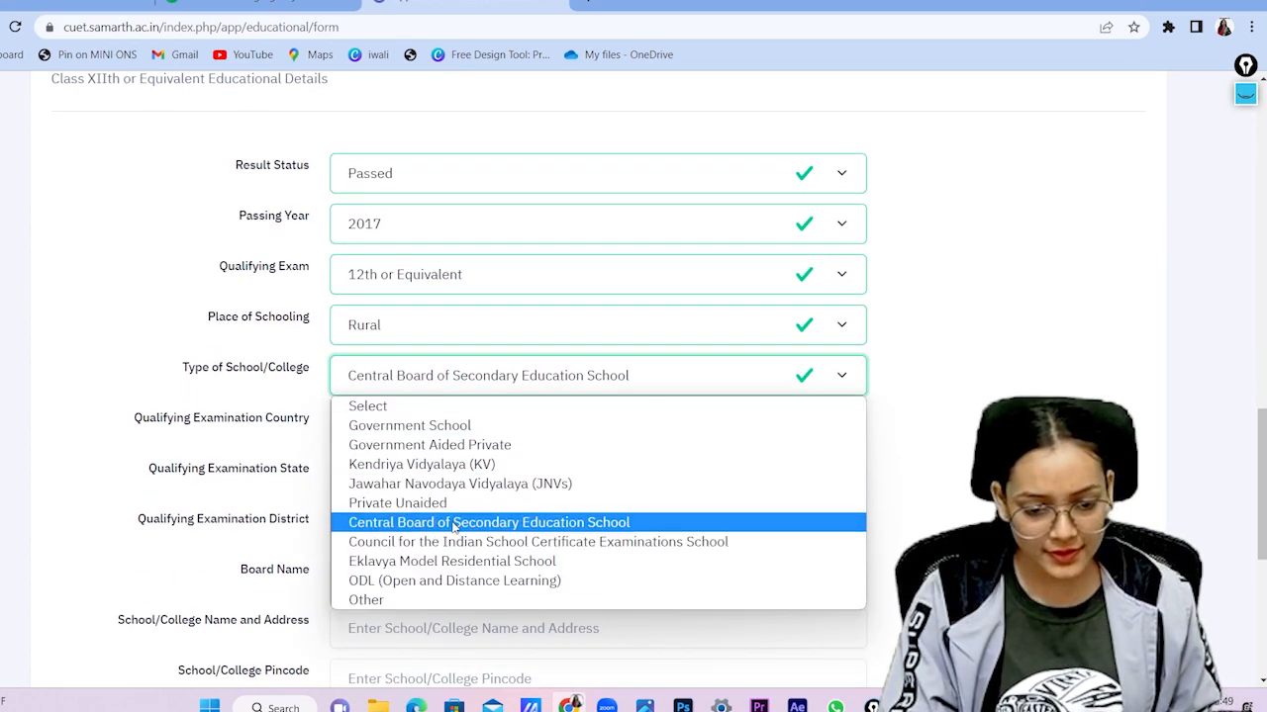
left_click(453, 527)
Set the Class XIIth qualifying examination country to India and the state to MADHYA PRADESH.
left_click(442, 431)
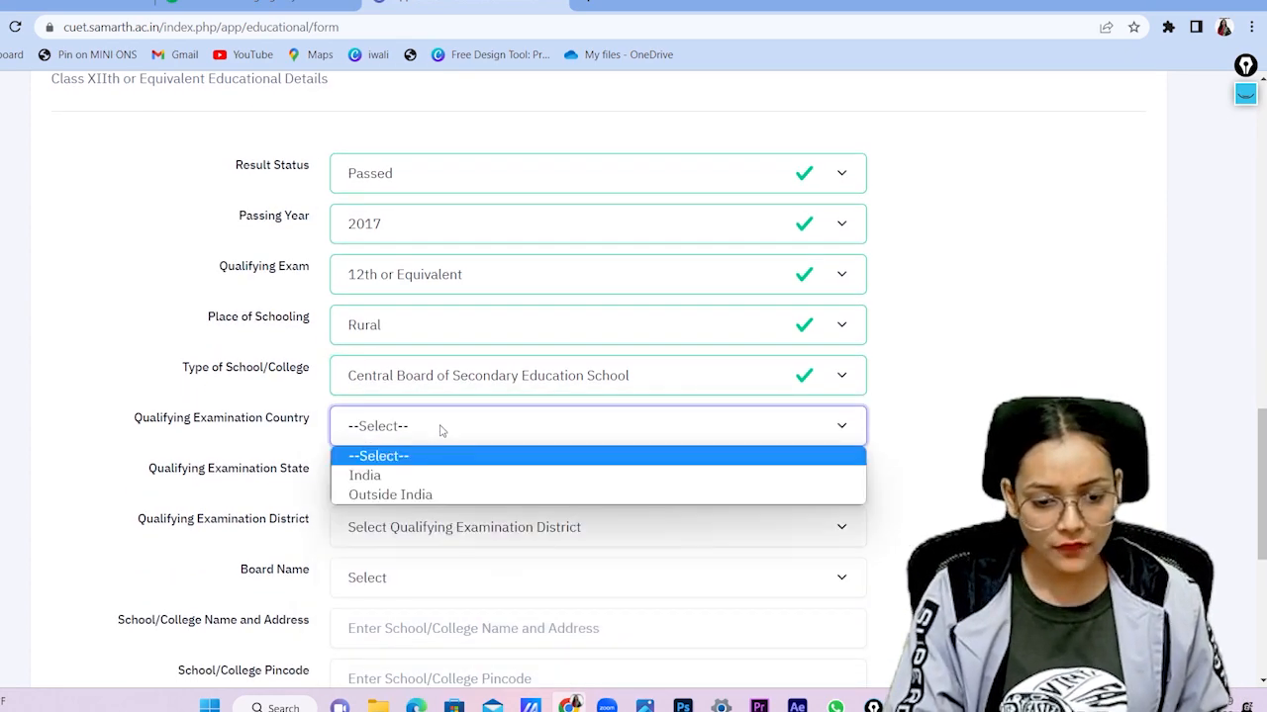
left_click(444, 476)
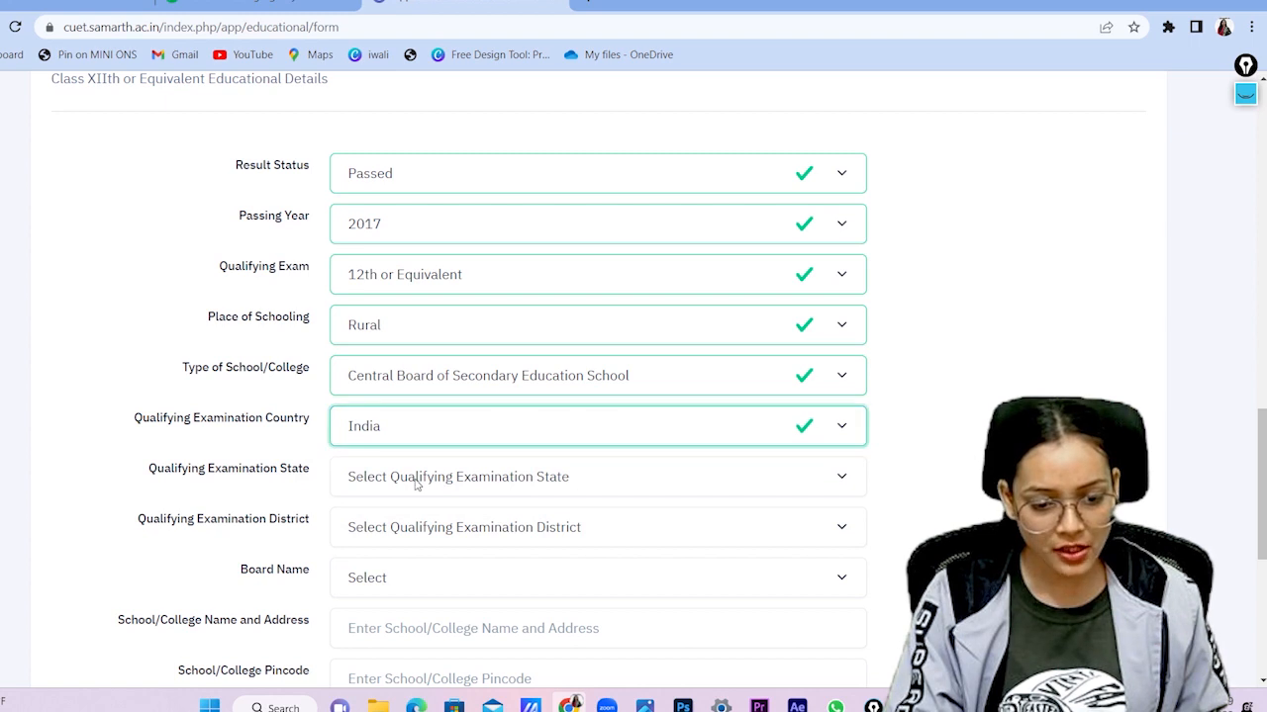
left_click(417, 482)
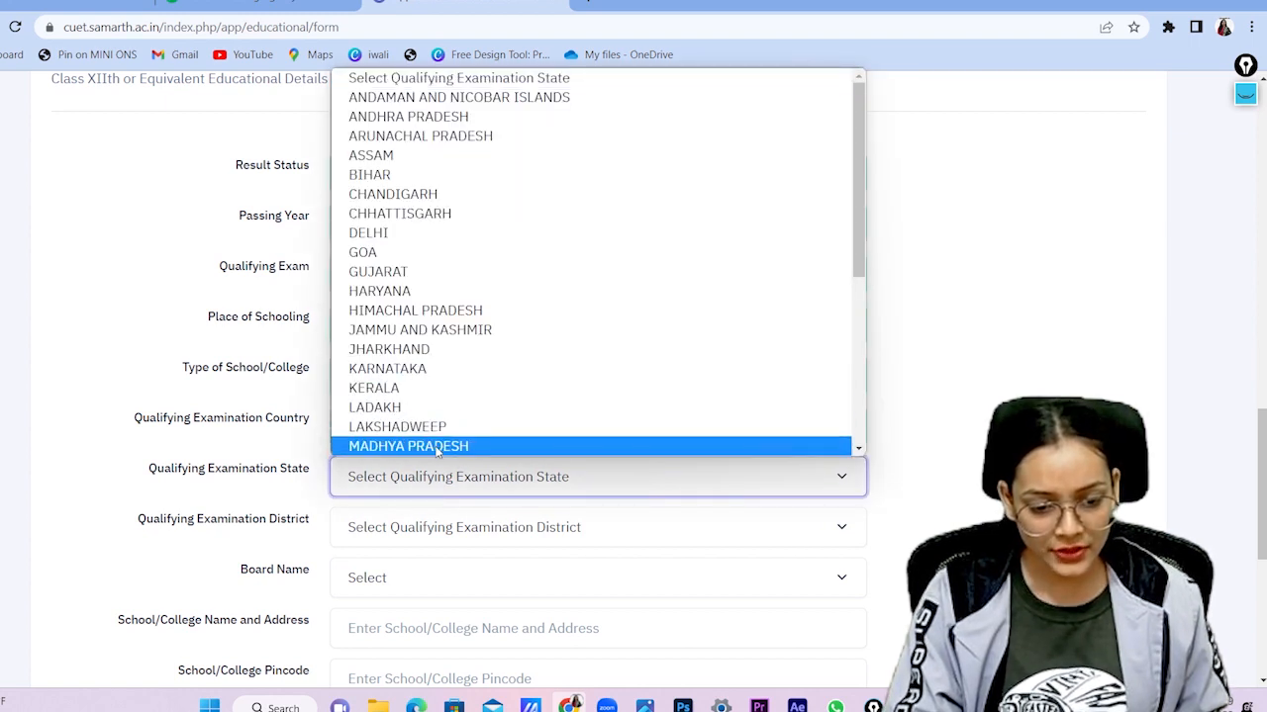
left_click(439, 446)
Set the Class XIIth qualifying examination district to SAGAR and the board name to CENTRAL BOARD OF SECONDARY EDUCATION.
scroll(438, 452, "down", 1)
left_click(432, 405)
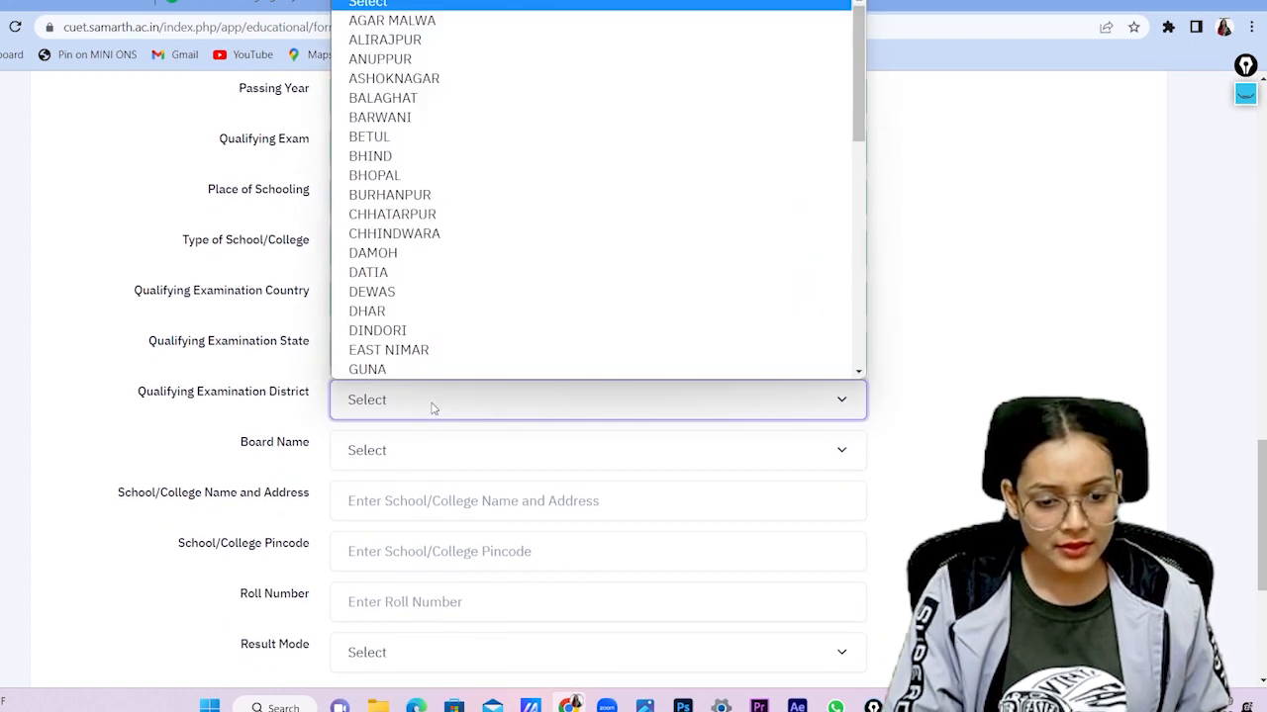
scroll(385, 327, "down", 2)
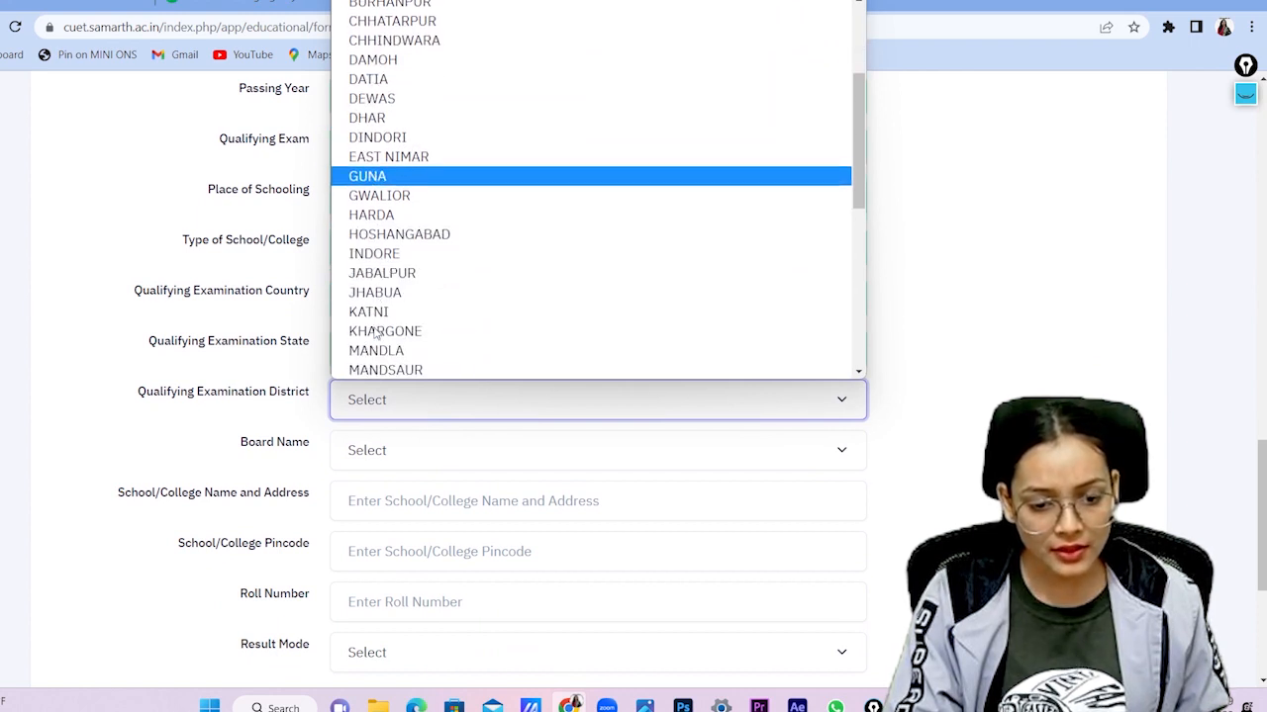
scroll(377, 277, "down", 2)
scroll(381, 324, "down", 1)
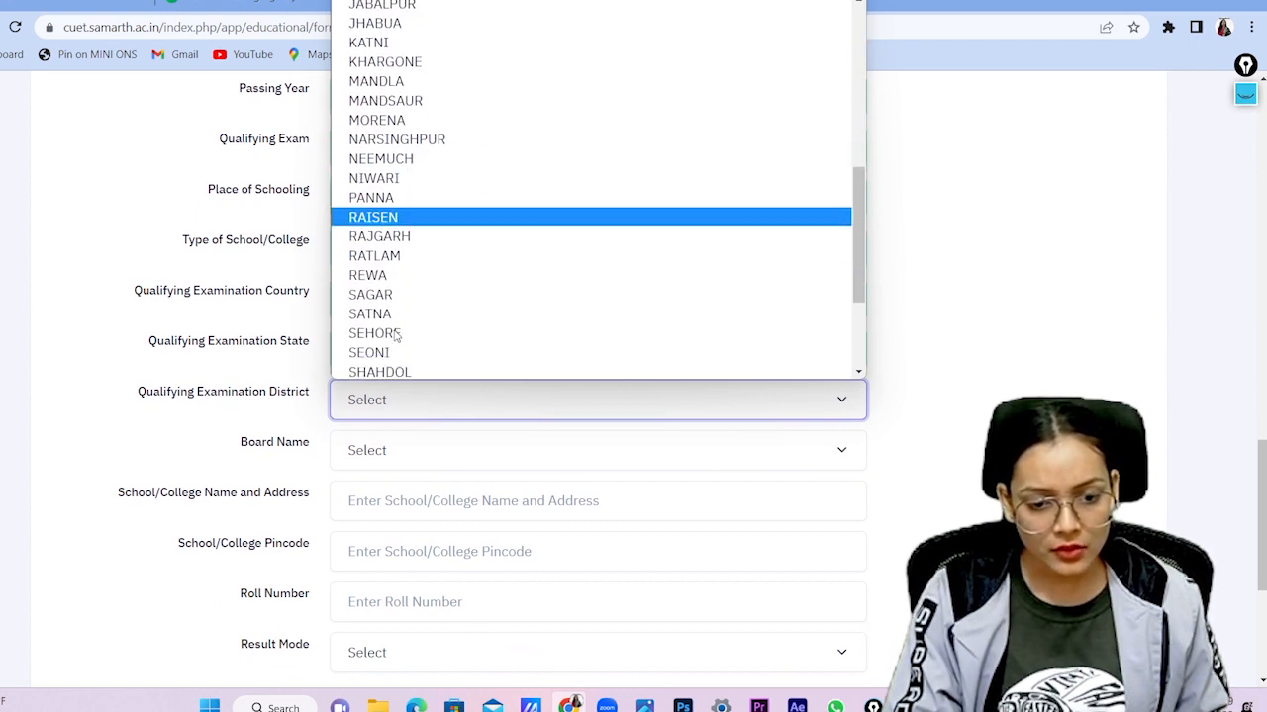
left_click(386, 295)
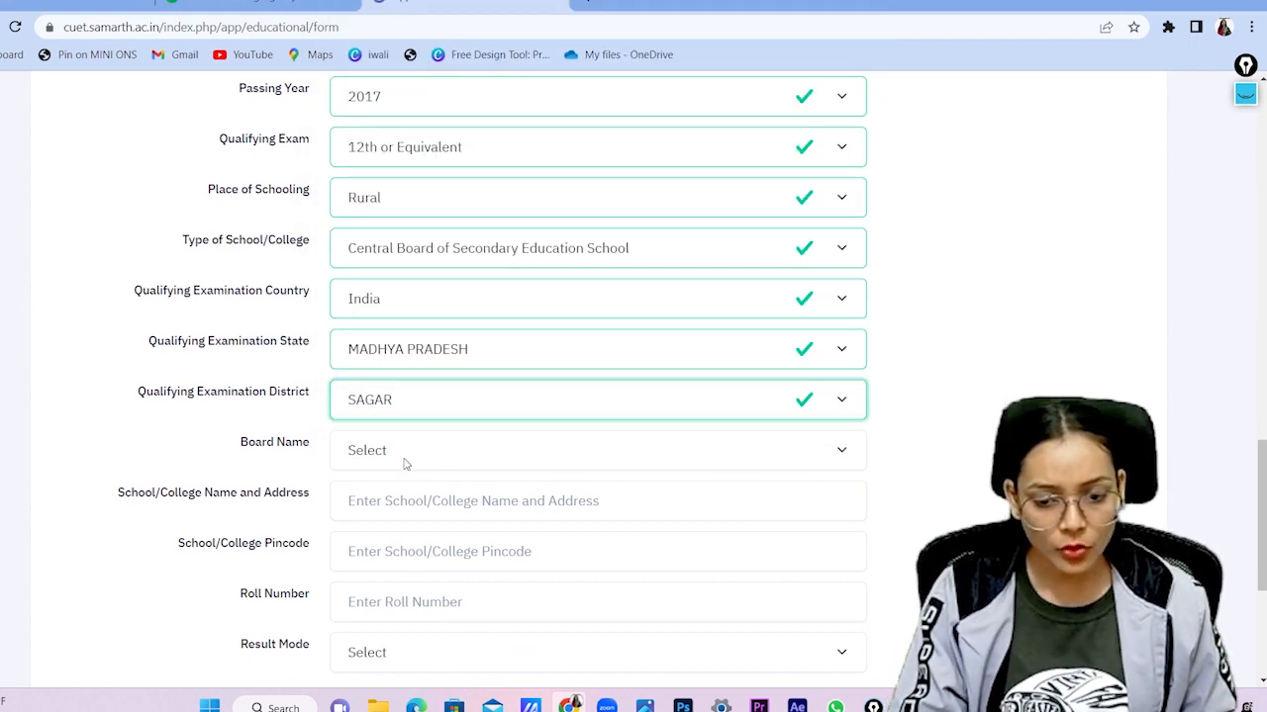
left_click(404, 461)
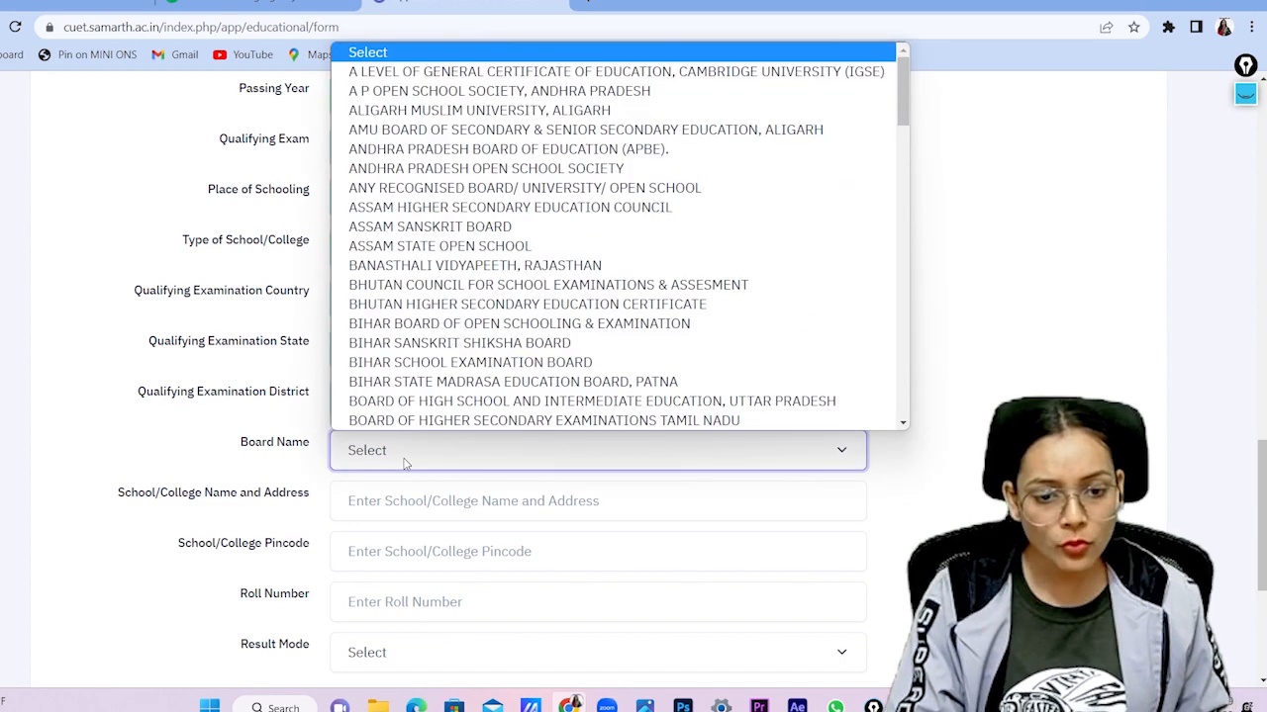
scroll(440, 341, "down", 4)
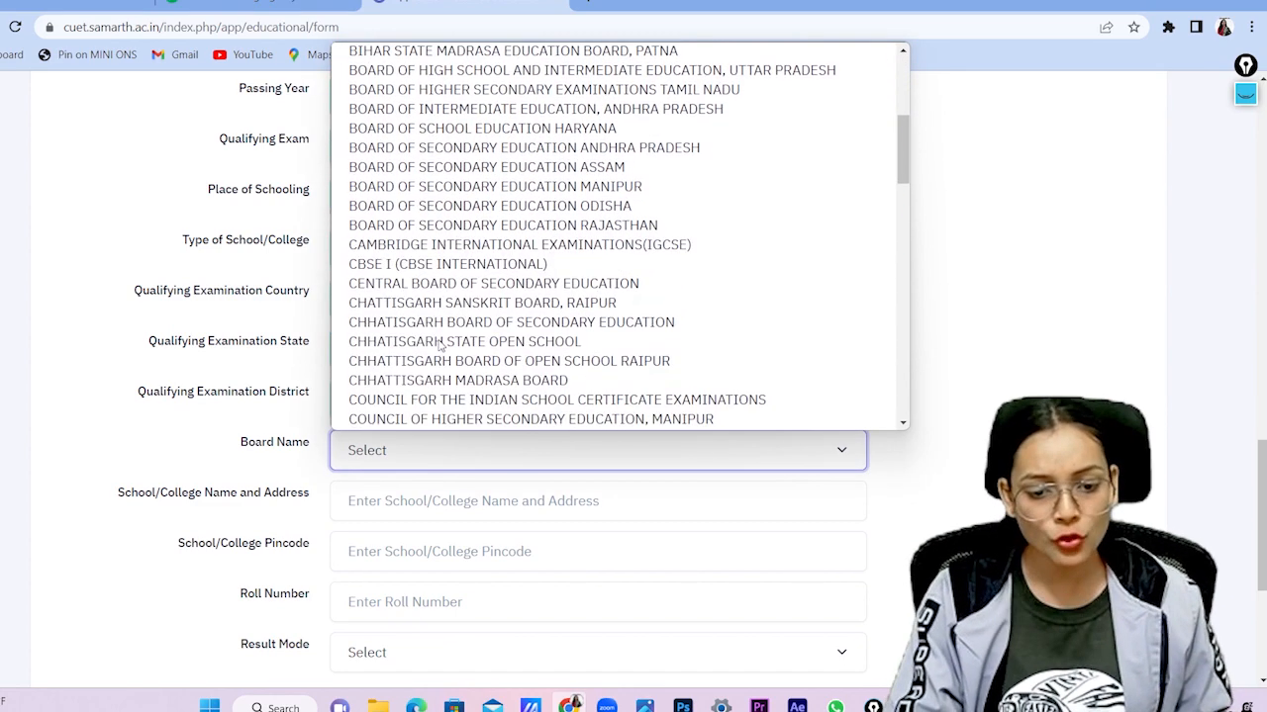
left_click(429, 284)
Enter Greatmen International School as the Class XIIth school name and address.
scroll(447, 396, "down", 3)
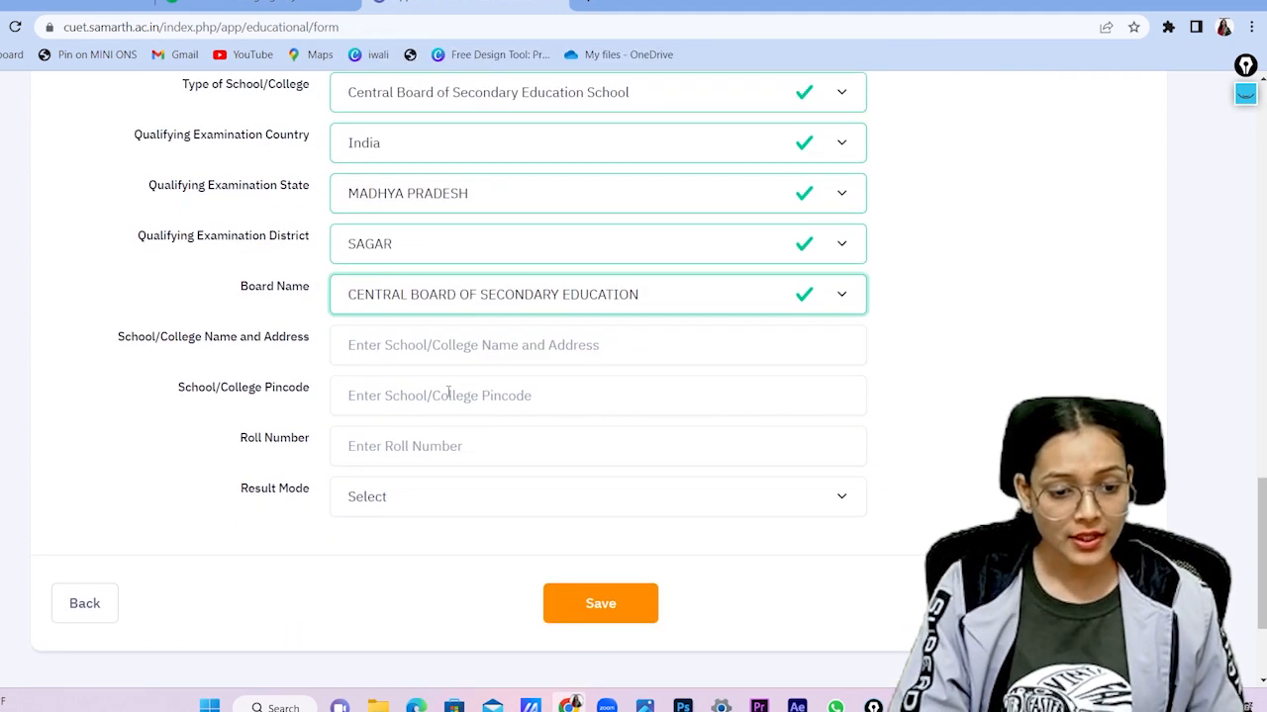
left_click(428, 345)
type("g")
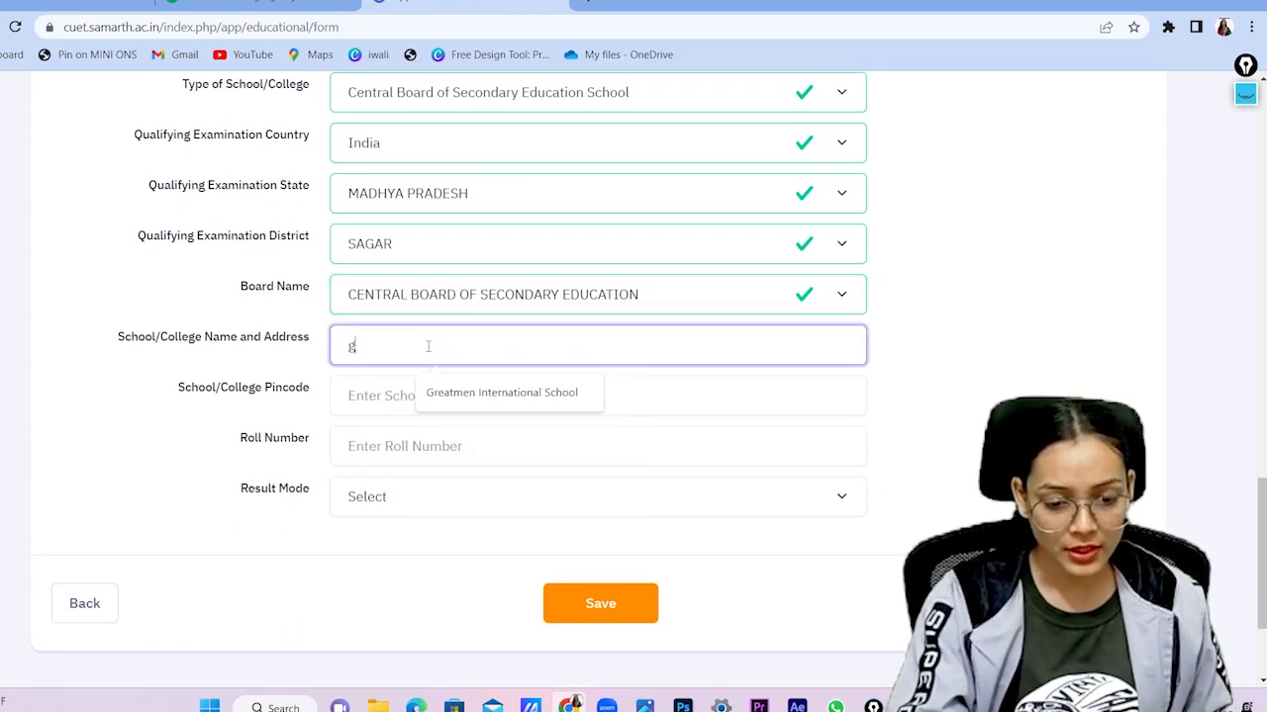
left_click(458, 394)
Fill in the Class XIIth school's pincode and the candidate's Class XIIth roll number.
left_click(425, 398)
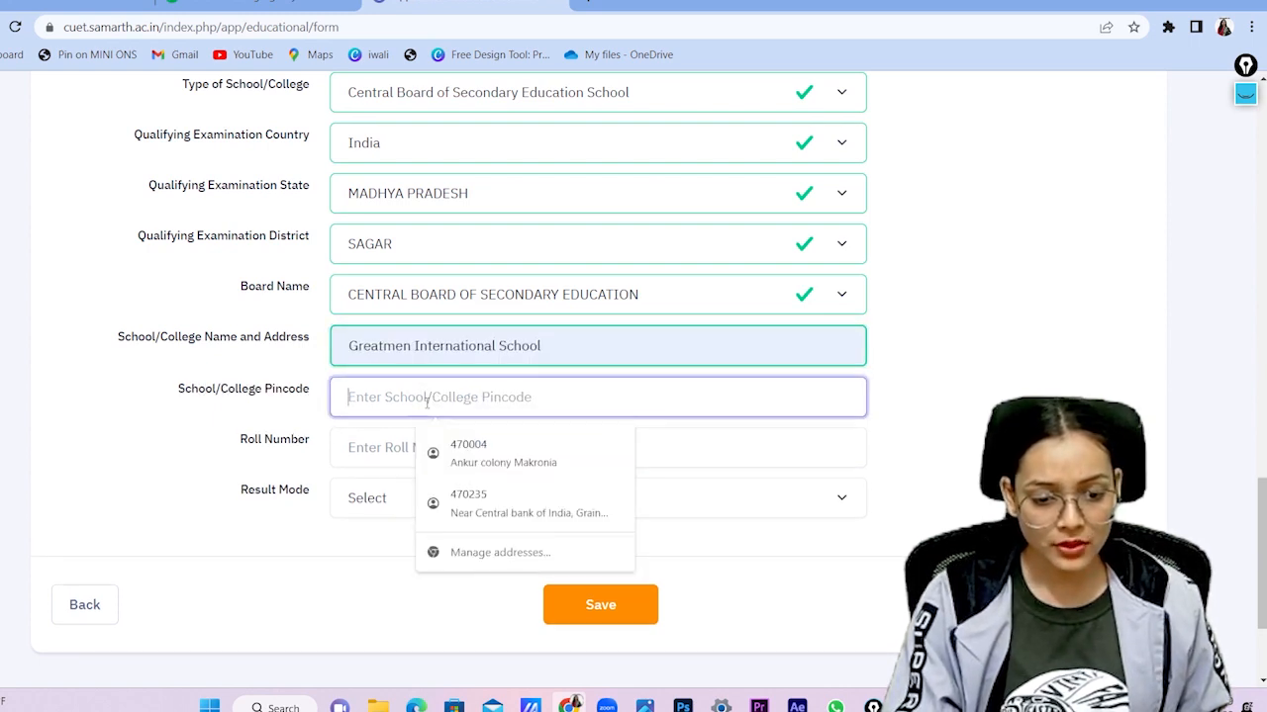
left_click(452, 447)
left_click(393, 458)
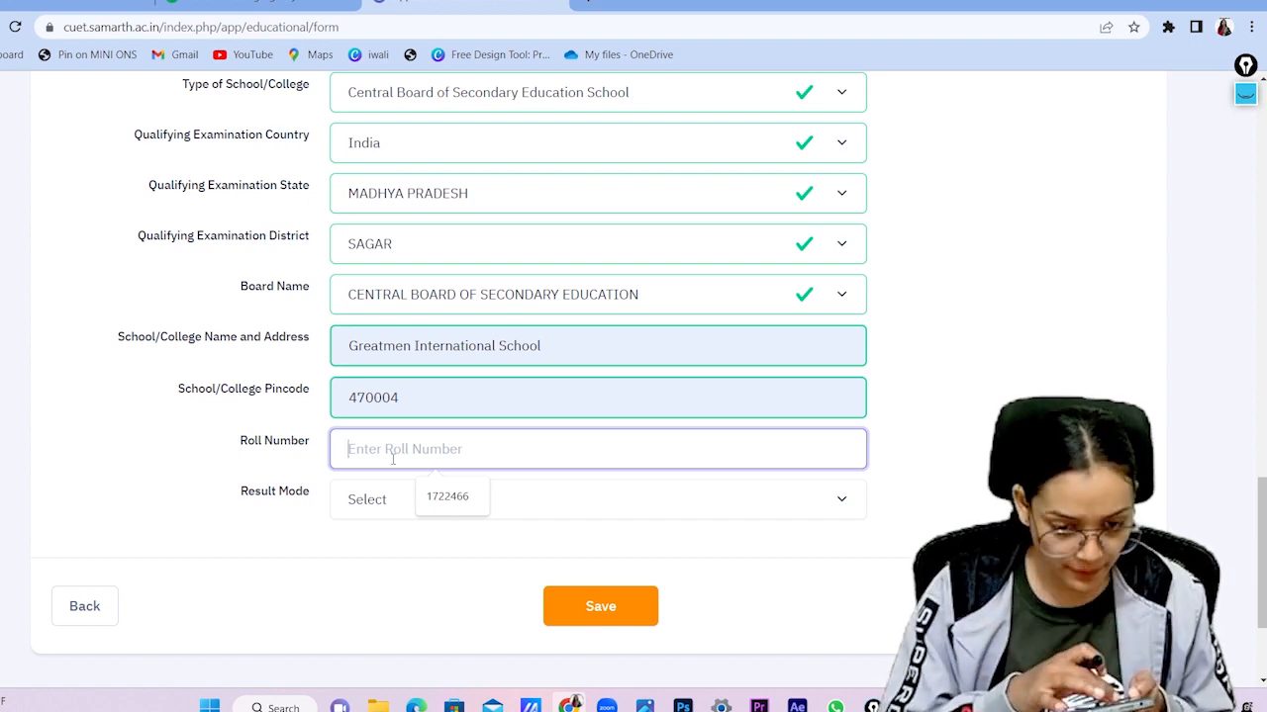
left_click(457, 494)
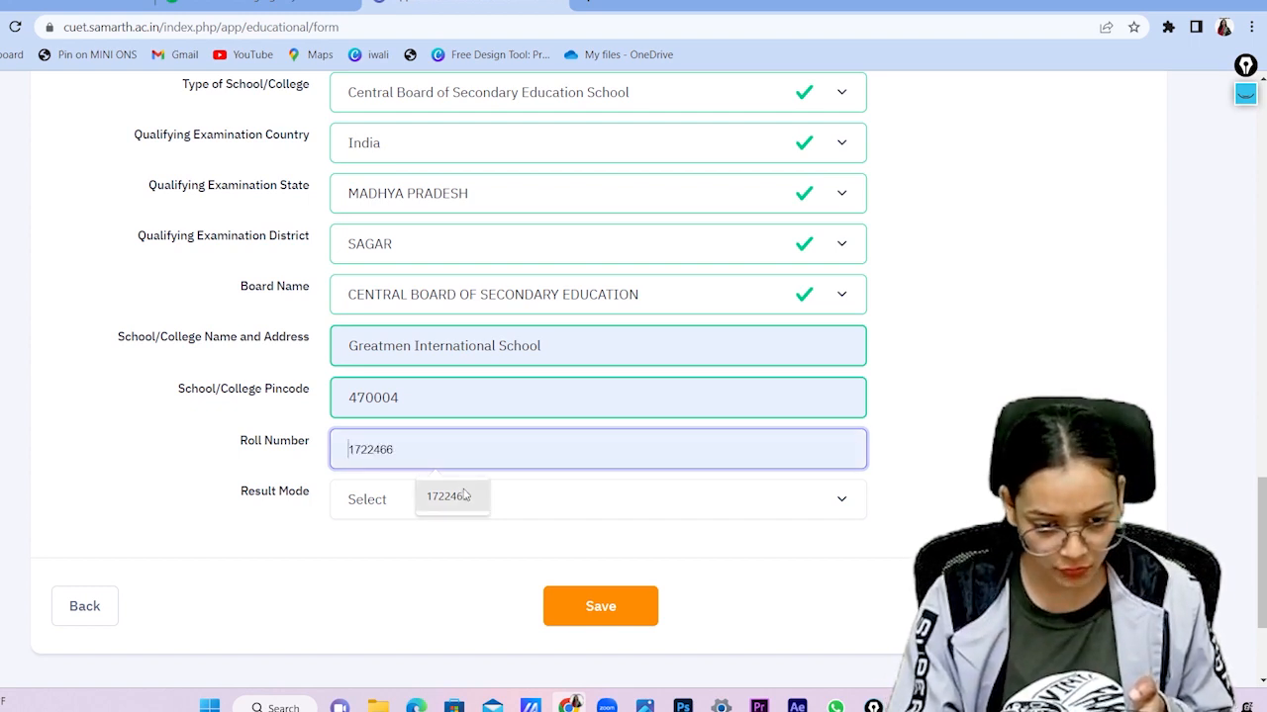
Set the Class XIIth result mode to Percentage, with maximum marks 100 and marks obtained 70.
left_click(445, 503)
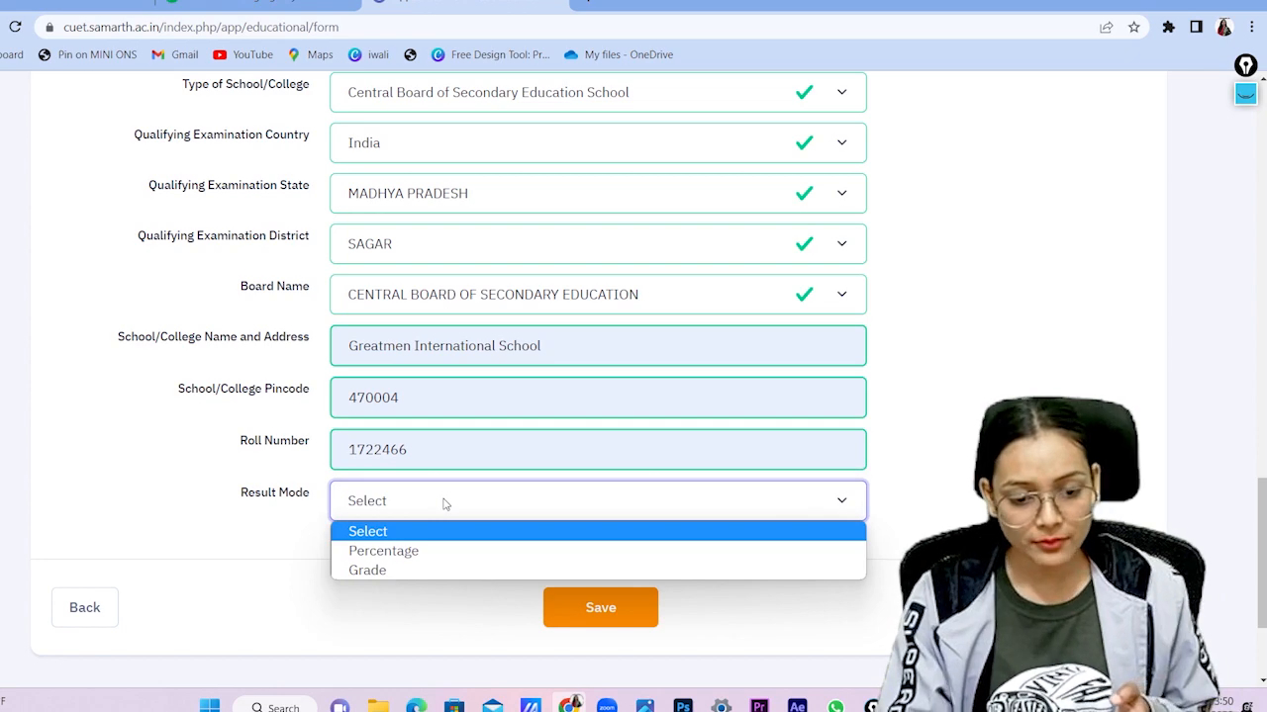
left_click(439, 552)
scroll(443, 556, "down", 1)
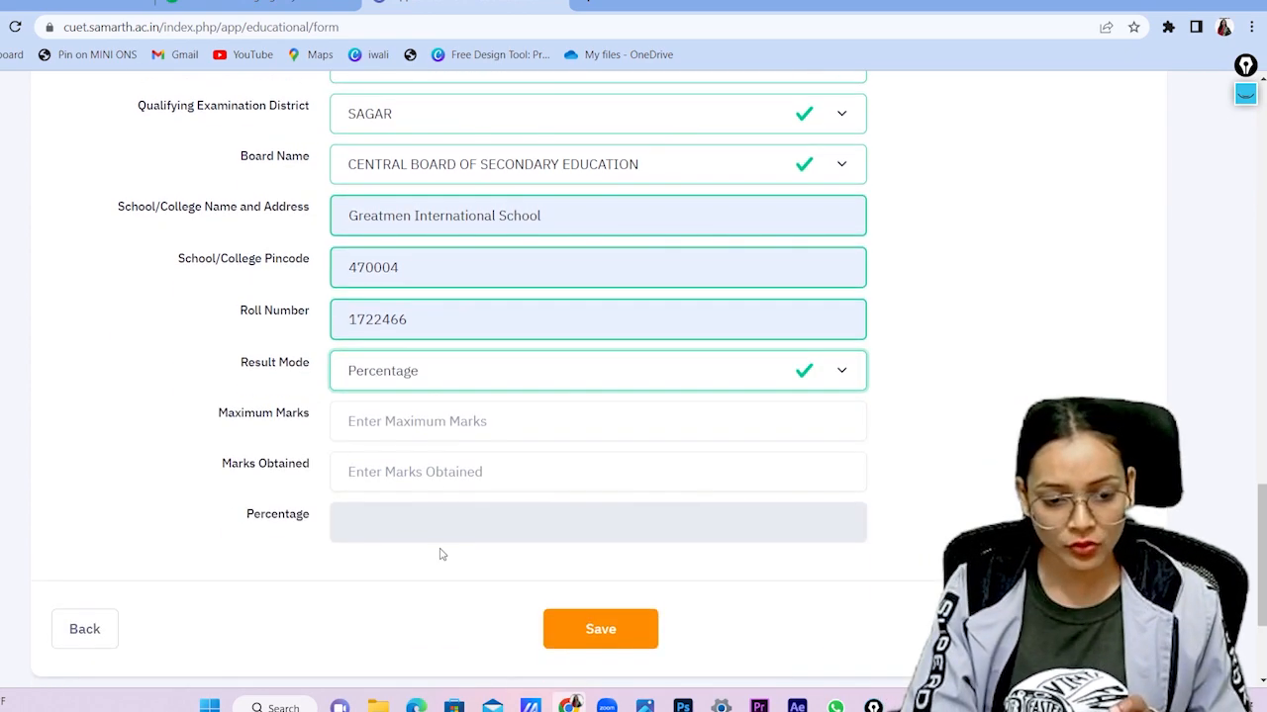
left_click(442, 424)
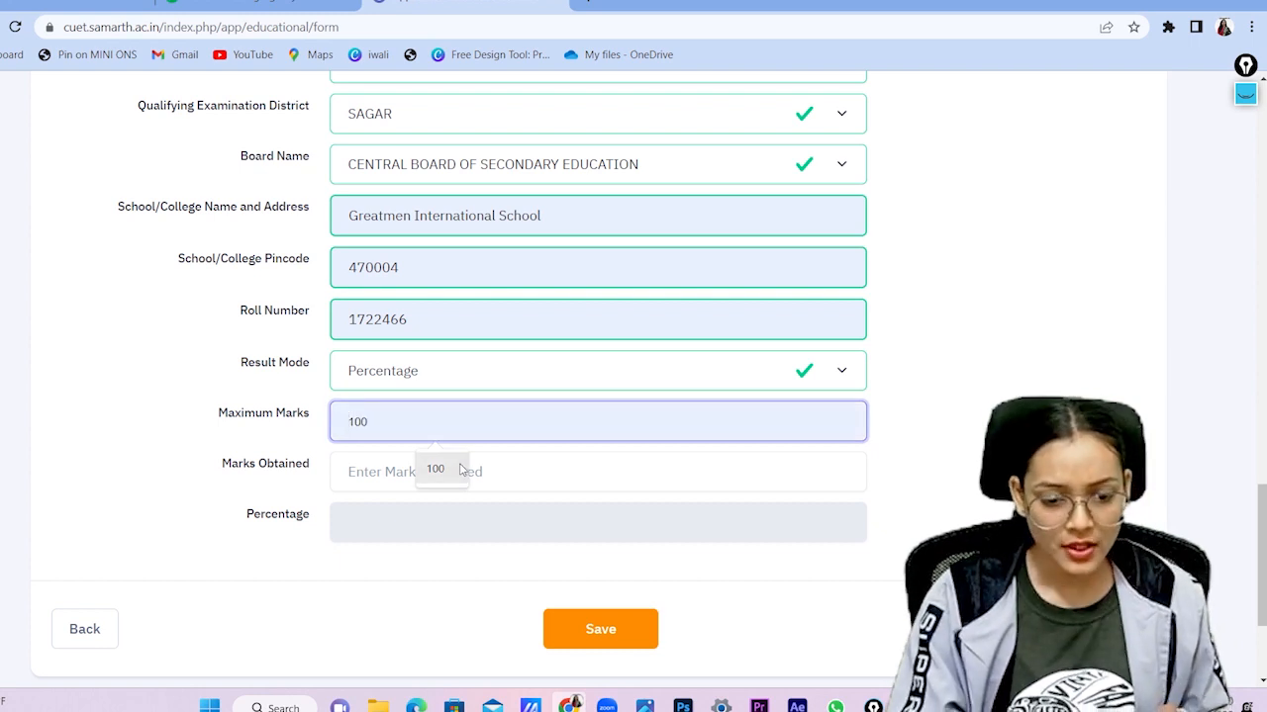
left_click(436, 469)
left_click(437, 473)
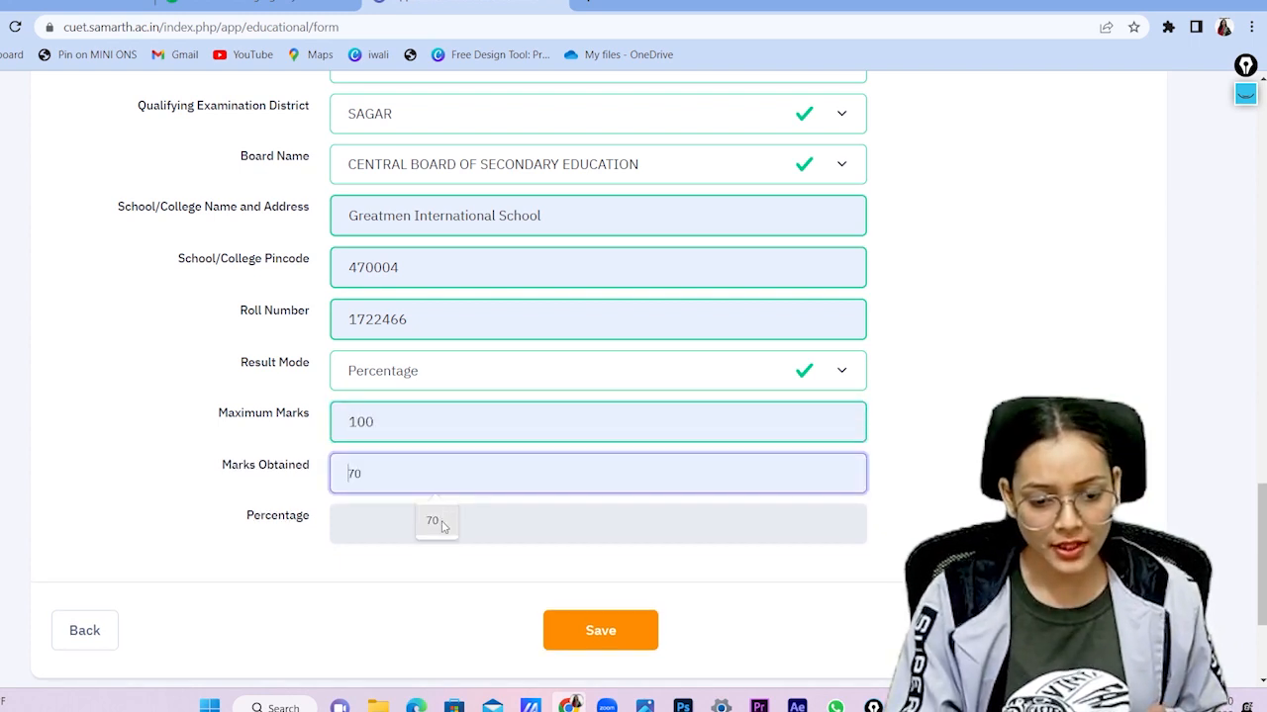
left_click(436, 520)
Save the educational details and decline the browser's offer to save the school address.
scroll(443, 521, "down", 2)
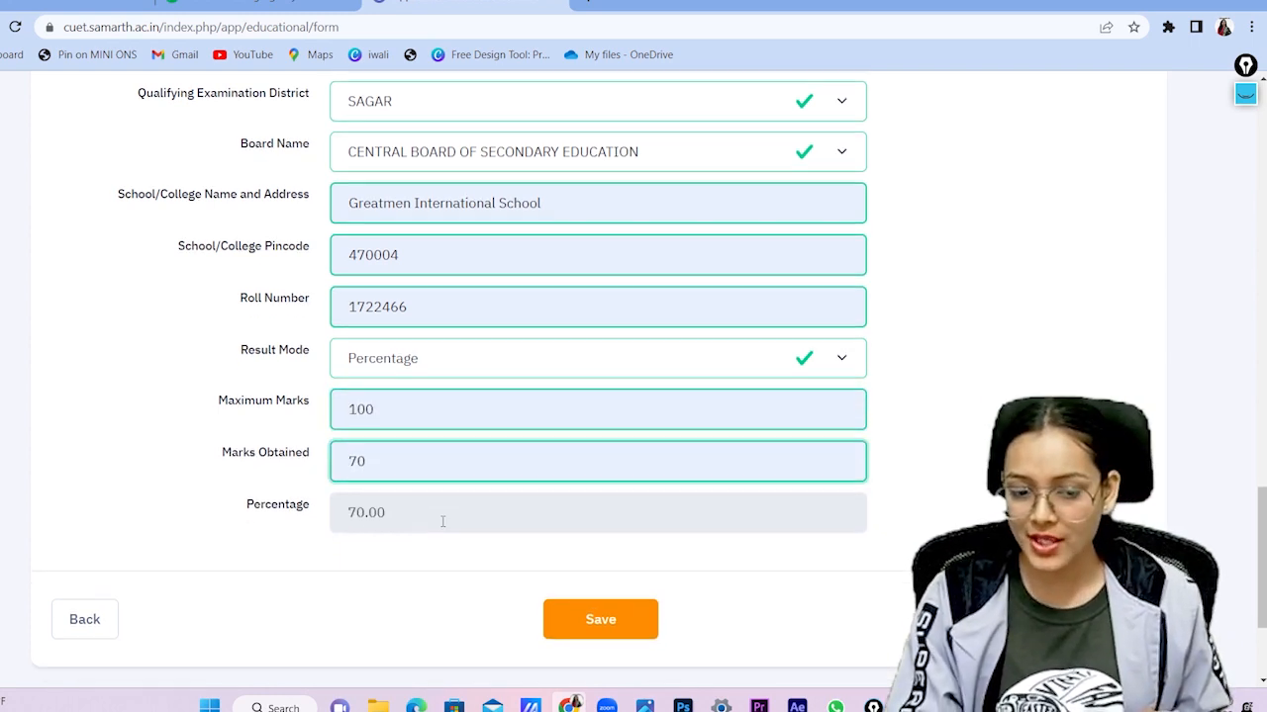
left_click(582, 512)
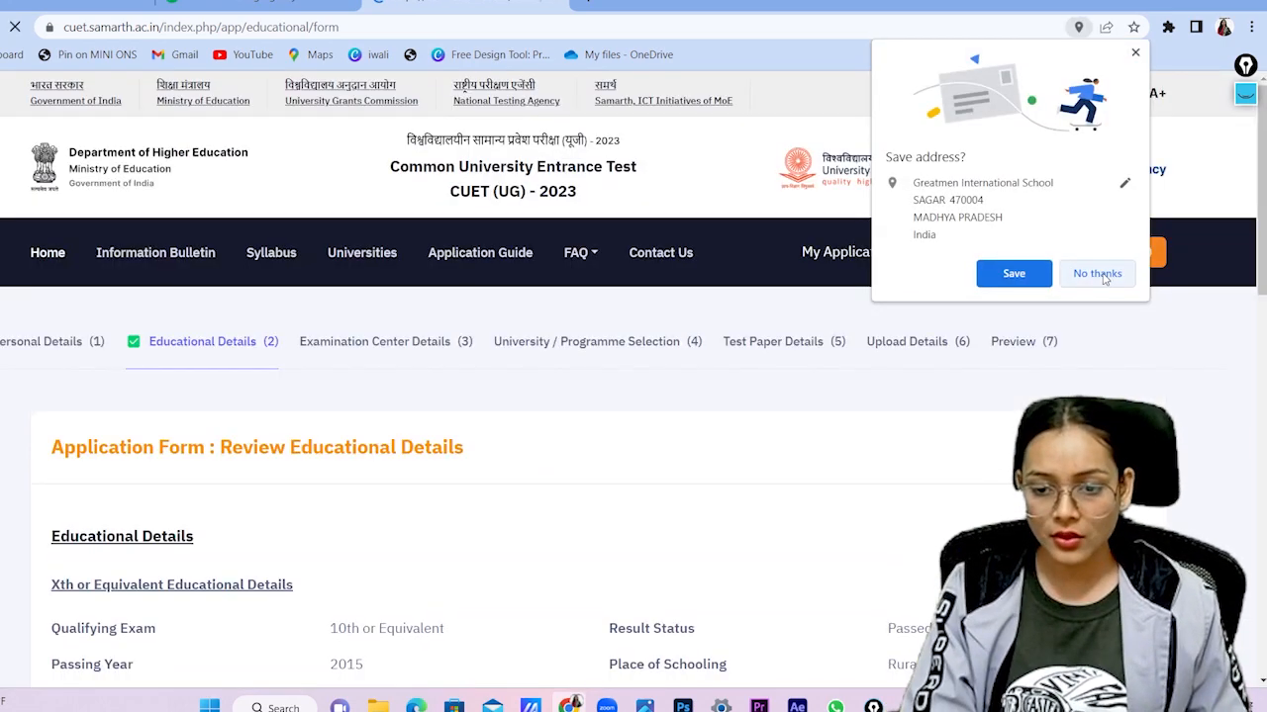
left_click(1099, 276)
scroll(883, 422, "down", 3)
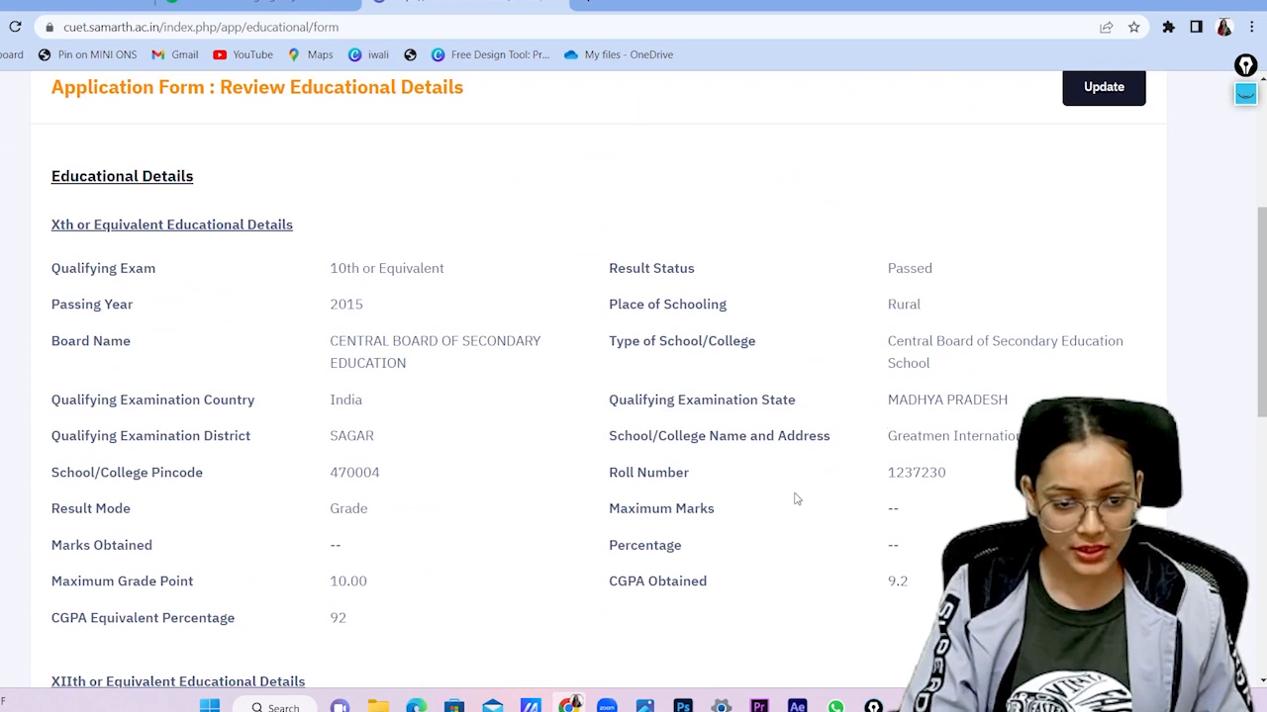
Review the saved Class Xth and XIIth educational details and proceed to the examination center section.
scroll(797, 500, "down", 3)
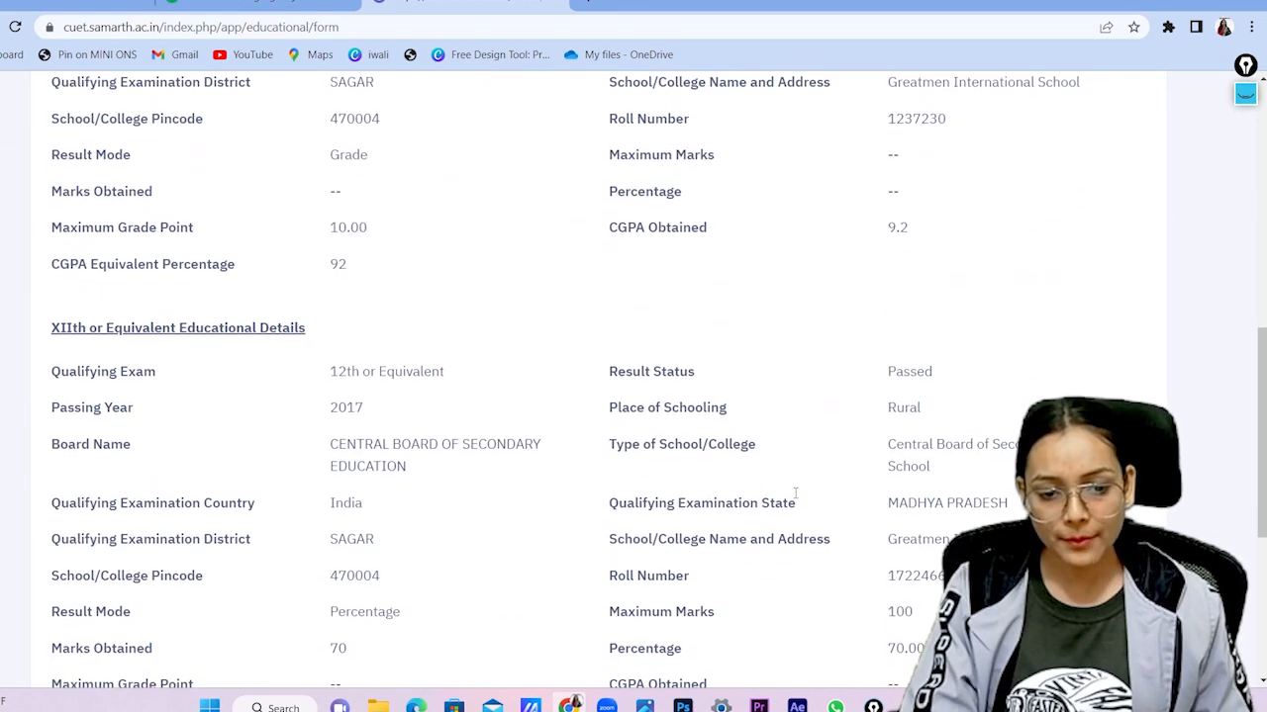
scroll(796, 500, "down", 2)
scroll(797, 499, "down", 1)
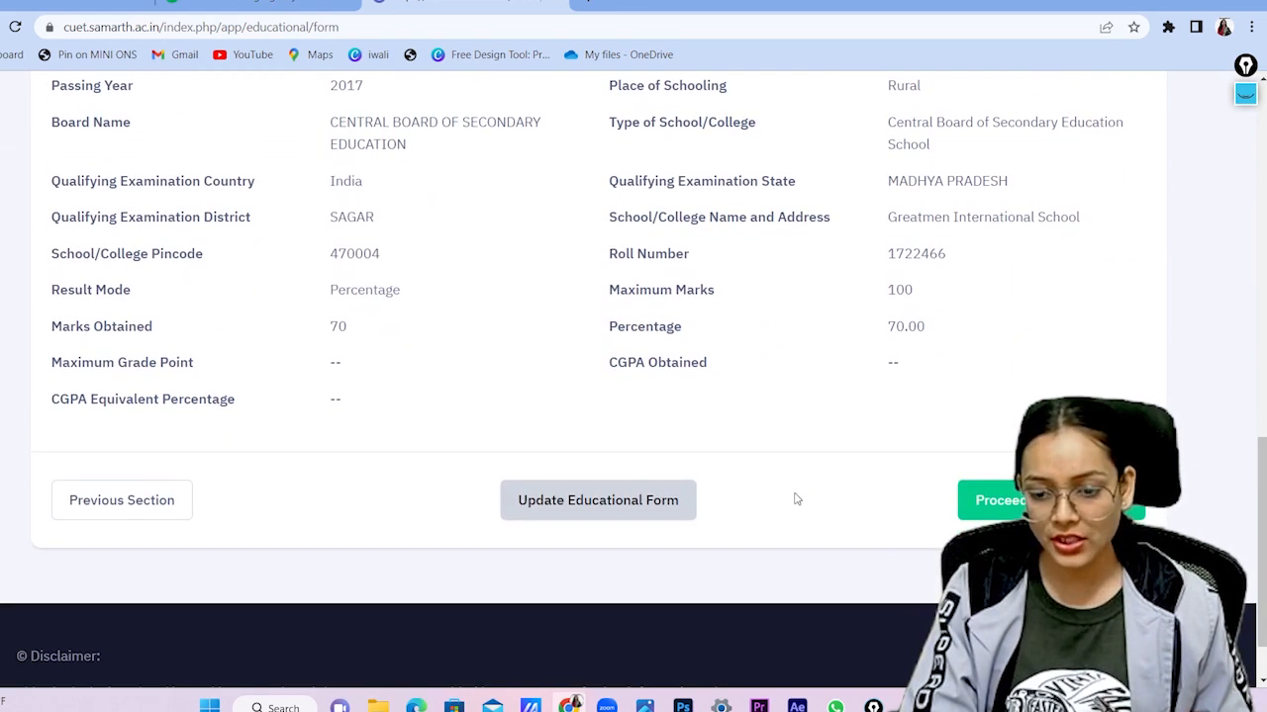
left_click(1019, 493)
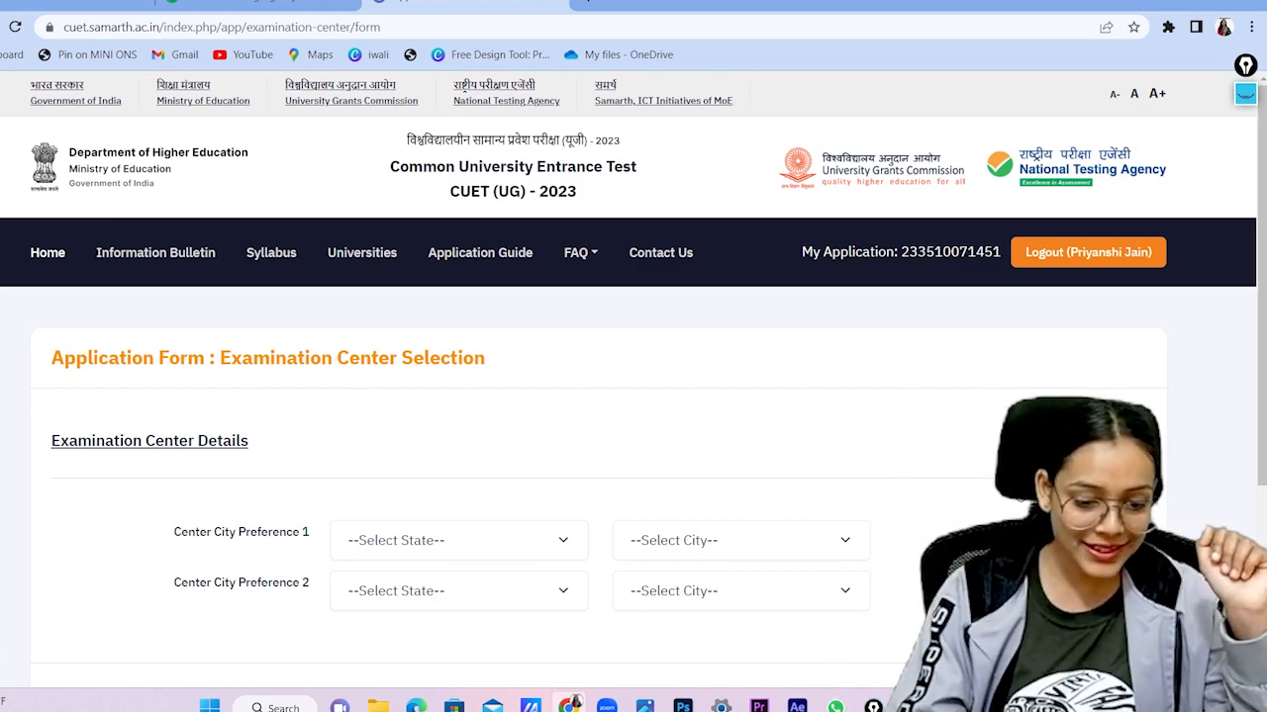
Set Center City Preference 1 to the state MADHYA PRADESH and the city SAGAR (MP15).
scroll(559, 559, "down", 1)
scroll(559, 559, "down", 1)
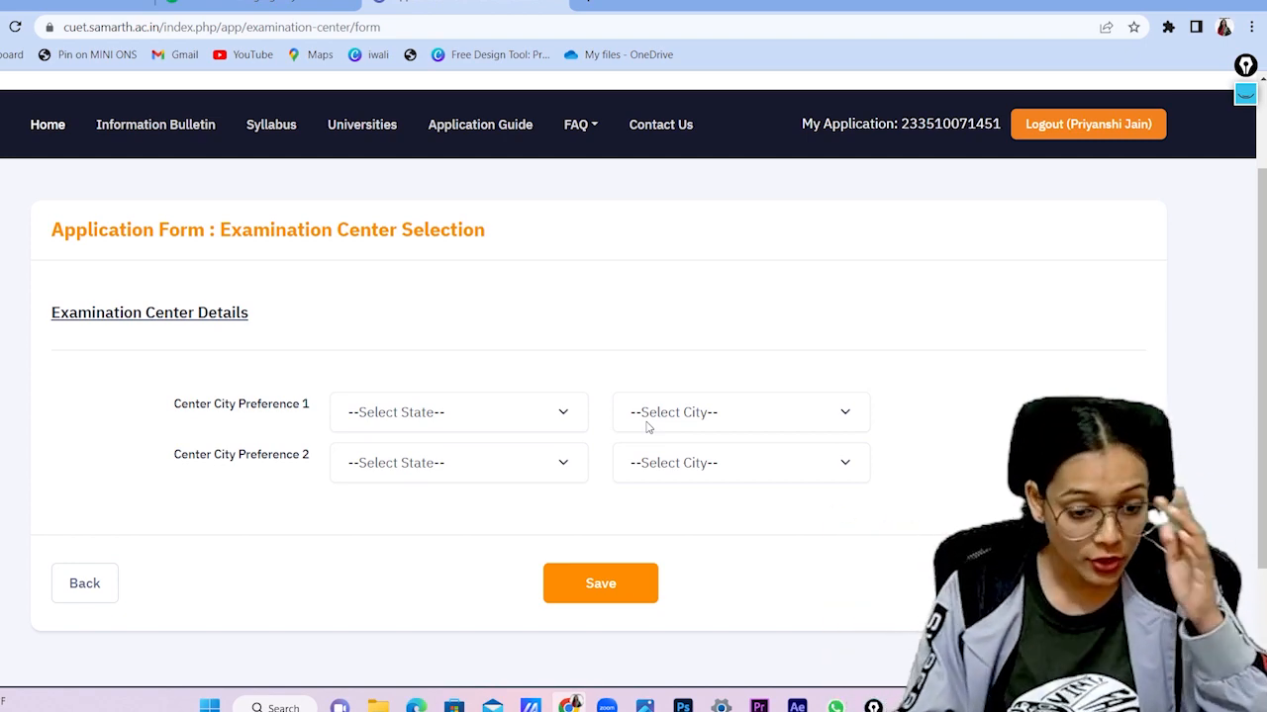
left_click(563, 416)
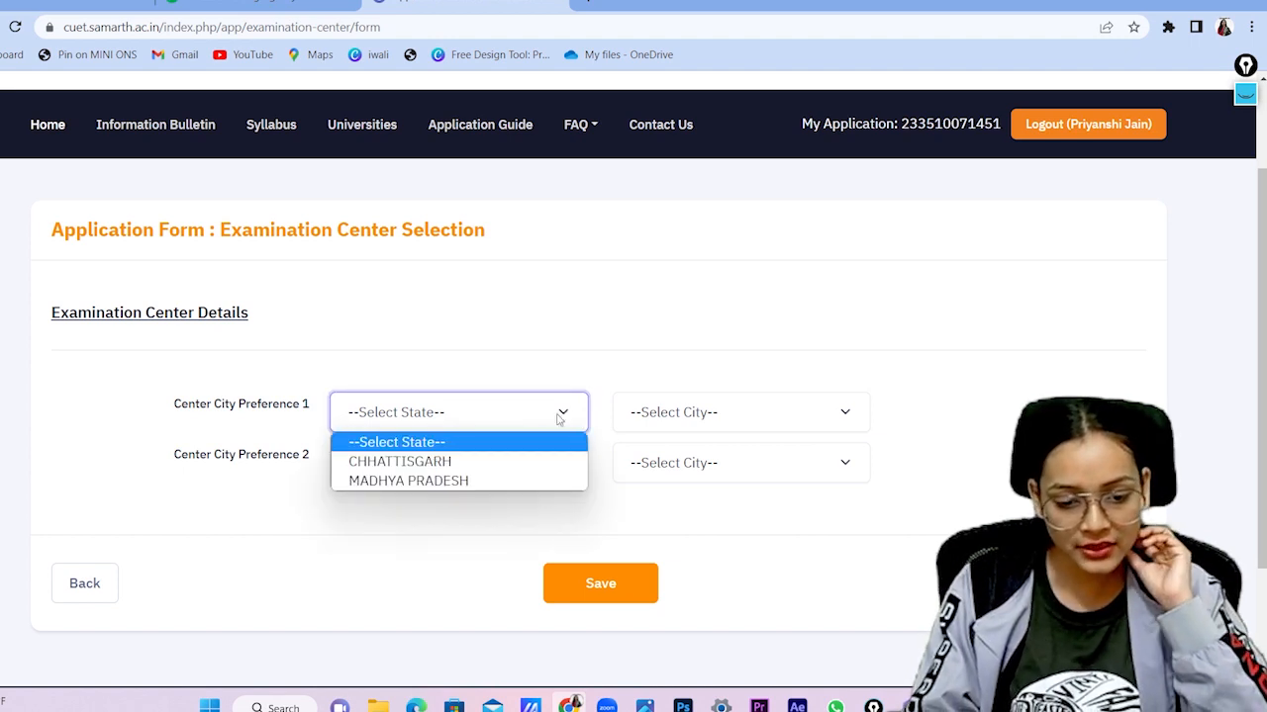
left_click(513, 480)
left_click(688, 422)
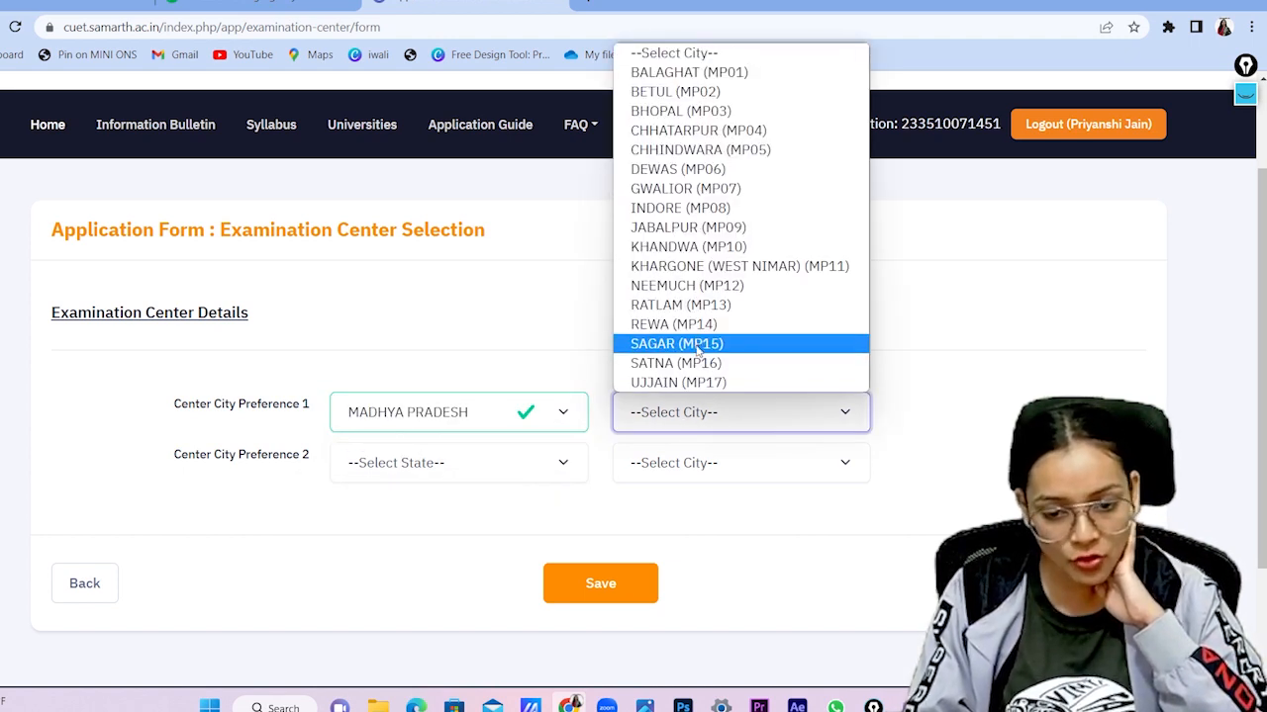
left_click(697, 347)
Set Center City Preference 2 to MADHYA PRADESH and INDORE (MP08), and save the examination center selection.
left_click(563, 462)
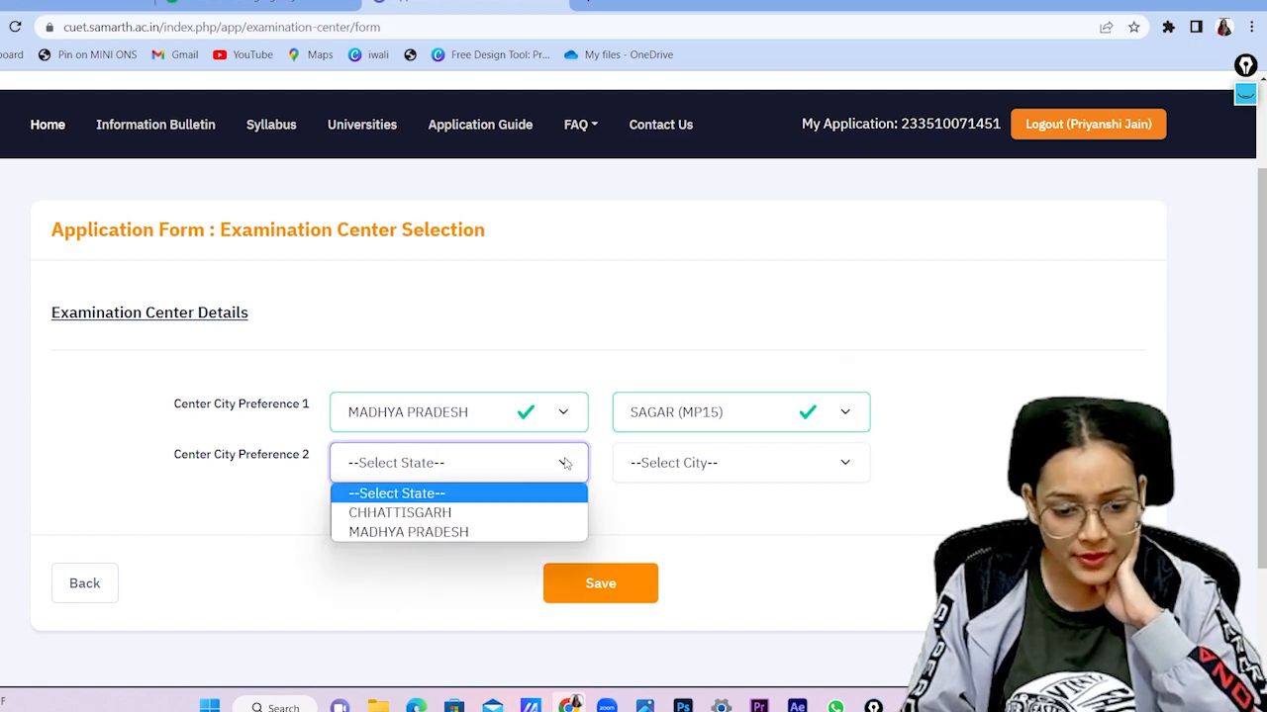
left_click(502, 533)
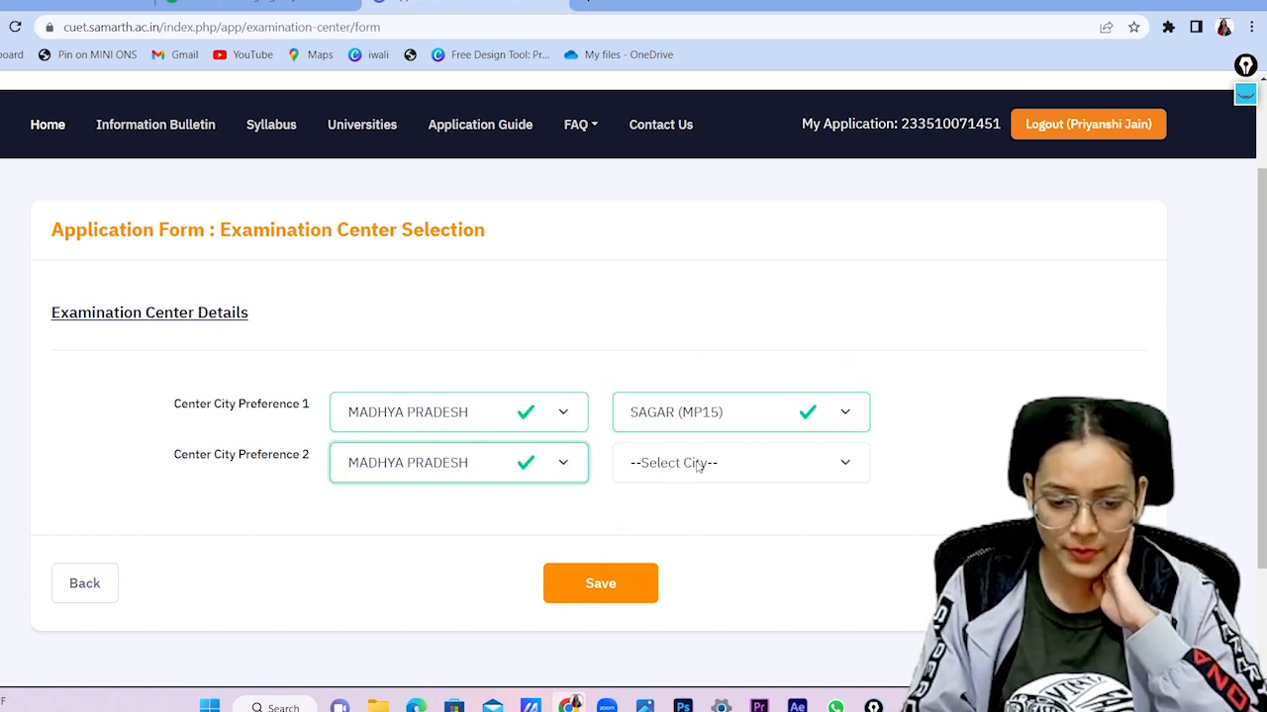
left_click(697, 464)
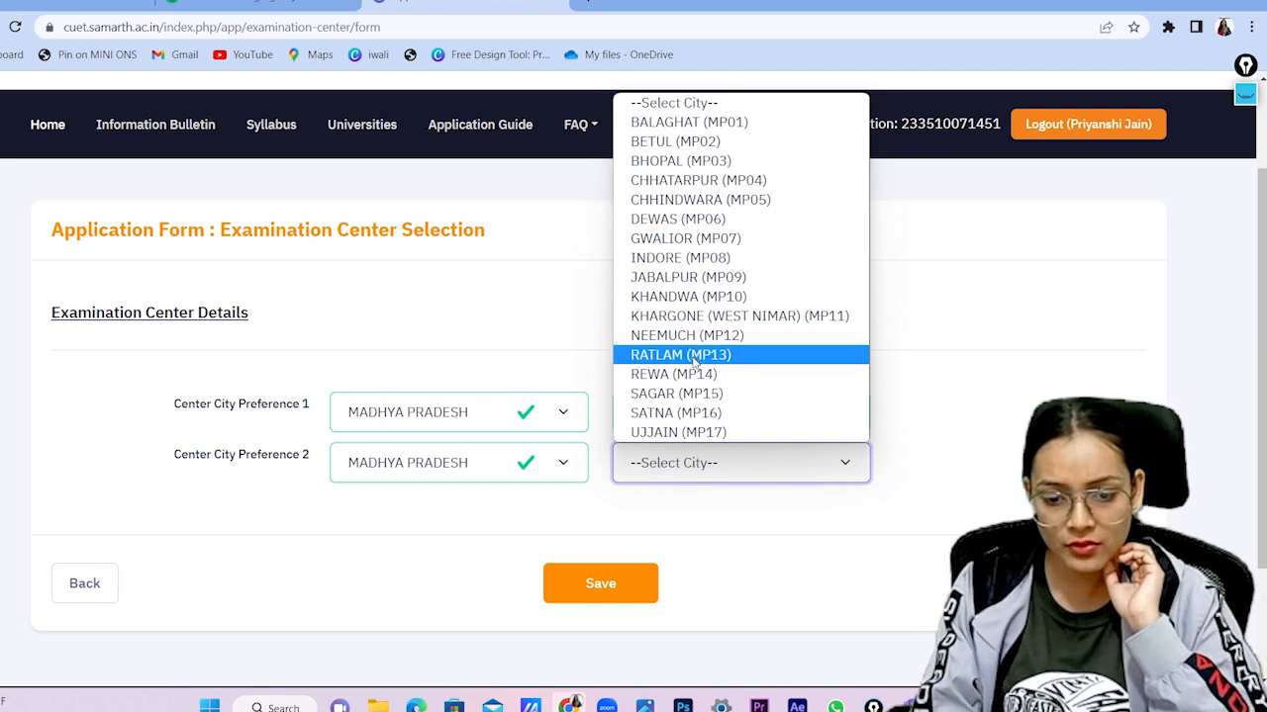
left_click(699, 259)
scroll(611, 415, "down", 2)
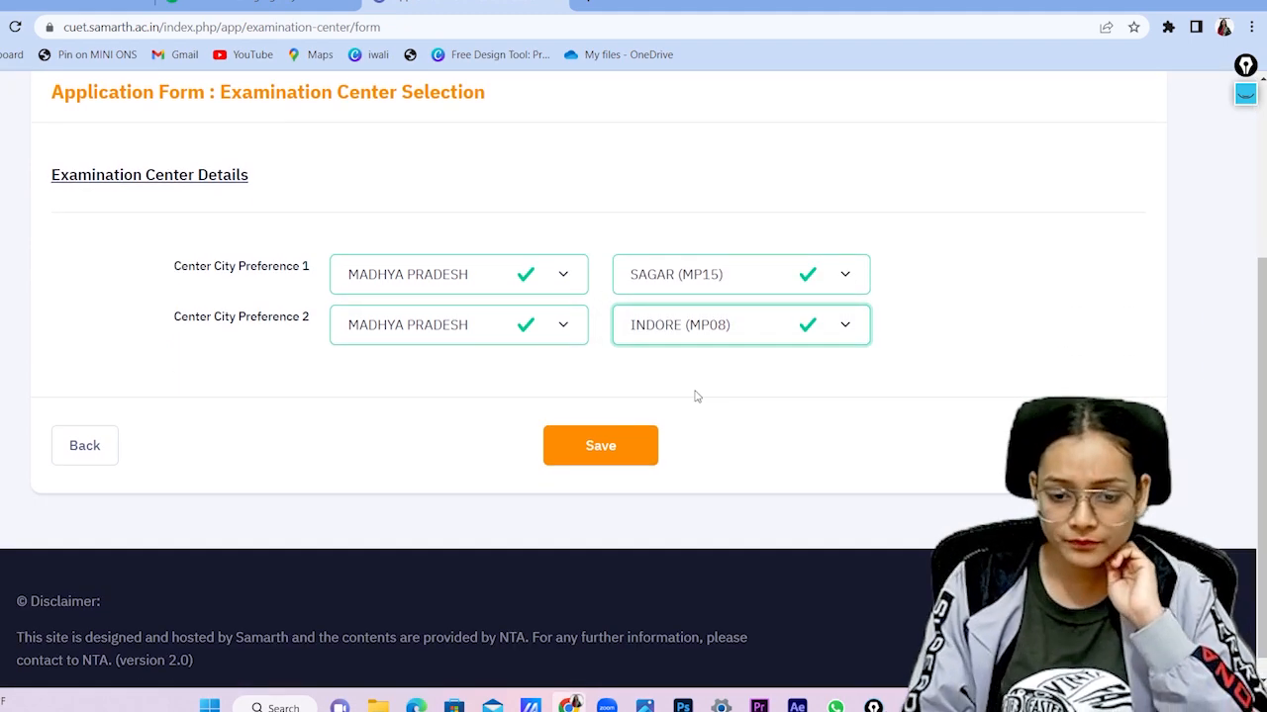
left_click(617, 454)
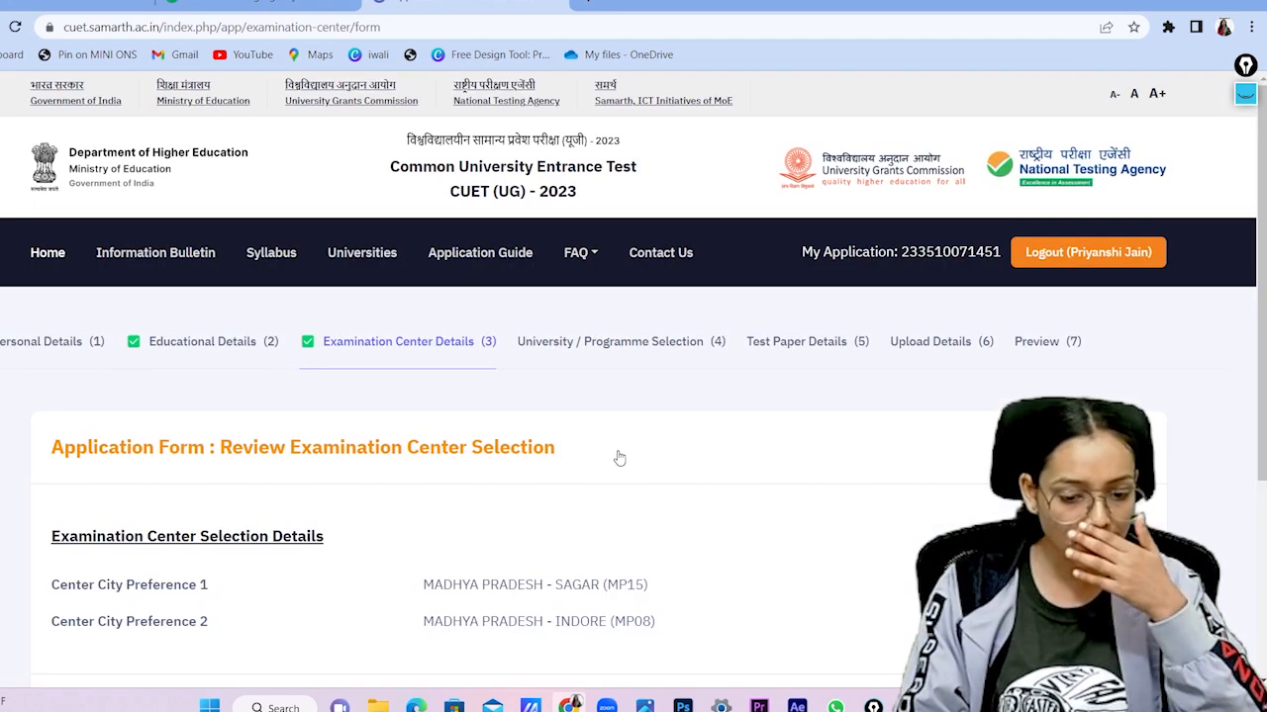
Review the examination center preferences and proceed to the University / Programme Selection form.
scroll(617, 455, "down", 2)
scroll(618, 454, "down", 1)
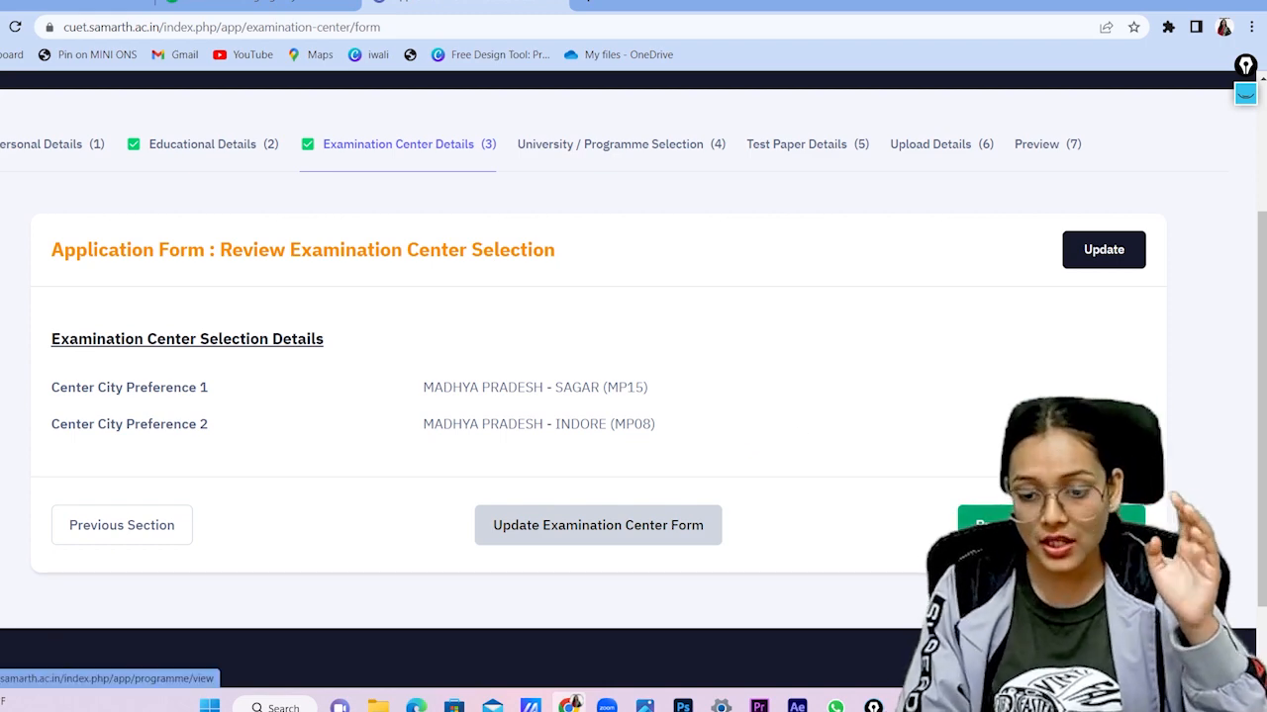
left_click(990, 524)
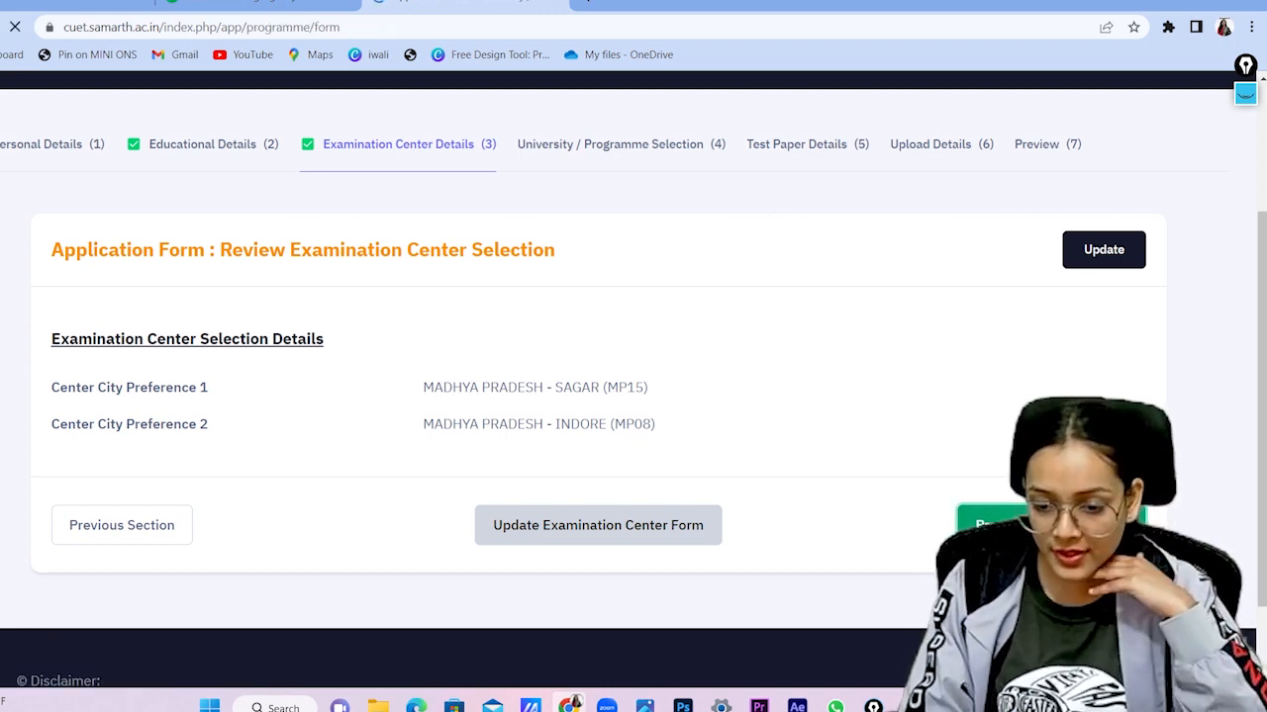
scroll(633, 395, "down", 2)
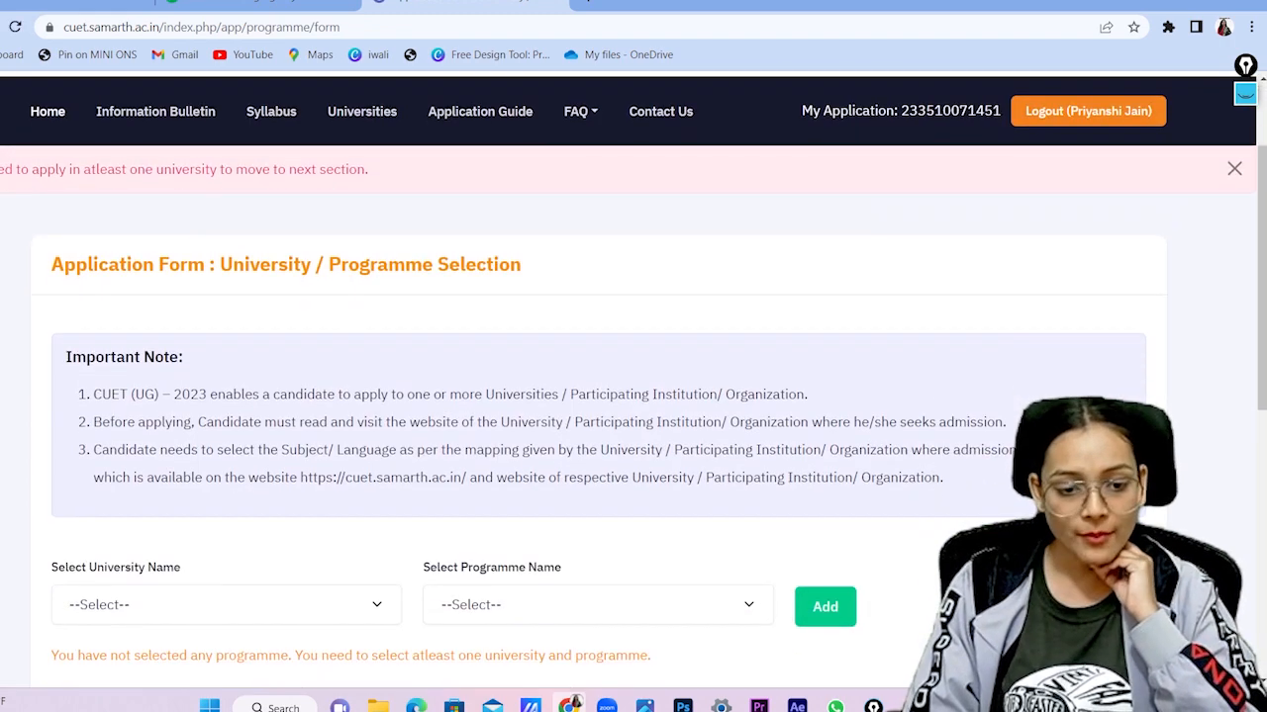
scroll(633, 396, "down", 2)
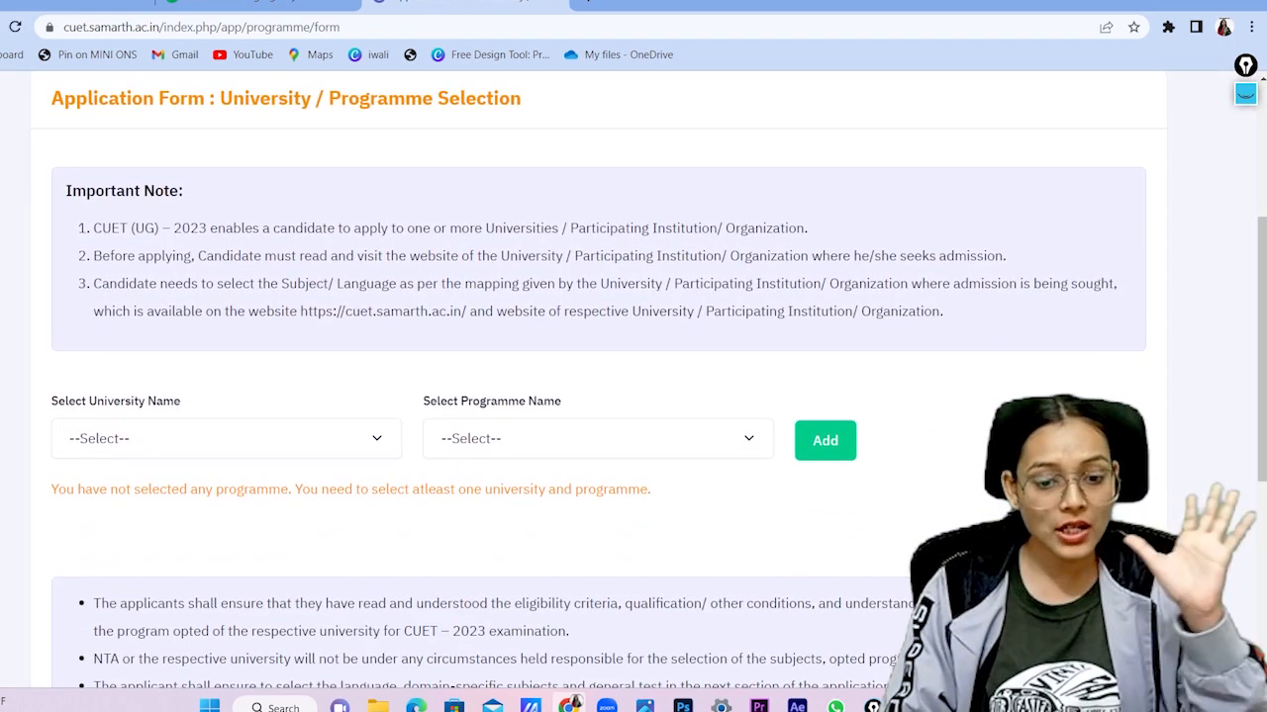
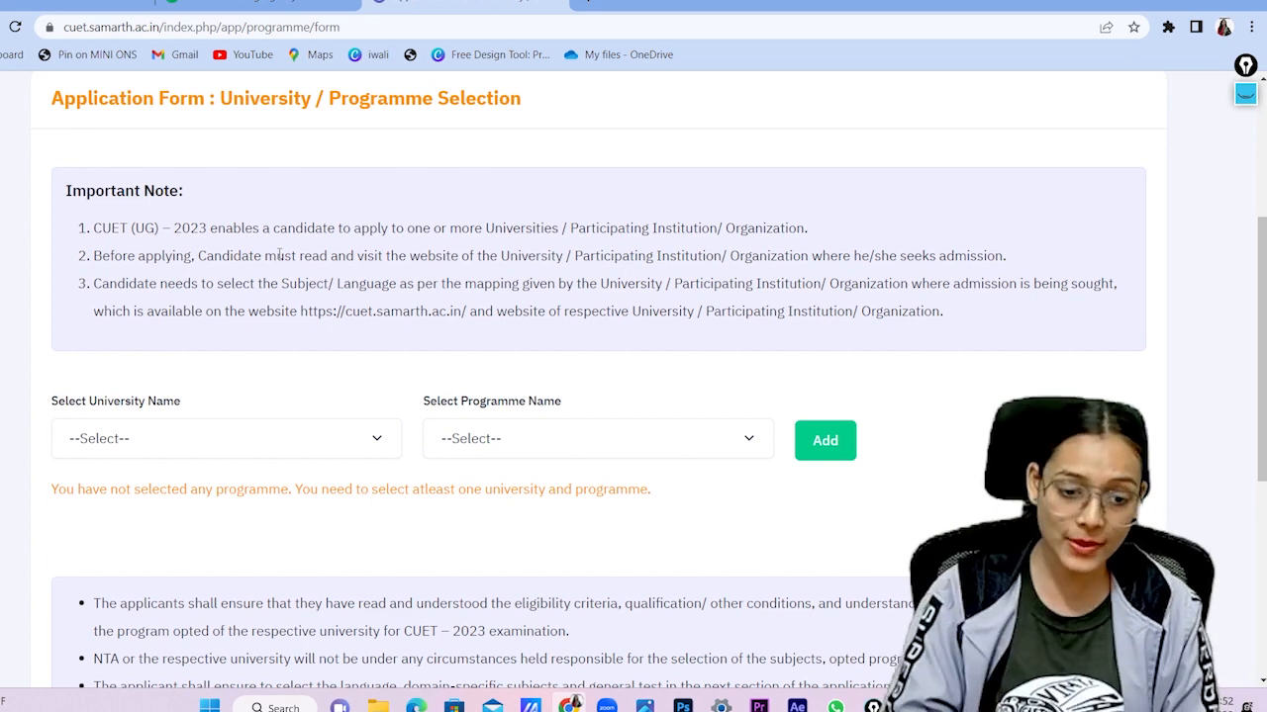
Add the B.Sc. (Bio Group) (6 Semesters) programme at DR. HARISINGH GOUR VISHWAVIDYALAYA to the university choices.
scroll(198, 293, "down", 1)
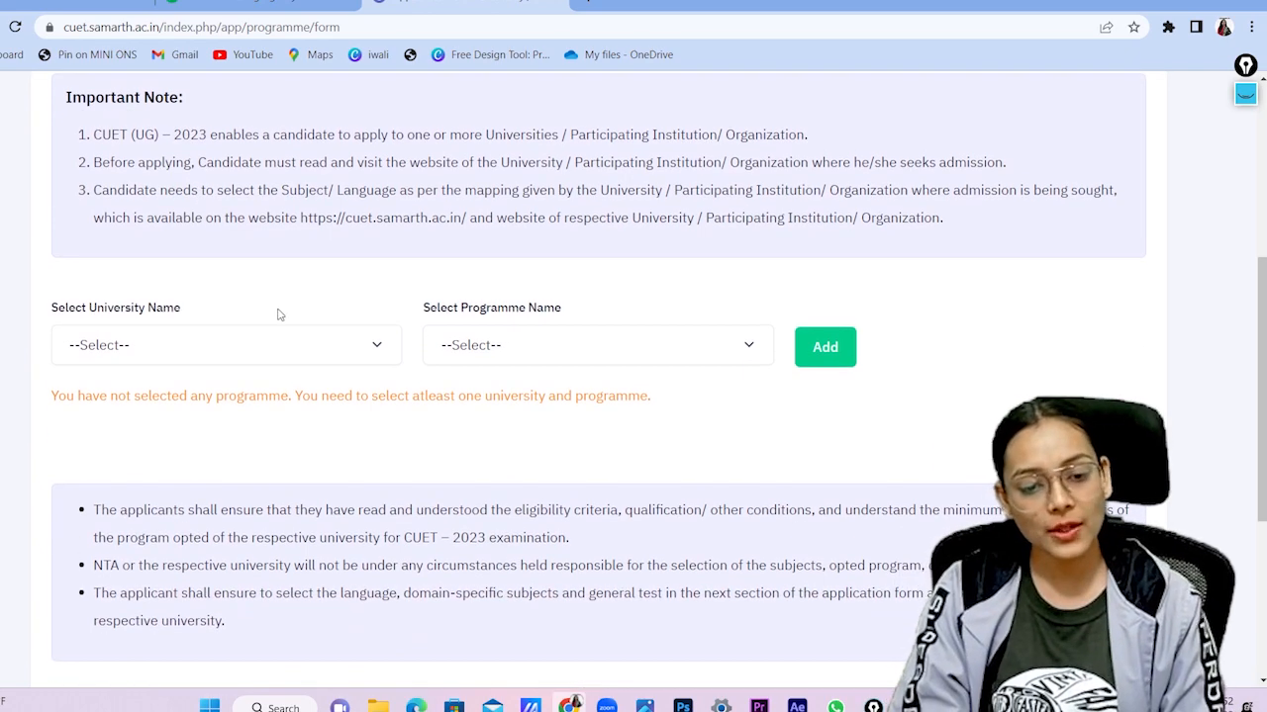
left_click(381, 346)
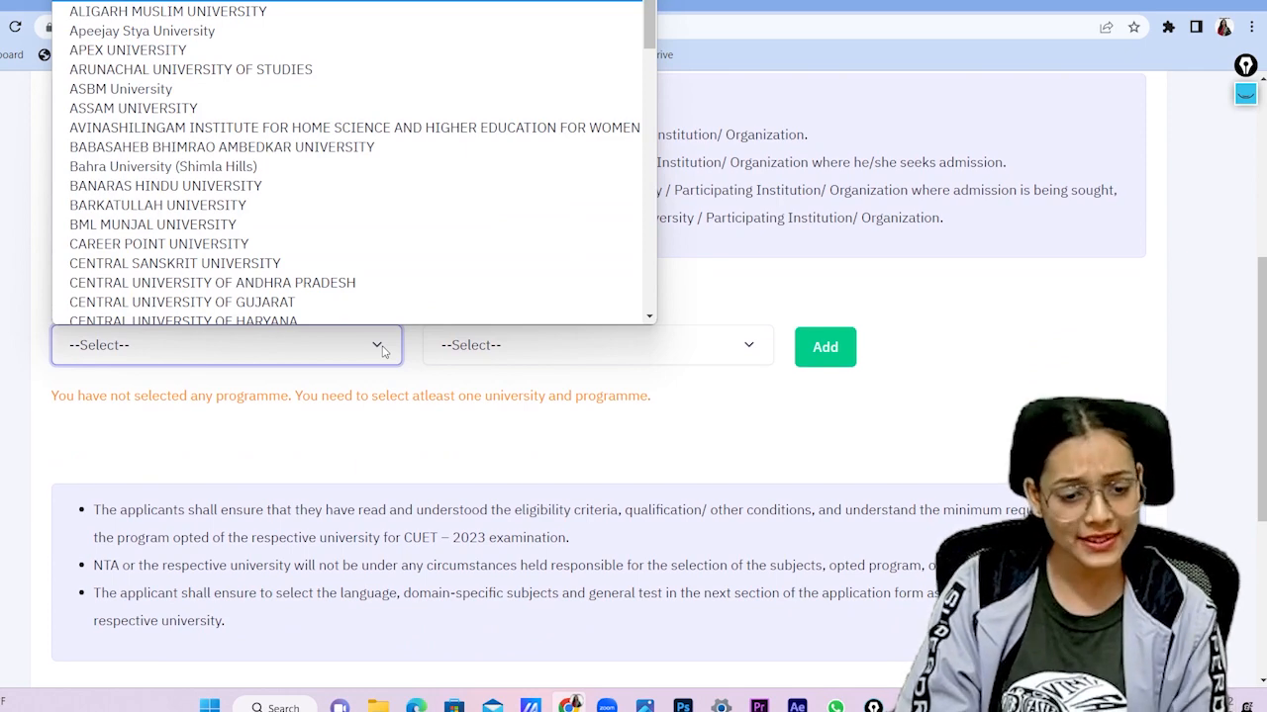
scroll(296, 249, "down", 4)
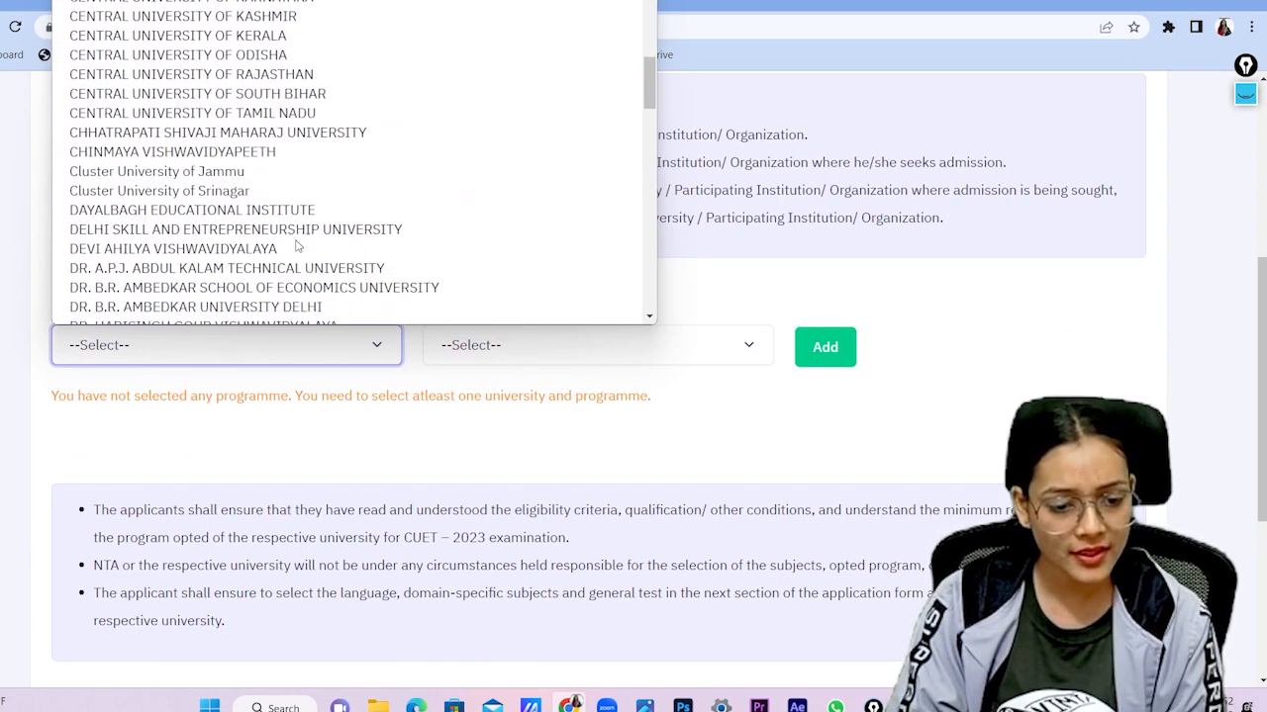
scroll(297, 248, "down", 1)
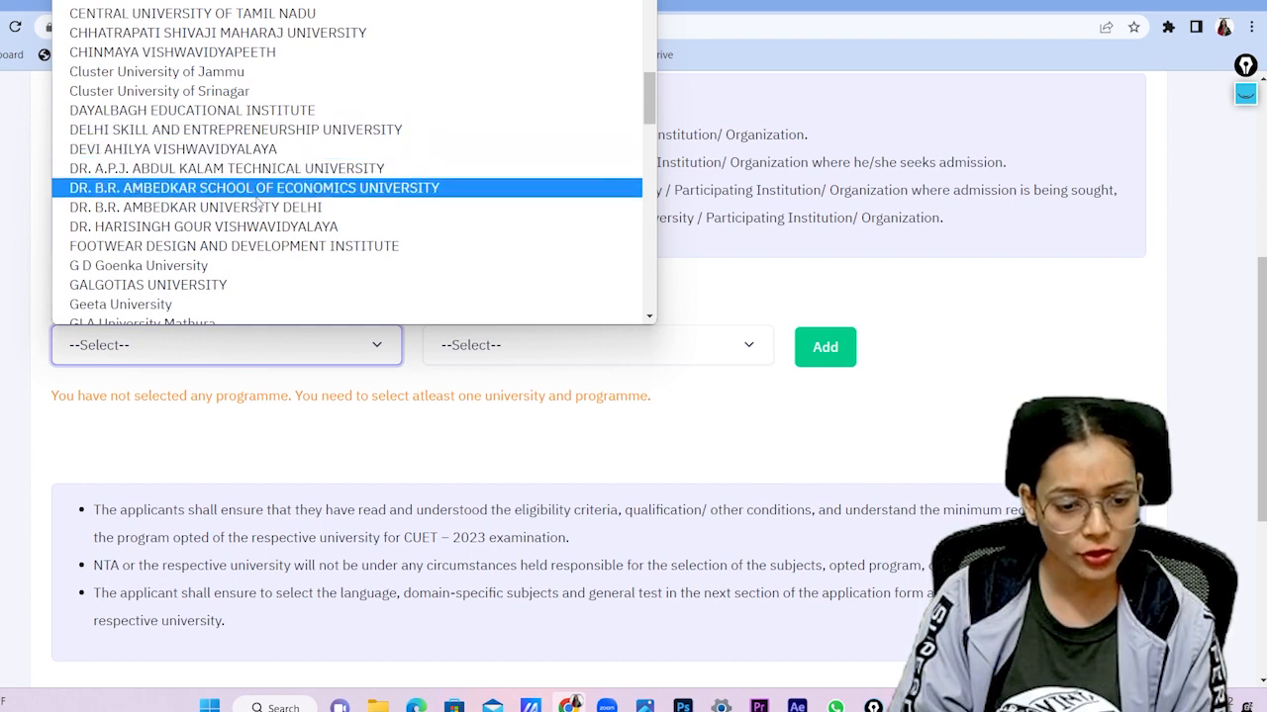
left_click(259, 231)
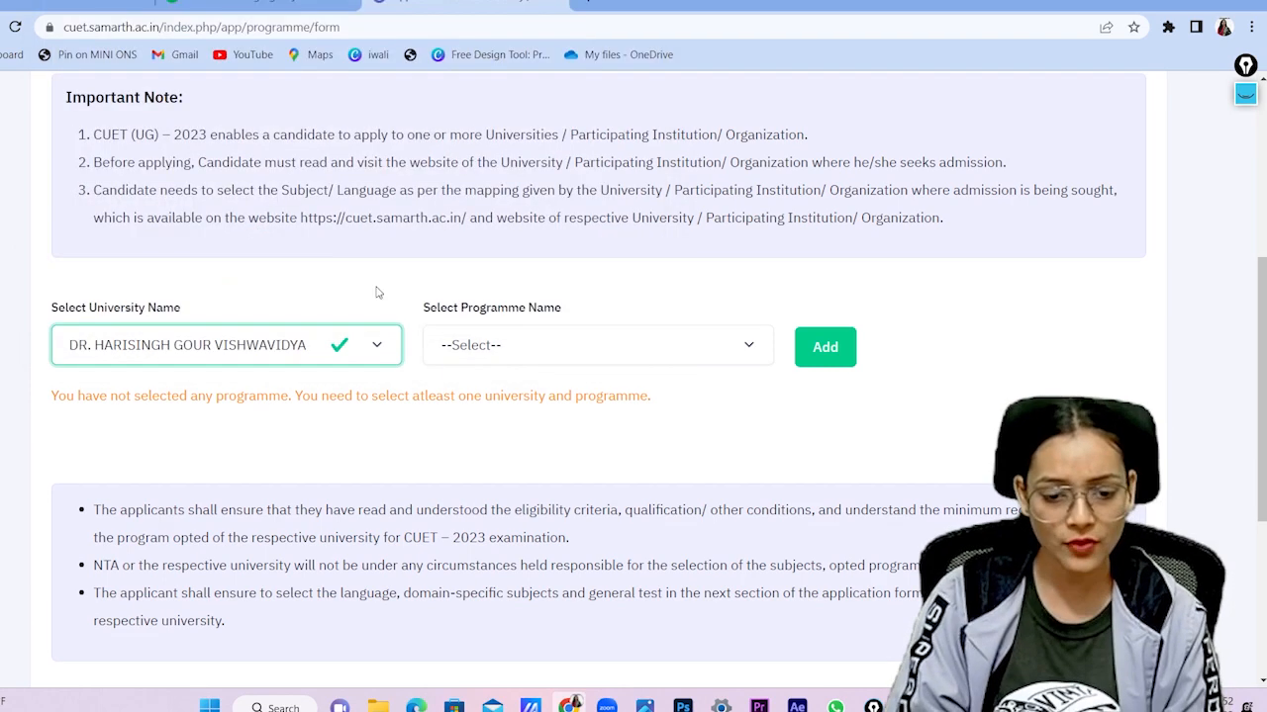
left_click(504, 348)
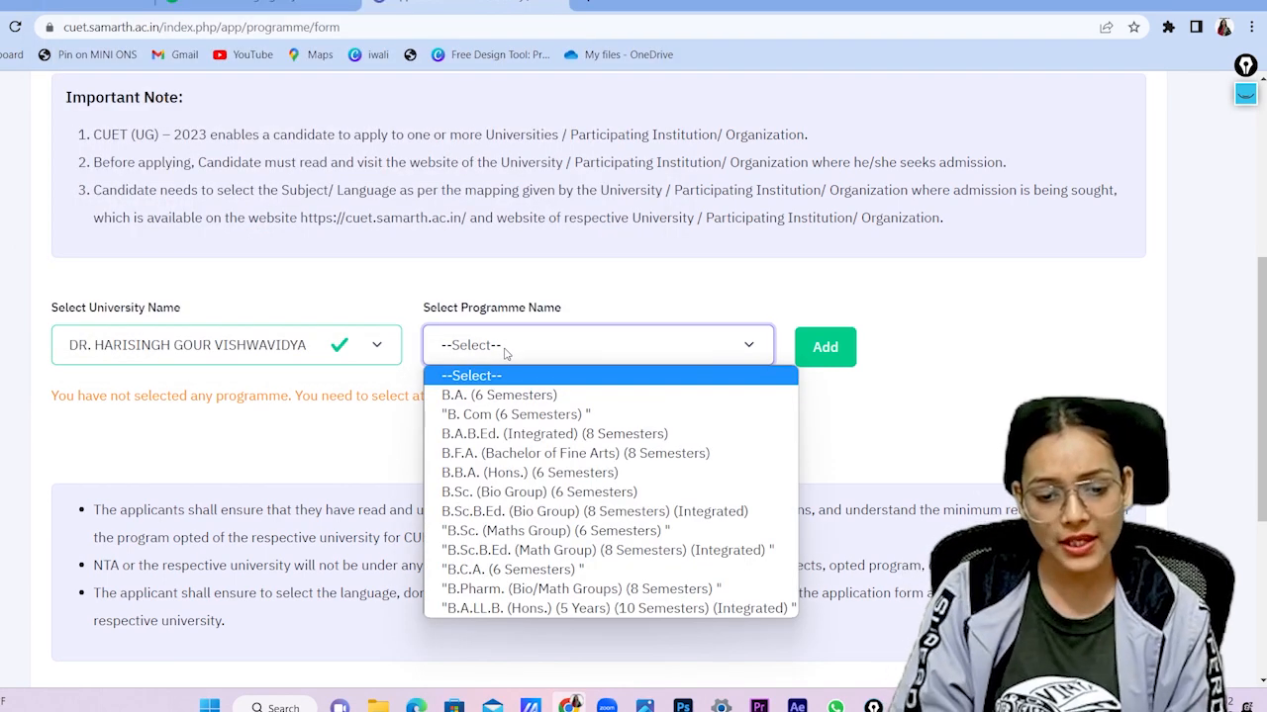
left_click(530, 492)
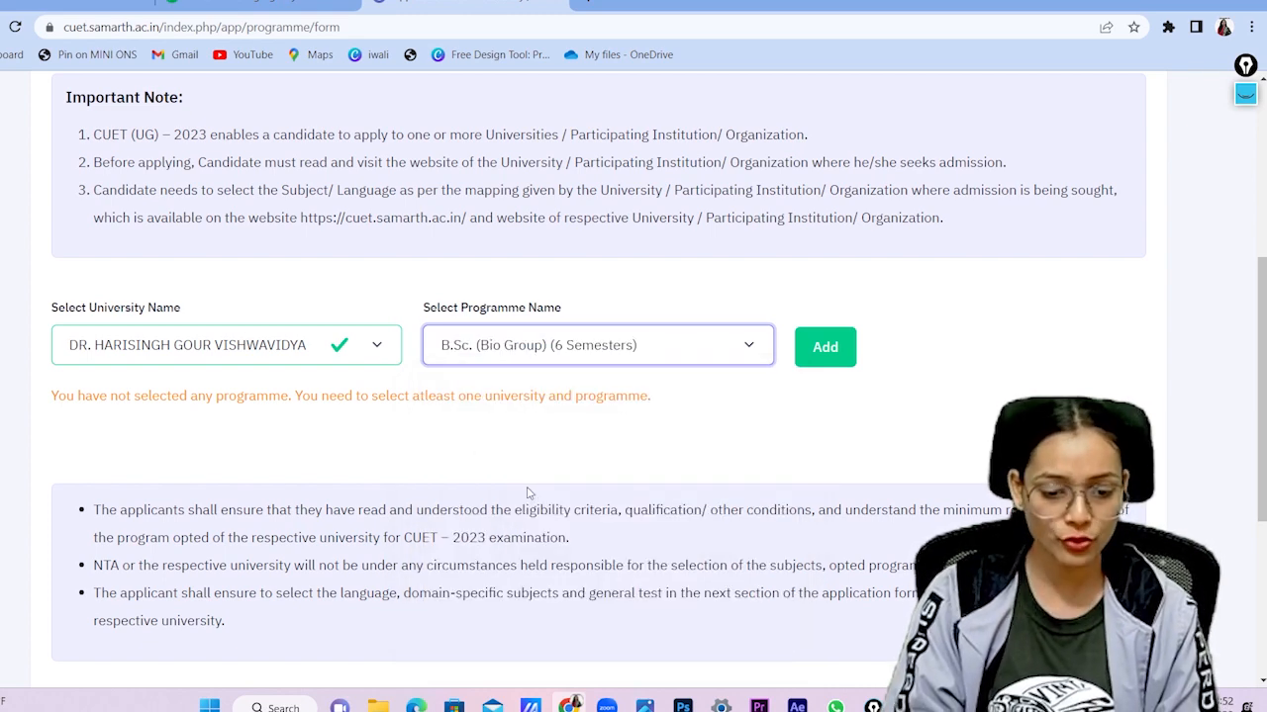
left_click(819, 354)
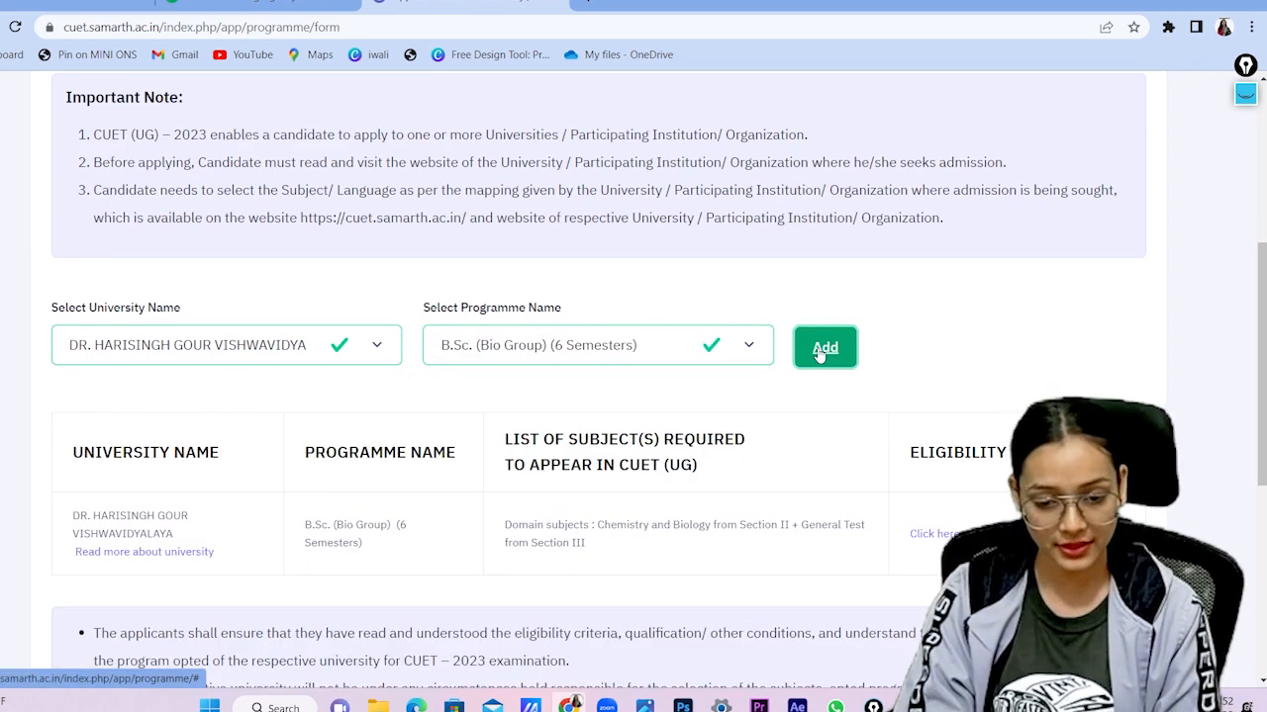
Choose Mody University as the university for the second programme choice.
scroll(764, 492, "down", 1)
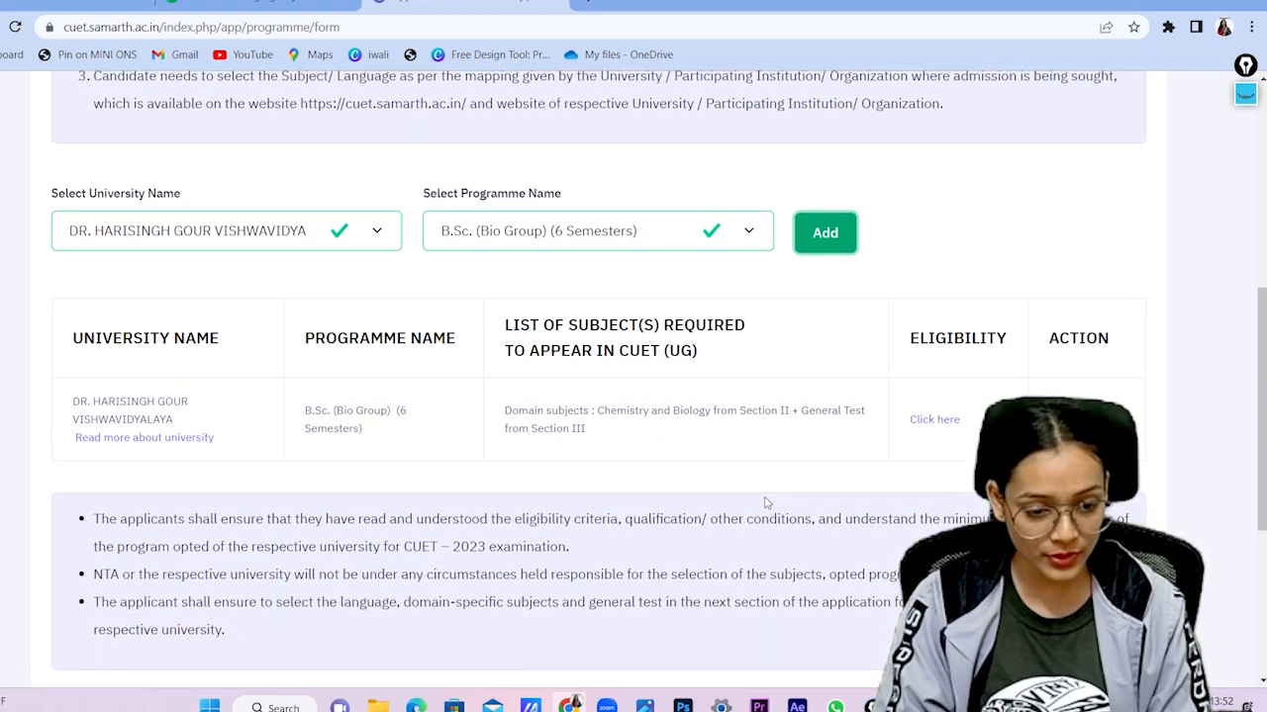
left_click(379, 234)
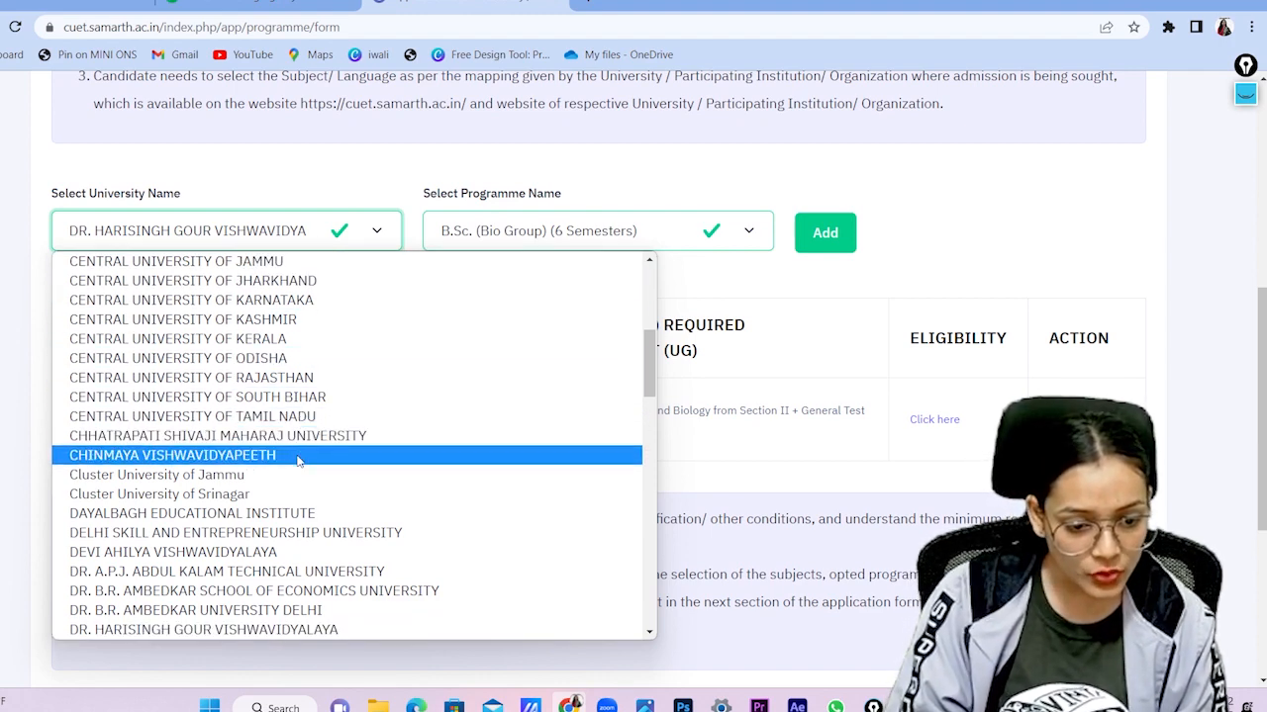
scroll(299, 460, "down", 5)
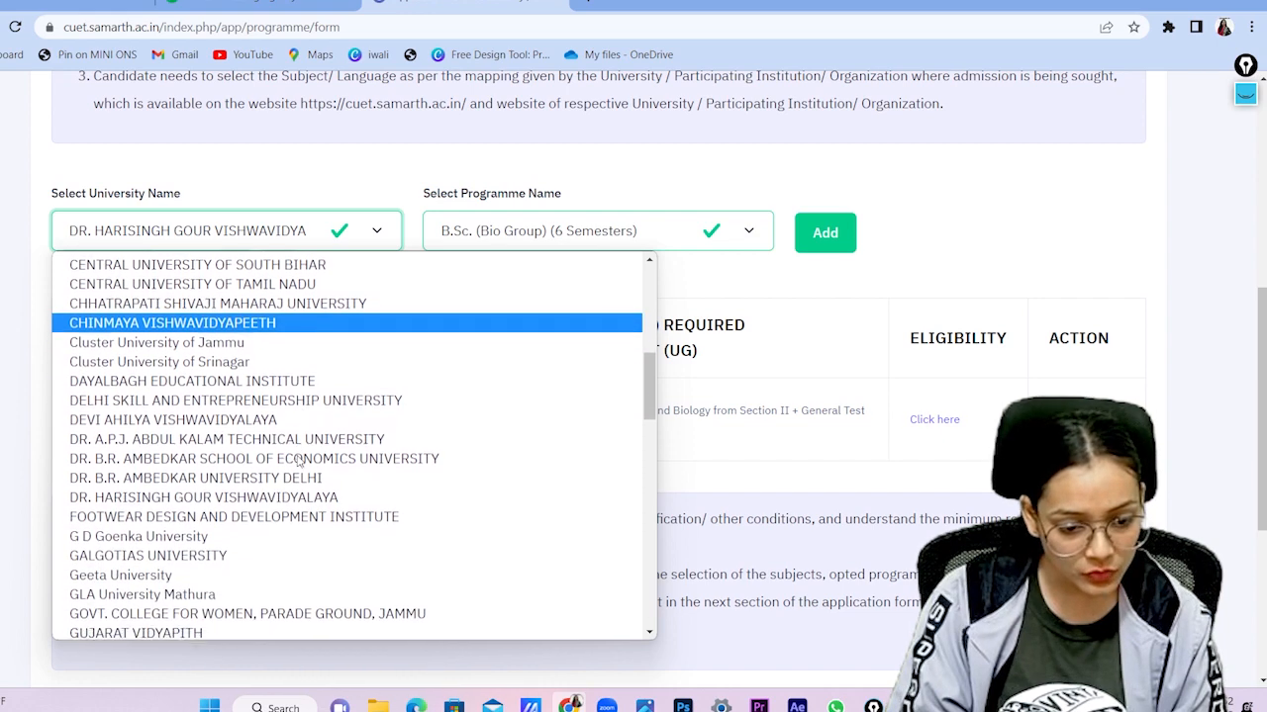
scroll(299, 460, "down", 10)
left_click(195, 427)
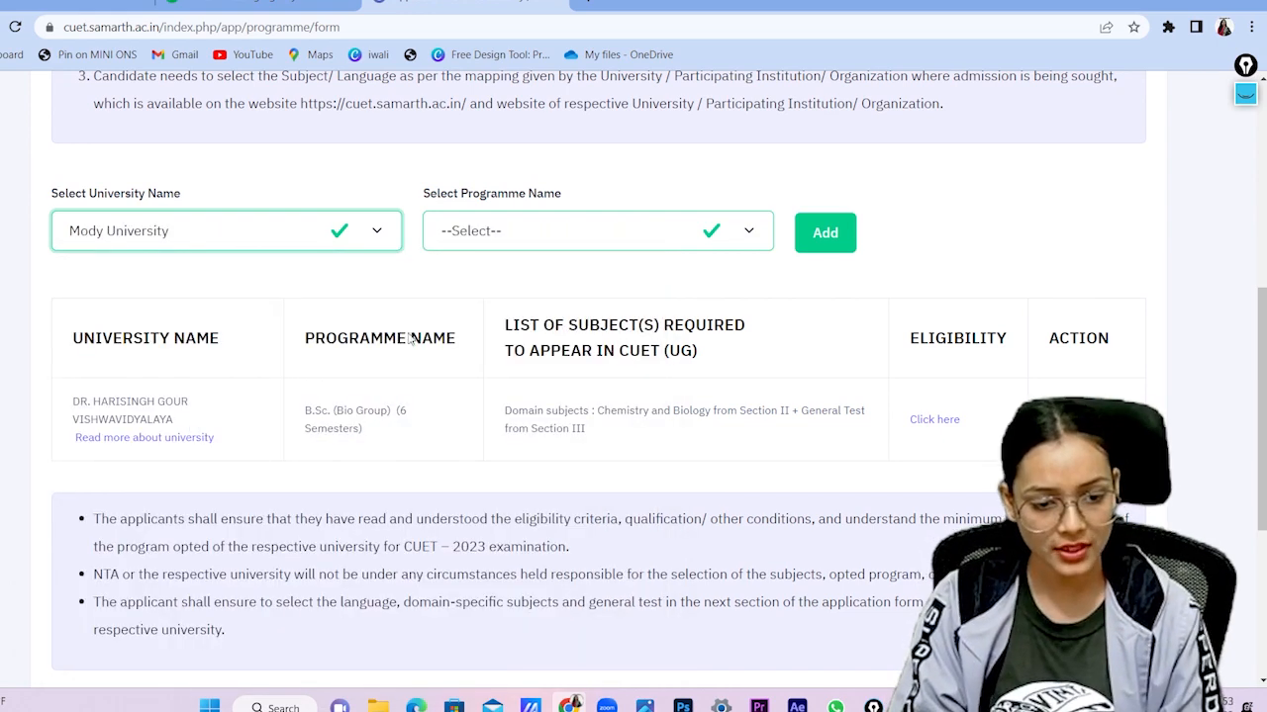
Select the B.Sc. (Hons.) Forensic Science programme for Mody University and add it to the choices.
left_click(596, 245)
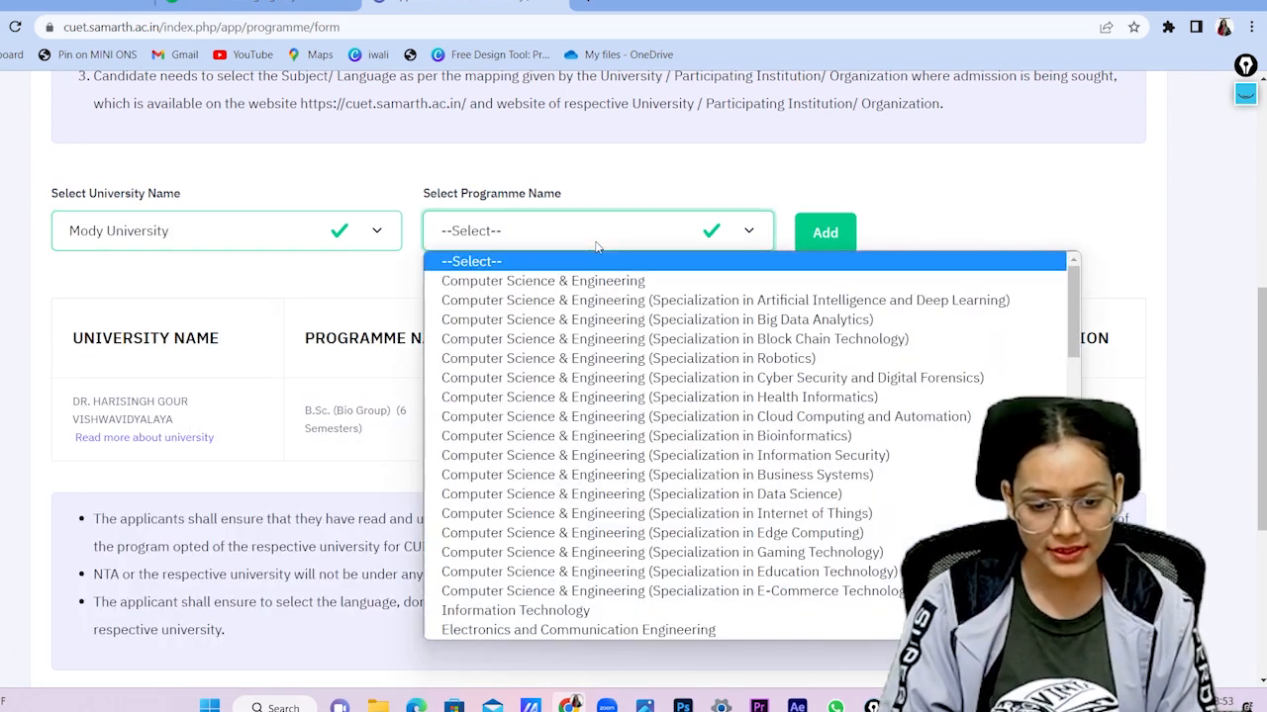
scroll(581, 455, "down", 6)
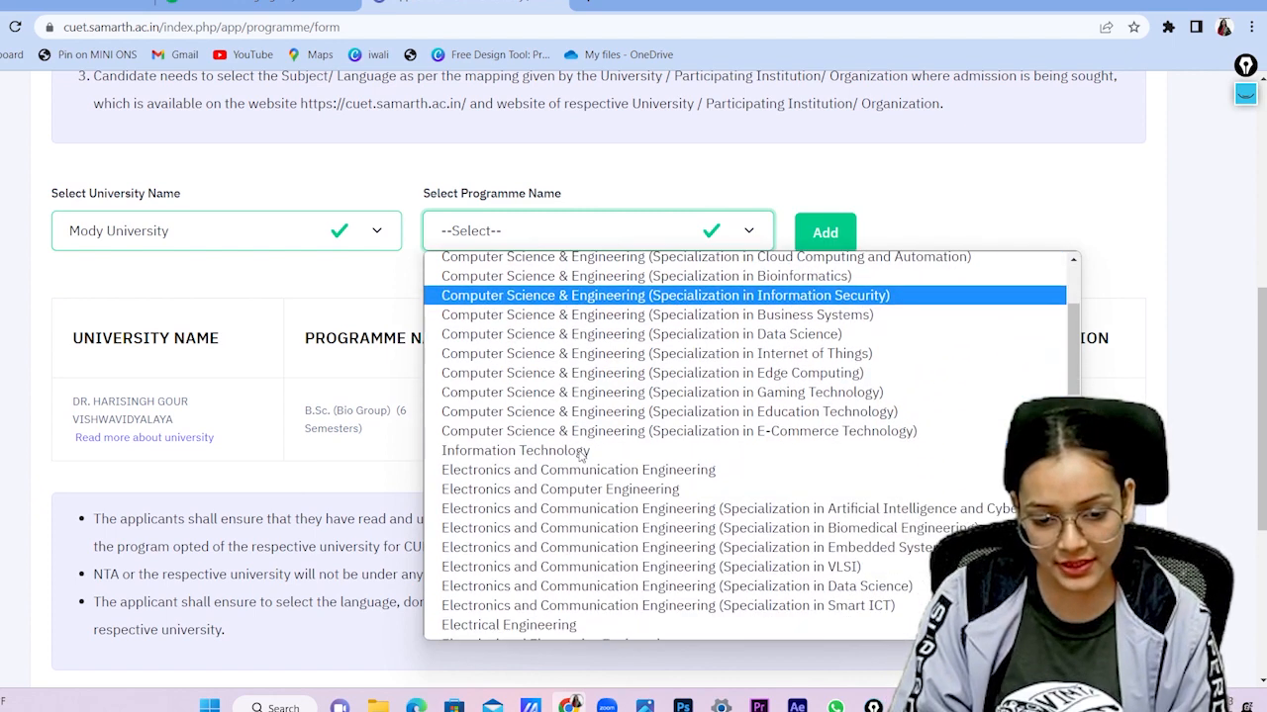
scroll(581, 455, "down", 3)
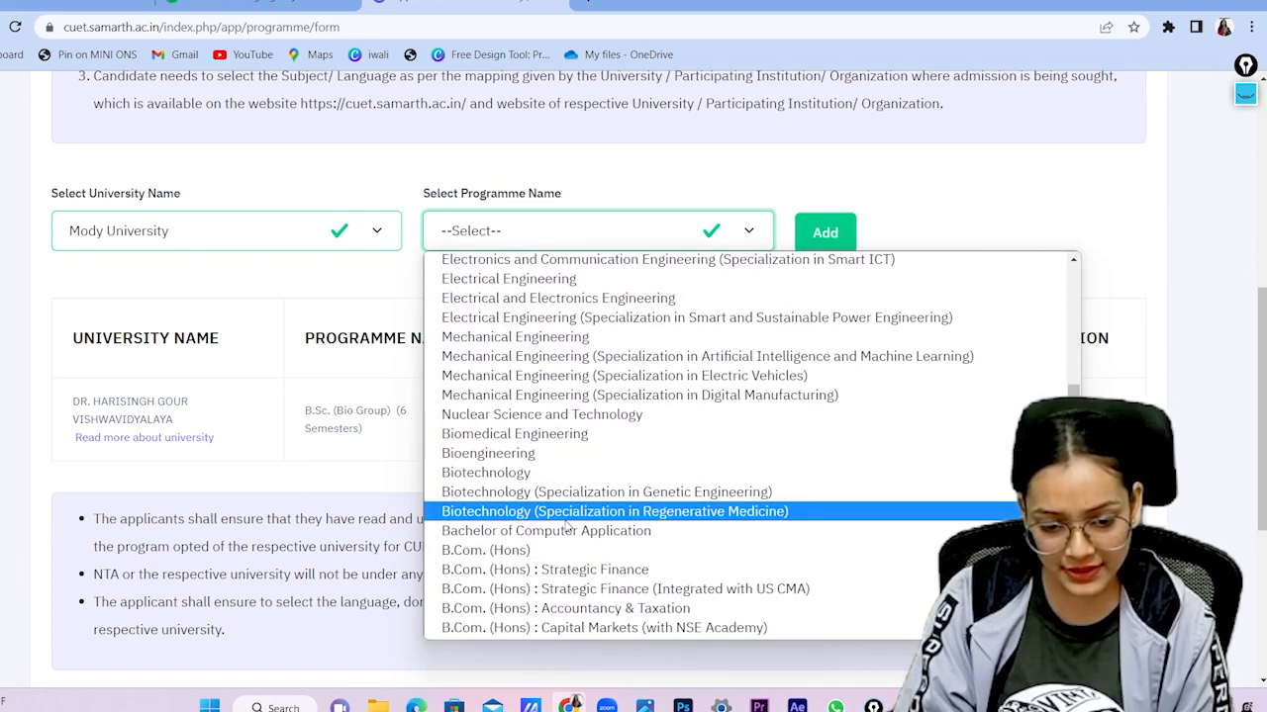
scroll(569, 514, "down", 2)
scroll(567, 527, "down", 1)
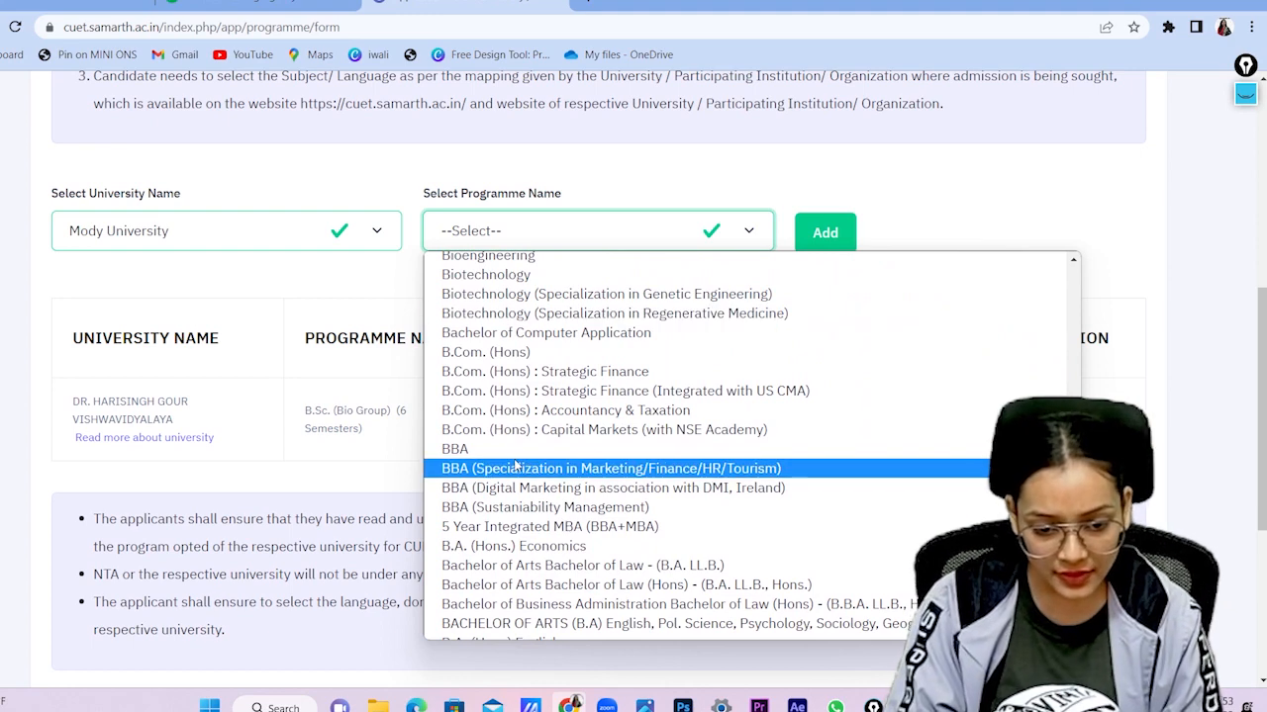
scroll(535, 495, "down", 3)
scroll(517, 466, "down", 1)
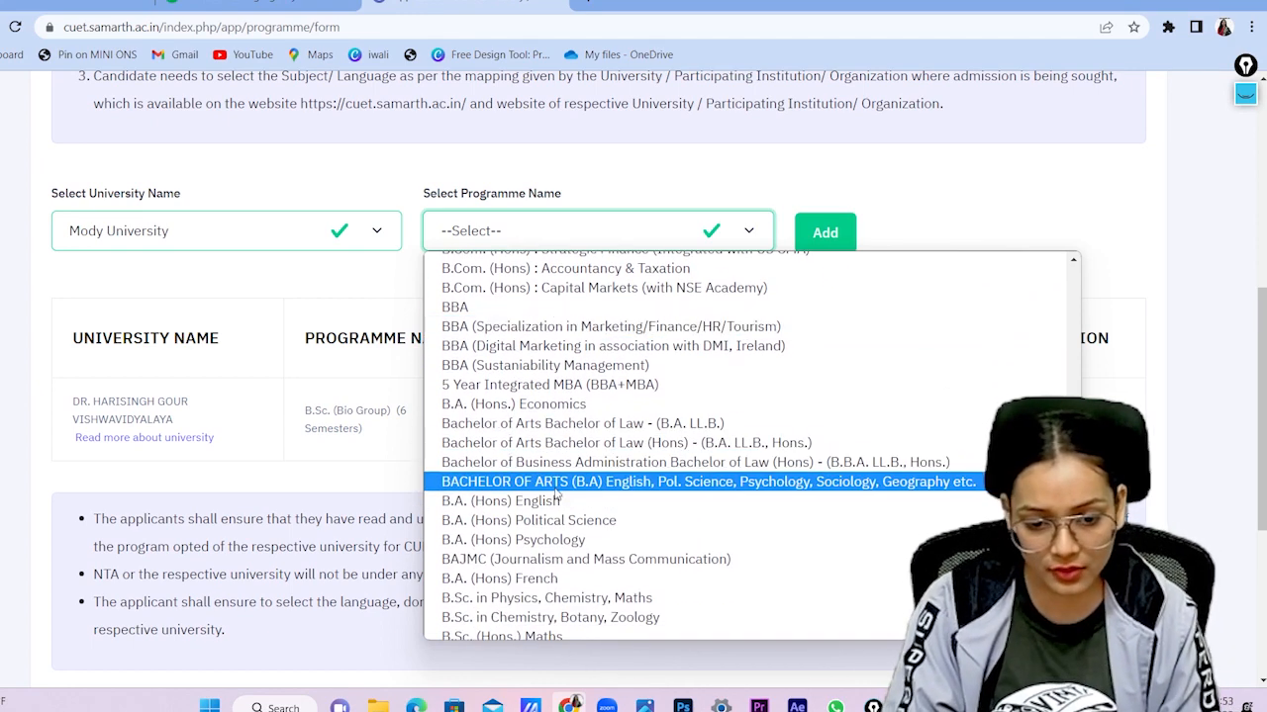
scroll(558, 492, "down", 3)
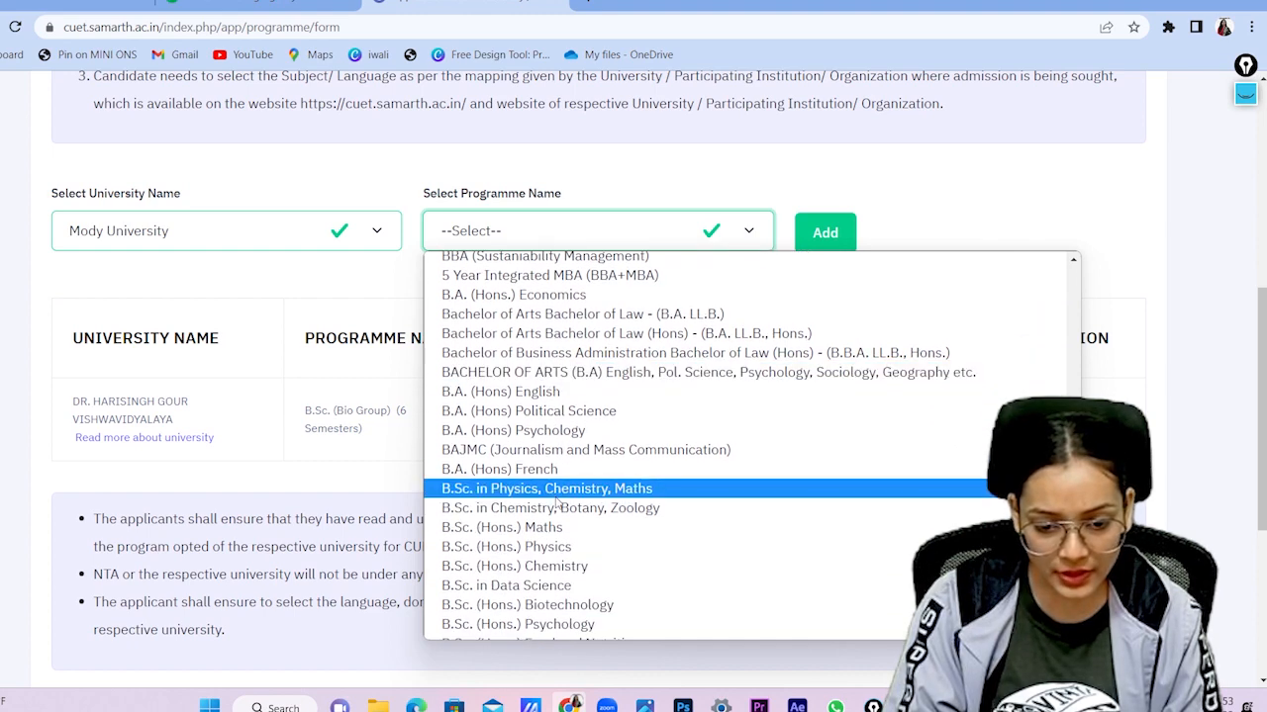
scroll(556, 527, "down", 3)
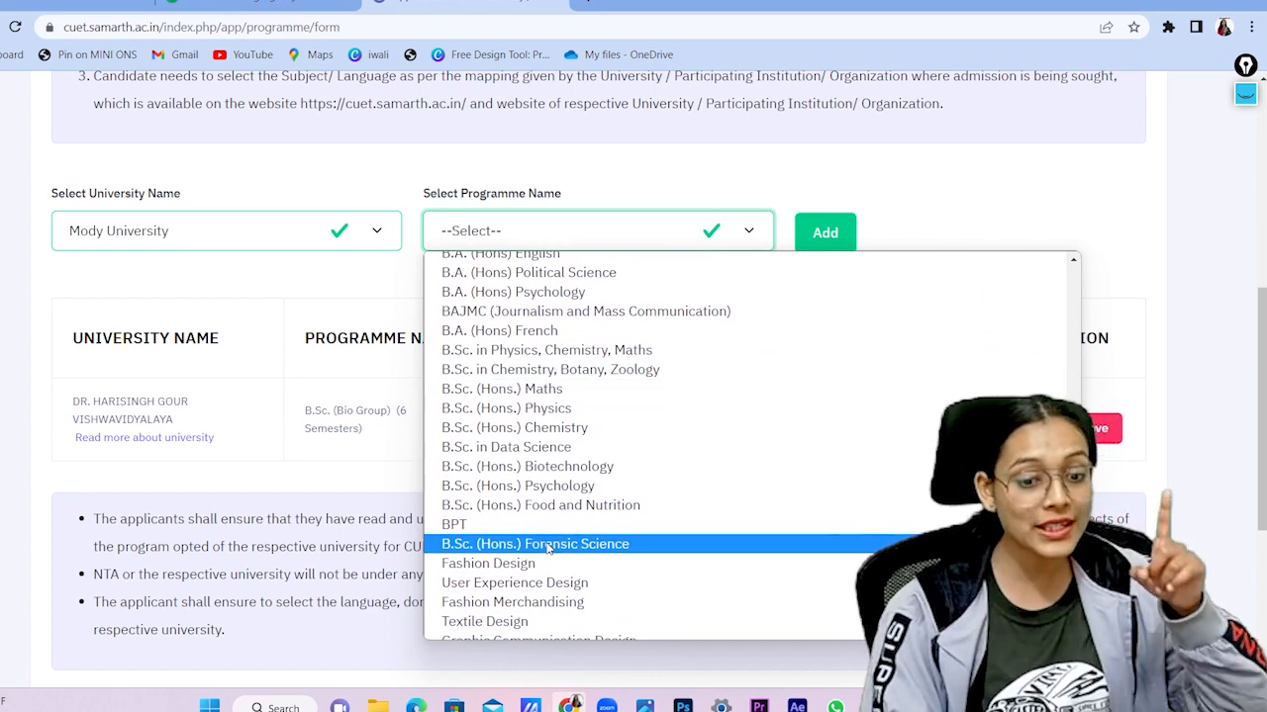
left_click(548, 545)
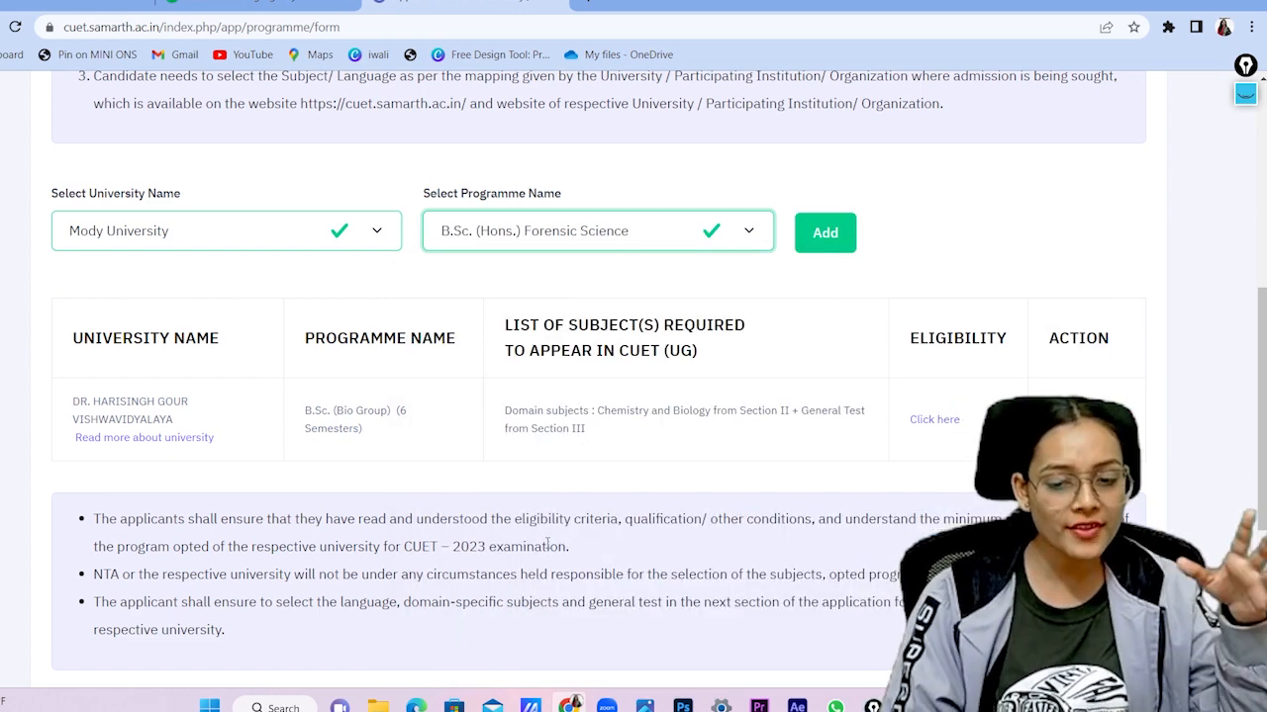
left_click(825, 236)
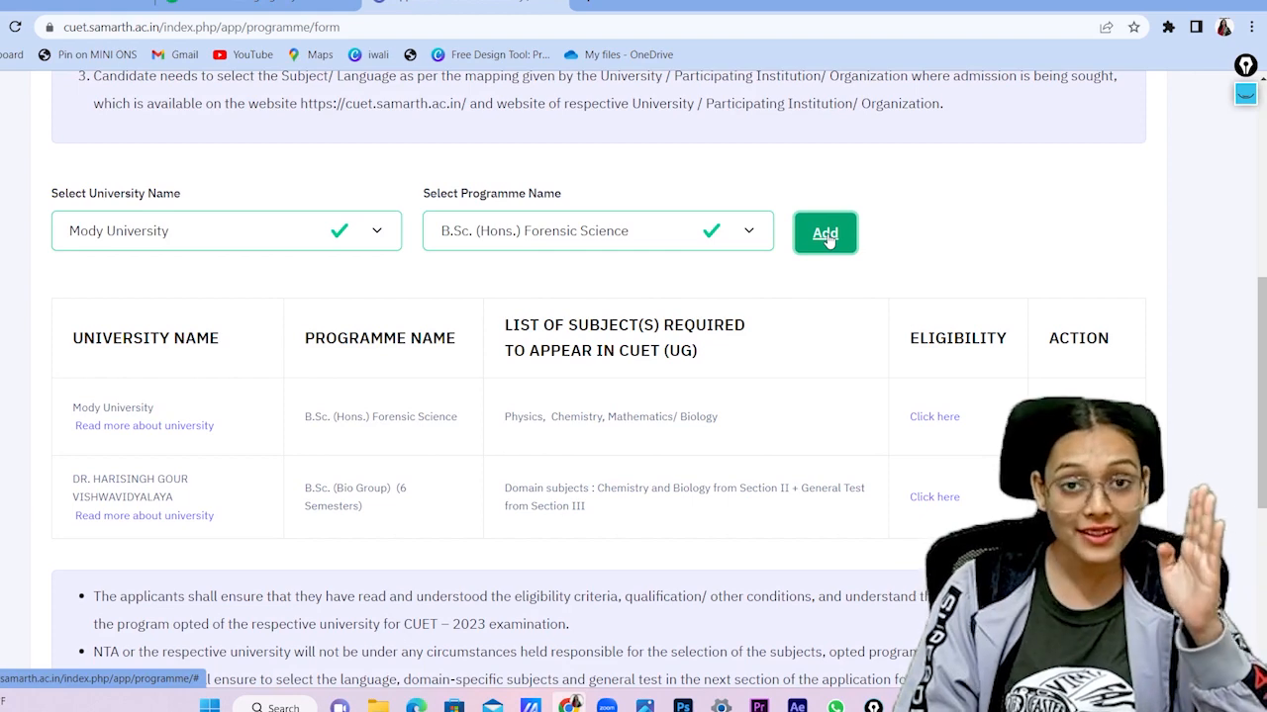
Choose TEERTHANKER MAHAVEER UNIVERSITY as the university for the third programme choice.
left_click(376, 231)
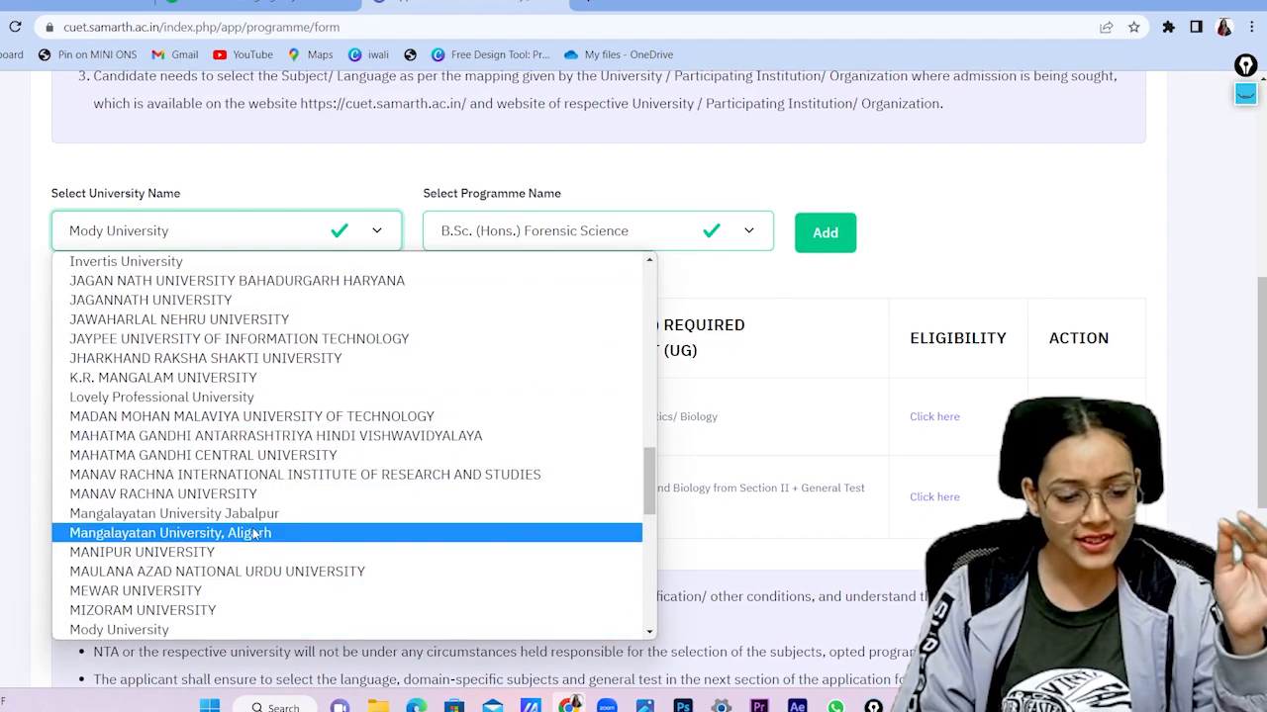
scroll(255, 535, "down", 4)
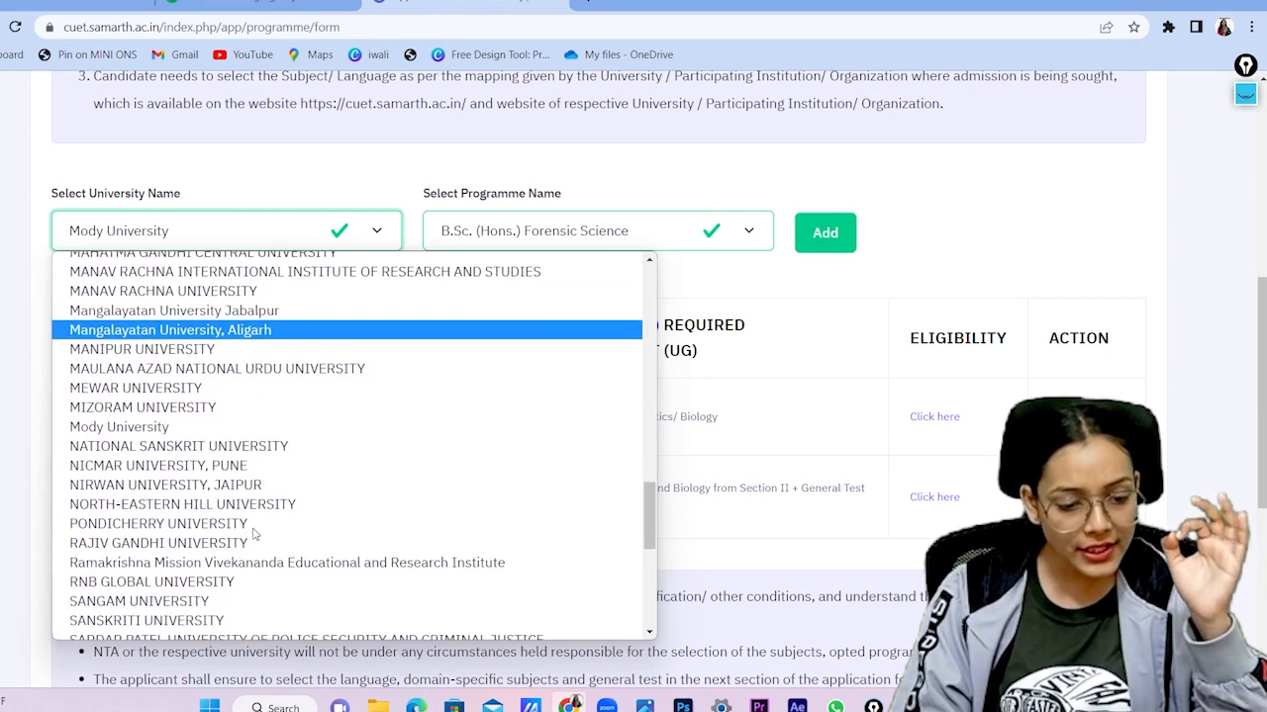
scroll(254, 535, "down", 5)
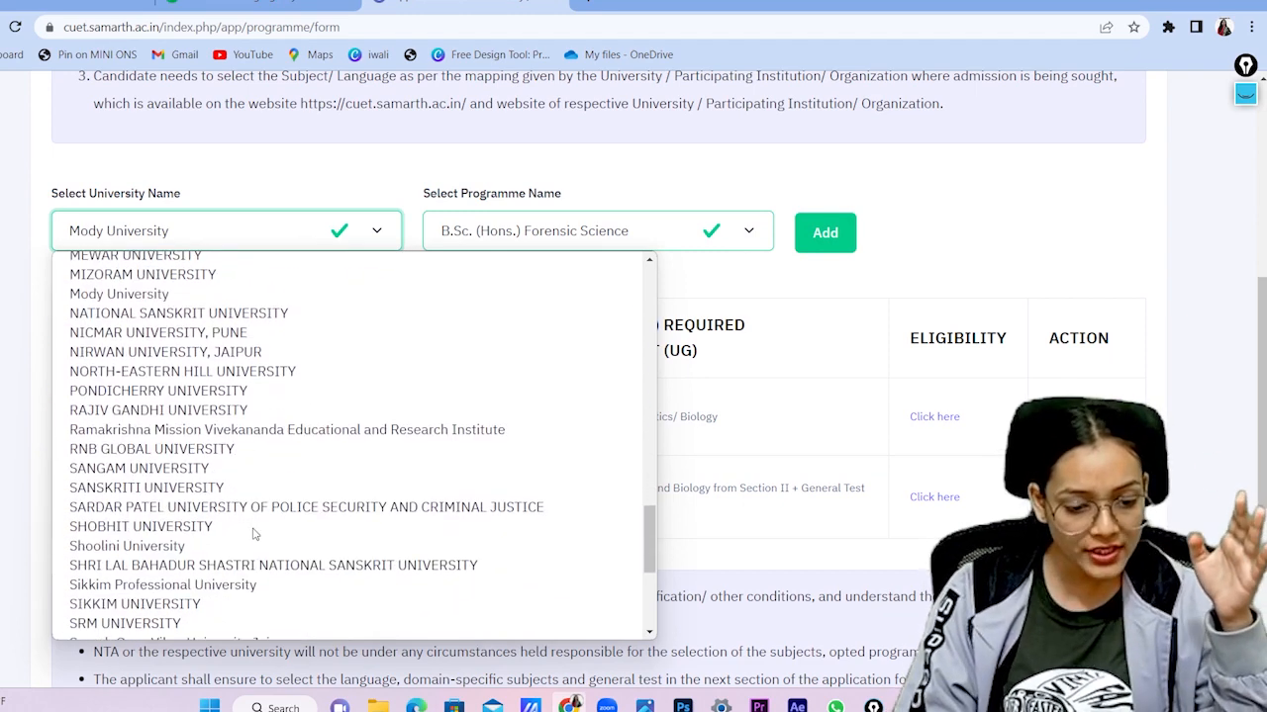
scroll(255, 534, "down", 1)
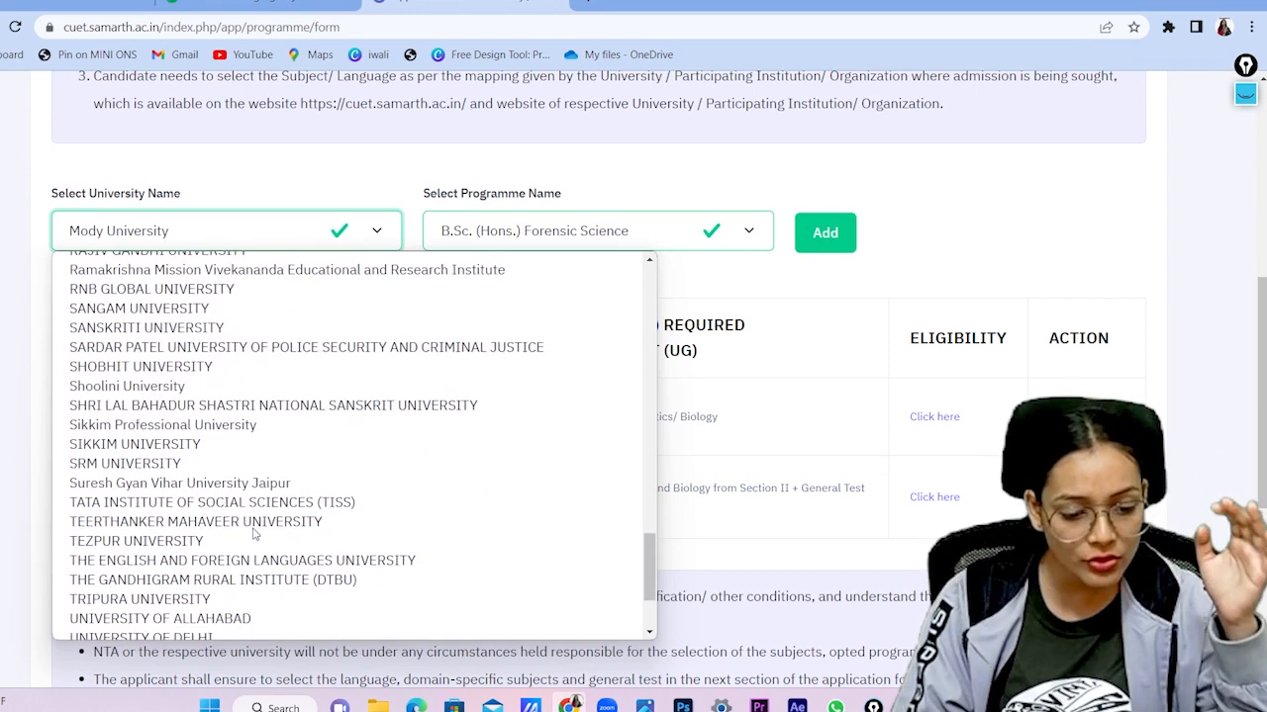
scroll(254, 535, "down", 3)
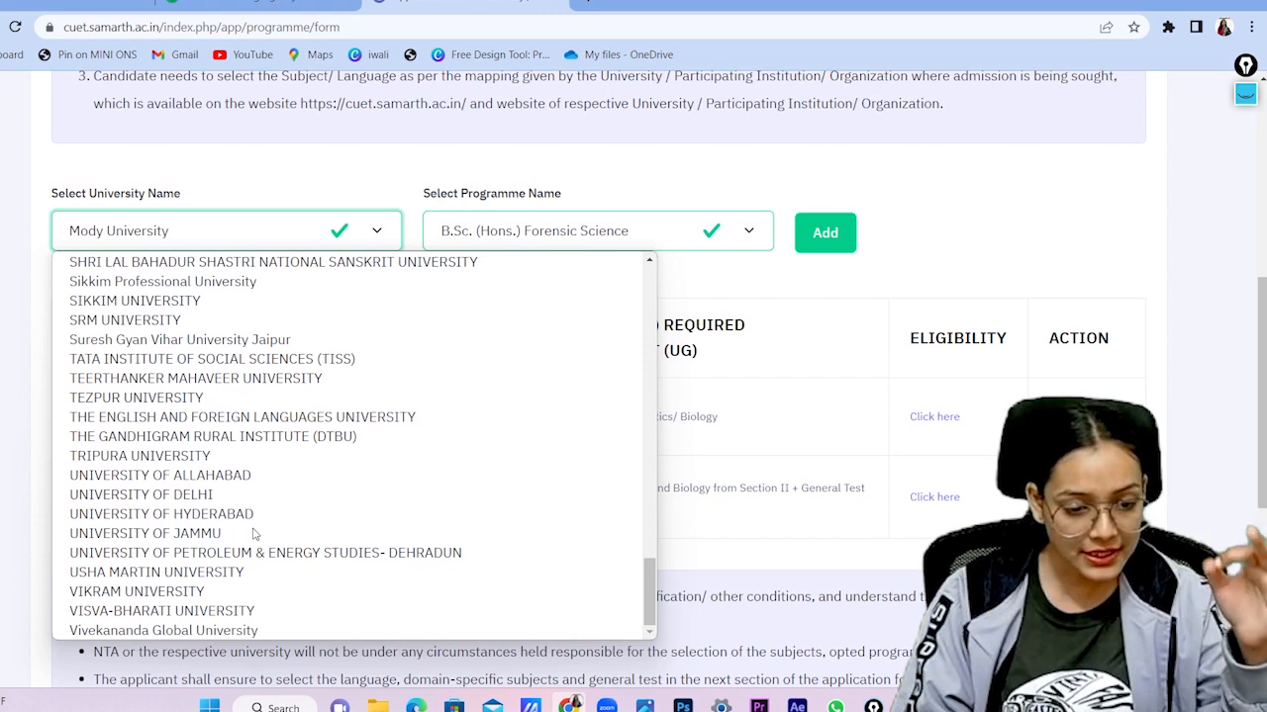
left_click(188, 382)
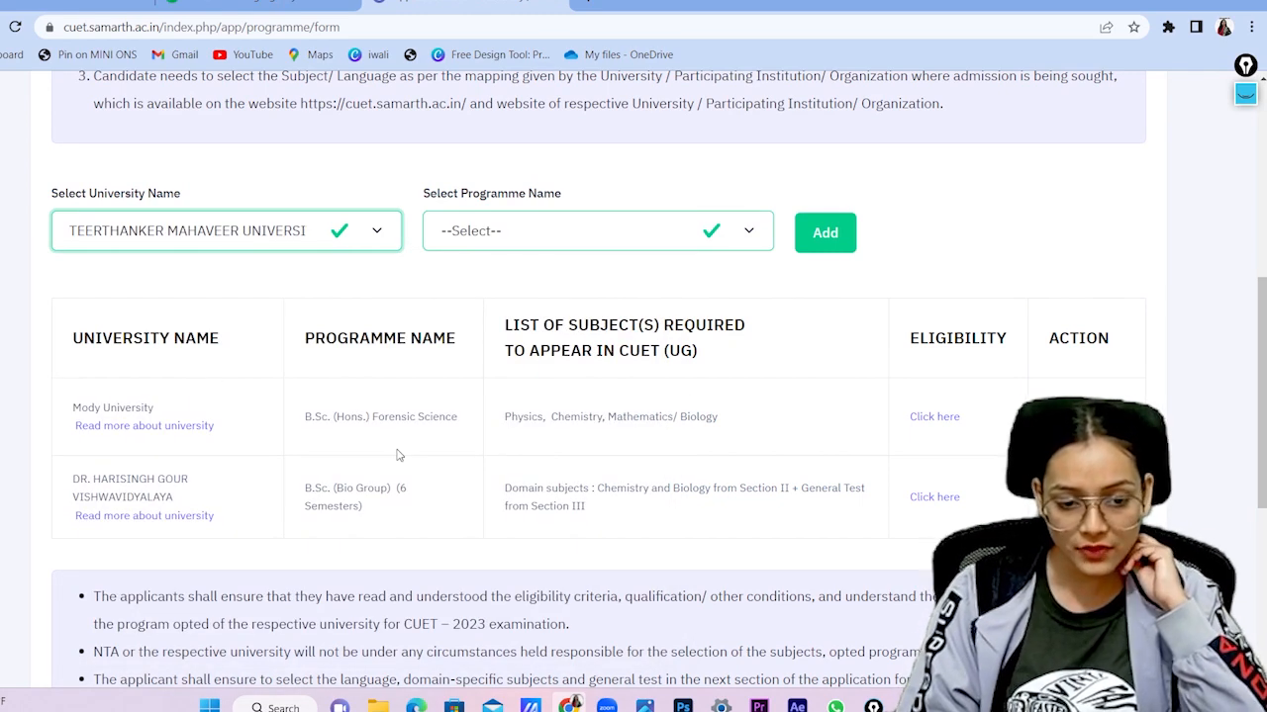
Select Bachelor of Science Forensic Science for TEERTHANKER MAHAVEER UNIVERSITY and add it to the choices.
left_click(572, 231)
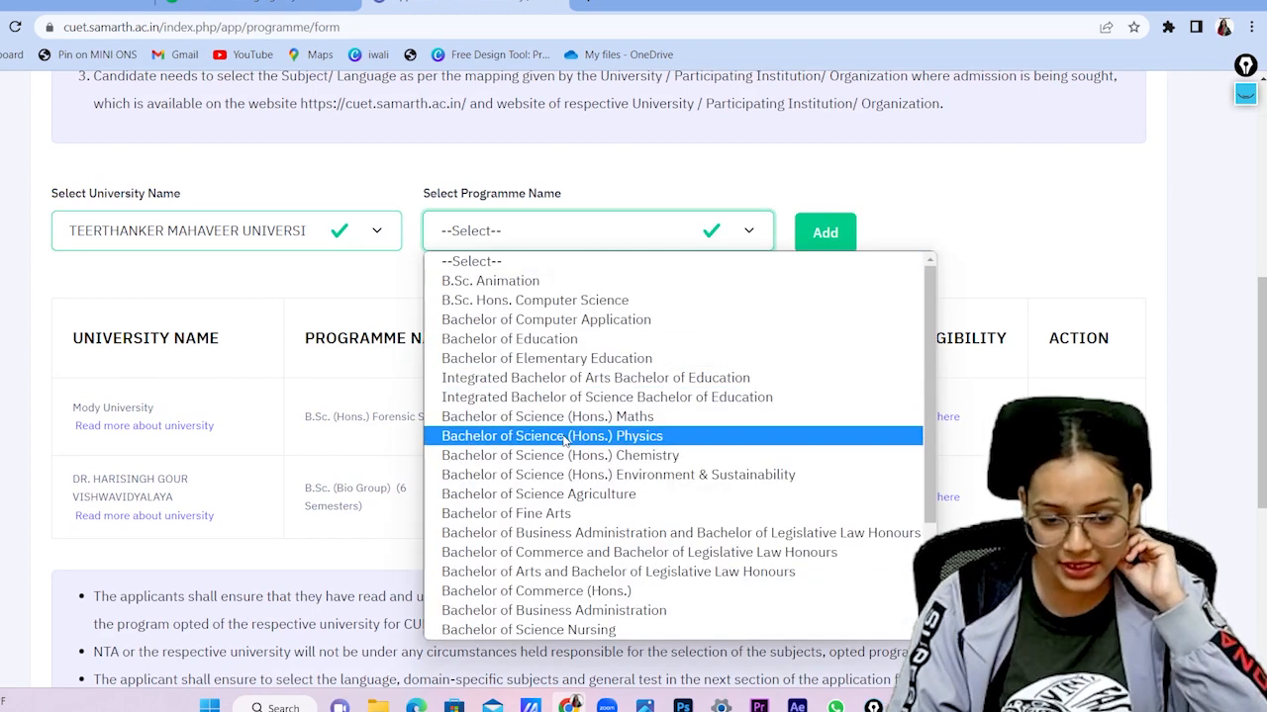
scroll(564, 440, "down", 3)
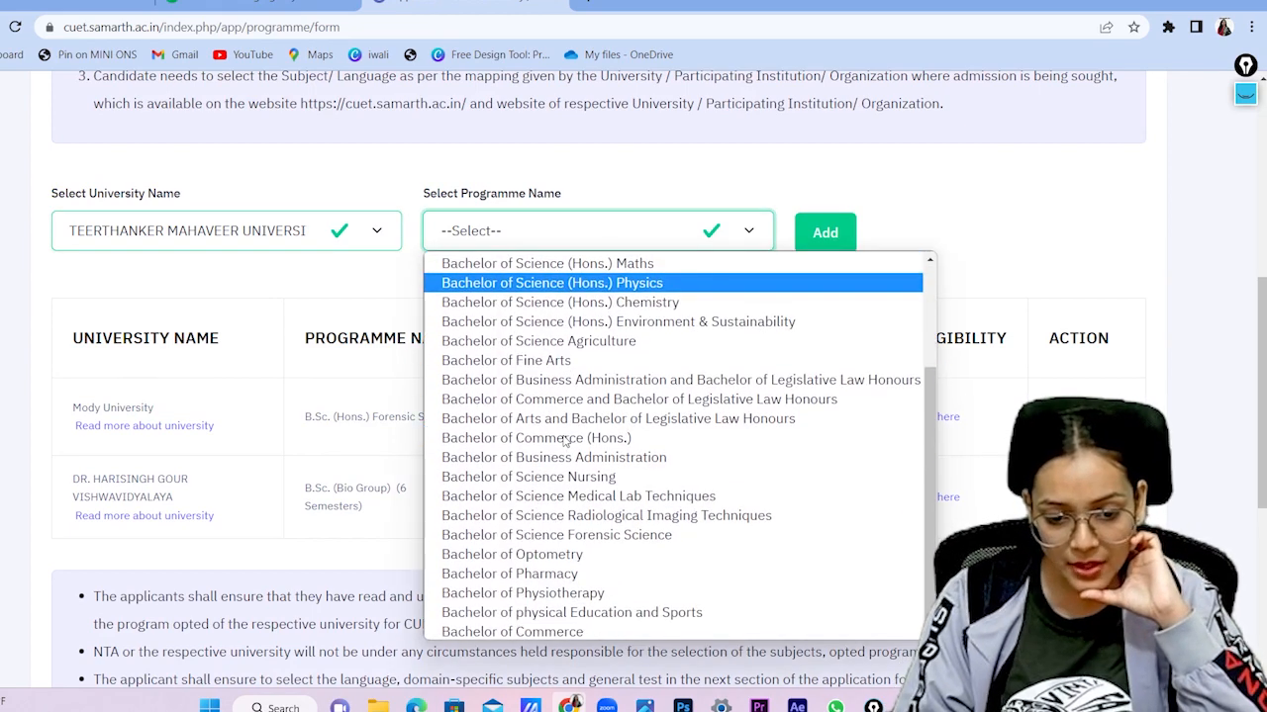
left_click(560, 535)
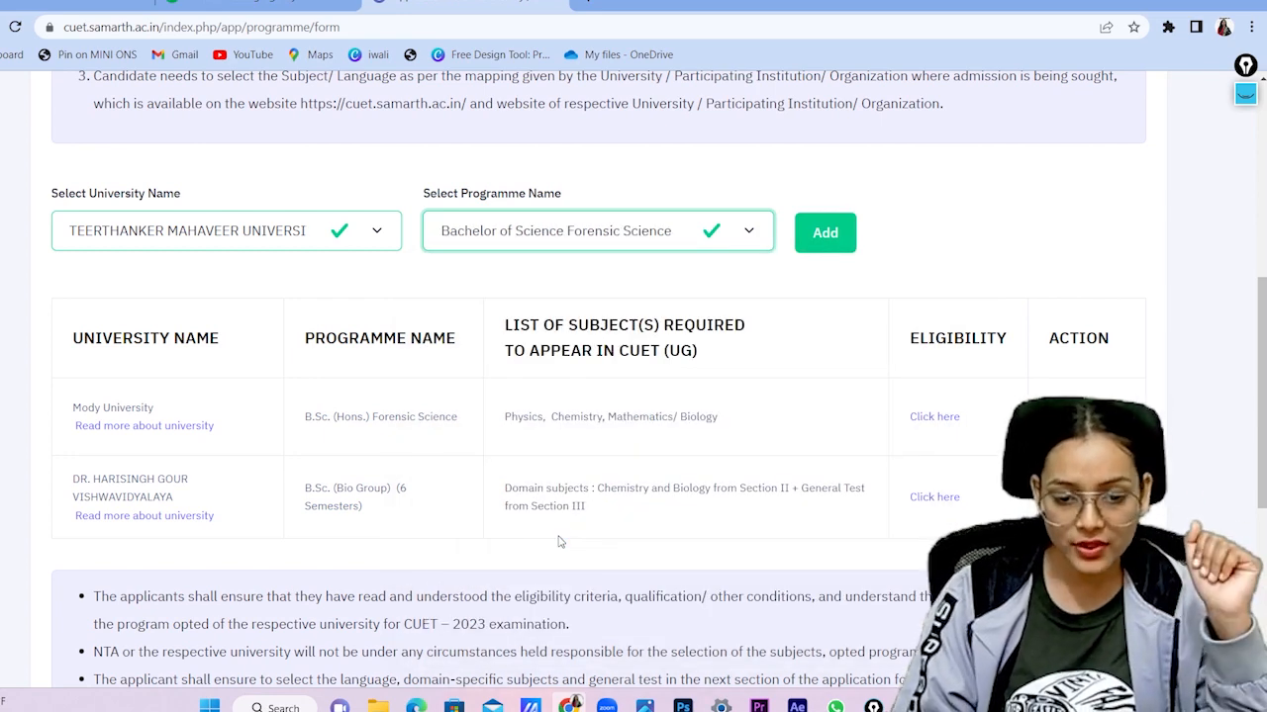
left_click(835, 235)
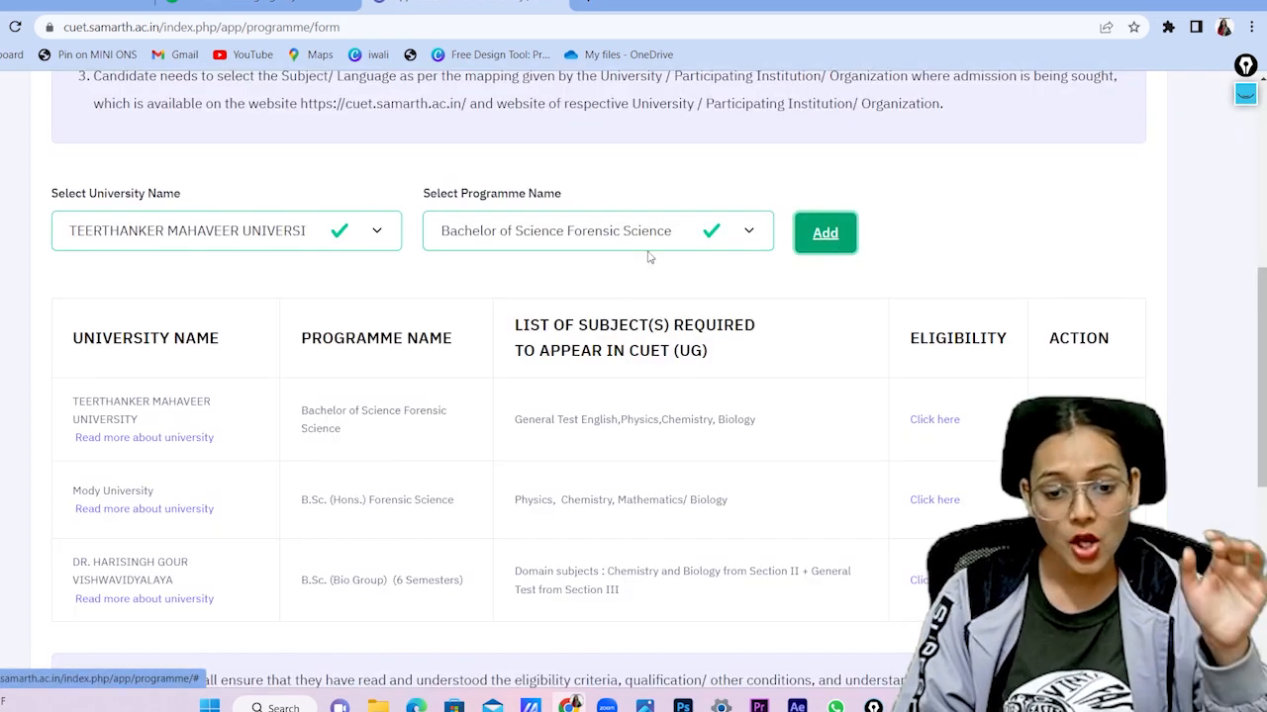
Choose Lovely Professional University as the university for the fourth programme choice.
left_click(385, 236)
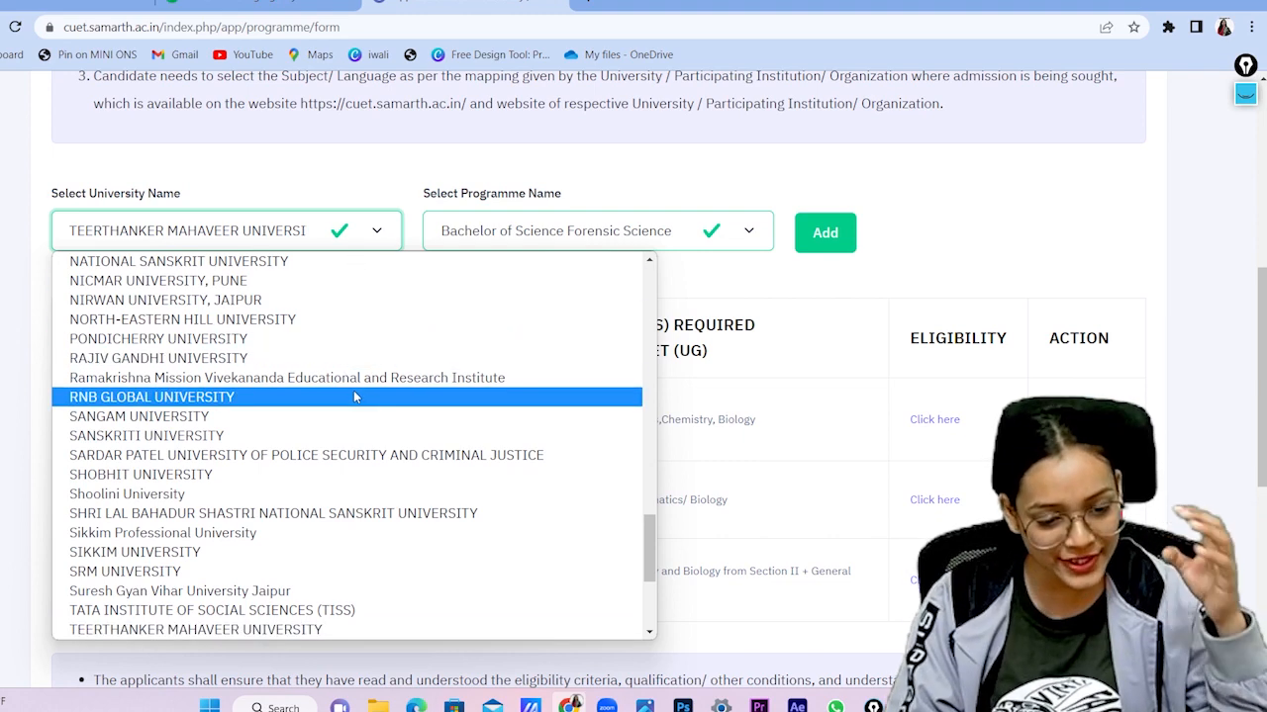
scroll(353, 397, "up", 3)
scroll(353, 397, "up", 6)
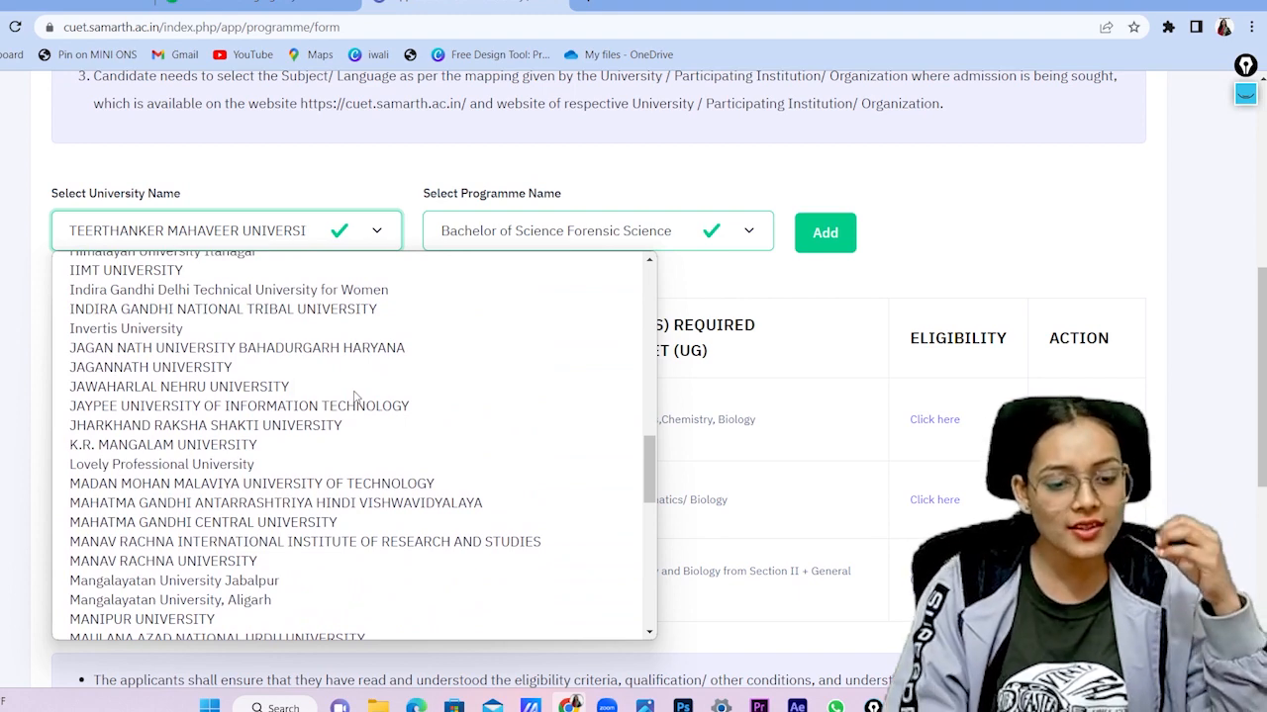
left_click(198, 471)
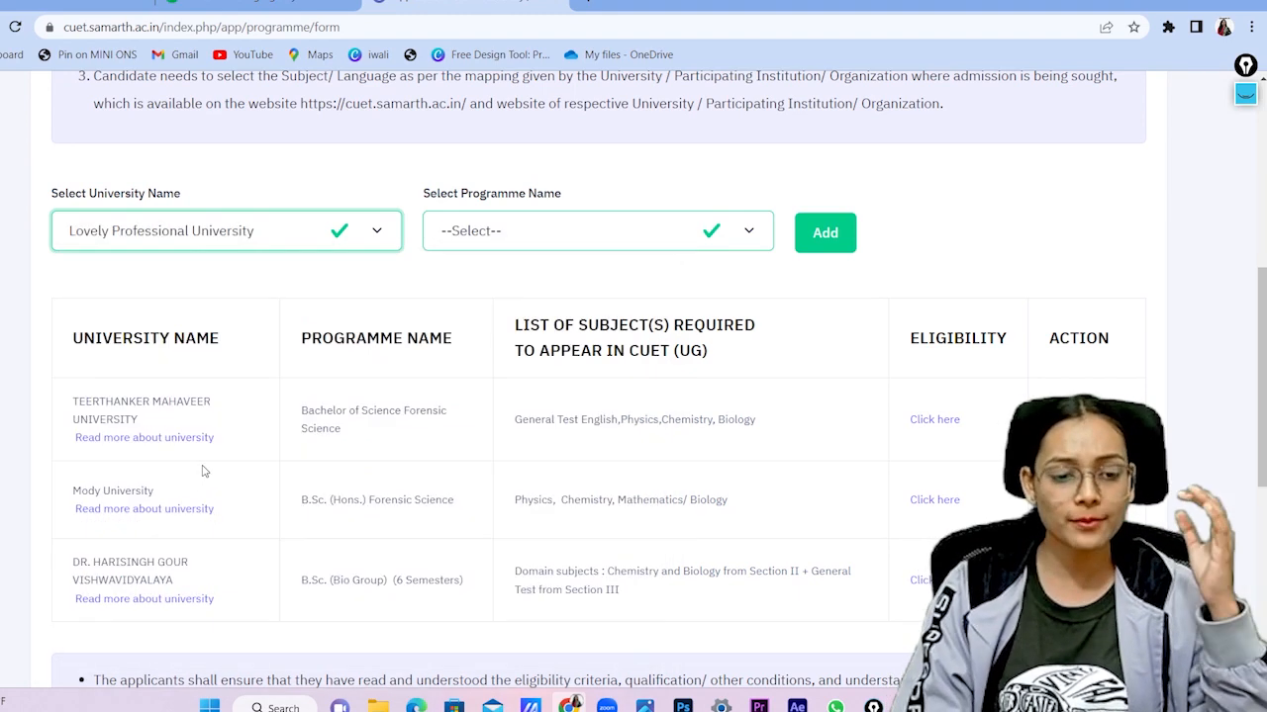
Select the B.Sc. (Forensic Sciences) programme for Lovely Professional University and add it to the choices.
left_click(744, 237)
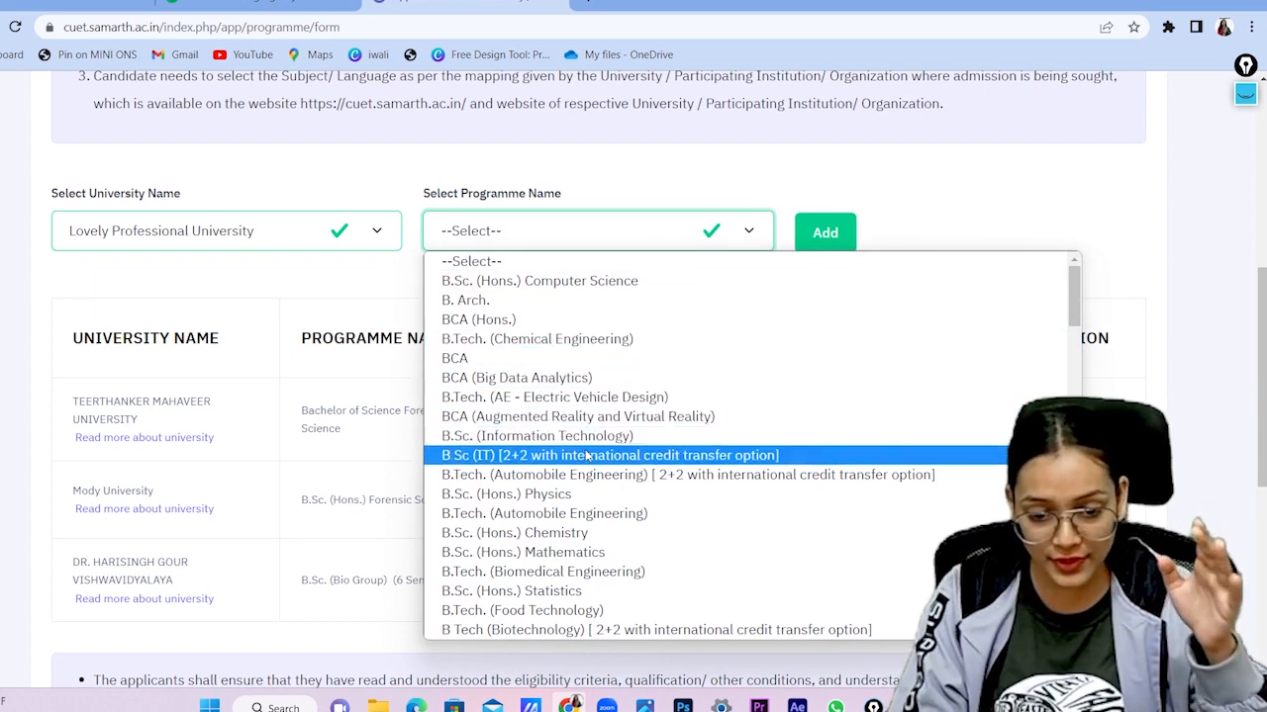
scroll(587, 455, "down", 3)
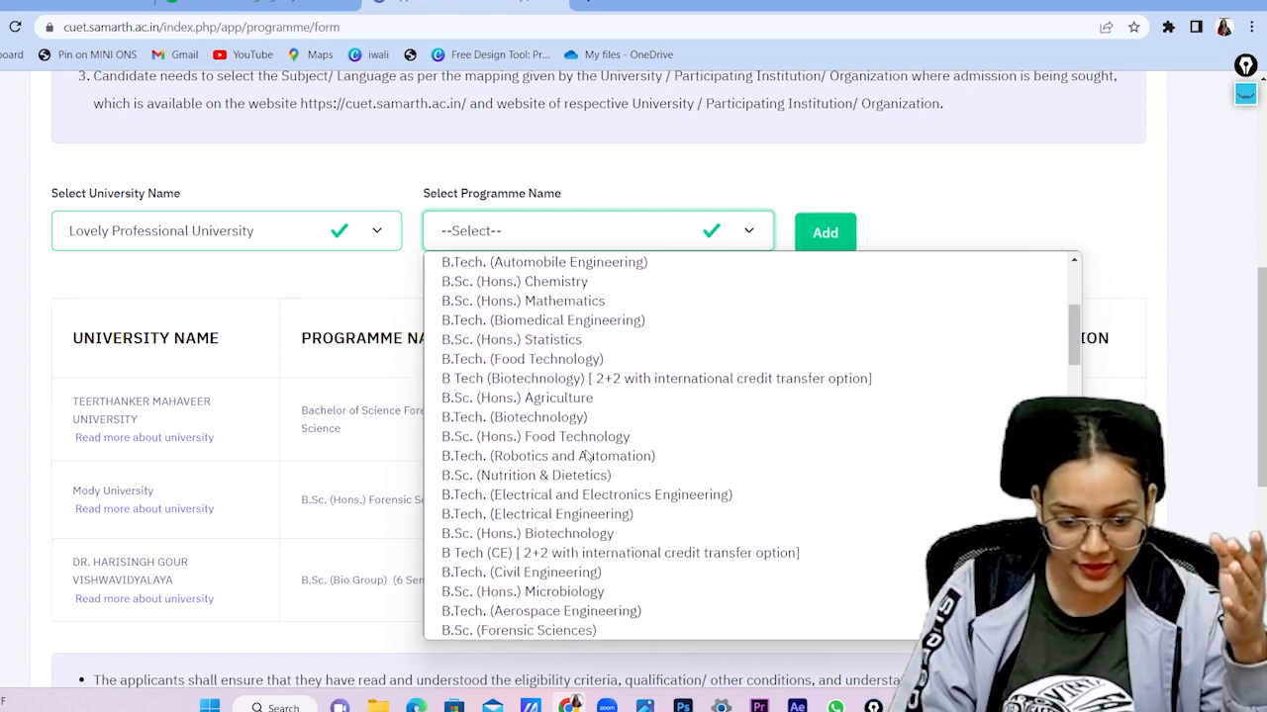
left_click(534, 632)
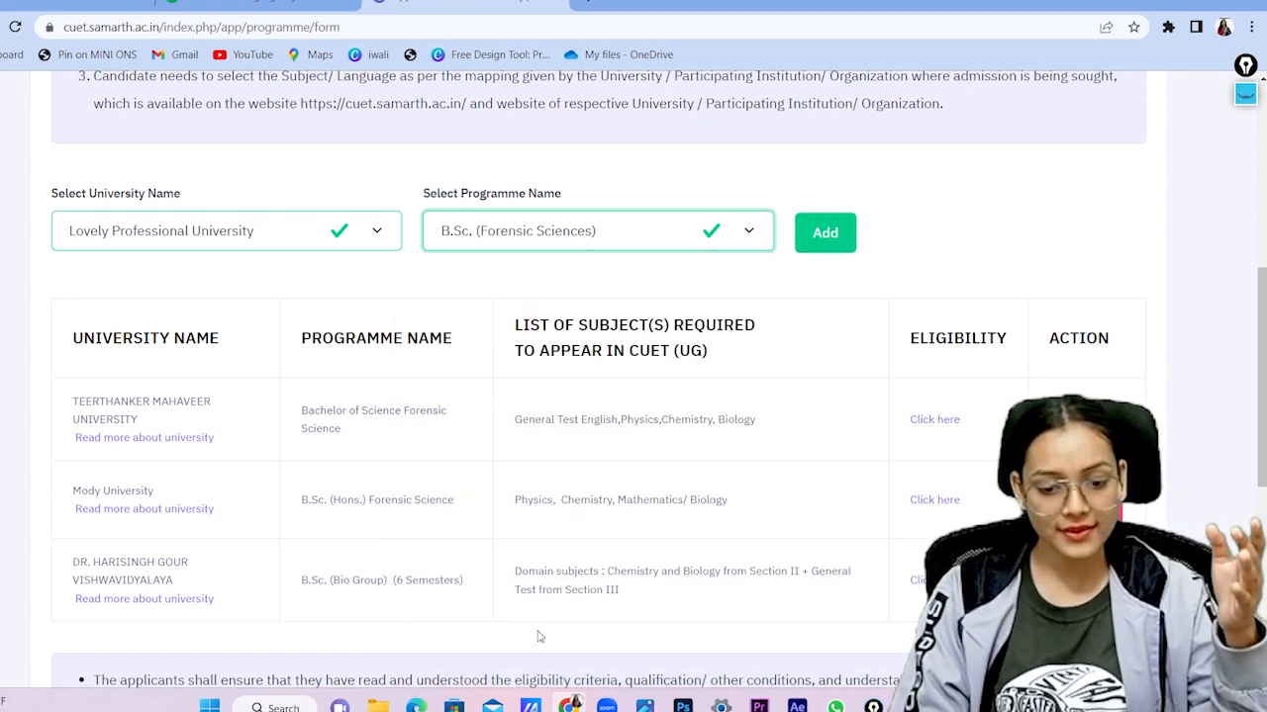
left_click(846, 238)
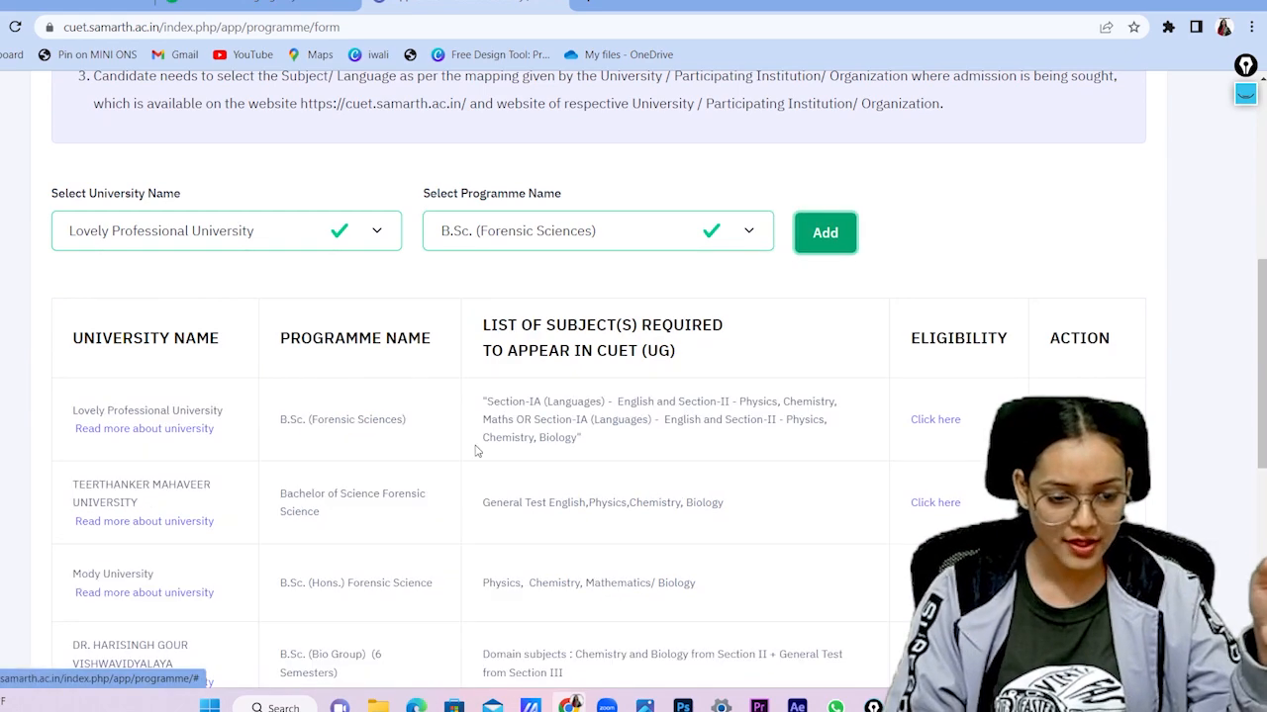
Open the eligibility details of the Lovely Professional University choice and find the B.Sc. (Forensic Sciences) entry in the programme table.
scroll(475, 447, "down", 2)
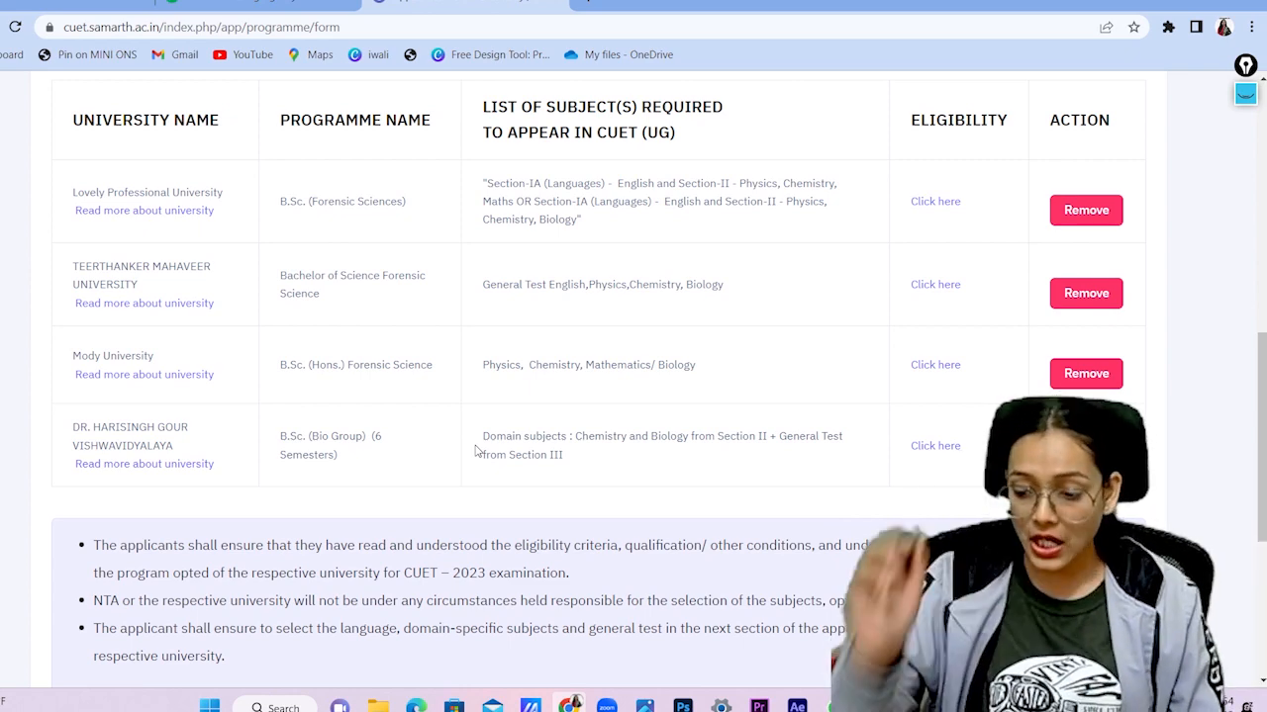
left_click(935, 201)
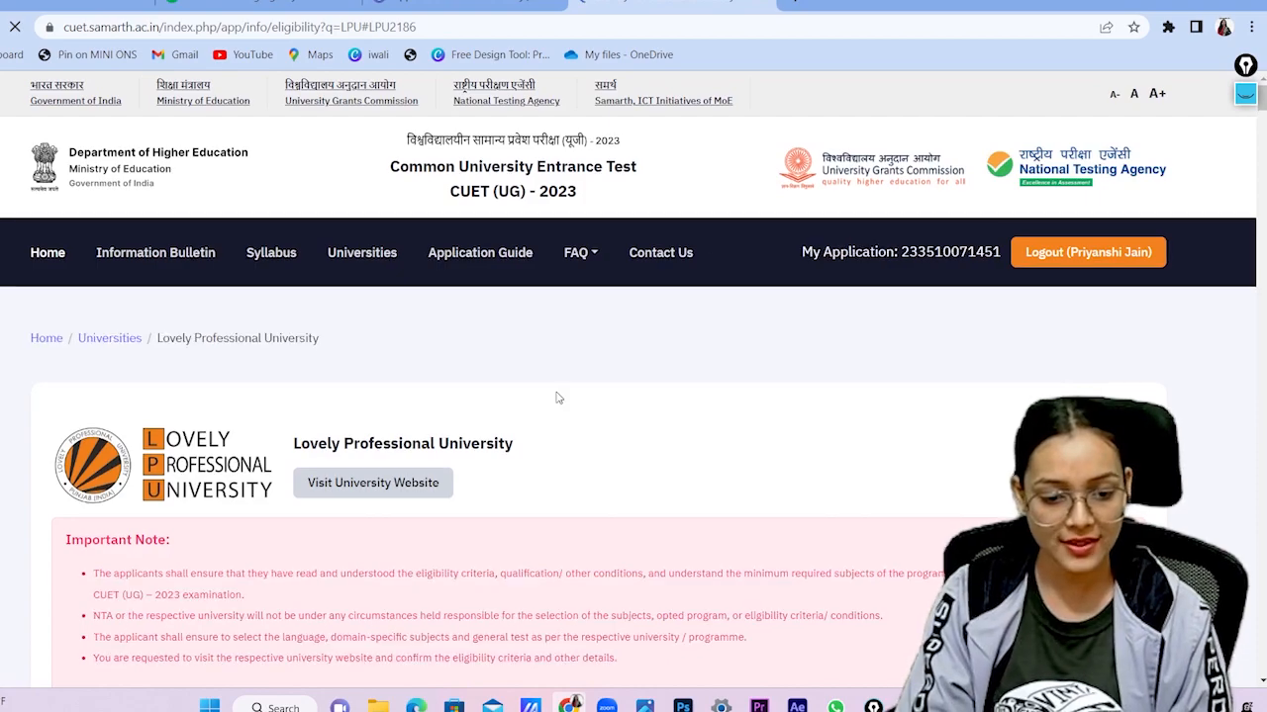
scroll(557, 395, "down", 10)
scroll(557, 395, "up", 15)
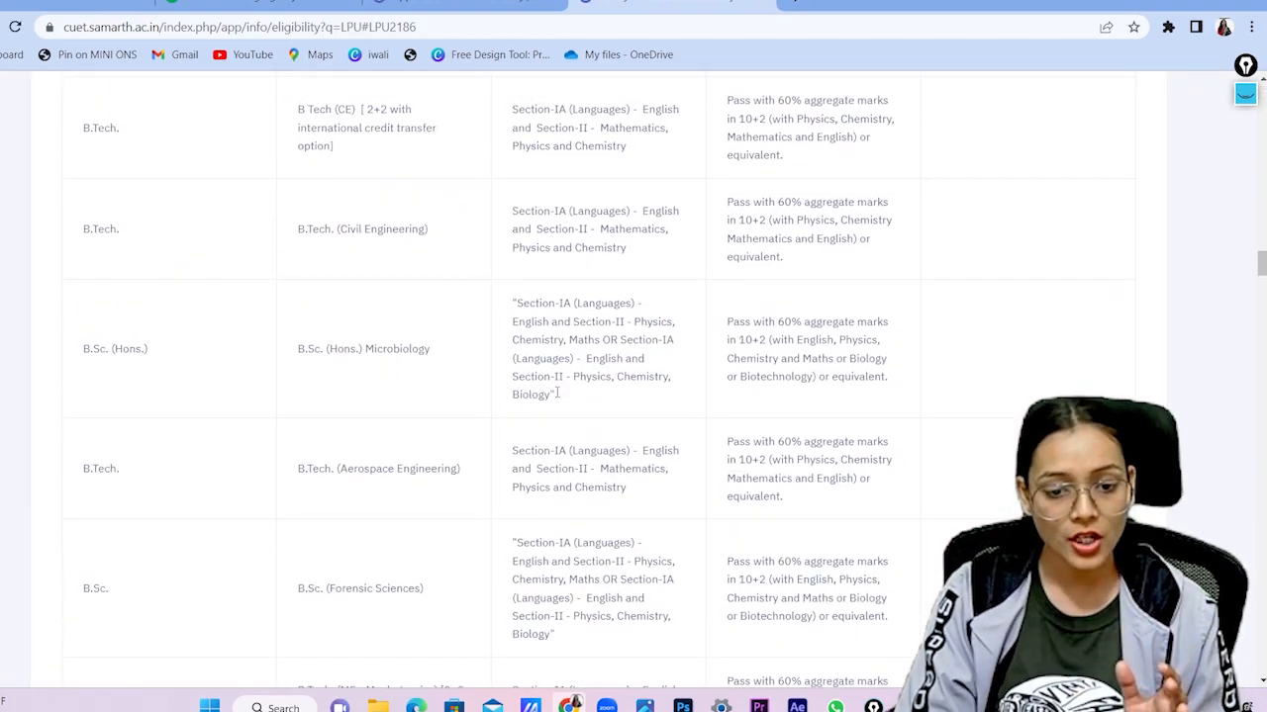
scroll(557, 392, "up", 20)
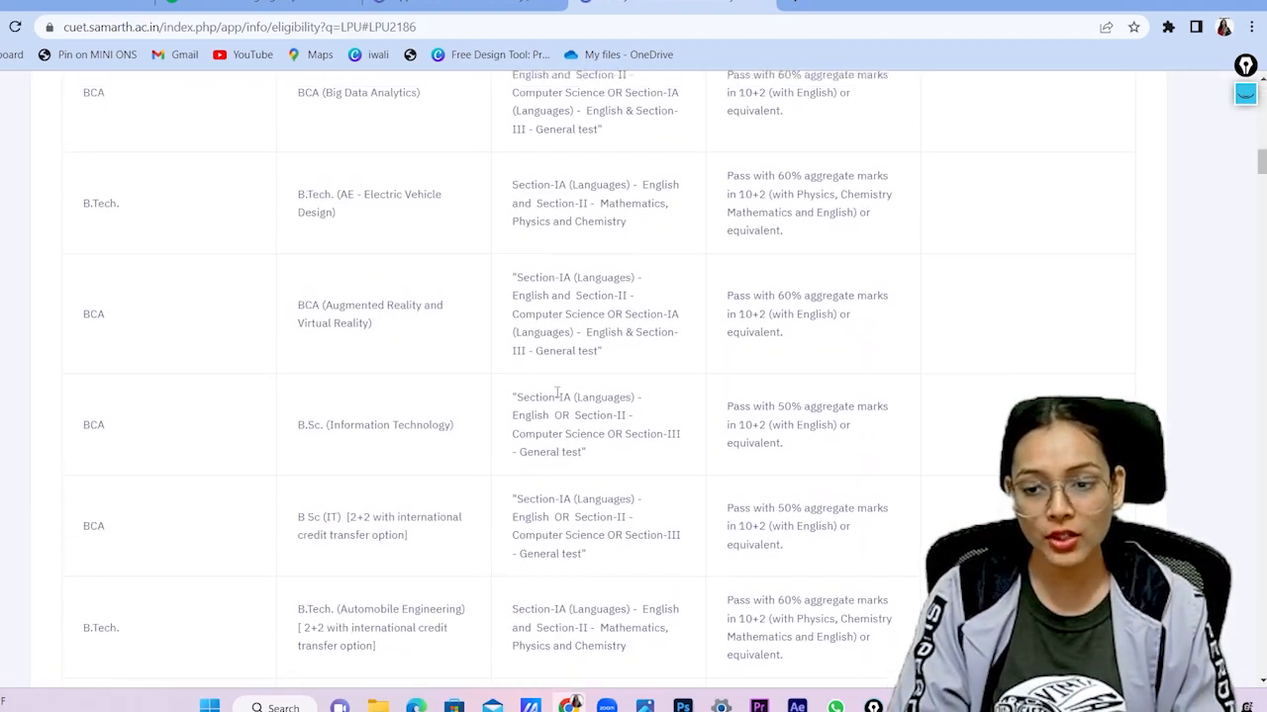
scroll(557, 395, "down", 3)
scroll(557, 398, "down", 5)
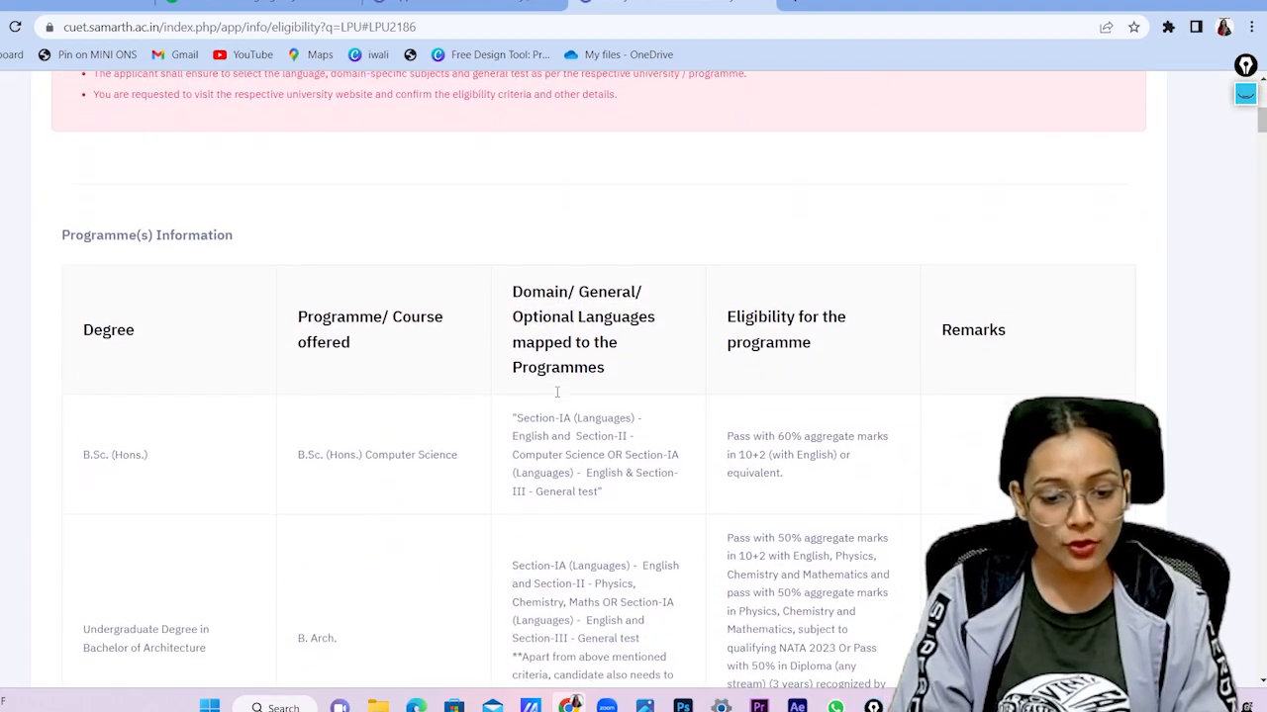
scroll(557, 393, "down", 10)
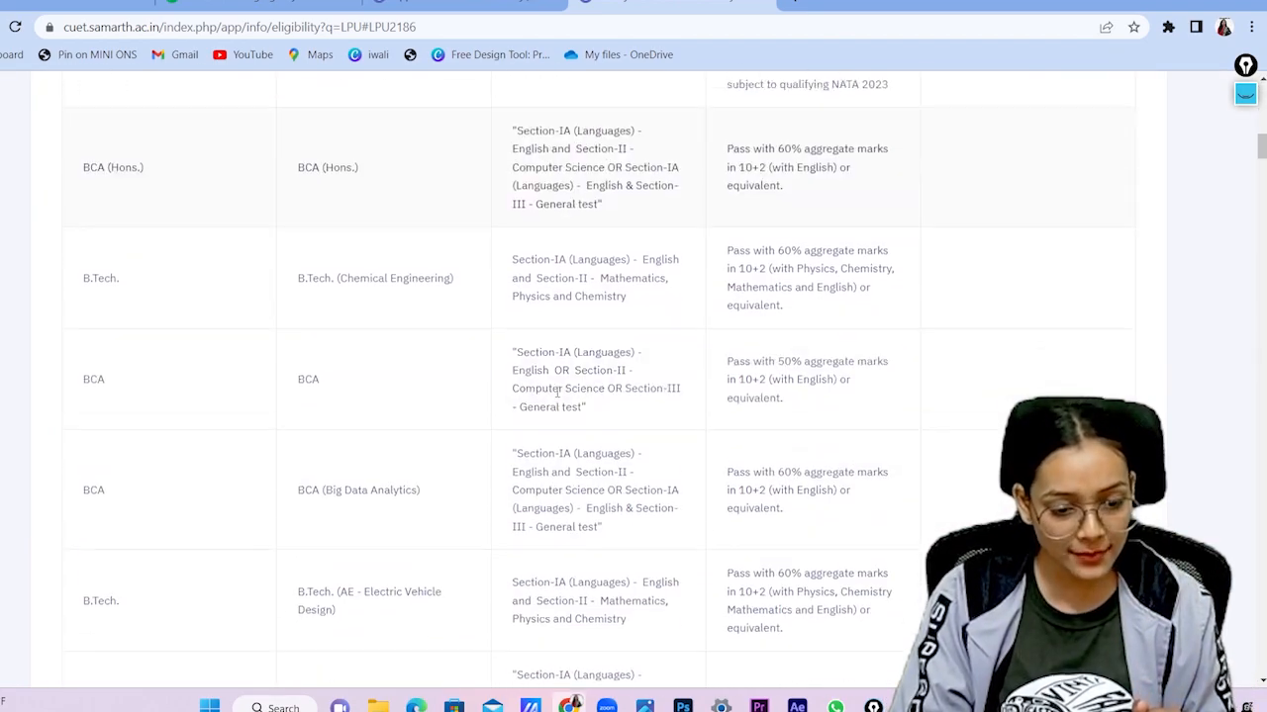
scroll(557, 392, "down", 10)
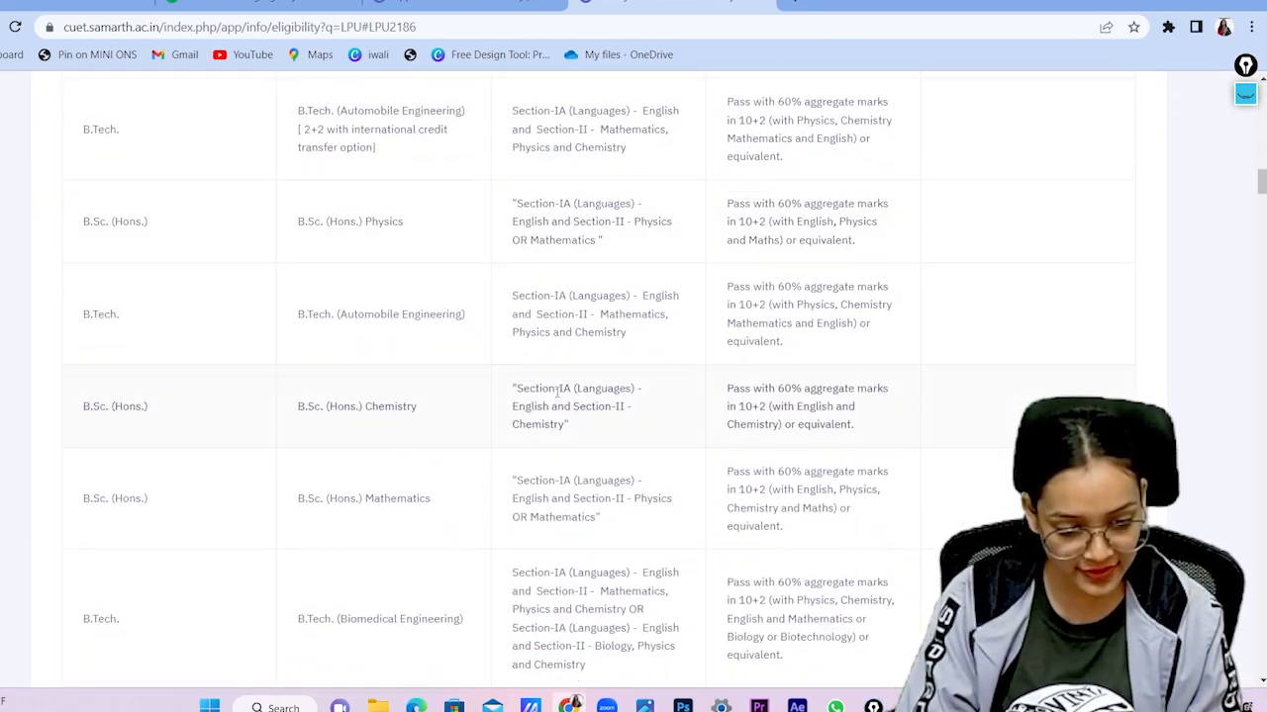
scroll(558, 393, "down", 10)
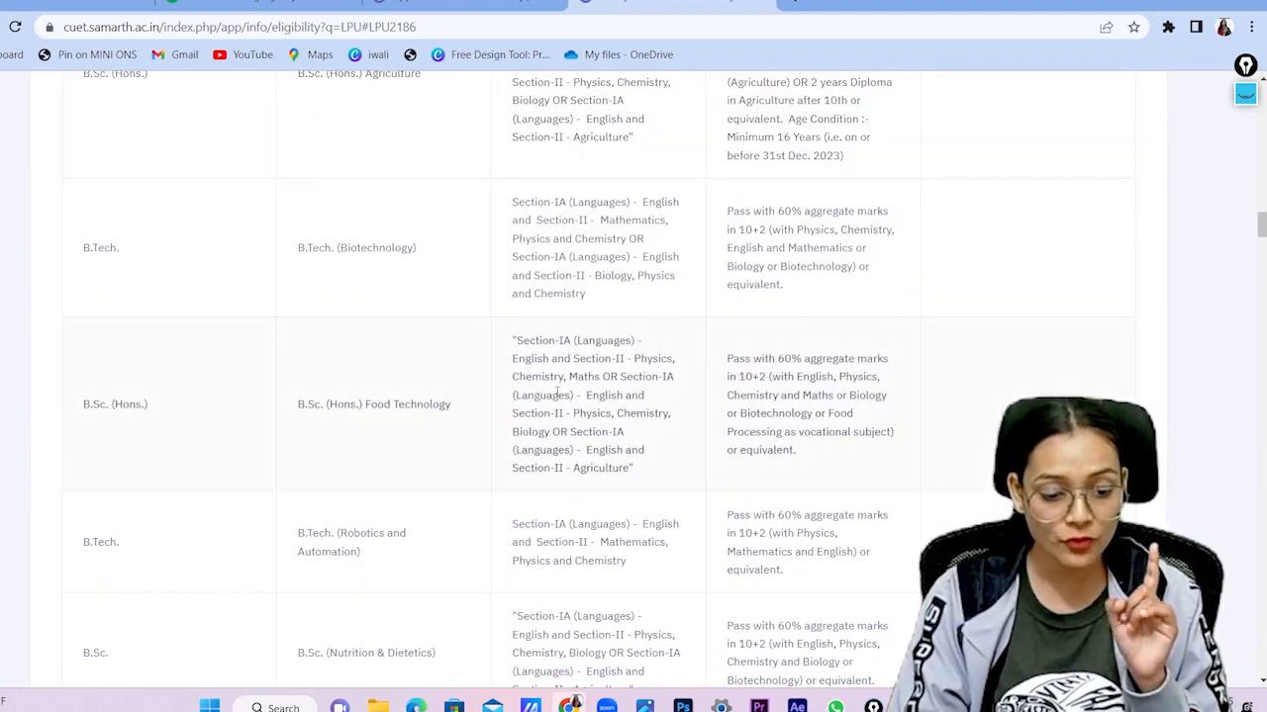
scroll(557, 392, "down", 1)
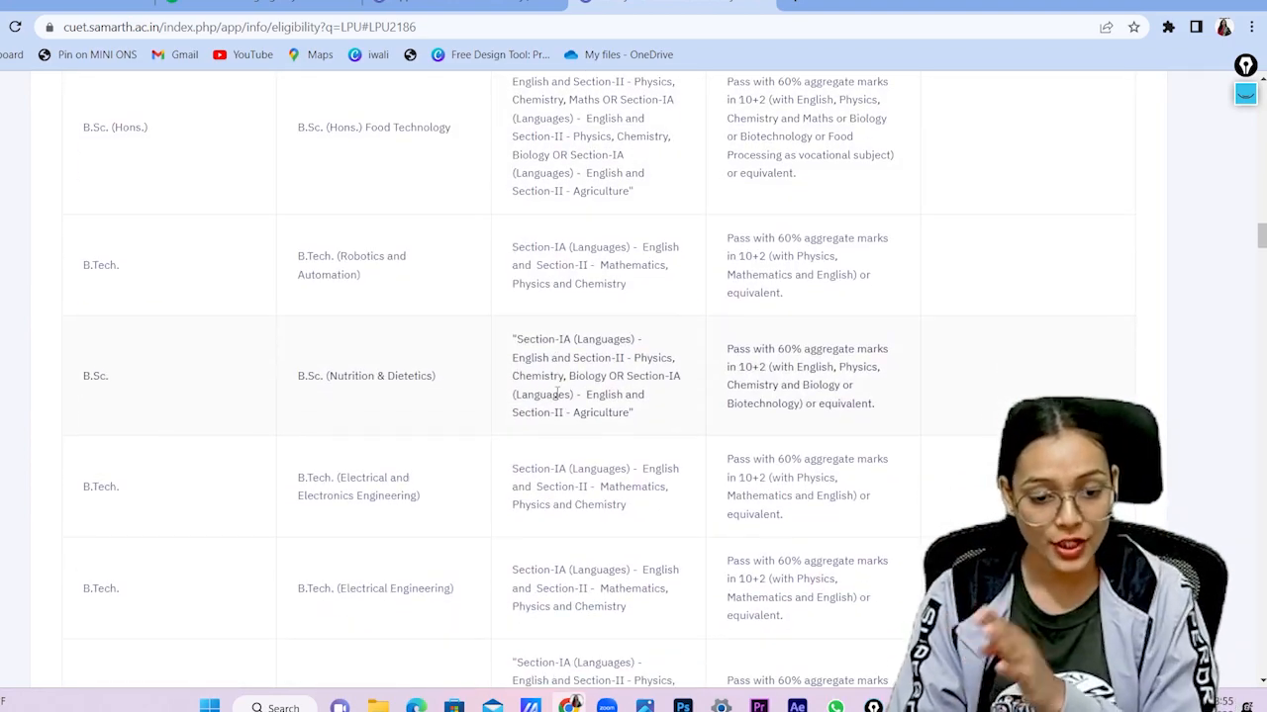
scroll(557, 392, "down", 10)
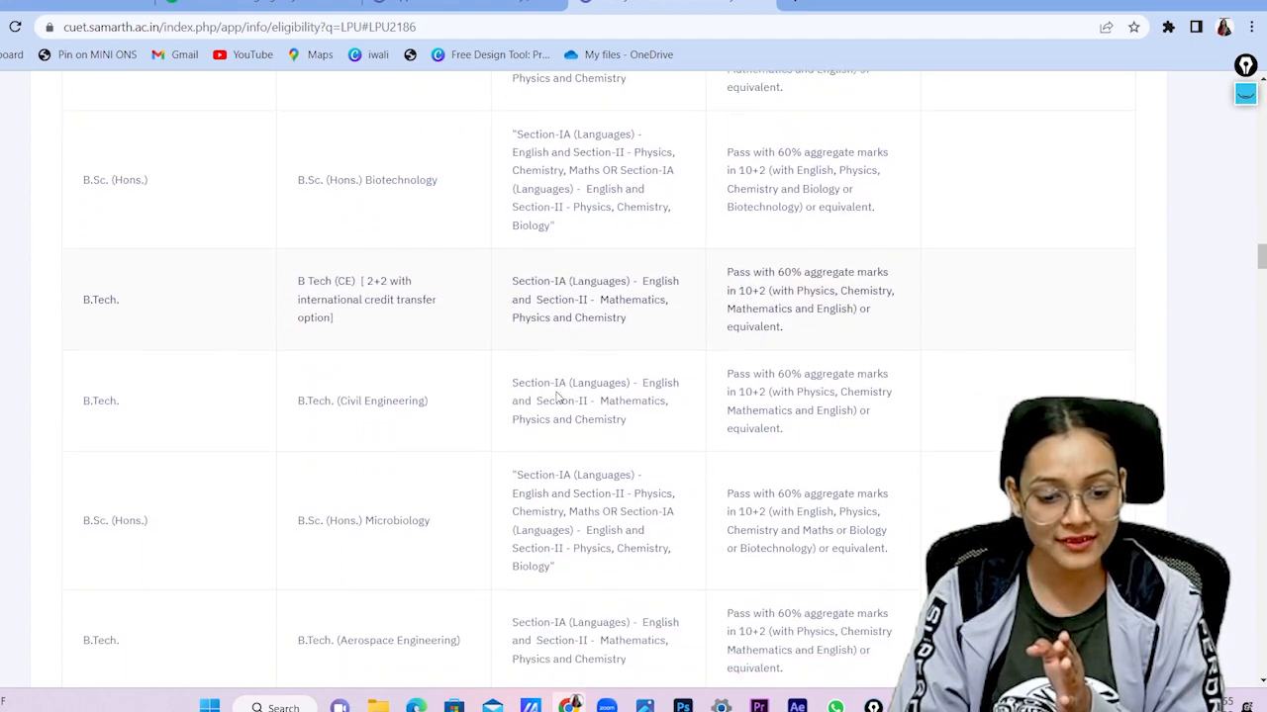
scroll(557, 396, "down", 7)
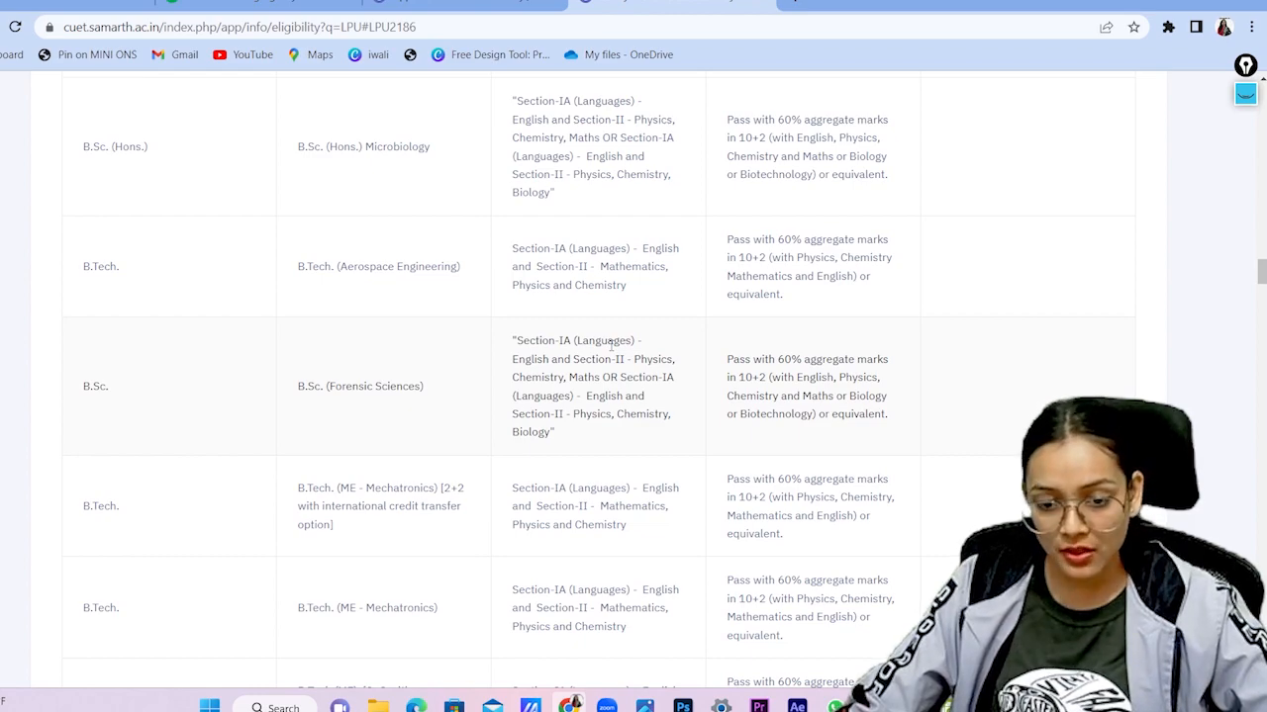
Review Lovely Professional University's programme table again from its column headings down to the B.Sc. (Forensic Sciences) requirements.
scroll(610, 344, "up", 15)
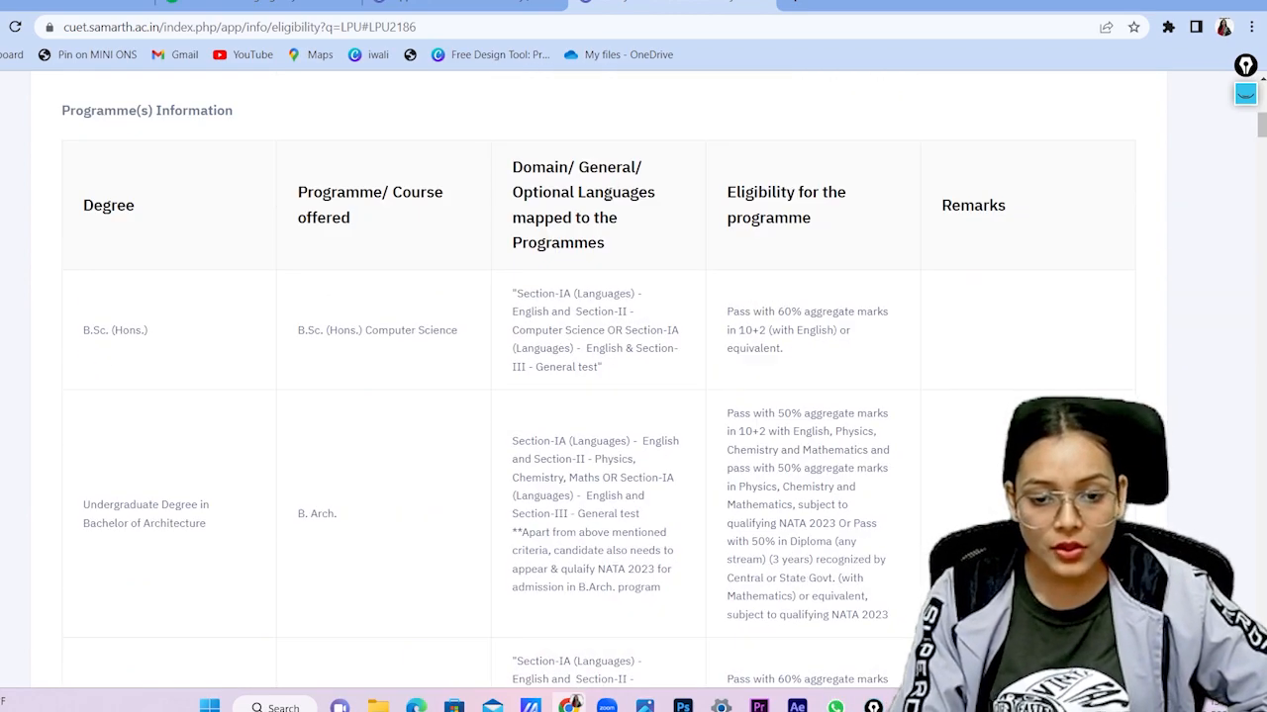
scroll(602, 469, "down", 4)
scroll(602, 469, "down", 15)
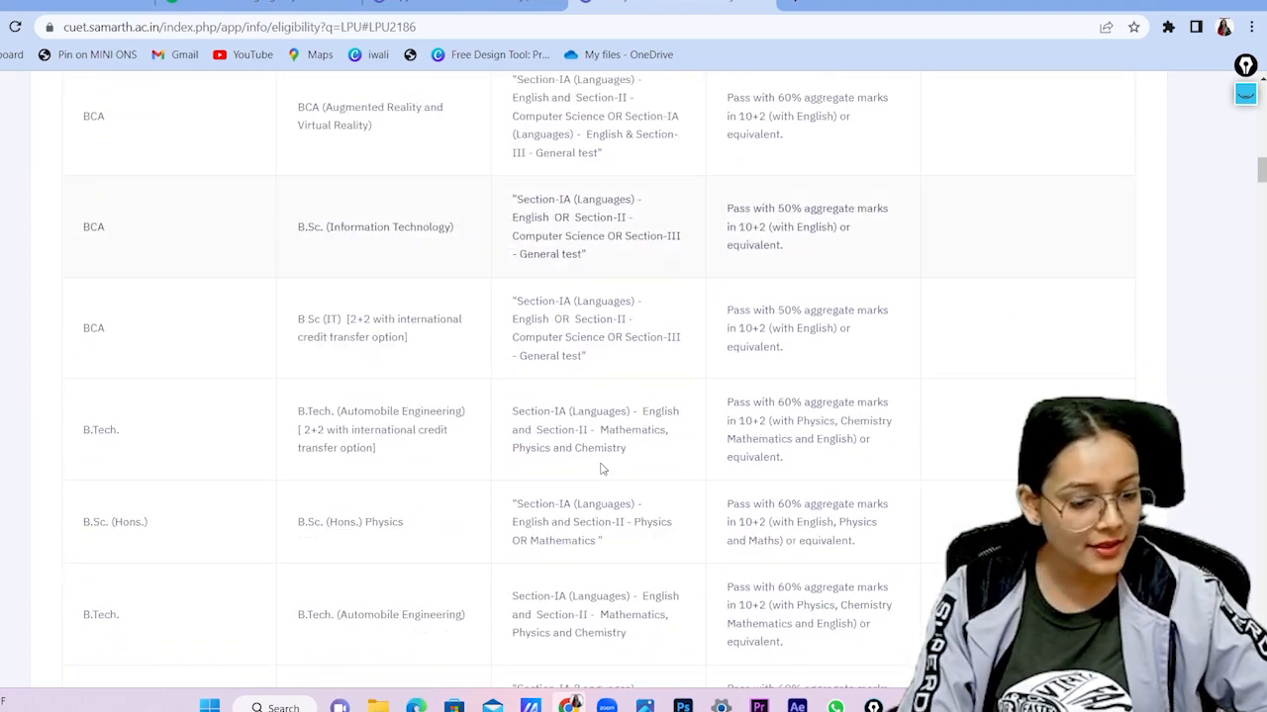
scroll(601, 469, "down", 6)
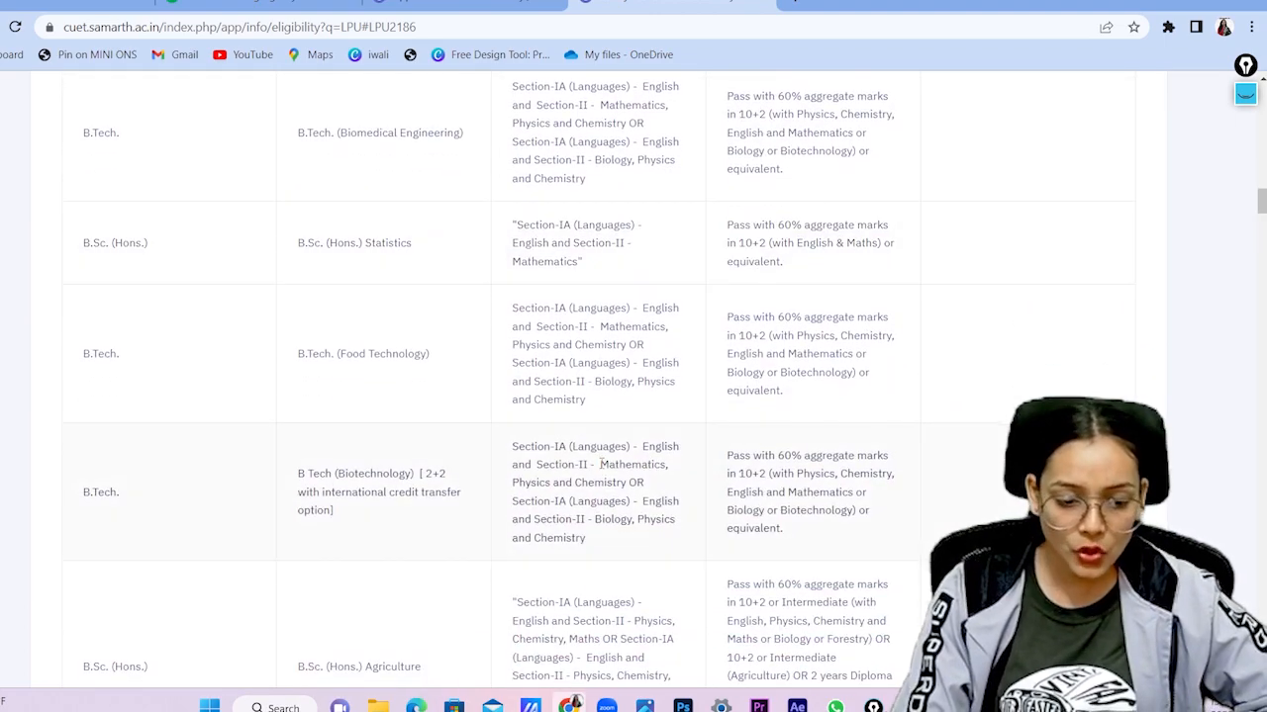
scroll(601, 469, "down", 7)
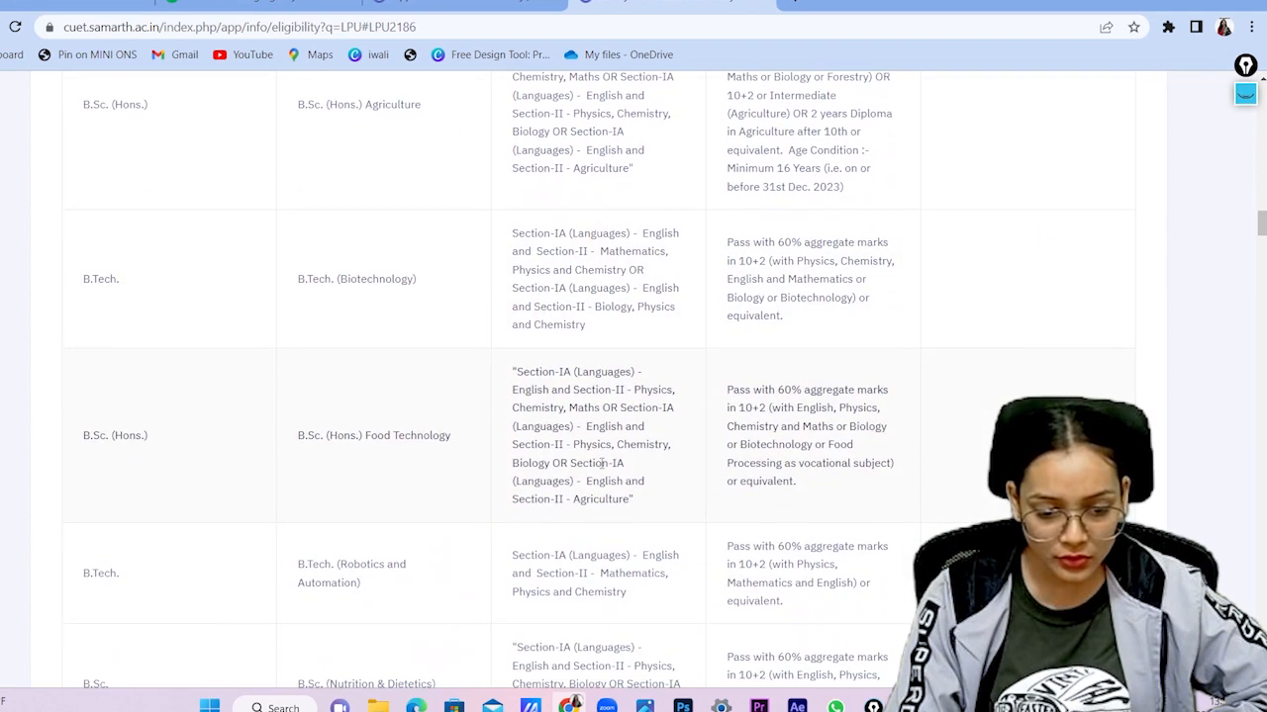
scroll(602, 467, "down", 5)
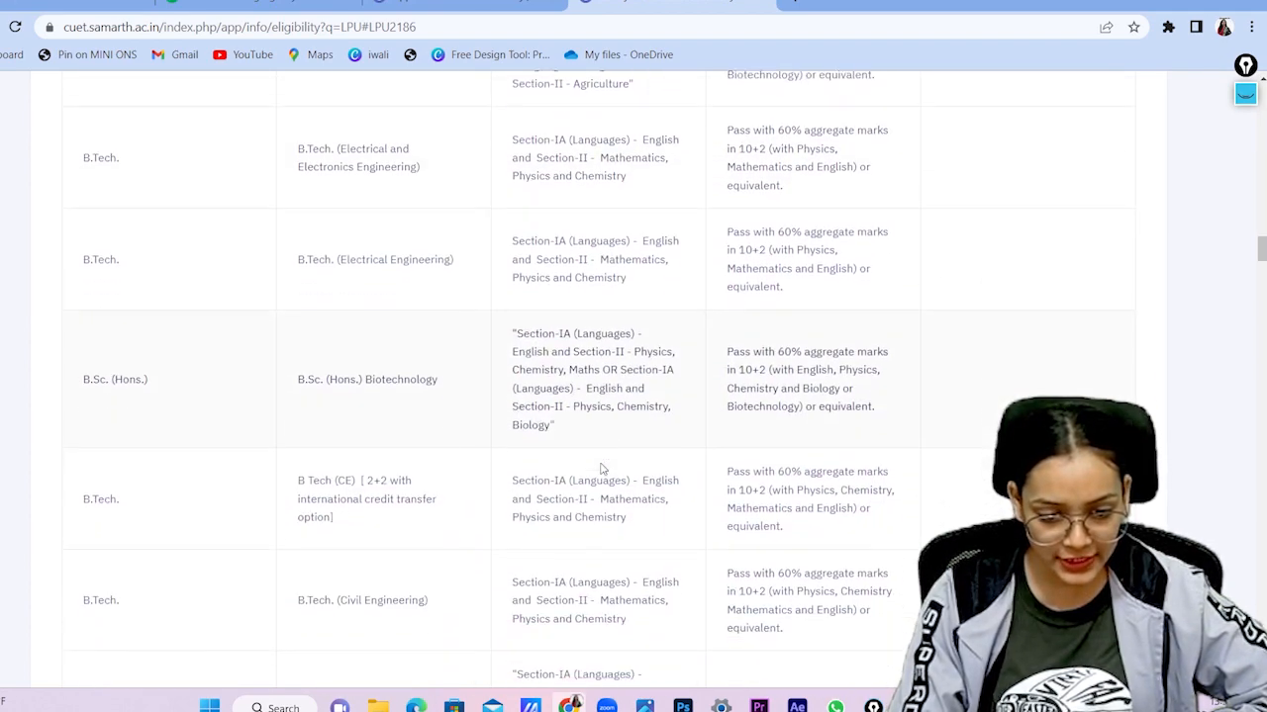
scroll(600, 463, "down", 1)
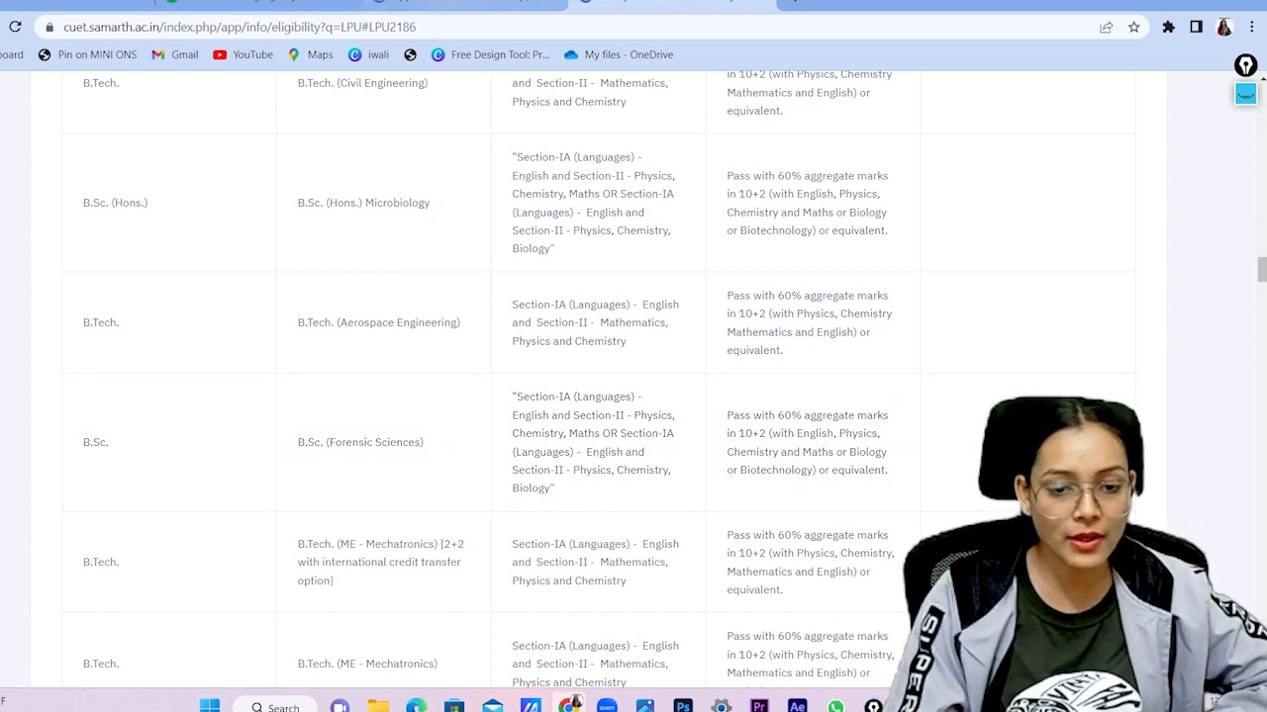
Go back to the application form and examine the eligibility details for the TEERTHANKER MAHAVEER UNIVERSITY choice.
left_click(450, 3)
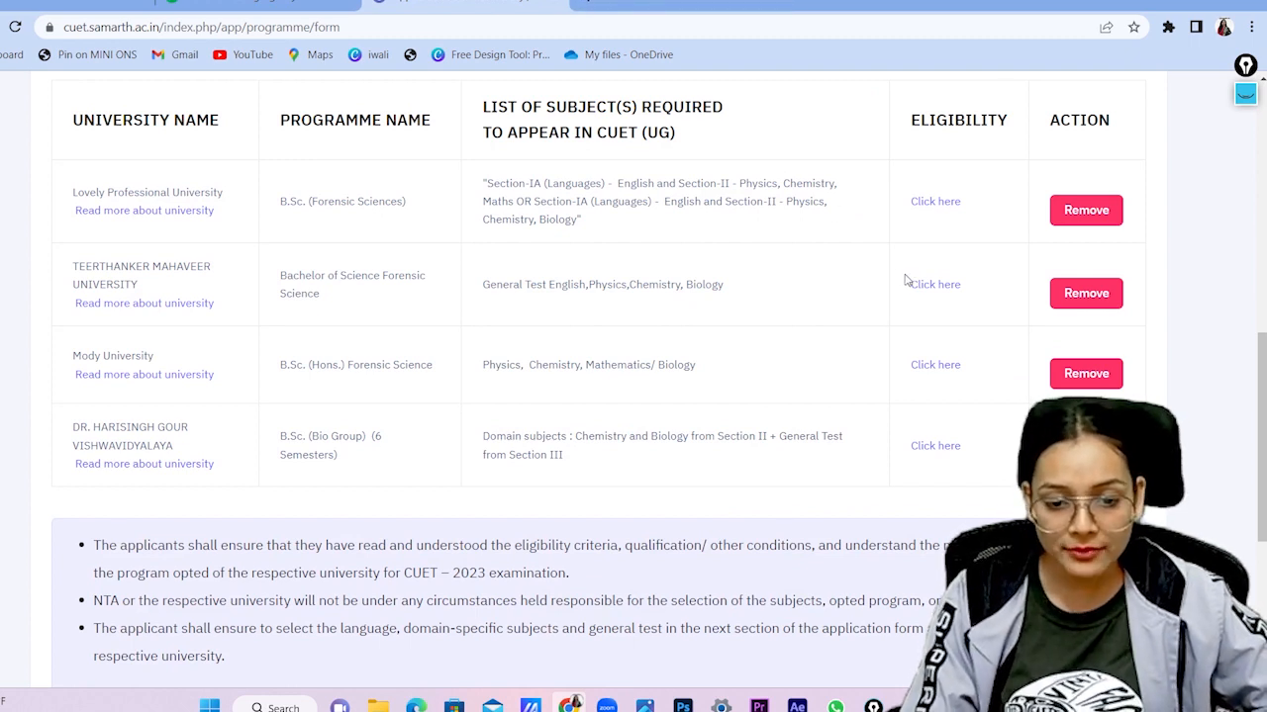
left_click(940, 288)
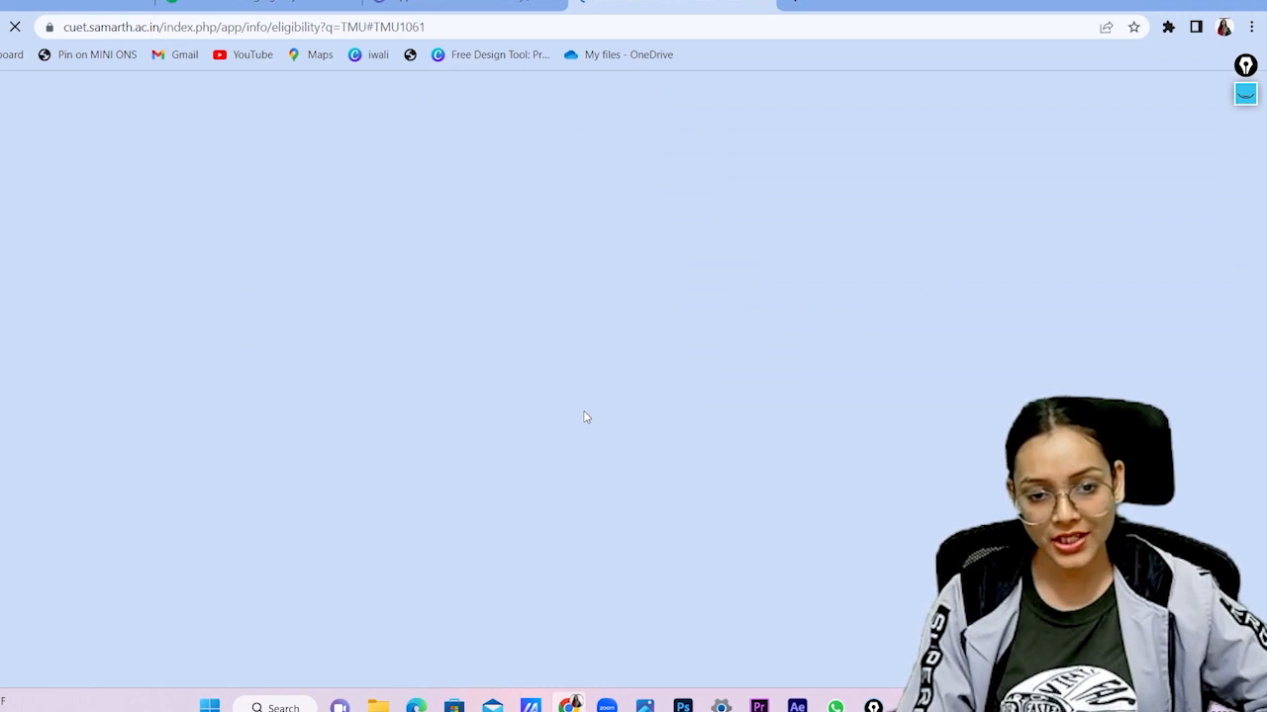
scroll(585, 417, "down", 6)
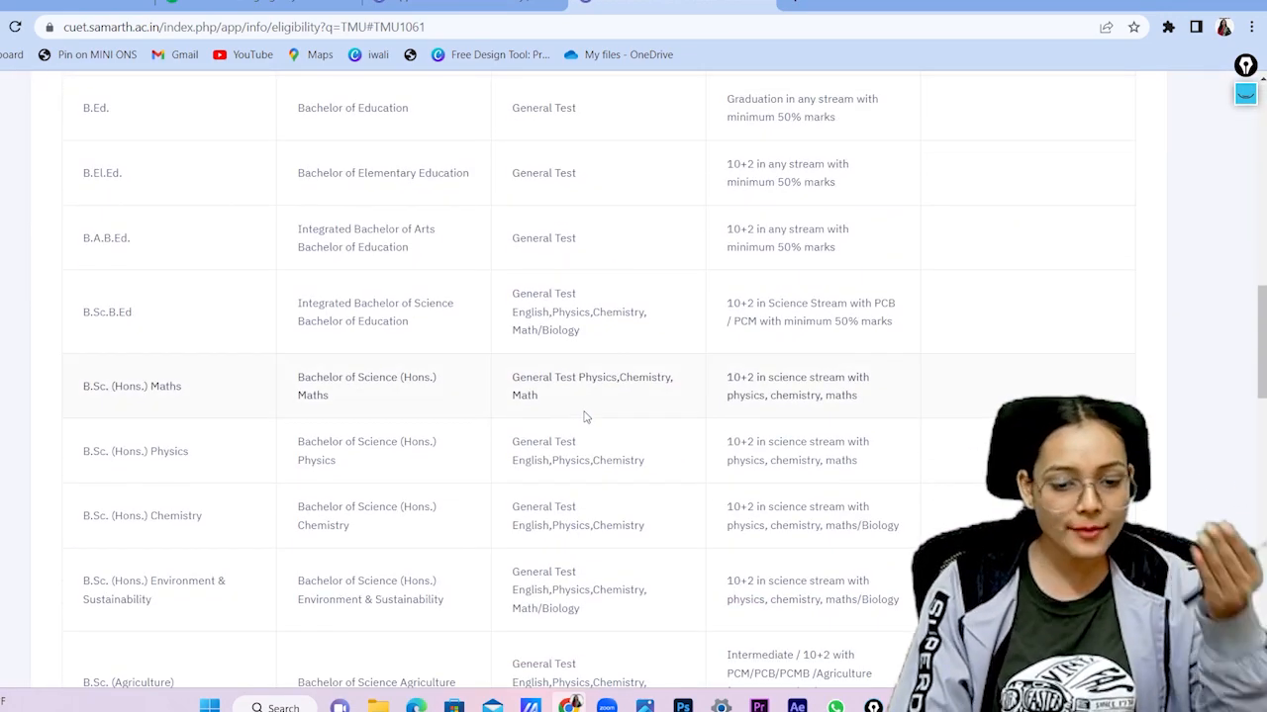
scroll(585, 417, "down", 3)
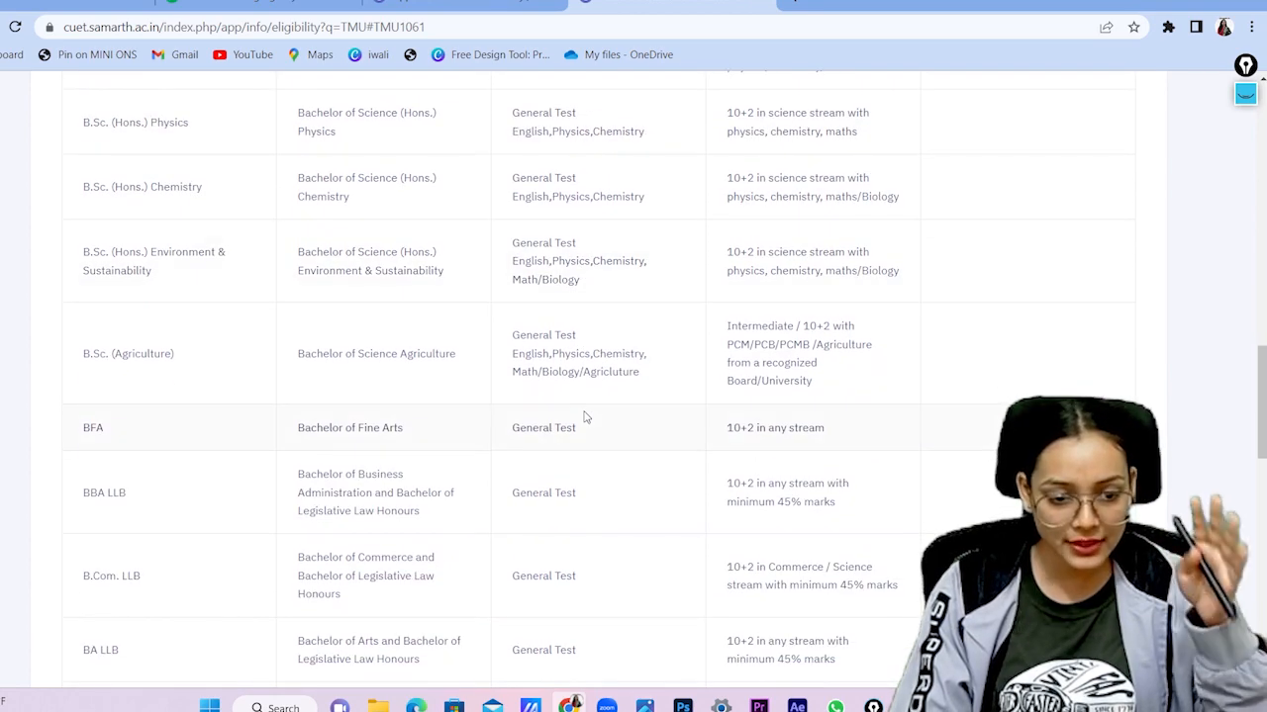
scroll(585, 418, "down", 2)
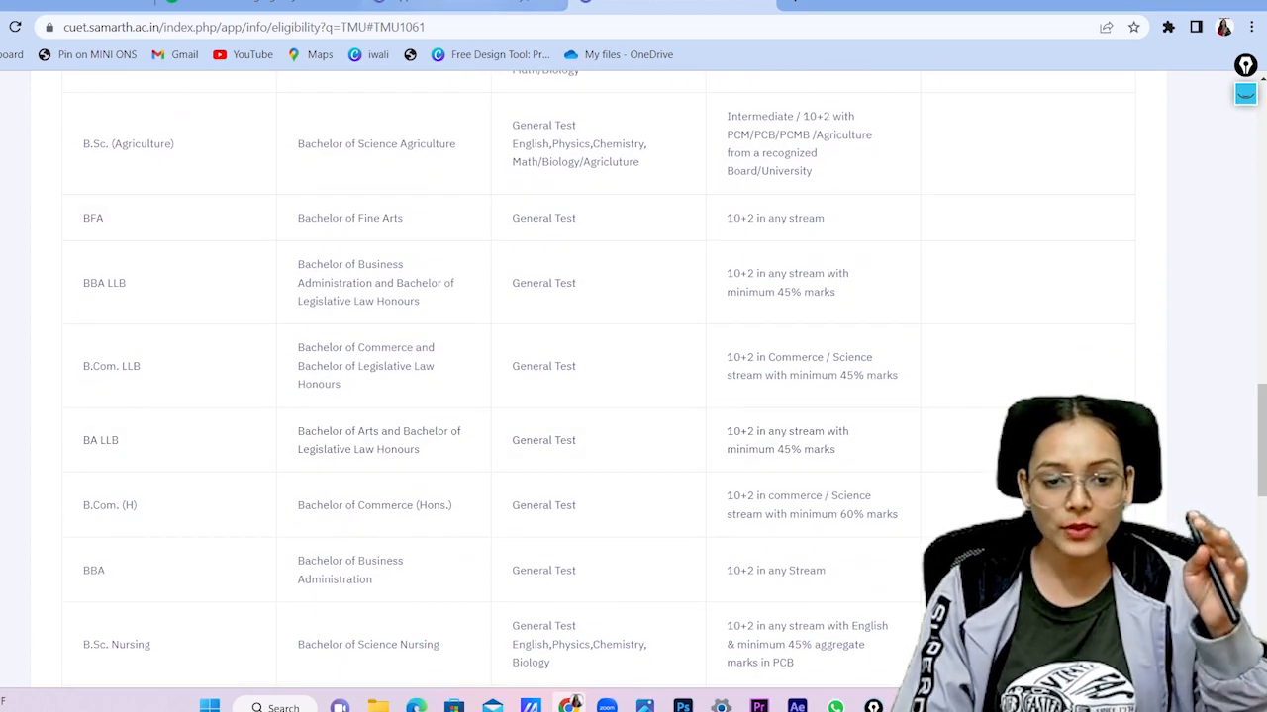
Return to the chosen programmes and examine the eligibility details for the DR. HARISINGH GOUR VISHWAVIDYALAYA choice.
left_click(462, 6)
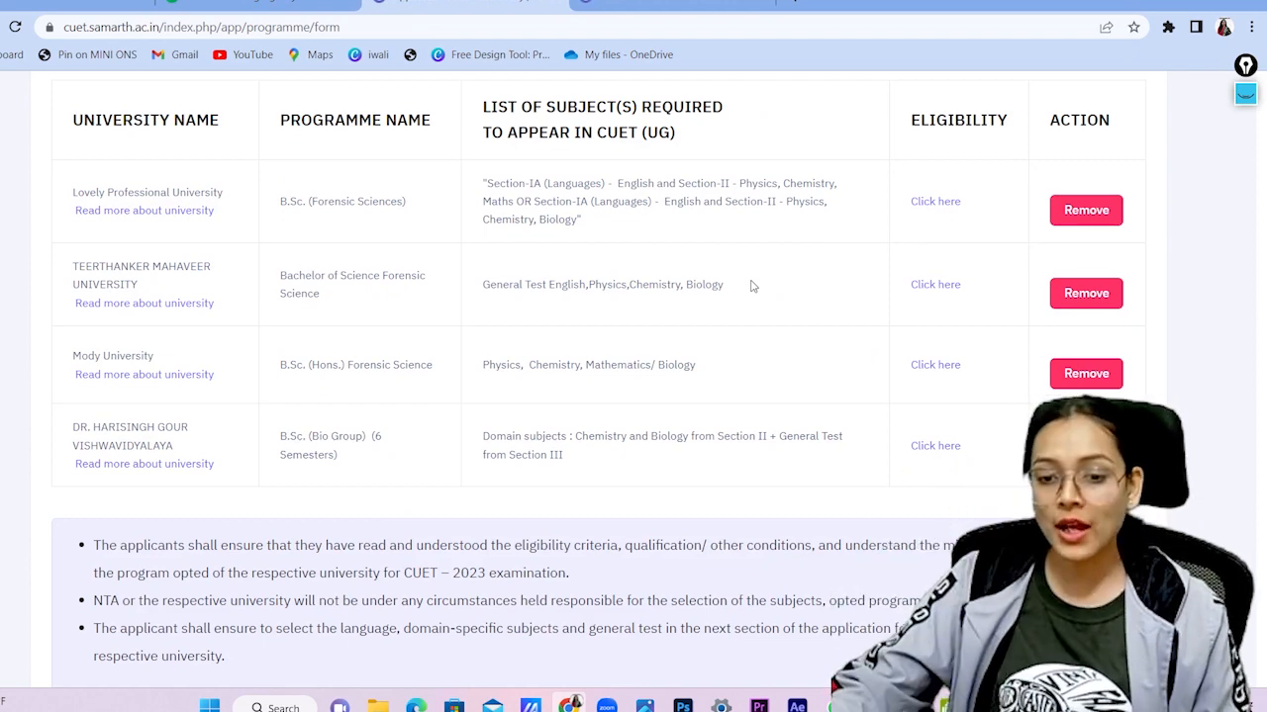
left_click(944, 447)
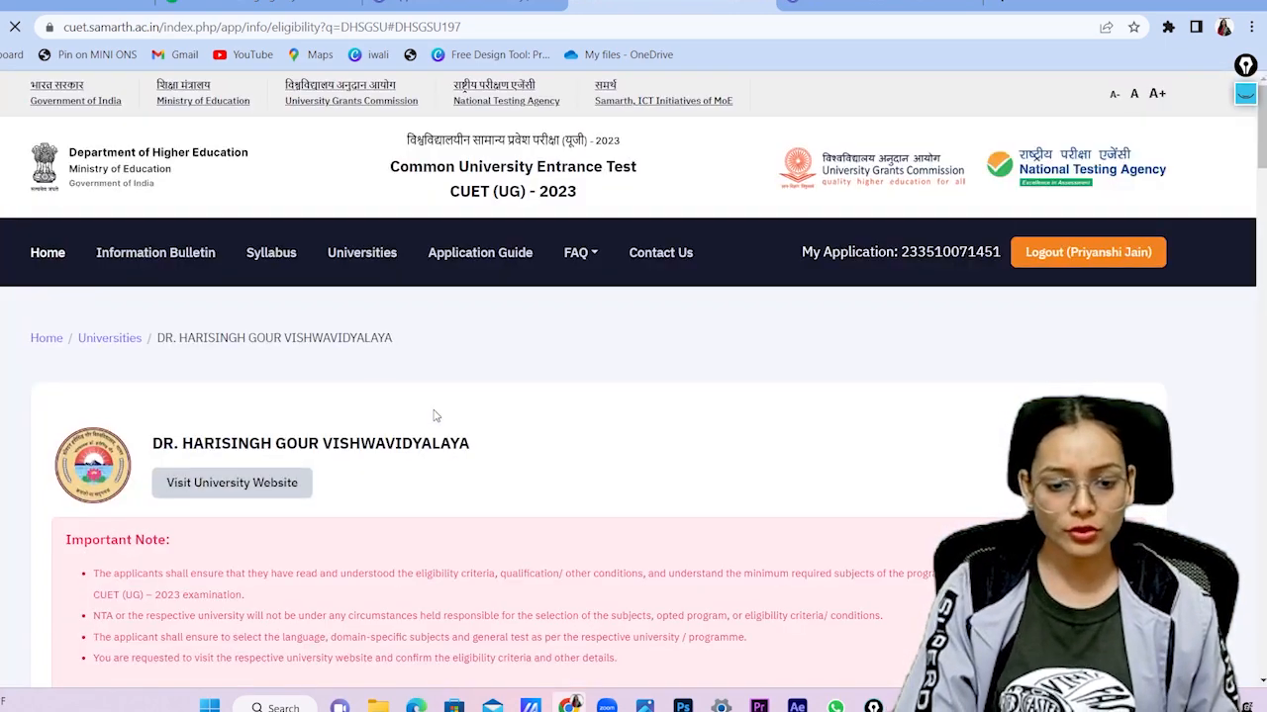
scroll(433, 416, "up", 10)
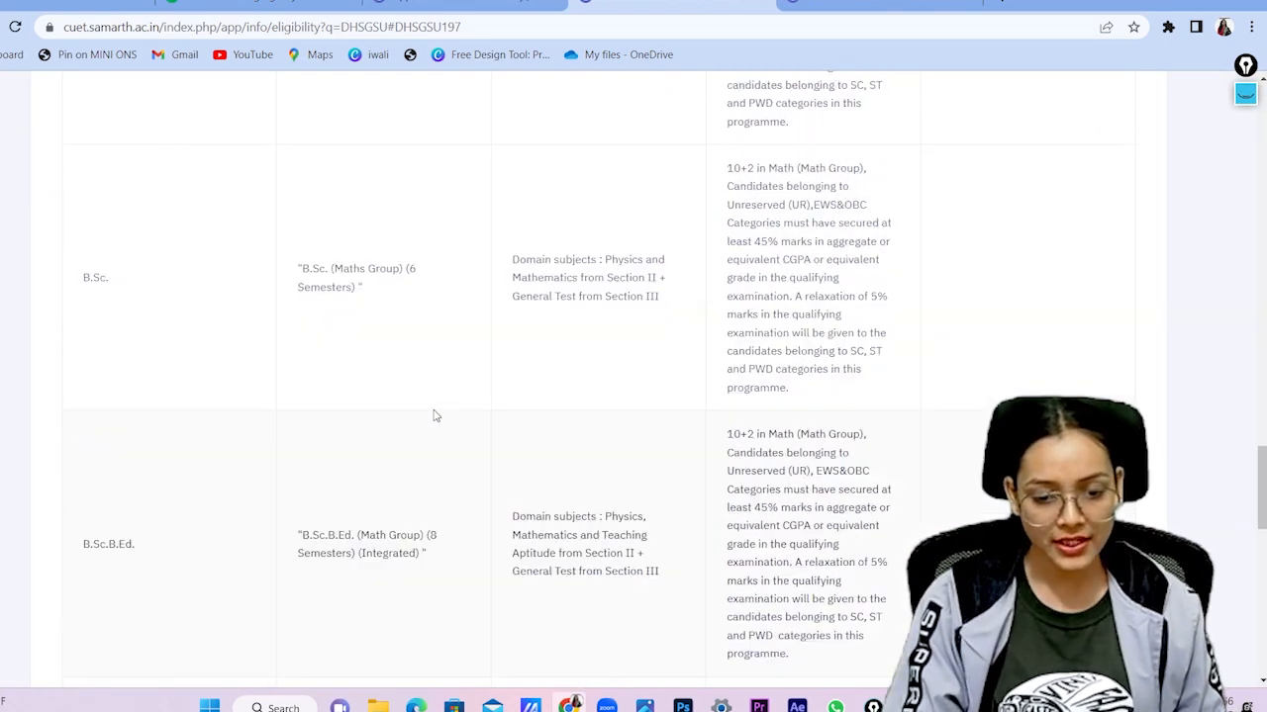
scroll(434, 416, "up", 10)
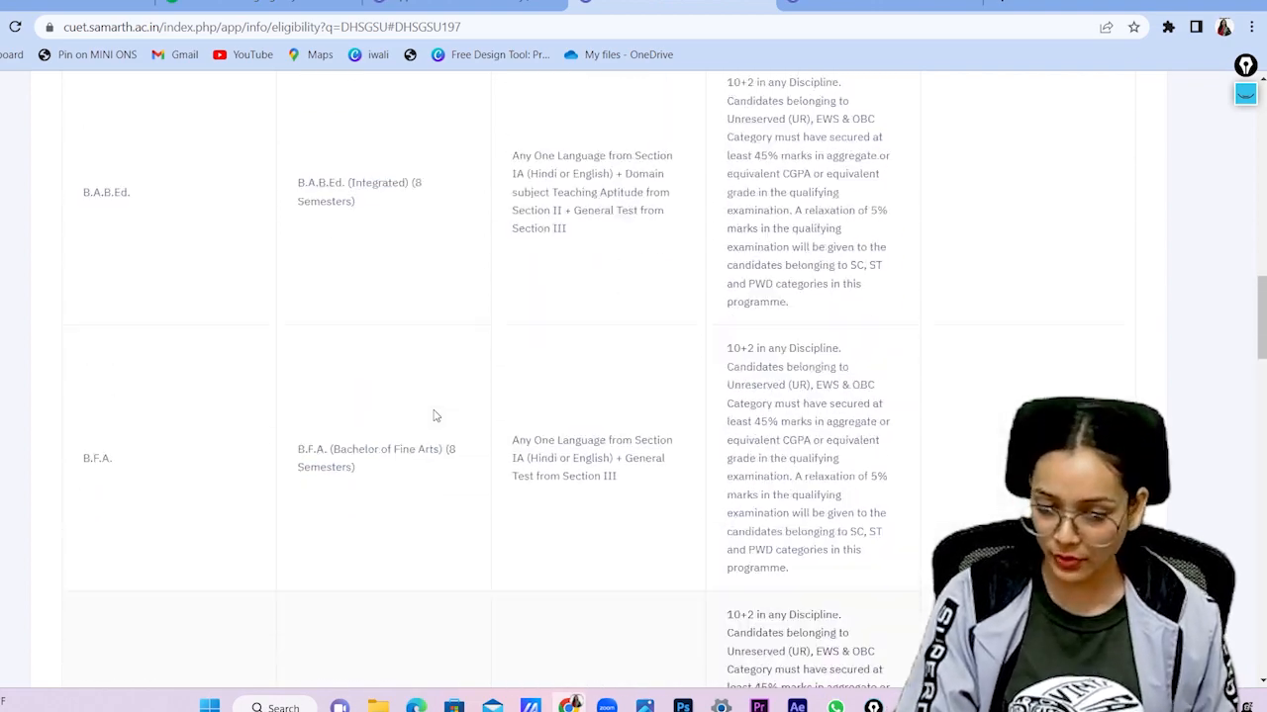
scroll(434, 415, "down", 4)
scroll(434, 415, "down", 20)
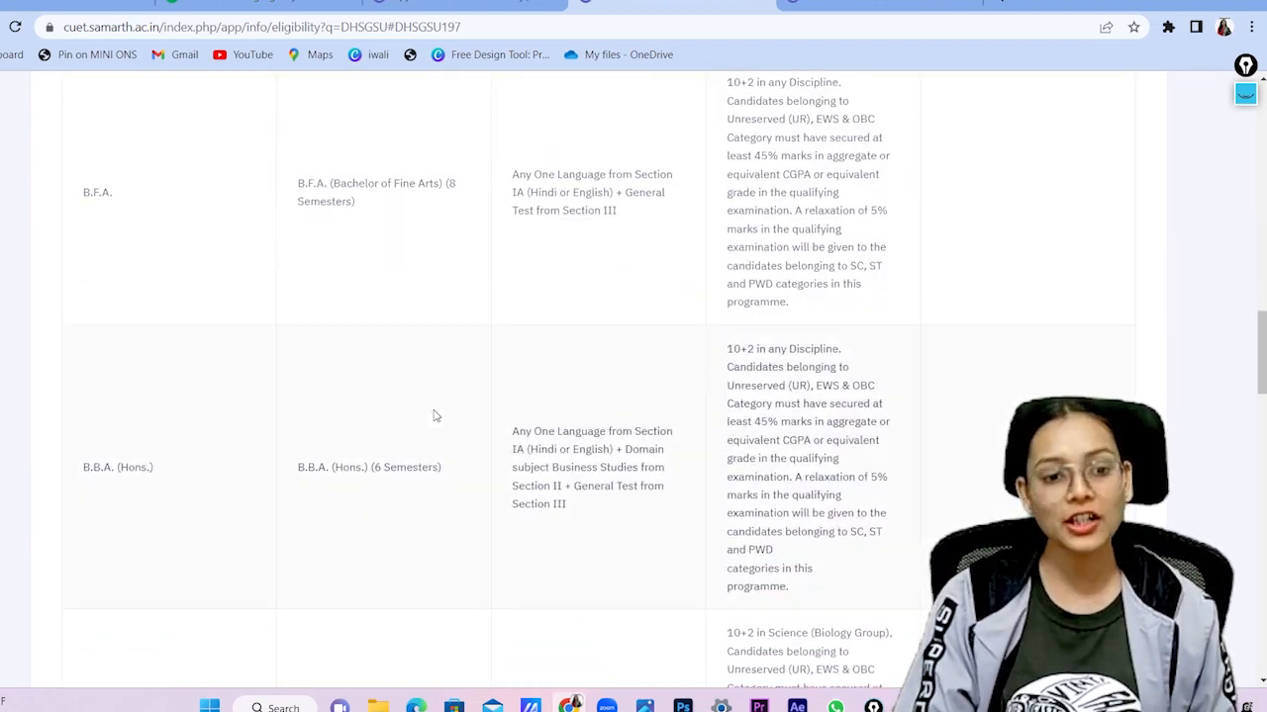
scroll(433, 416, "down", 5)
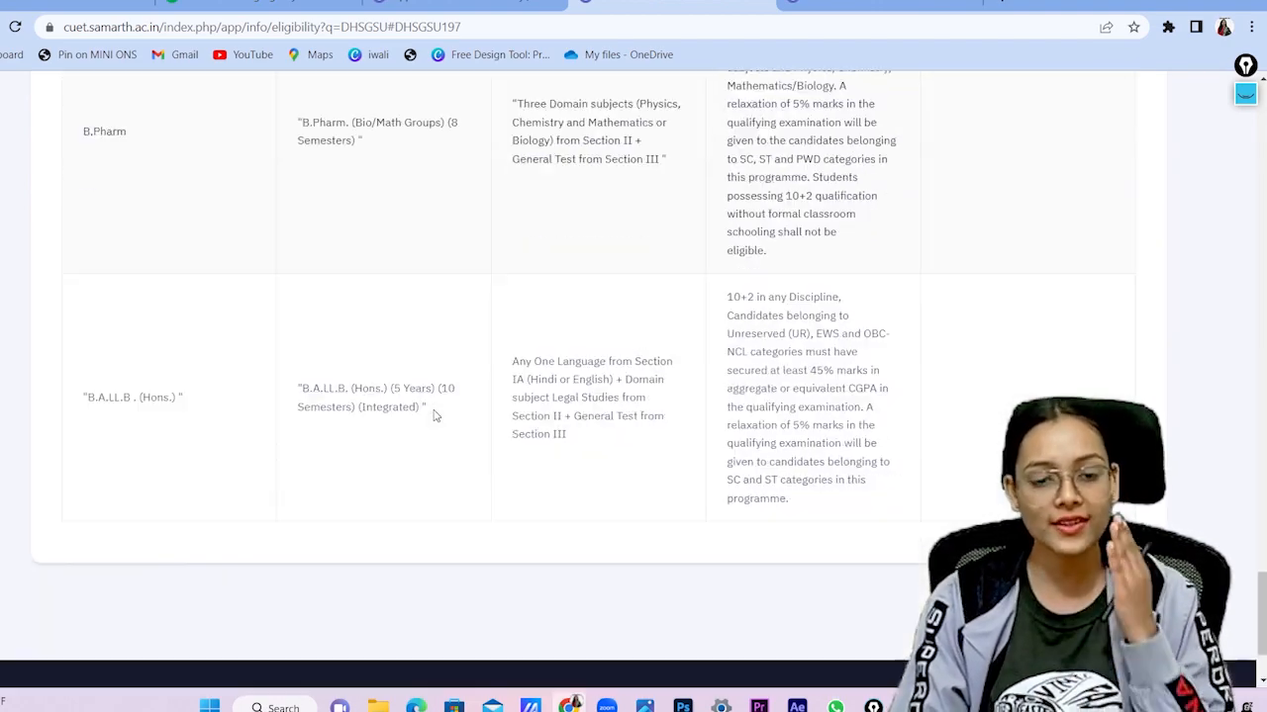
Review the DR. HARISINGH GOUR VISHWAVIDYALAYA eligibility table from the B.A.LL.B. (Hons.) entry back up to B.Sc. (Bio Group).
scroll(433, 415, "up", 5)
scroll(433, 415, "up", 9)
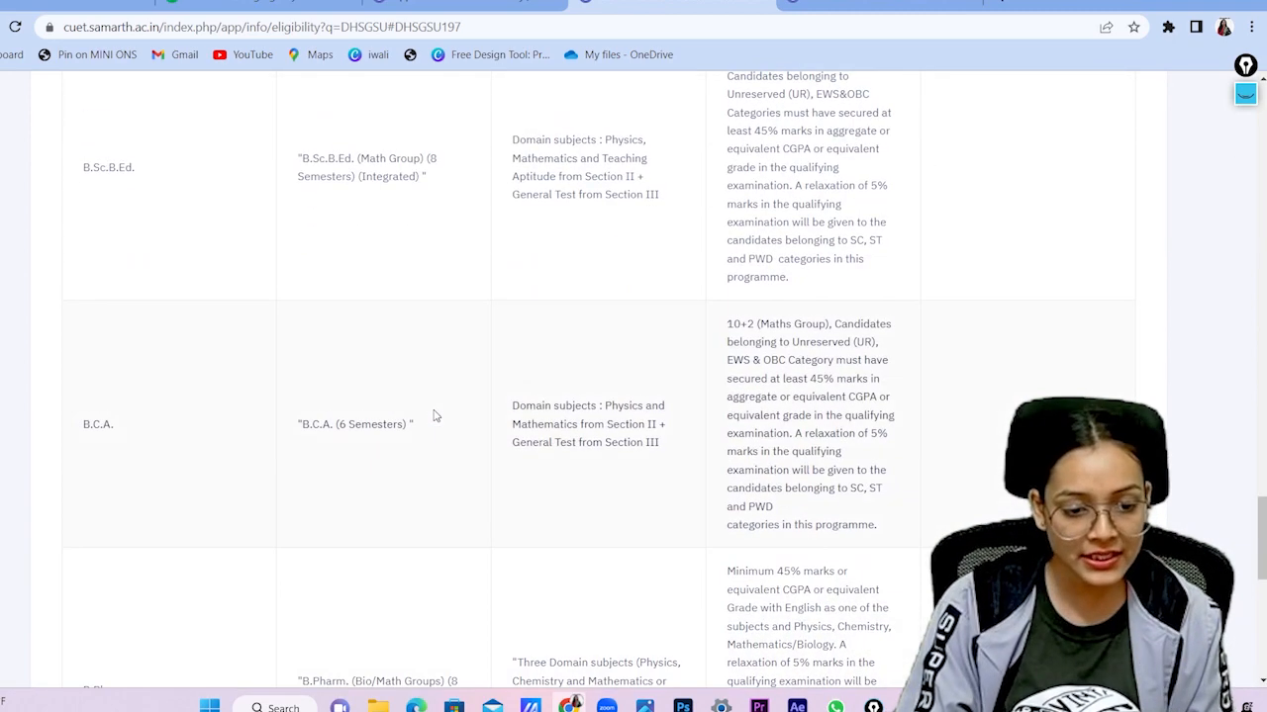
scroll(434, 416, "down", 1)
scroll(434, 416, "up", 4)
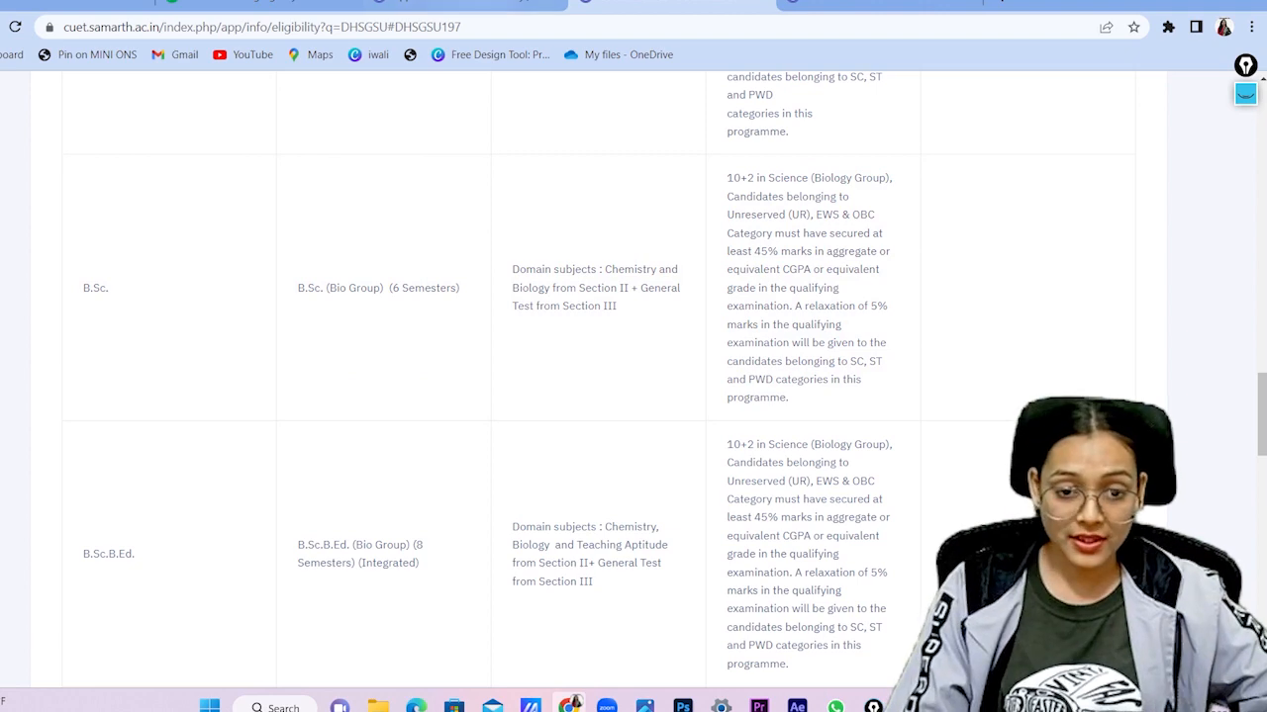
Return to the application form and open the preview of the university and programme selection.
left_click(482, 3)
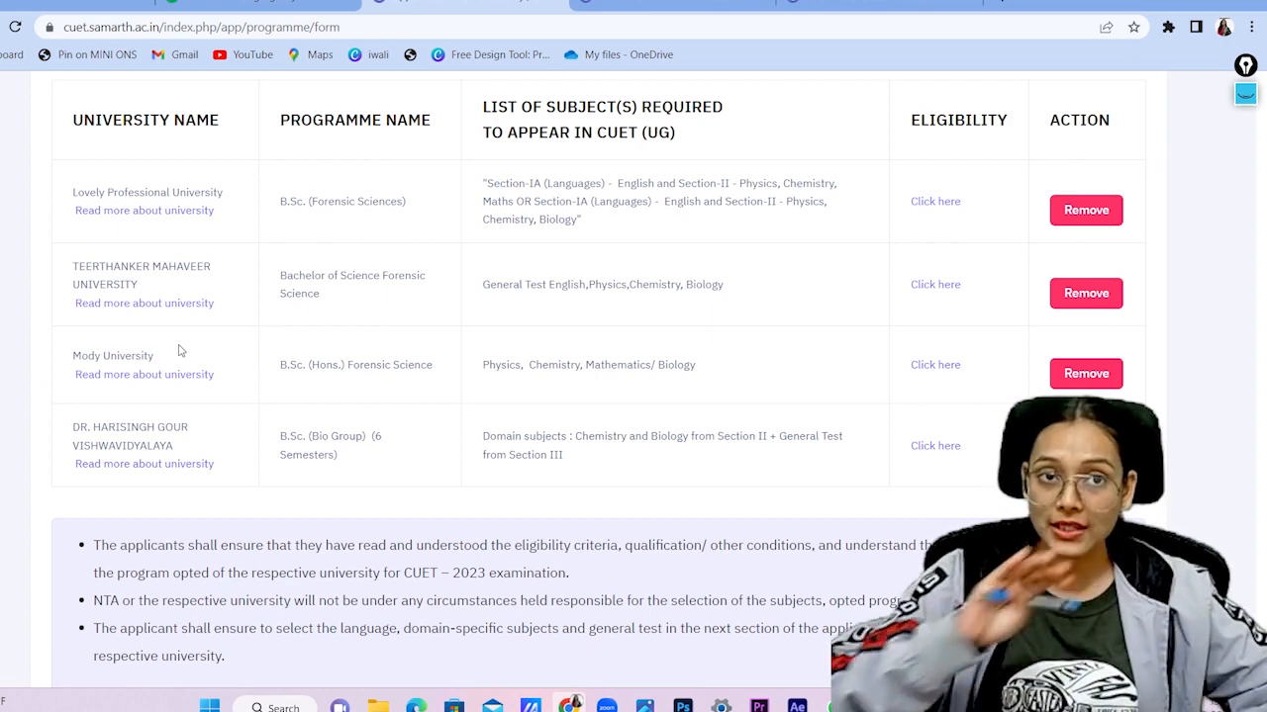
scroll(179, 350, "down", 3)
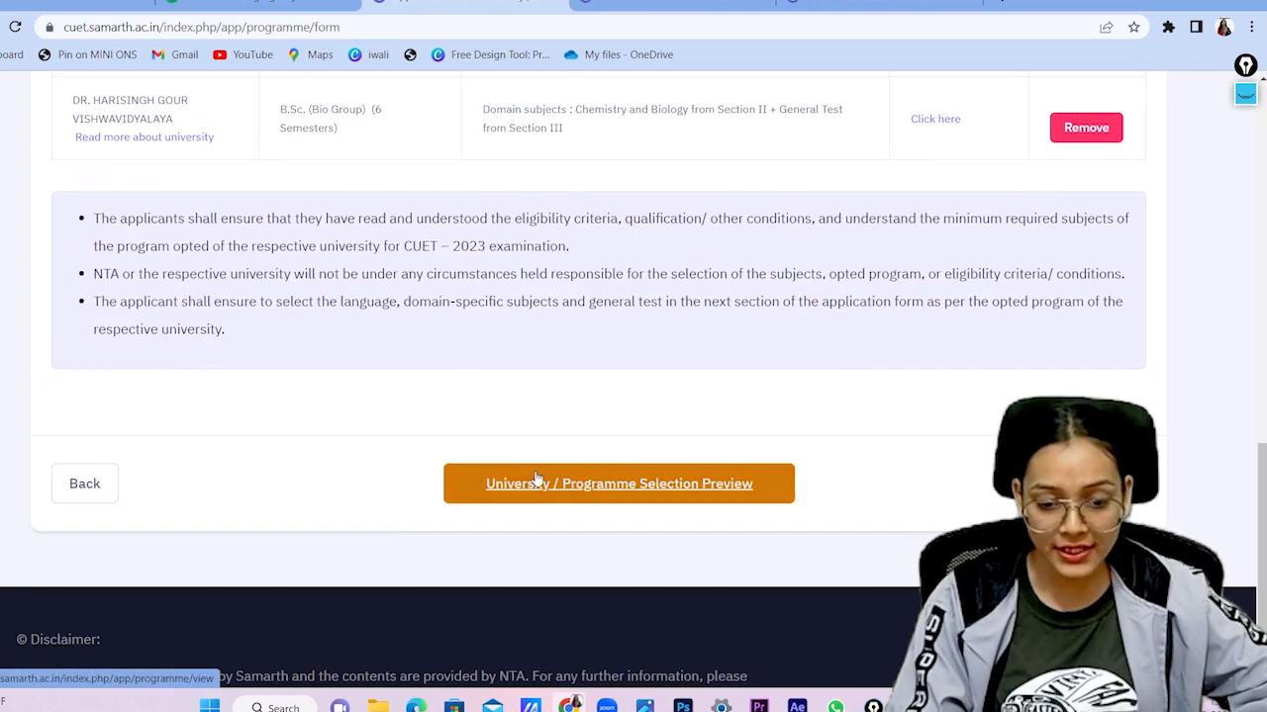
left_click(535, 479)
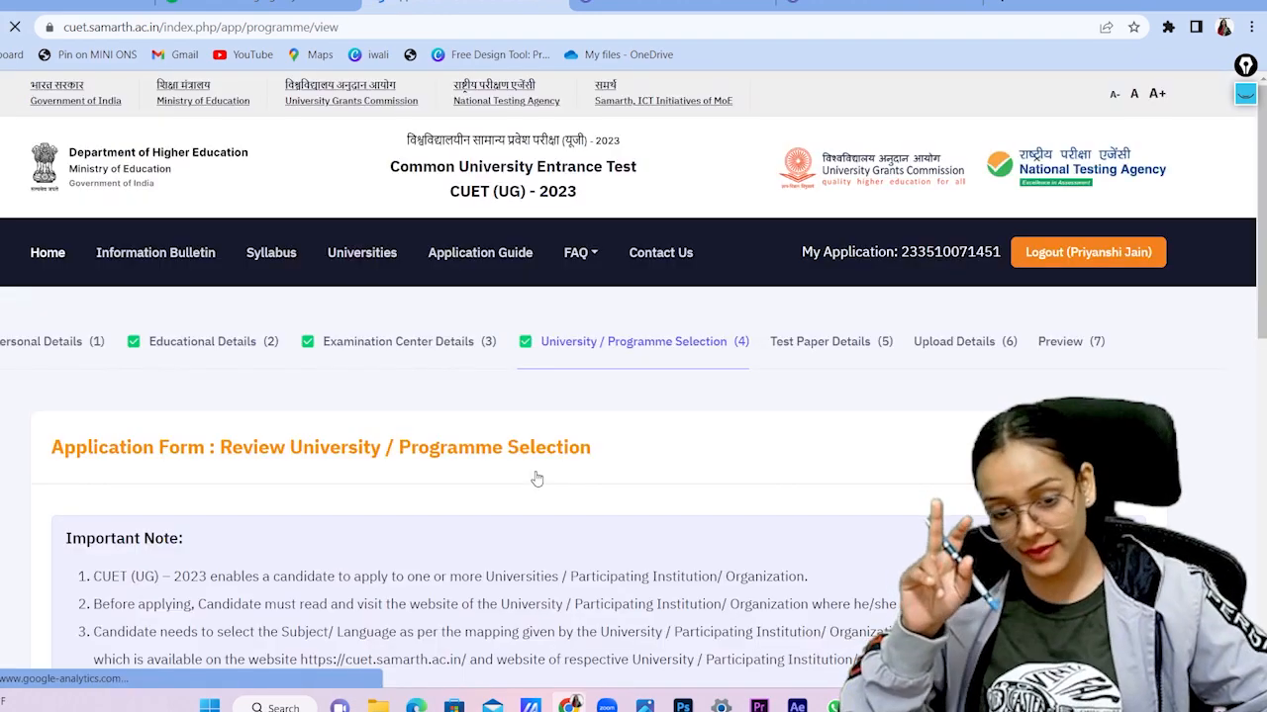
Check the chosen programmes in the selection review and proceed to the Test Paper / Subject(s) Selection section.
scroll(535, 479, "down", 3)
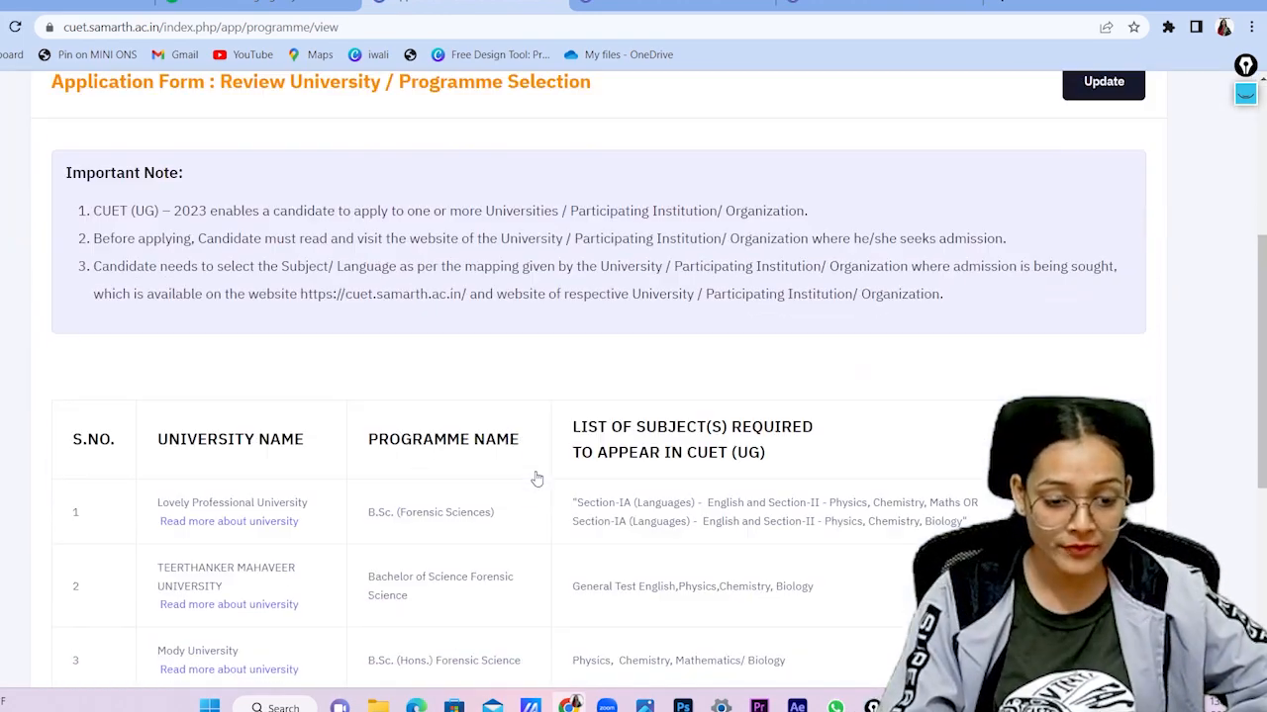
scroll(535, 479, "down", 3)
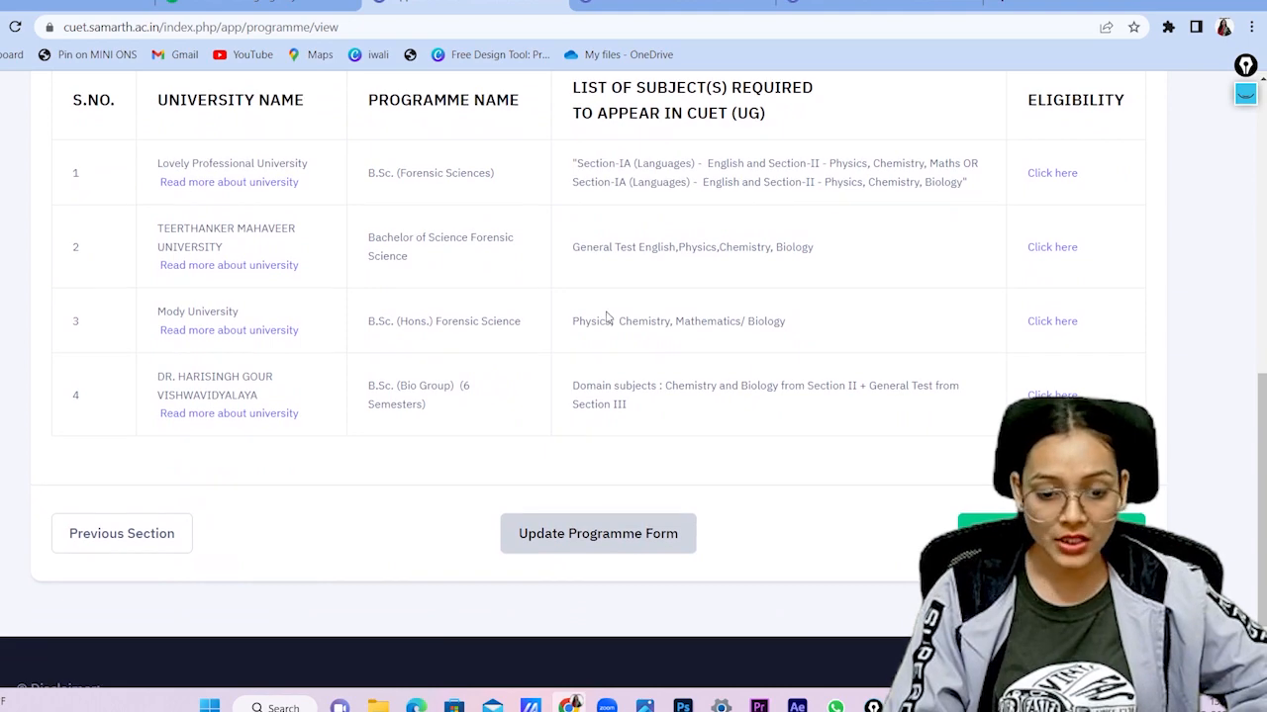
scroll(649, 376, "up", 1)
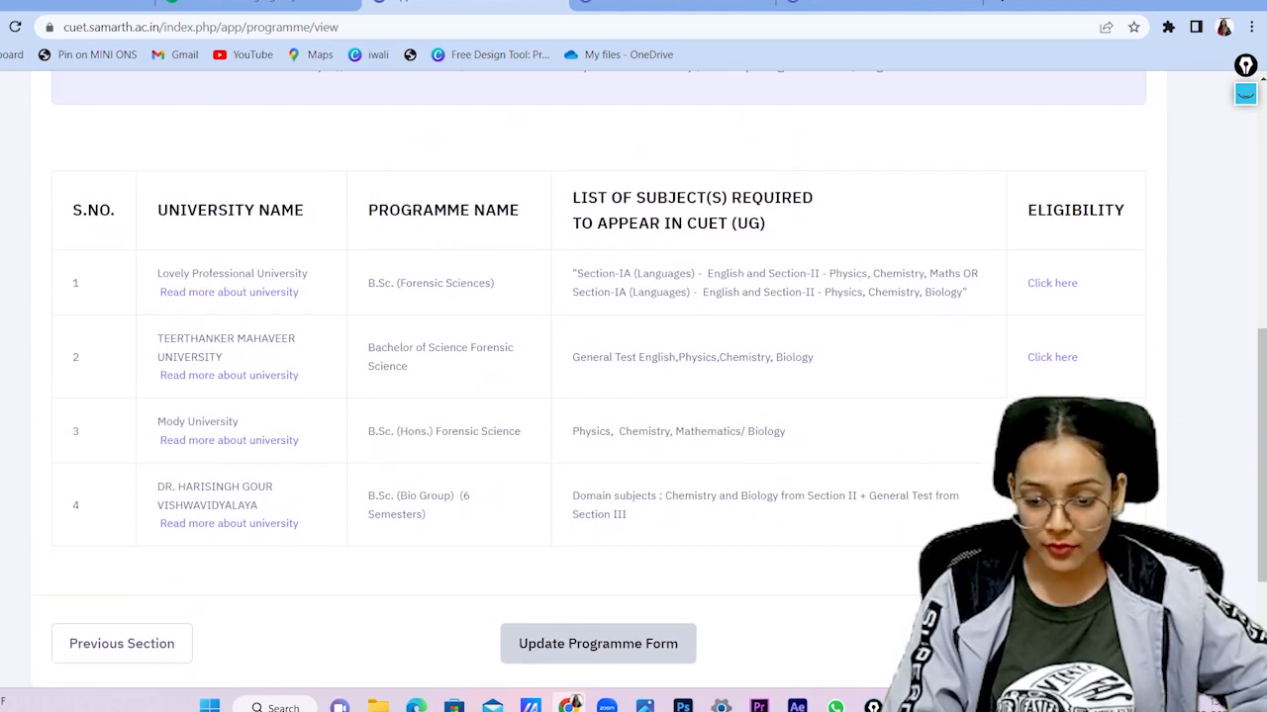
left_click(598, 643)
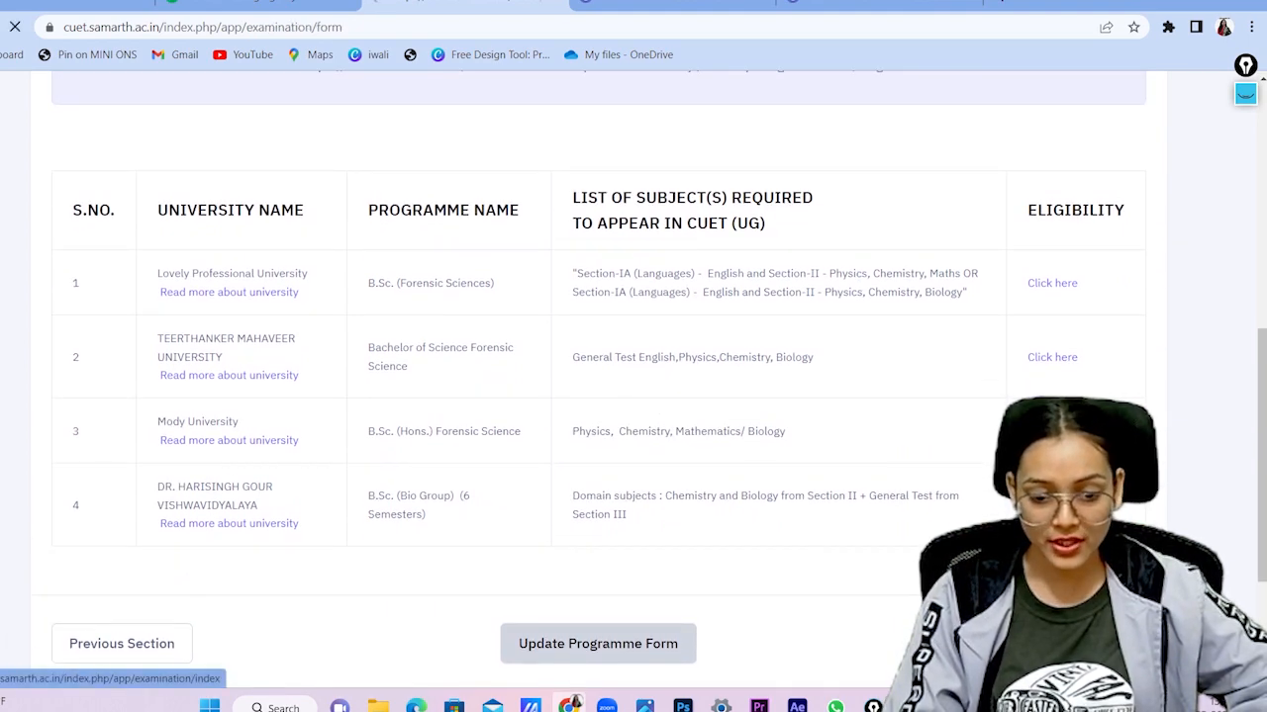
Check the subject requirements of the chosen programmes and set Test Paper / Subject 1 to 101 : English.
scroll(660, 576, "down", 2)
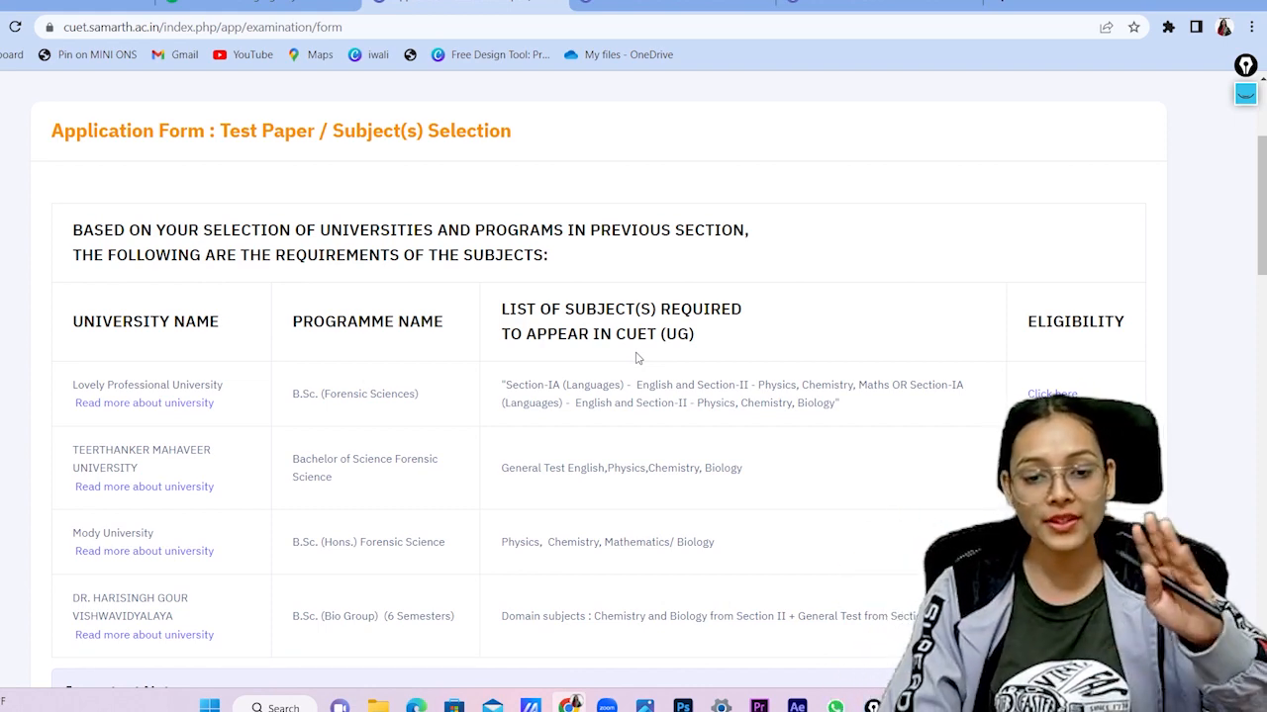
scroll(637, 358, "down", 2)
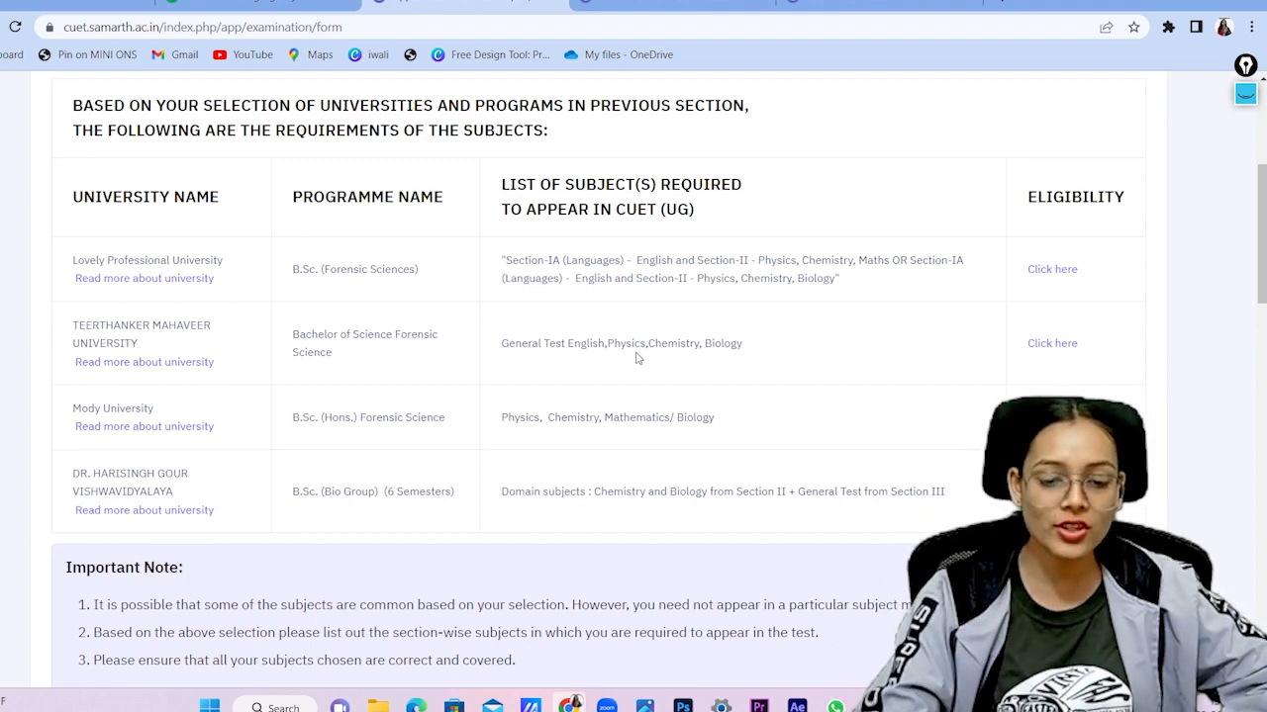
scroll(638, 359, "down", 1)
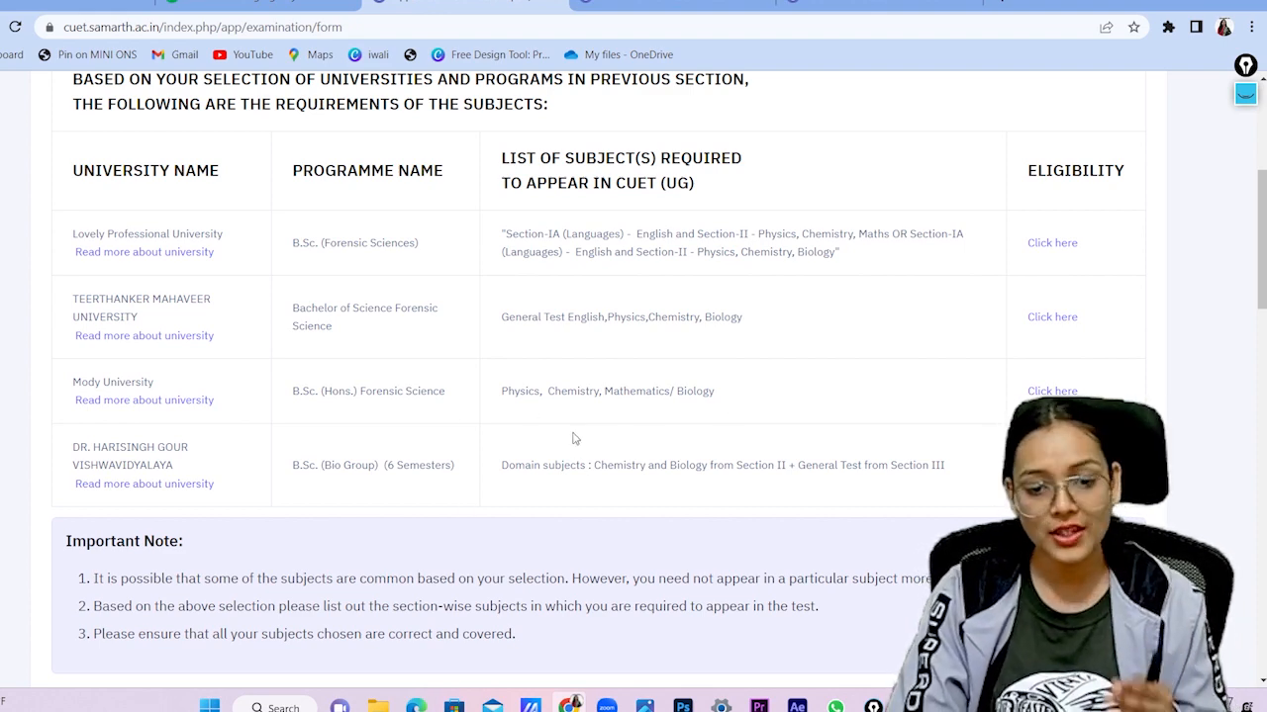
scroll(631, 558, "down", 5)
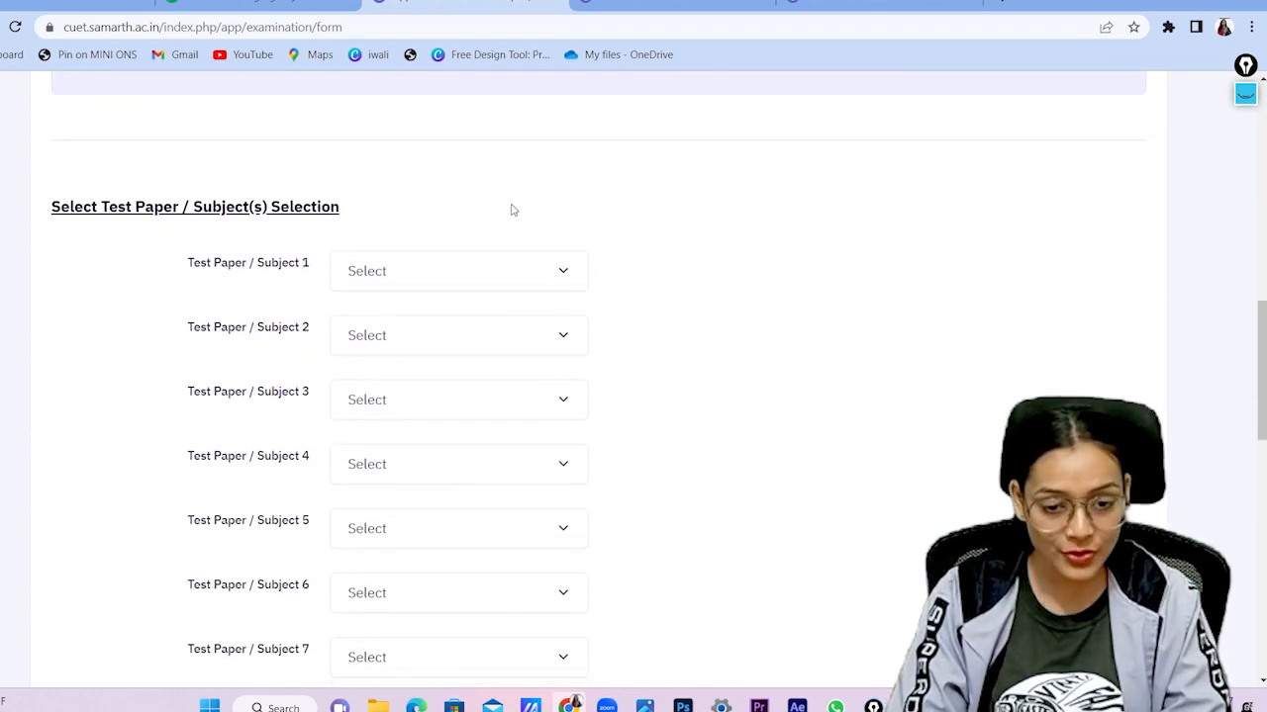
left_click(556, 270)
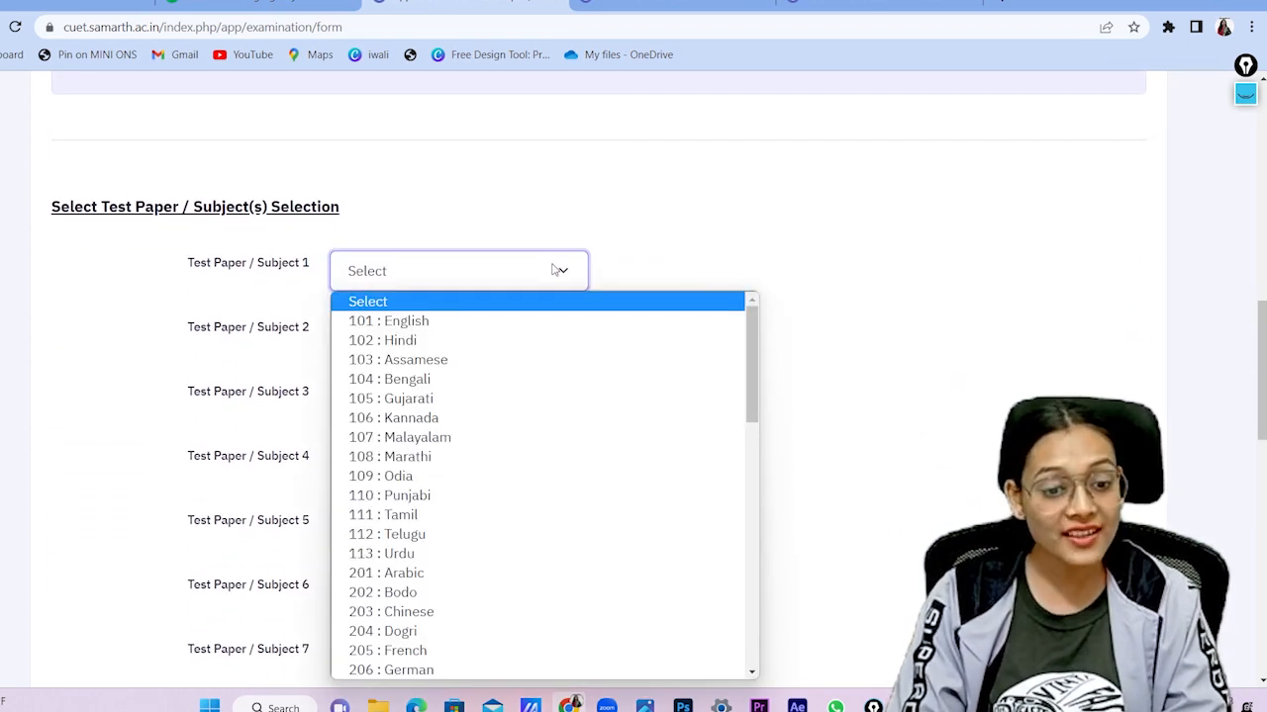
left_click(537, 321)
scroll(537, 325, "down", 7)
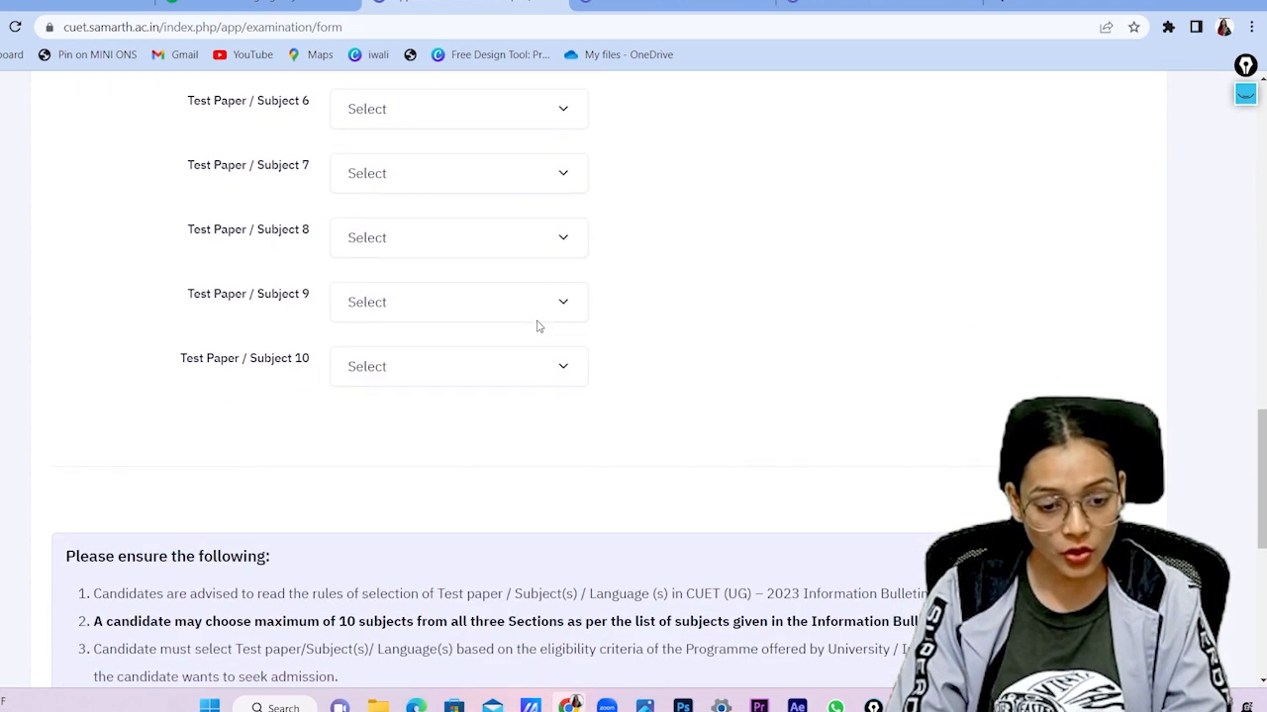
scroll(537, 326, "up", 3)
scroll(537, 326, "up", 2)
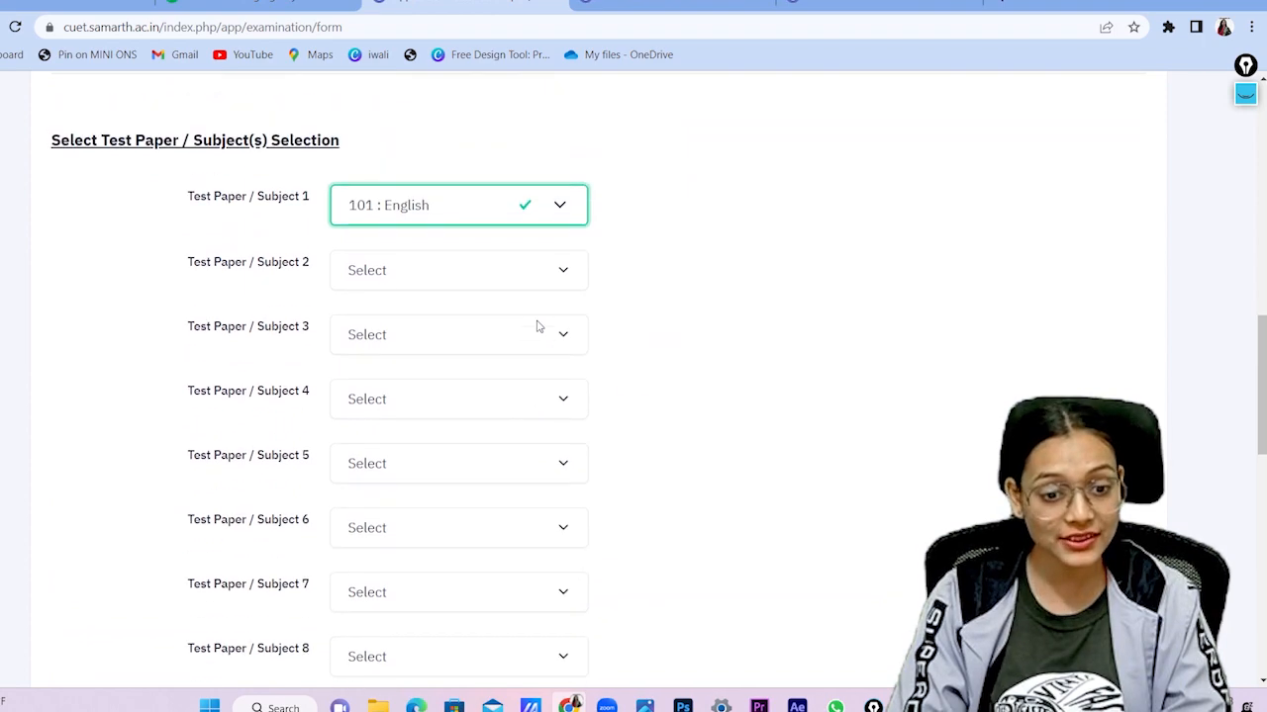
scroll(537, 326, "up", 3)
scroll(538, 327, "down", 3)
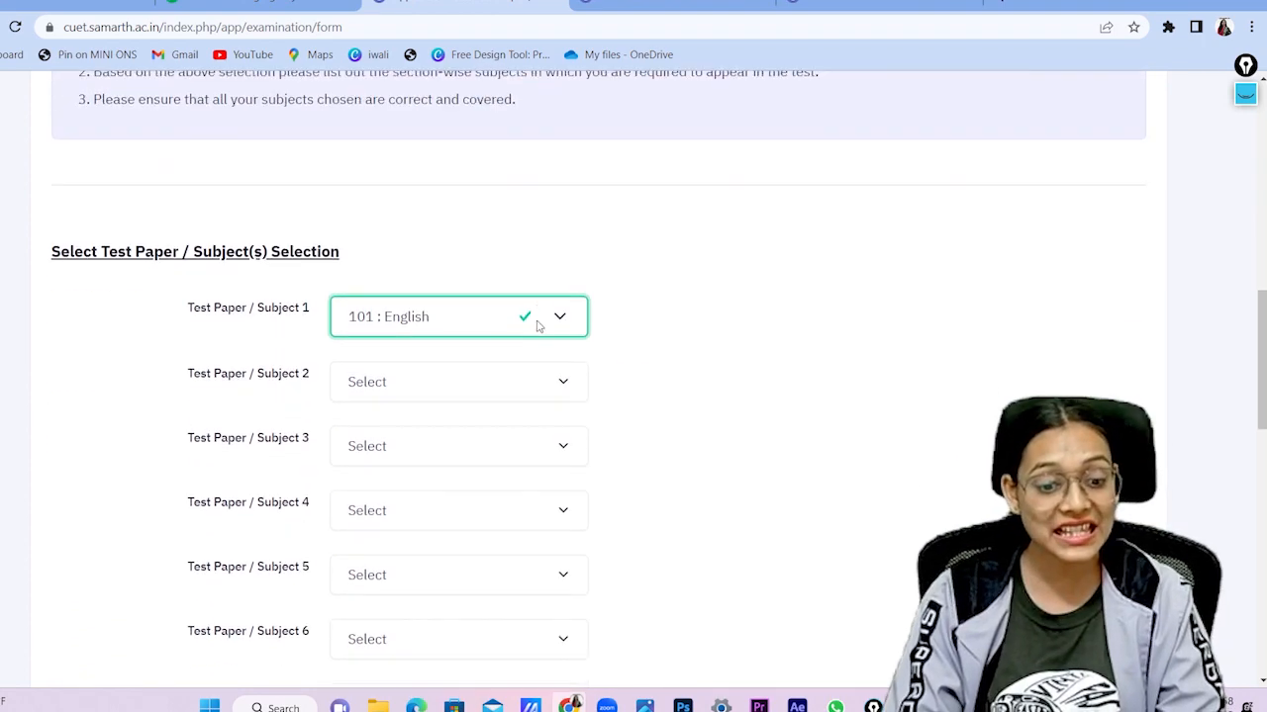
Set Test Paper / Subject 2 to 322 : Physics.
left_click(567, 333)
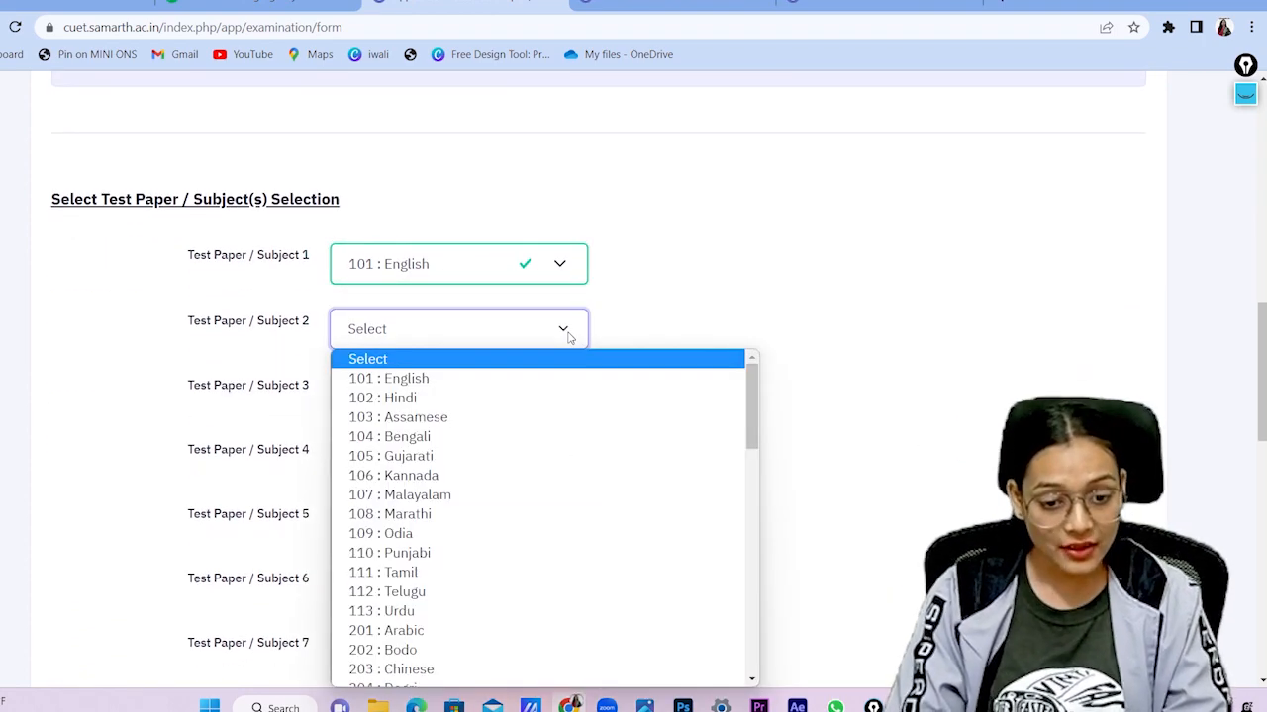
scroll(569, 337, "down", 3)
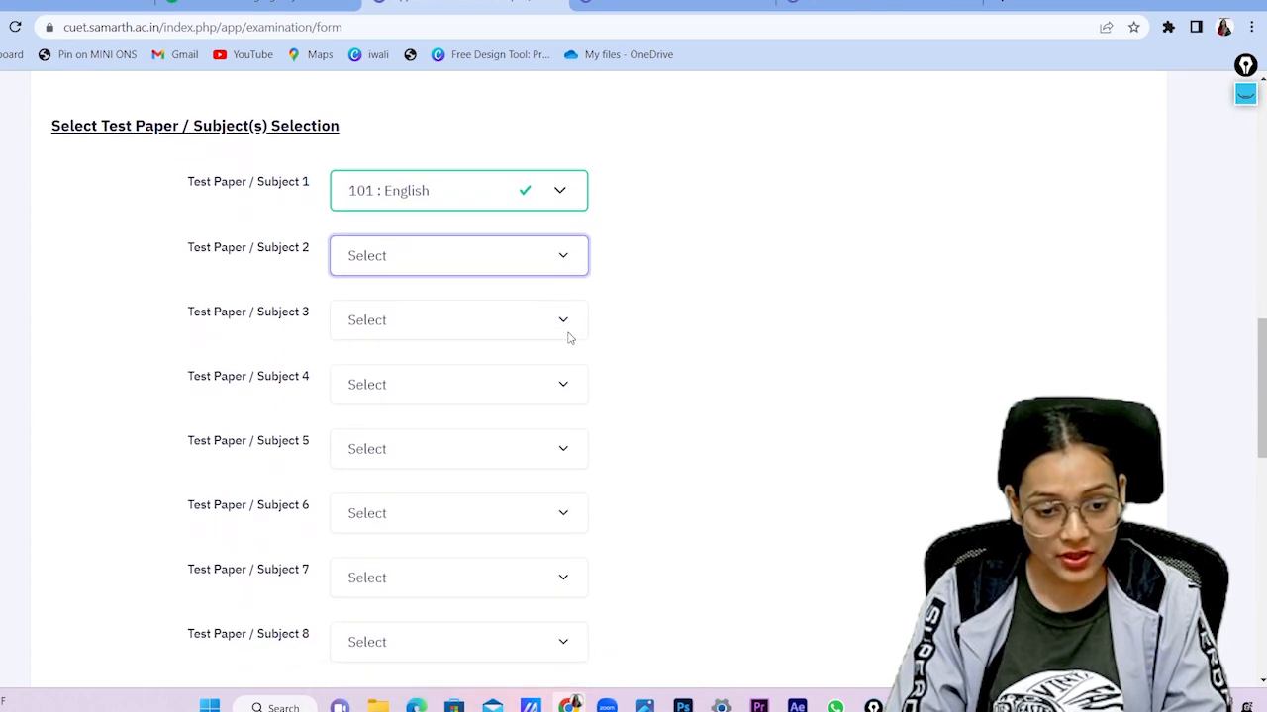
left_click(566, 152)
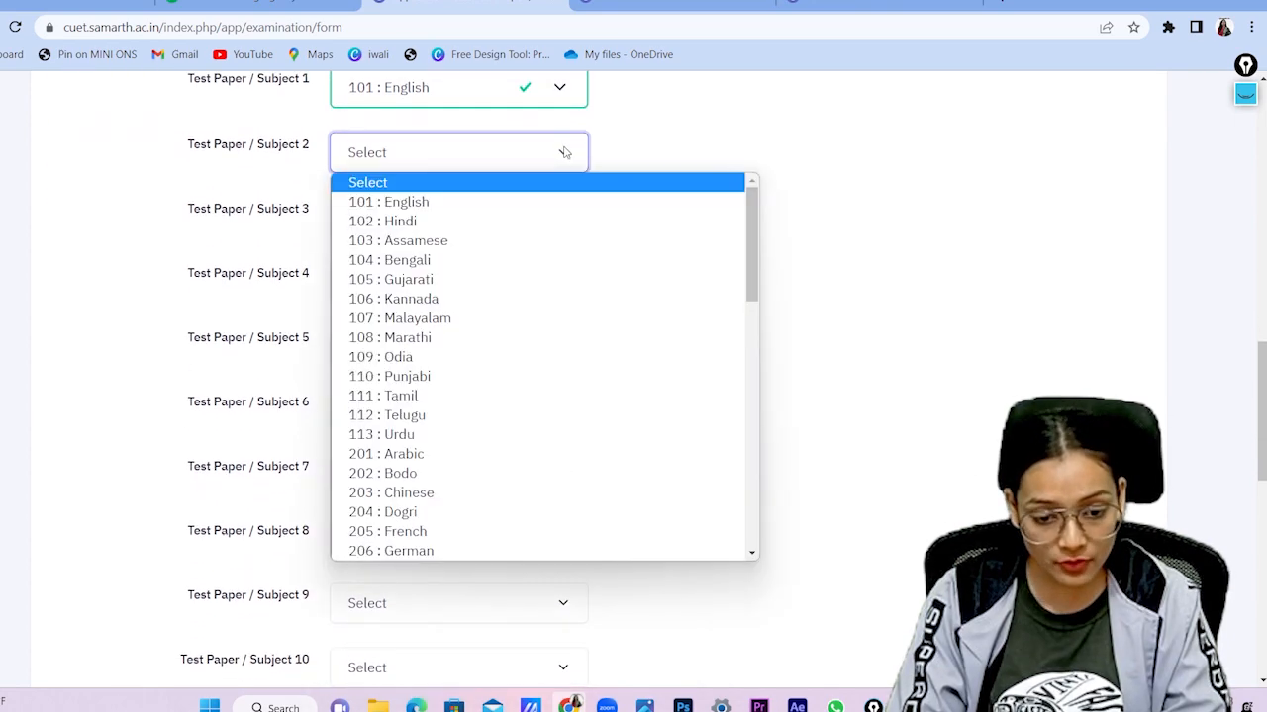
scroll(498, 336, "down", 6)
scroll(497, 336, "down", 2)
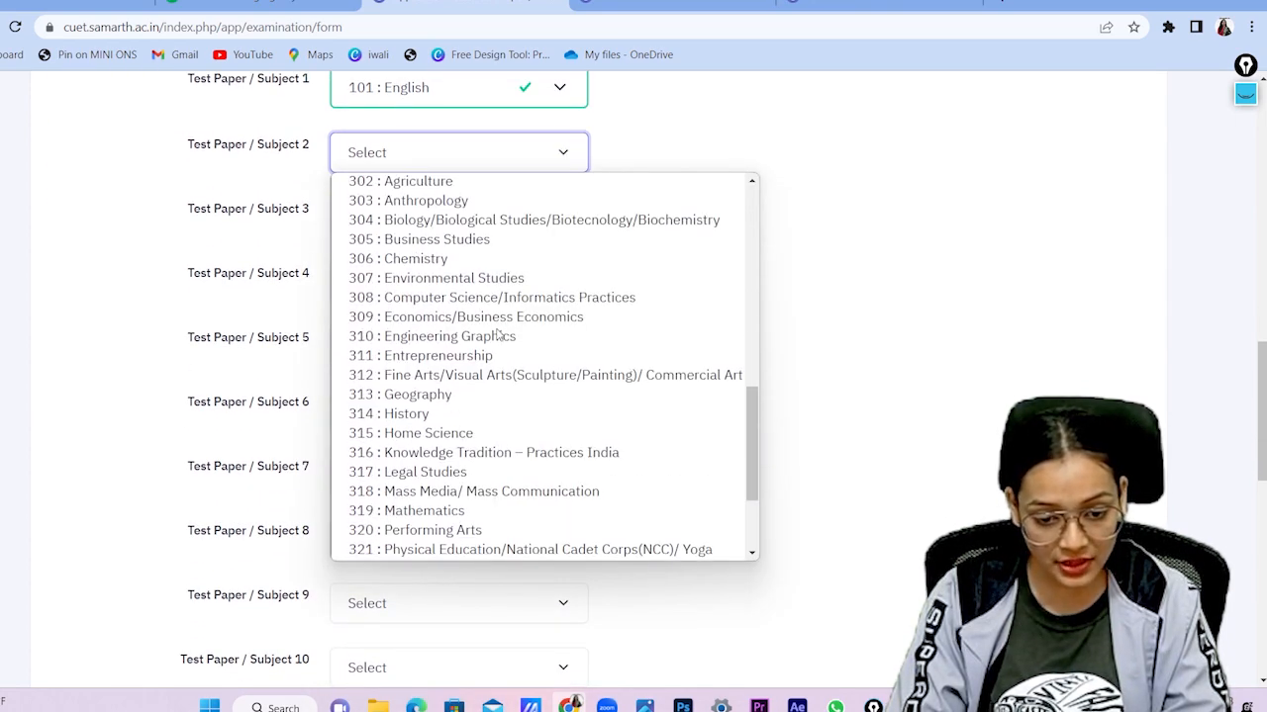
scroll(498, 335, "up", 5)
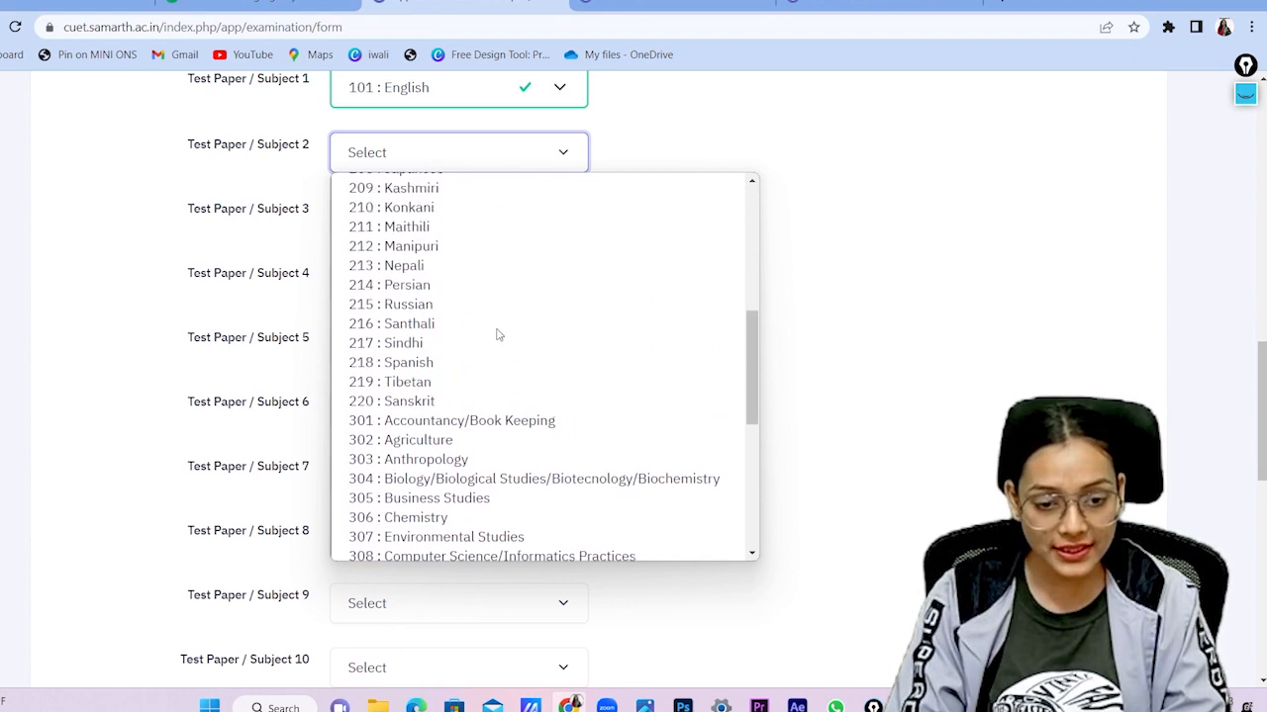
scroll(498, 336, "up", 1)
scroll(498, 335, "down", 5)
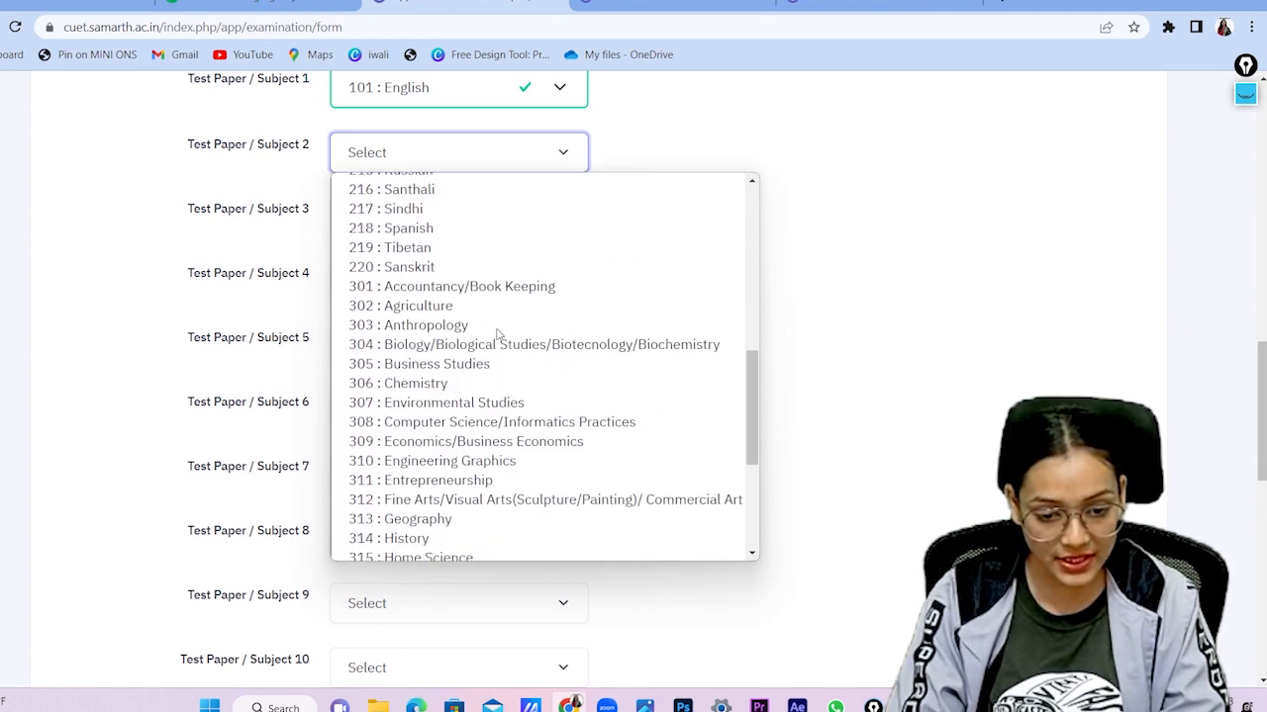
scroll(498, 335, "down", 2)
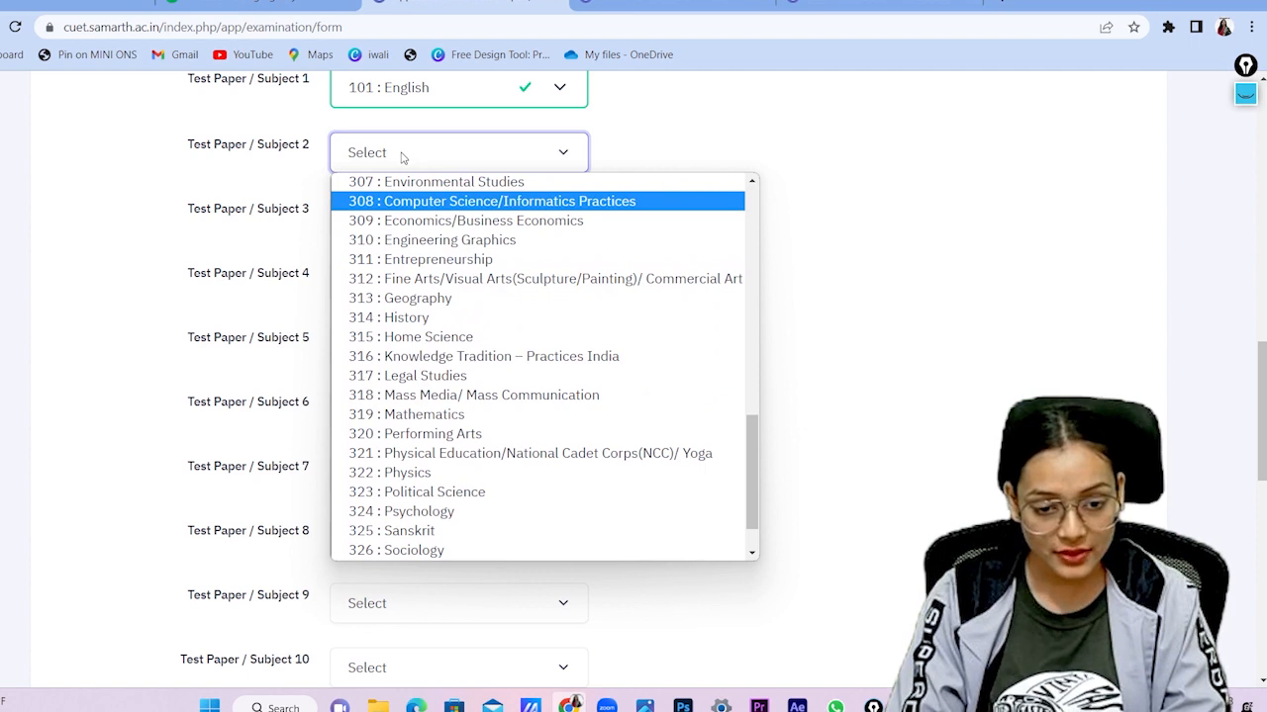
scroll(426, 356, "down", 1)
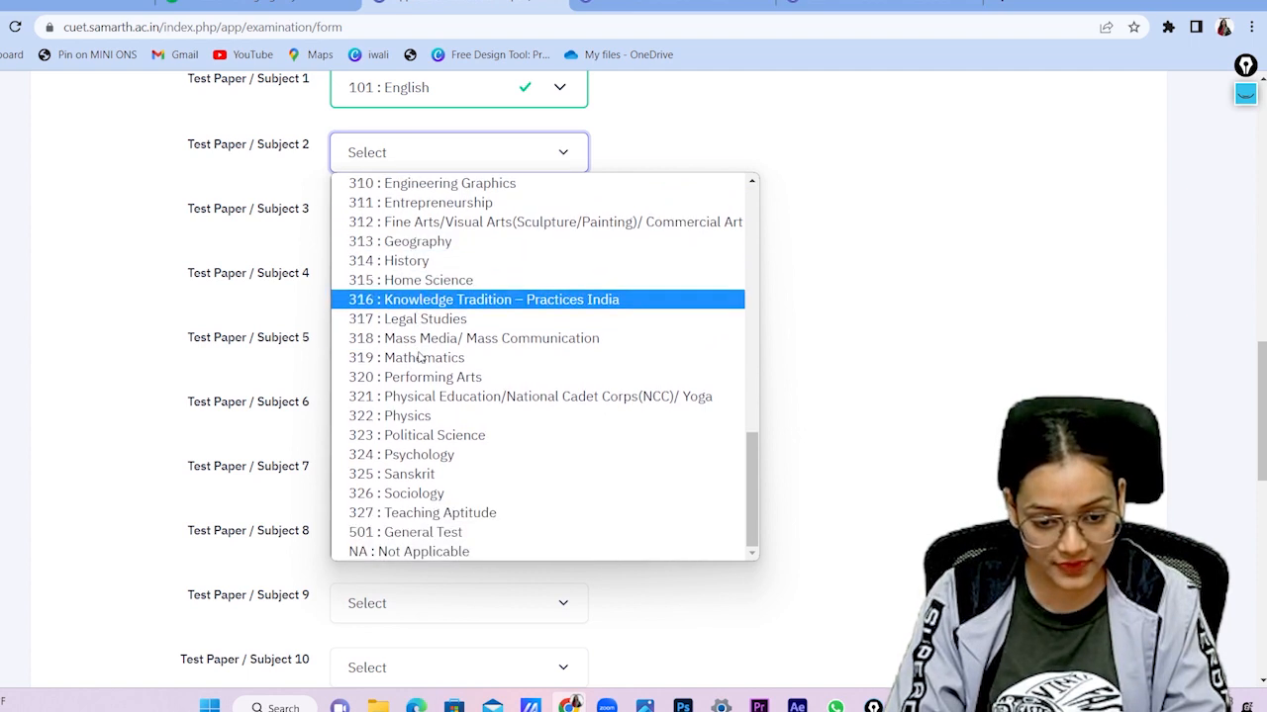
left_click(426, 417)
Set Test Paper / Subject 3 to 304 : Biology/Biological Studies/Biotecnology/Biochemistry and Subject 4 to 306 : Chemistry.
left_click(405, 223)
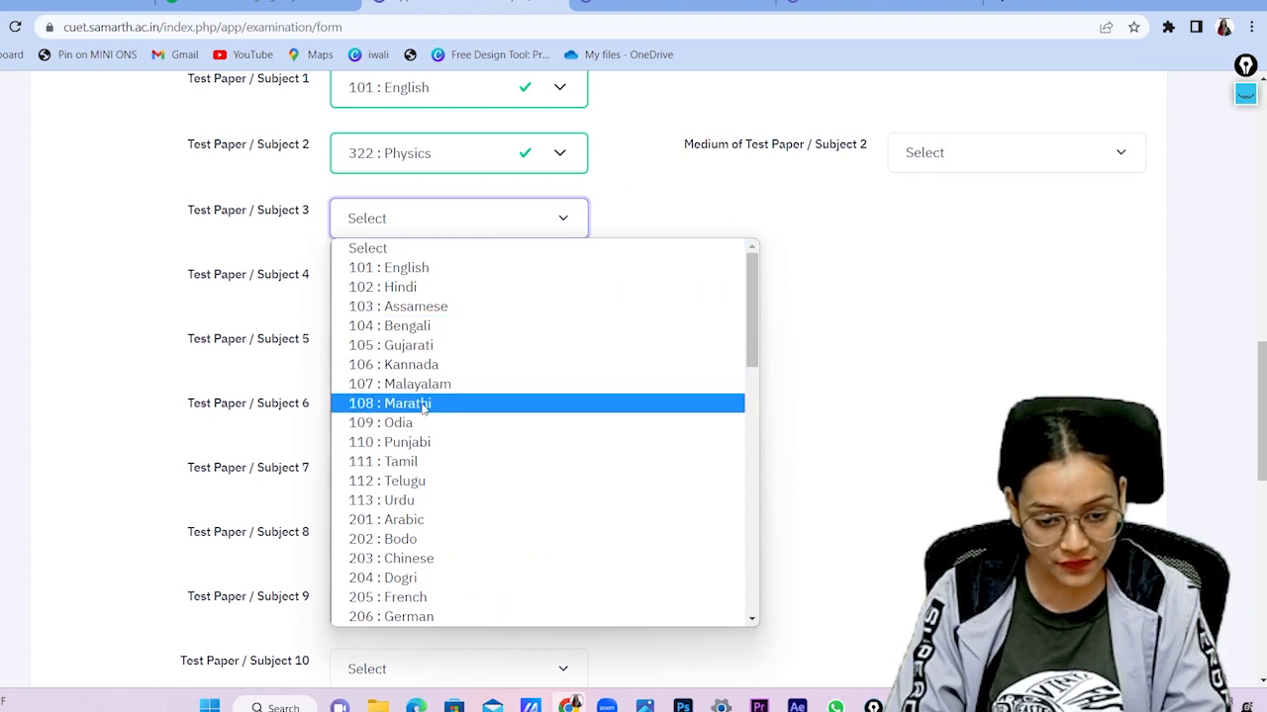
scroll(420, 445, "down", 3)
scroll(420, 446, "down", 5)
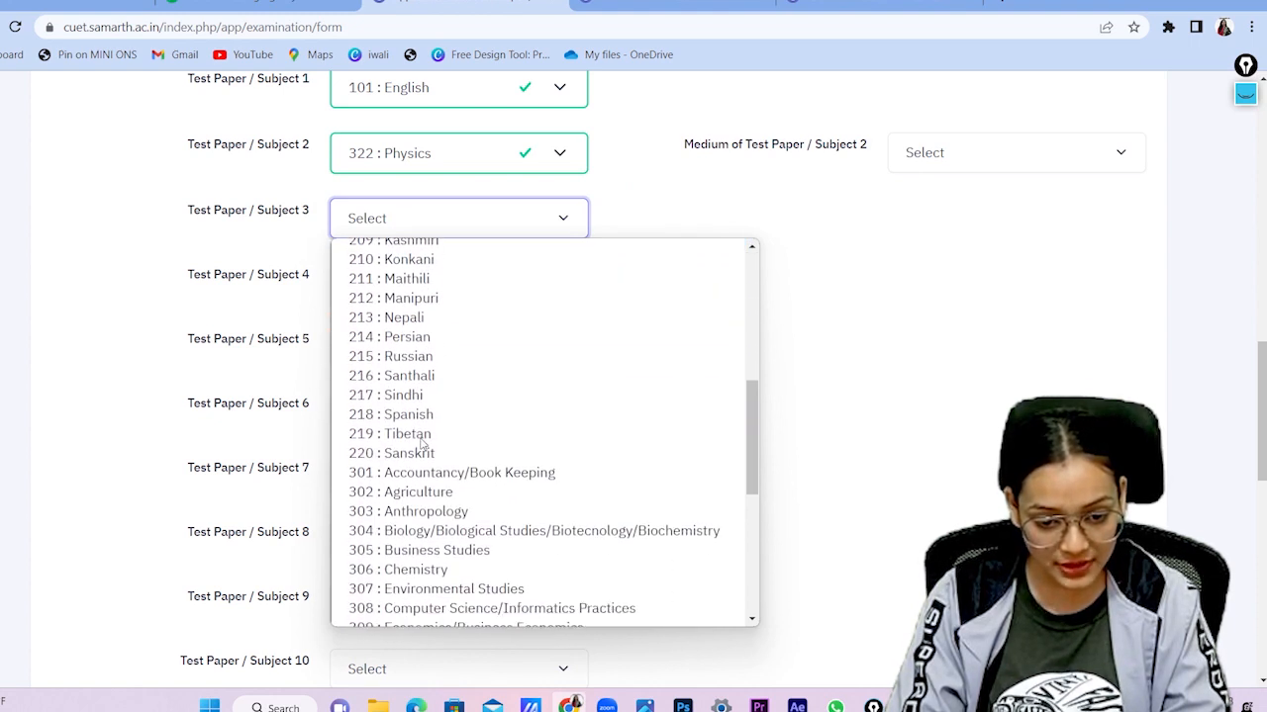
left_click(441, 468)
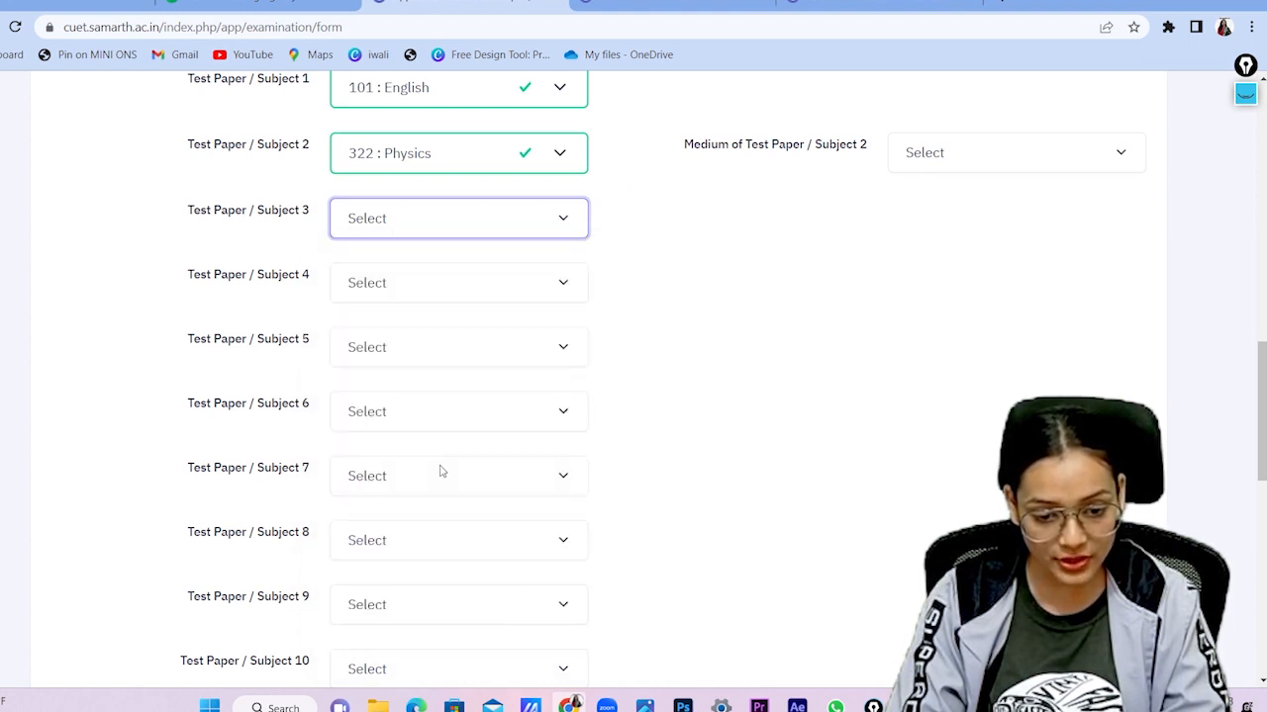
left_click(454, 288)
scroll(458, 552, "down", 8)
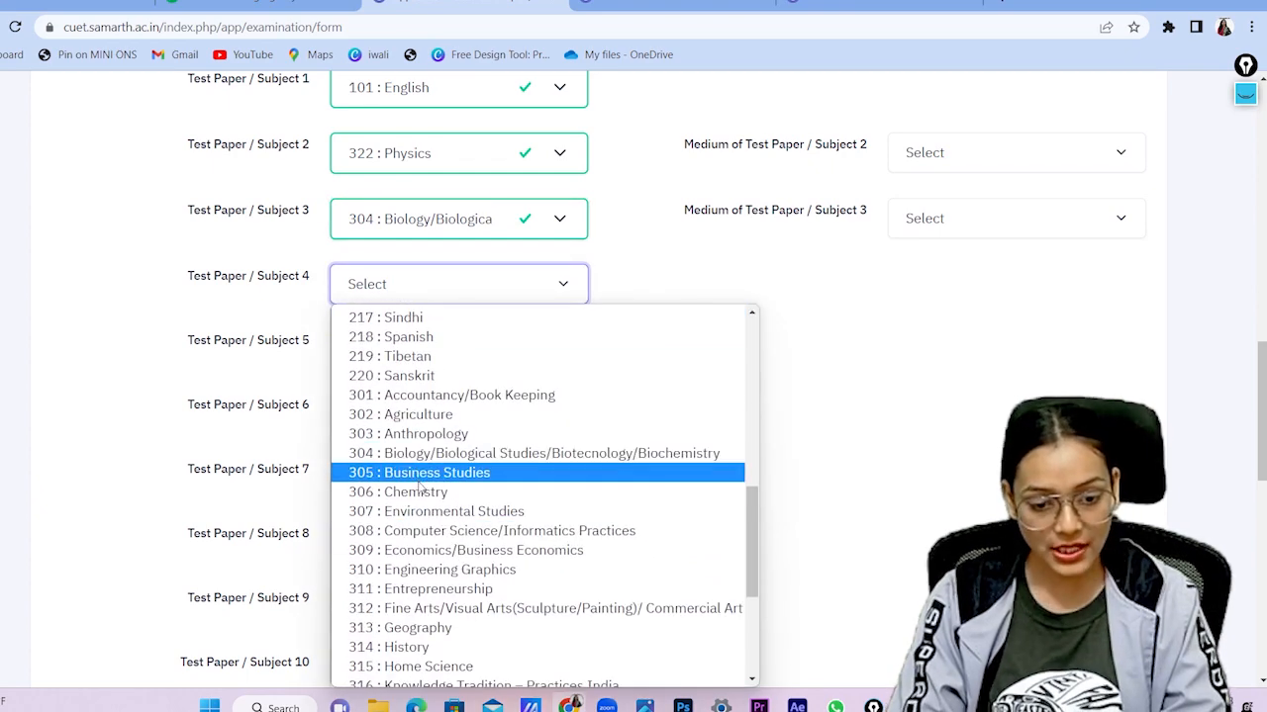
left_click(419, 490)
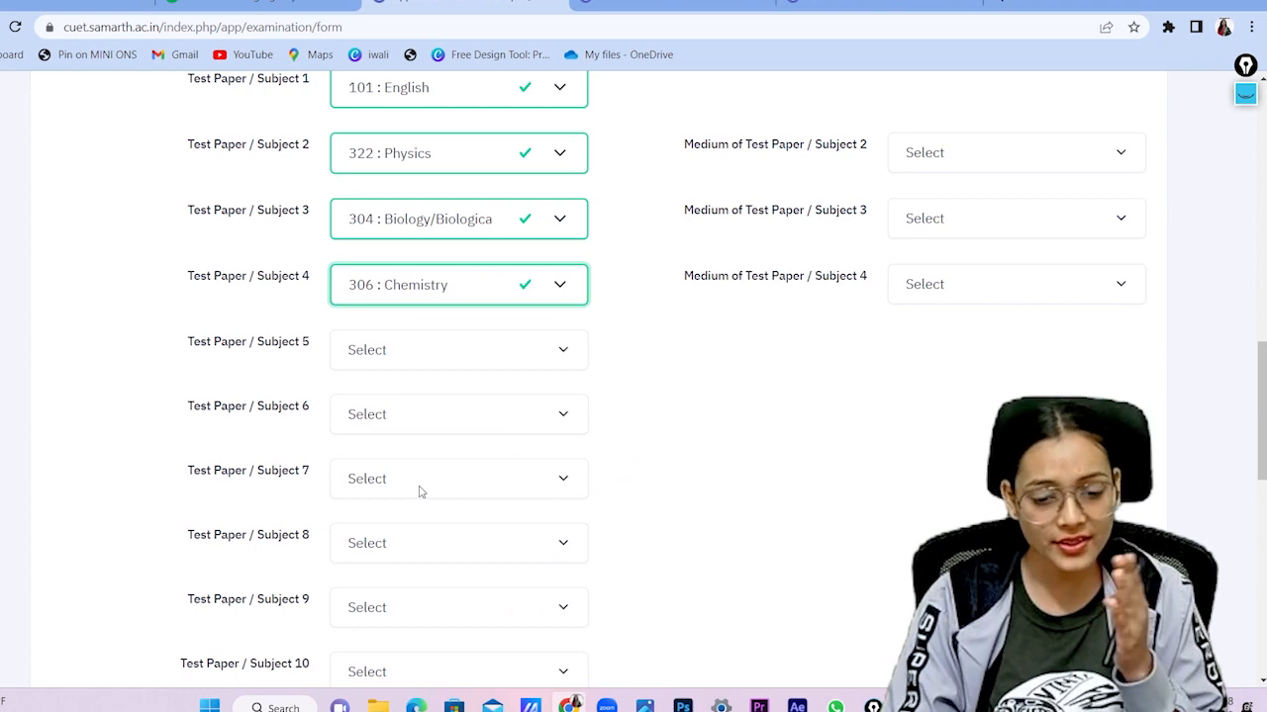
Set Test Paper / Subject 5 to 319 : Mathematics.
left_click(495, 354)
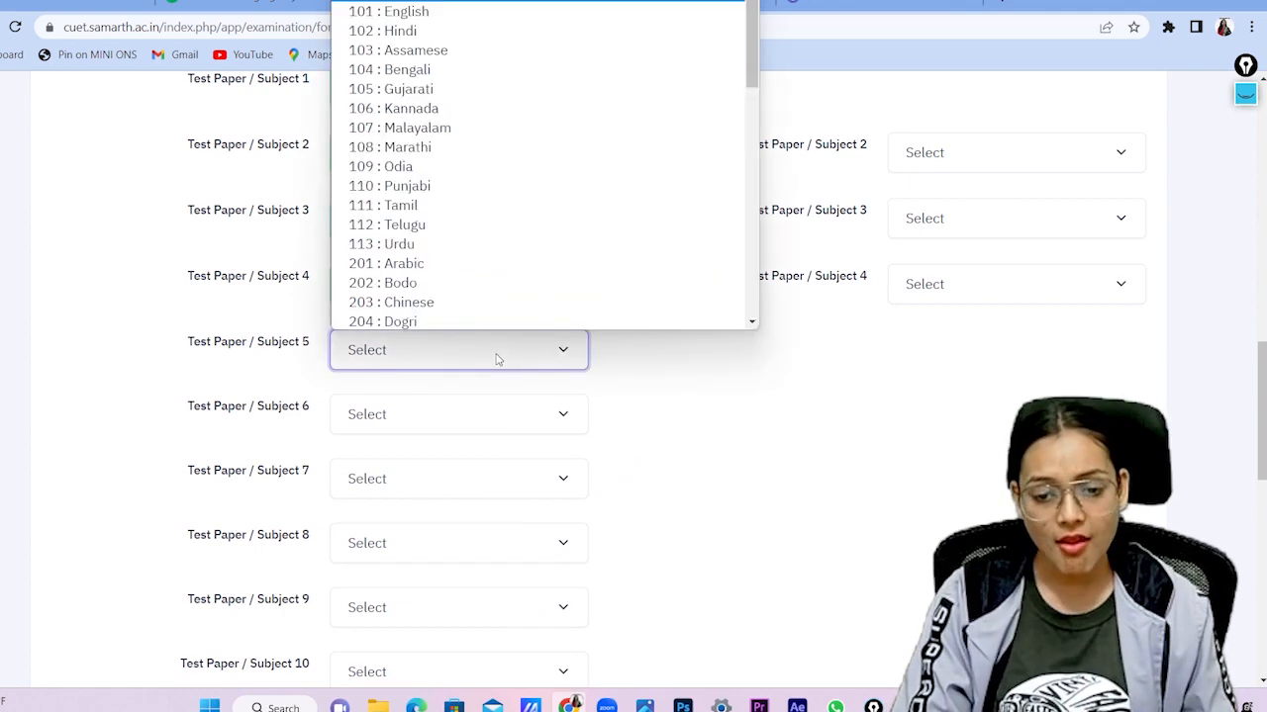
scroll(452, 227, "down", 5)
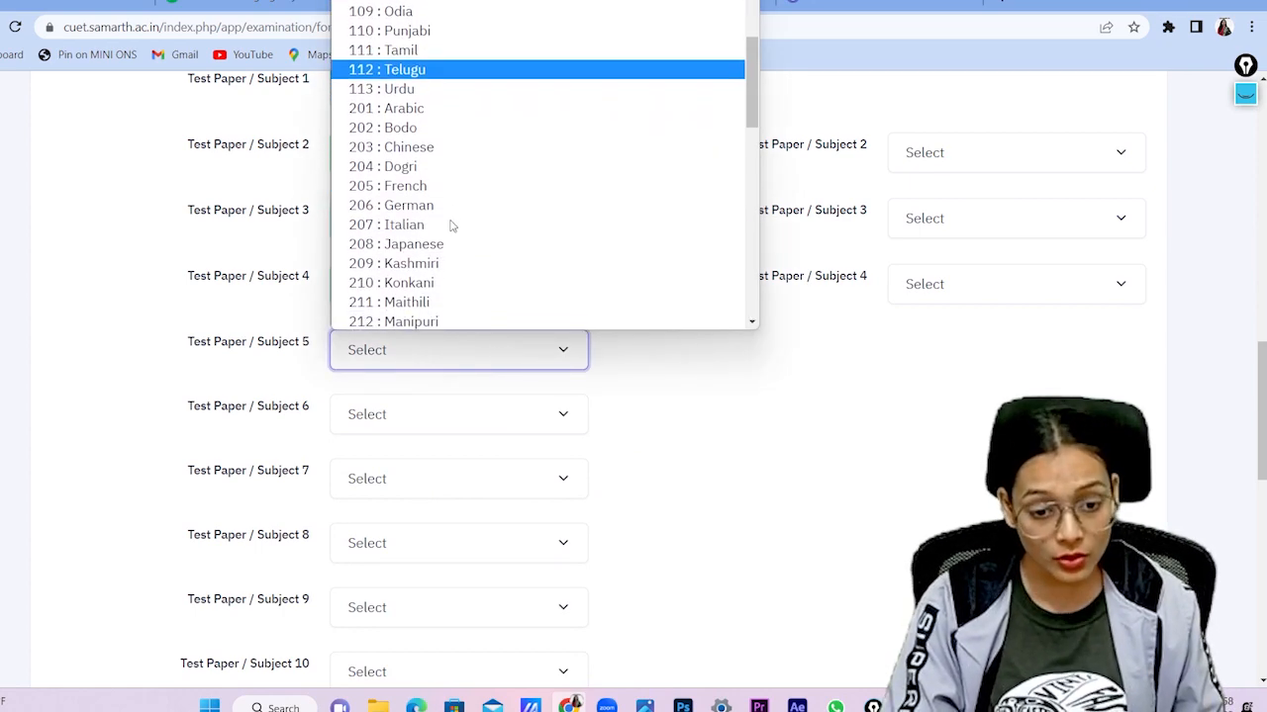
scroll(452, 226, "down", 2)
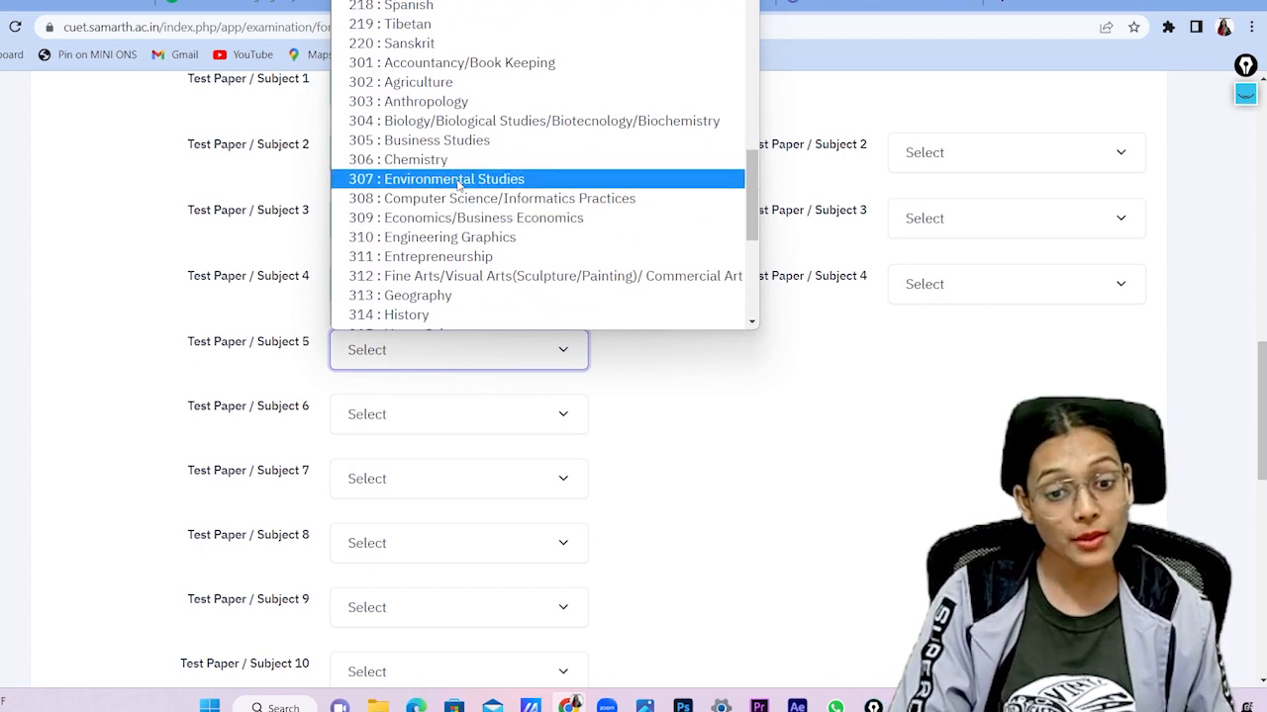
scroll(458, 185, "down", 2)
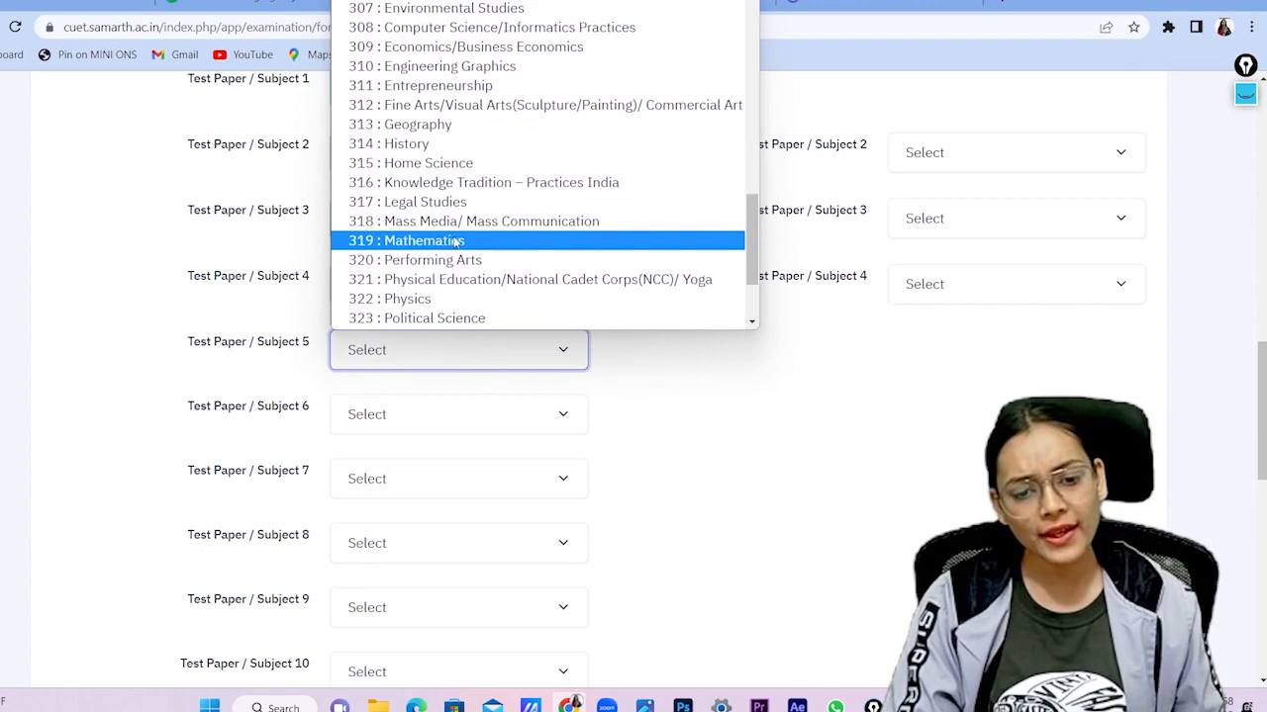
left_click(441, 243)
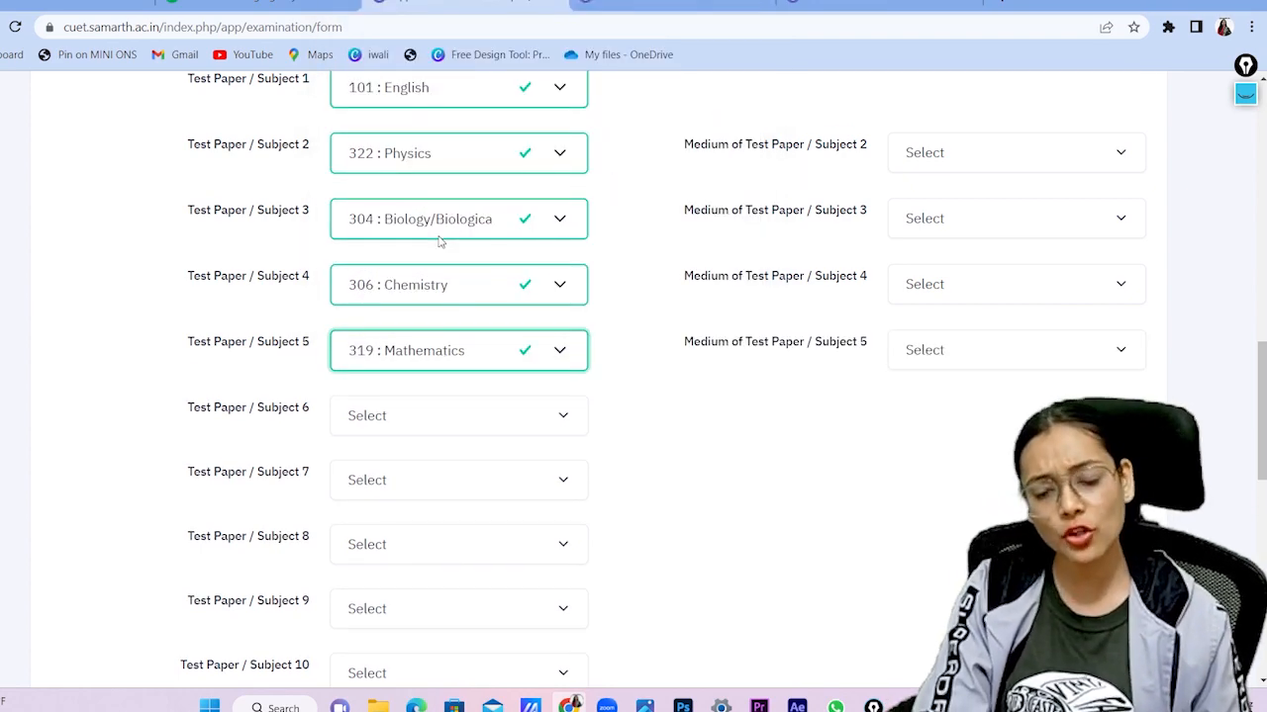
Set Test Paper / Subject 6 to 501 : General Test.
left_click(471, 418)
scroll(455, 317, "down", 8)
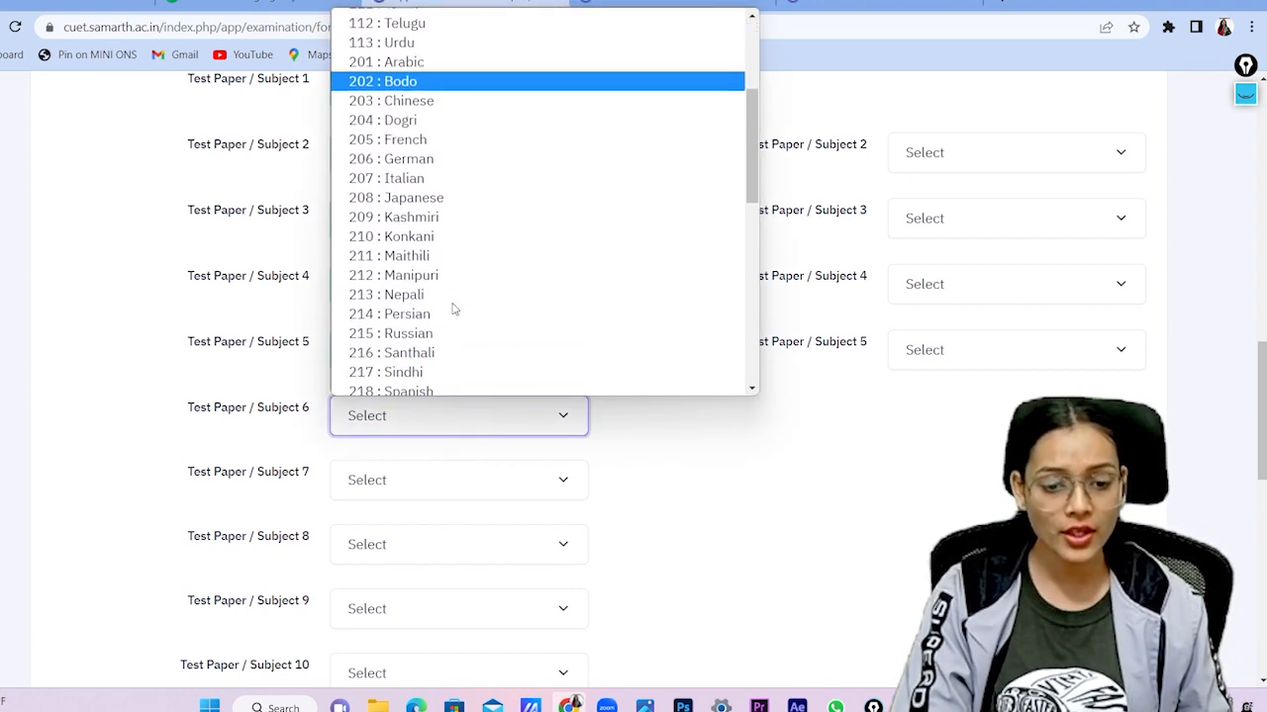
scroll(454, 309, "down", 2)
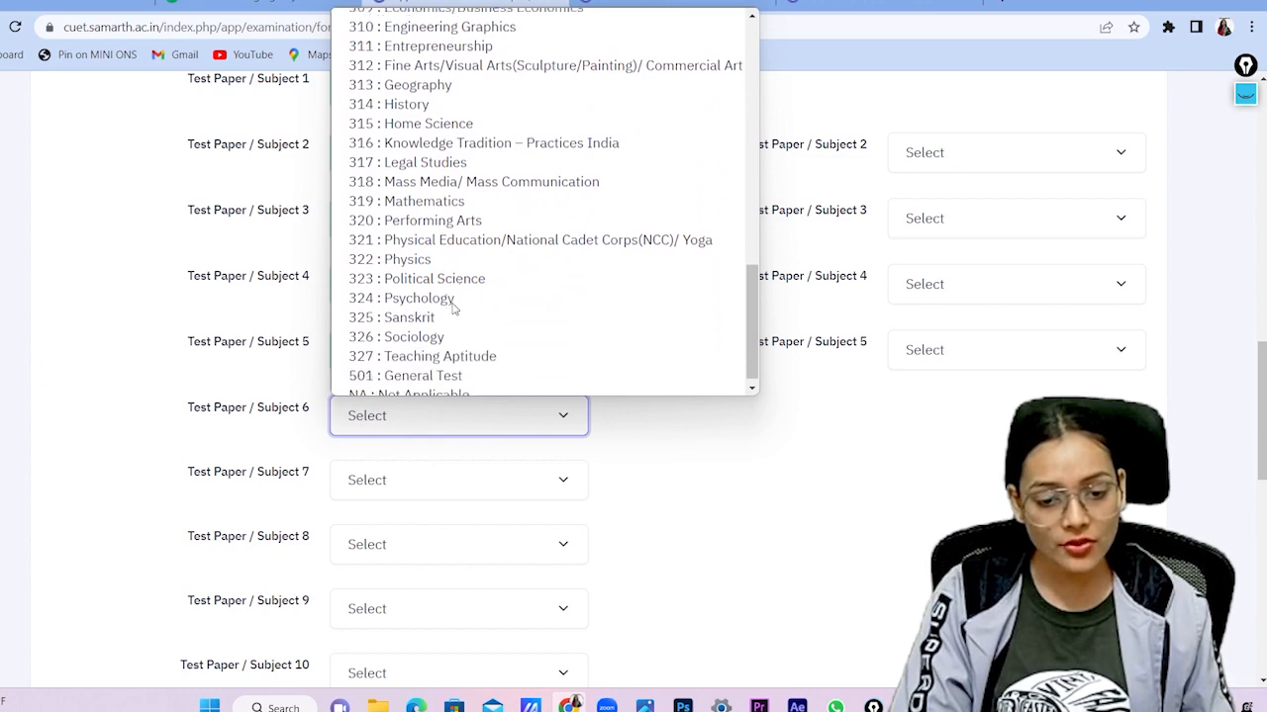
left_click(439, 376)
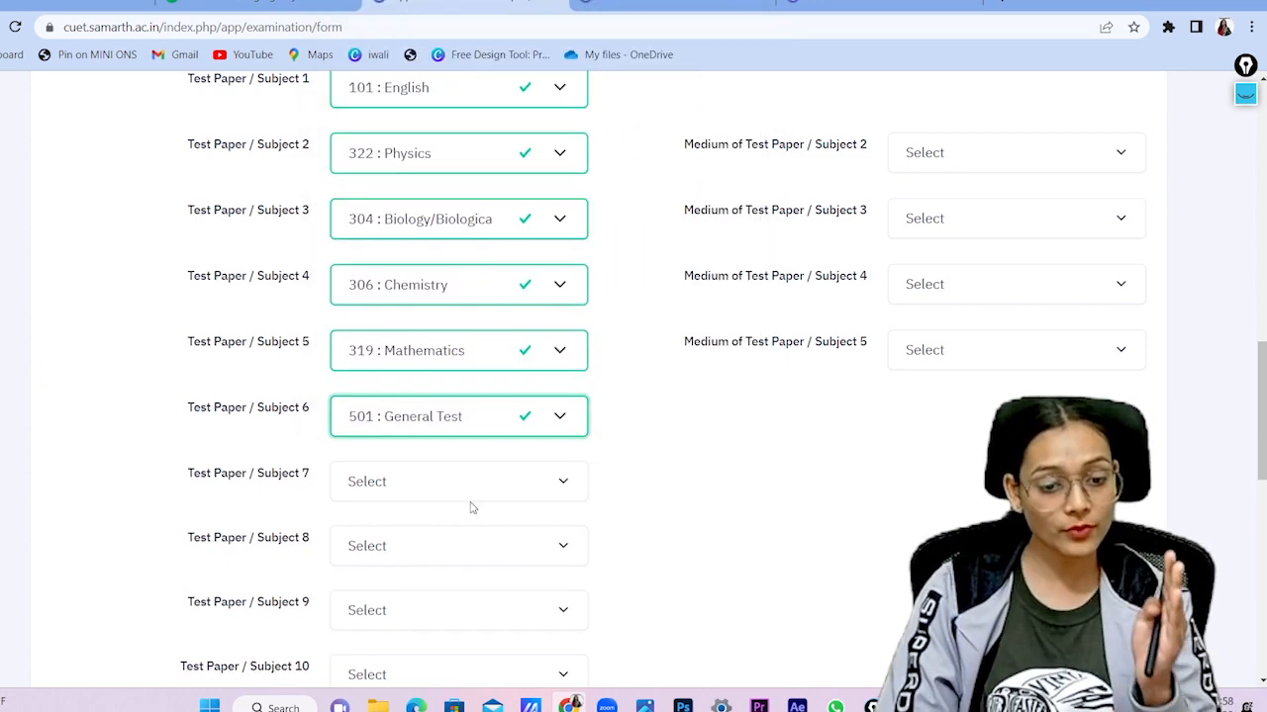
left_click(571, 483)
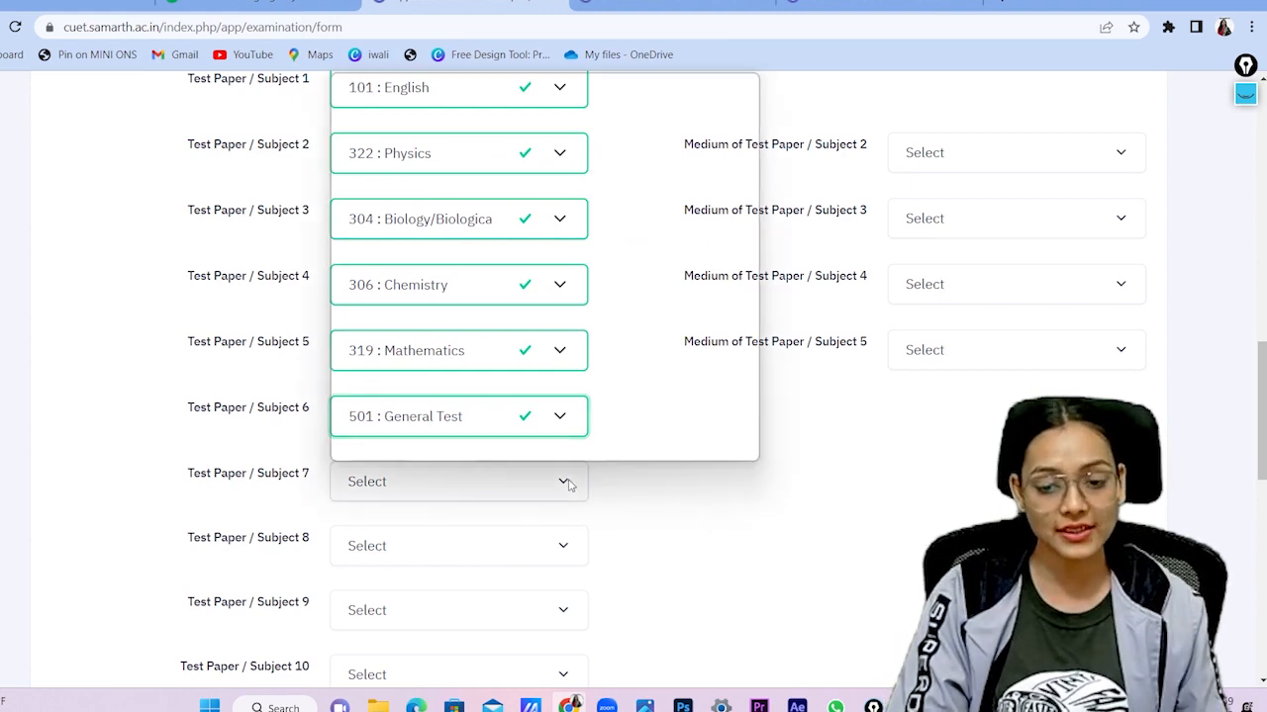
scroll(479, 366, "down", 10)
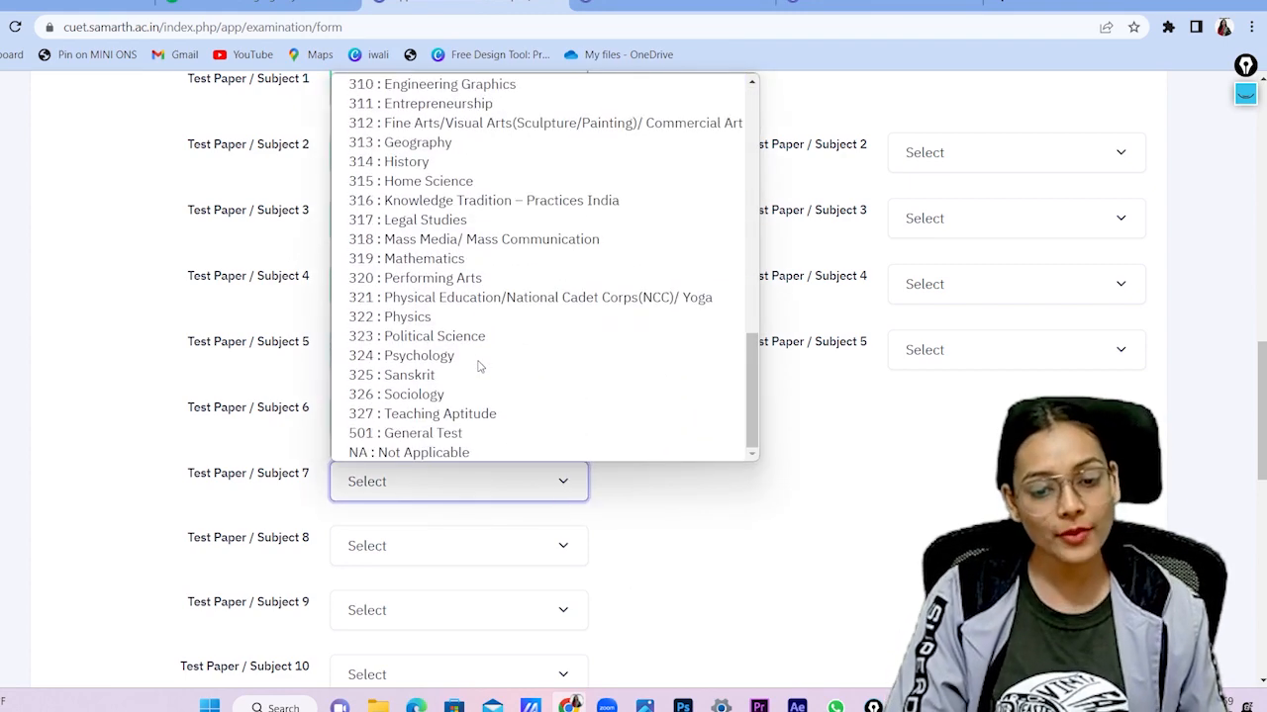
scroll(479, 366, "up", 1)
scroll(479, 367, "down", 1)
scroll(479, 366, "up", 1)
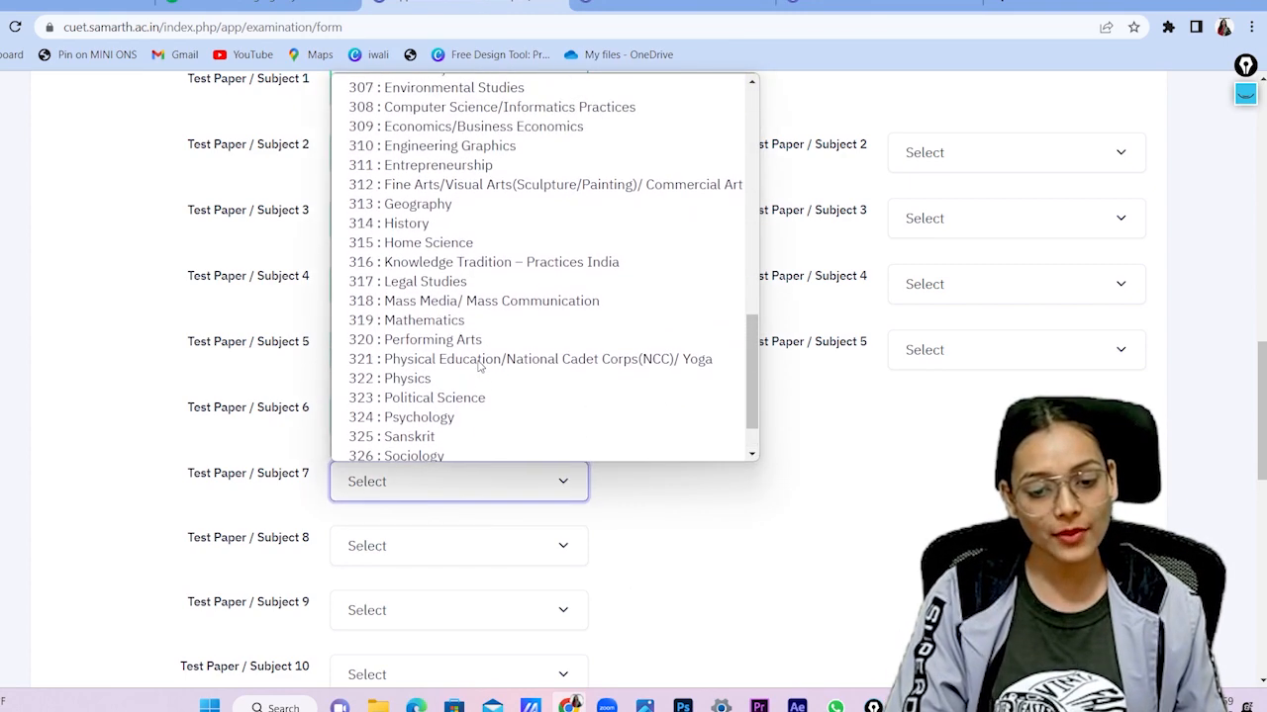
scroll(479, 366, "up", 8)
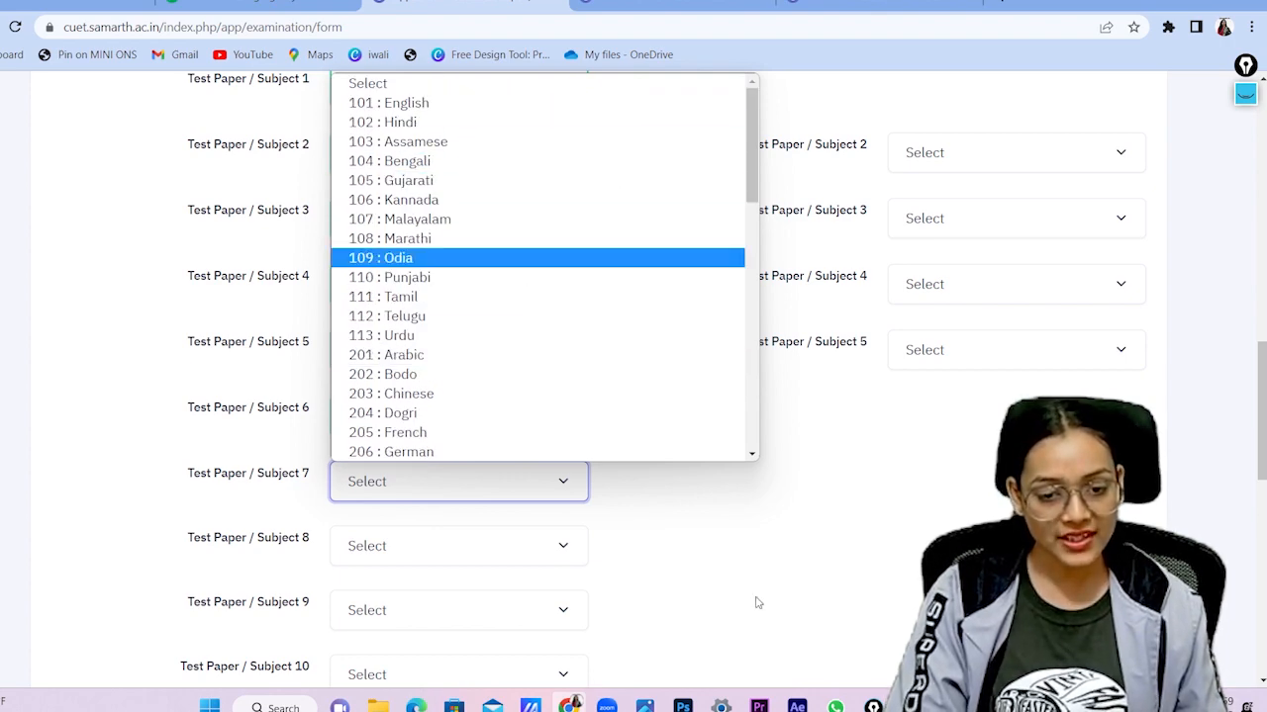
left_click(709, 505)
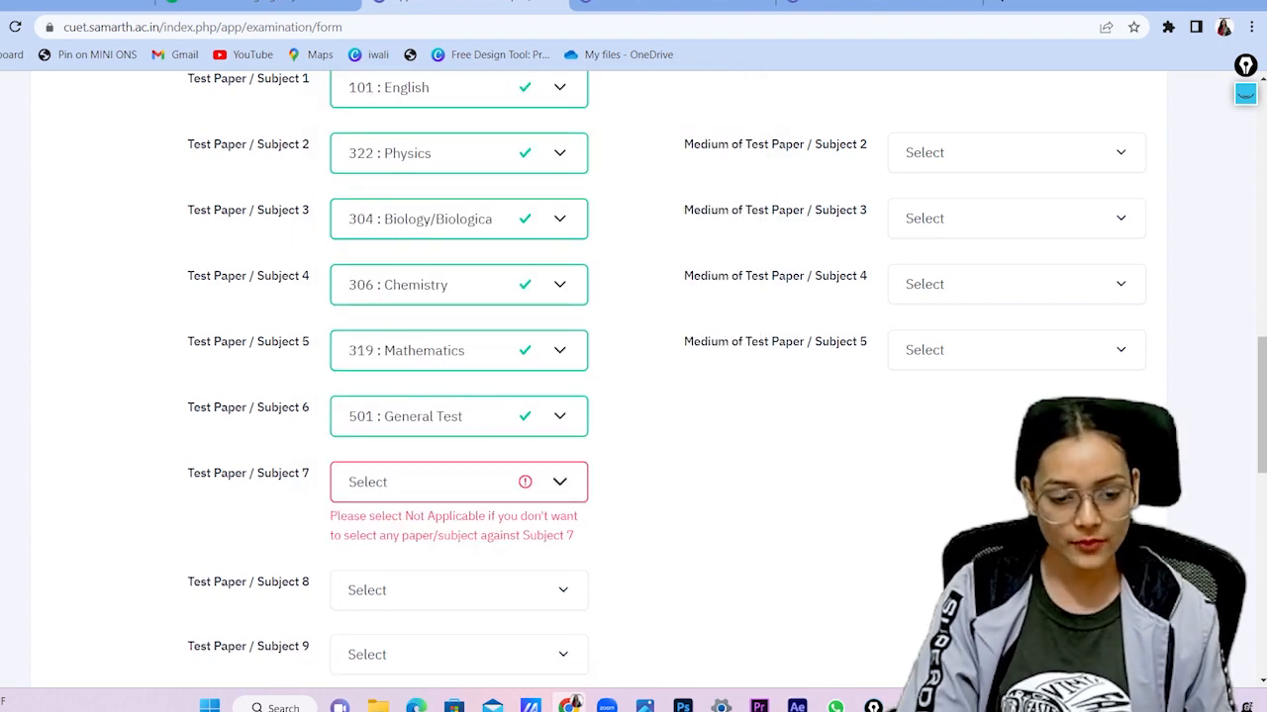
Set the medium of Test Paper / Subjects 2, 3, 4 and 5 to English.
scroll(708, 502, "up", 2)
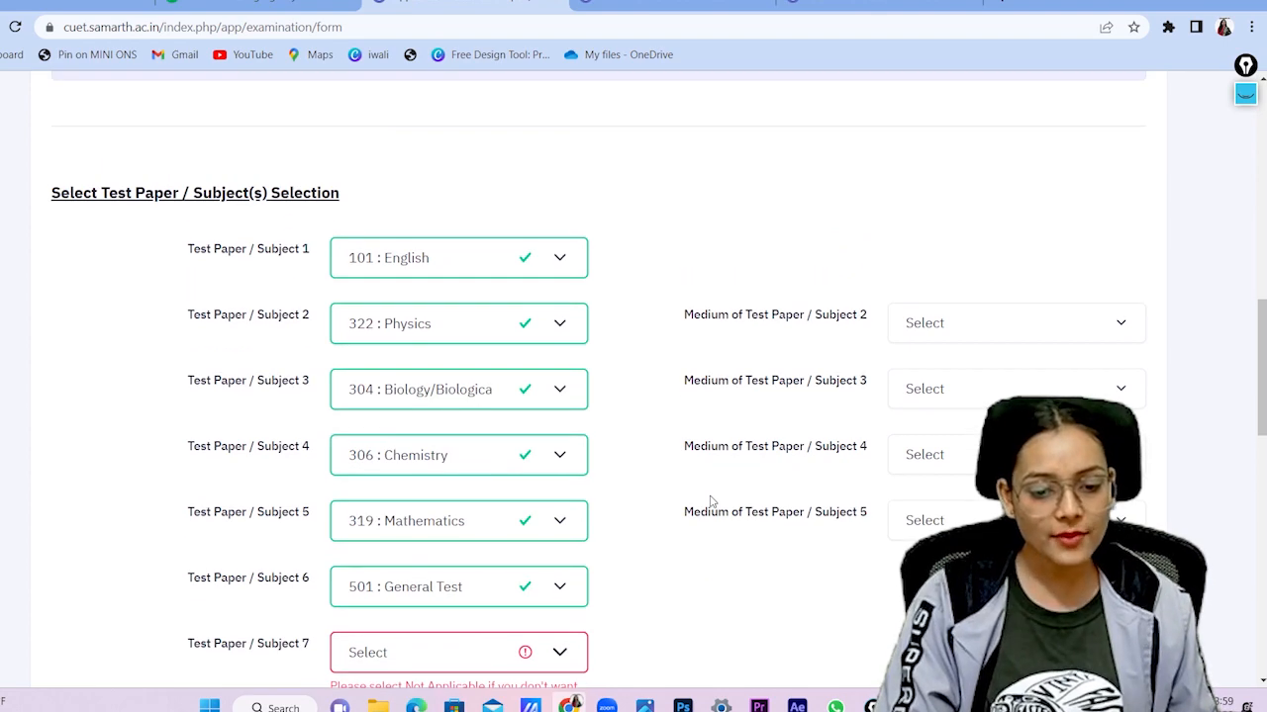
scroll(709, 501, "down", 1)
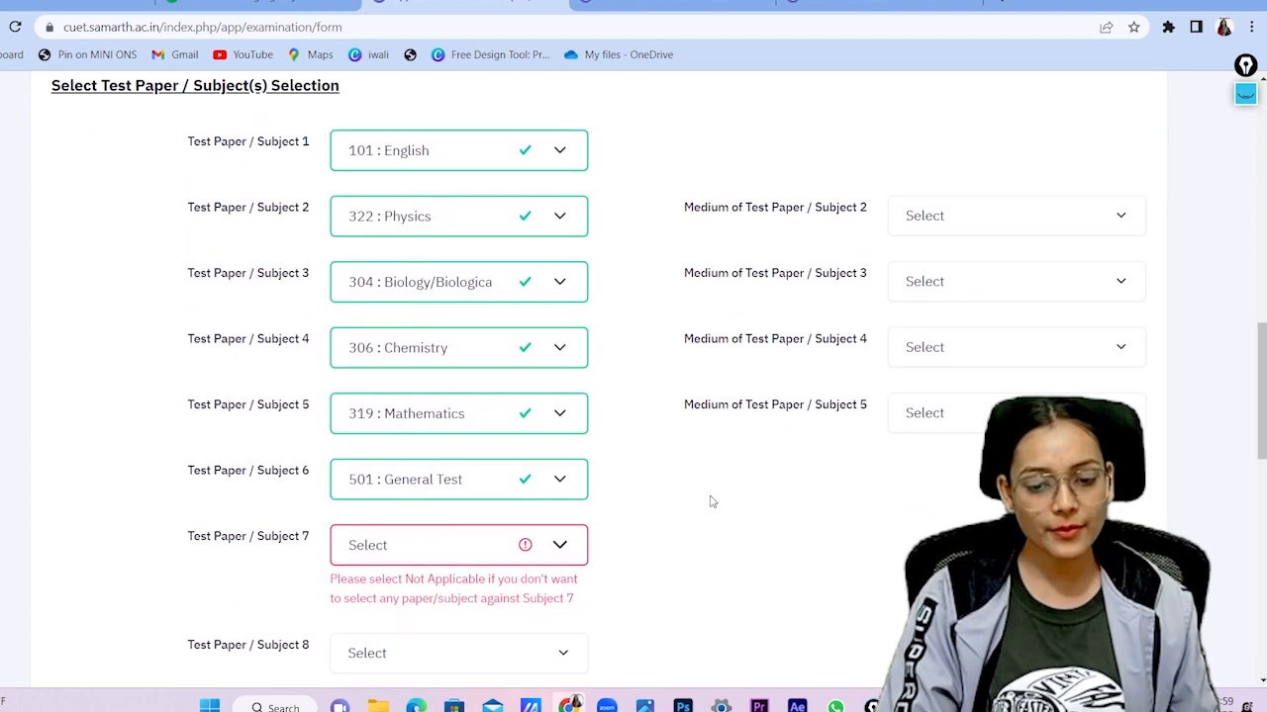
left_click(995, 223)
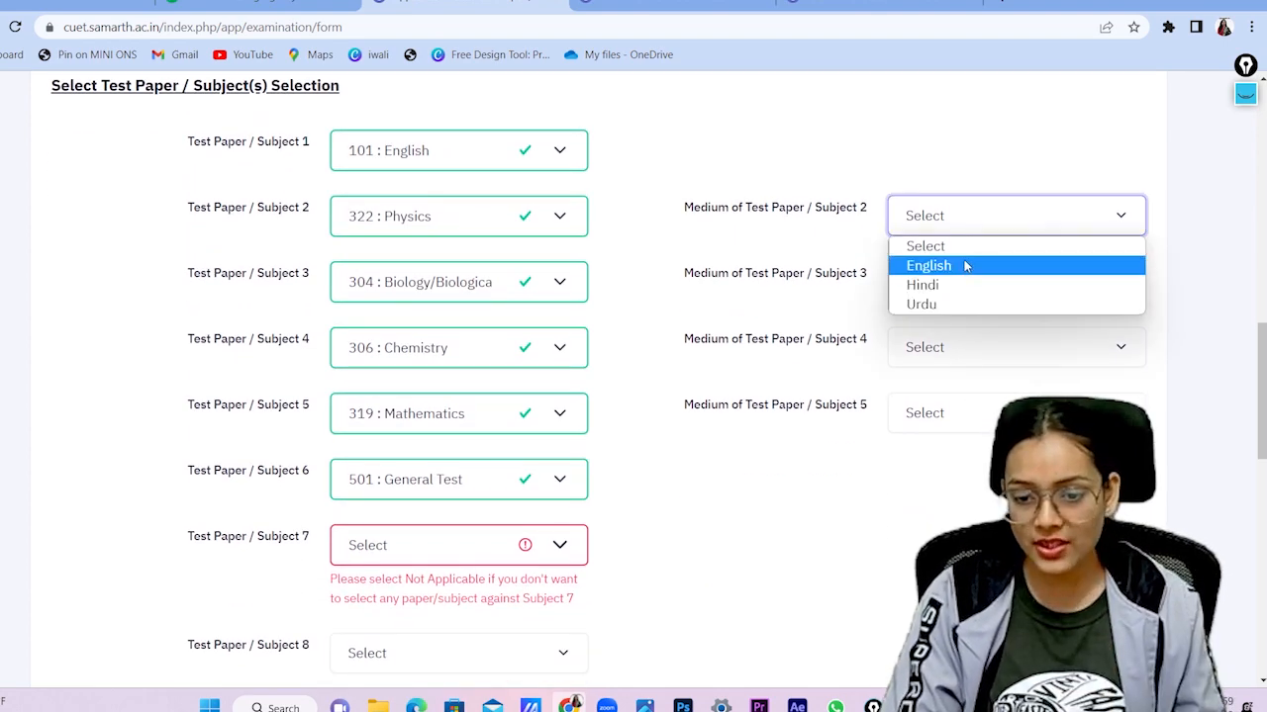
left_click(965, 265)
left_click(964, 280)
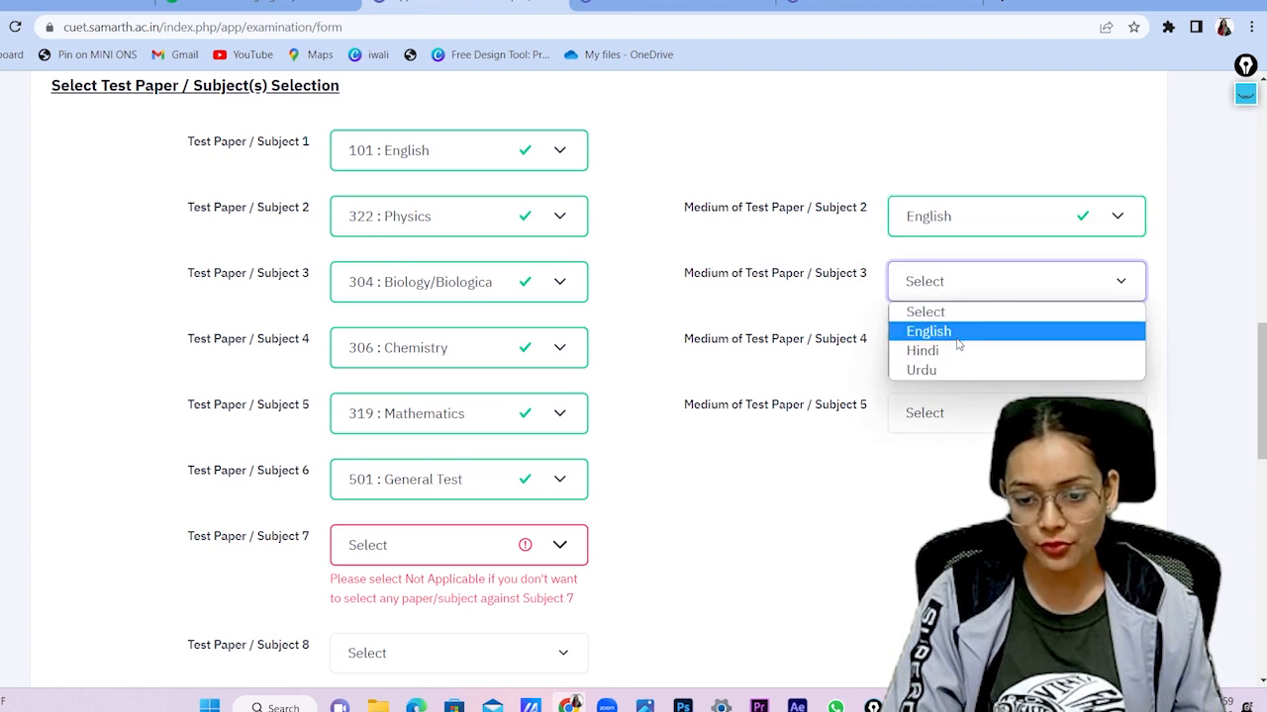
left_click(957, 337)
left_click(967, 351)
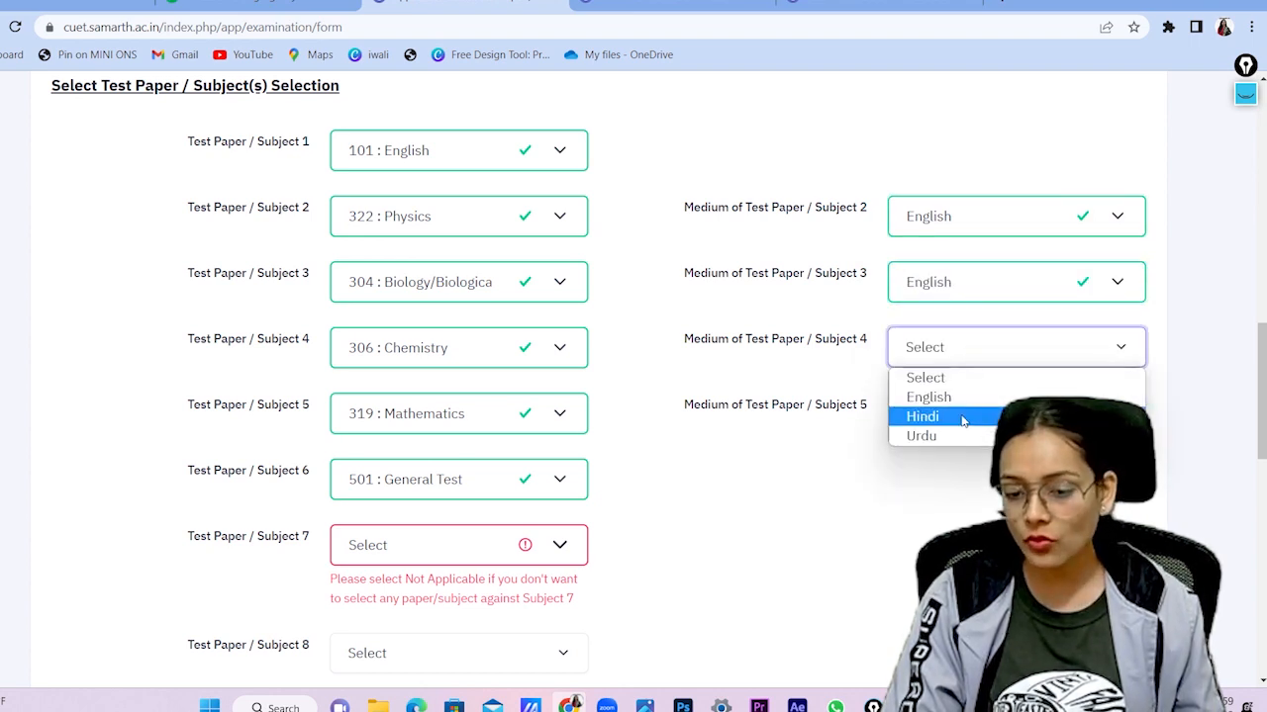
left_click(961, 398)
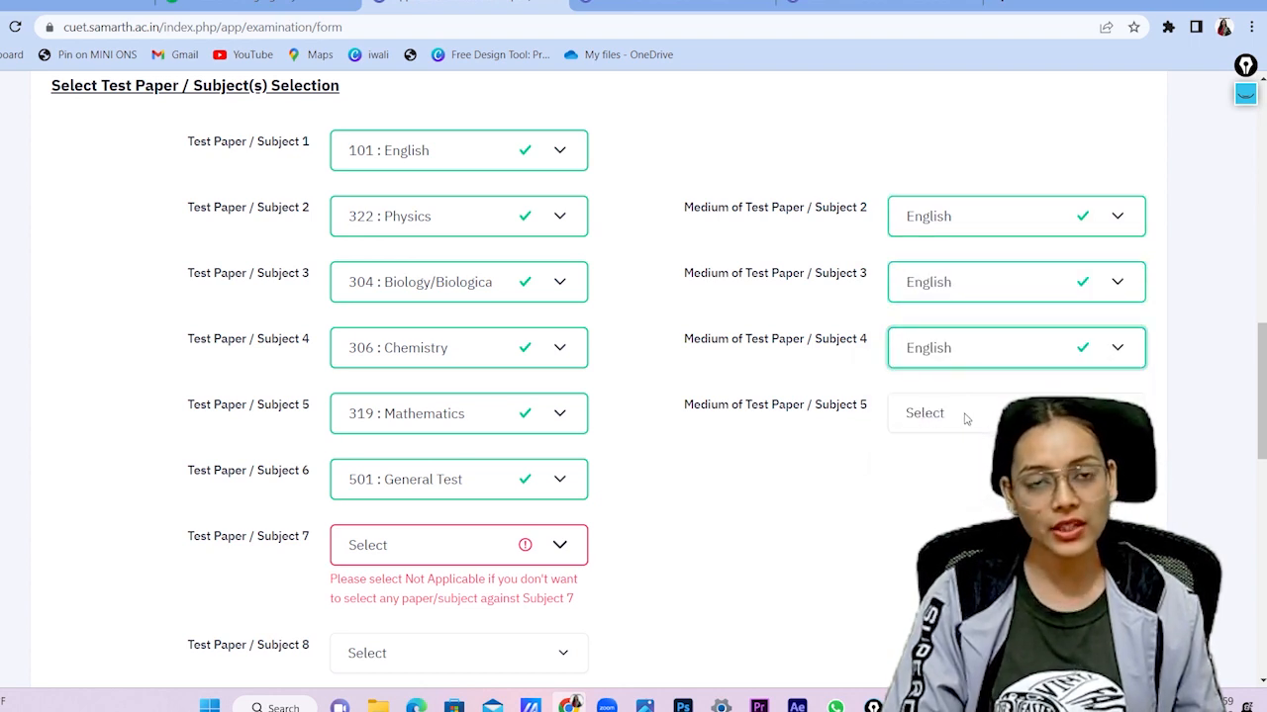
left_click(965, 417)
left_click(975, 463)
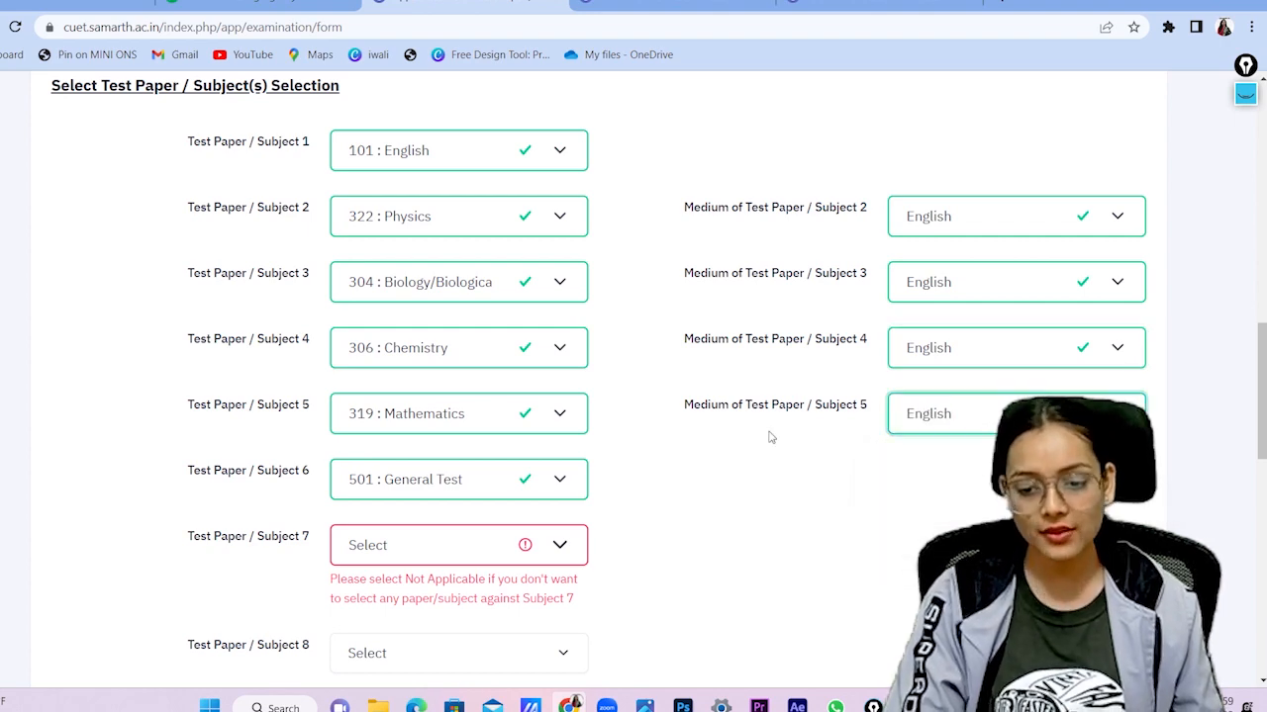
Examine the remaining subject fields, the note on unused subjects and the subject selection rules below them.
scroll(667, 475, "down", 3)
scroll(666, 477, "down", 2)
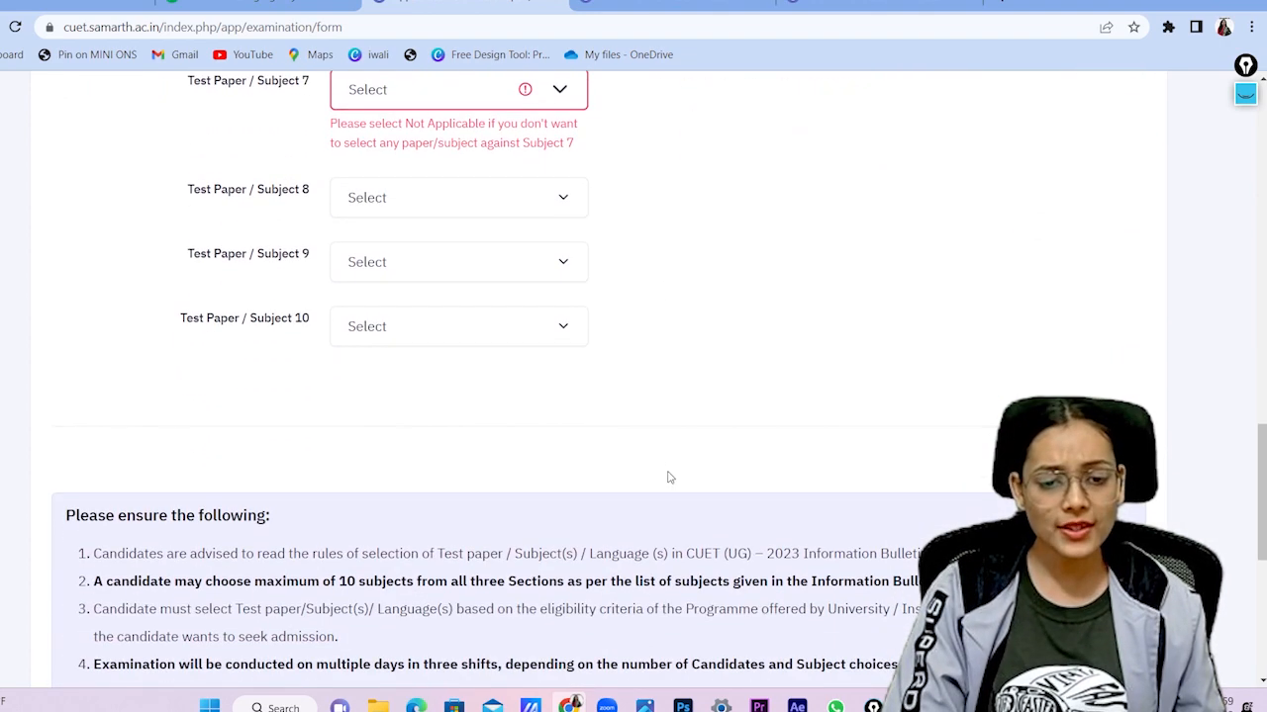
scroll(667, 477, "up", 1)
scroll(667, 477, "down", 1)
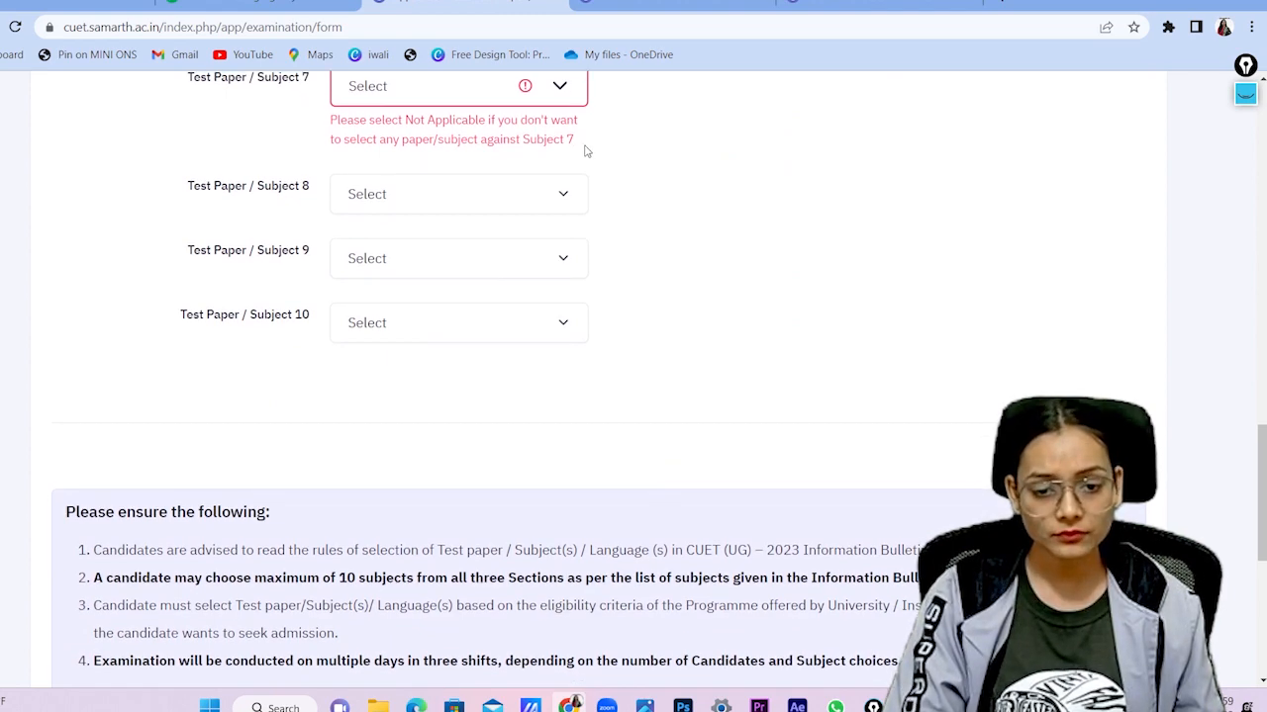
scroll(675, 152, "up", 2)
scroll(675, 151, "down", 3)
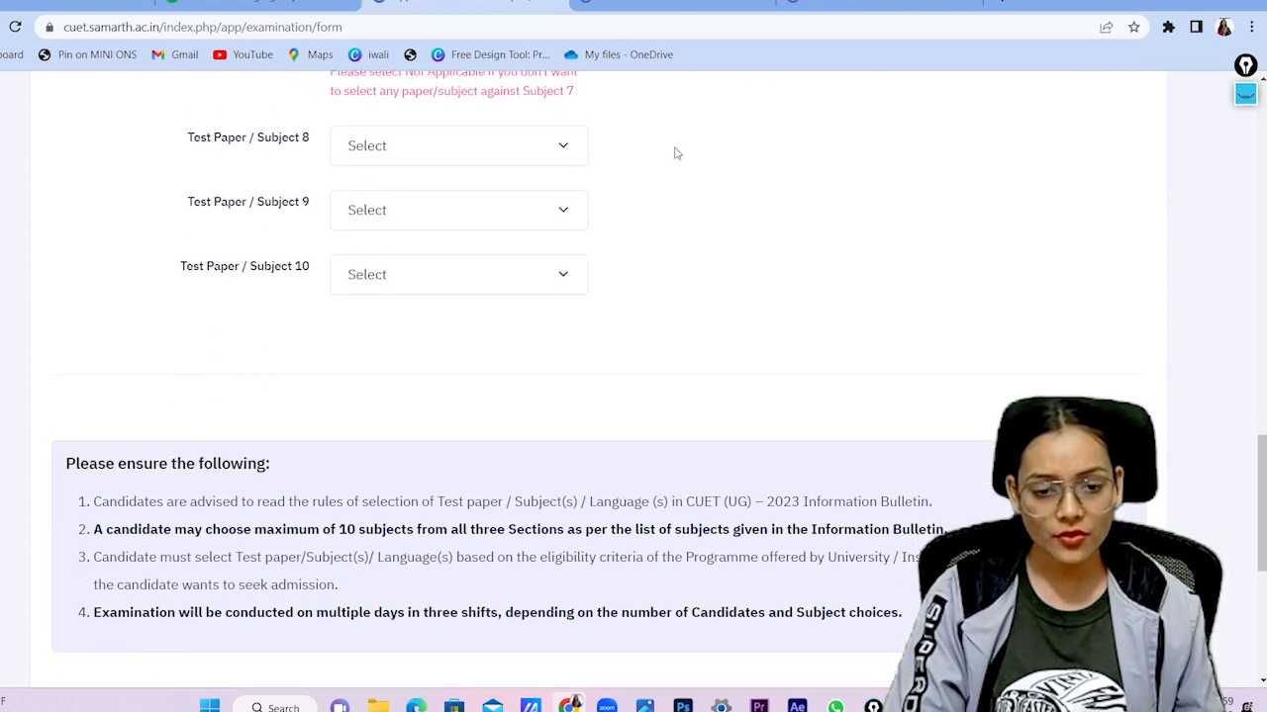
scroll(675, 151, "down", 5)
scroll(354, 279, "up", 2)
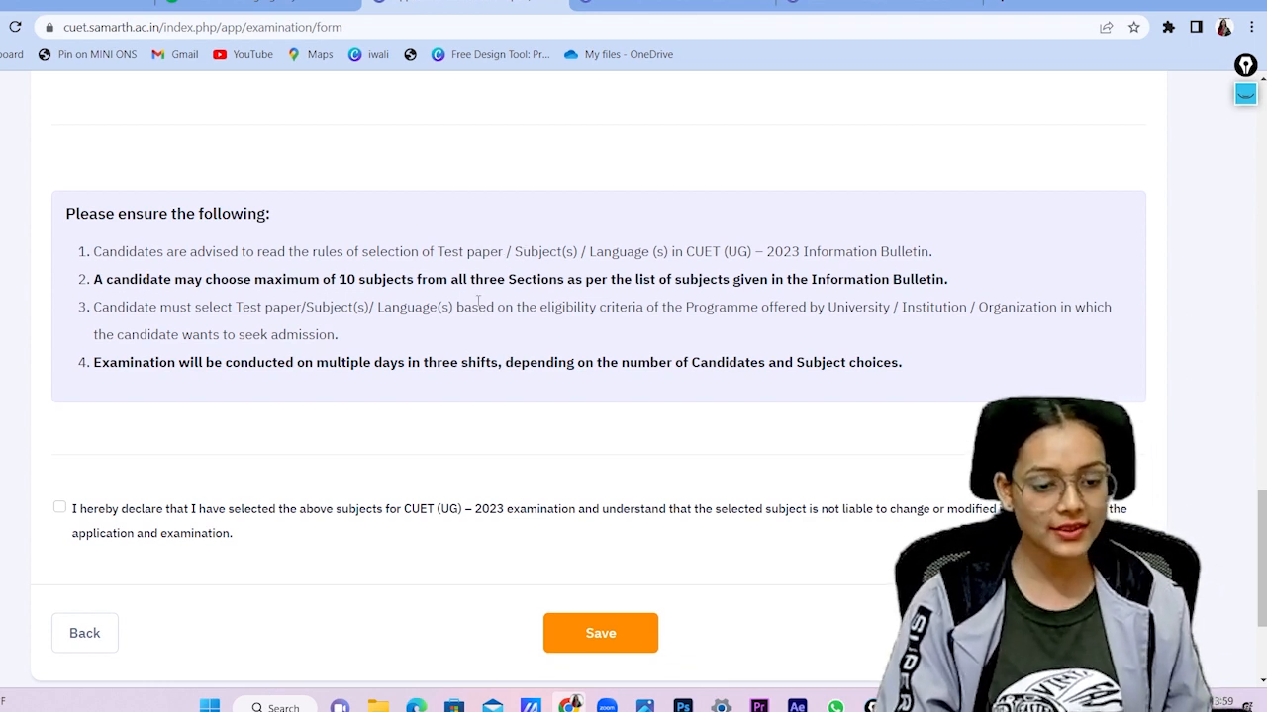
Accept the declaration about the selected CUET (UG) – 2023 subjects and try to save the test paper details.
scroll(271, 419, "down", 1)
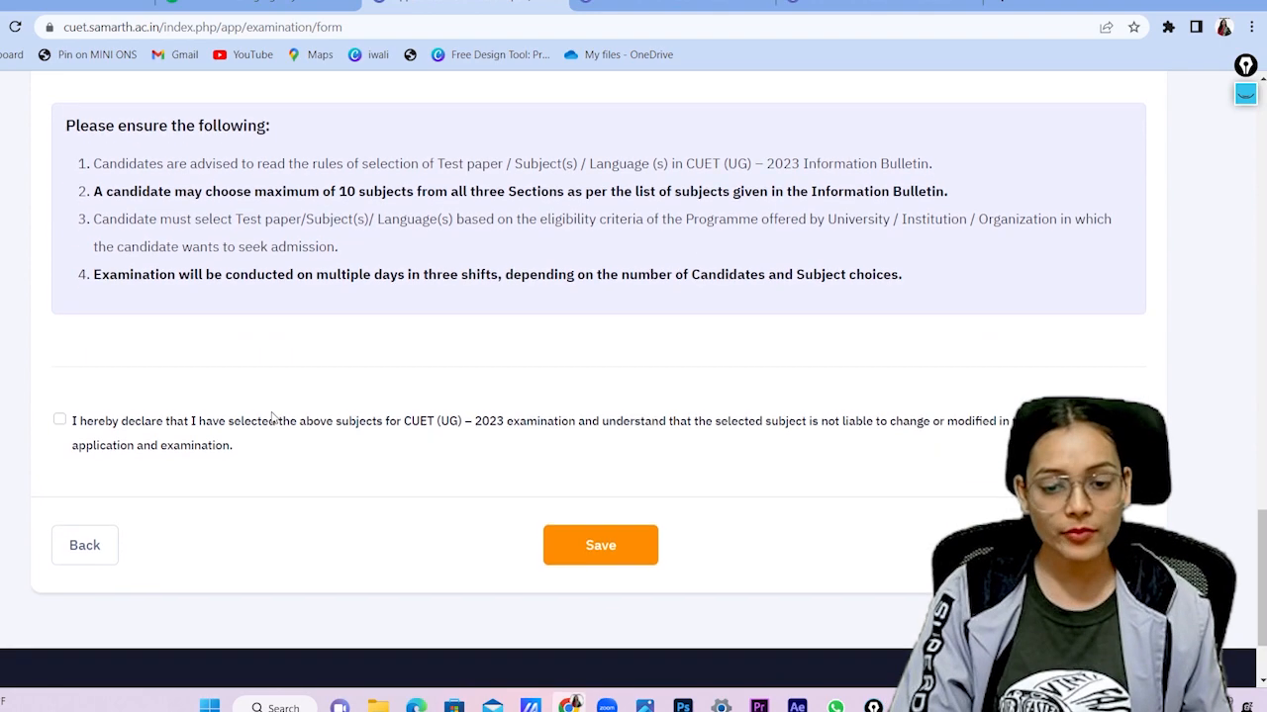
left_click(60, 419)
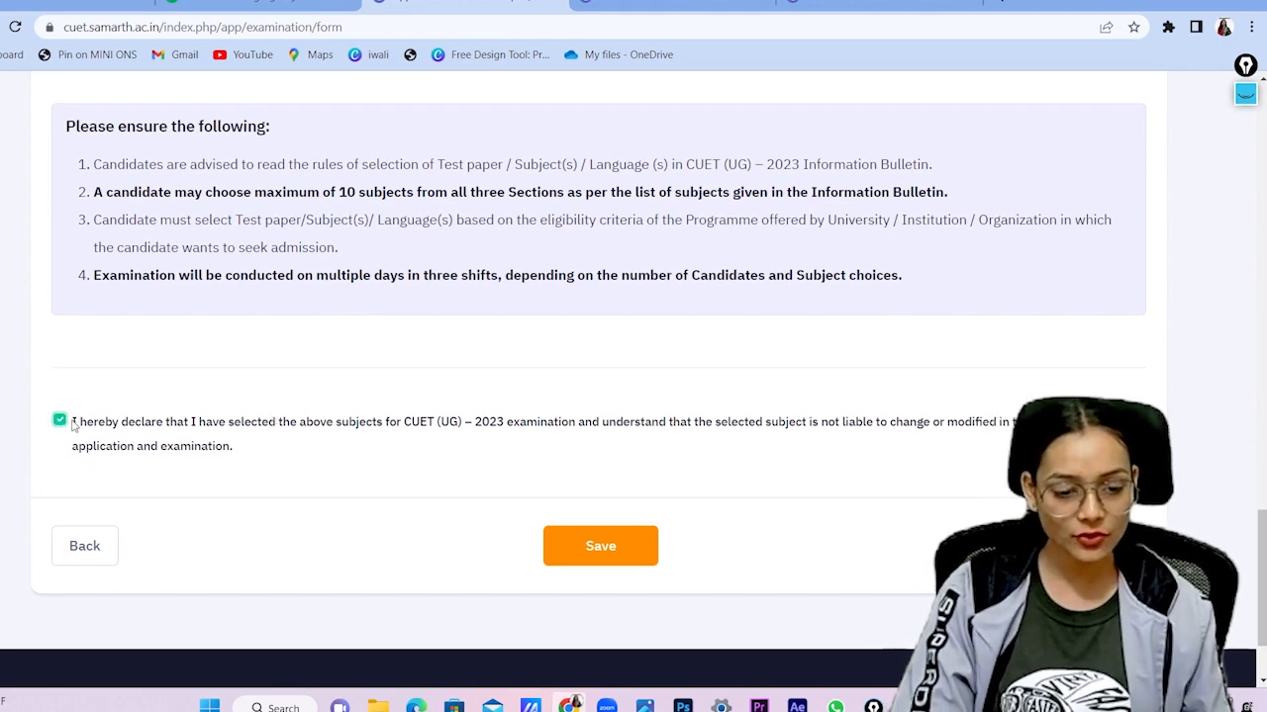
left_click(604, 549)
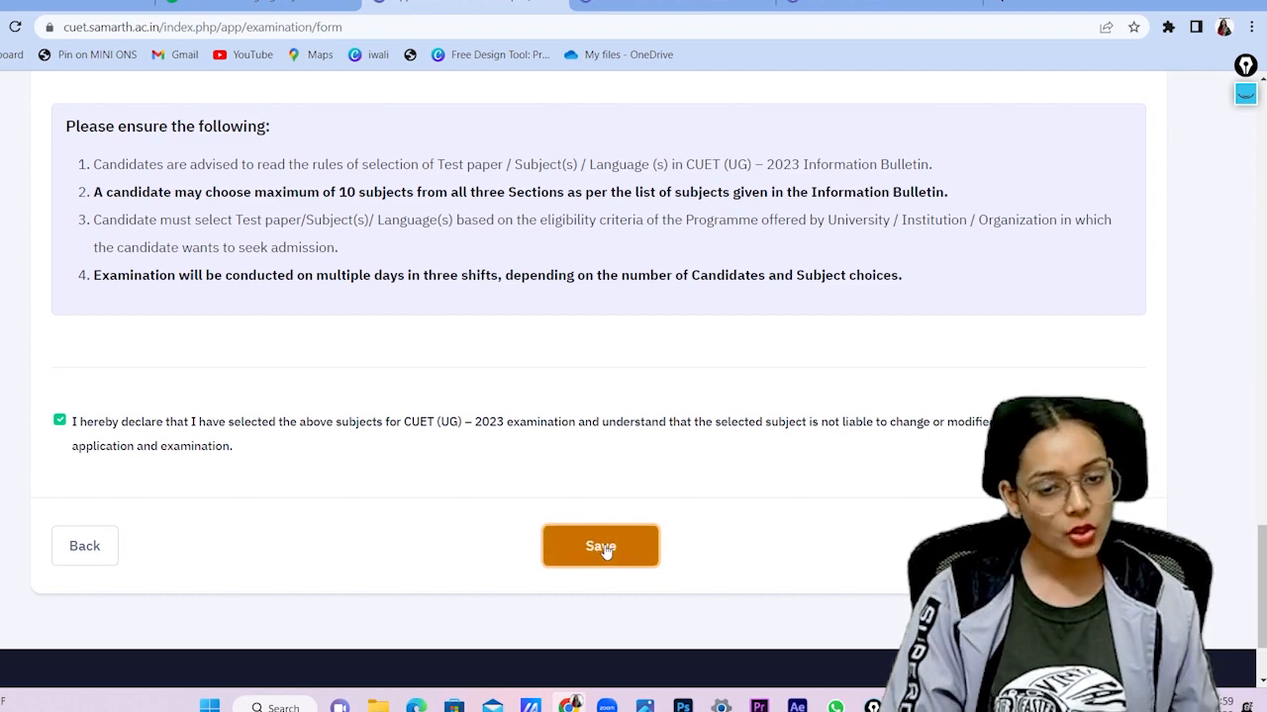
Set Test Paper / Subject 7 and Subject 8 to NA : Not Applicable.
scroll(673, 448, "up", 1)
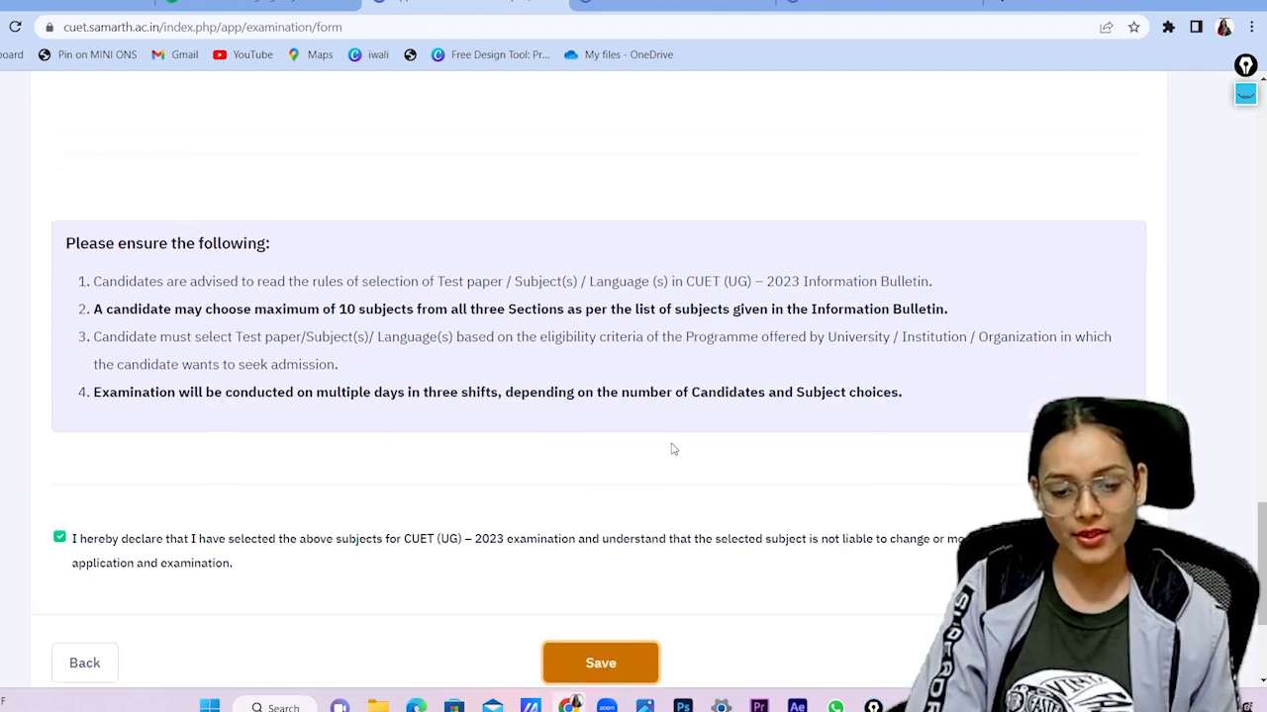
scroll(673, 448, "down", 1)
scroll(672, 448, "up", 6)
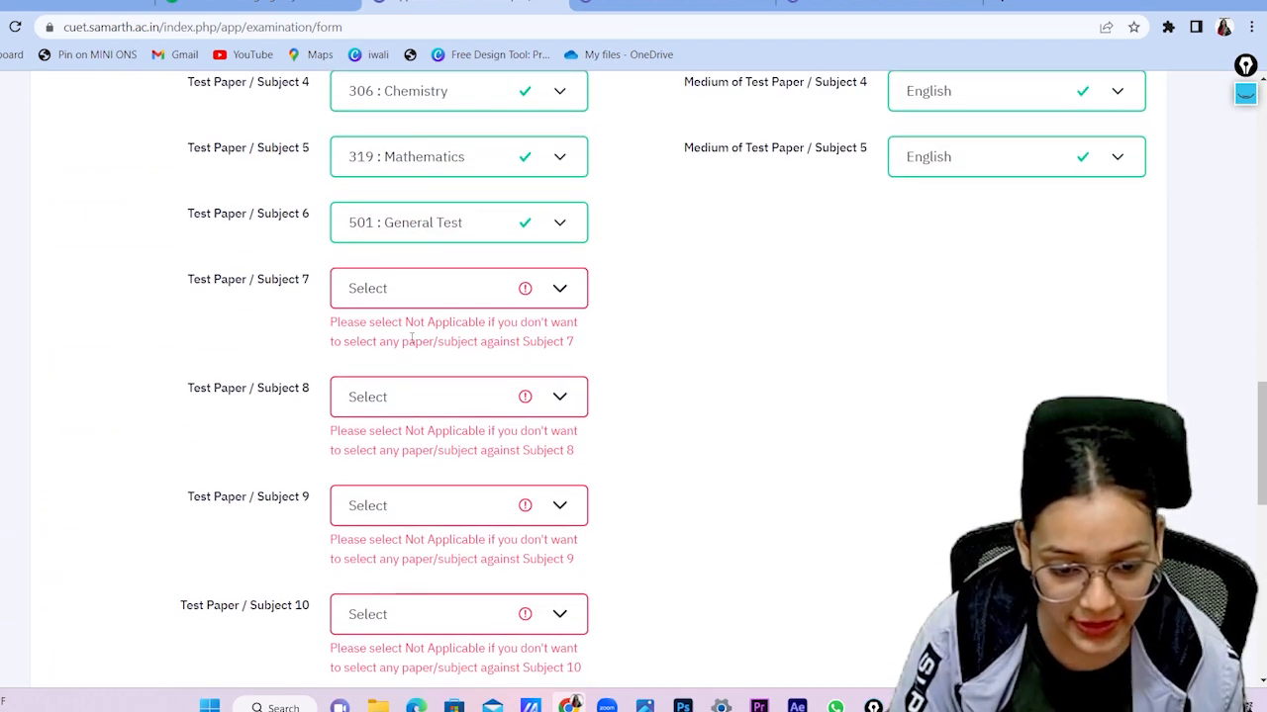
left_click(561, 288)
scroll(535, 367, "down", 3)
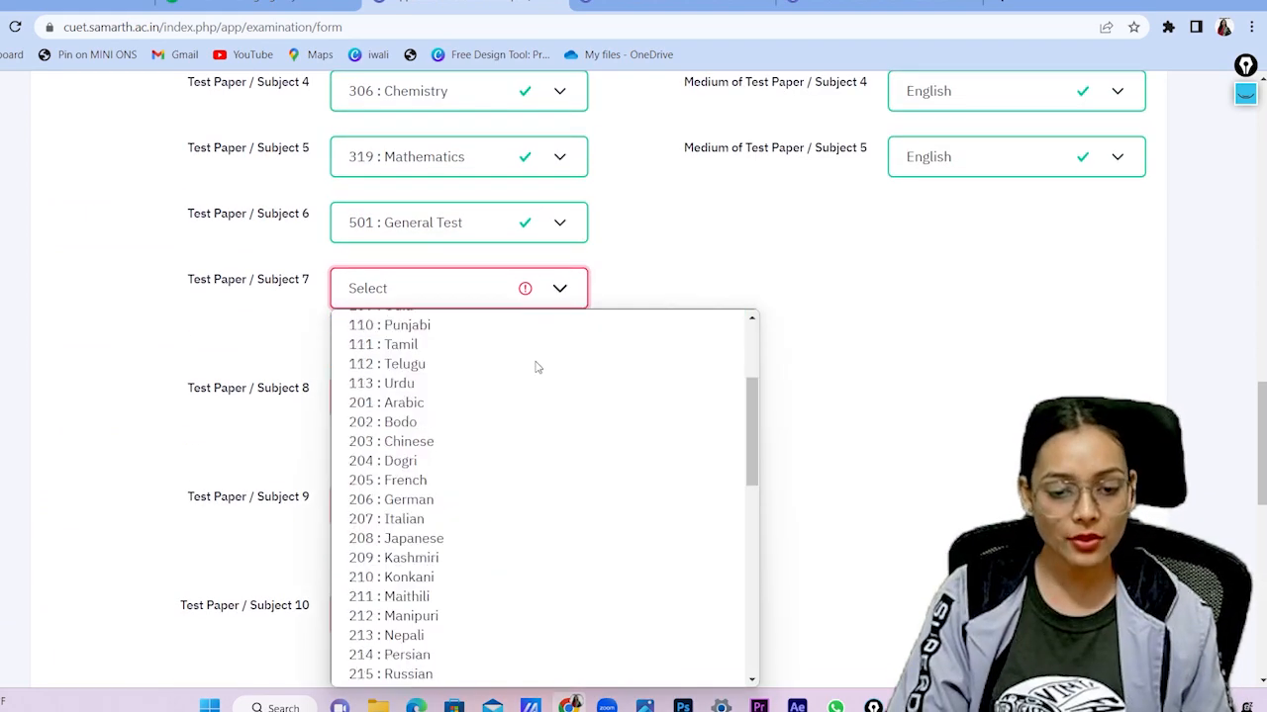
scroll(535, 368, "down", 10)
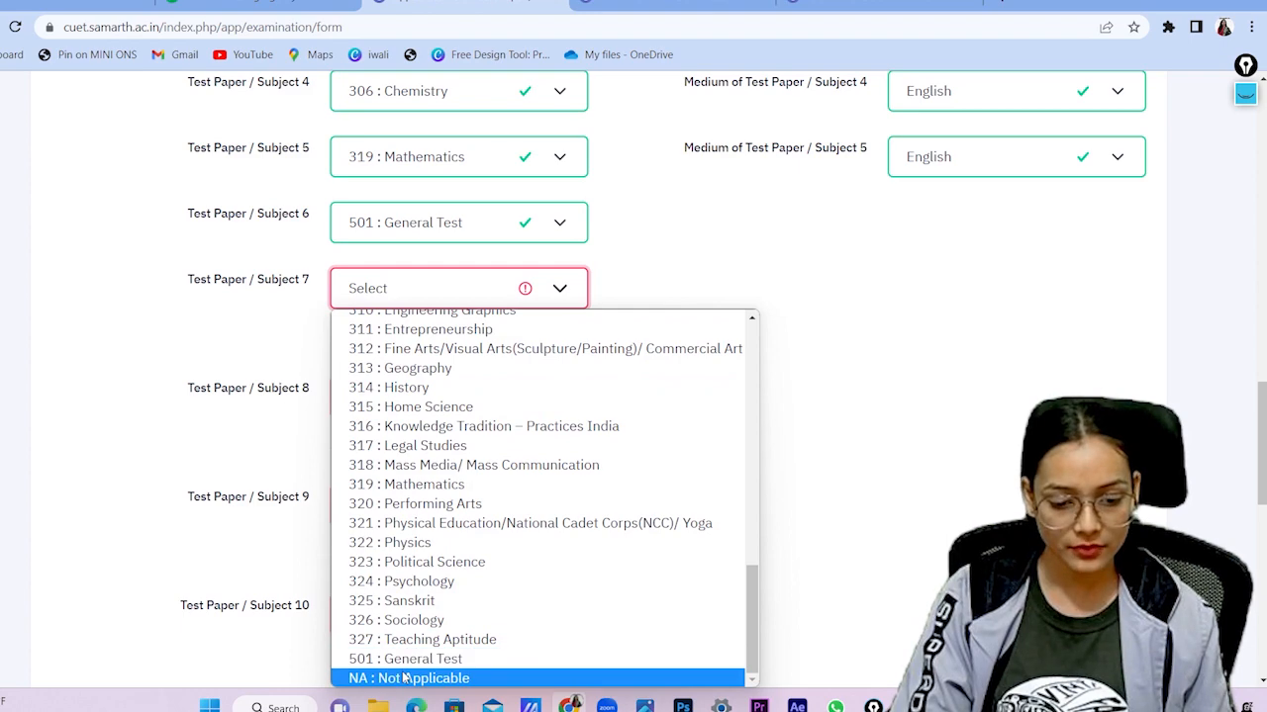
left_click(456, 678)
left_click(473, 360)
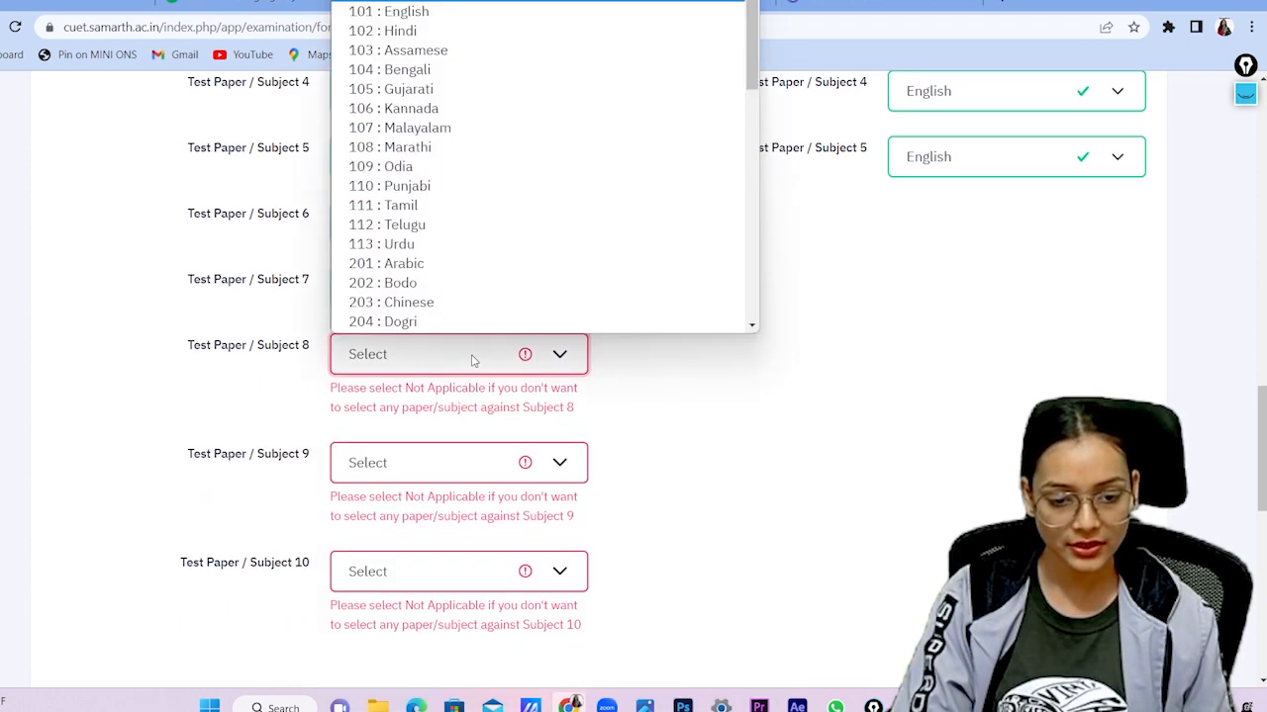
scroll(492, 139, "down", 12)
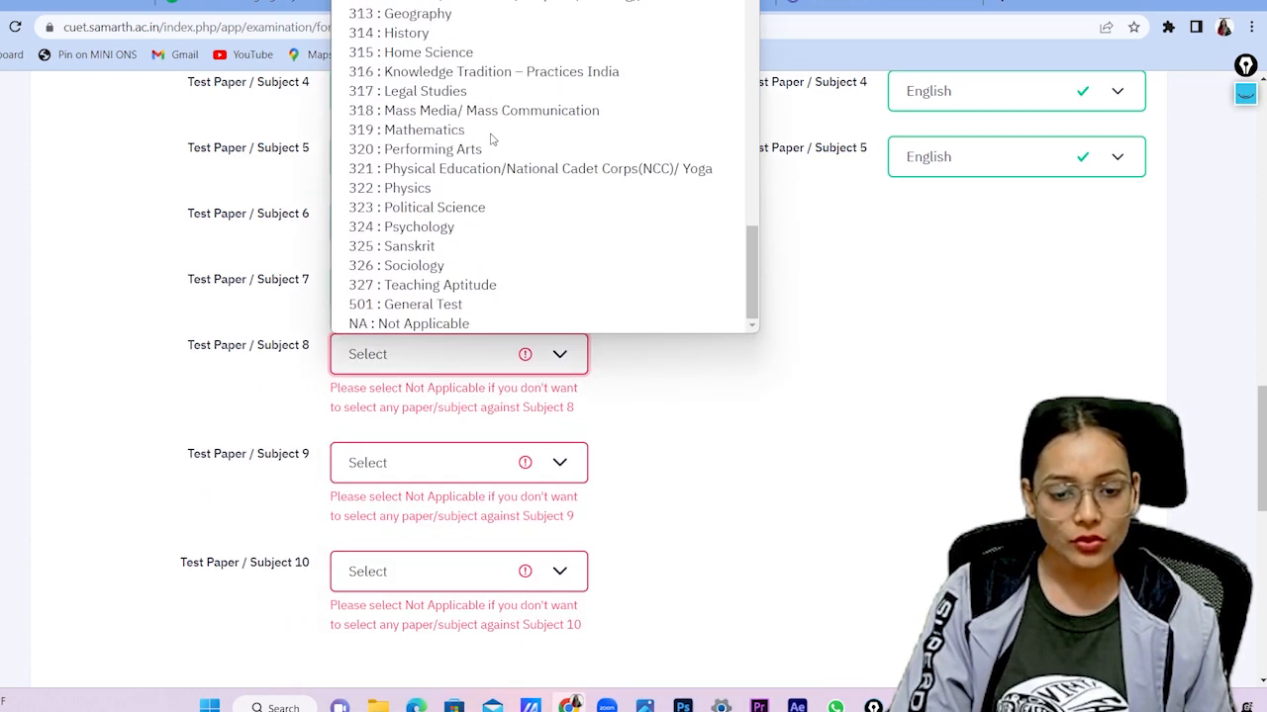
left_click(412, 326)
Set Test Paper / Subject 9 and Subject 10 to NA : Not Applicable.
left_click(427, 425)
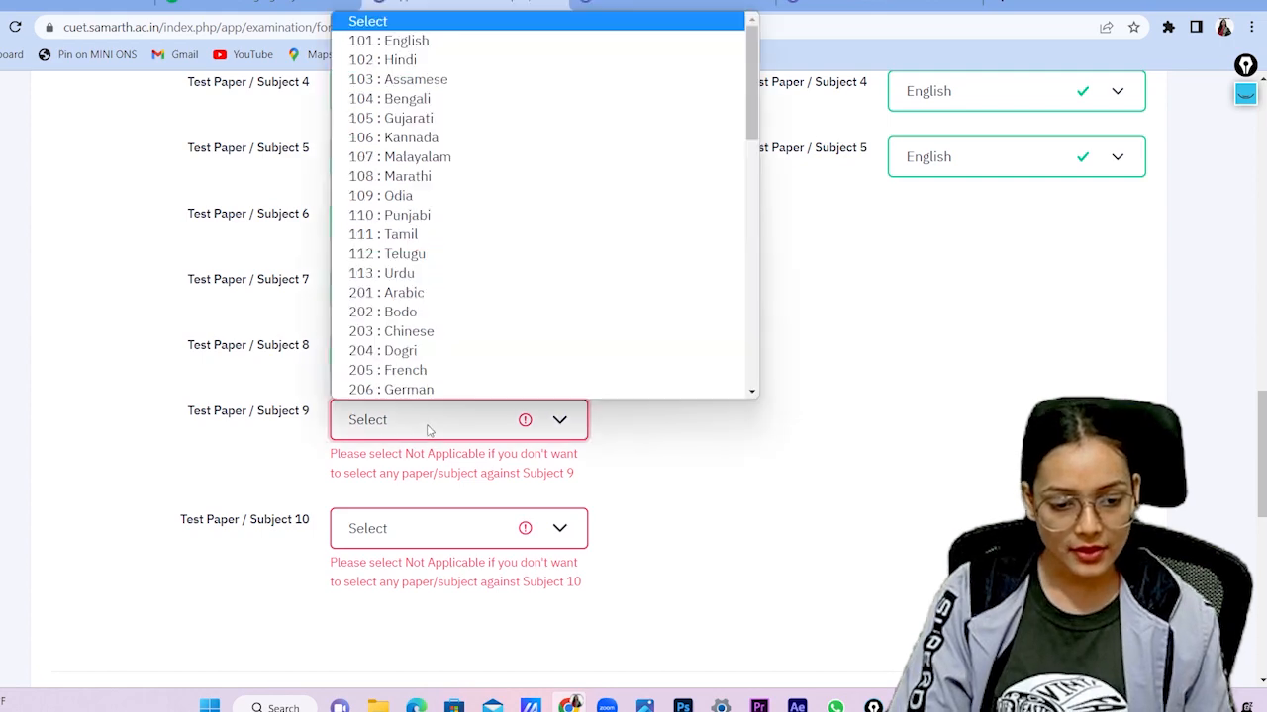
scroll(458, 248, "down", 12)
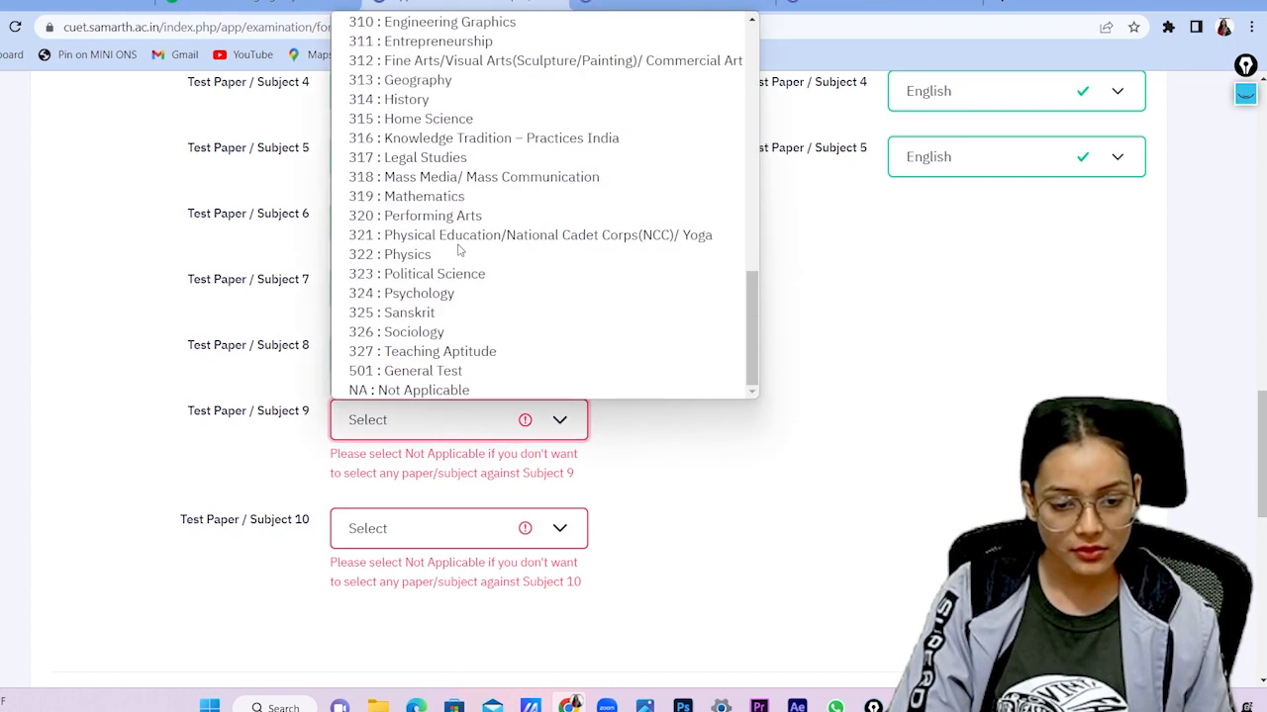
left_click(411, 392)
left_click(416, 499)
scroll(442, 374, "down", 3)
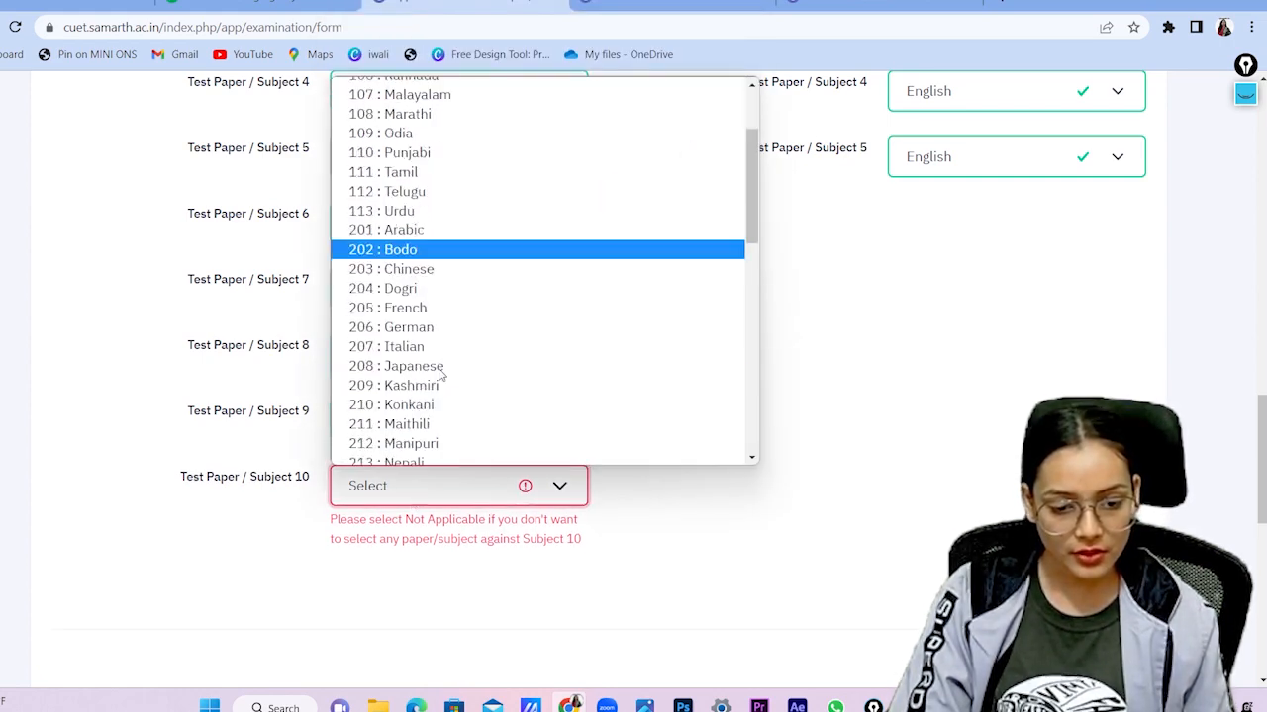
scroll(442, 374, "down", 9)
left_click(428, 461)
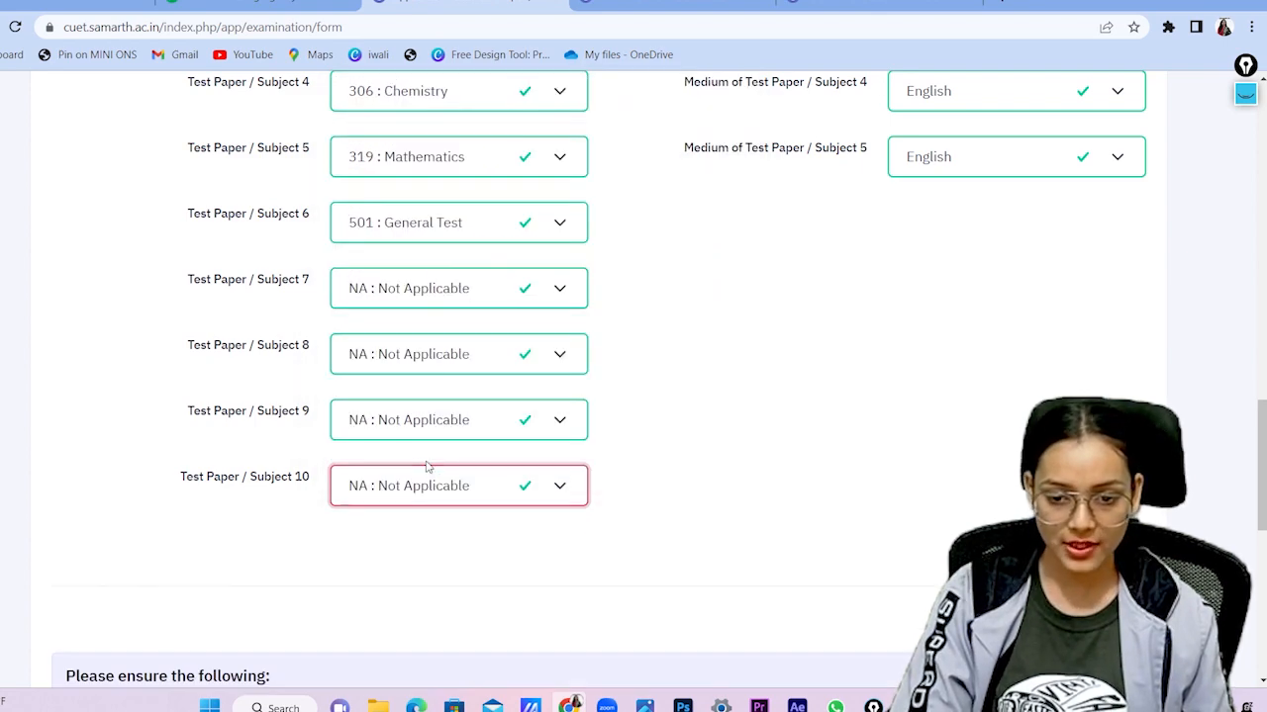
Save the test paper details and review the list of selected subjects and mediums.
scroll(681, 512, "down", 7)
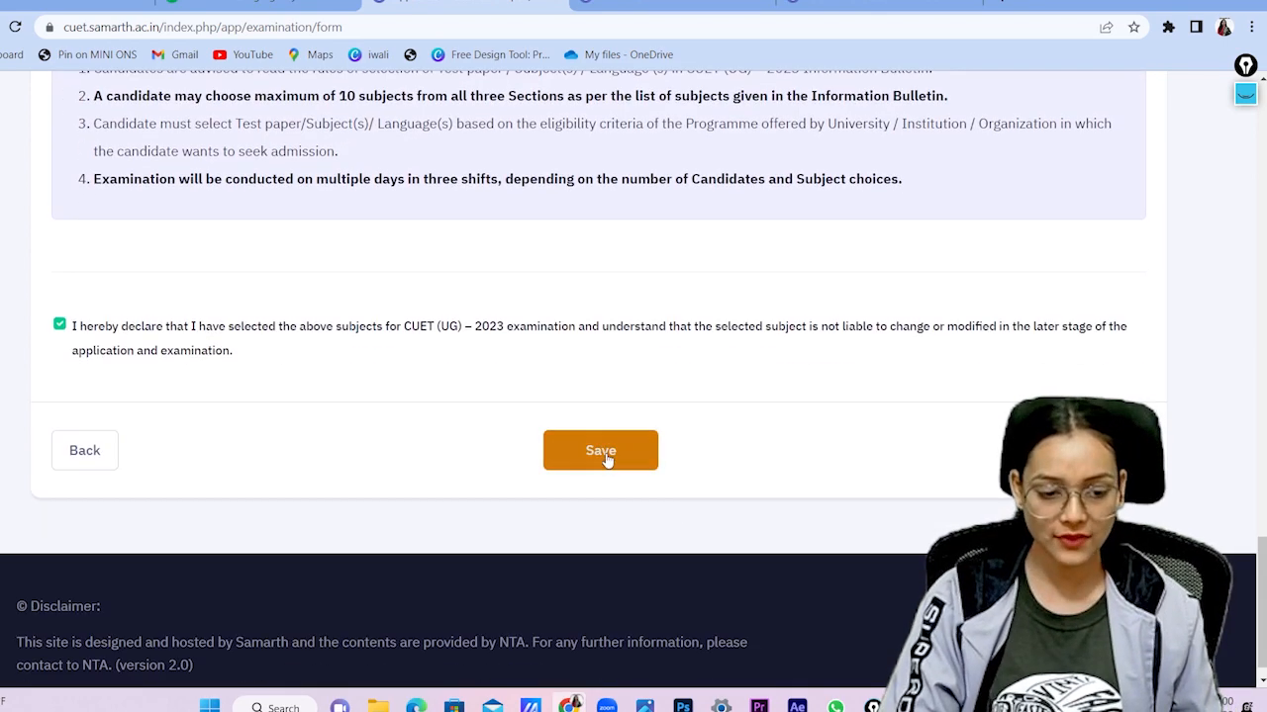
left_click(608, 461)
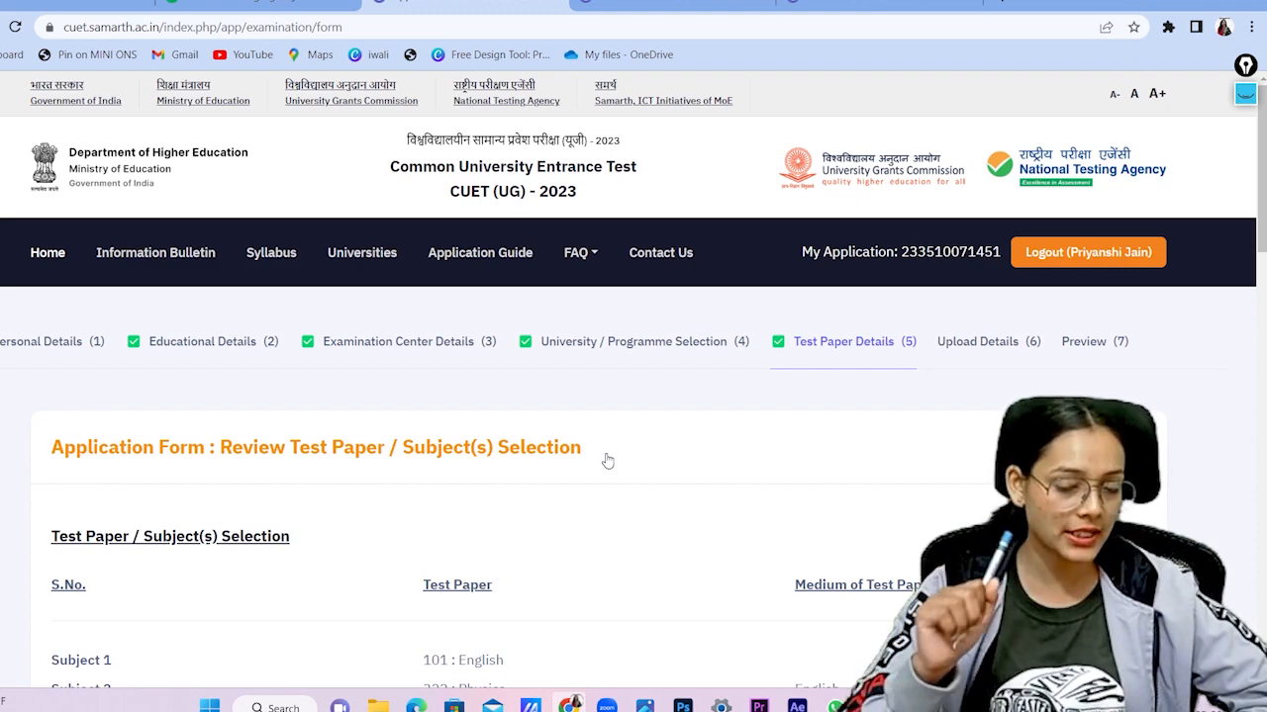
scroll(608, 461, "down", 9)
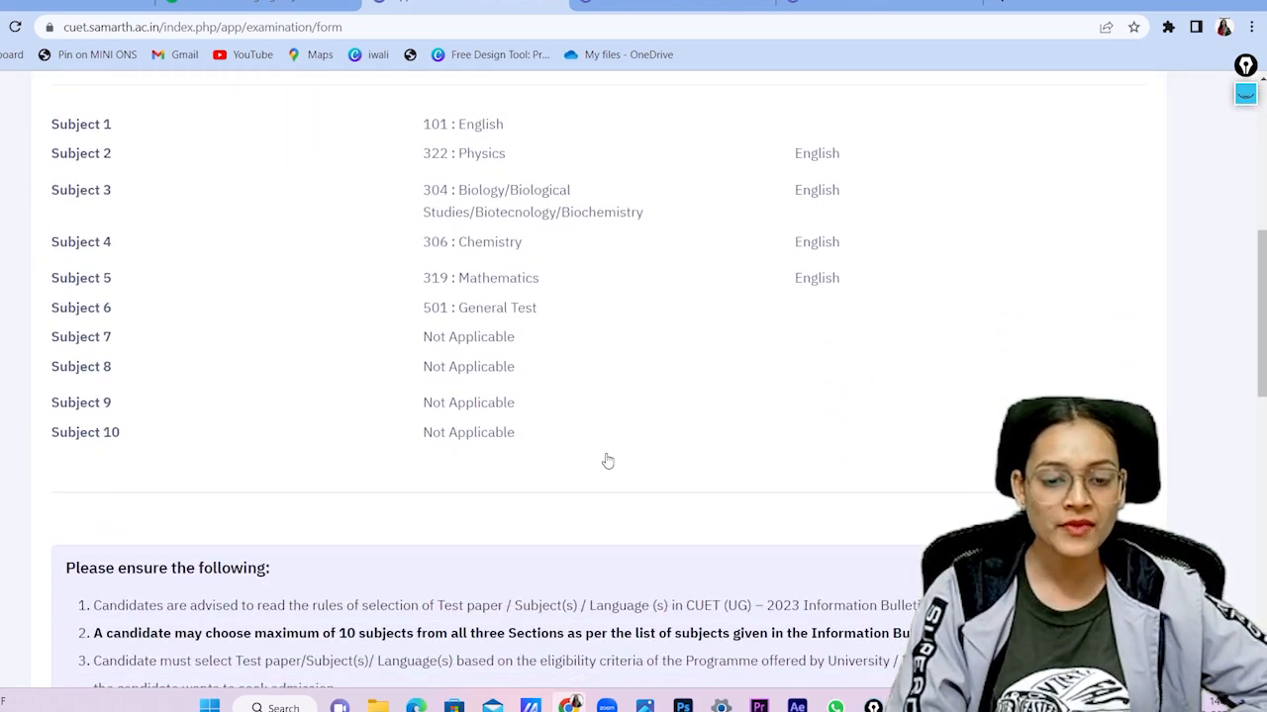
Check the selected subjects and existing declaration, and proceed from the test paper section to Upload Documents.
scroll(607, 461, "down", 8)
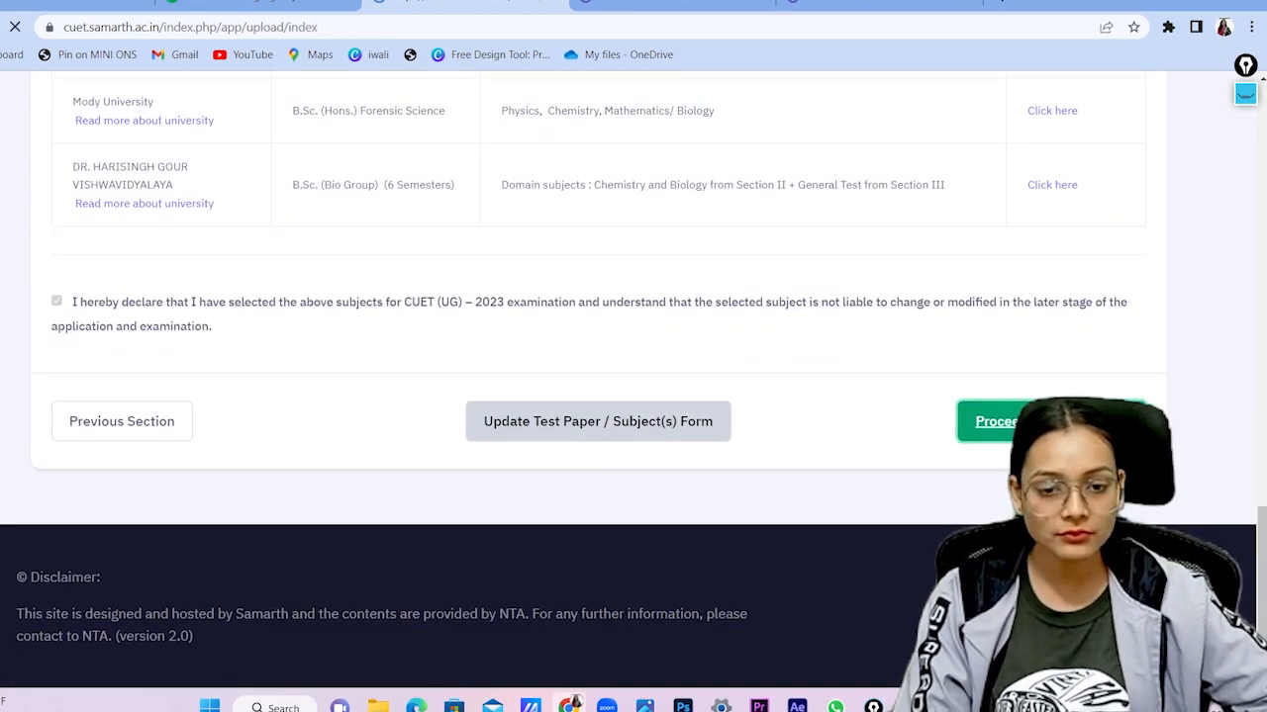
scroll(535, 556, "down", 3)
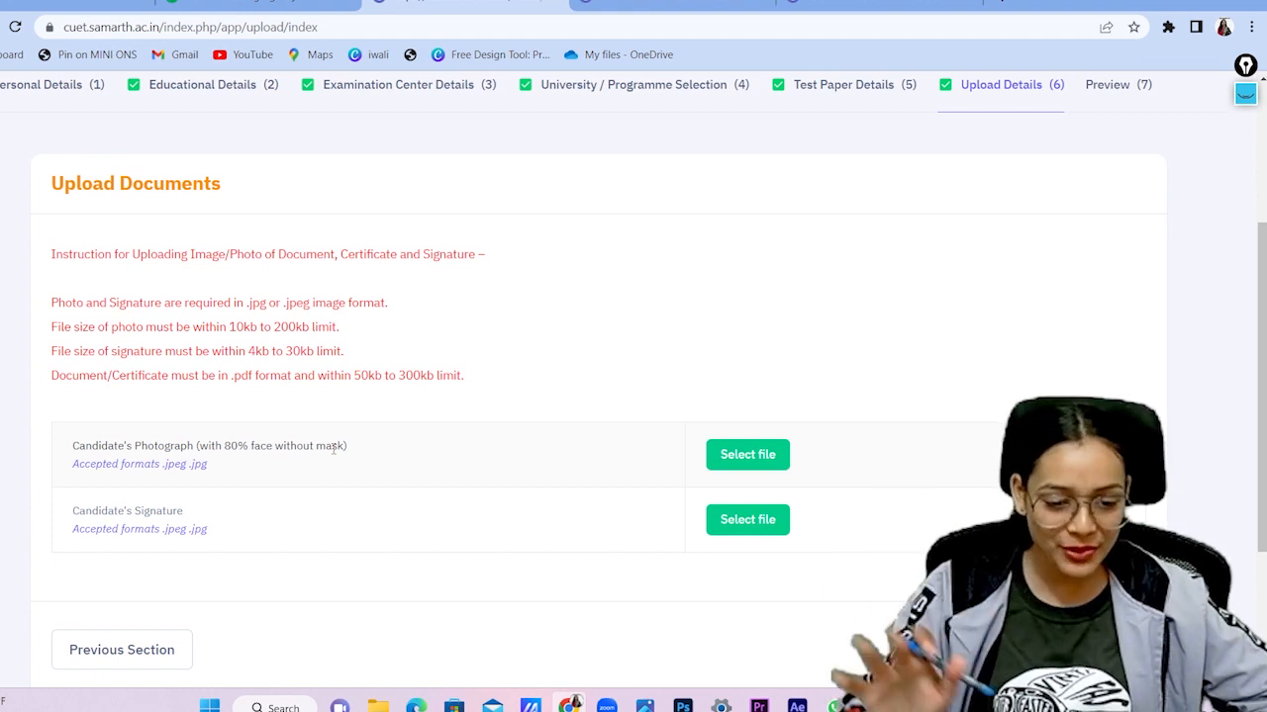
Try to upload WhatsApp Image 2023-02-13 at 2.02.09 PM as the Candidate's Photograph.
left_click(762, 455)
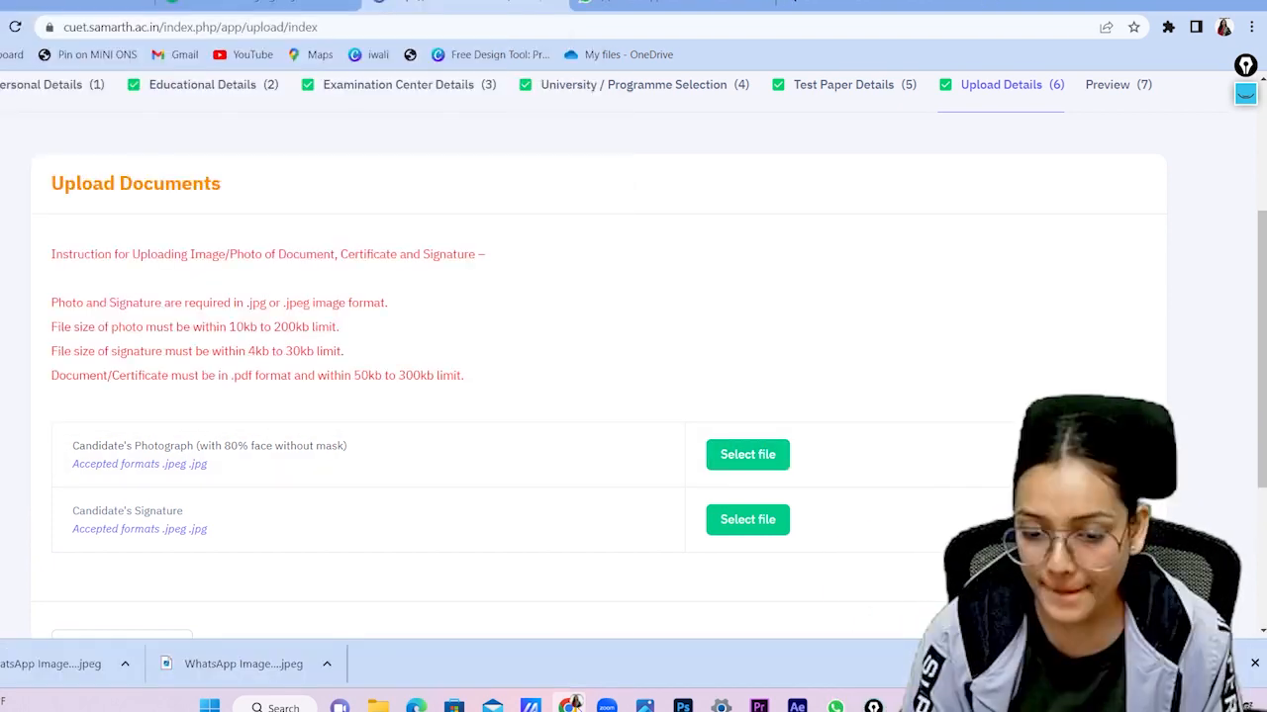
left_click(743, 451)
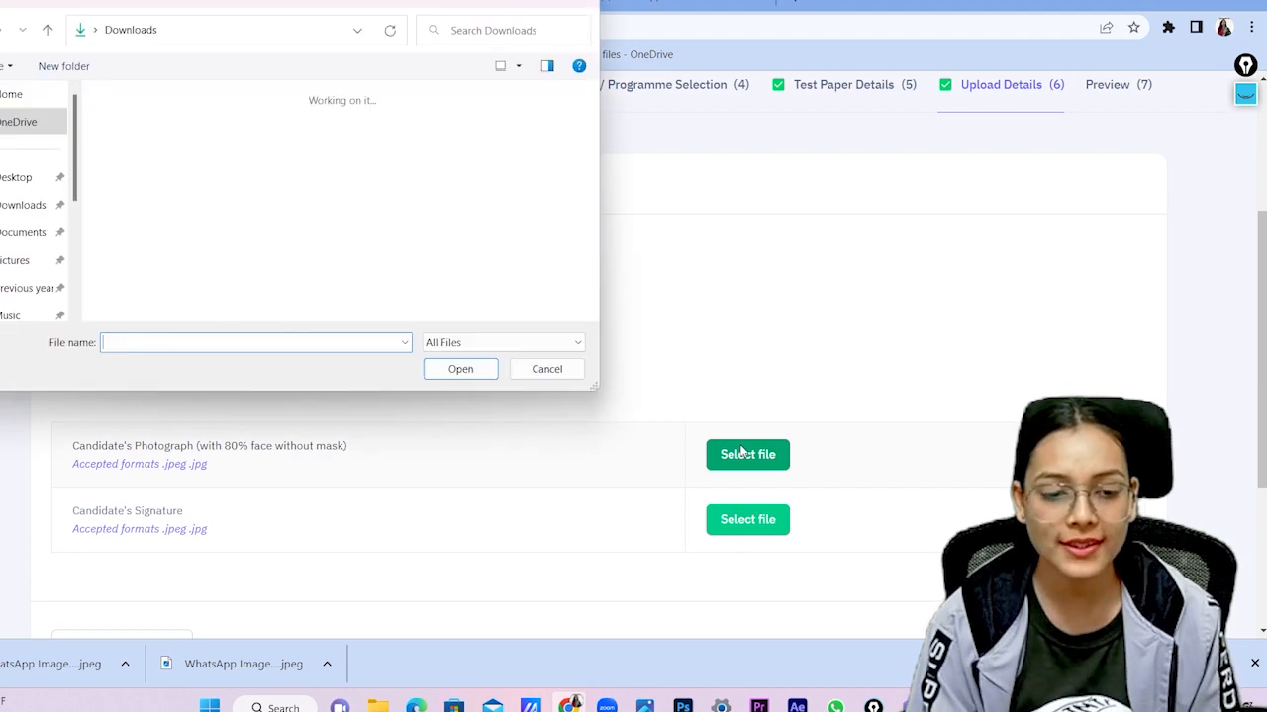
left_click(218, 173)
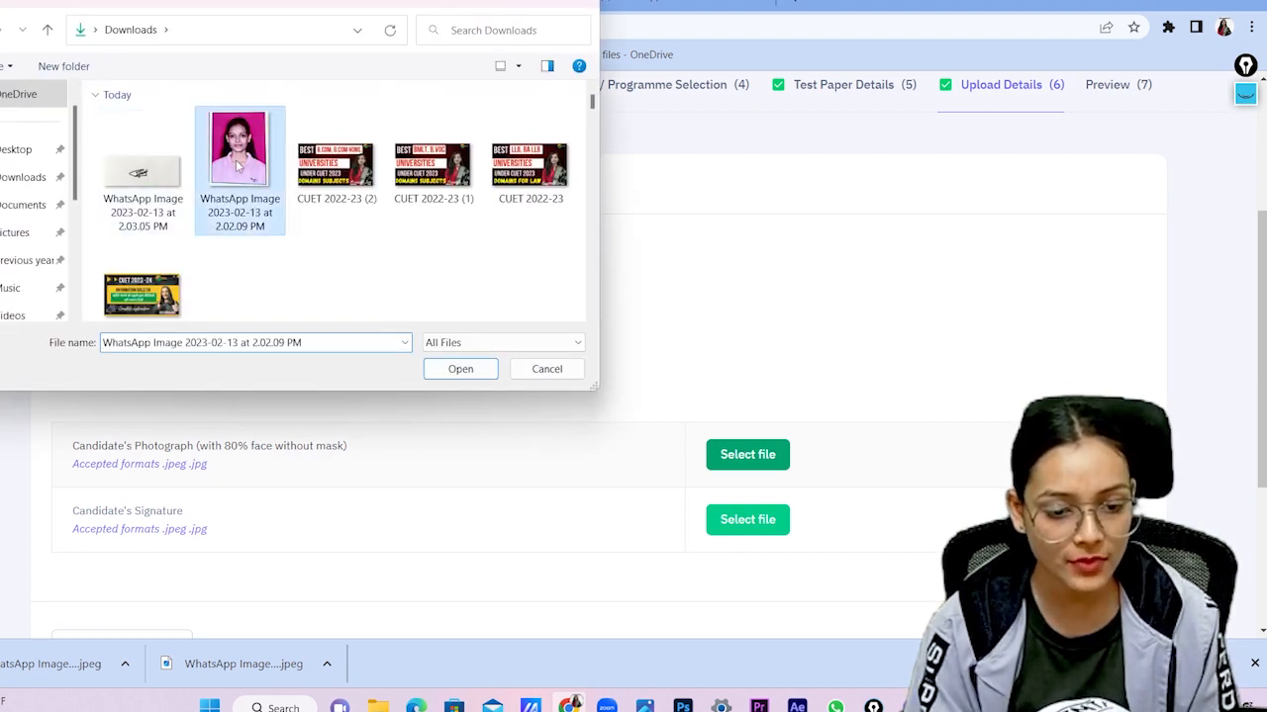
left_click(476, 373)
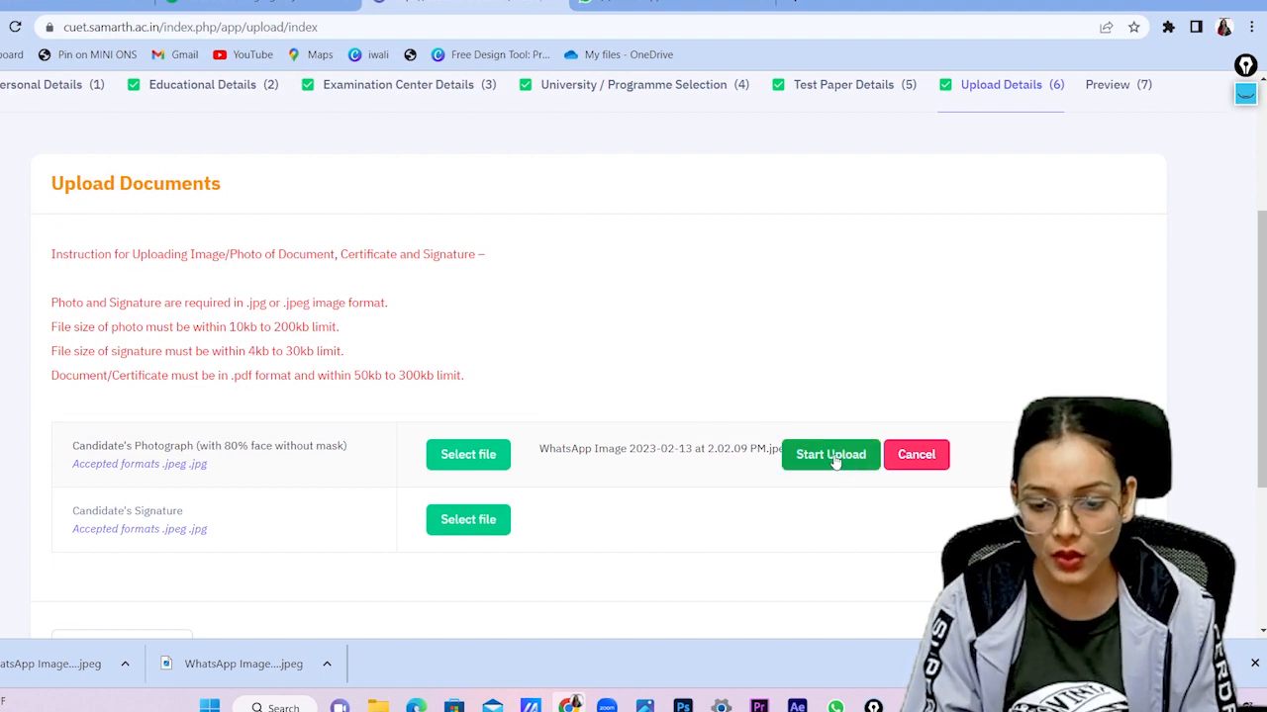
left_click(834, 457)
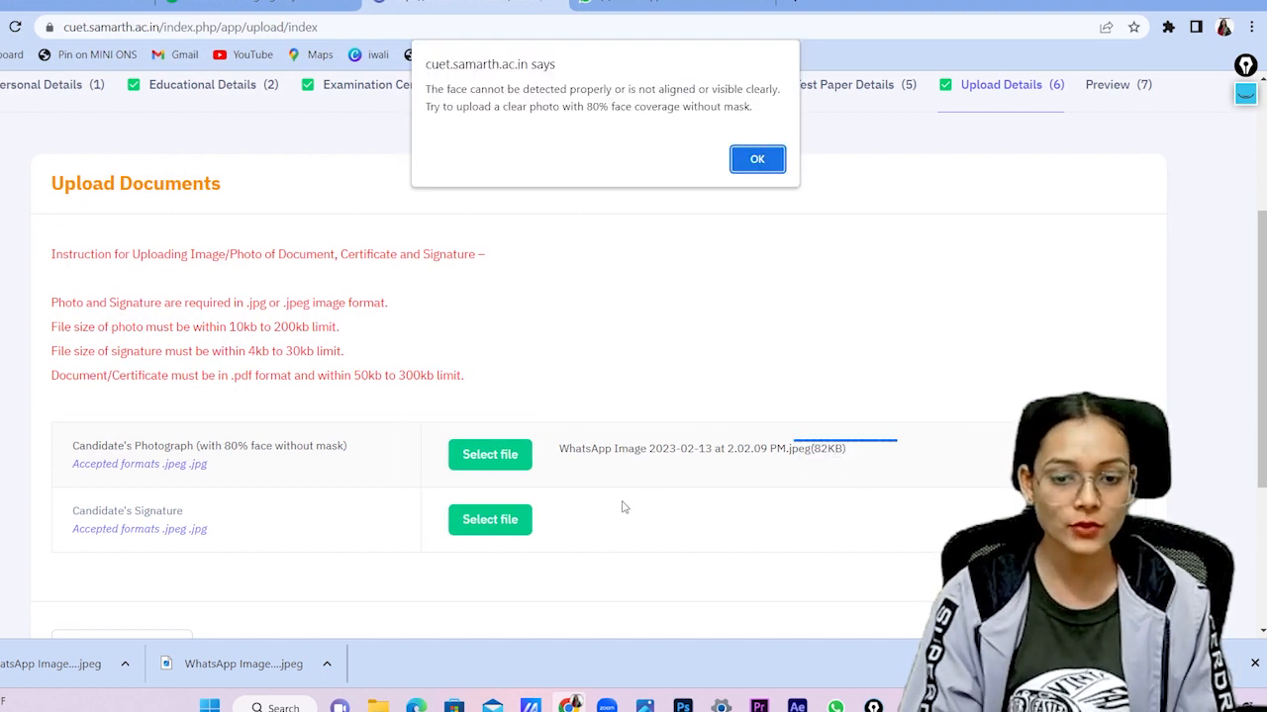
left_click(758, 160)
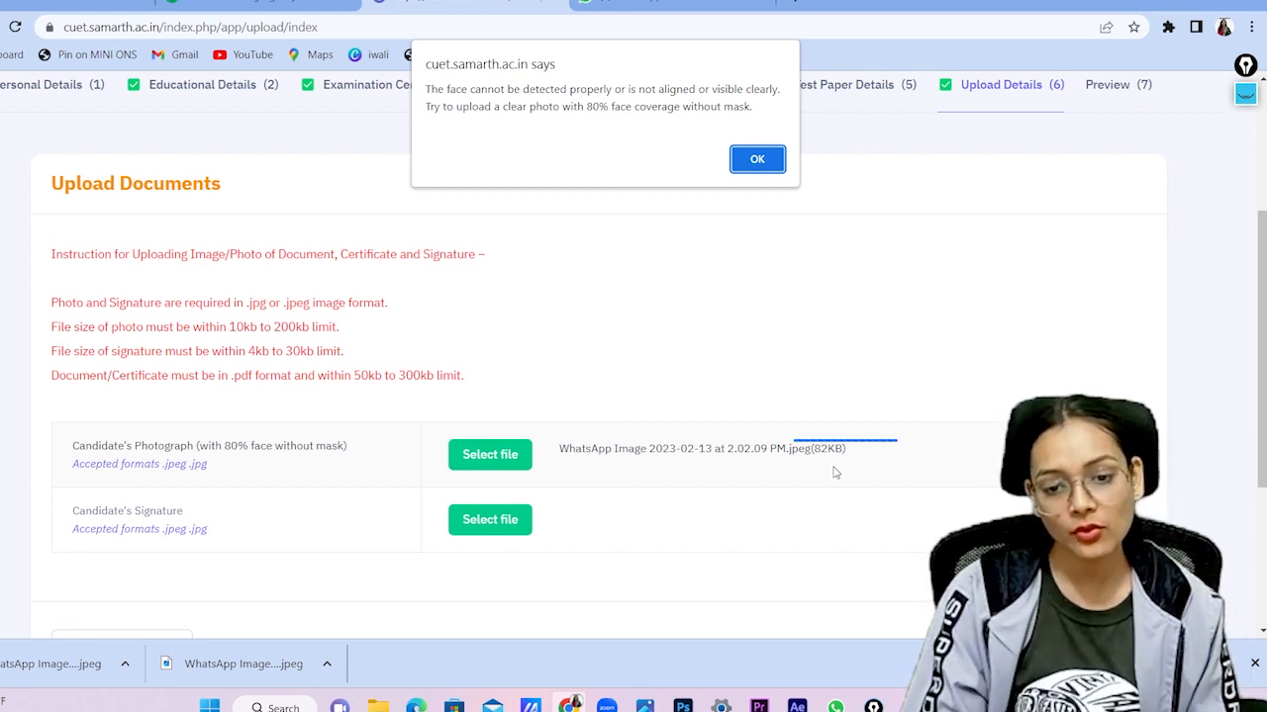
left_click(754, 163)
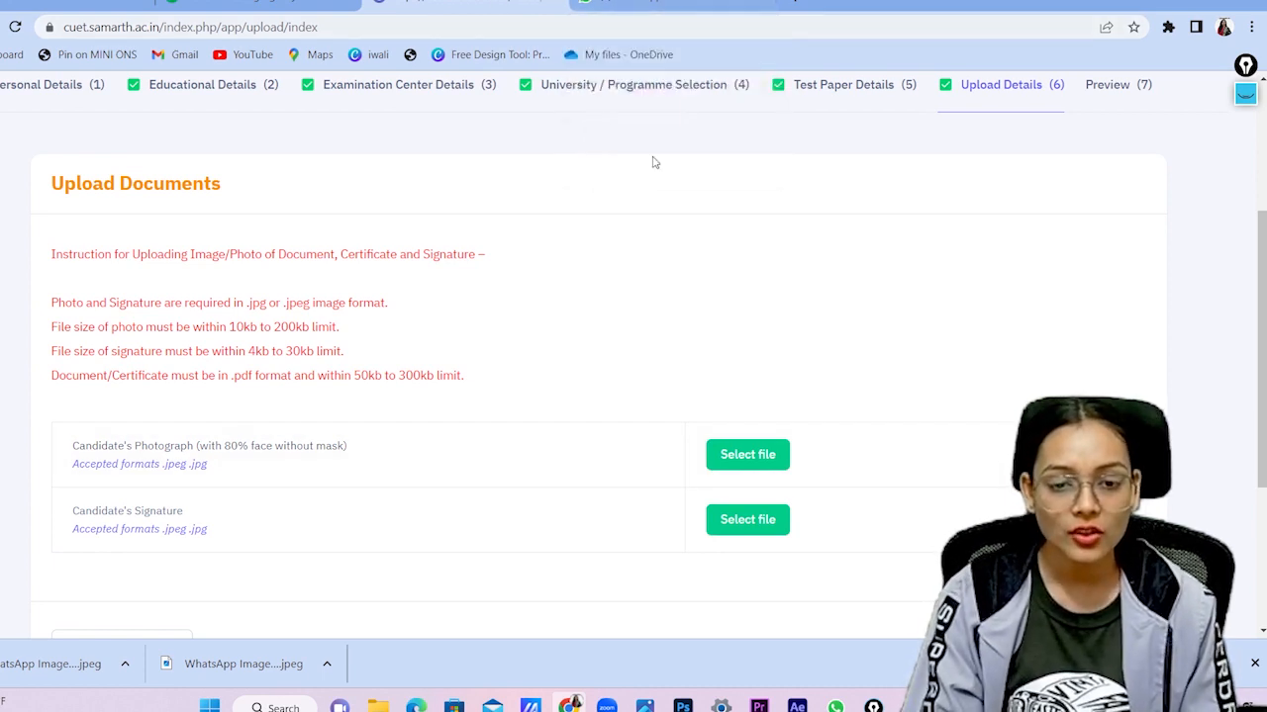
Upload a clear, front-facing photo with a green background as the Candidate's Photograph.
left_click(752, 452)
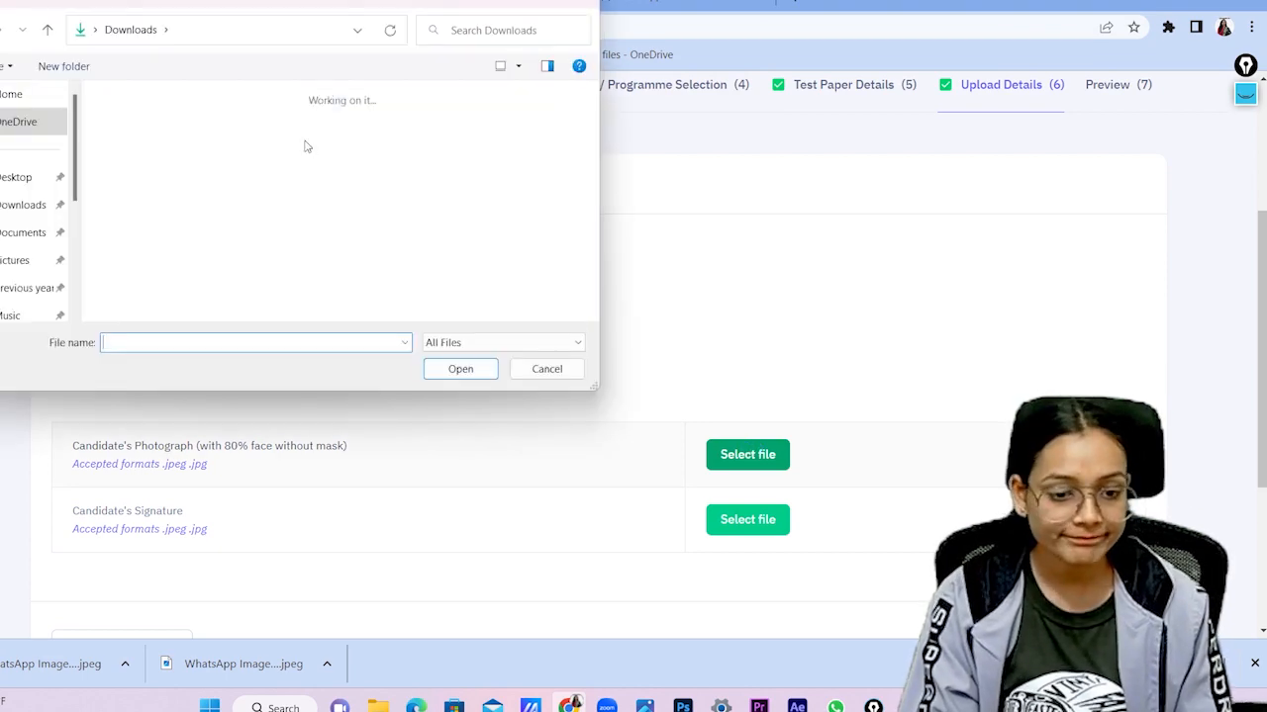
scroll(320, 193, "down", 5)
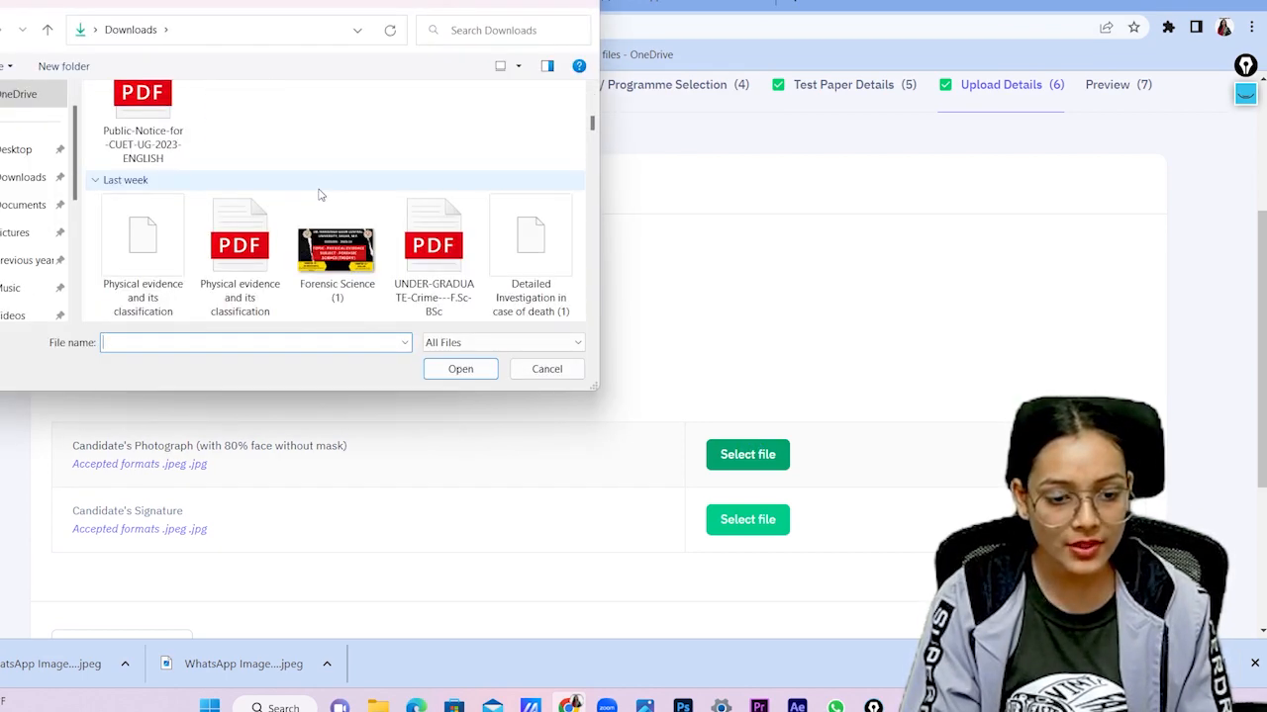
scroll(320, 193, "down", 5)
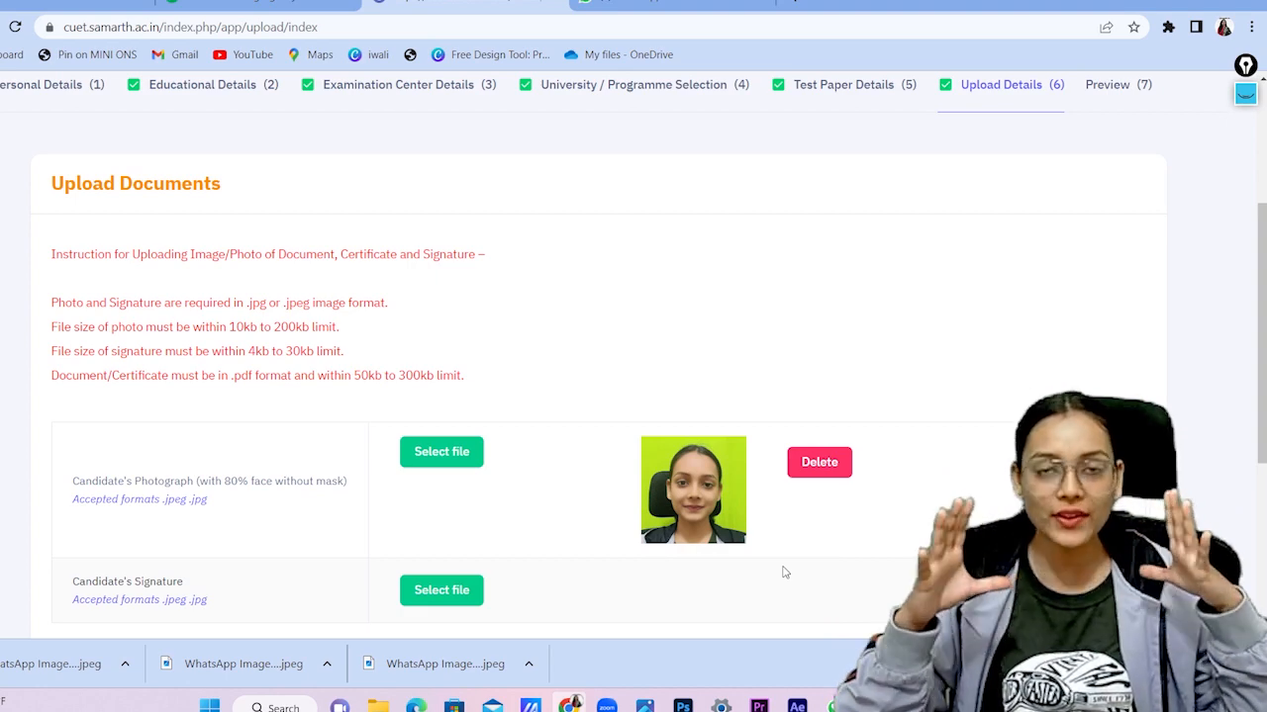
Upload WhatsApp Image 2023-02-13 at 2.03.05 PM as the Candidate's Signature and continue to the application preview.
scroll(784, 572, "down", 2)
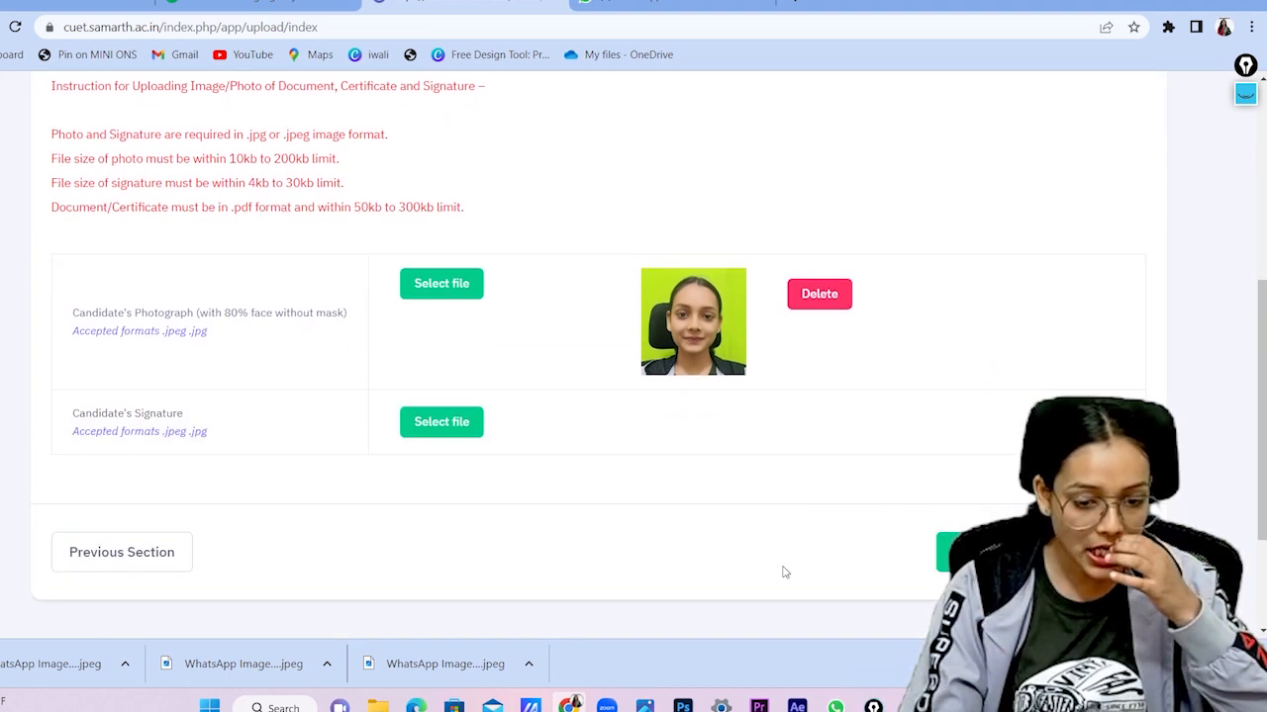
left_click(432, 411)
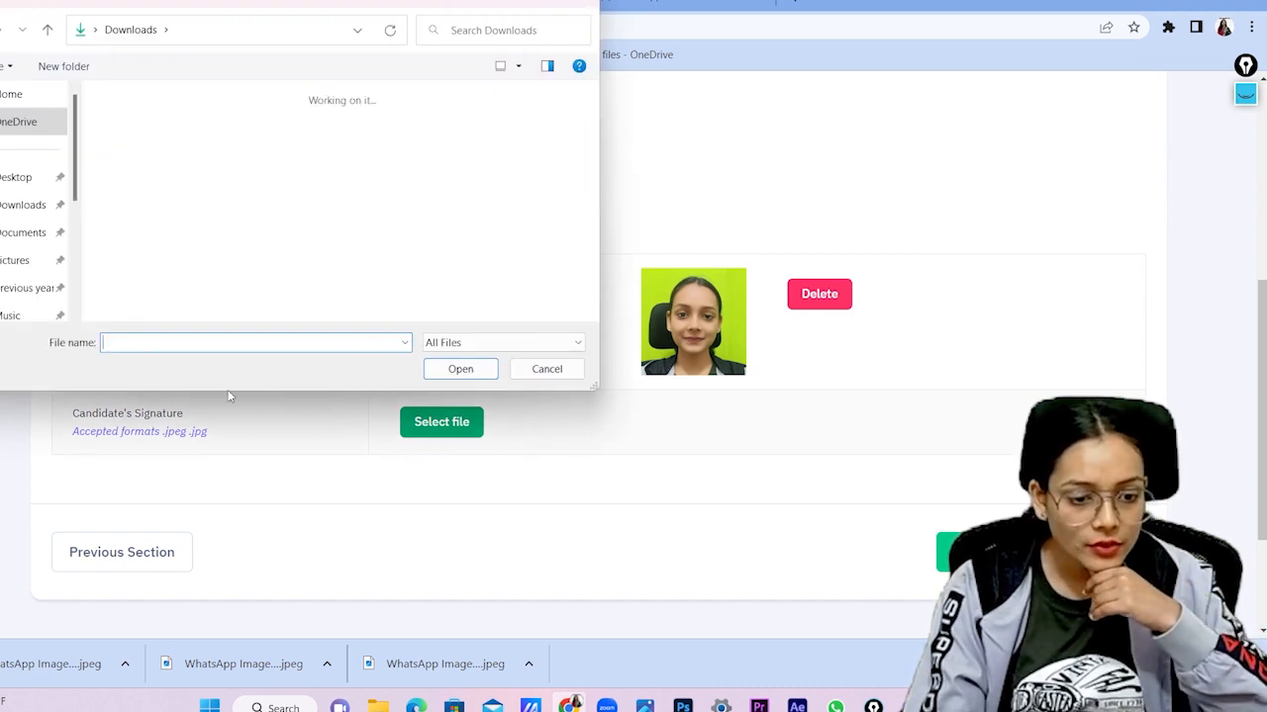
left_click(337, 168)
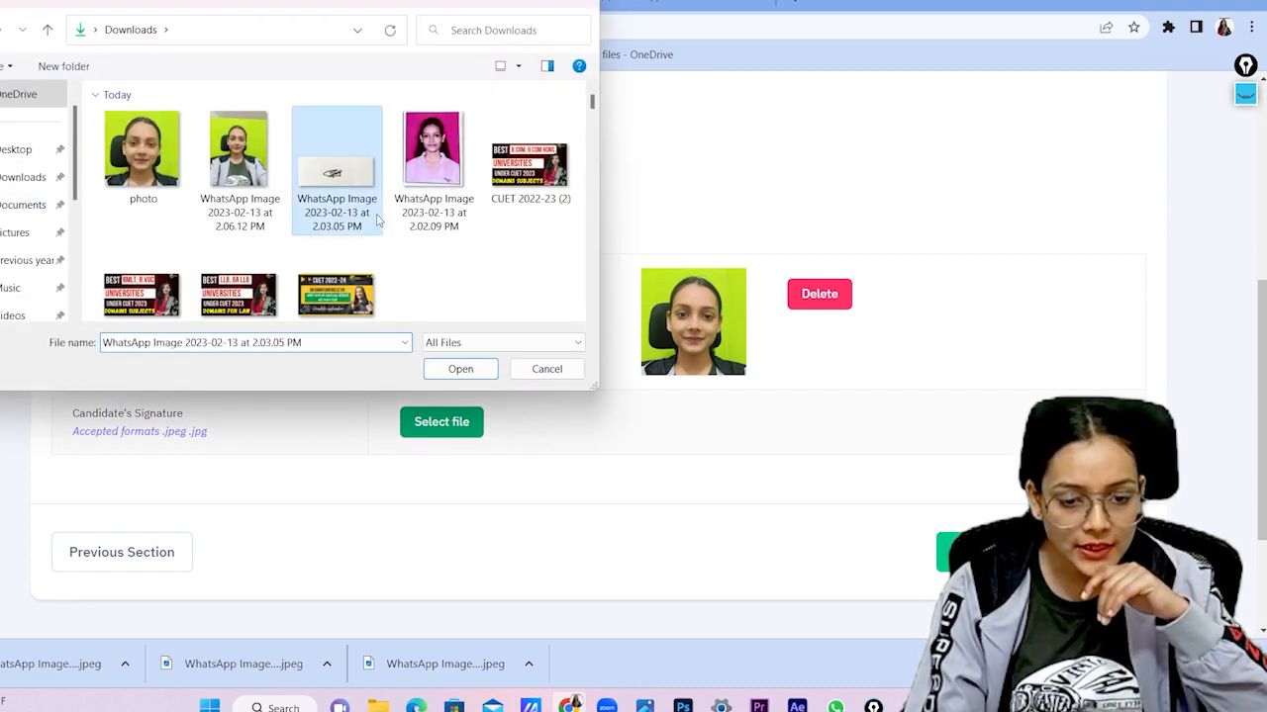
left_click(460, 368)
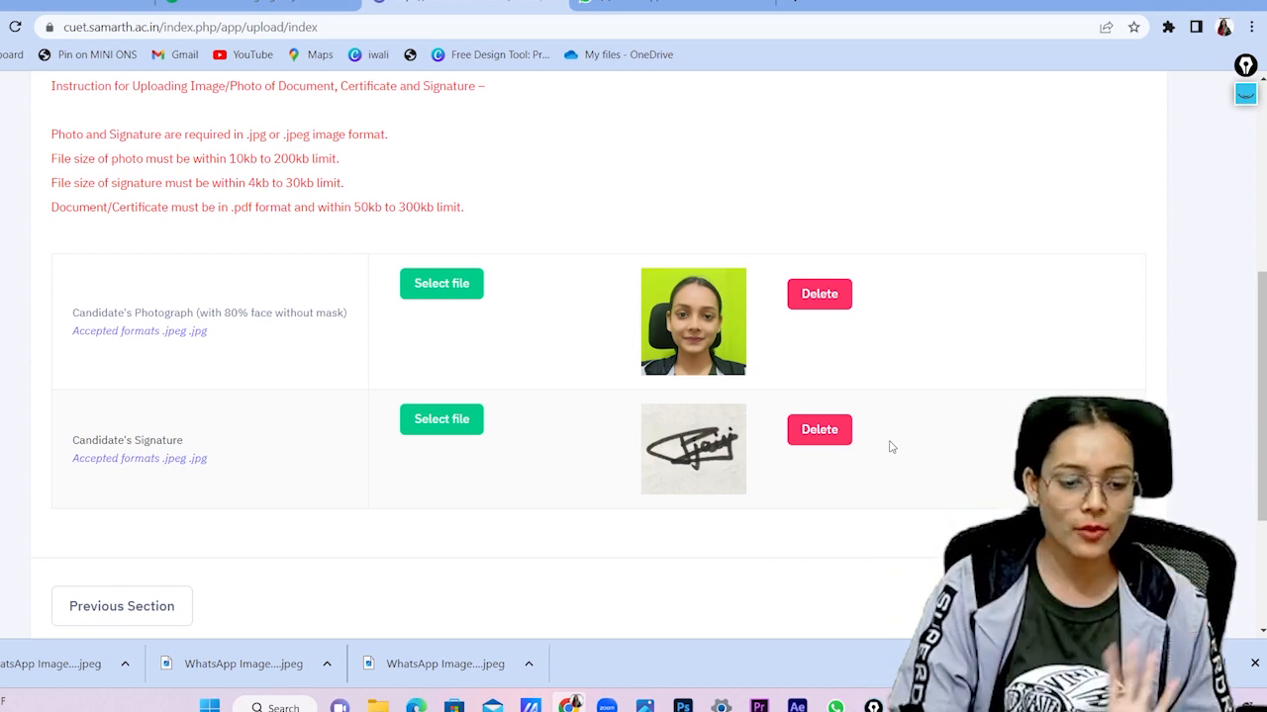
scroll(891, 445, "down", 1)
left_click(976, 483)
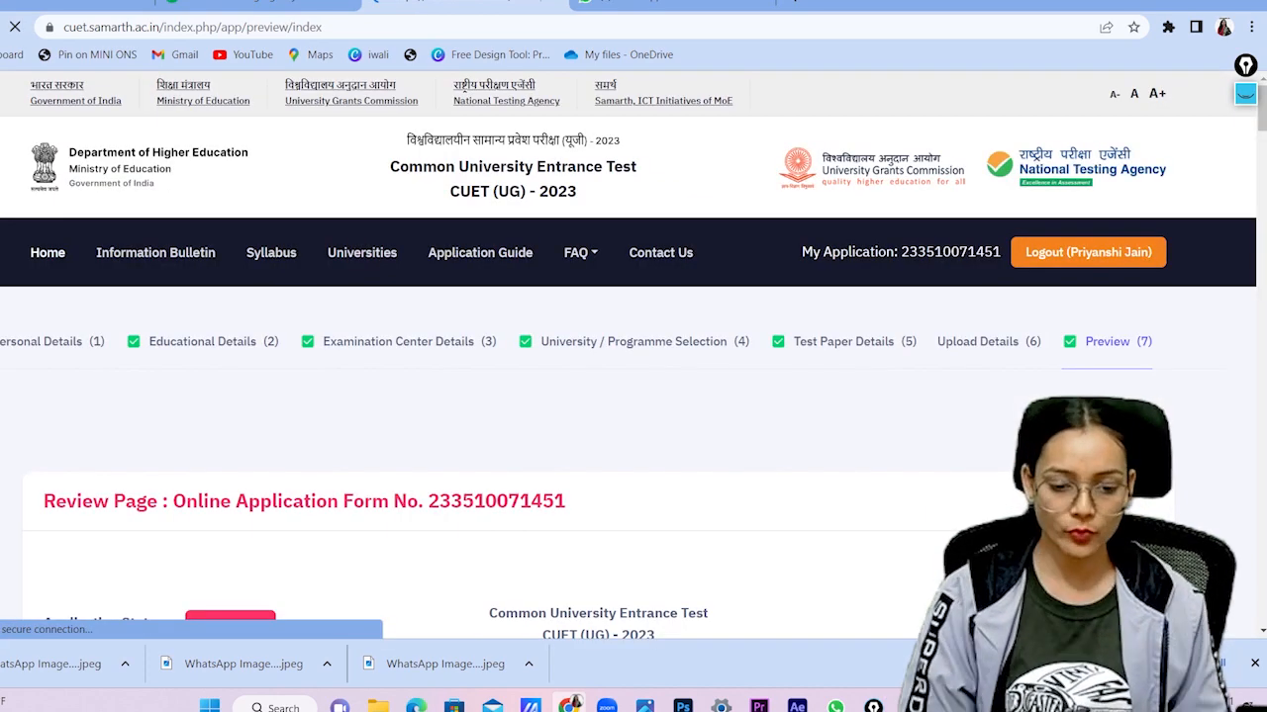
Review the personal, educational, address, uploaded file and fee details on the application's review page.
scroll(346, 294, "down", 3)
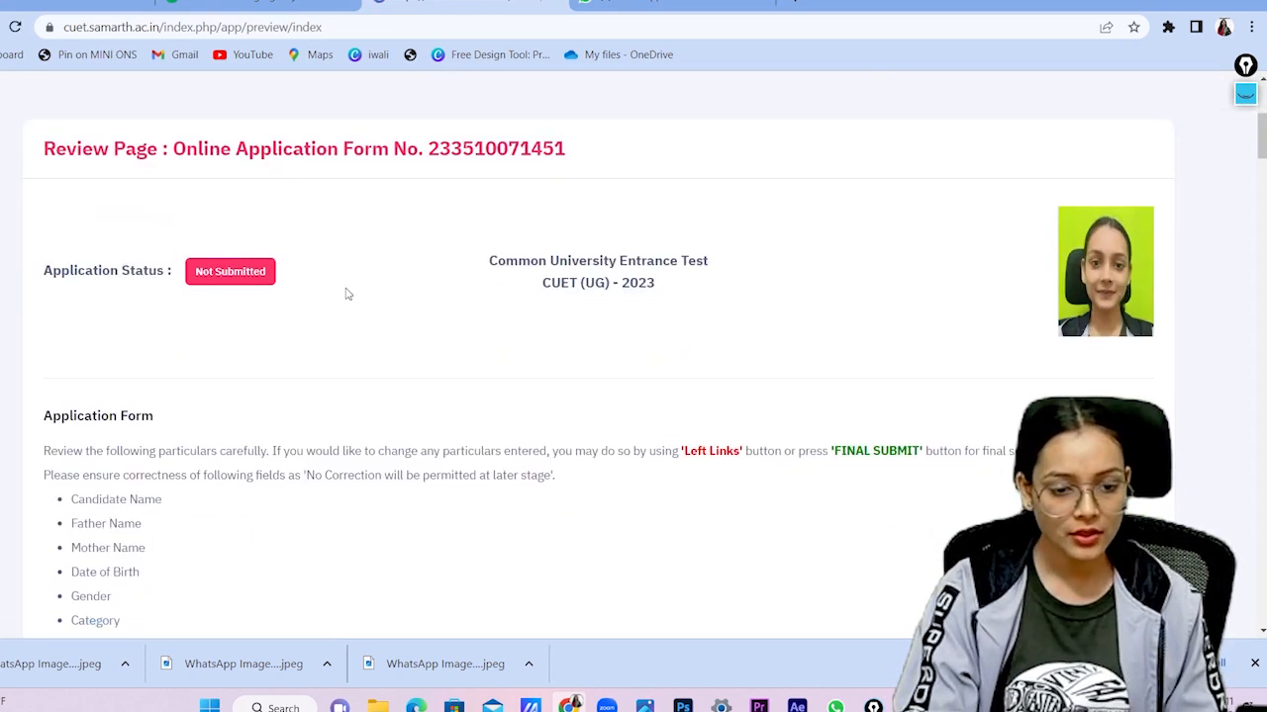
scroll(545, 423, "down", 3)
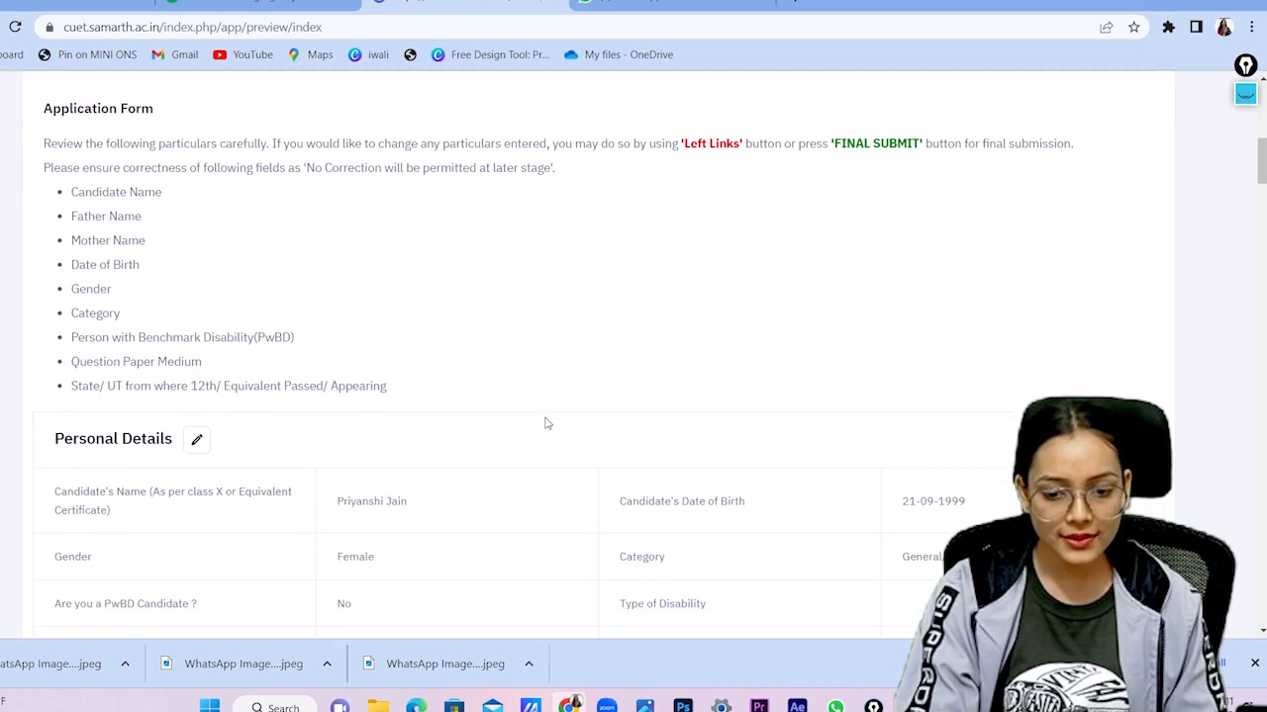
scroll(545, 423, "down", 8)
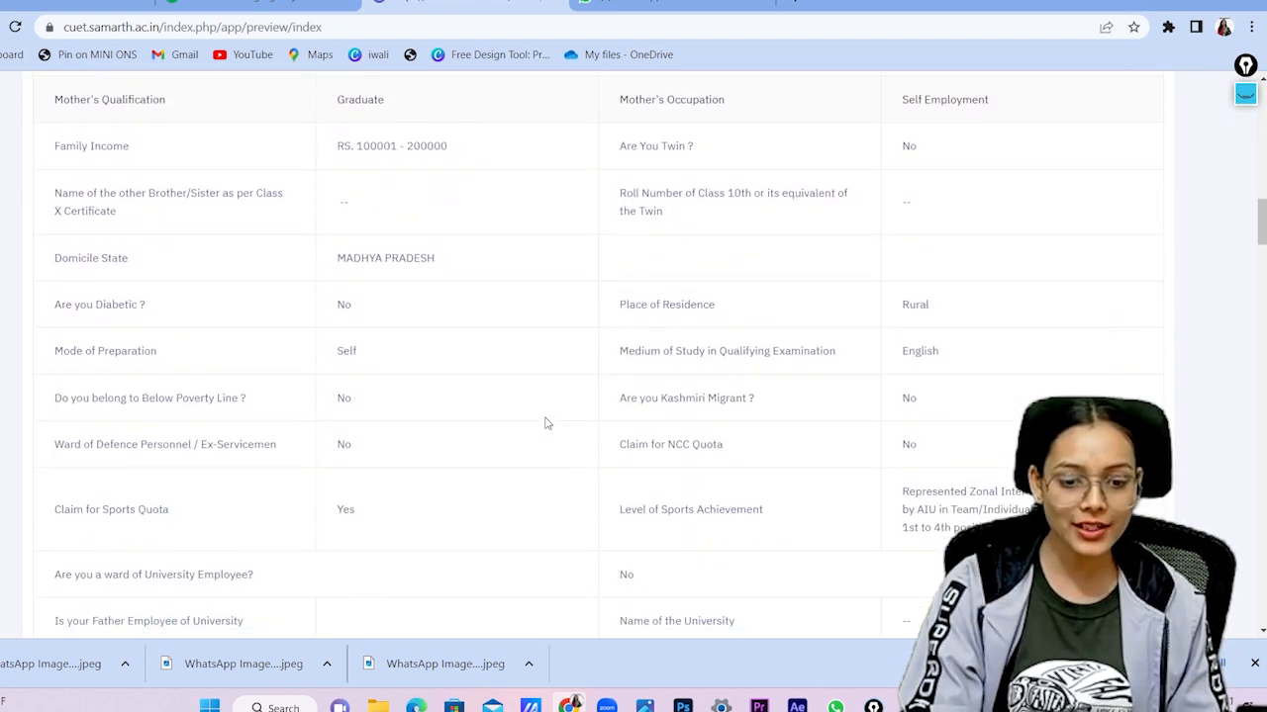
scroll(545, 423, "down", 7)
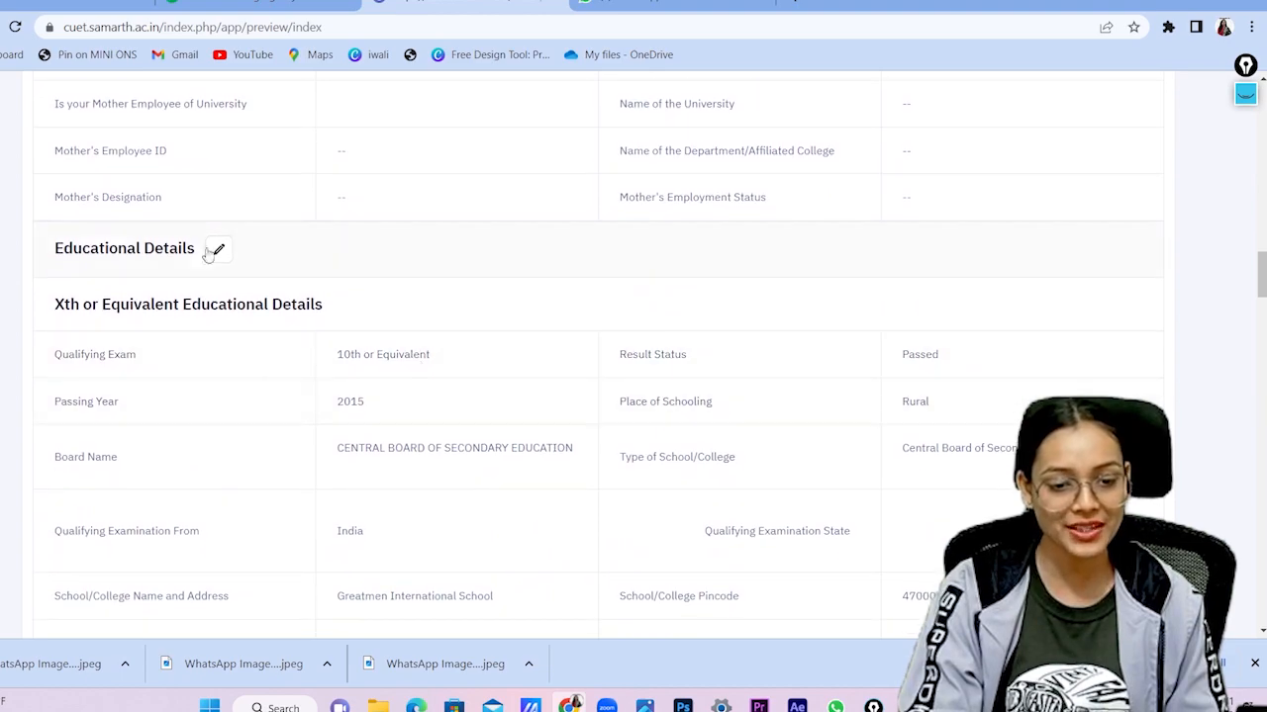
scroll(486, 379, "down", 7)
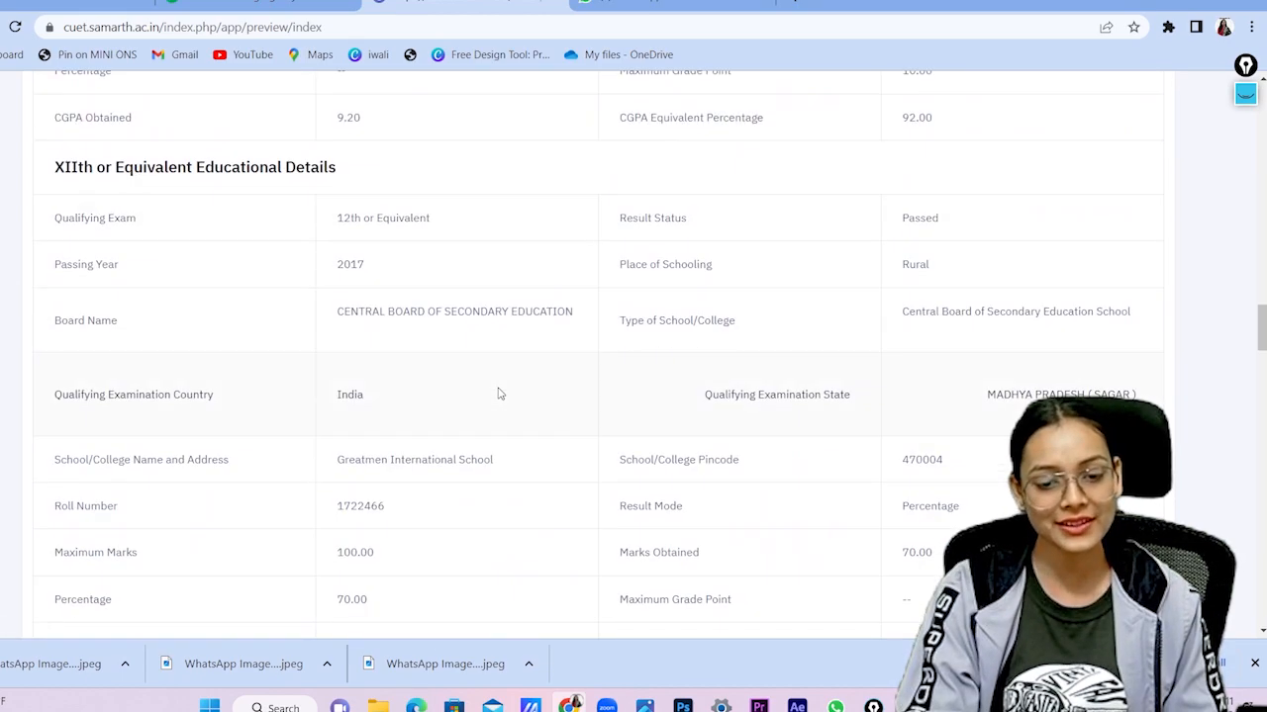
scroll(499, 394, "down", 18)
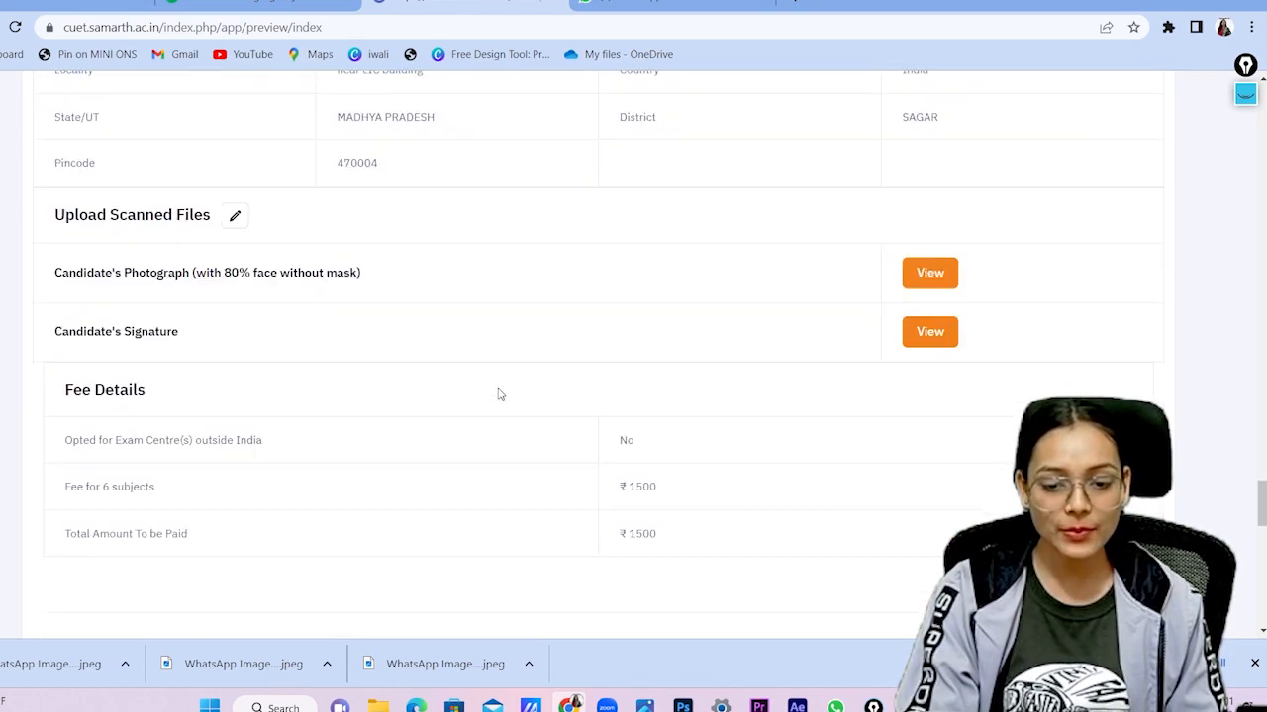
scroll(500, 394, "down", 6)
scroll(499, 394, "up", 7)
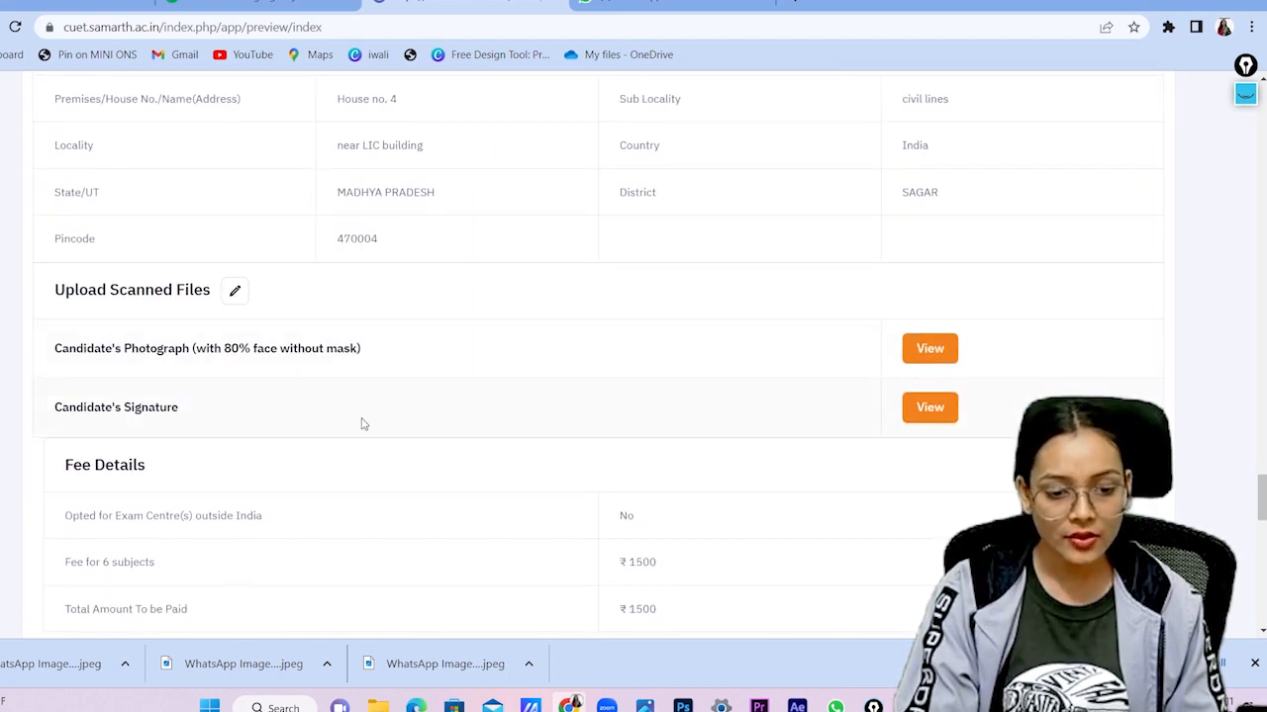
scroll(362, 423, "down", 4)
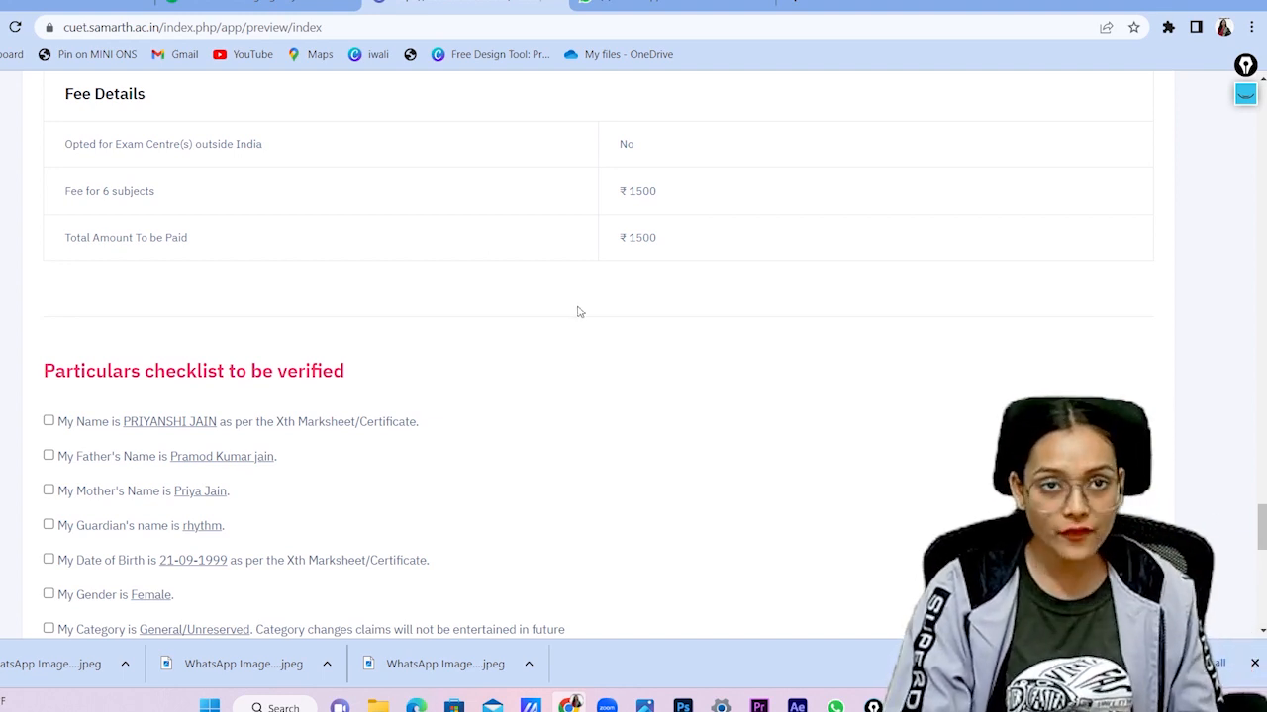
Confirm the checklist items for the candidate, parent and guardian names, date of birth, gender, category, educational details and 12th-class state.
scroll(579, 311, "down", 2)
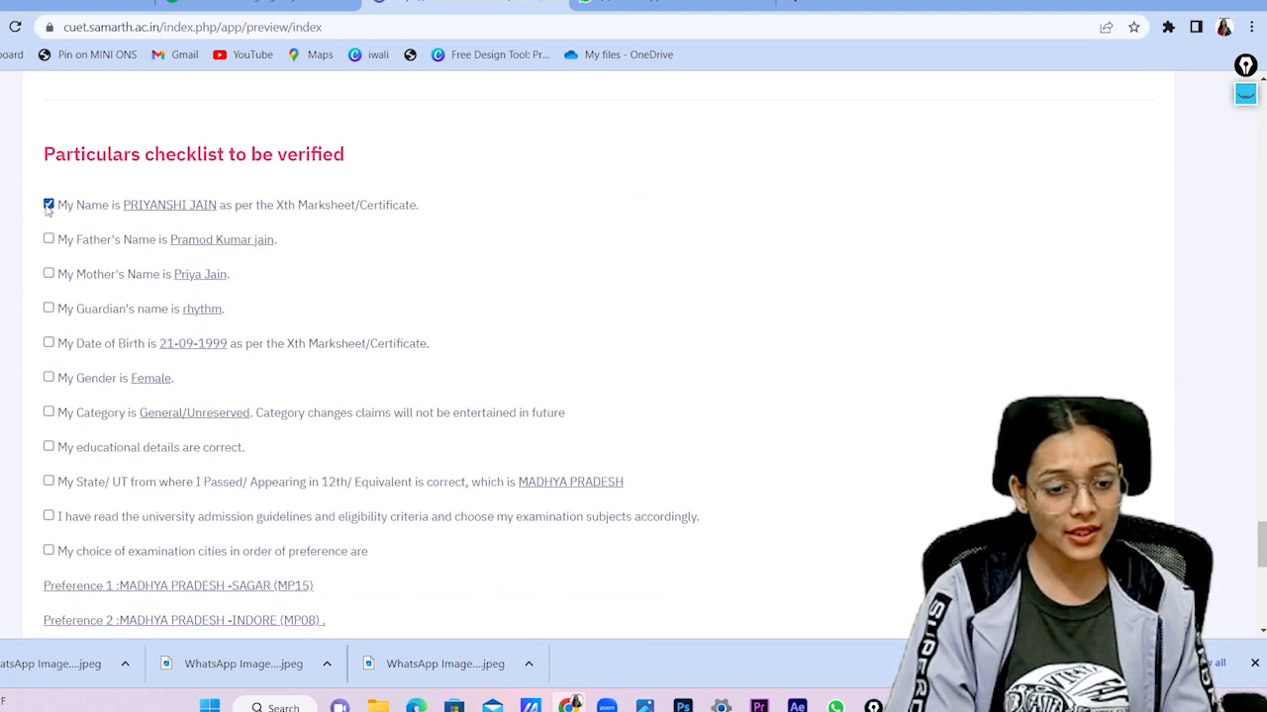
left_click(48, 274)
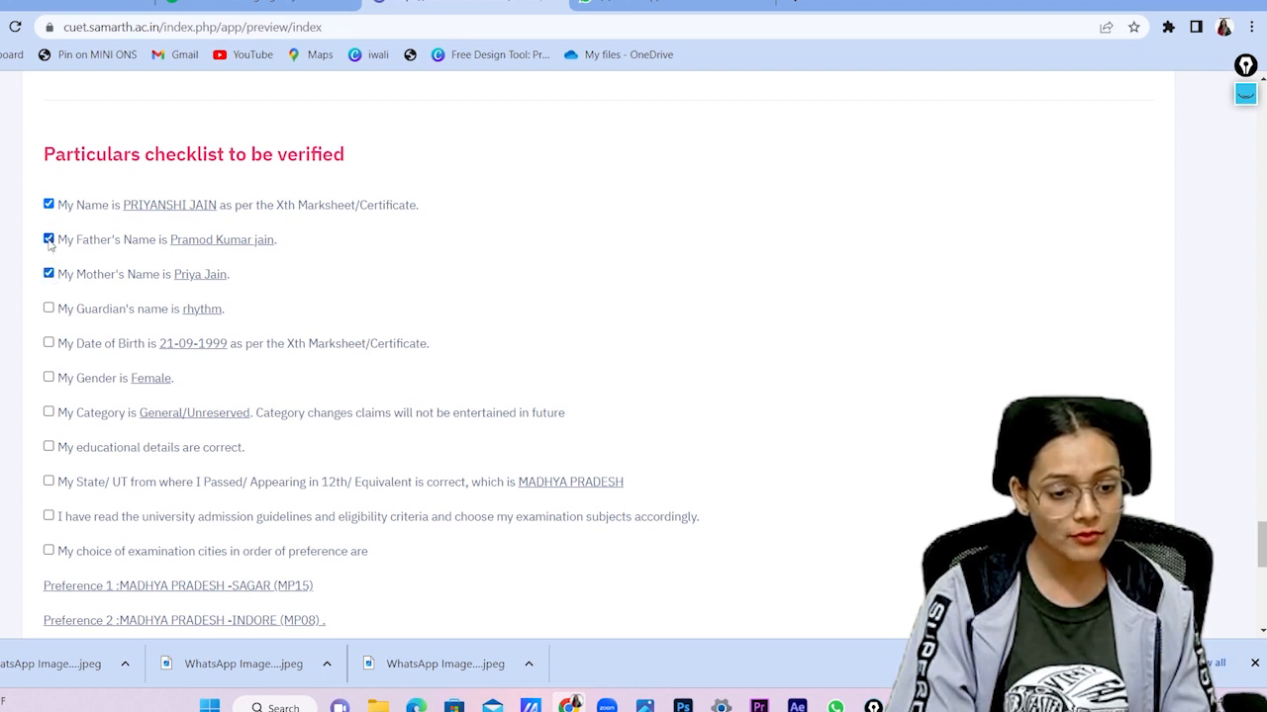
left_click(48, 309)
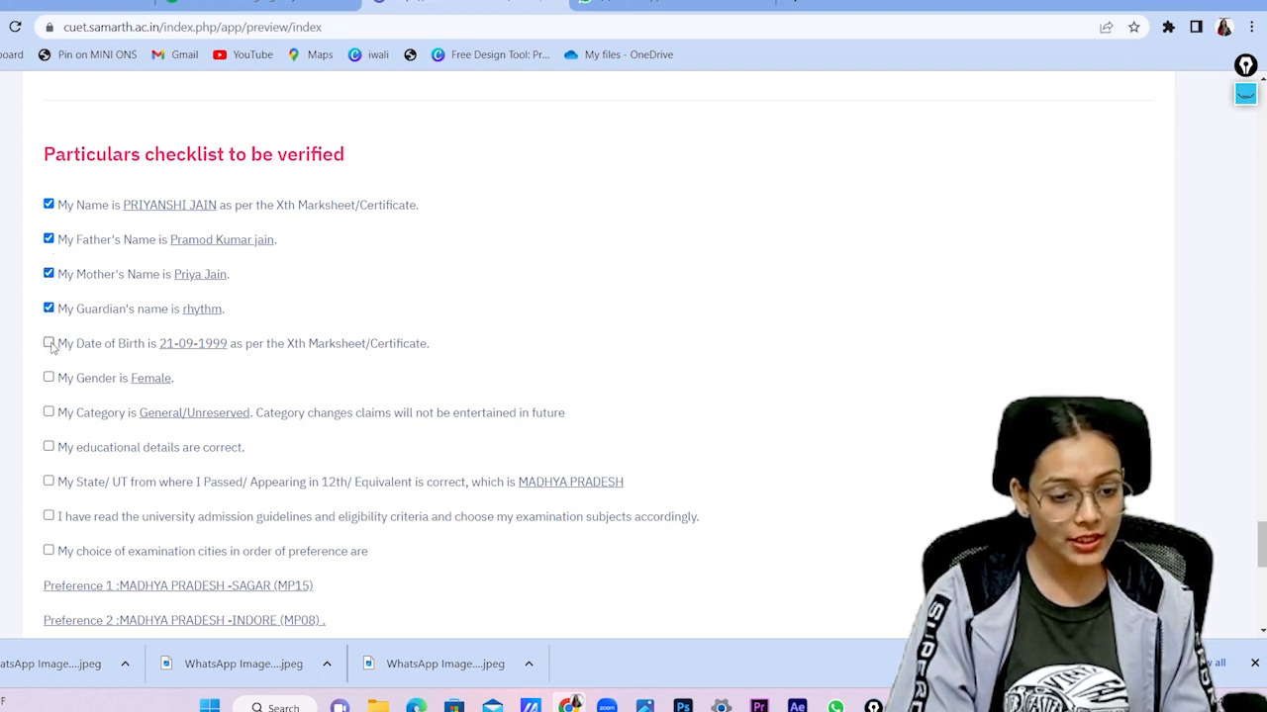
left_click(48, 343)
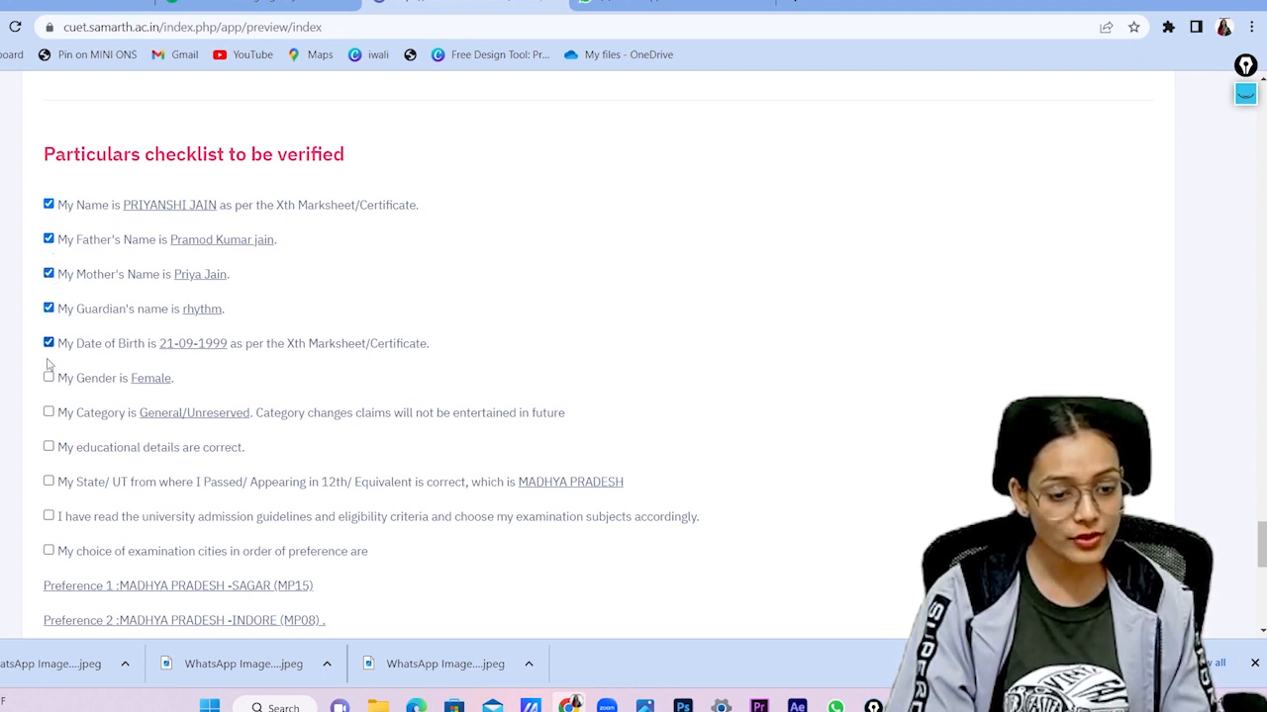
left_click(49, 412)
left_click(49, 447)
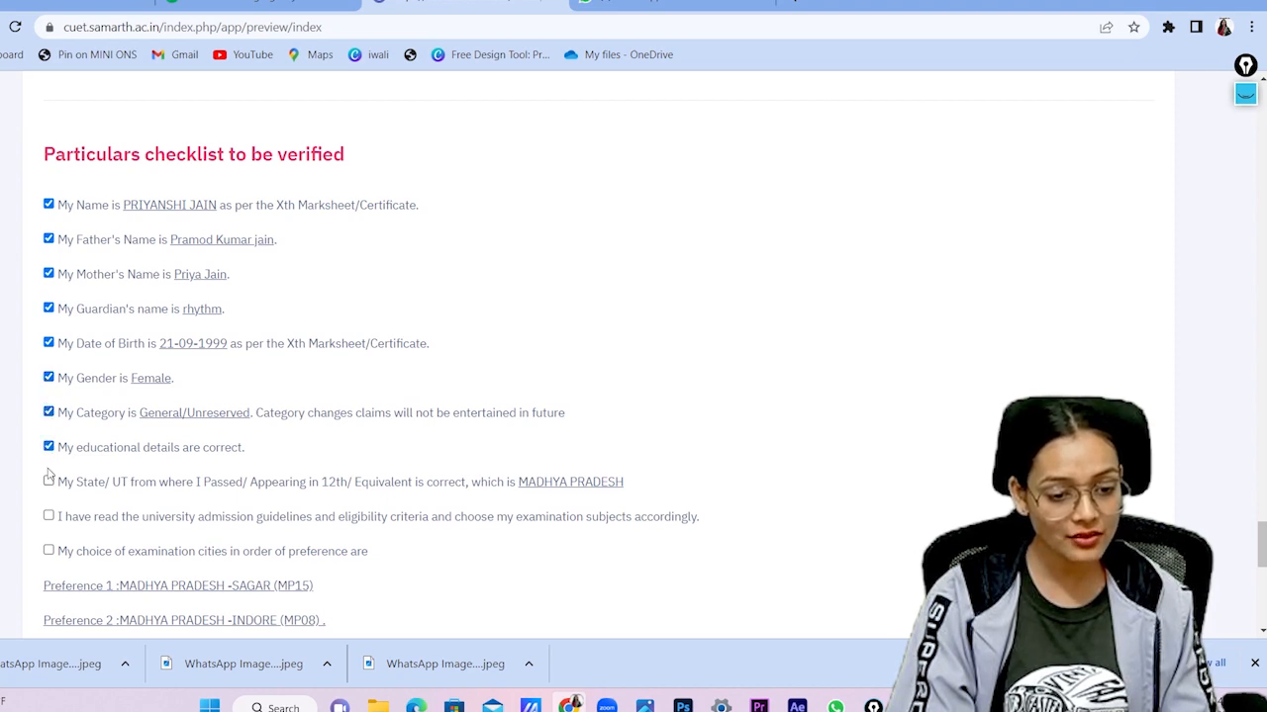
left_click(48, 482)
Accept the remaining checklist items on admission guidelines, examination cities, programme selection, both truthfulness declarations and authorising NTA to share details.
scroll(49, 483, "down", 2)
scroll(48, 485, "down", 3)
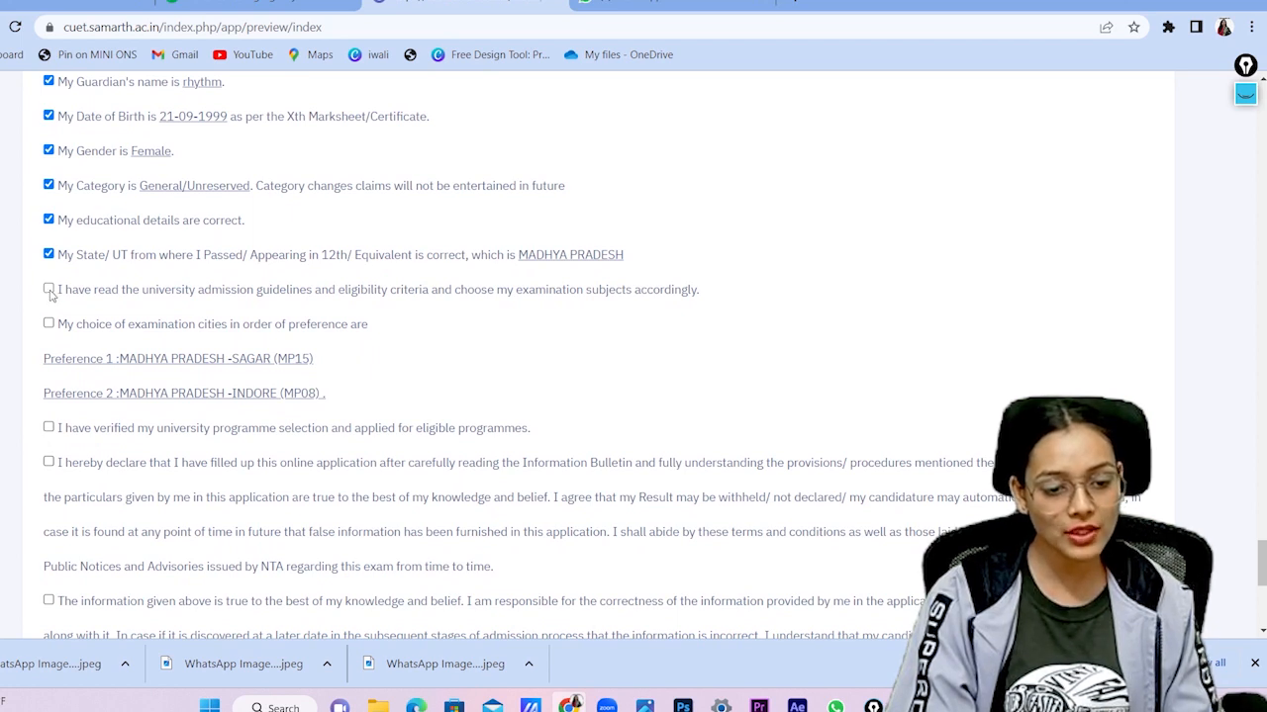
left_click(49, 323)
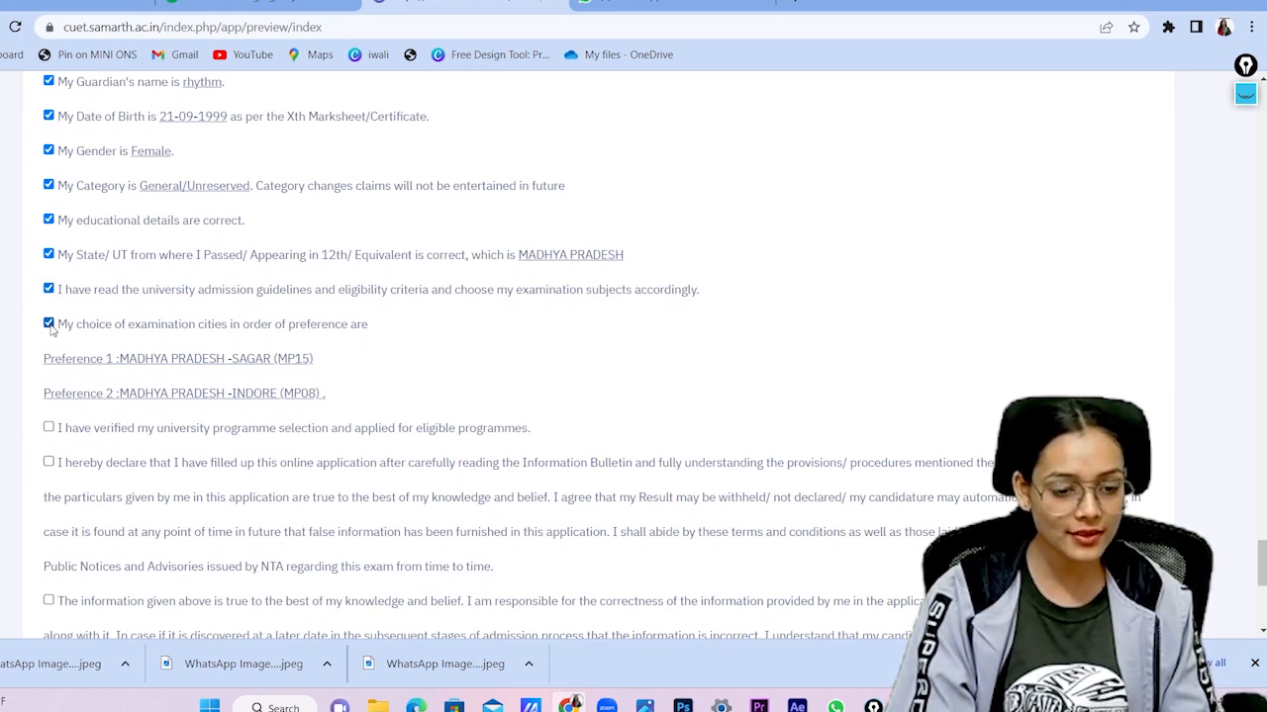
left_click(48, 428)
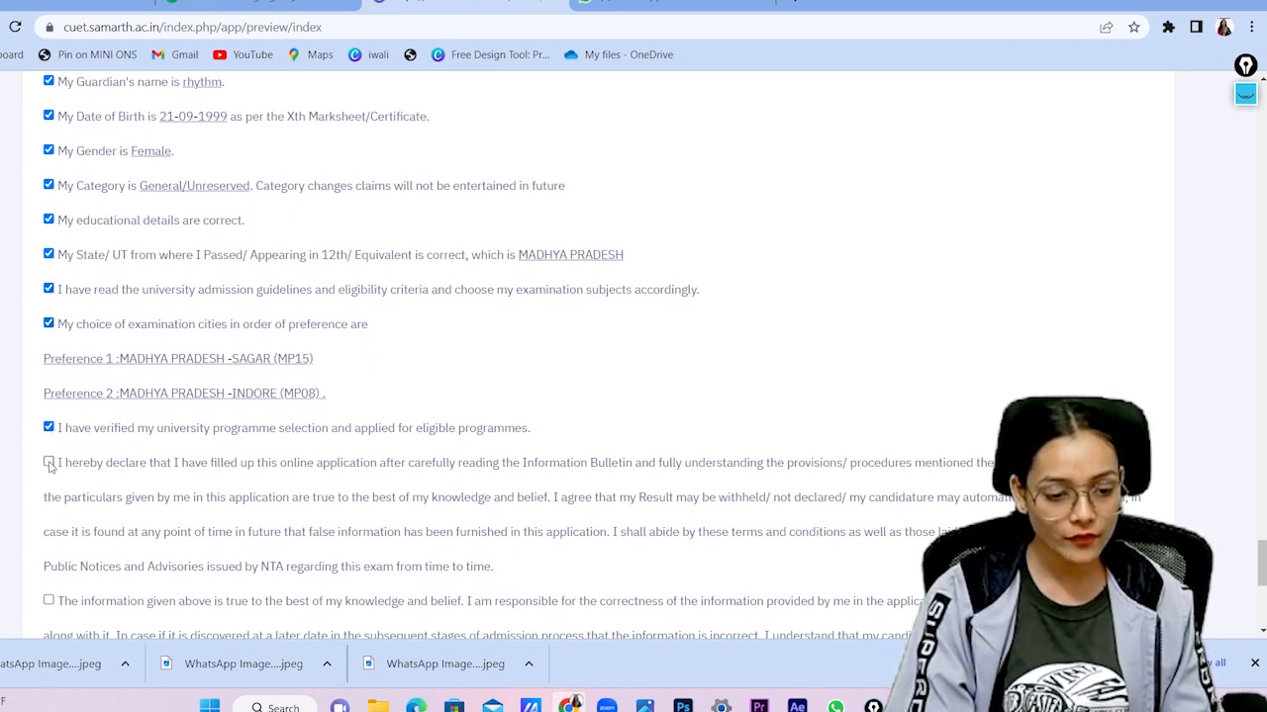
left_click(49, 462)
scroll(49, 465, "down", 2)
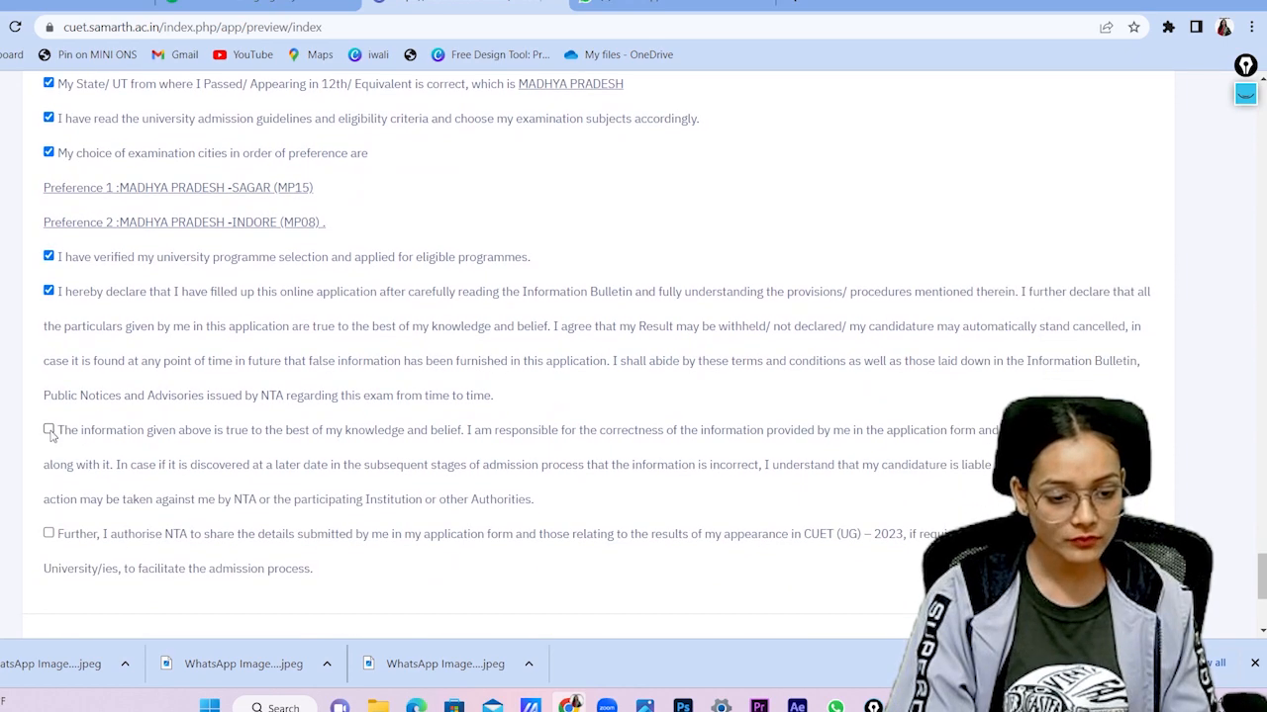
left_click(48, 431)
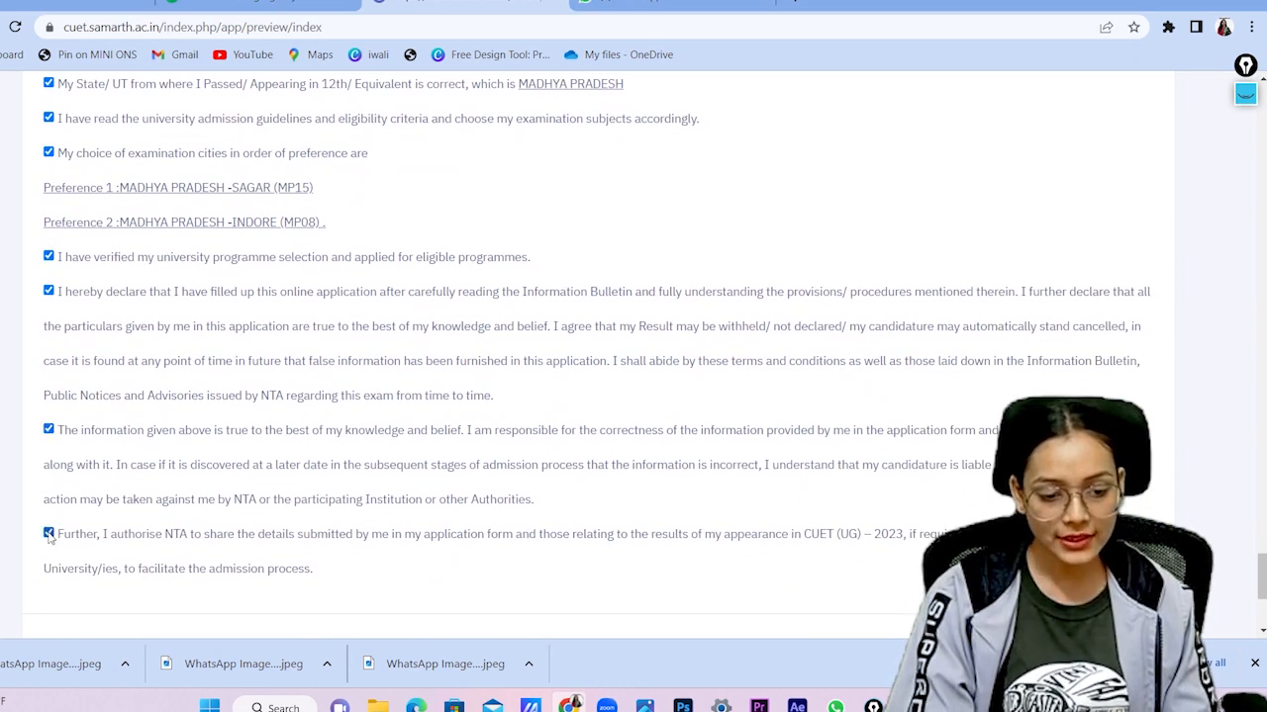
Proceed from the application preview to payment and accept the final submission notice.
scroll(310, 562, "down", 3)
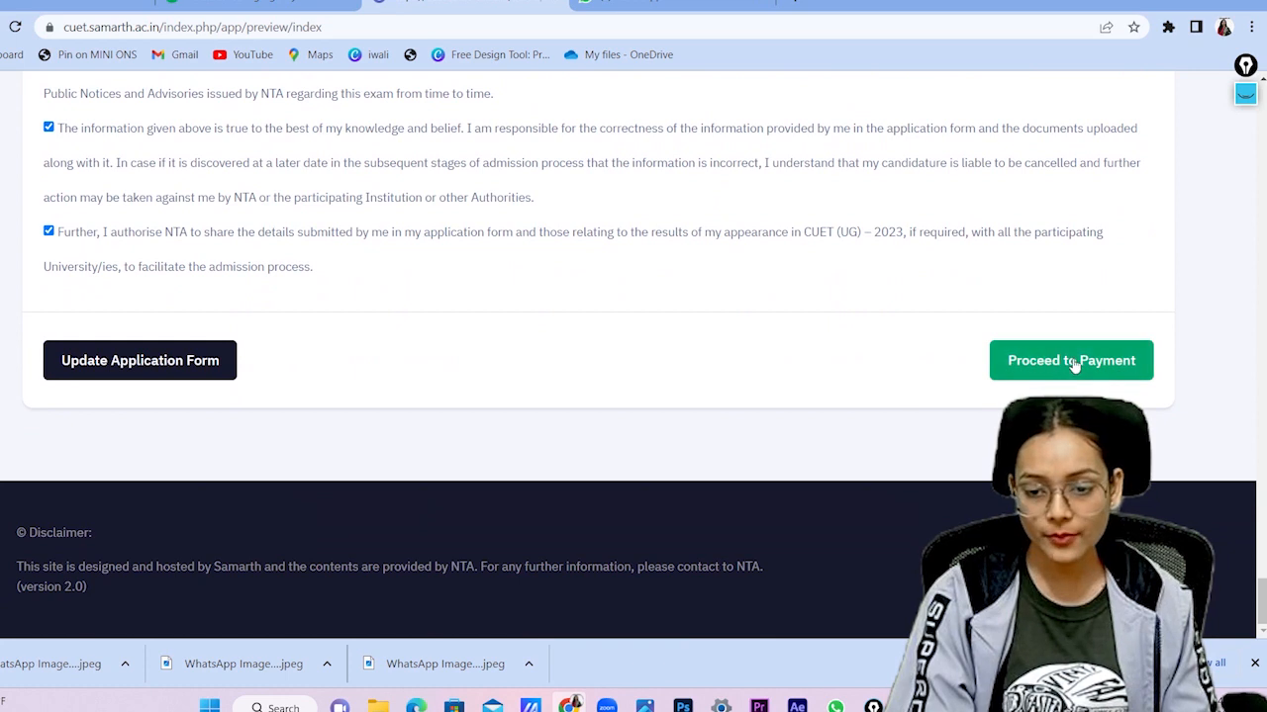
left_click(1075, 362)
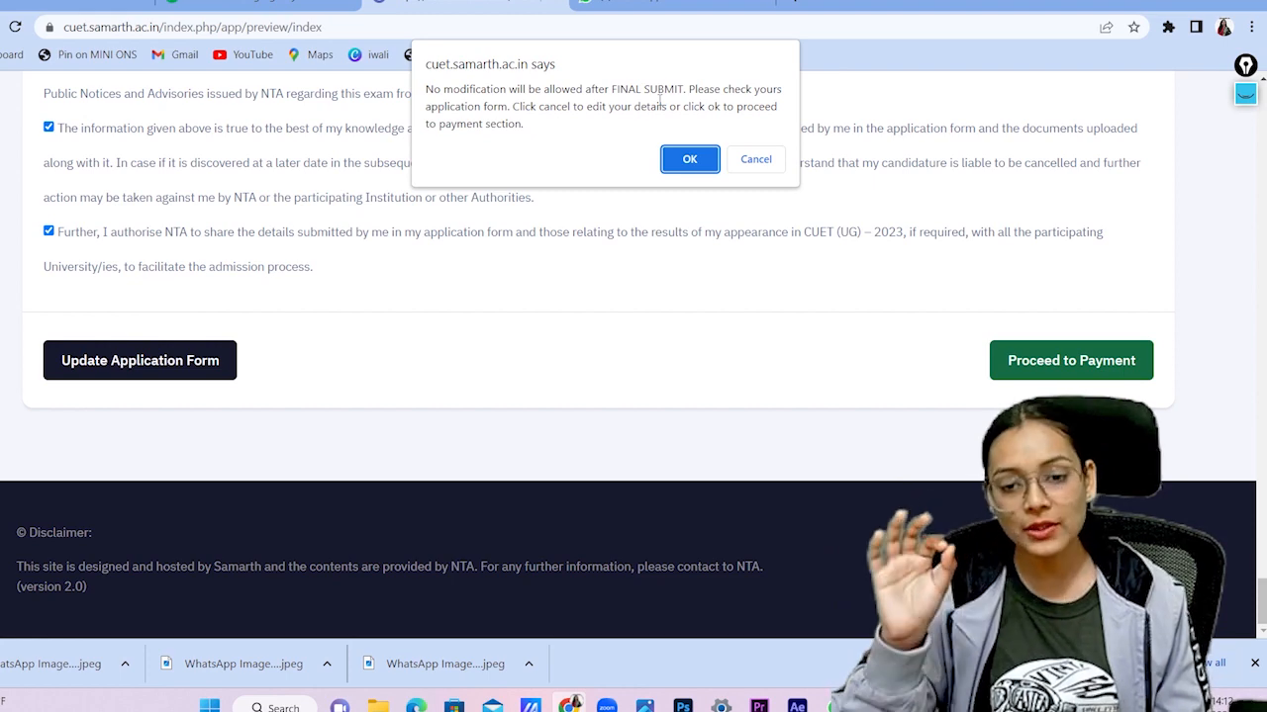
left_click(689, 159)
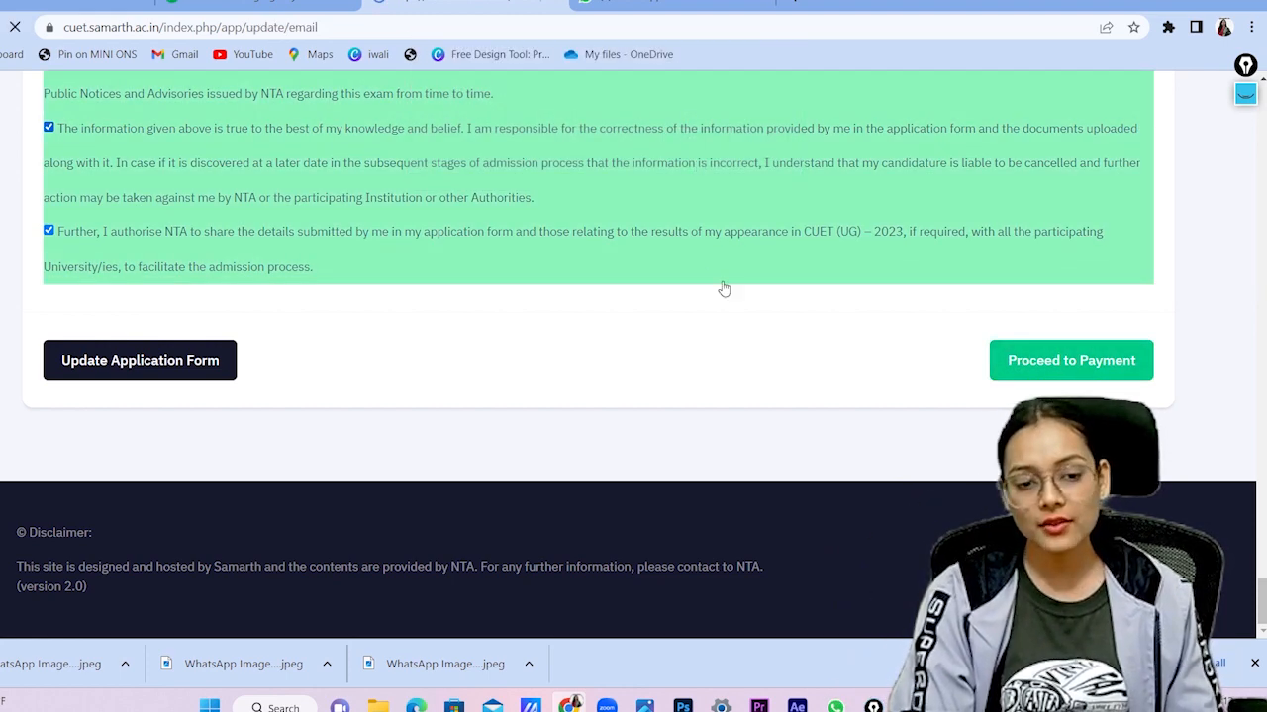
Confirm the candidate's email ID, enter the displayed security PIN and submit the form to request email verification.
scroll(733, 293, "down", 2)
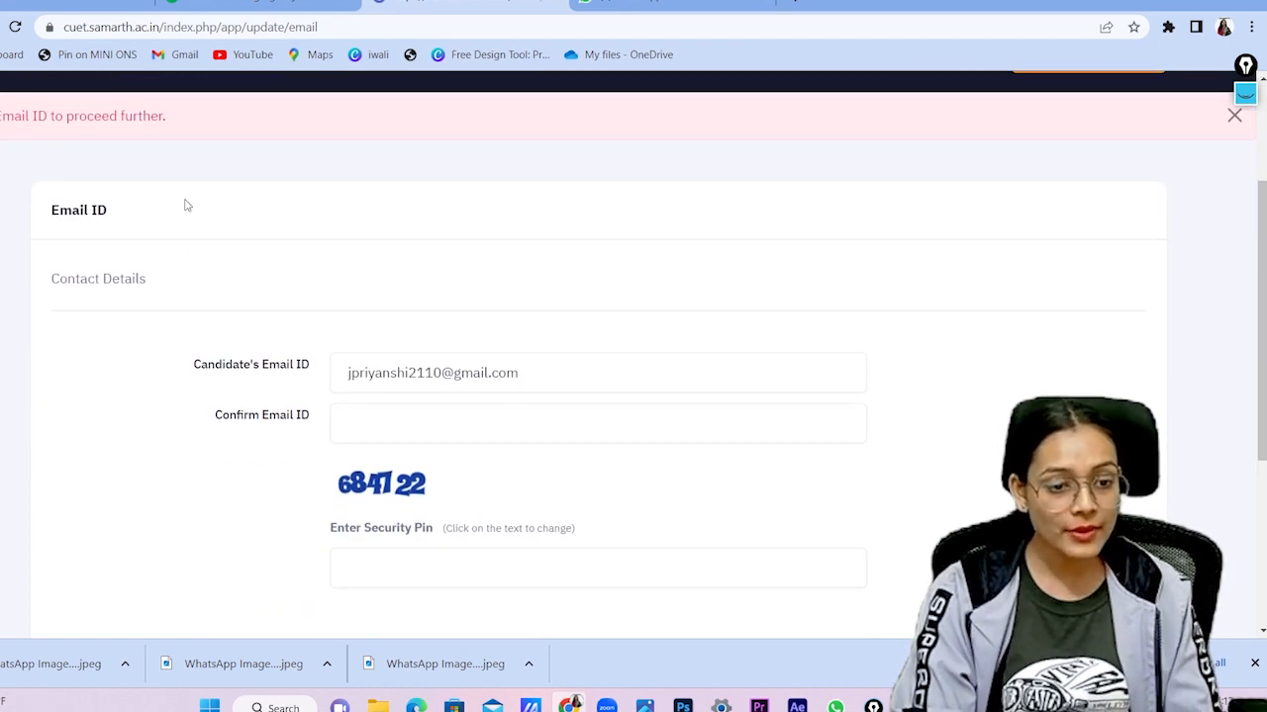
left_click(413, 428)
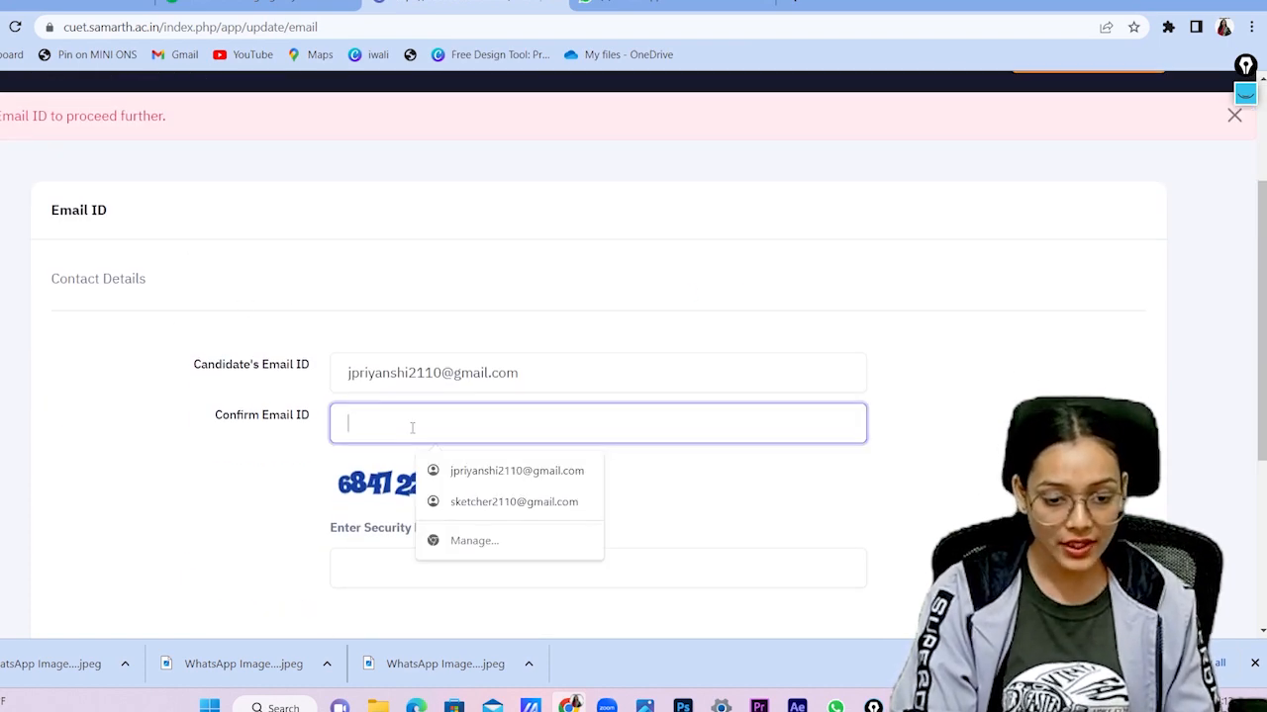
left_click(458, 473)
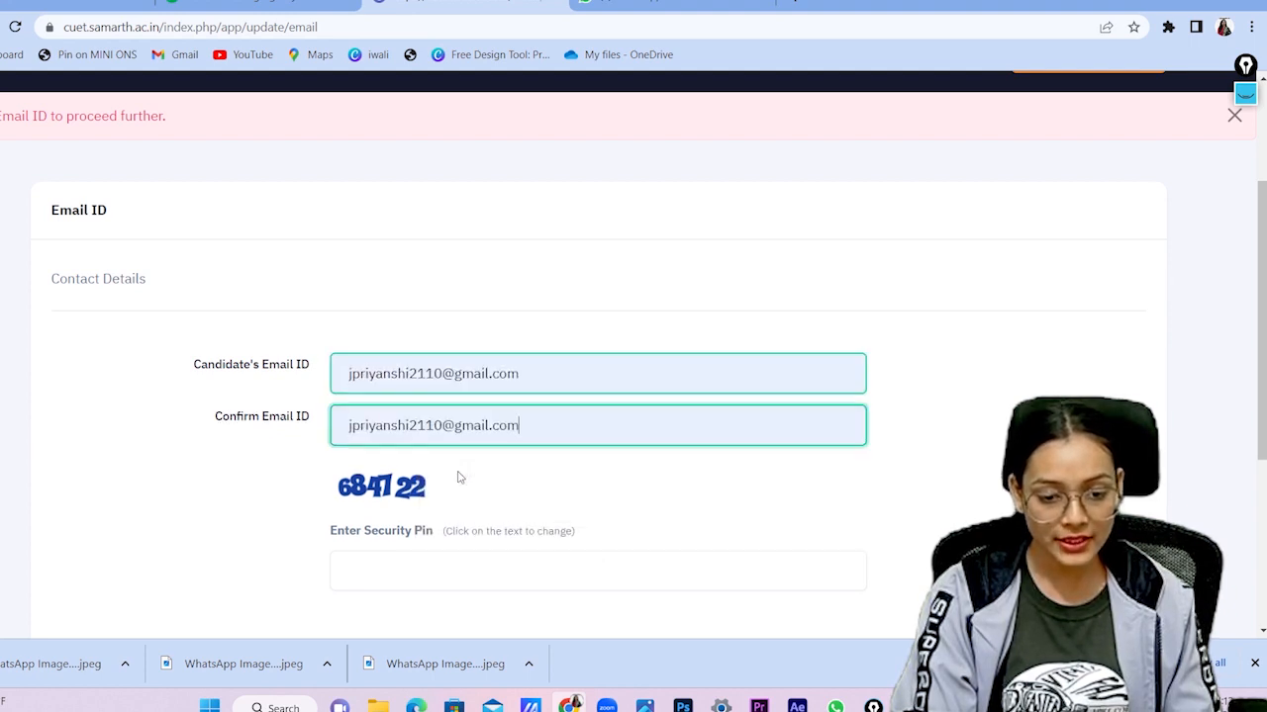
left_click(433, 566)
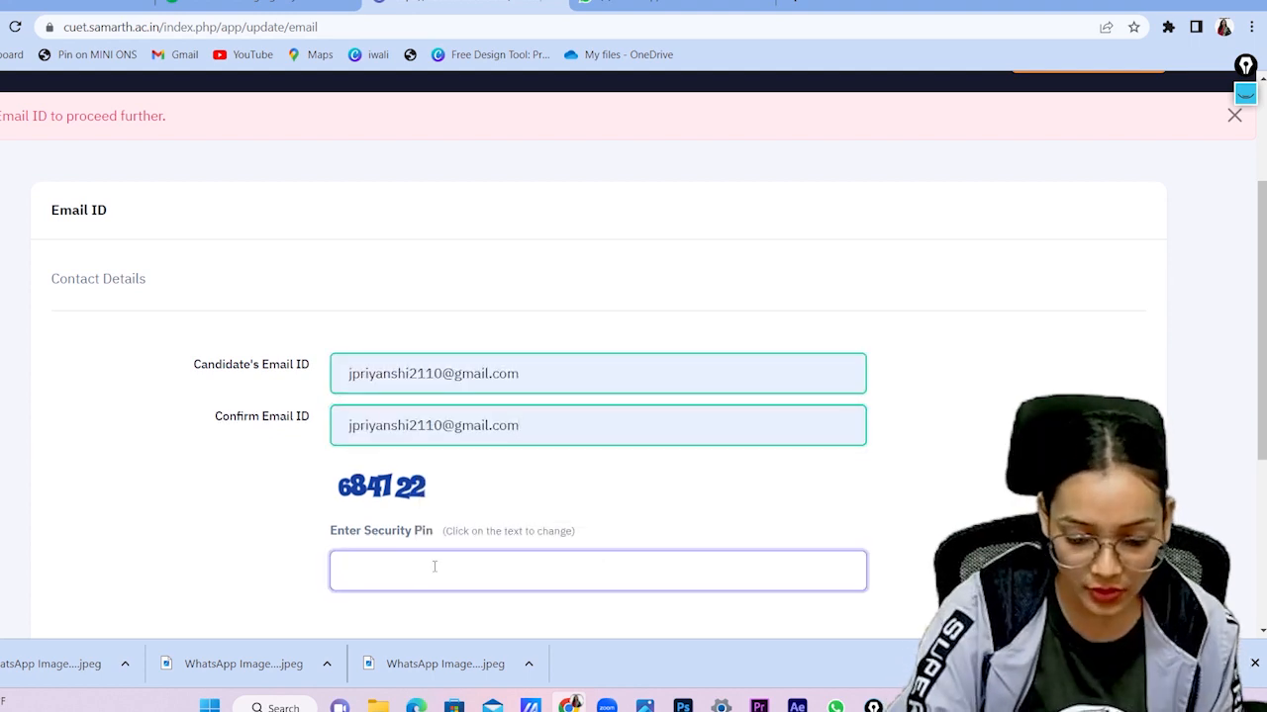
type("68")
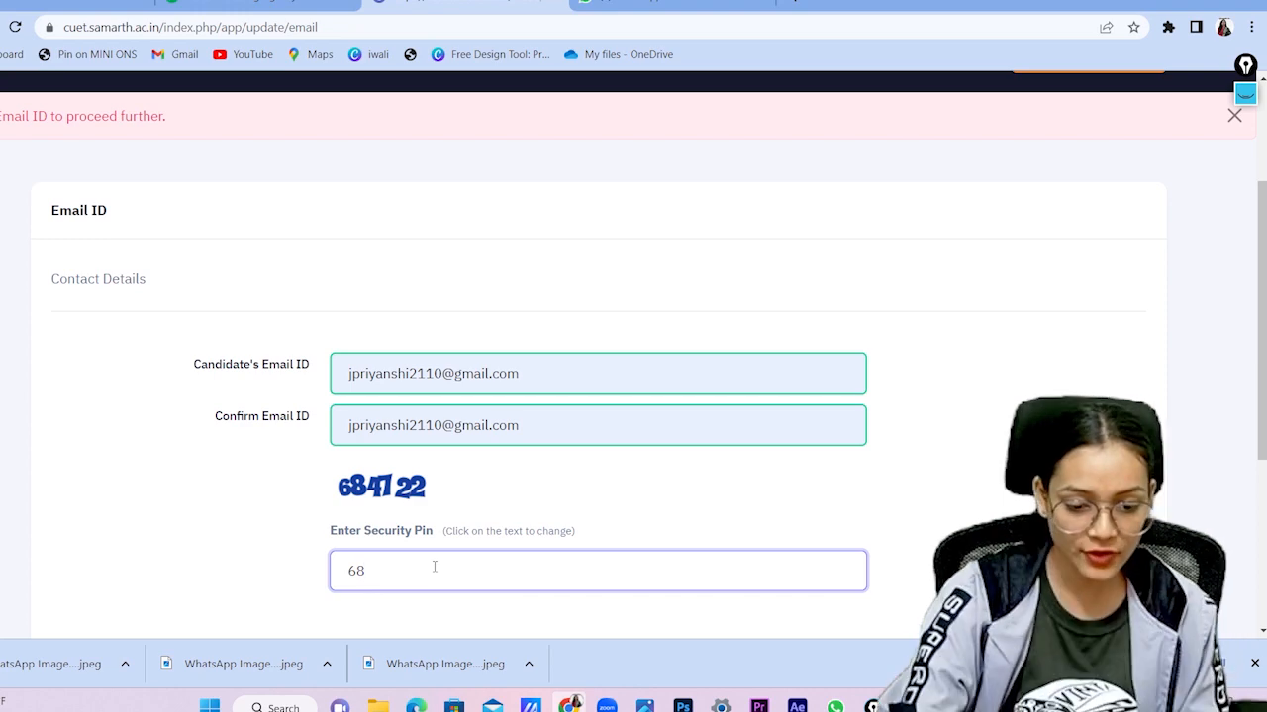
type("4722")
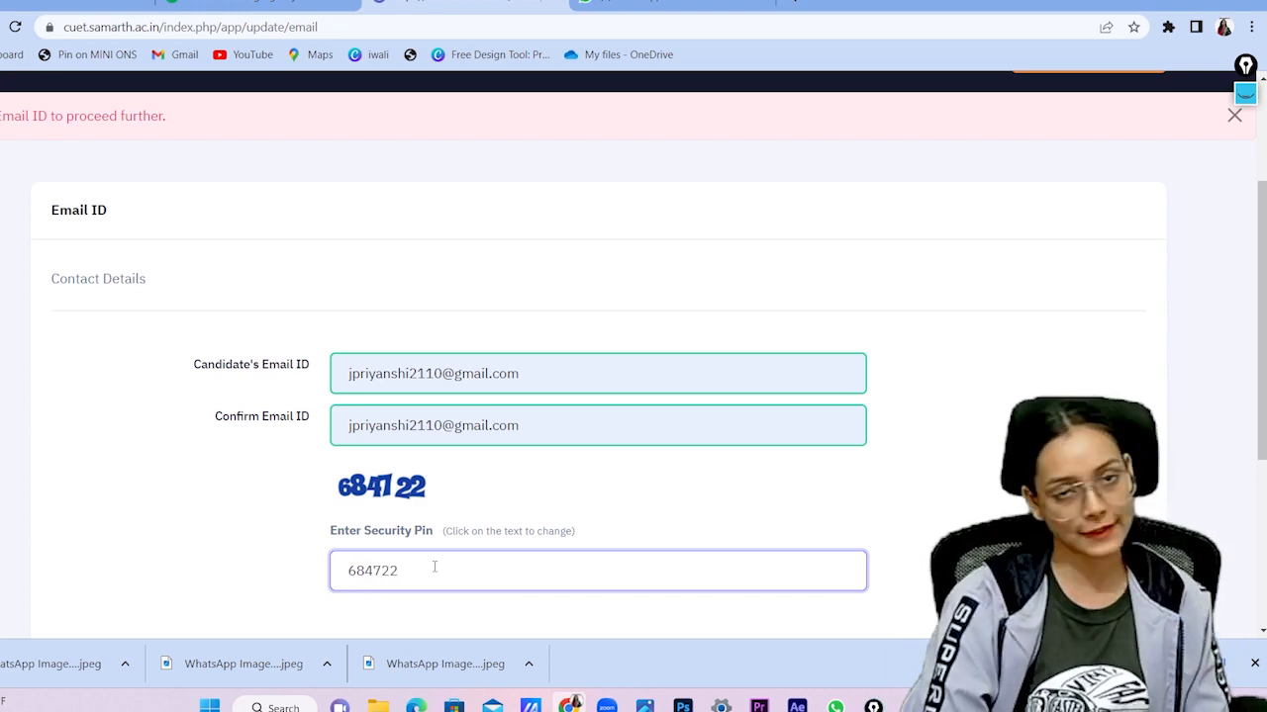
scroll(433, 566, "down", 1)
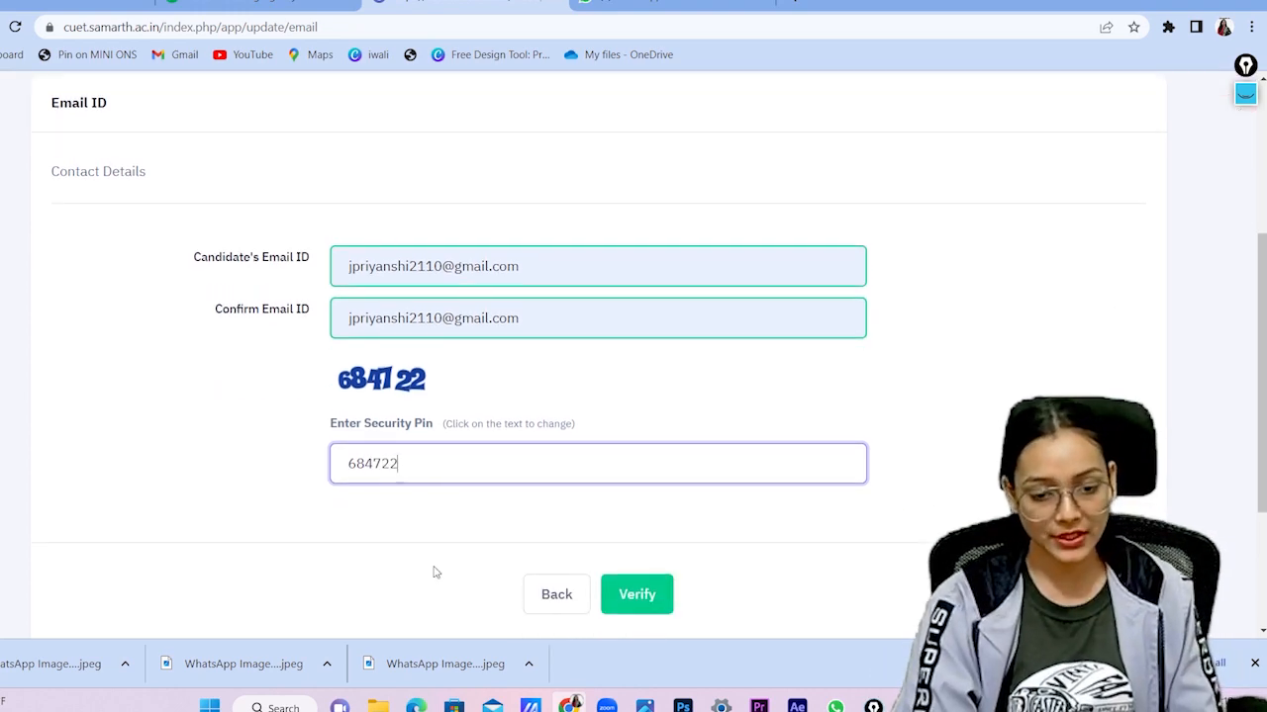
left_click(655, 596)
left_click(655, 597)
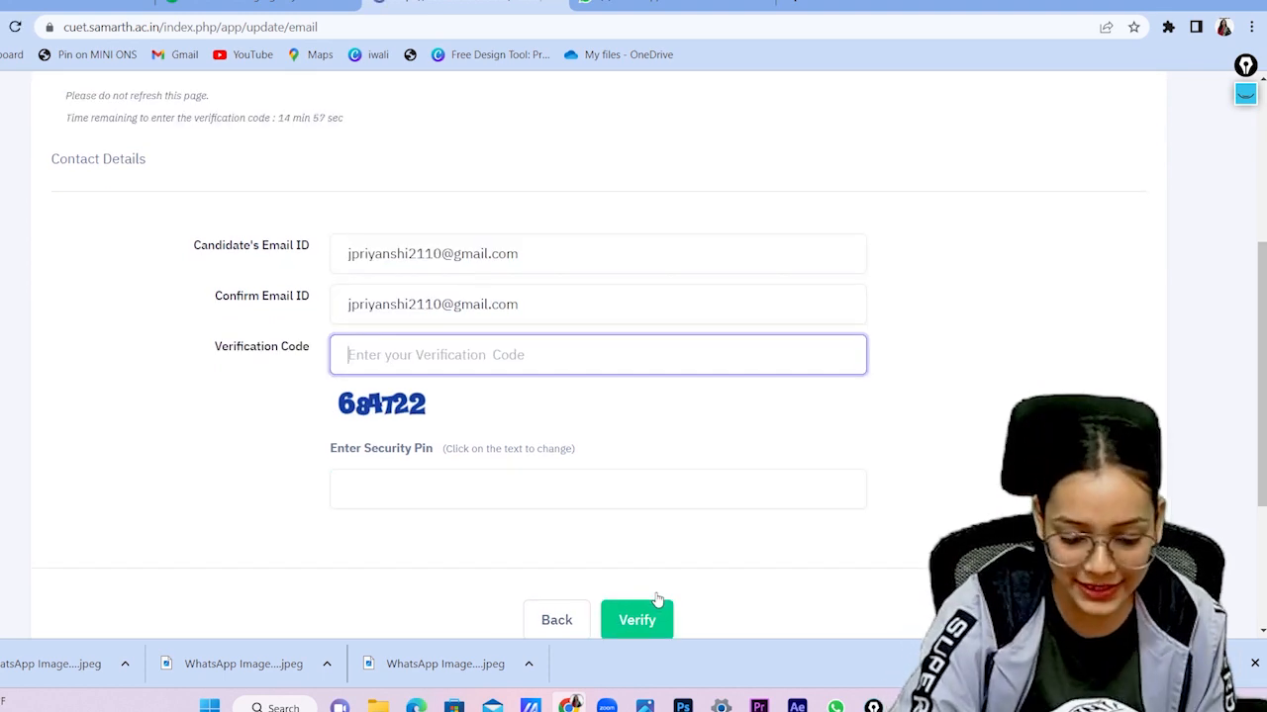
type("68")
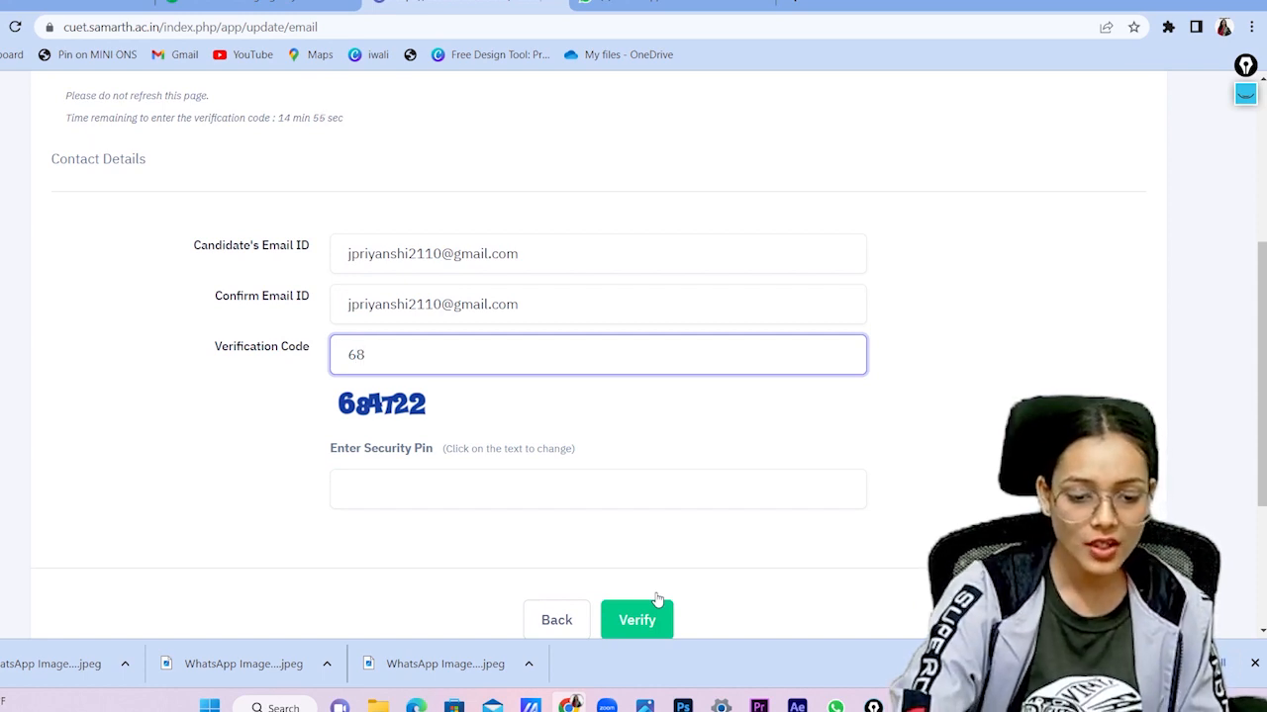
type("472")
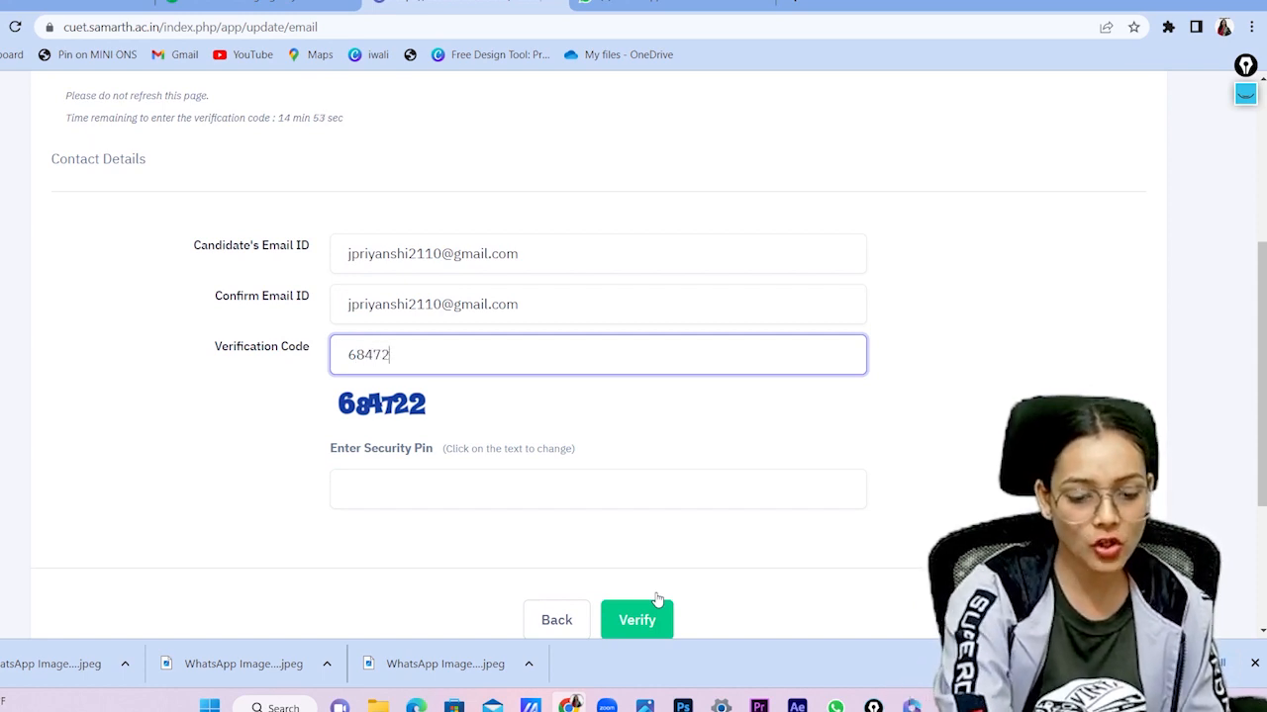
type("2")
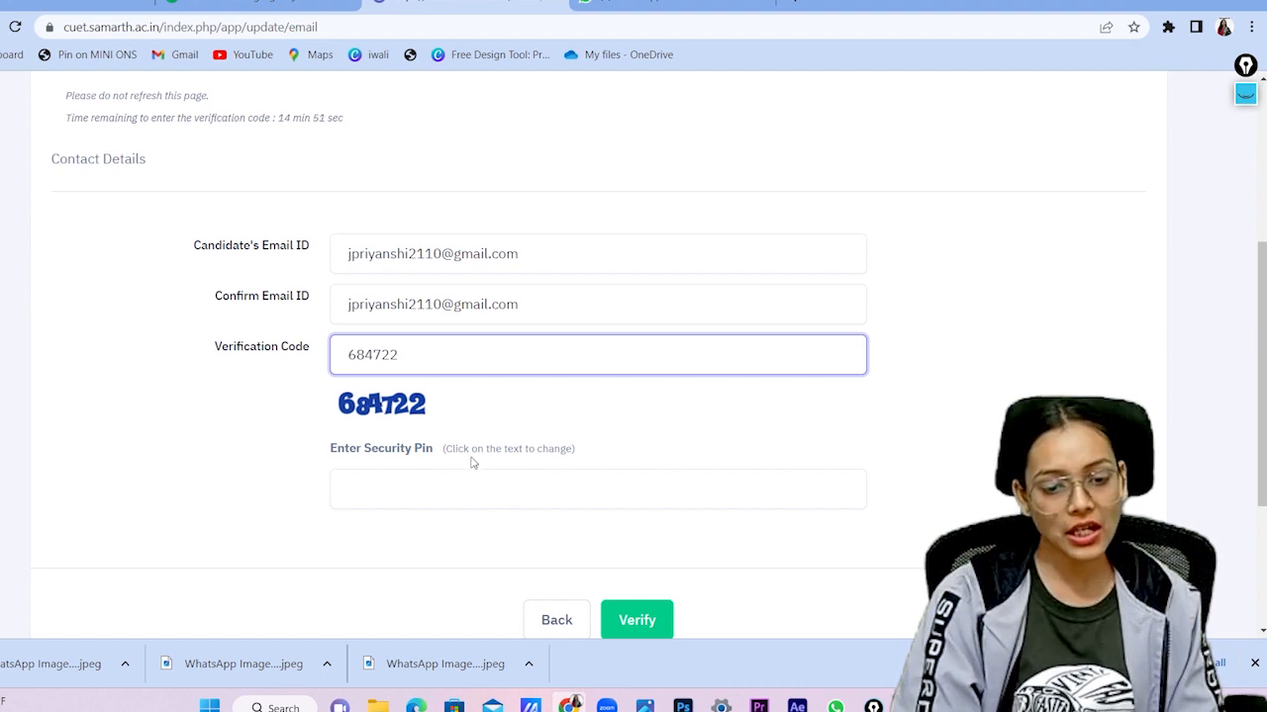
key("BackSpace")
key("BackSpace")
key("BackSpace")
key("BackSpace")
key("BackSpace")
key("BackSpace")
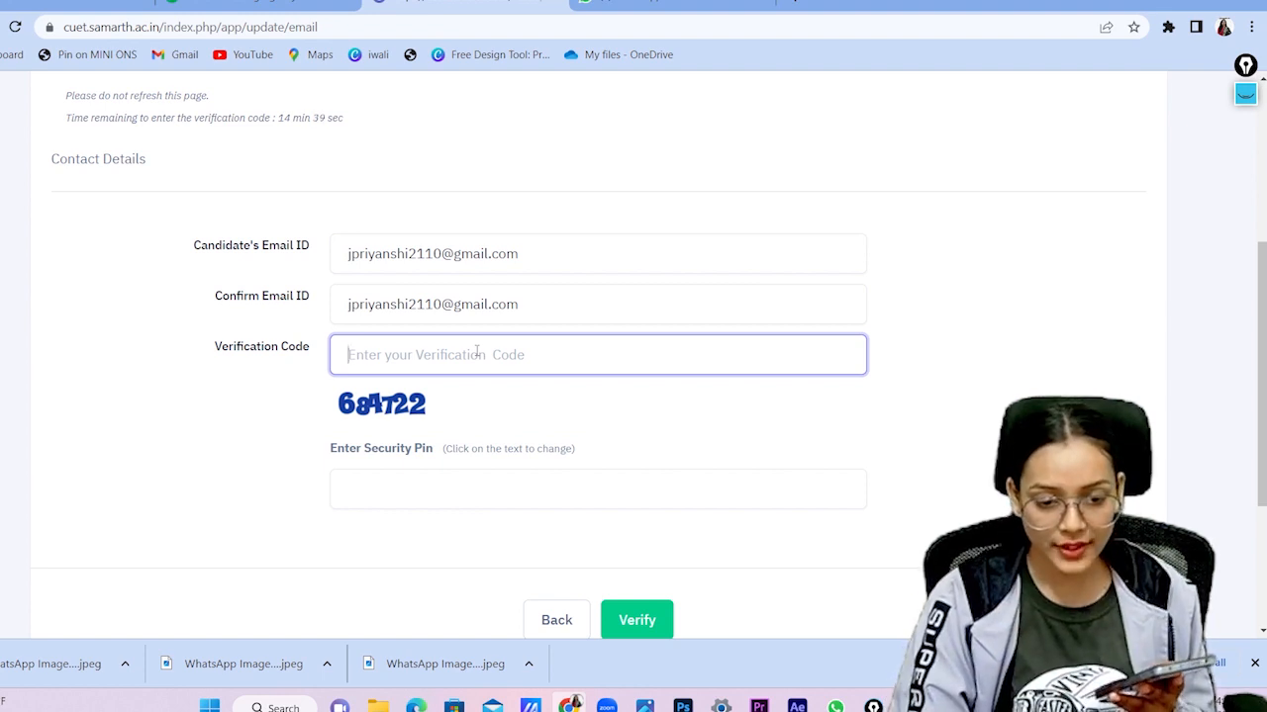
Enter the received verification code and the displayed security PIN, and verify the candidate's email ID.
left_click(477, 354)
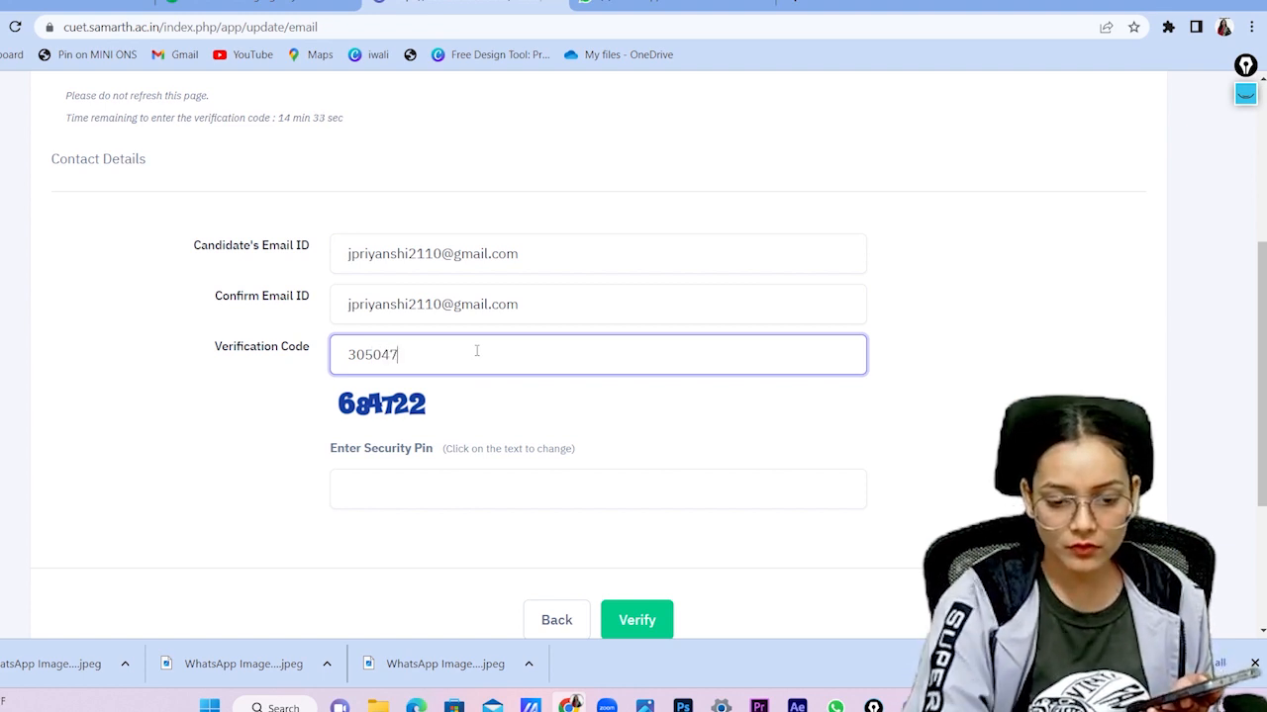
left_click(433, 479)
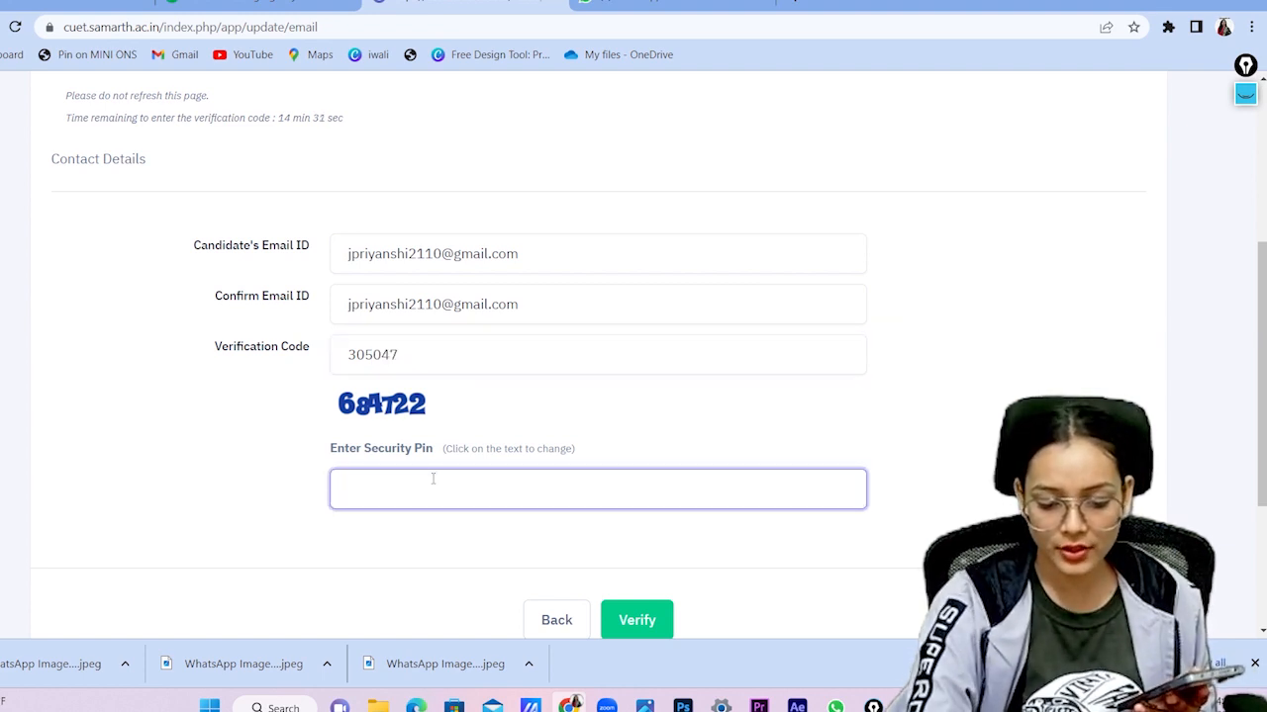
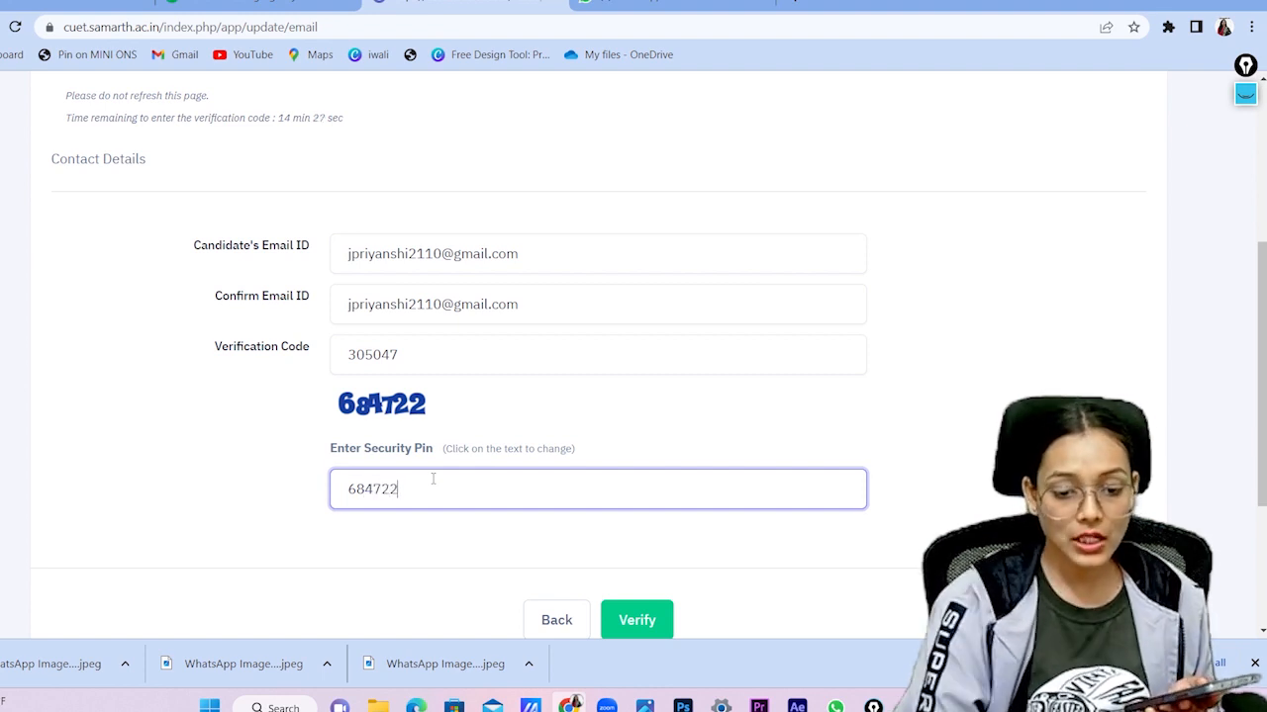
scroll(433, 479, "down", 1)
left_click(637, 532)
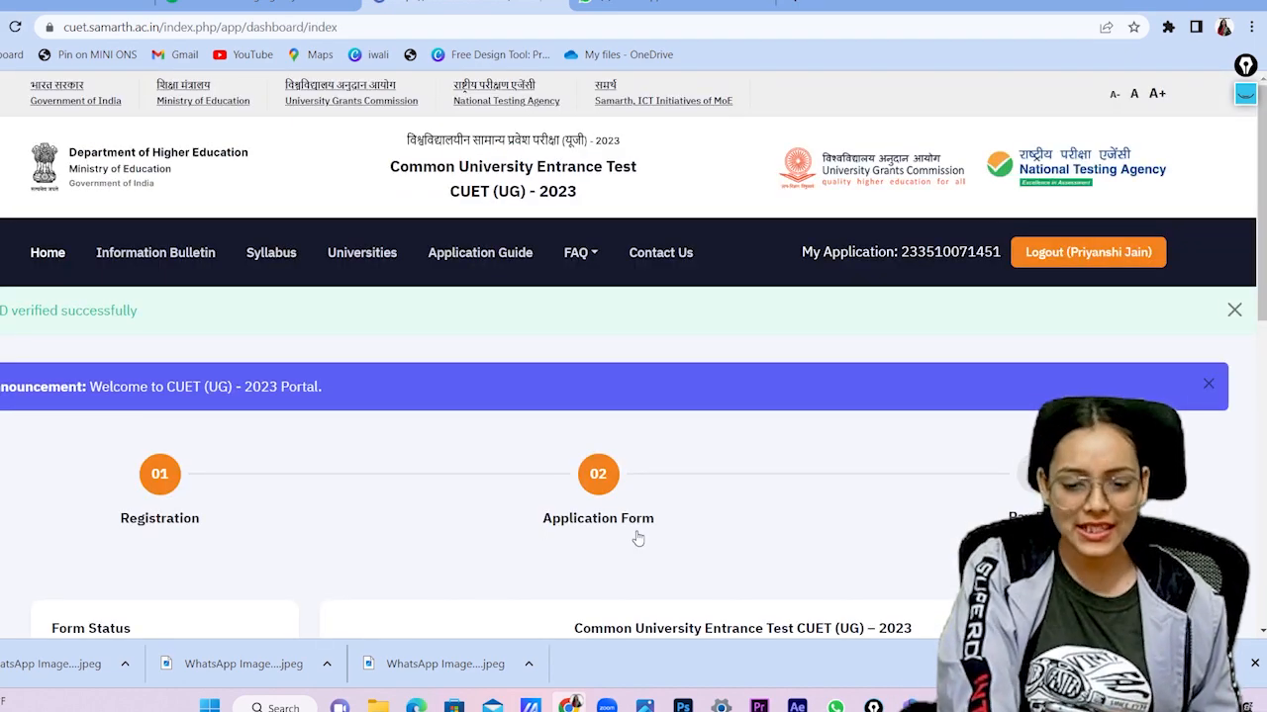
Continue the application form from the dashboard and proceed past the personal details to the educational details section.
scroll(639, 537, "down", 4)
scroll(638, 537, "down", 1)
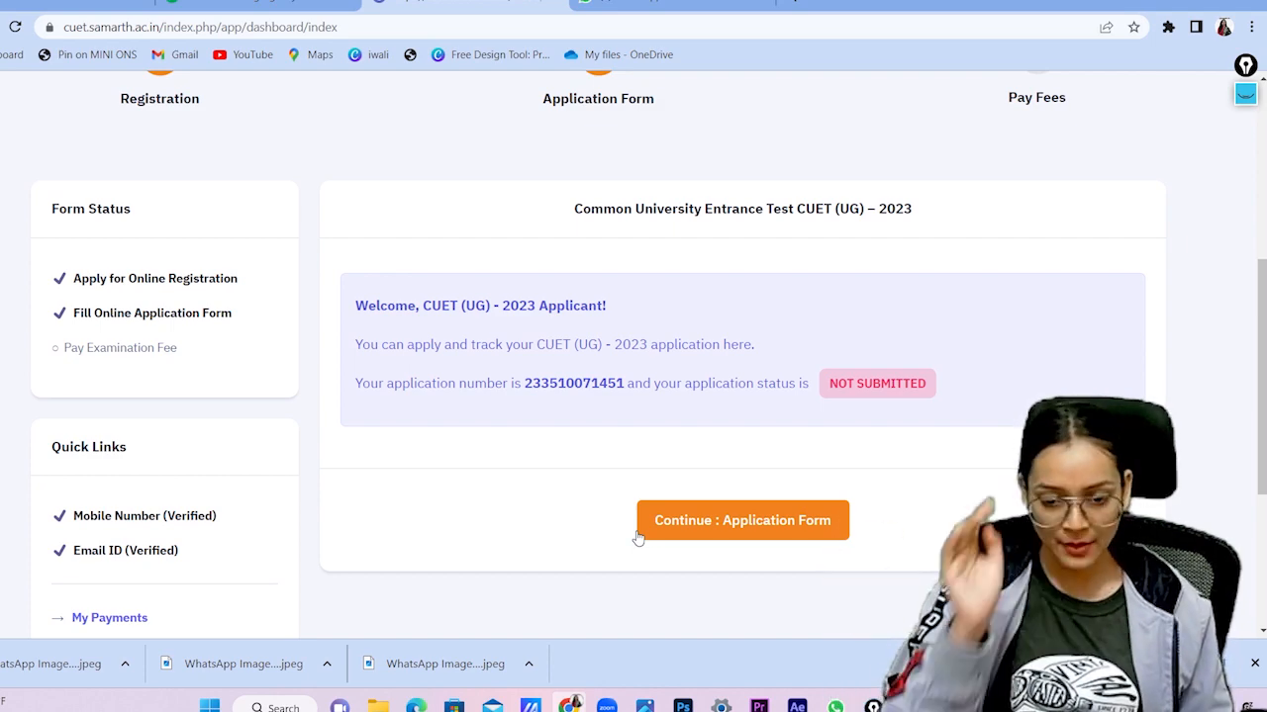
left_click(697, 535)
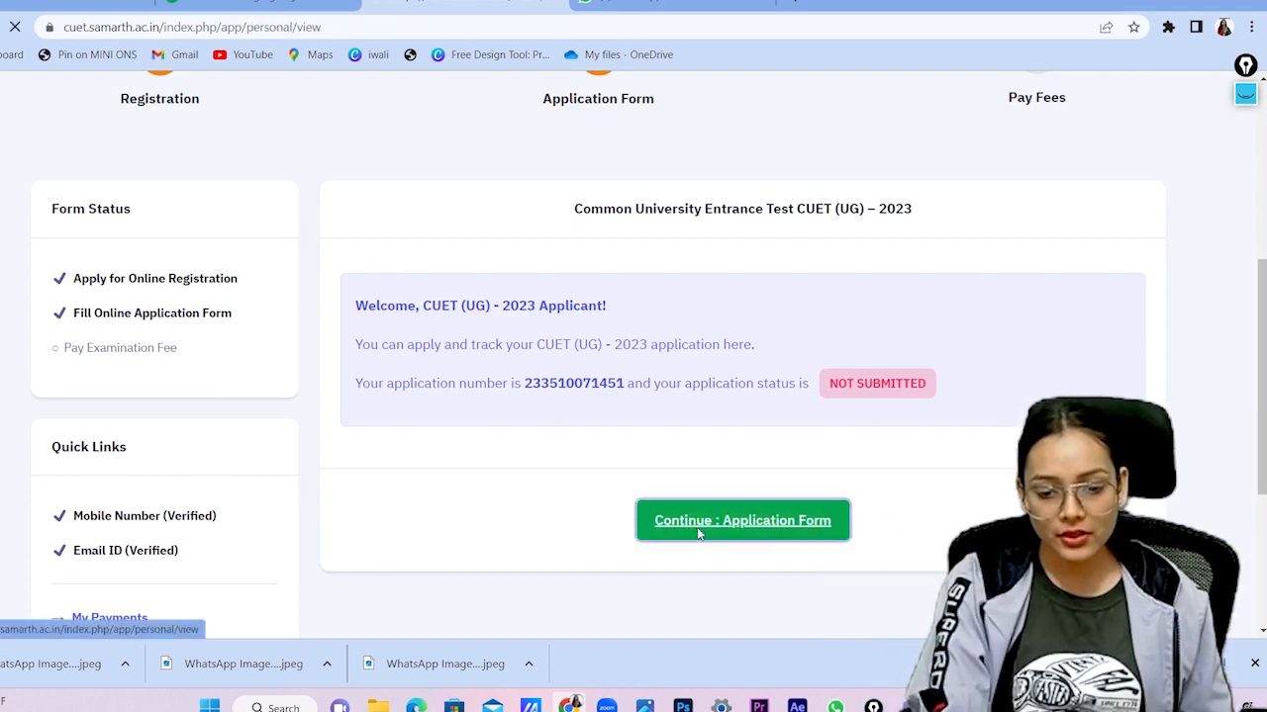
scroll(698, 534, "down", 8)
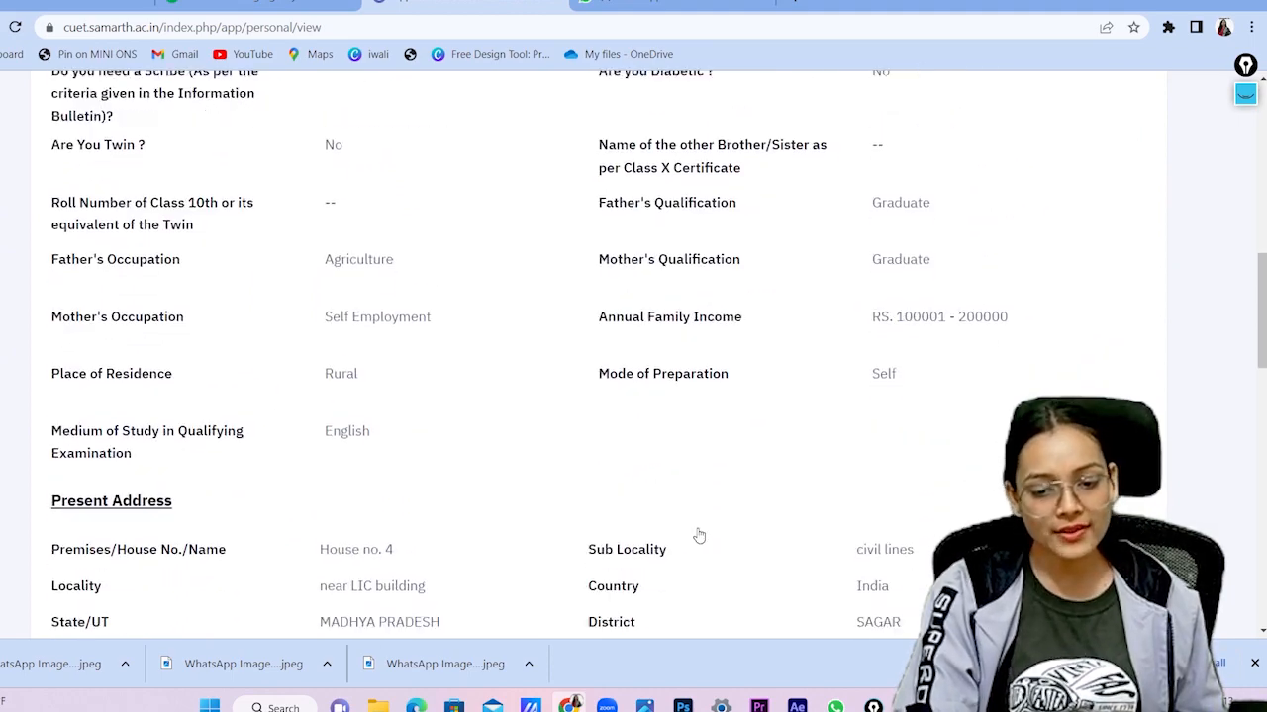
scroll(697, 536, "down", 15)
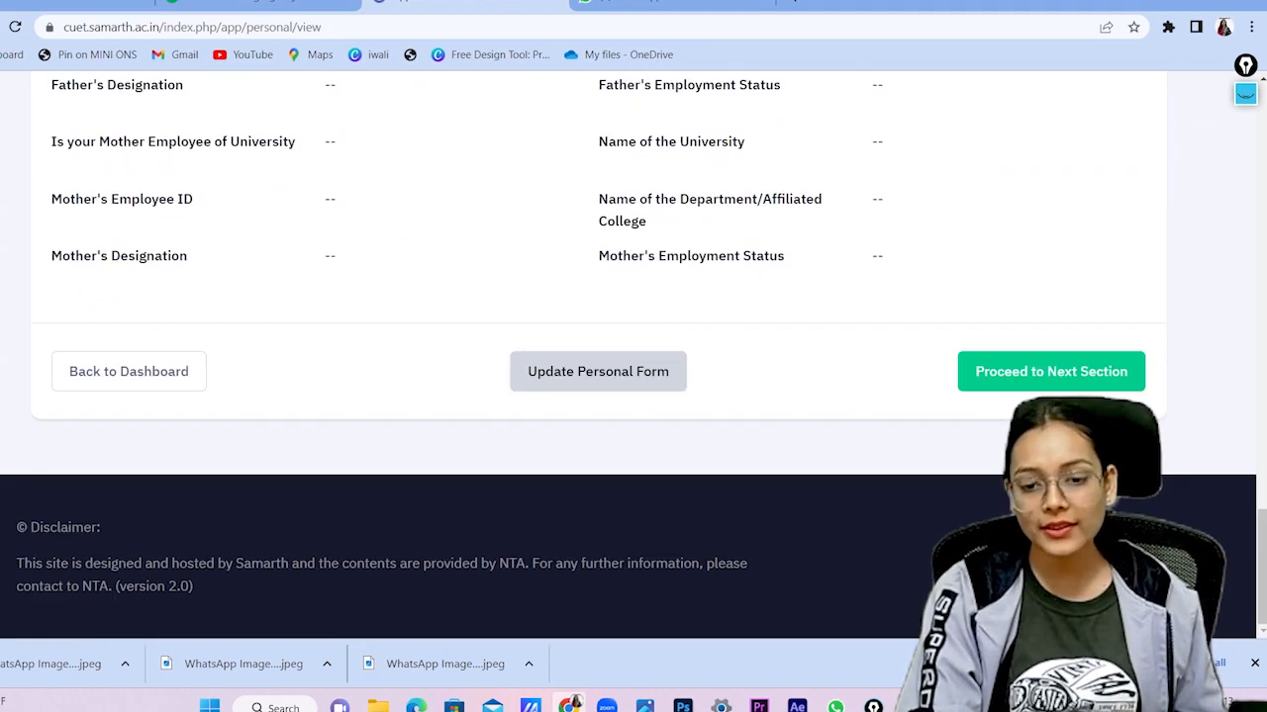
left_click(1068, 385)
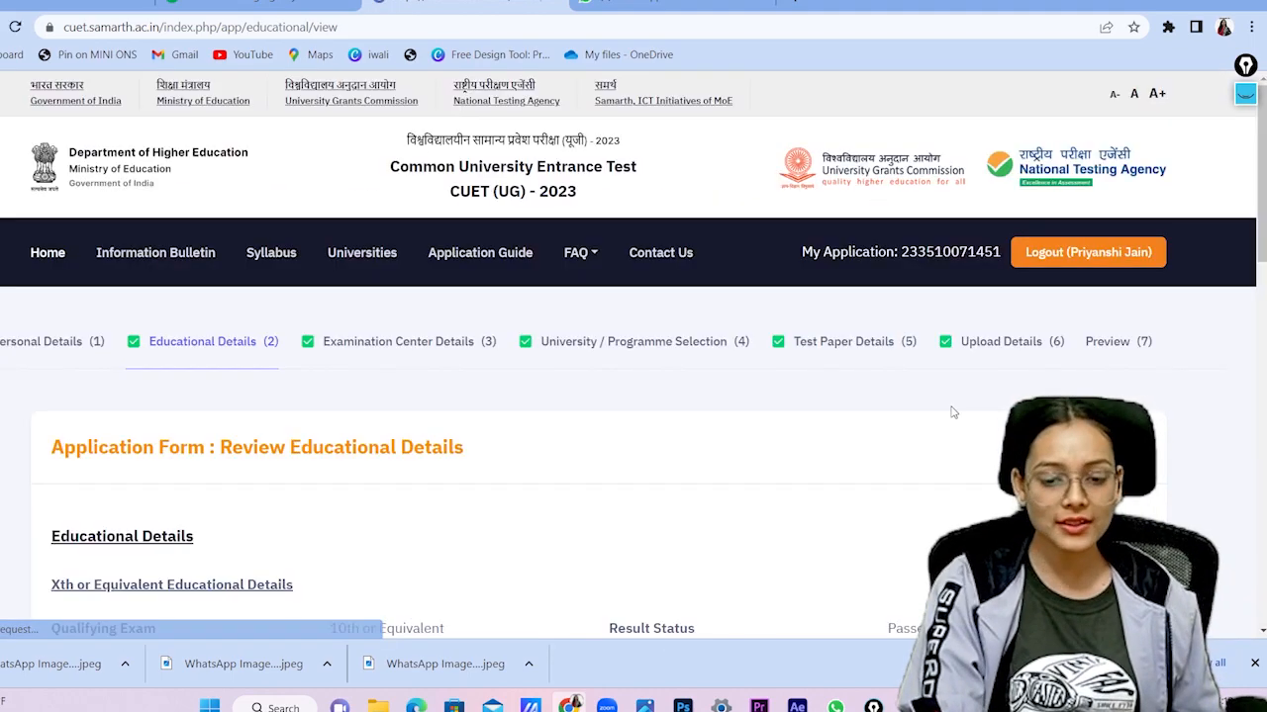
Proceed through the educational details and examination center reviews to the university and programme selection section.
scroll(627, 571, "down", 5)
scroll(625, 571, "down", 7)
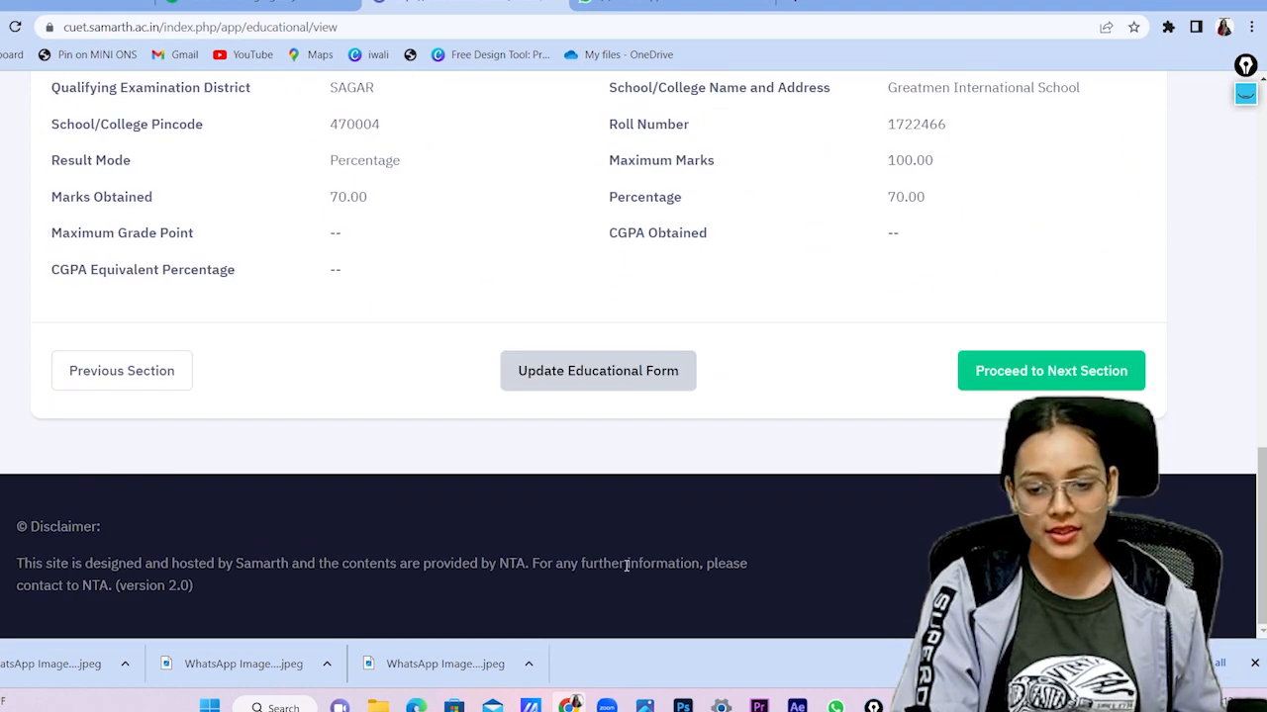
left_click(1096, 370)
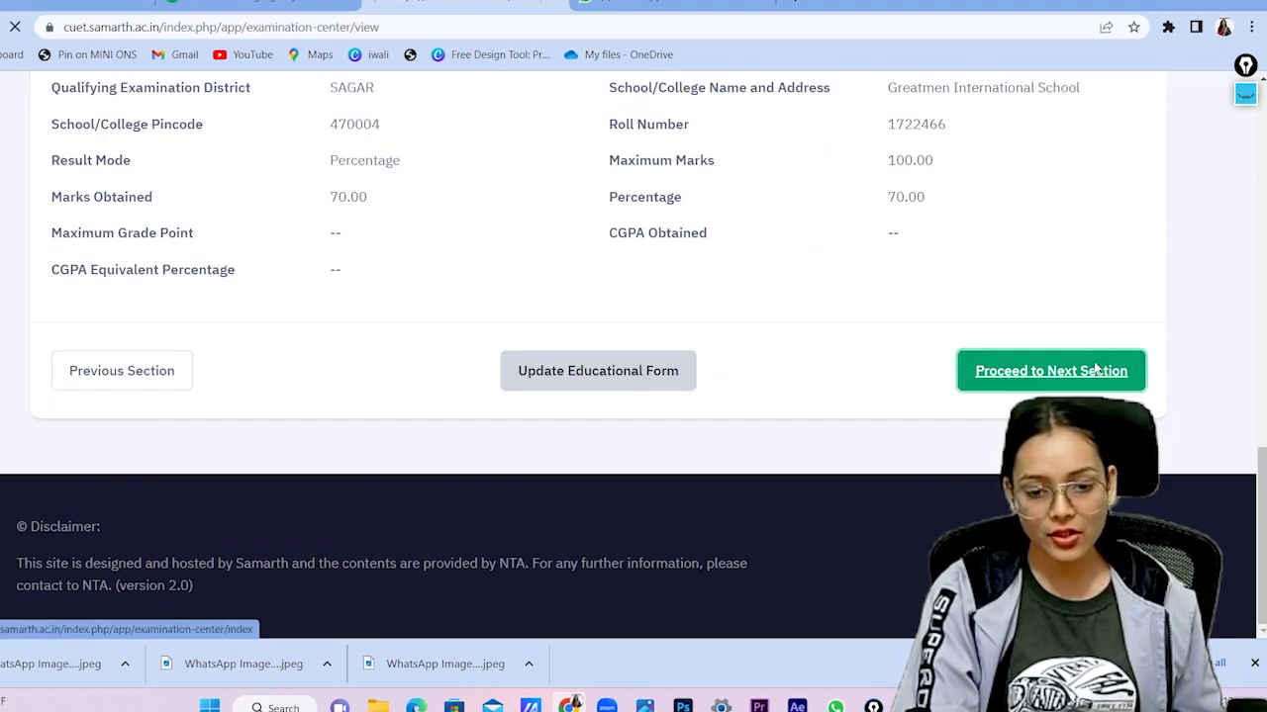
scroll(680, 356, "down", 1)
scroll(680, 356, "down", 3)
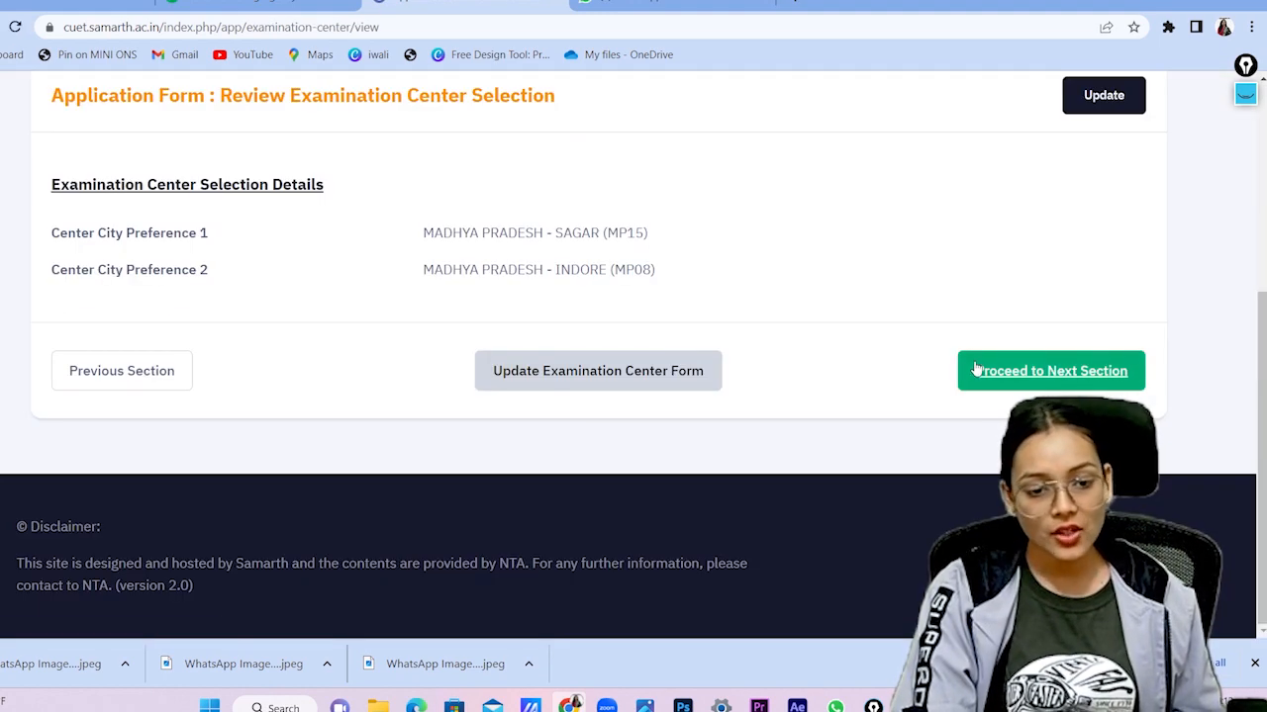
left_click(1056, 358)
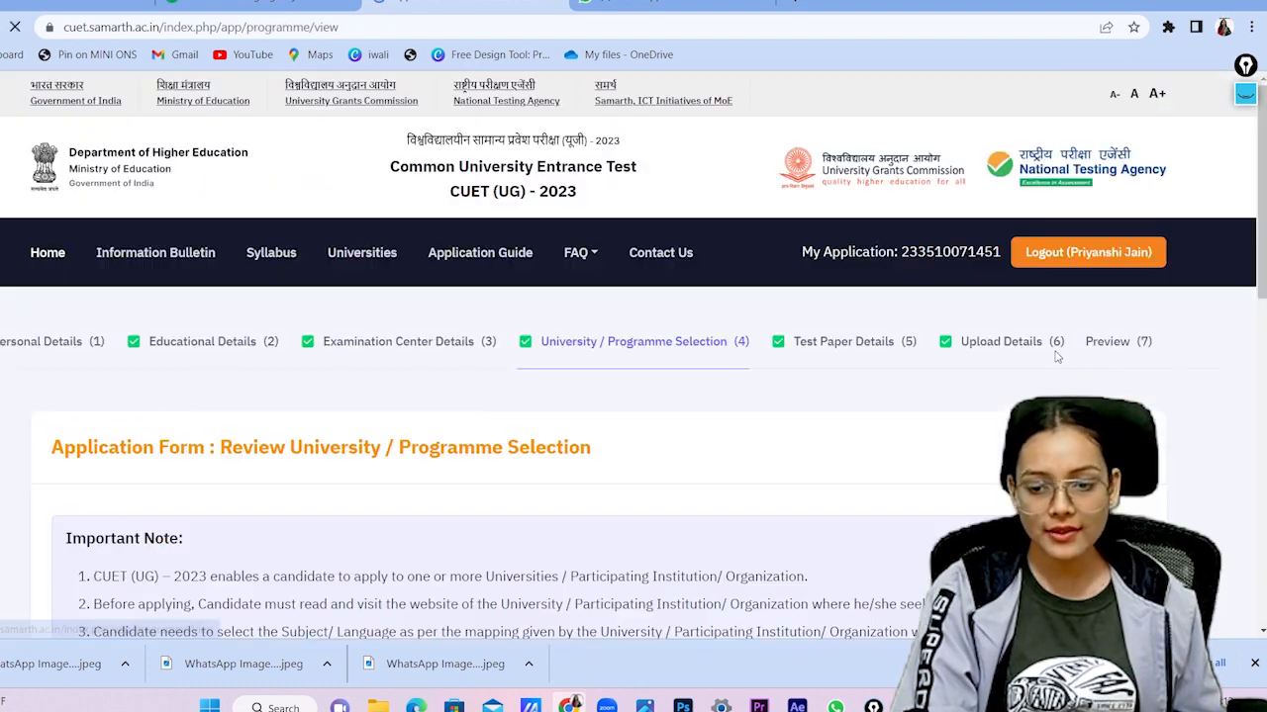
Proceed past the programme selection, check the selected test papers and subjects, and continue to the document upload section.
scroll(1056, 358, "down", 10)
left_click(1039, 371)
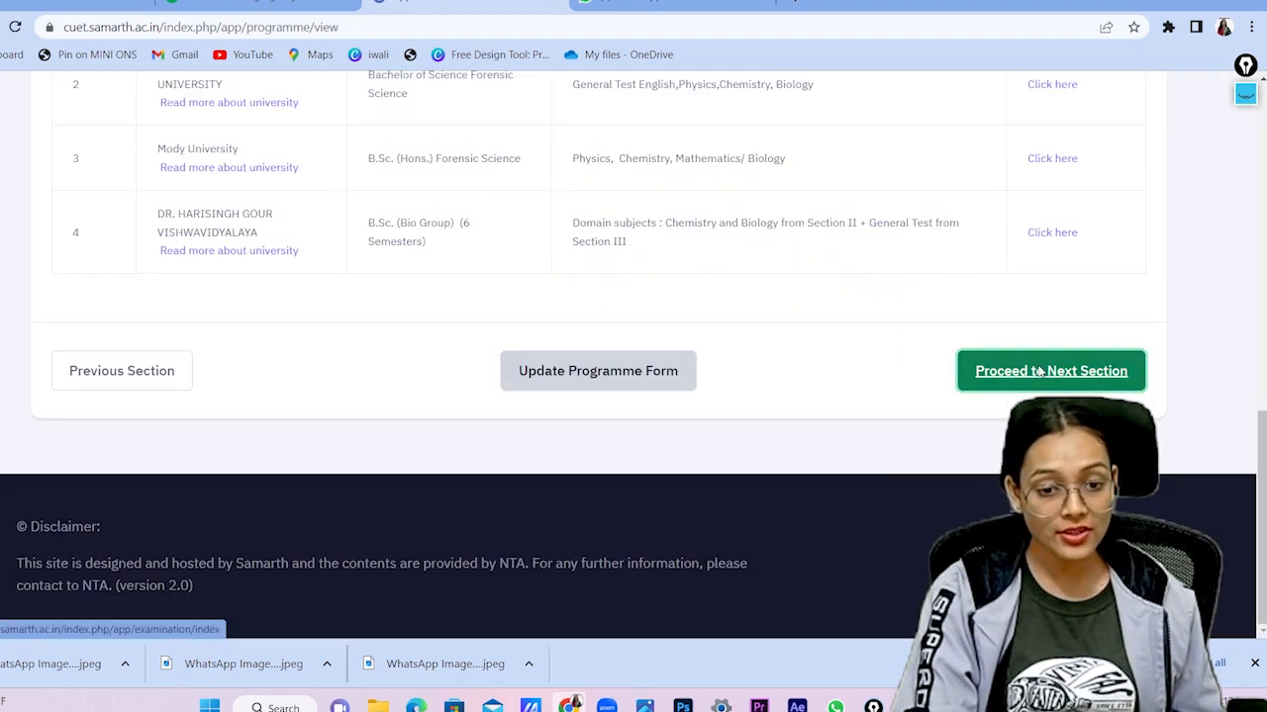
scroll(752, 482, "down", 4)
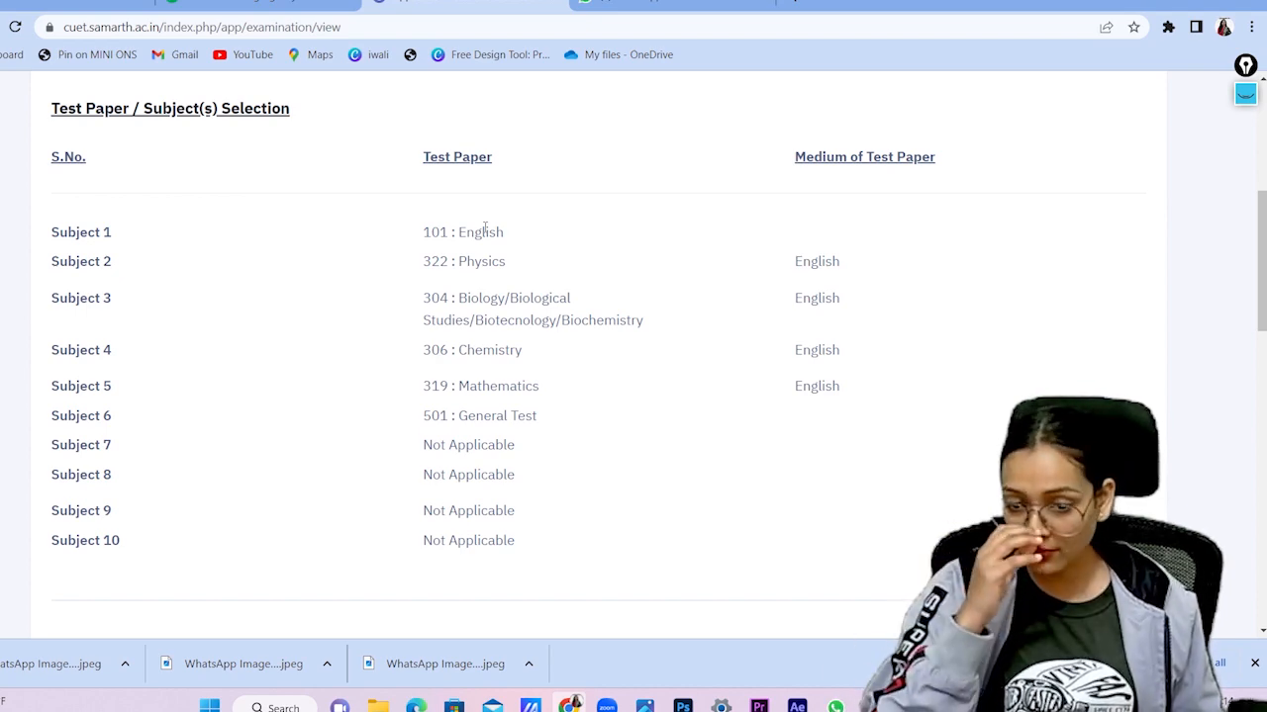
scroll(485, 230, "down", 2)
scroll(485, 230, "down", 10)
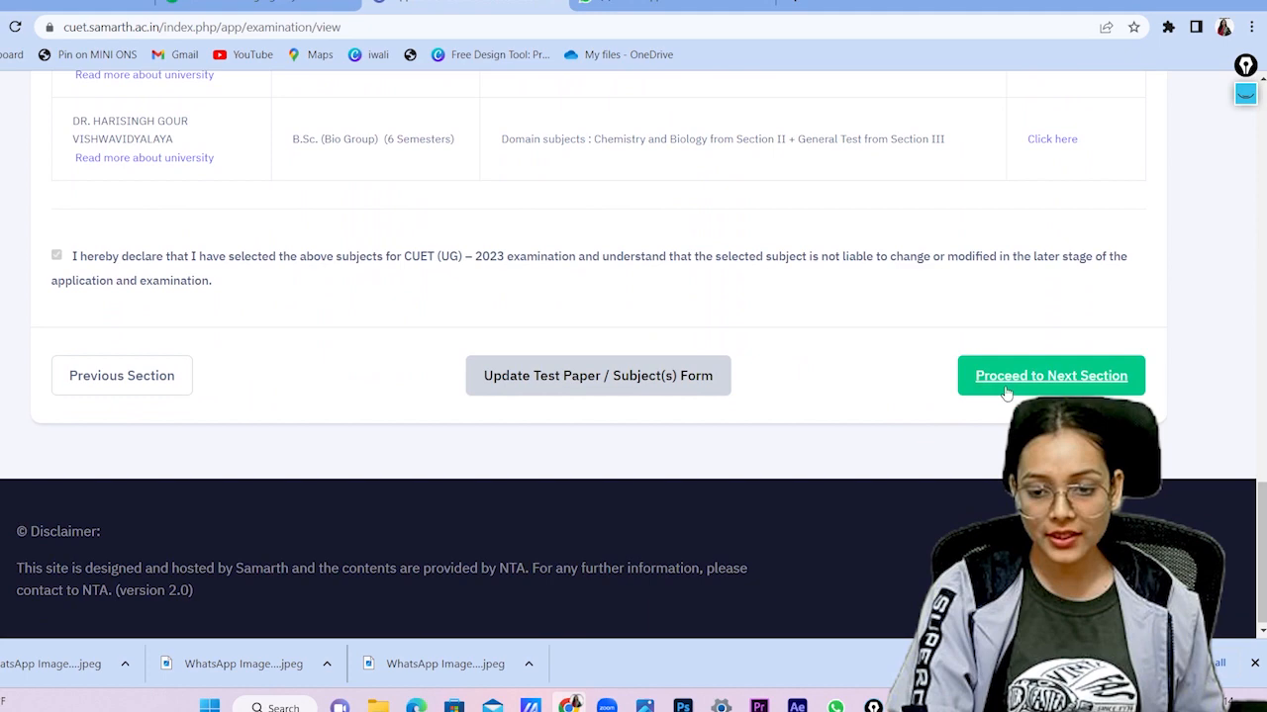
left_click(1005, 390)
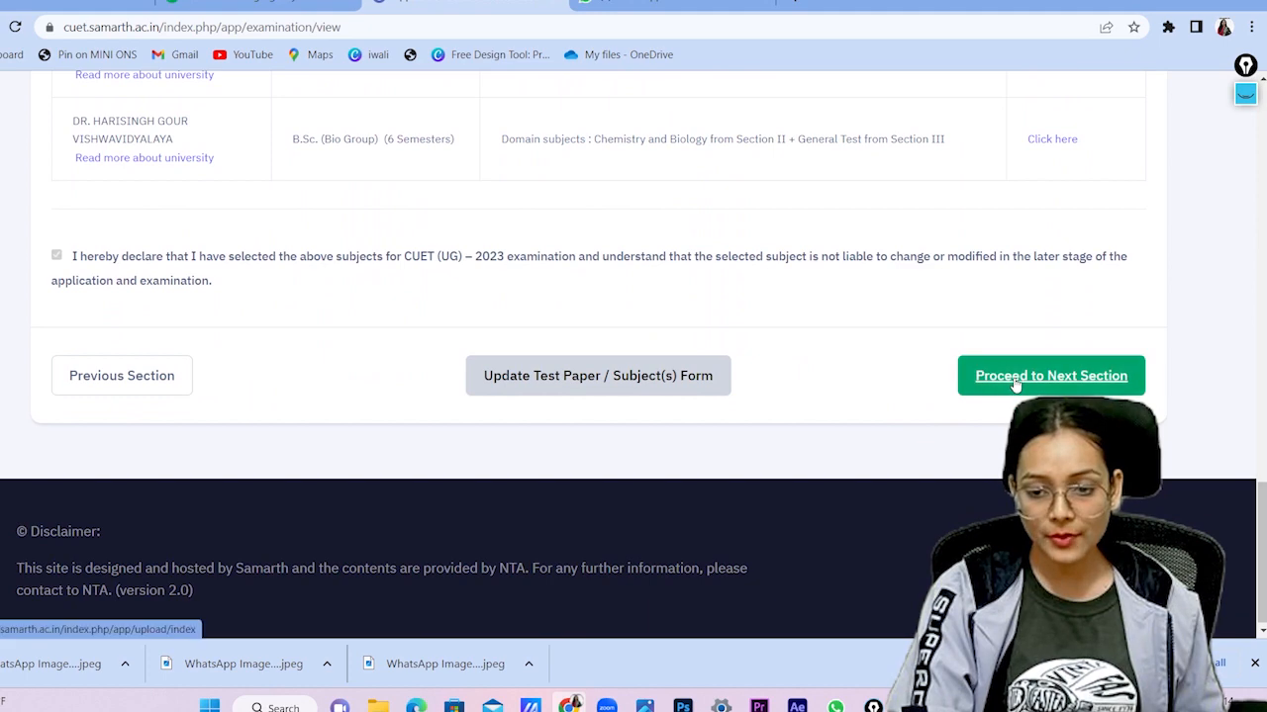
Check the uploaded candidate photograph and signature, and proceed to the application preview.
scroll(1012, 385, "down", 4)
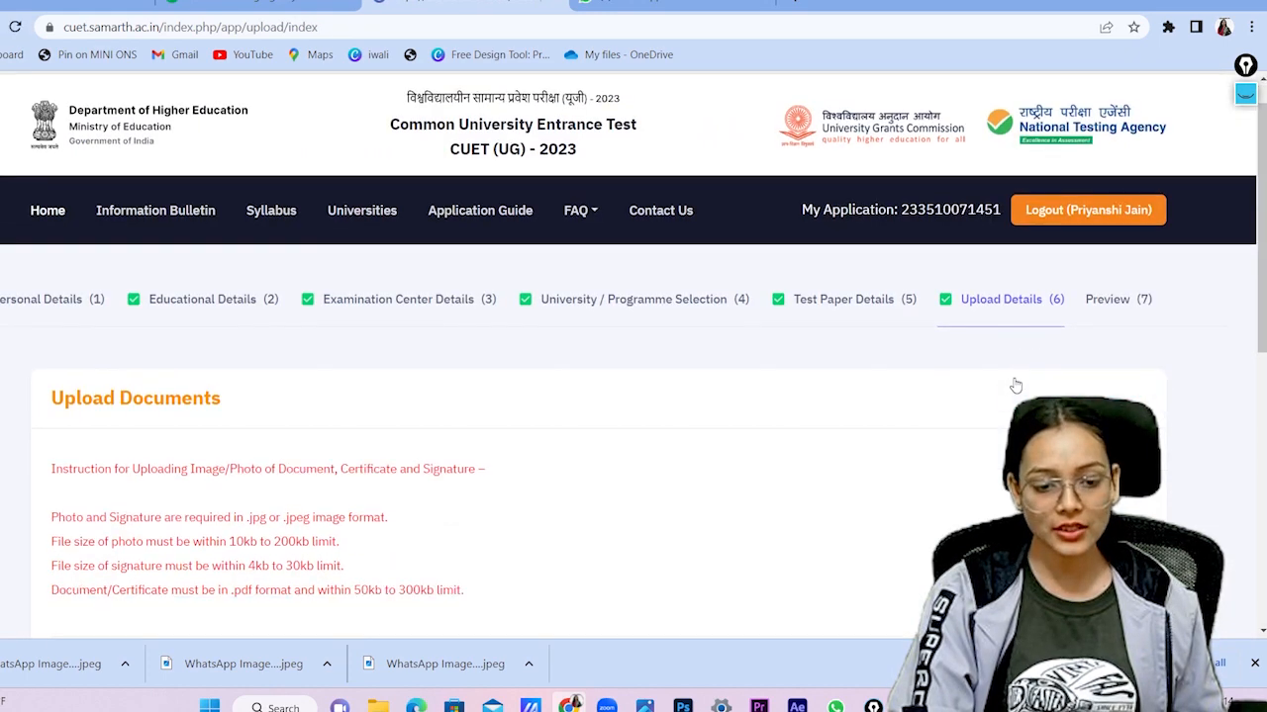
scroll(860, 487, "down", 2)
scroll(859, 487, "down", 1)
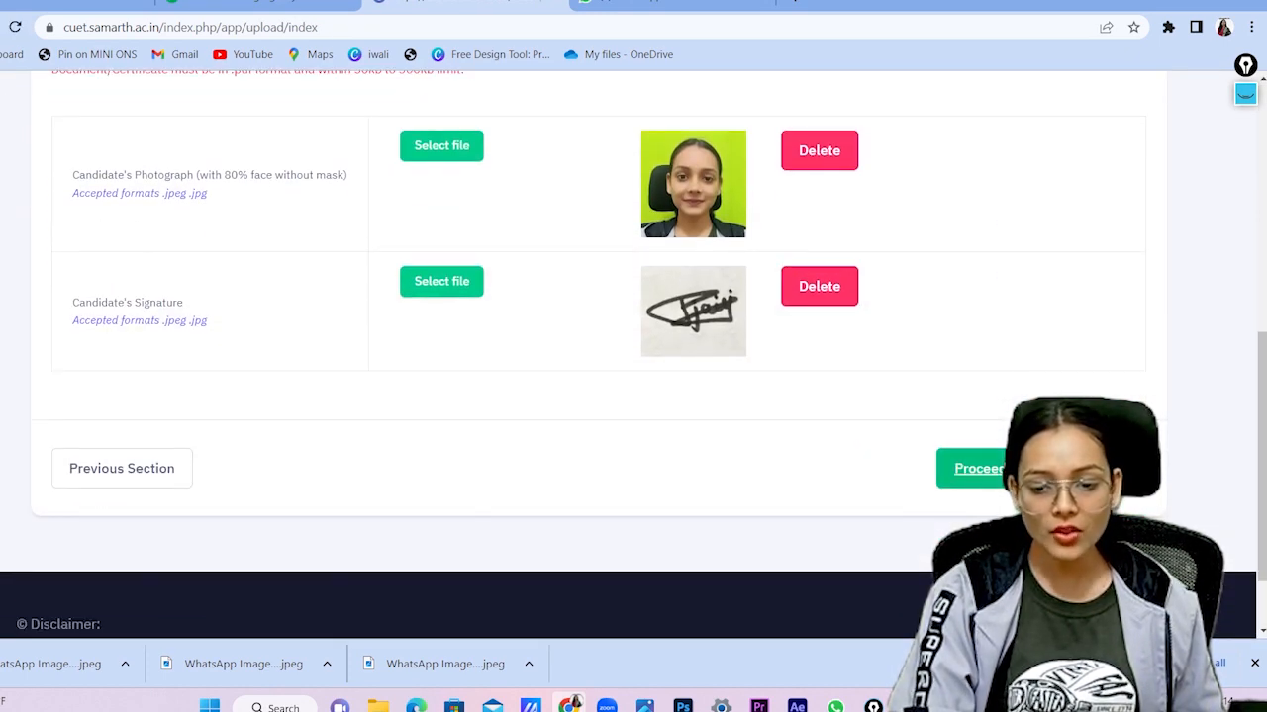
left_click(978, 468)
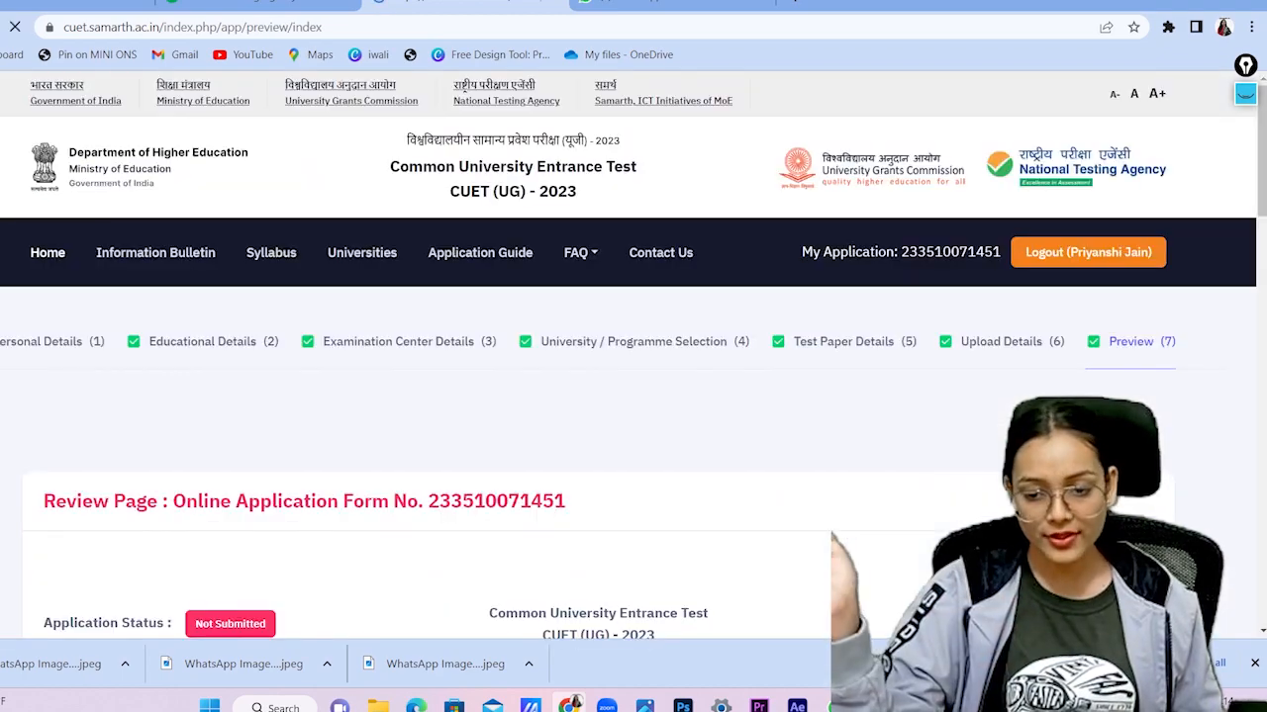
Go through the application preview and try to proceed to payment.
scroll(598, 356, "down", 3)
scroll(598, 356, "down", 10)
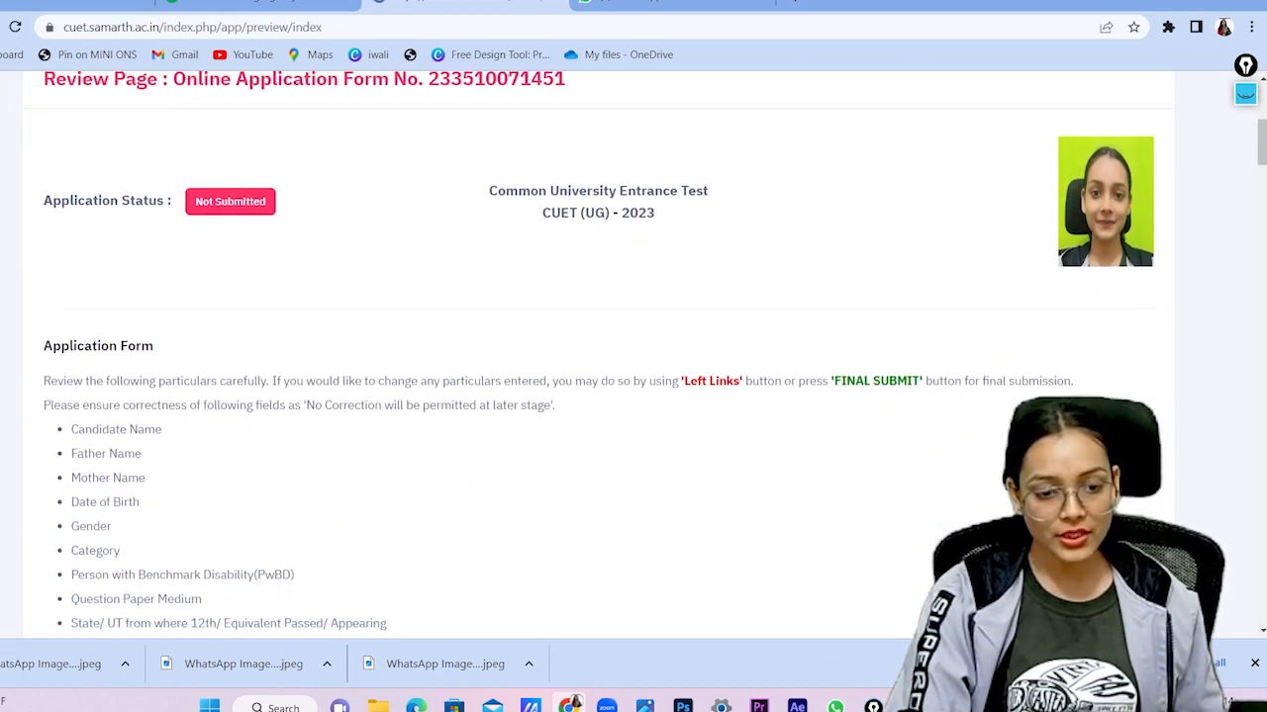
scroll(597, 356, "down", 20)
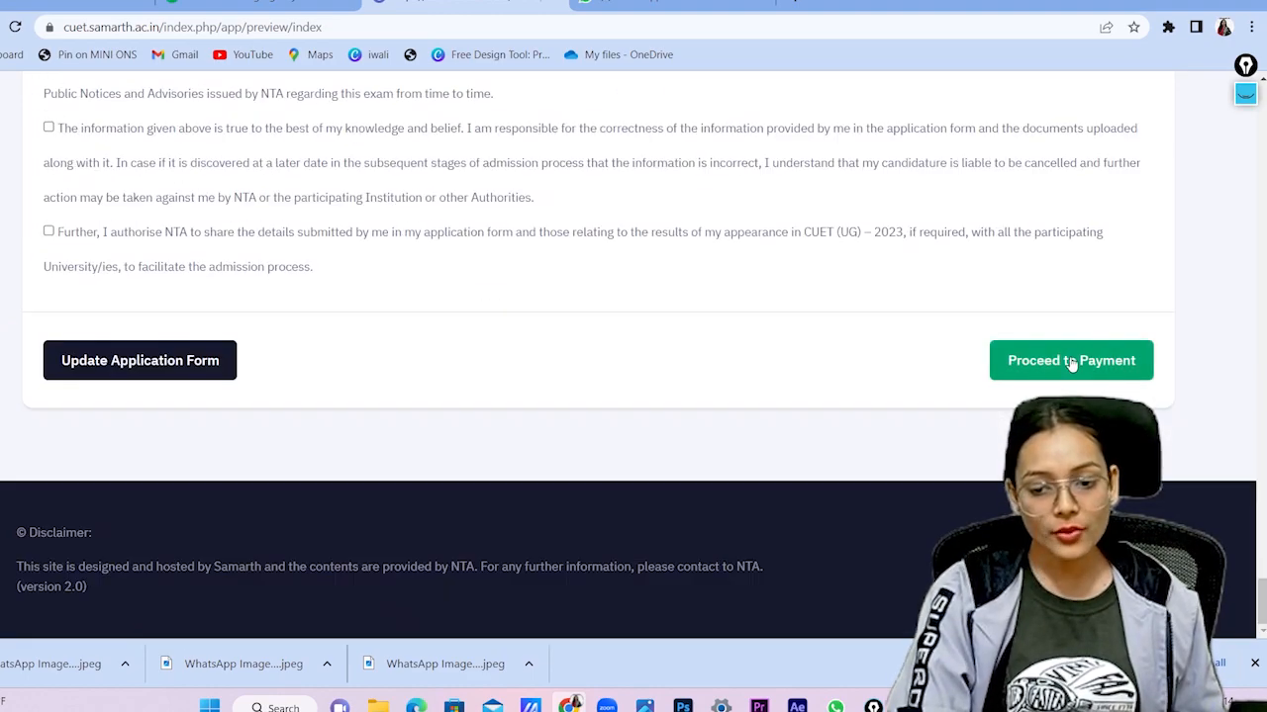
left_click(1069, 362)
Tick every declaration in the particulars checklist, from the candidate's name through the authorisation for NTA to share details.
scroll(523, 259, "up", 10)
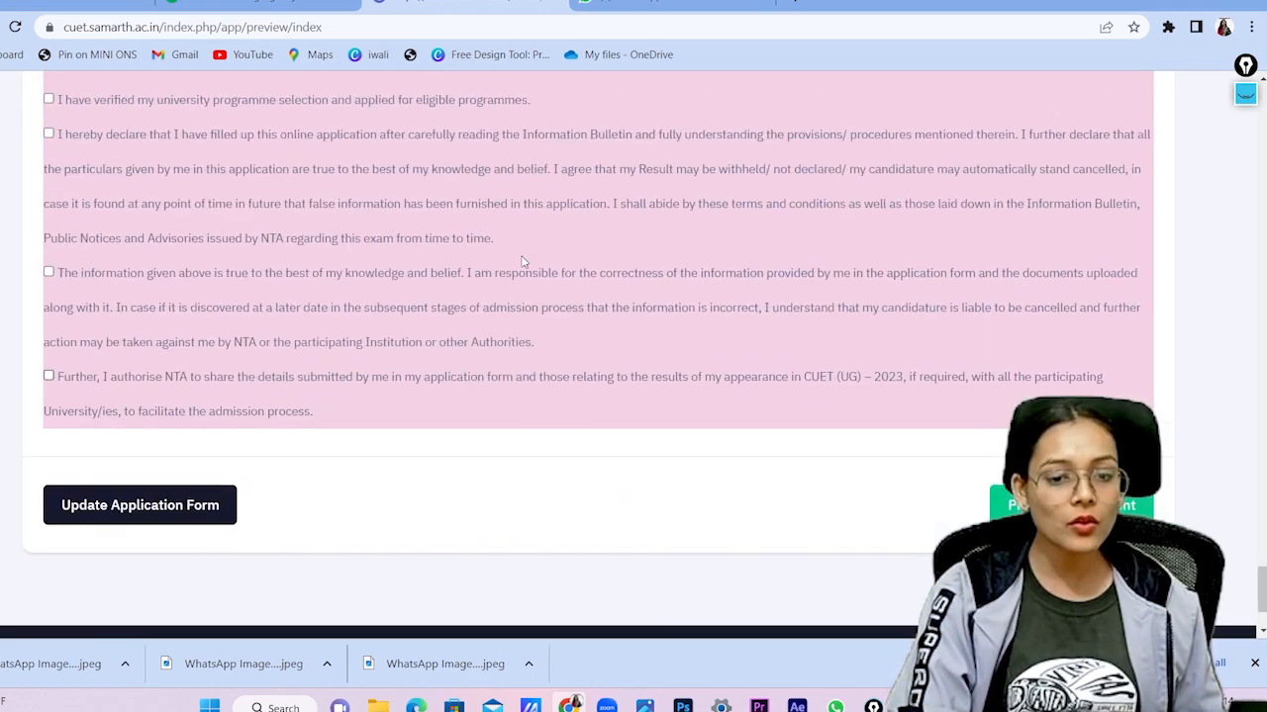
scroll(523, 261, "up", 2)
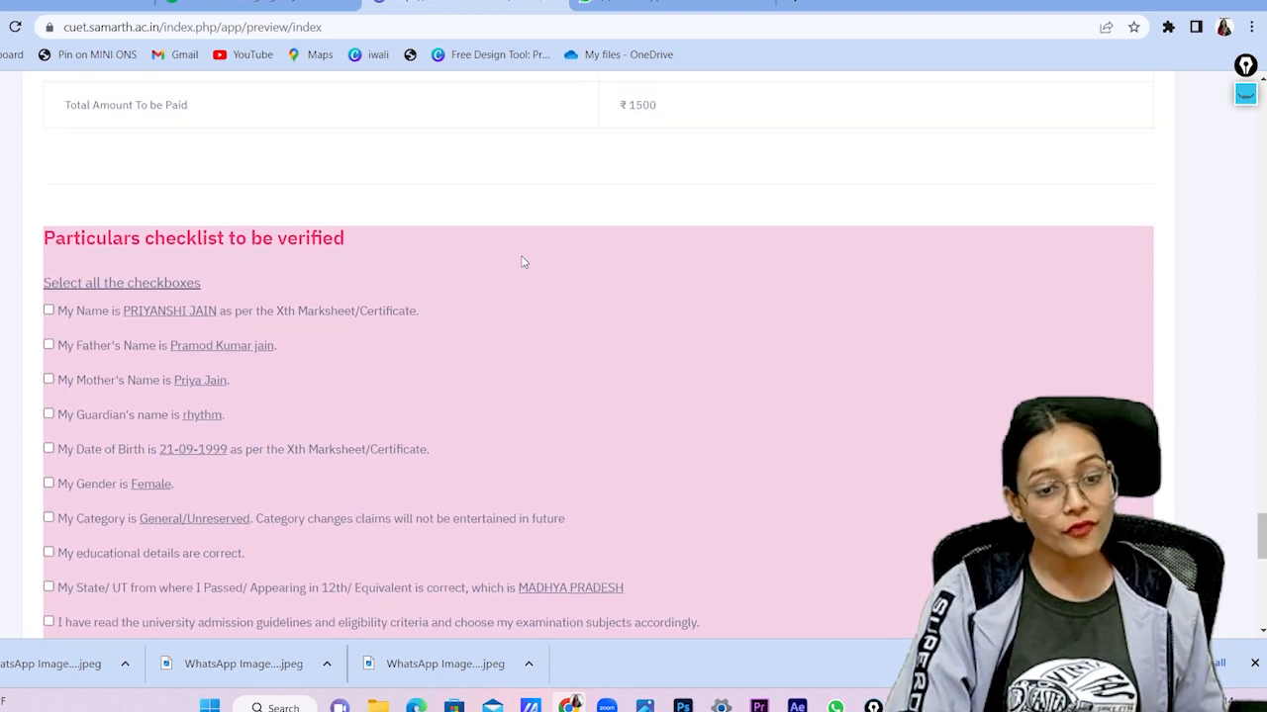
scroll(100, 276, "down", 1)
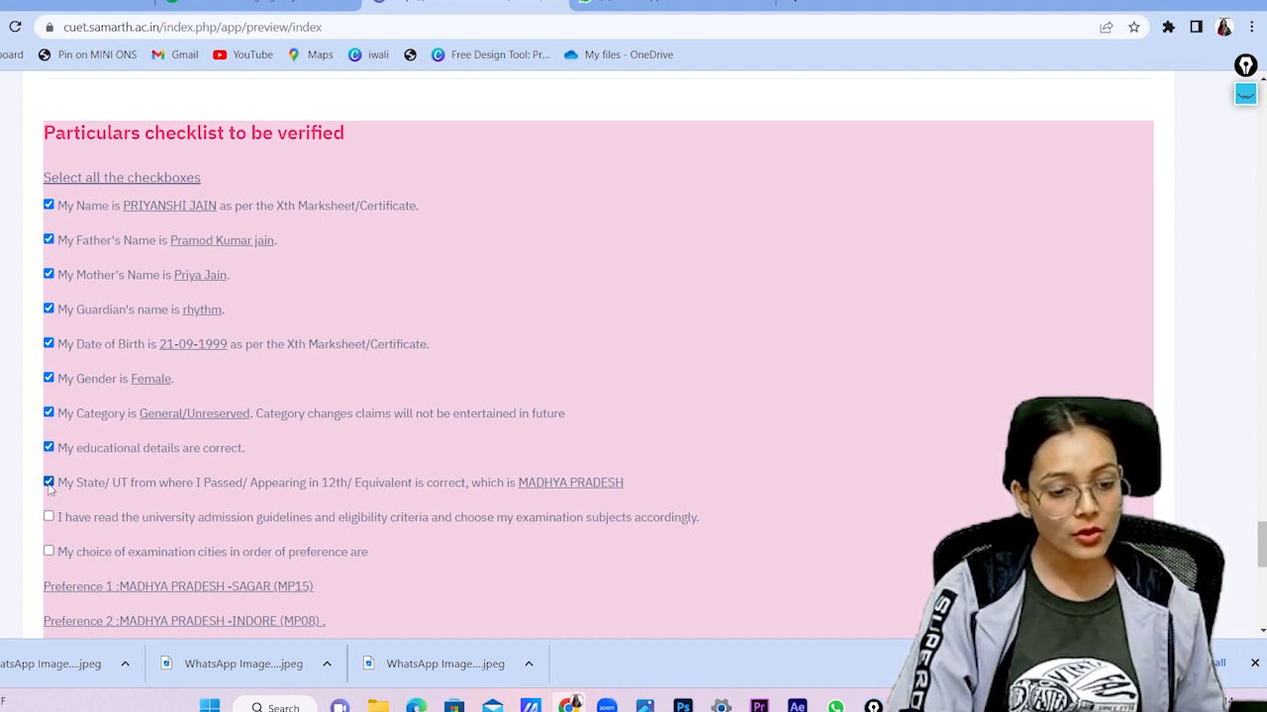
left_click(50, 518)
scroll(50, 518, "down", 2)
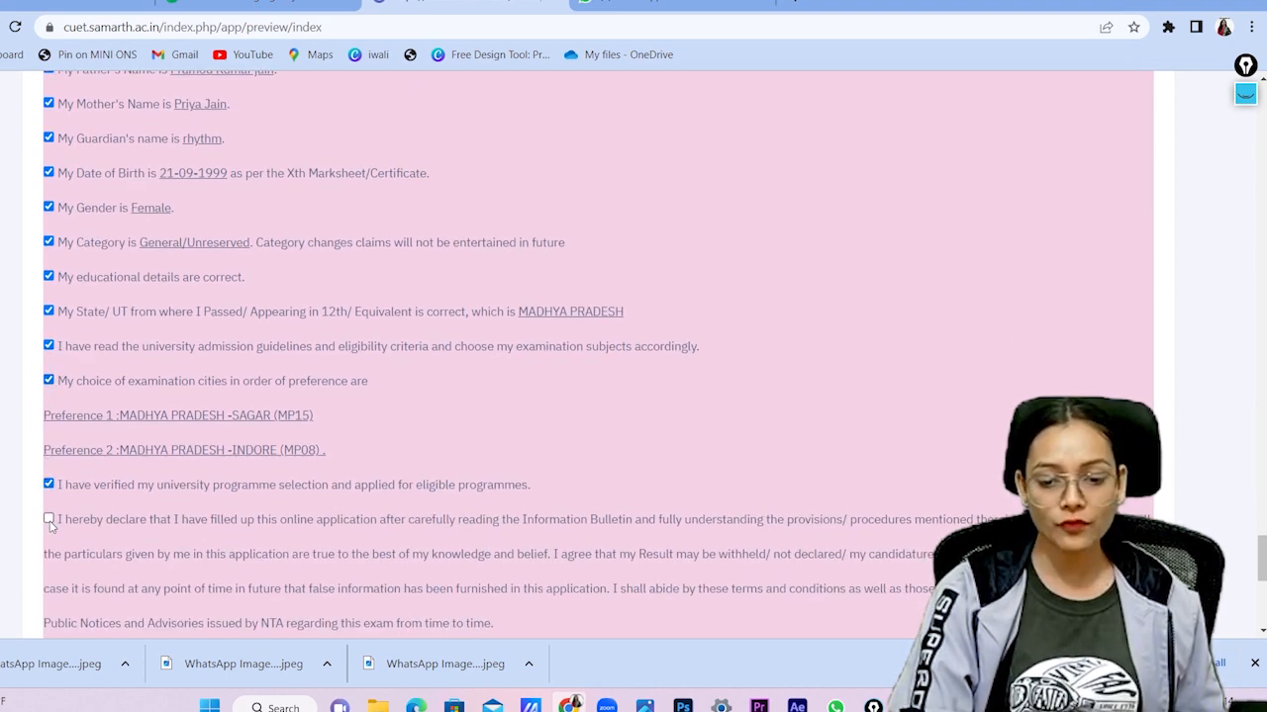
scroll(55, 526, "down", 4)
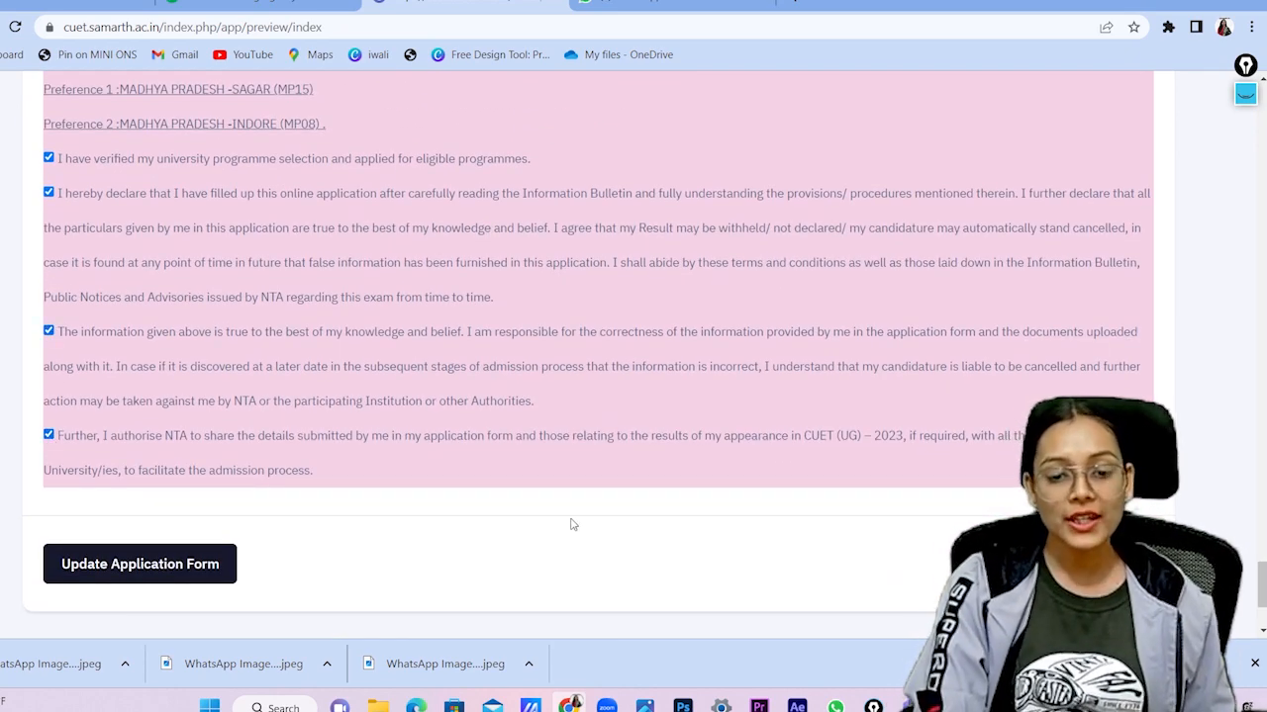
Proceed to payment and confirm the final submission of the application form.
scroll(571, 525, "down", 1)
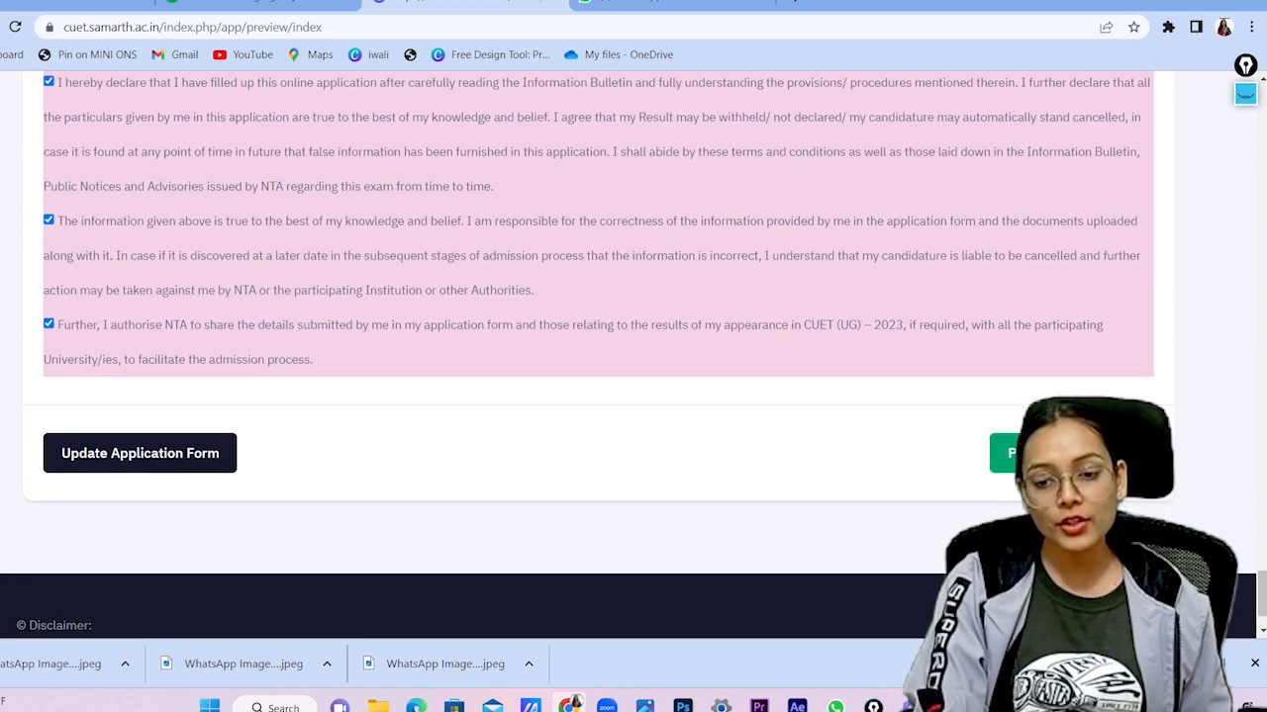
left_click(1071, 453)
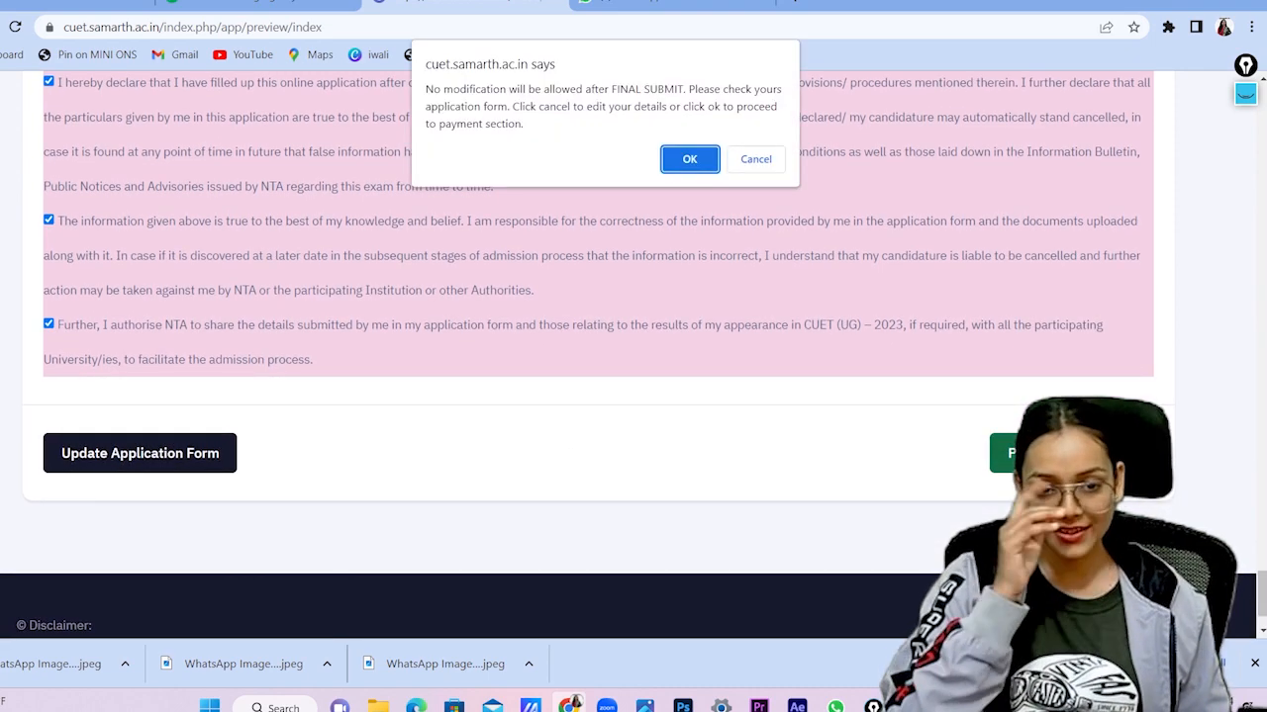
left_click(683, 160)
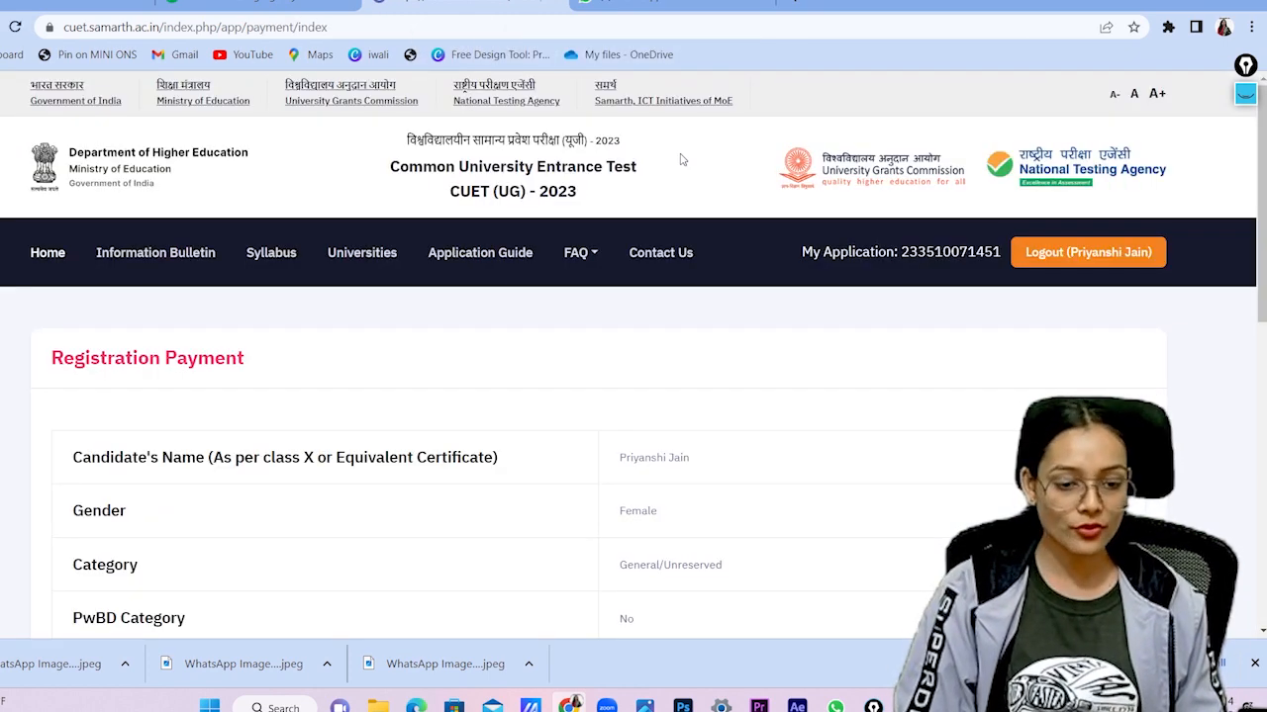
Review the registration fee details, choose Paytm as the payment gateway, and open its payment options.
scroll(347, 443, "down", 4)
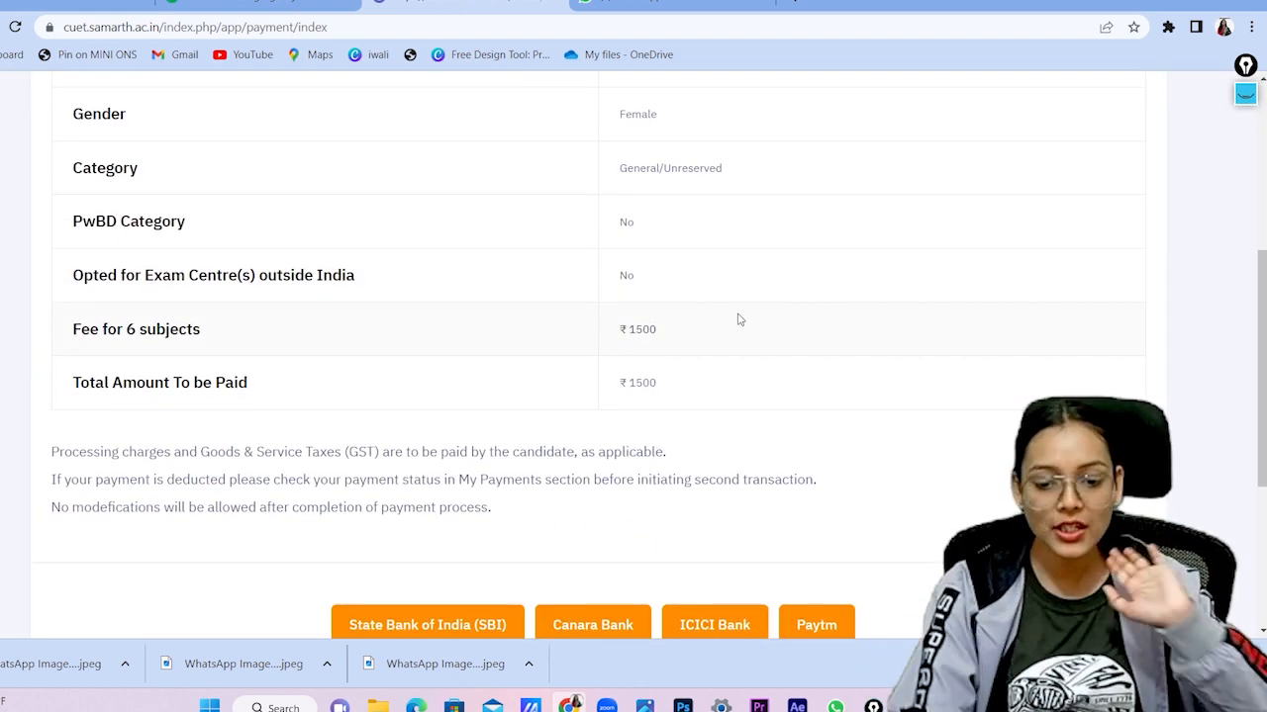
scroll(738, 318, "down", 2)
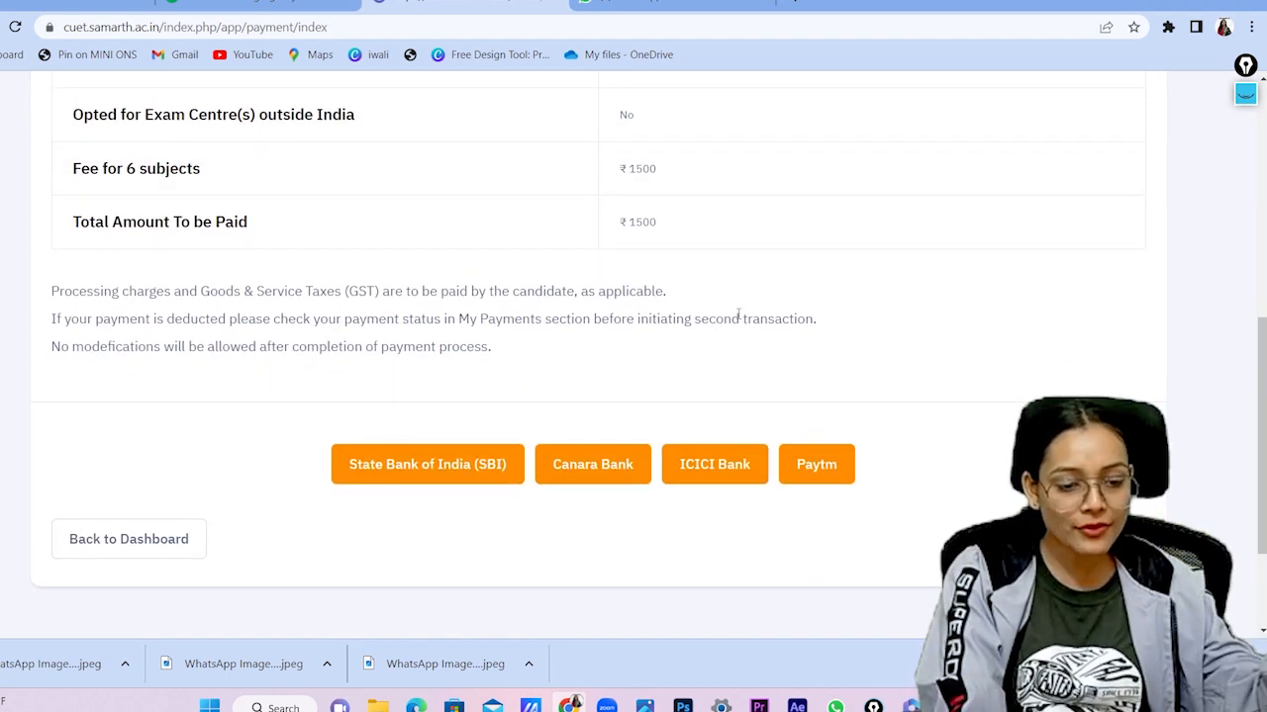
scroll(451, 384, "up", 1)
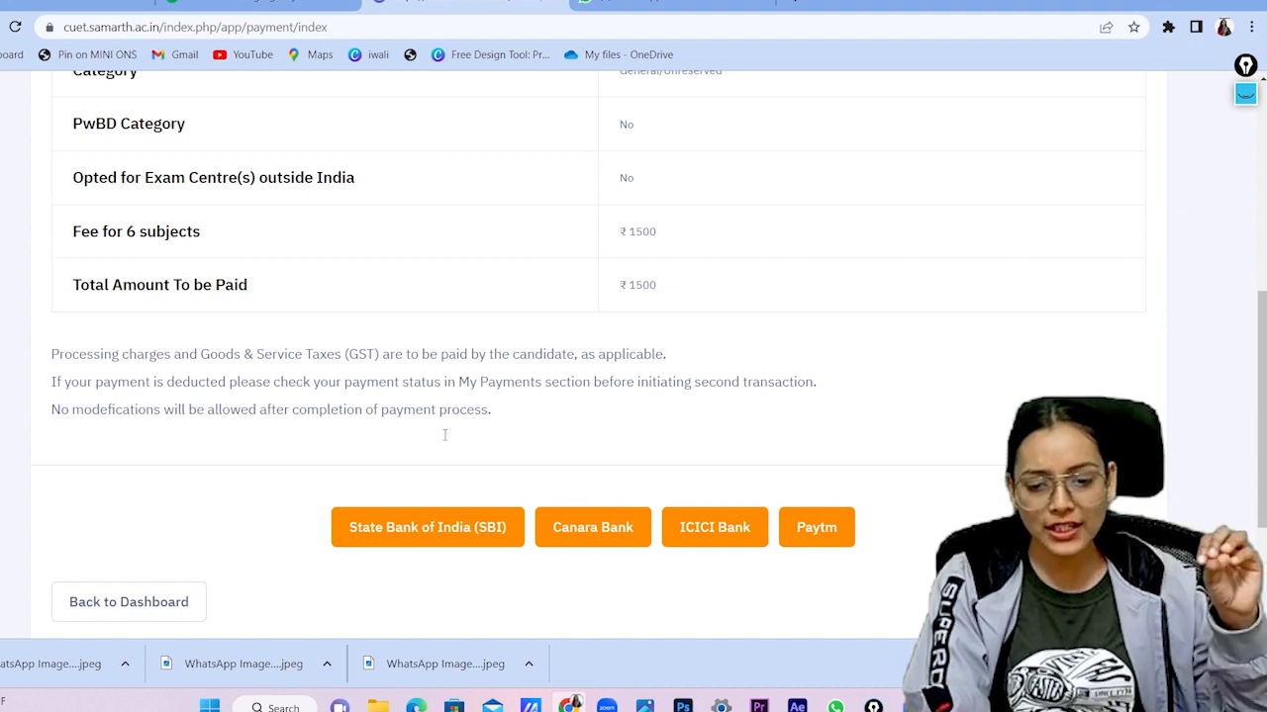
left_click(801, 534)
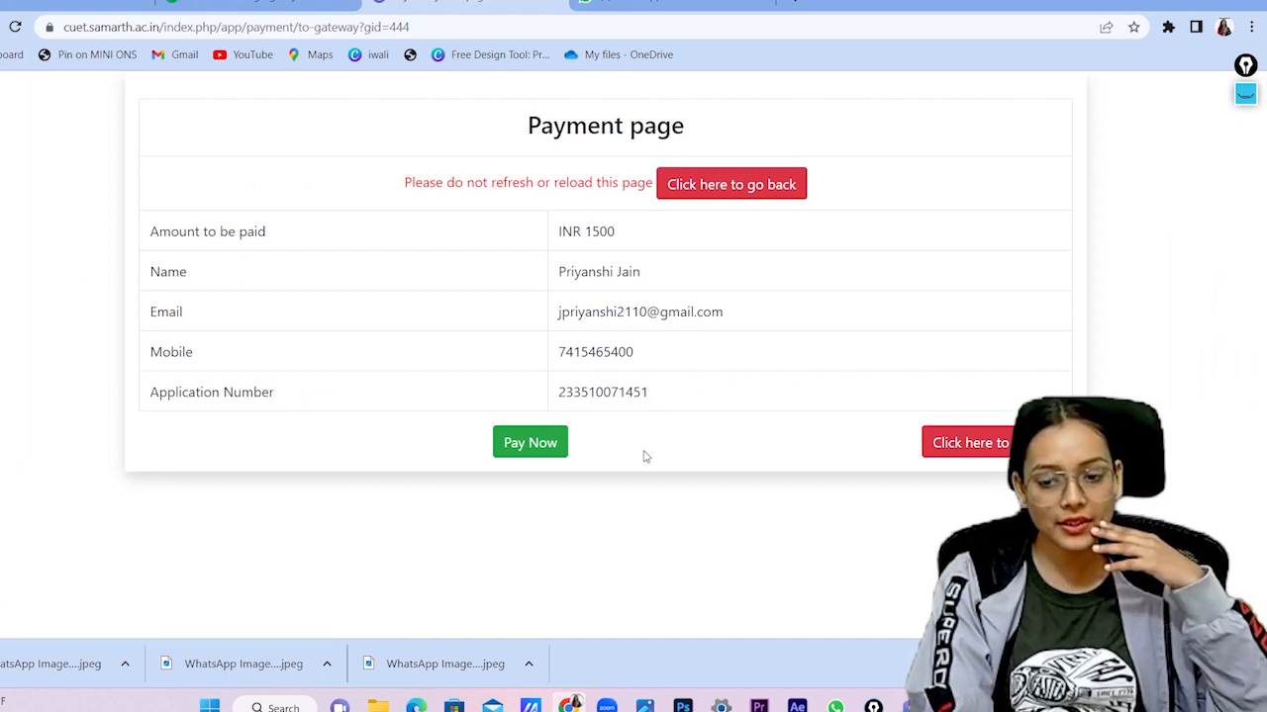
left_click(535, 443)
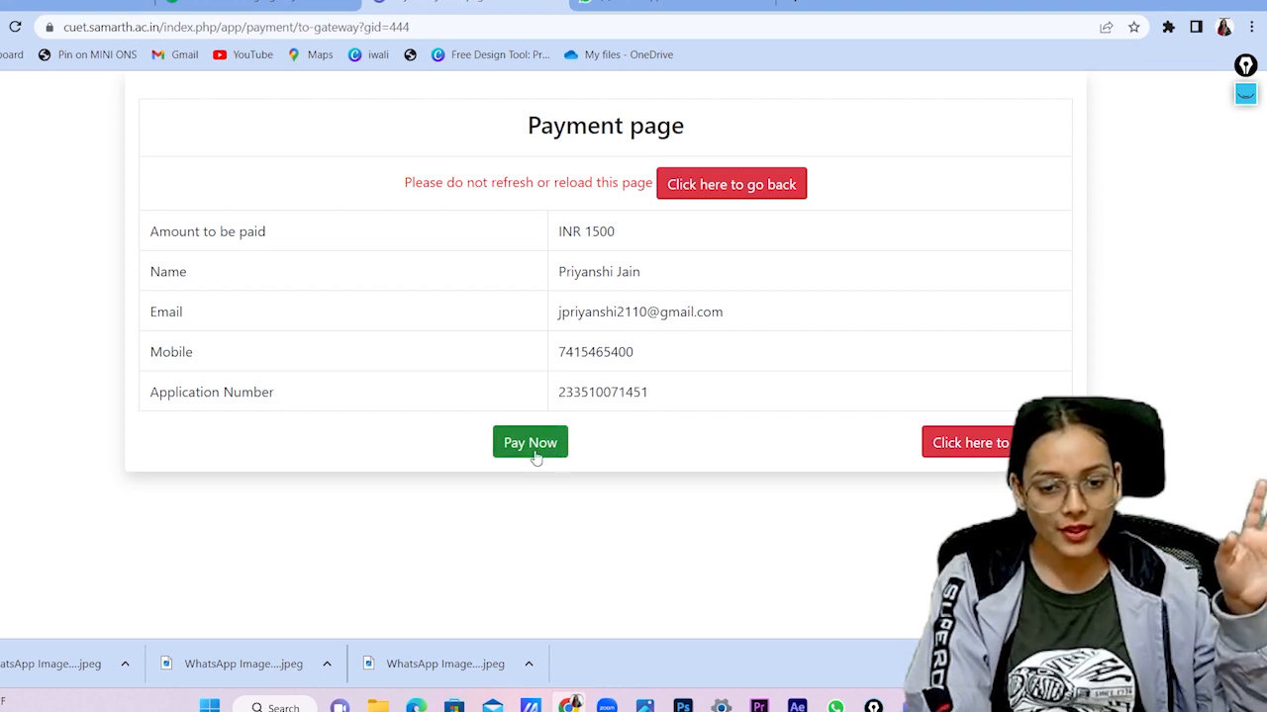
left_click(533, 445)
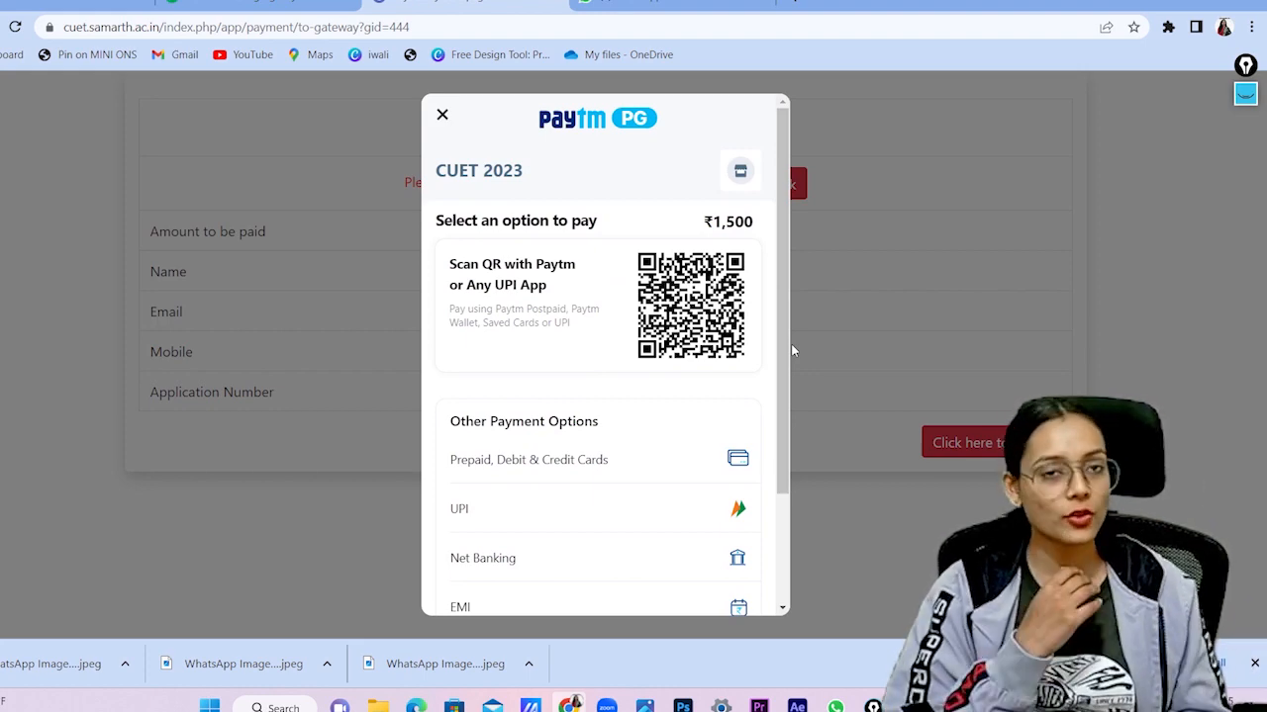
Leave the Paytm payment for the portal's home page and close the browser's downloads bar.
left_click(442, 115)
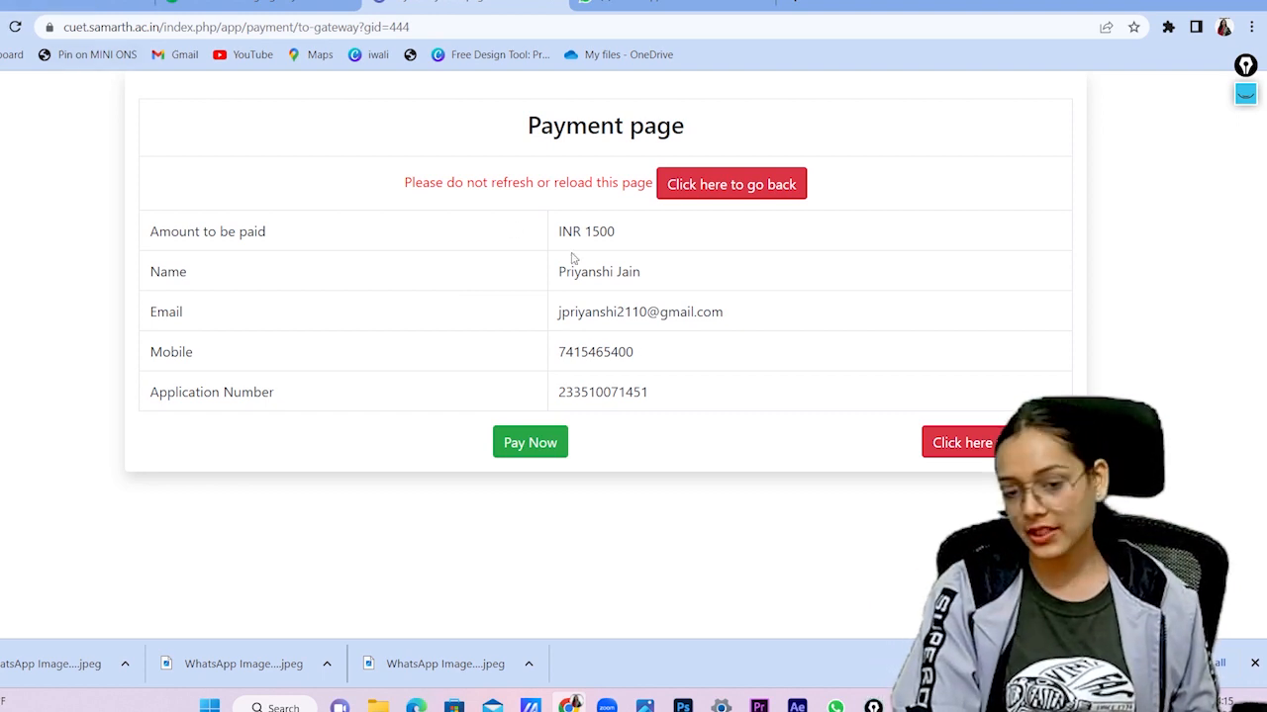
left_click(975, 445)
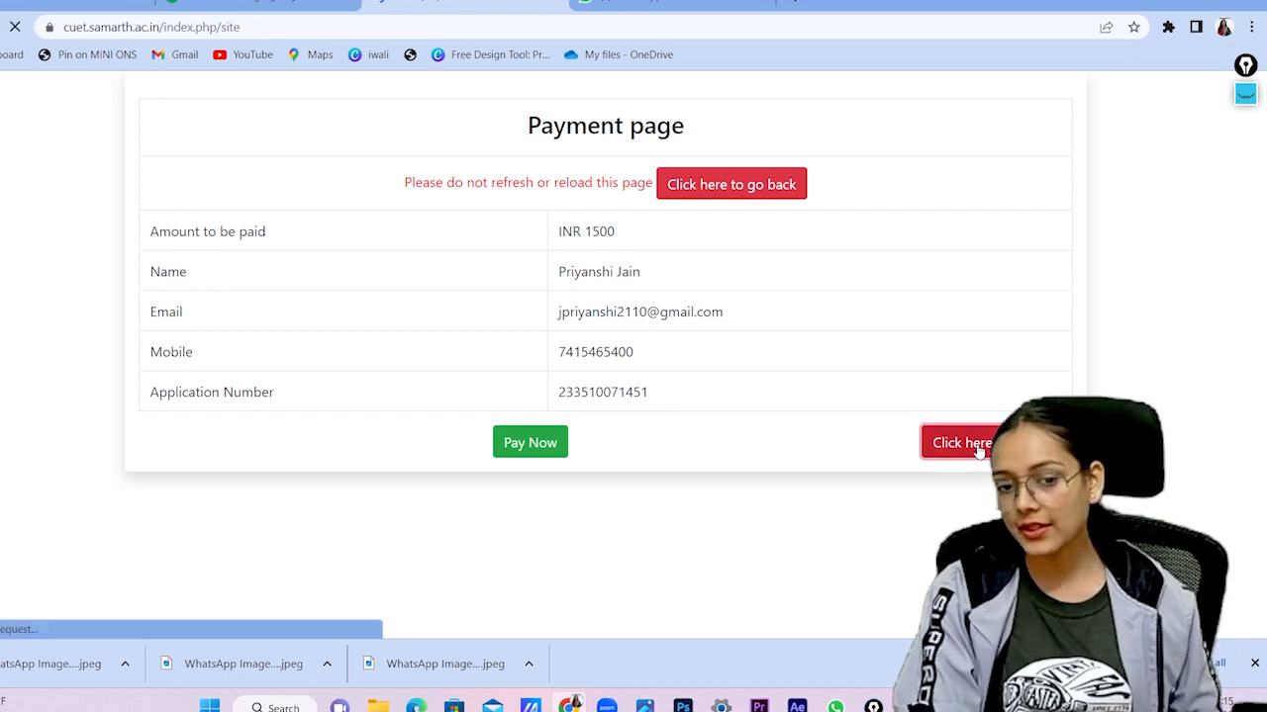
scroll(780, 556, "down", 2)
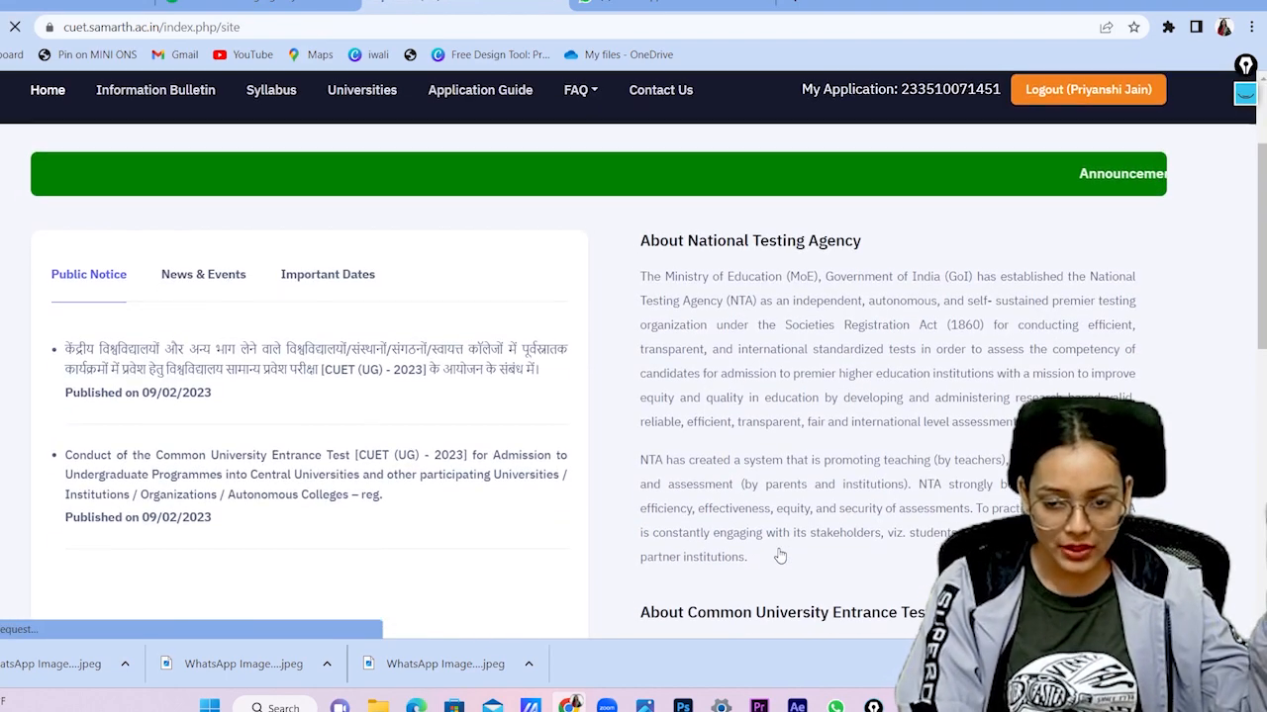
scroll(780, 556, "down", 3)
scroll(780, 557, "up", 5)
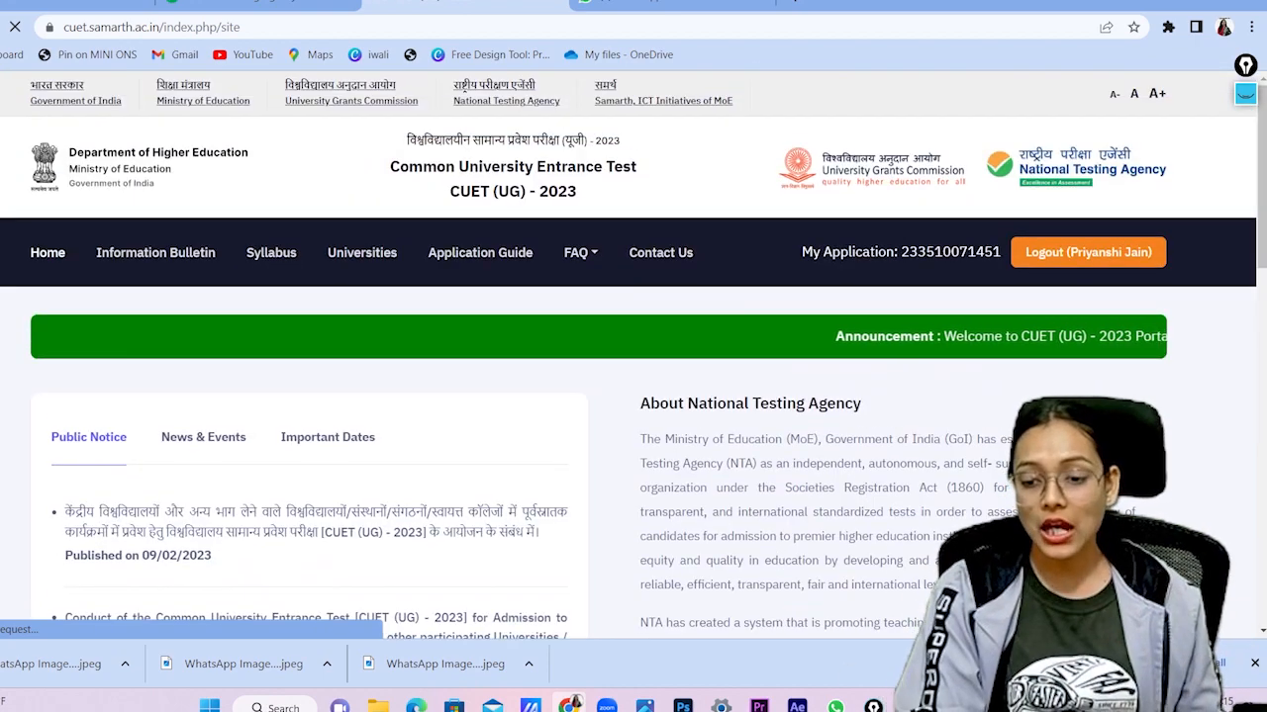
left_click(1255, 663)
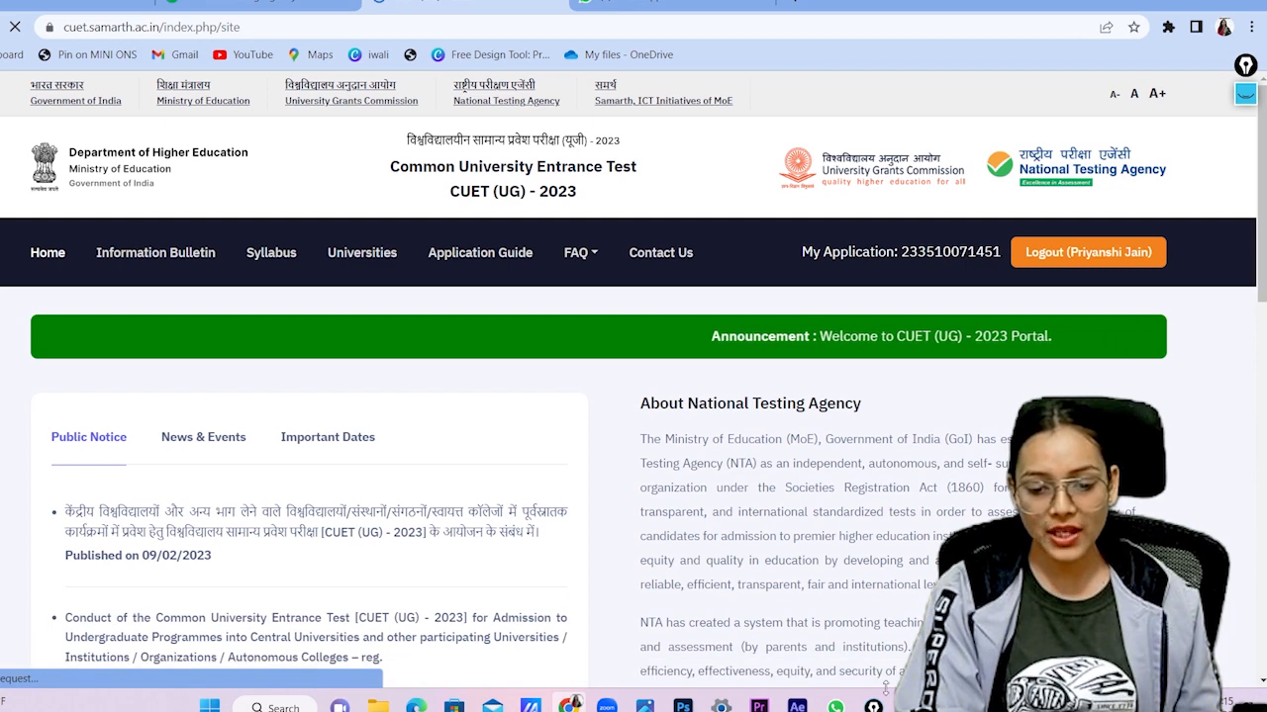